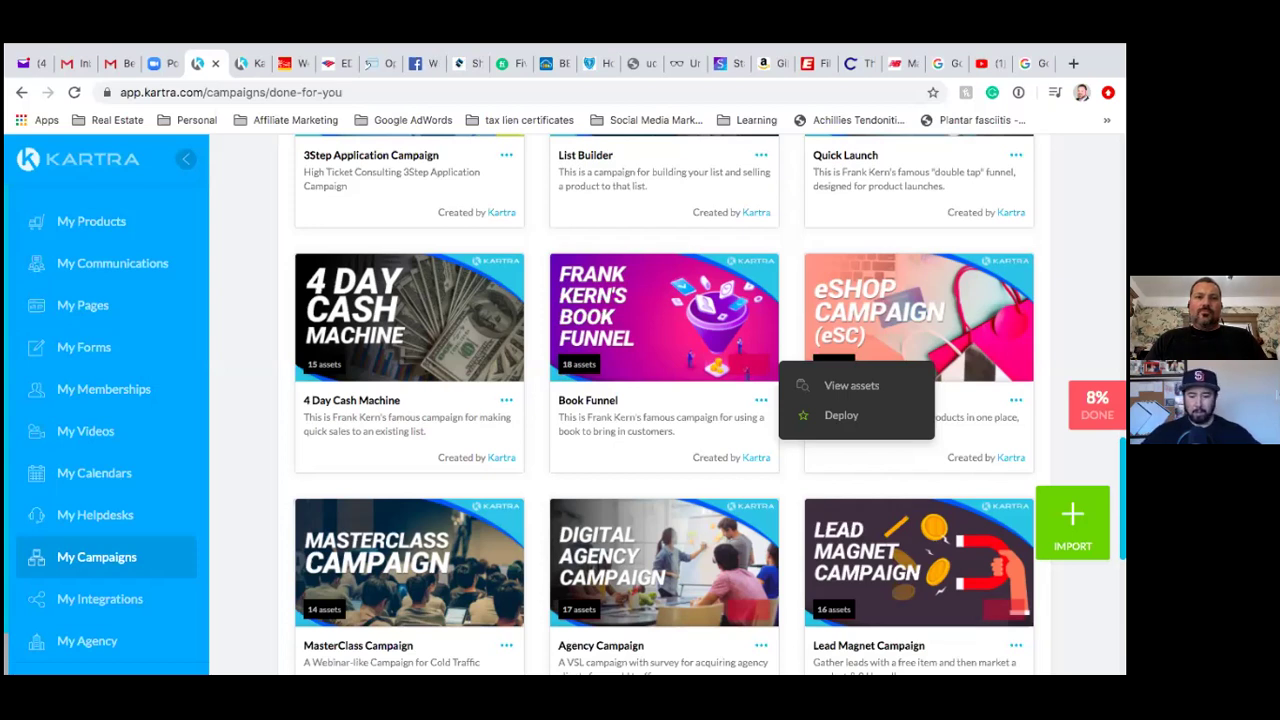
- Load the copied Kartra Weekly Q&A WebinarJam registration link in a new Chrome tab
mouse_move(805, 71)
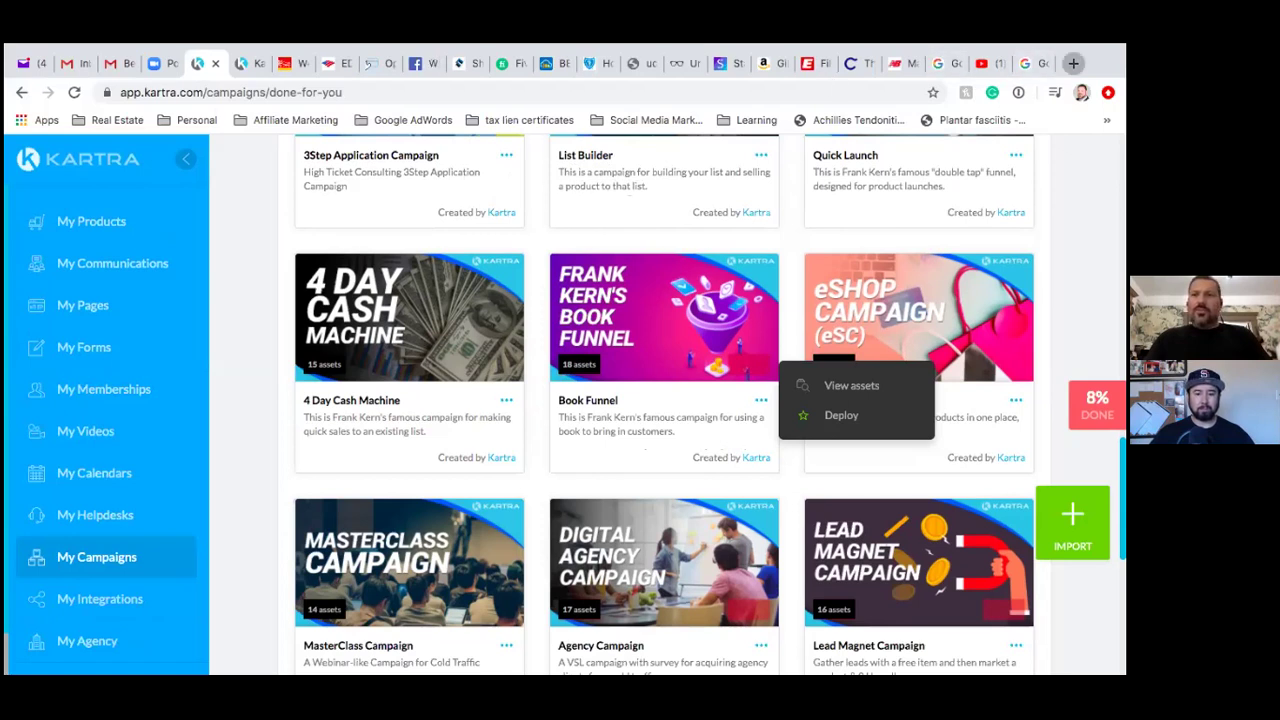
key("ctrl+t")
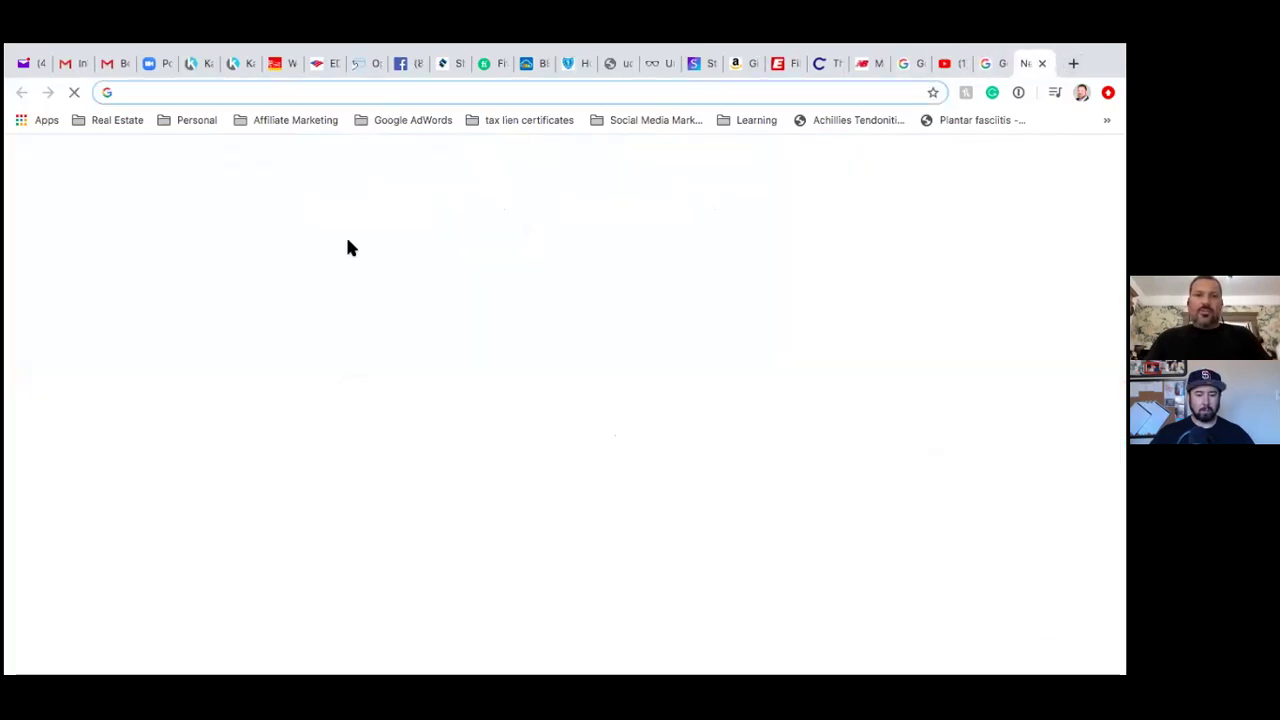
right_click(137, 93)
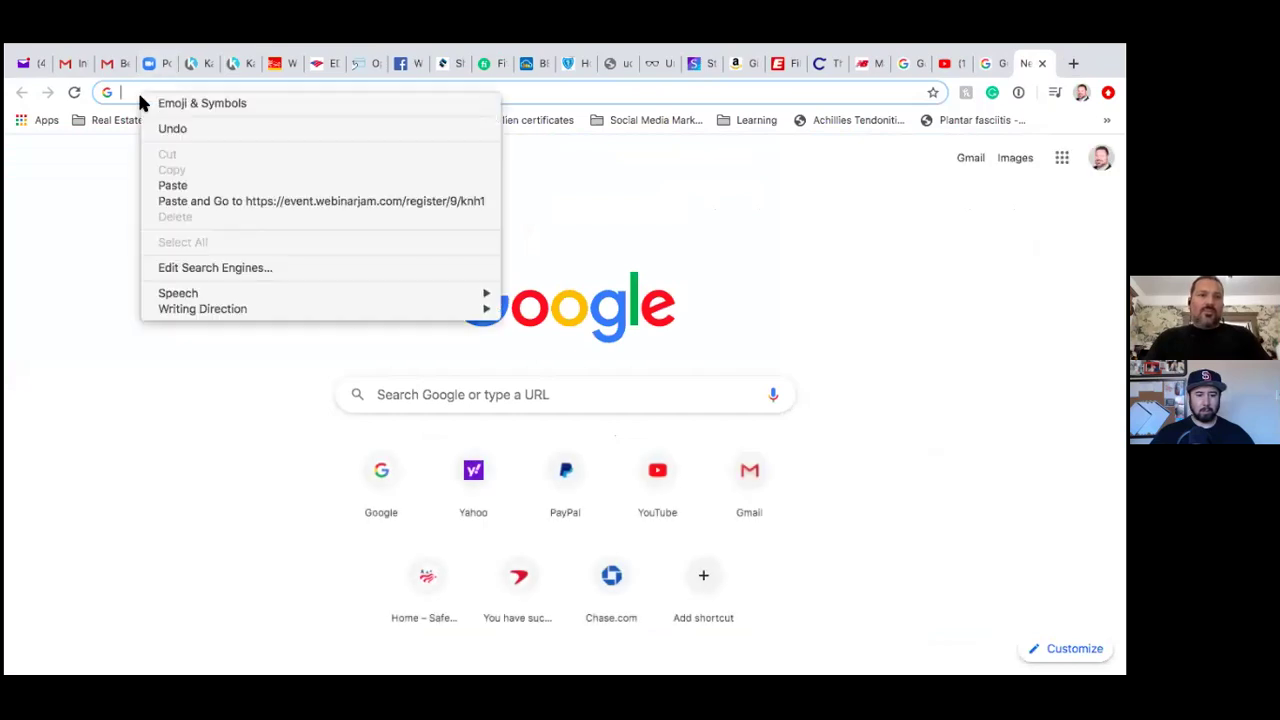
left_click(180, 185)
key("Return")
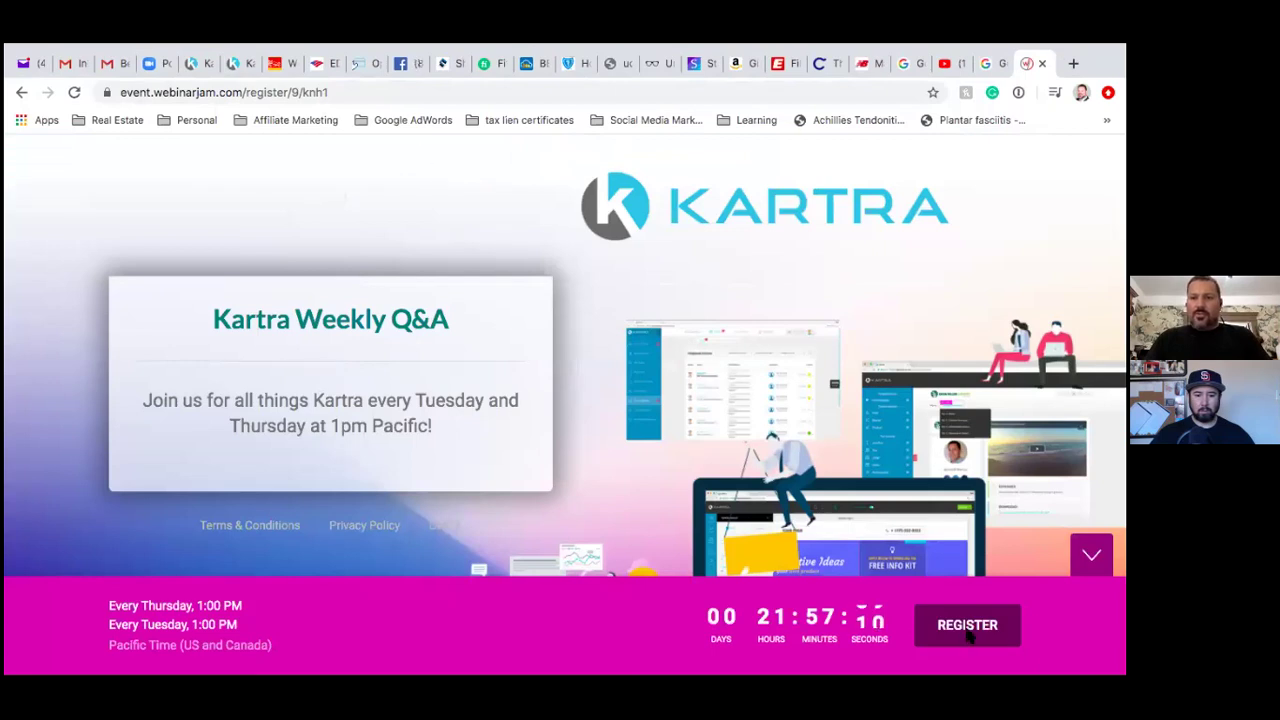
- Start registration and choose the Every Thursday, 1:00 PM session date
left_click(968, 634)
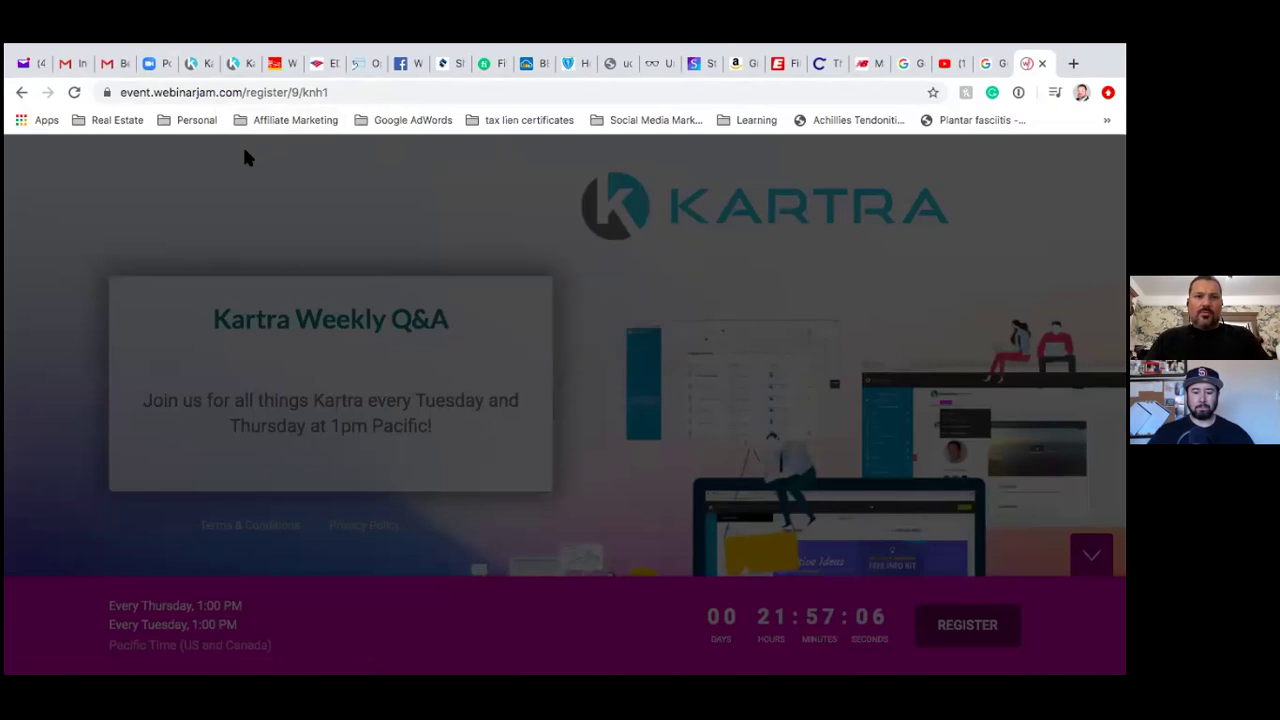
left_click(535, 310)
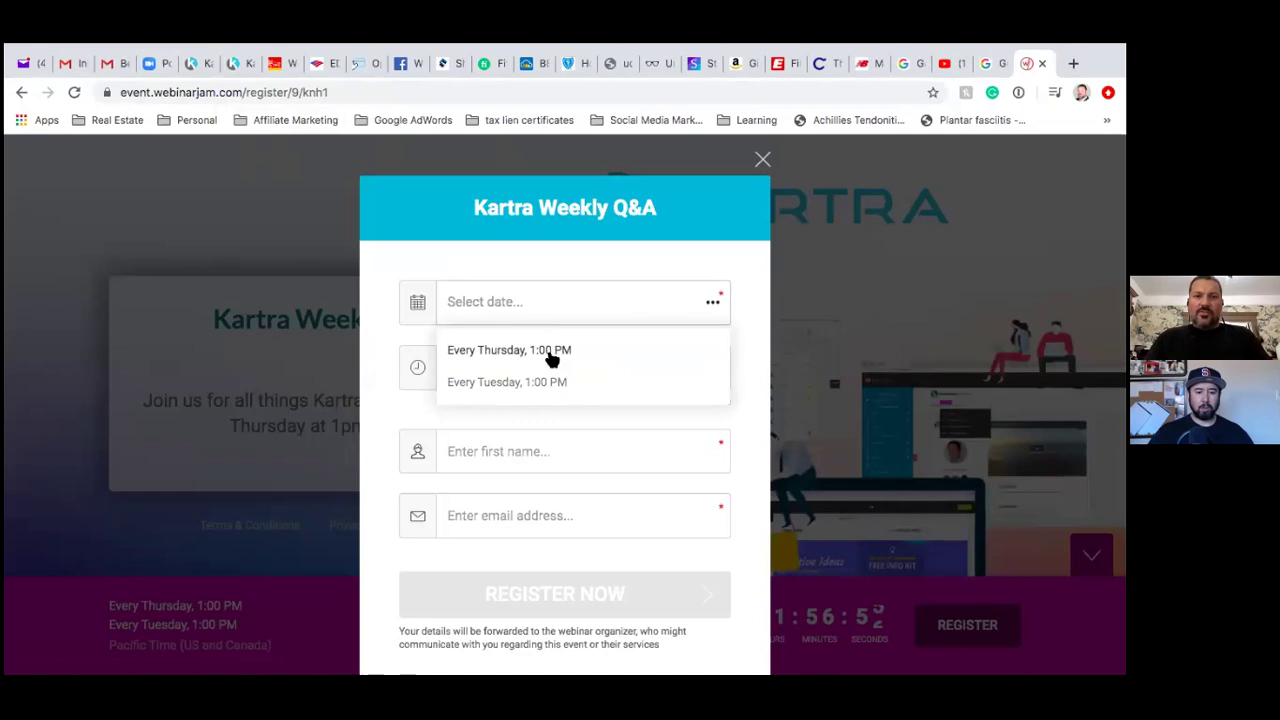
left_click(551, 352)
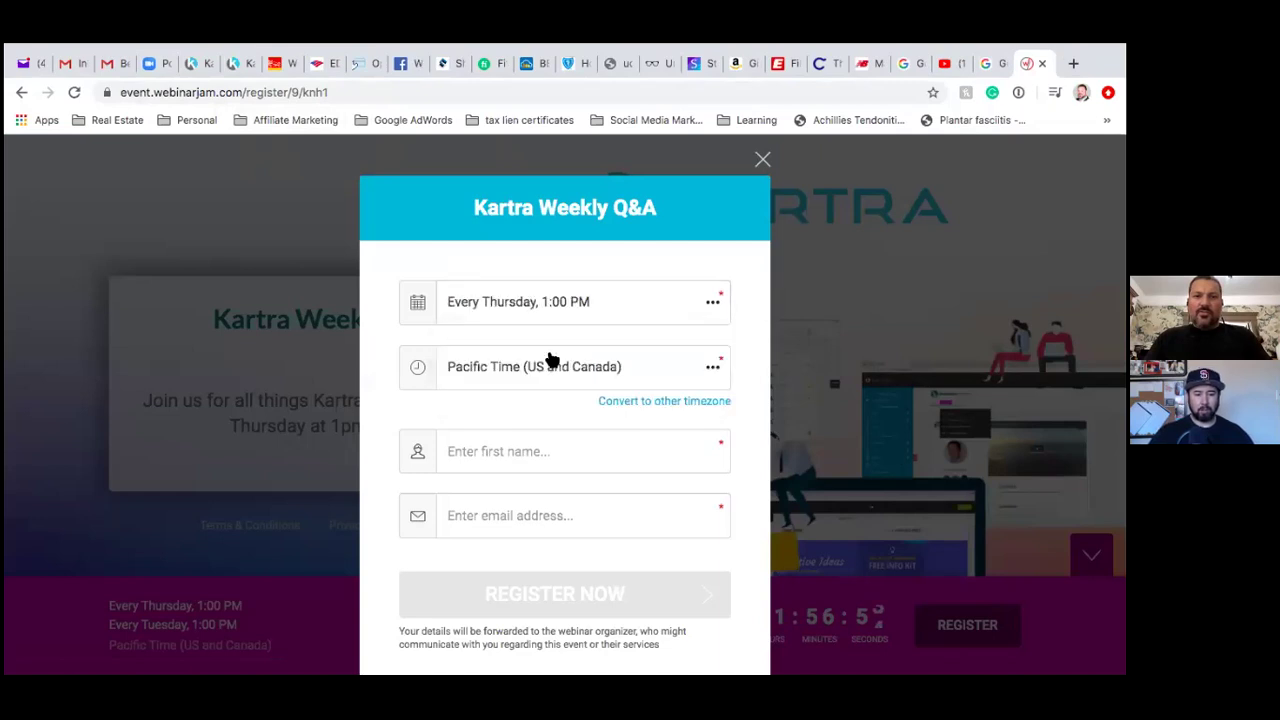
- Fill in the registrant's first name and e-mail address, then submit the registration
left_click(500, 450)
key("Tab")
type("bg")
key("BackSpace")
key("BackSpace")
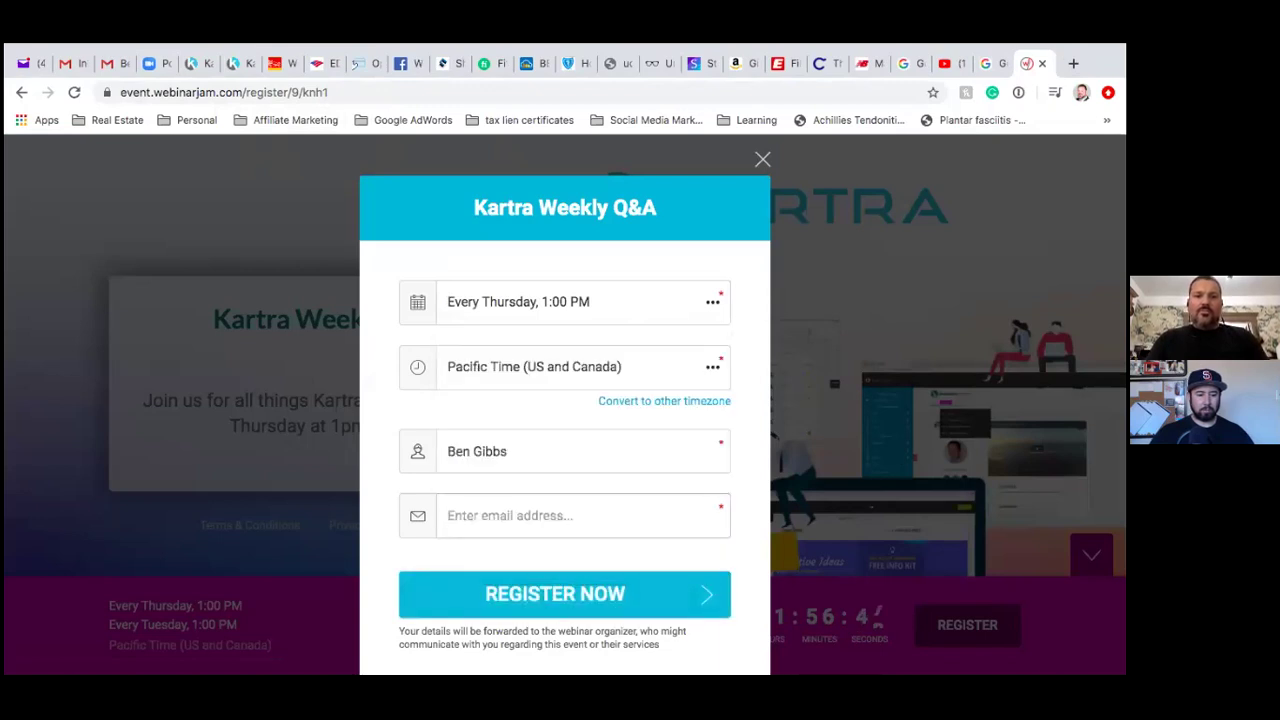
type("ben")
left_click(517, 557)
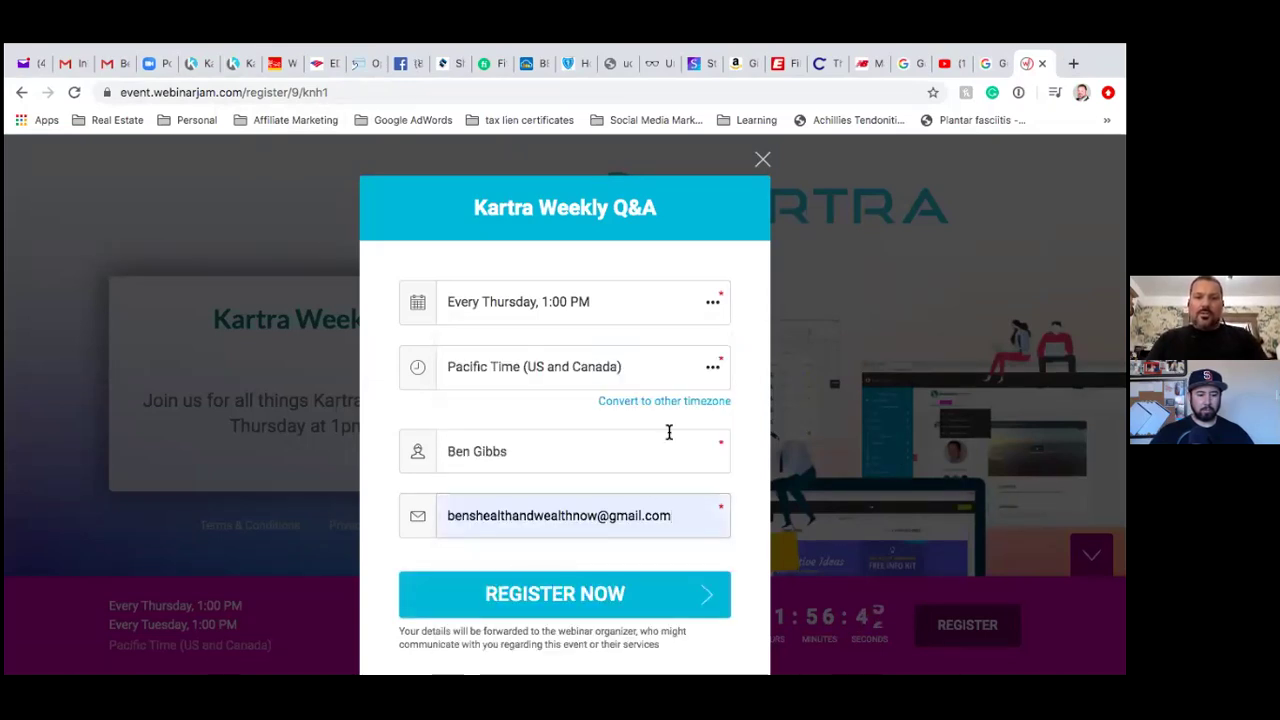
left_click(535, 601)
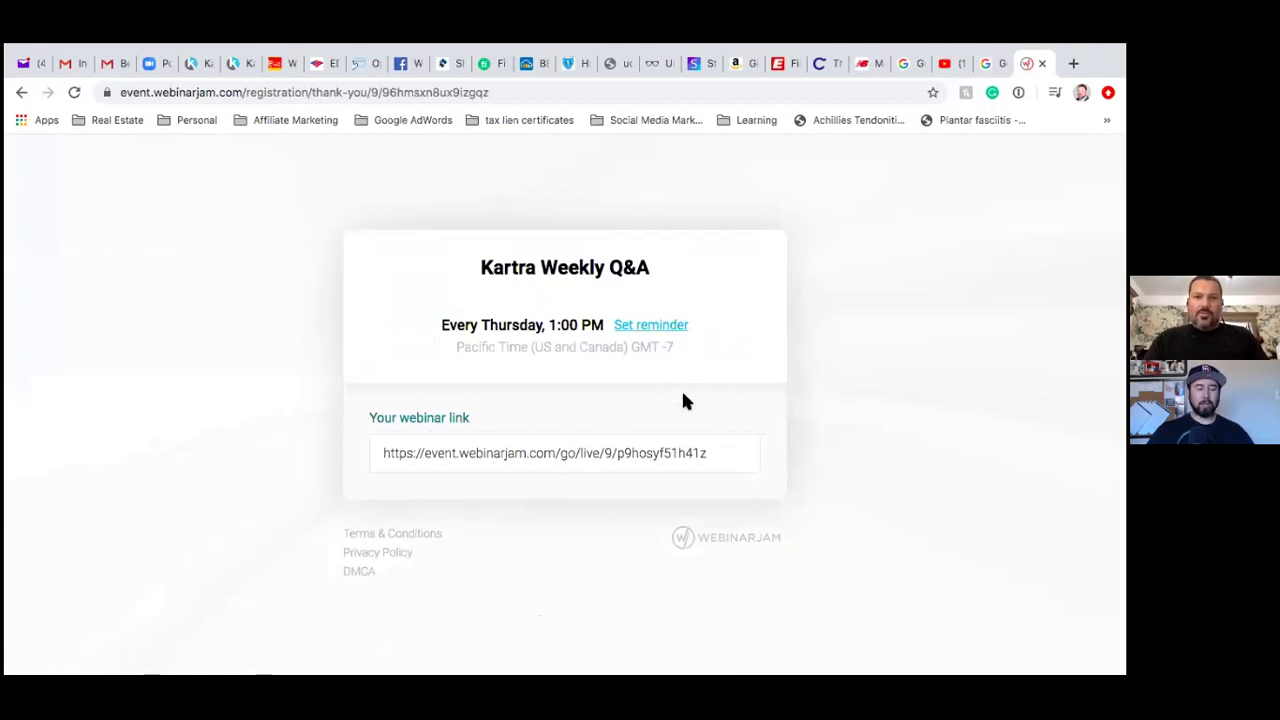
- Switch back to the Kartra tab with the done-for-you campaigns gallery
left_click(197, 64)
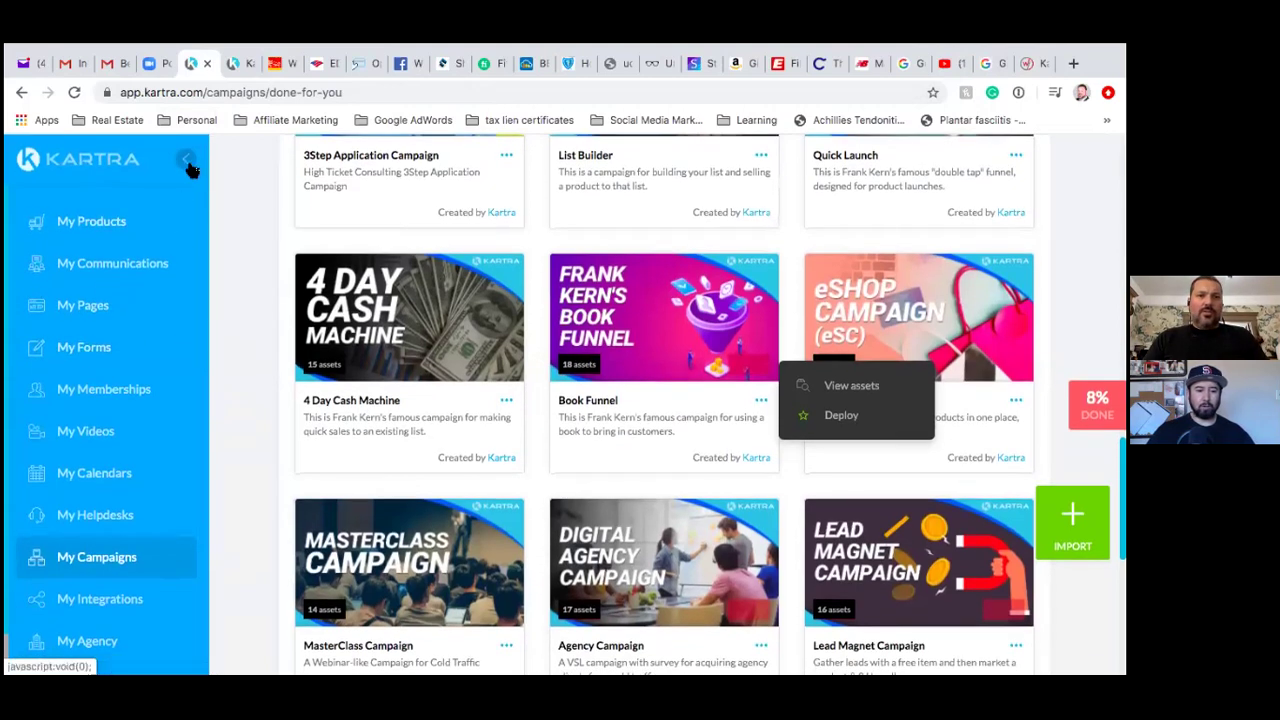
- Open the account Profile page from the avatar menu, then reopen the avatar menu
scroll(640, 216, "up", 4)
scroll(675, 313, "up", 6)
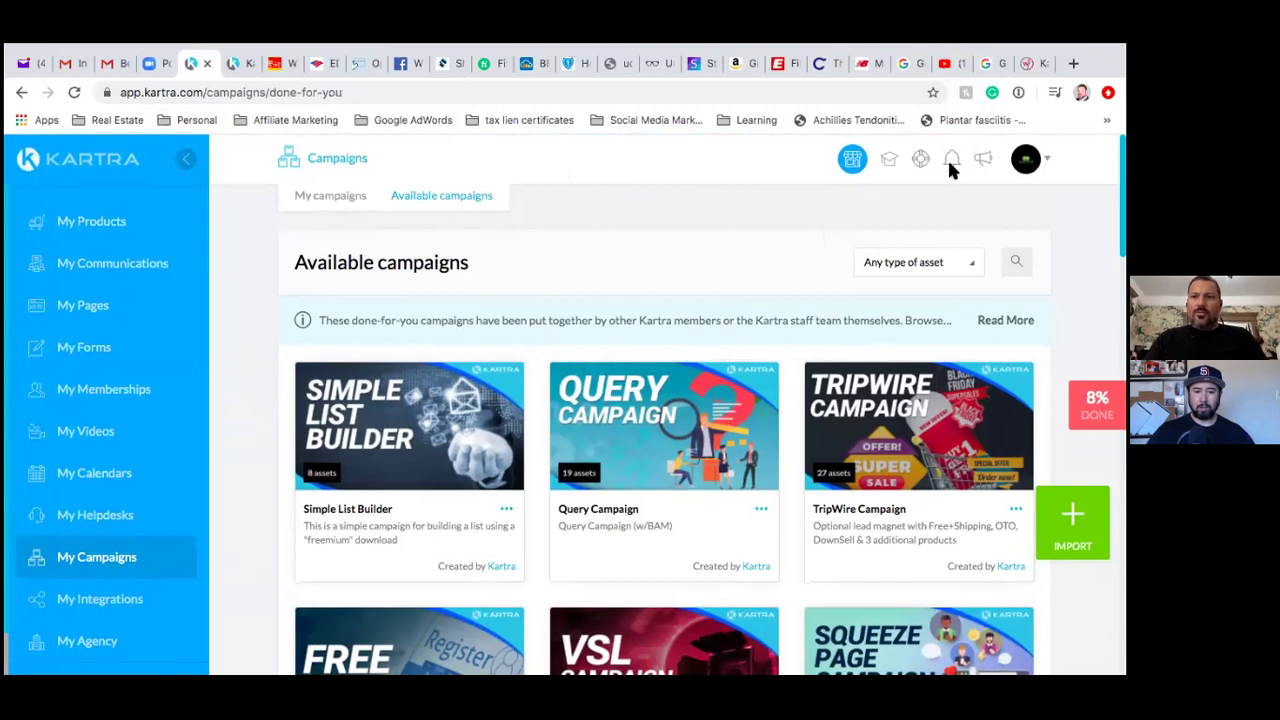
left_click(1026, 158)
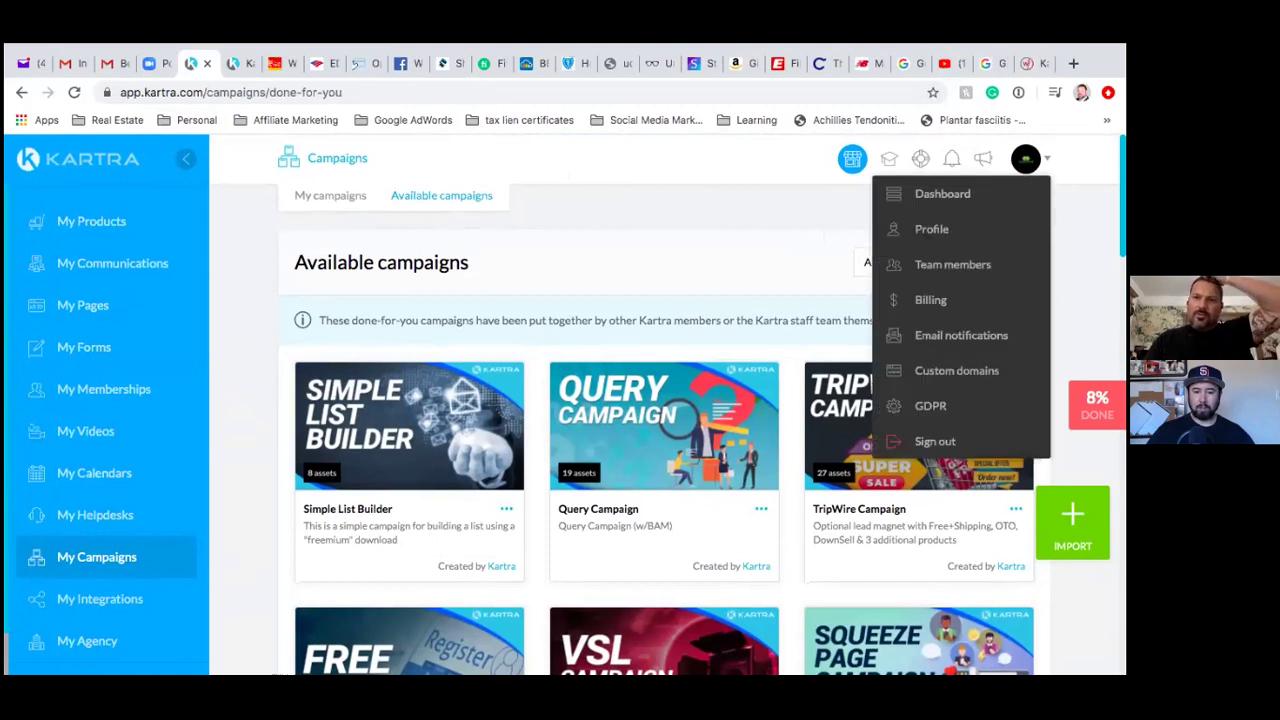
left_click(951, 230)
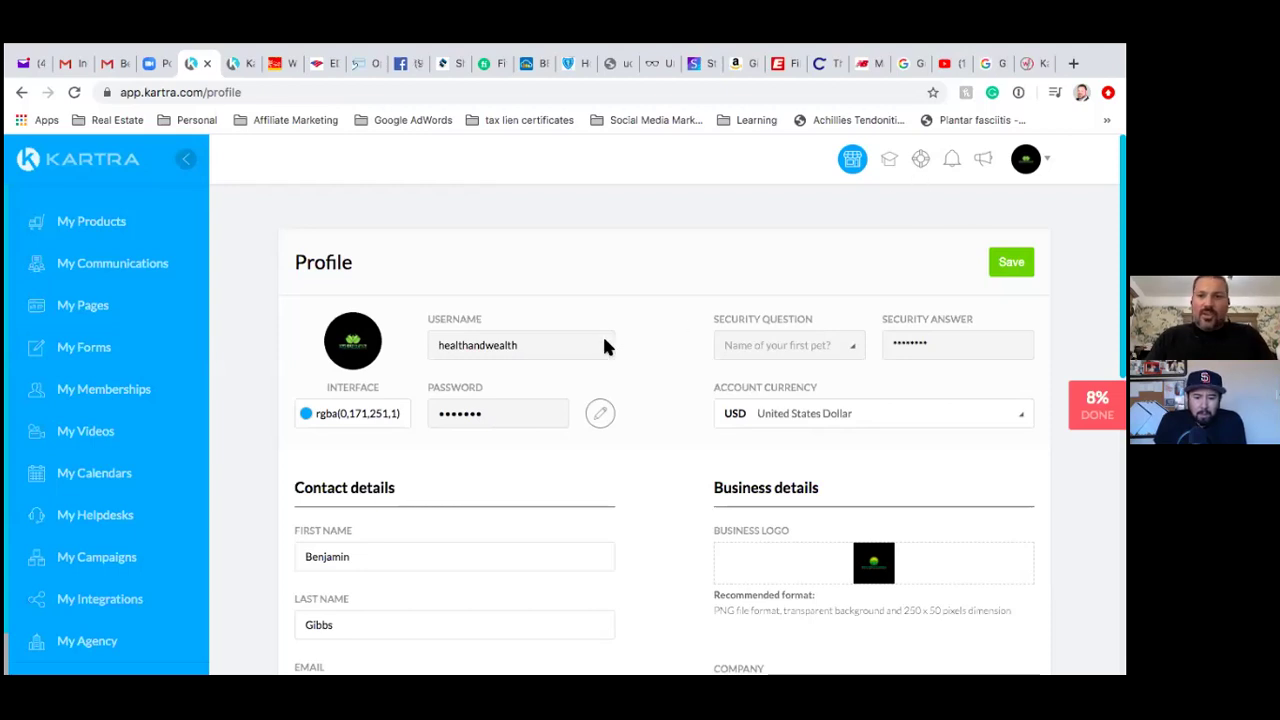
mouse_move(899, 352)
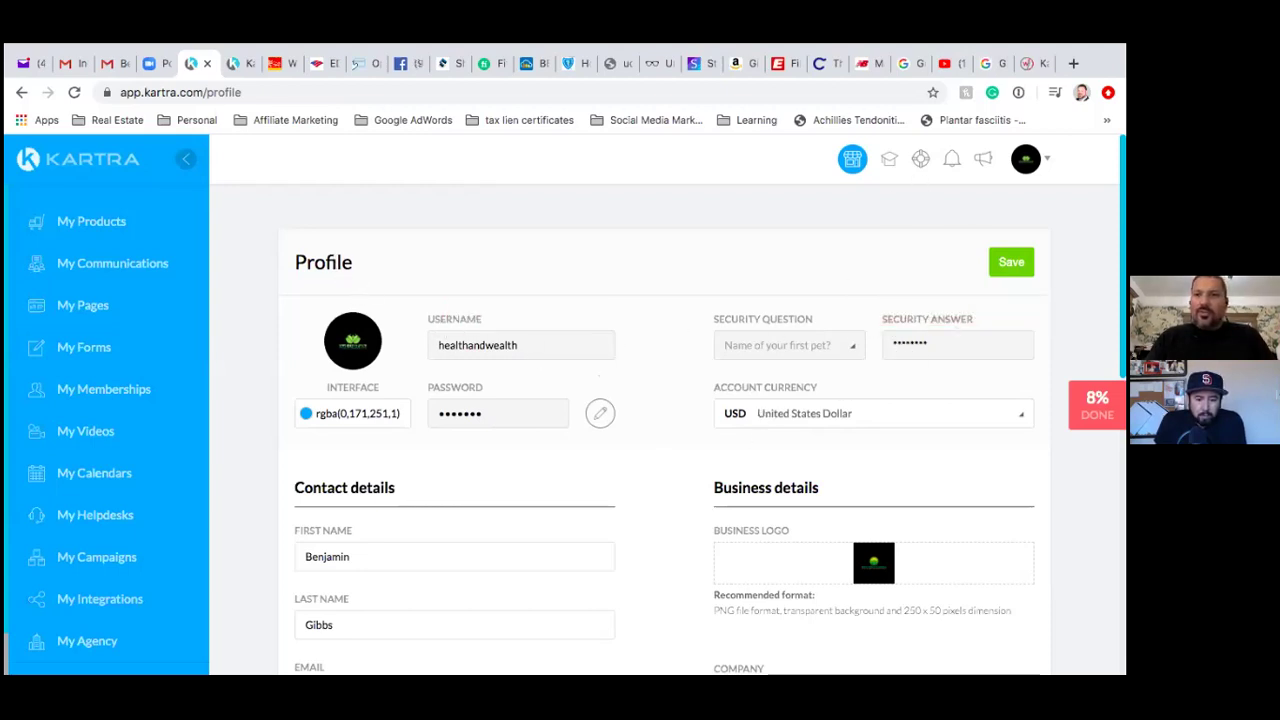
left_click(1025, 160)
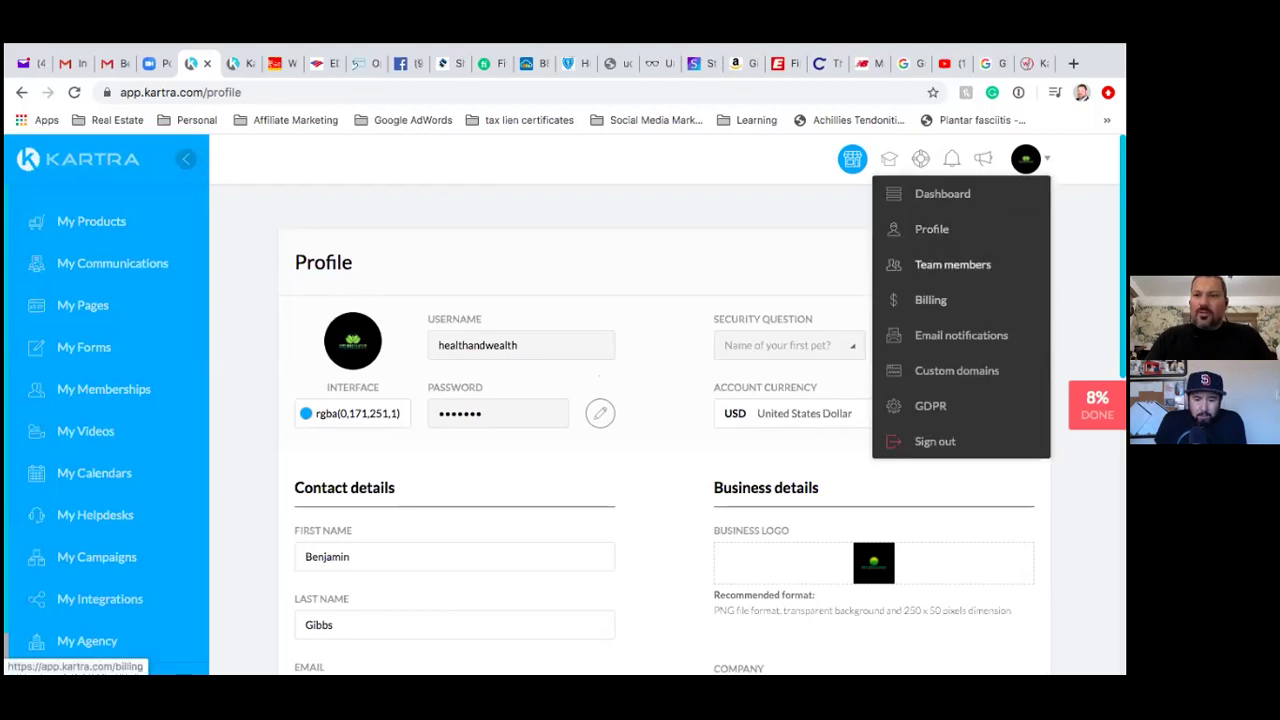
- Go to Custom domains and begin adding a new domain with +DOMAIN
left_click(956, 370)
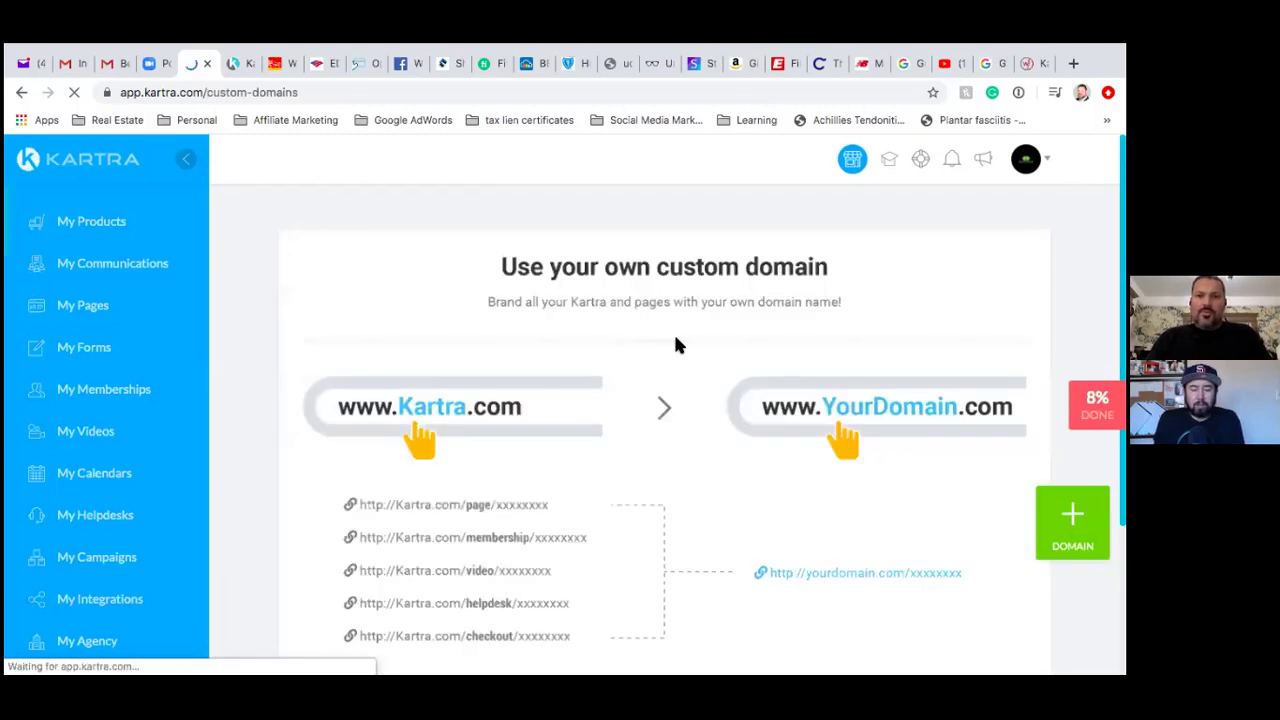
scroll(677, 343, "down", 1)
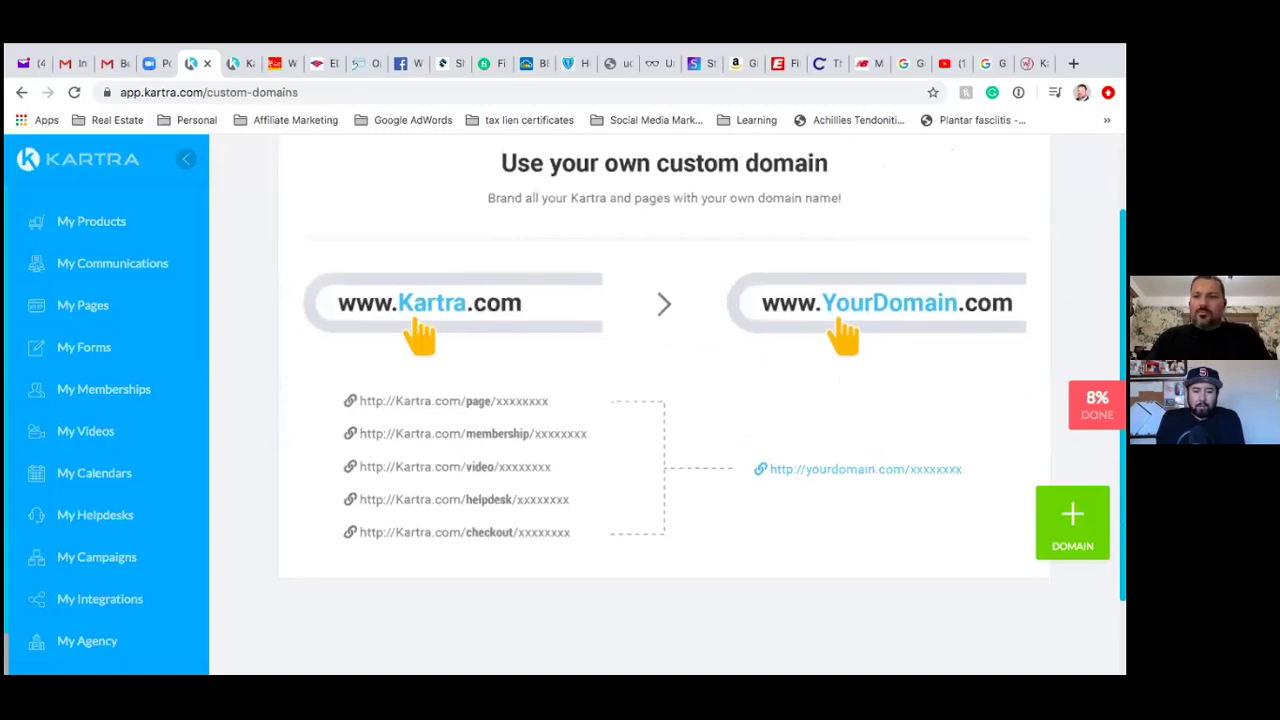
left_click(1065, 520)
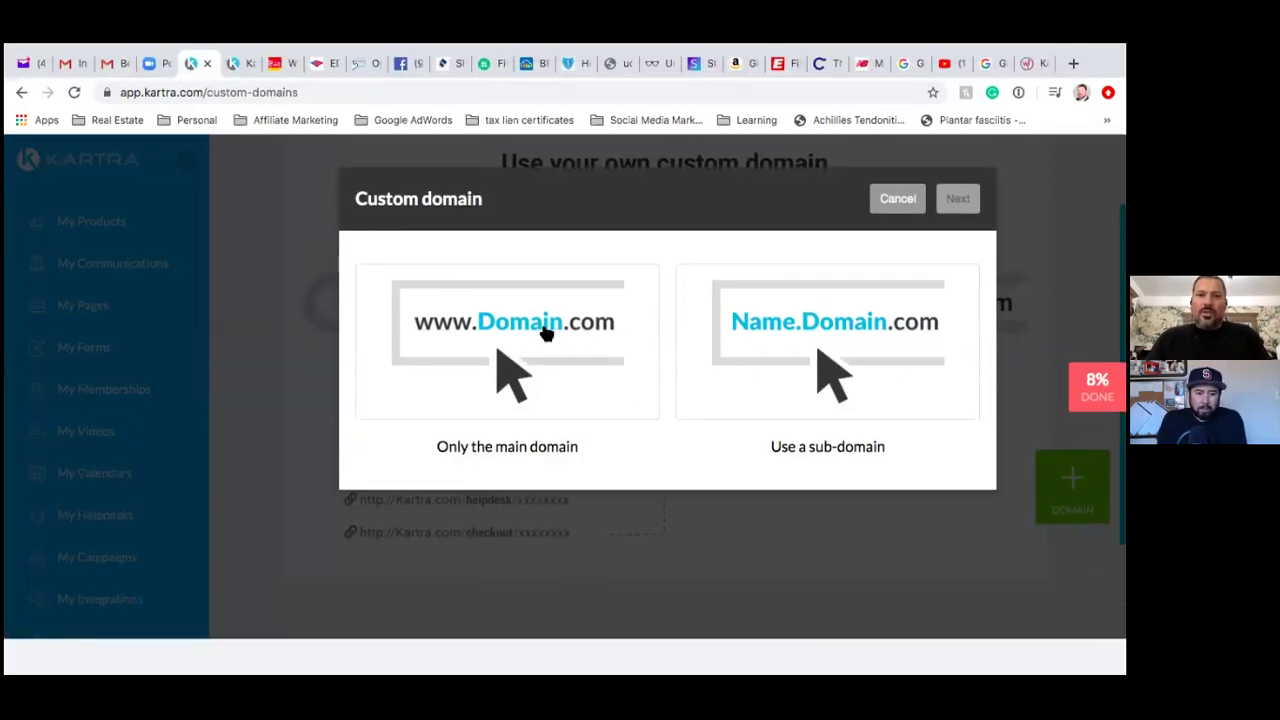
- Choose 'Only the main domain', enter benshealthandwealth.com, and start a favicon upload
left_click(552, 332)
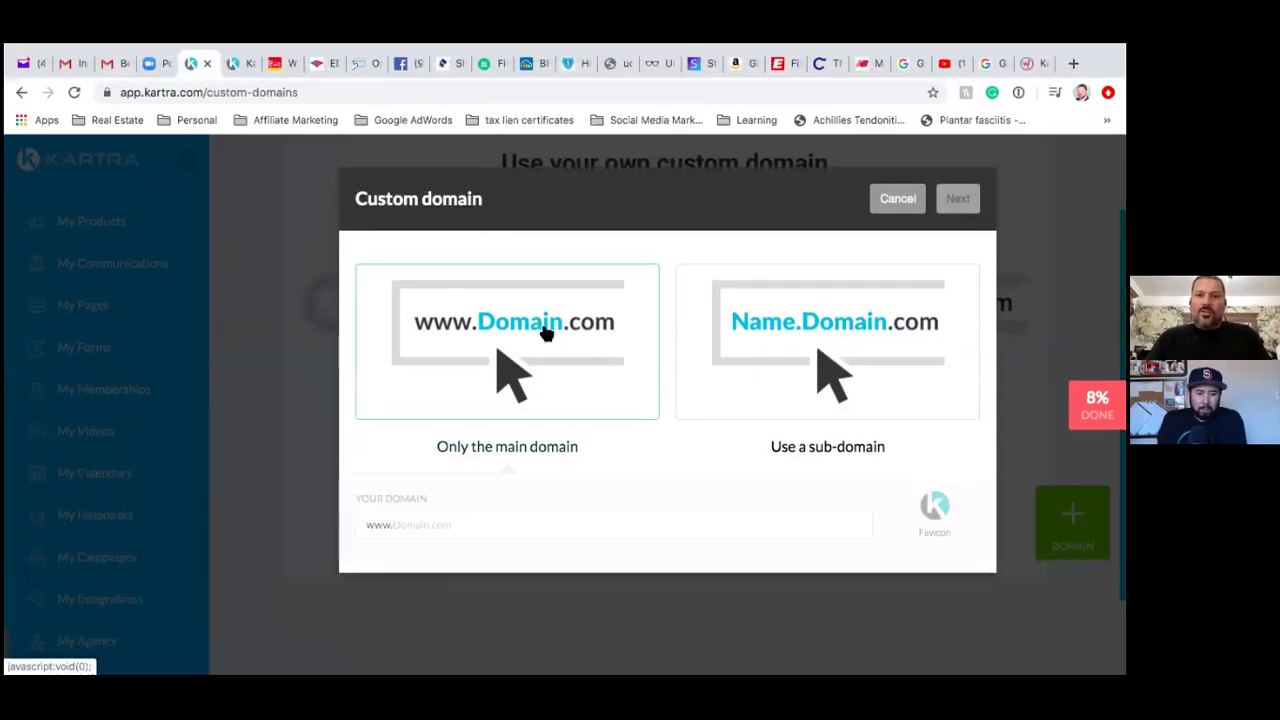
left_click(468, 524)
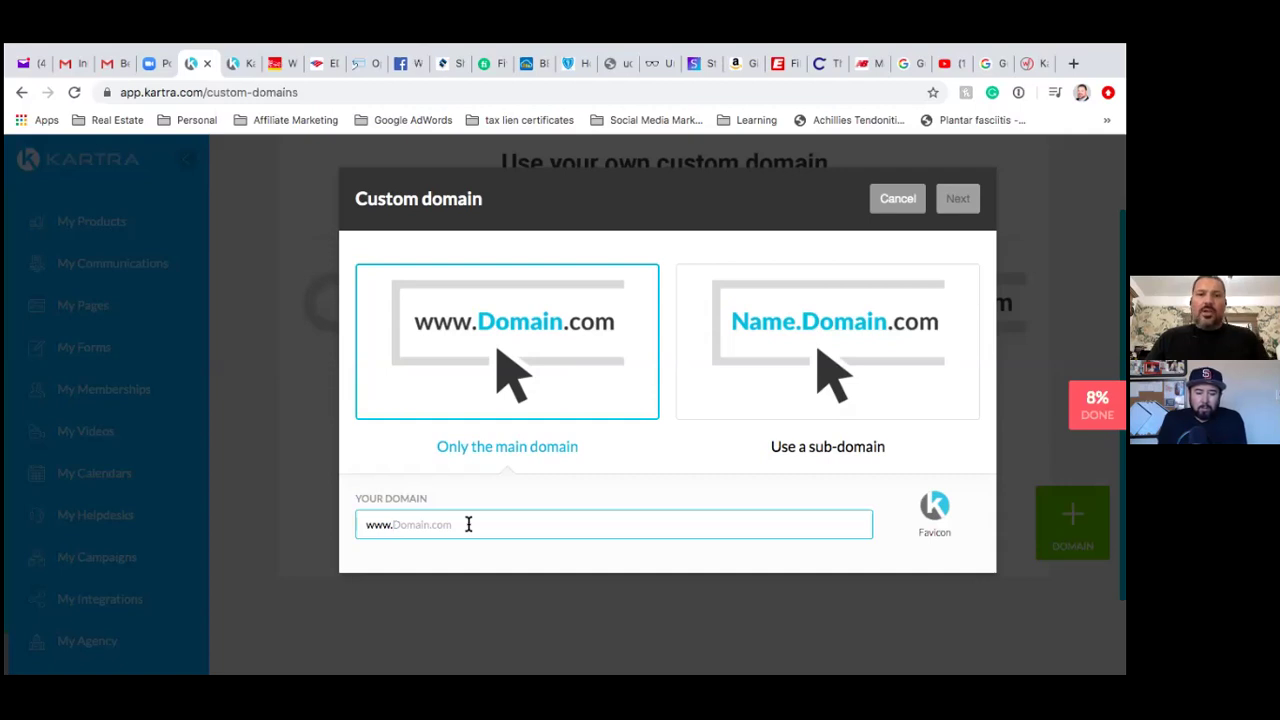
type("benshea")
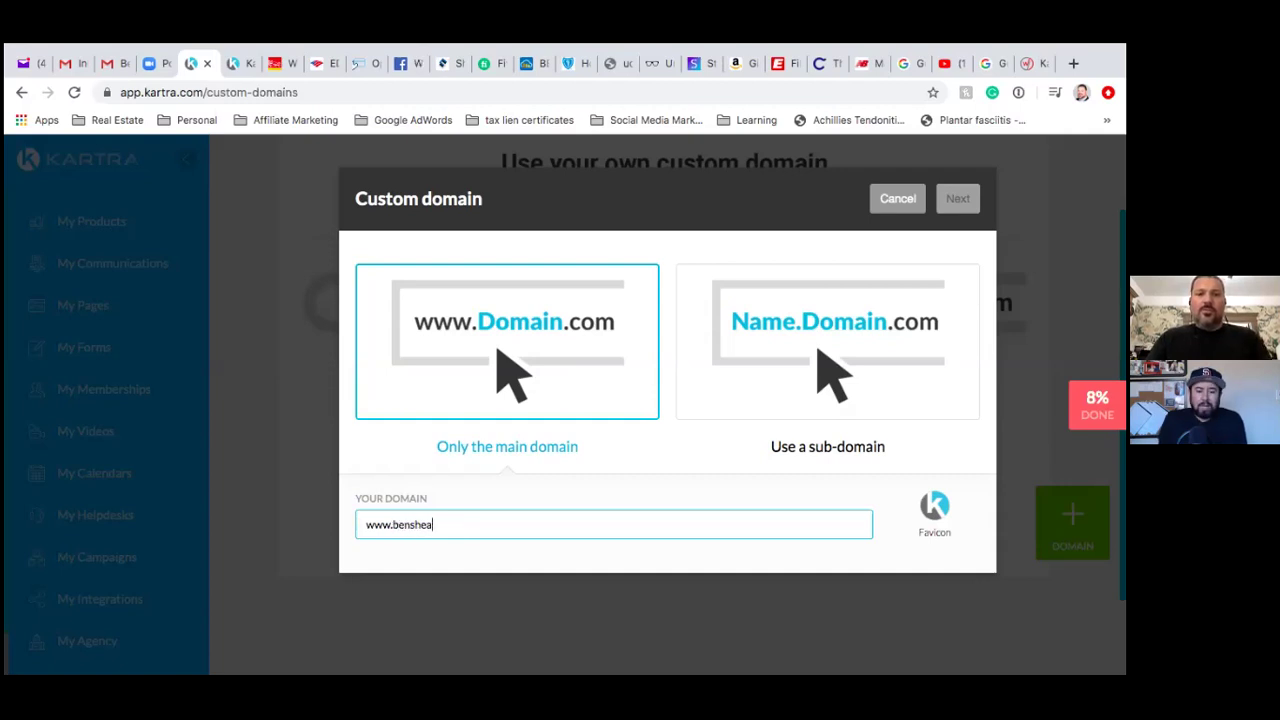
type("lthandwelal")
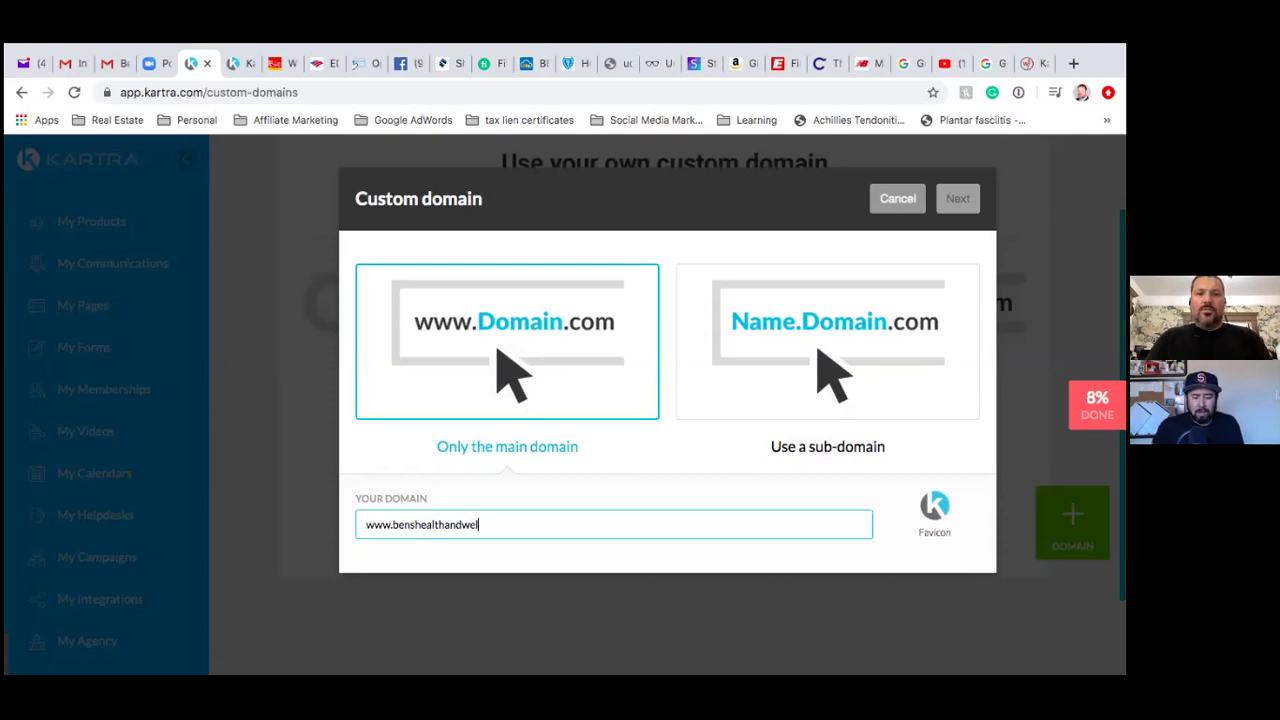
key("BackSpace")
key("BackSpace")
key("BackSpace")
type("alth")
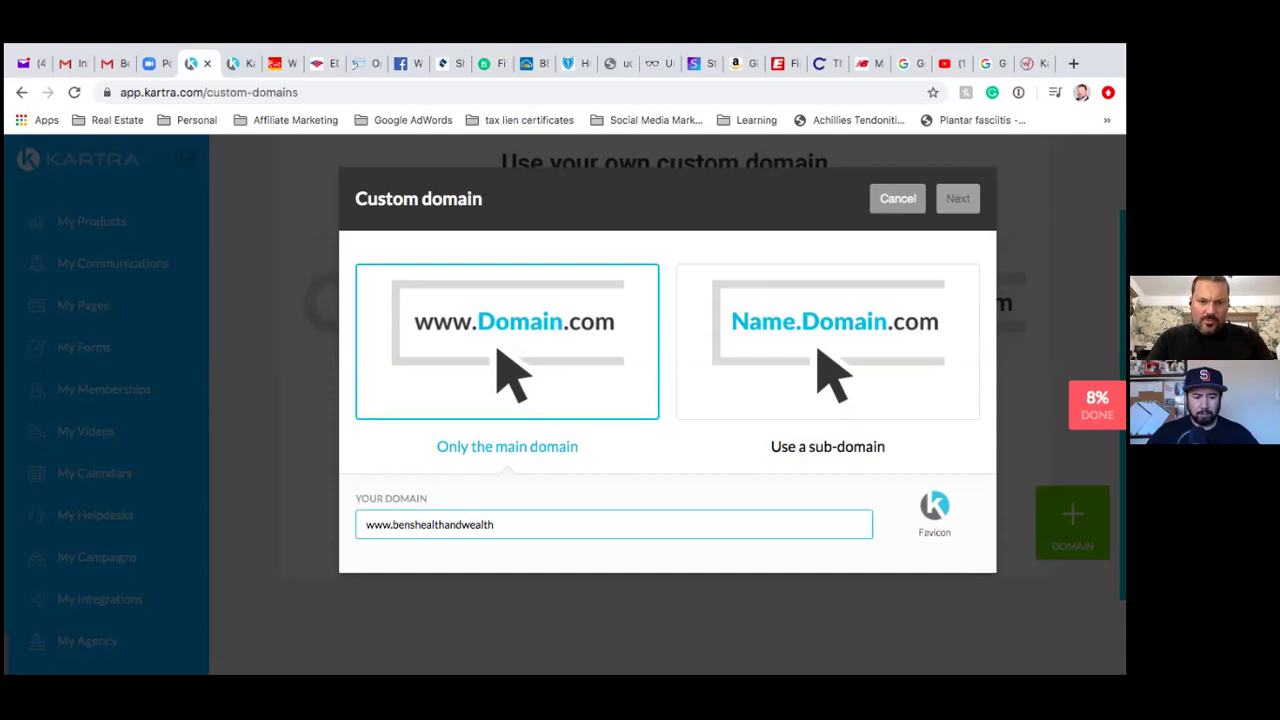
type(".com")
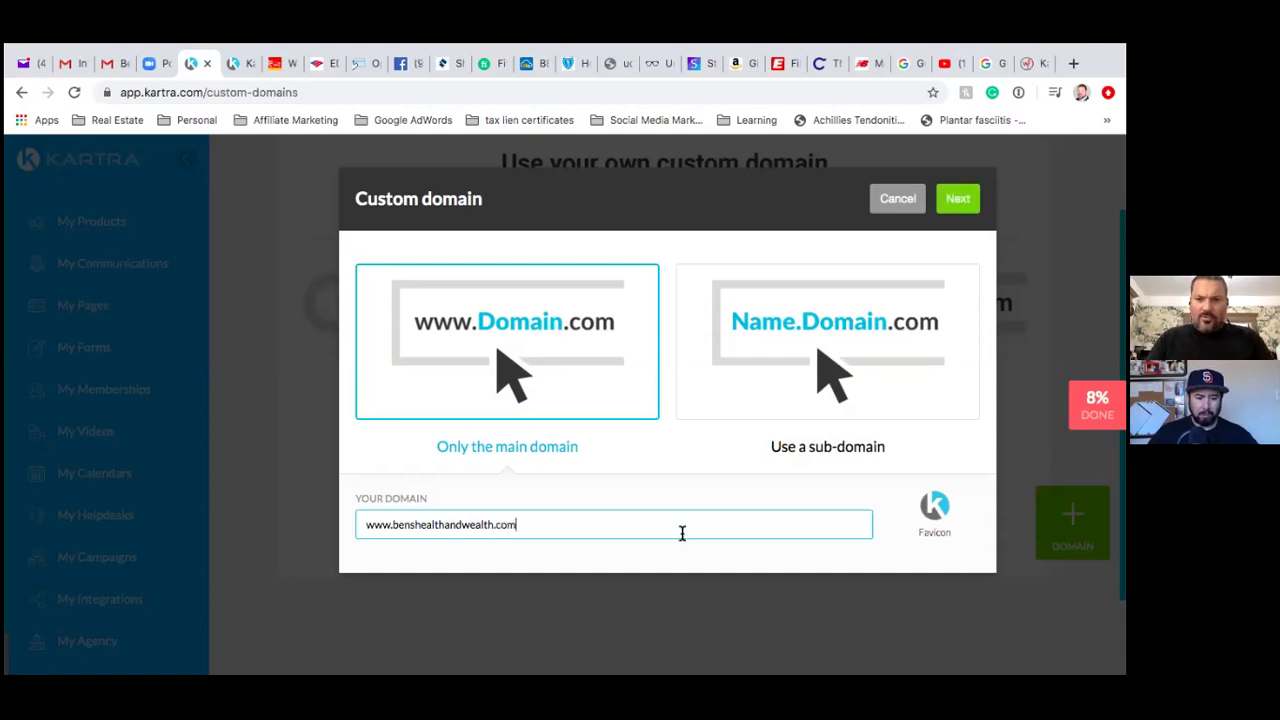
left_click(946, 510)
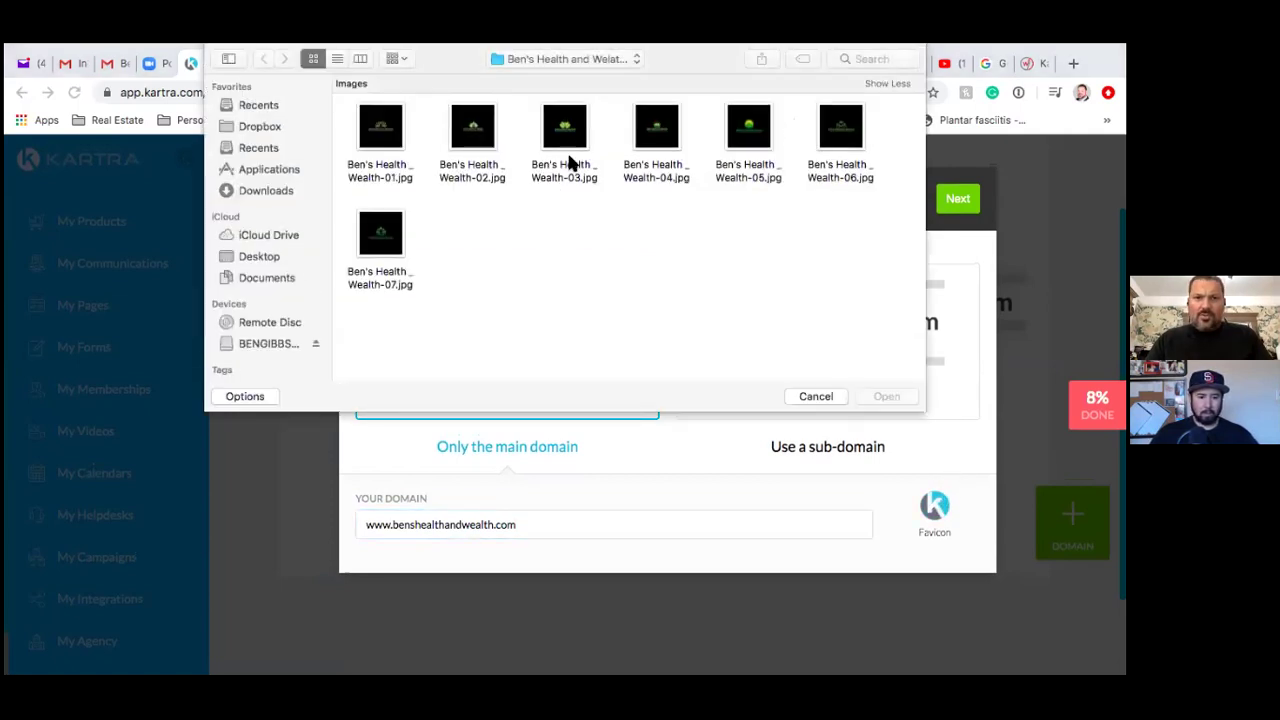
- Upload the third logo image as the domain's favicon and accept the crop
left_click(572, 162)
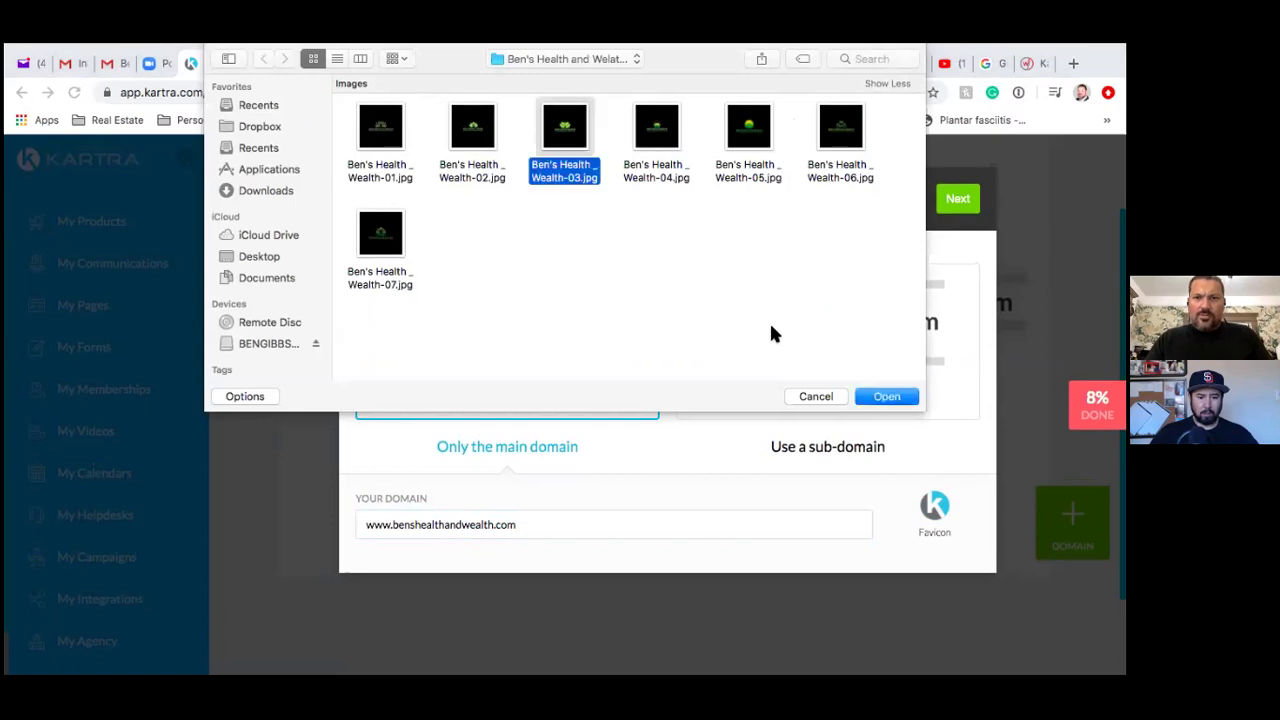
left_click(886, 396)
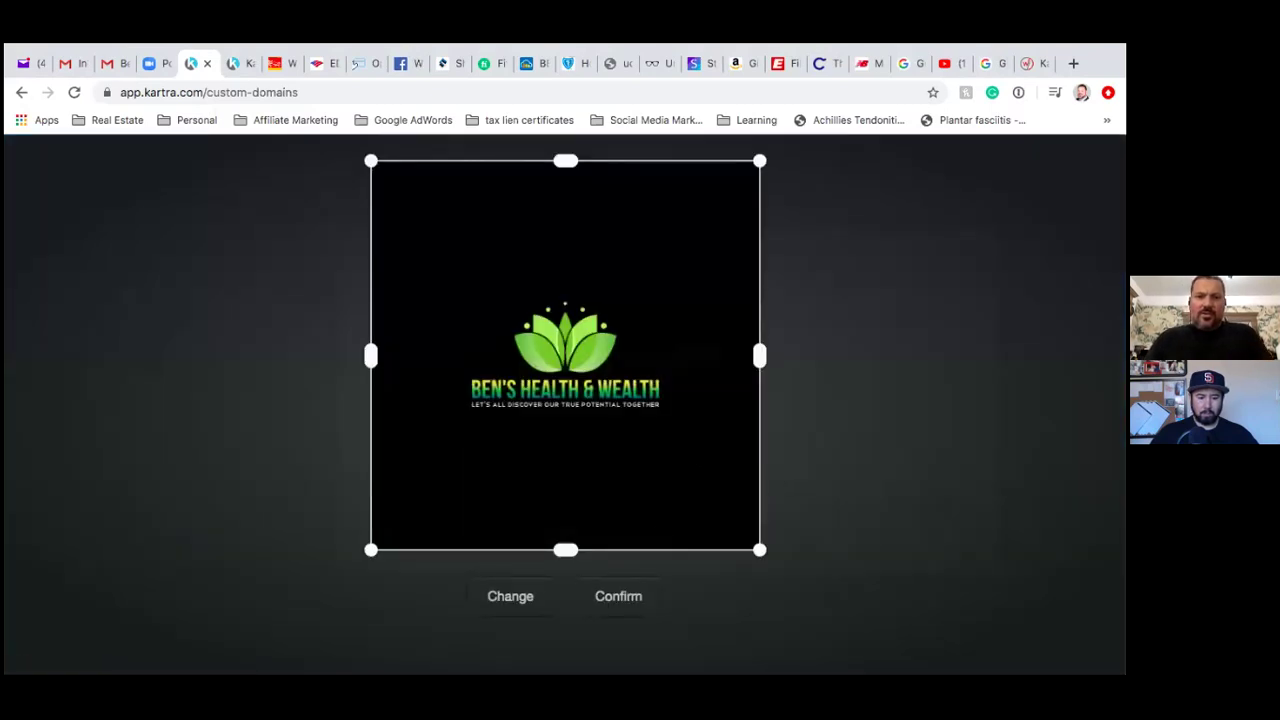
left_click(640, 597)
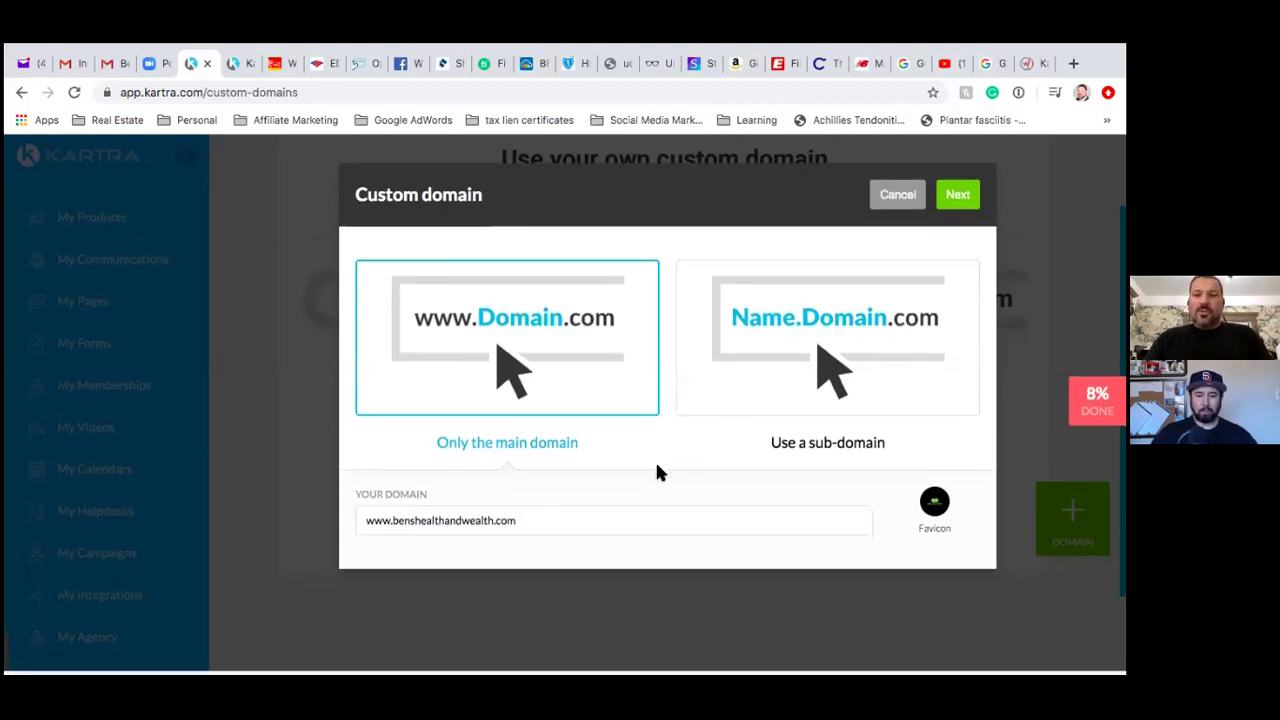
- Advance to the domain-linking steps and open the custom domains integration guide
left_click(955, 205)
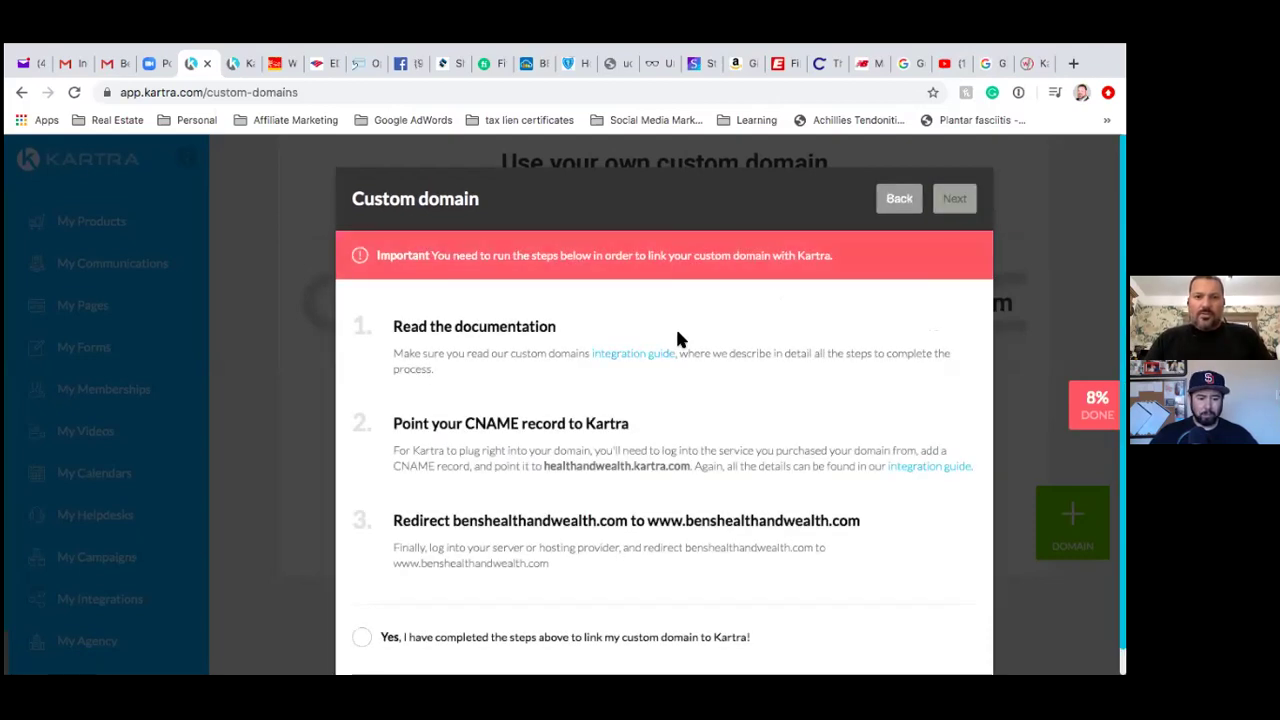
scroll(690, 350, "down", 1)
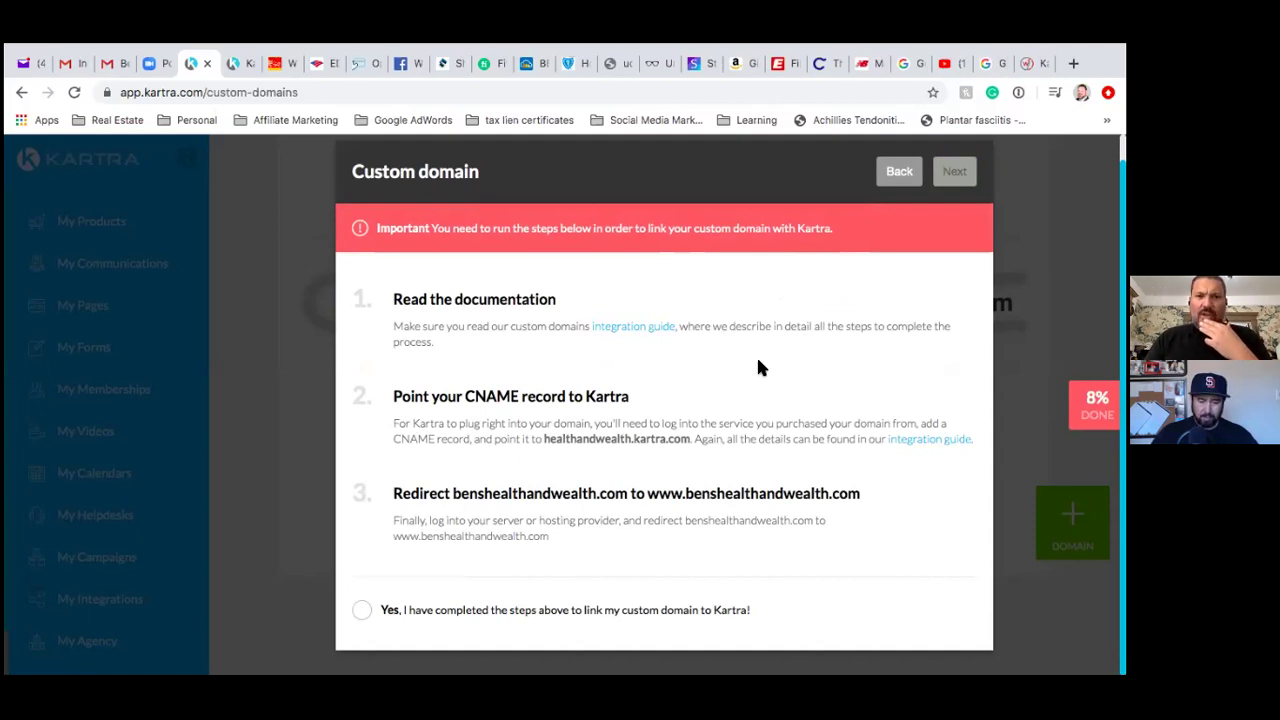
left_click(650, 327)
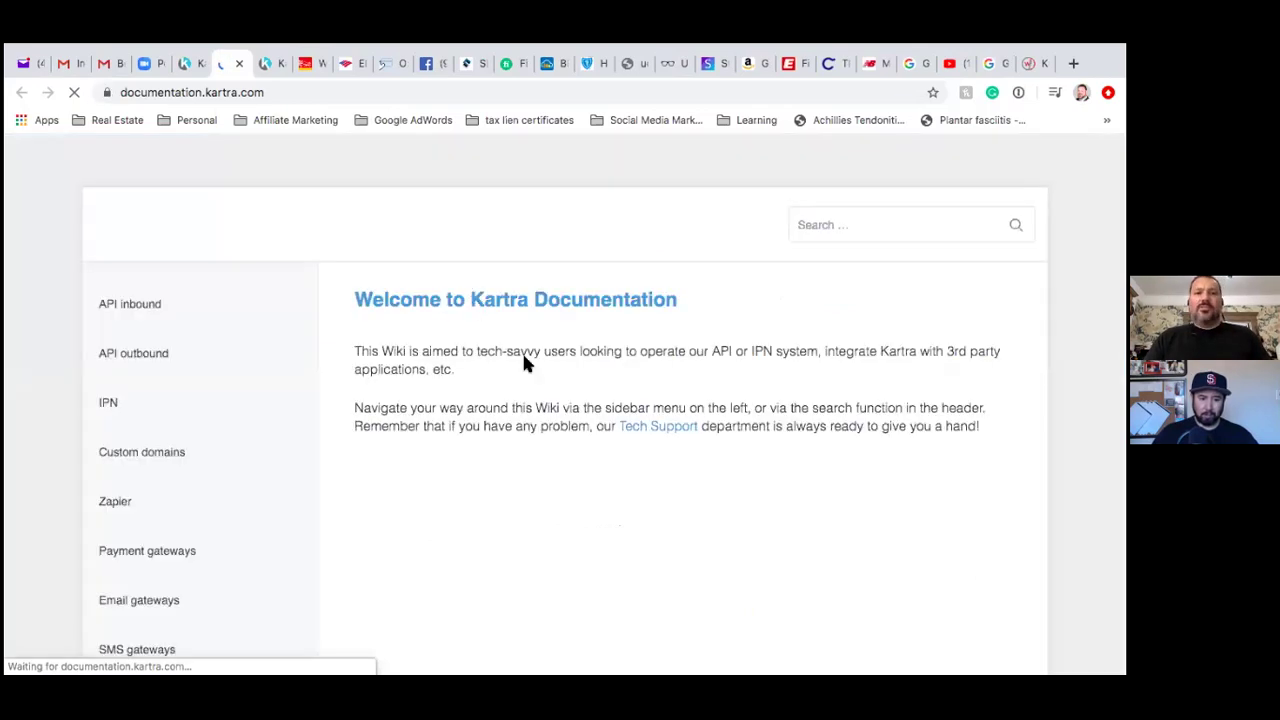
- Skim the Kartra Documentation welcome page, then return to the custom domains tab
scroll(665, 405, "down", 5)
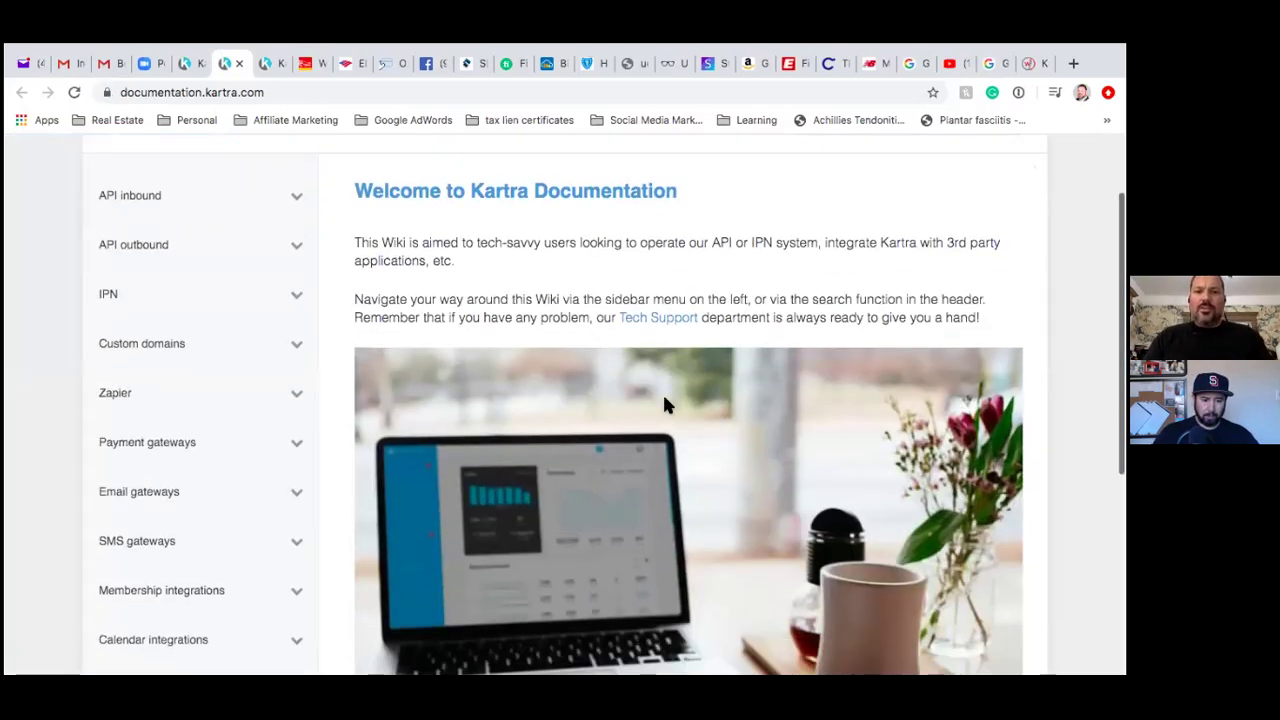
scroll(665, 405, "up", 10)
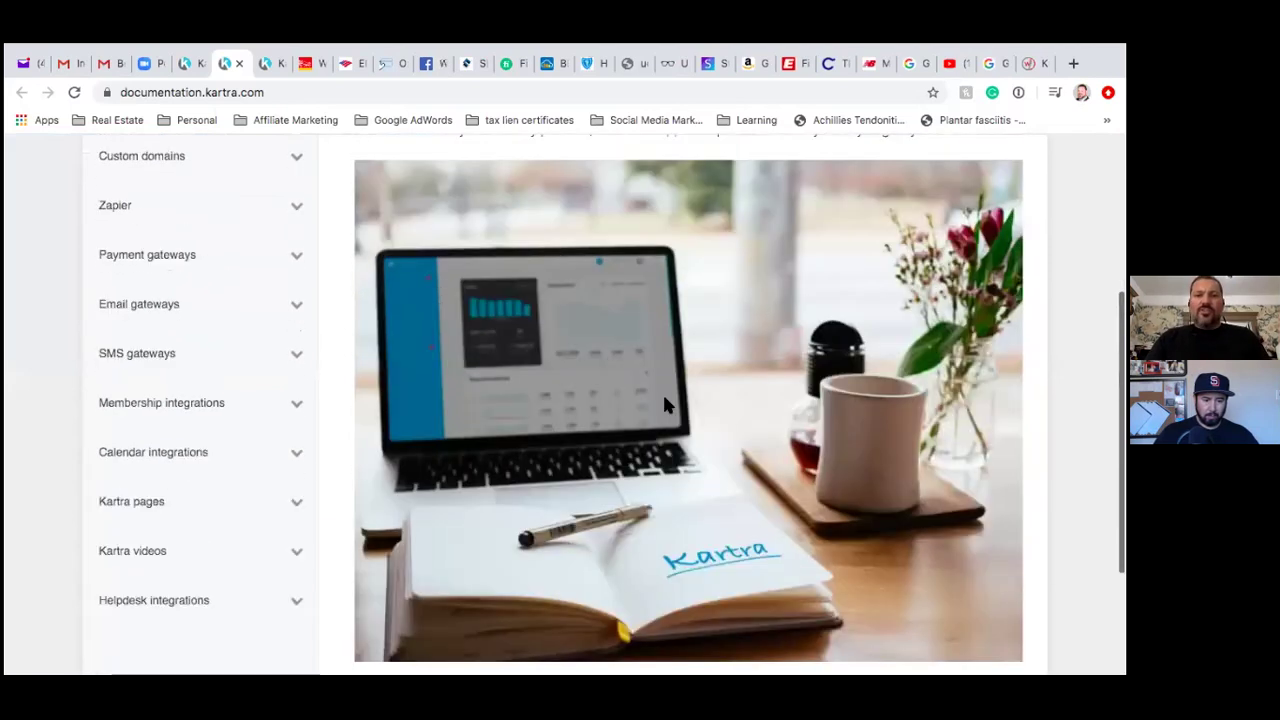
scroll(665, 405, "down", 2)
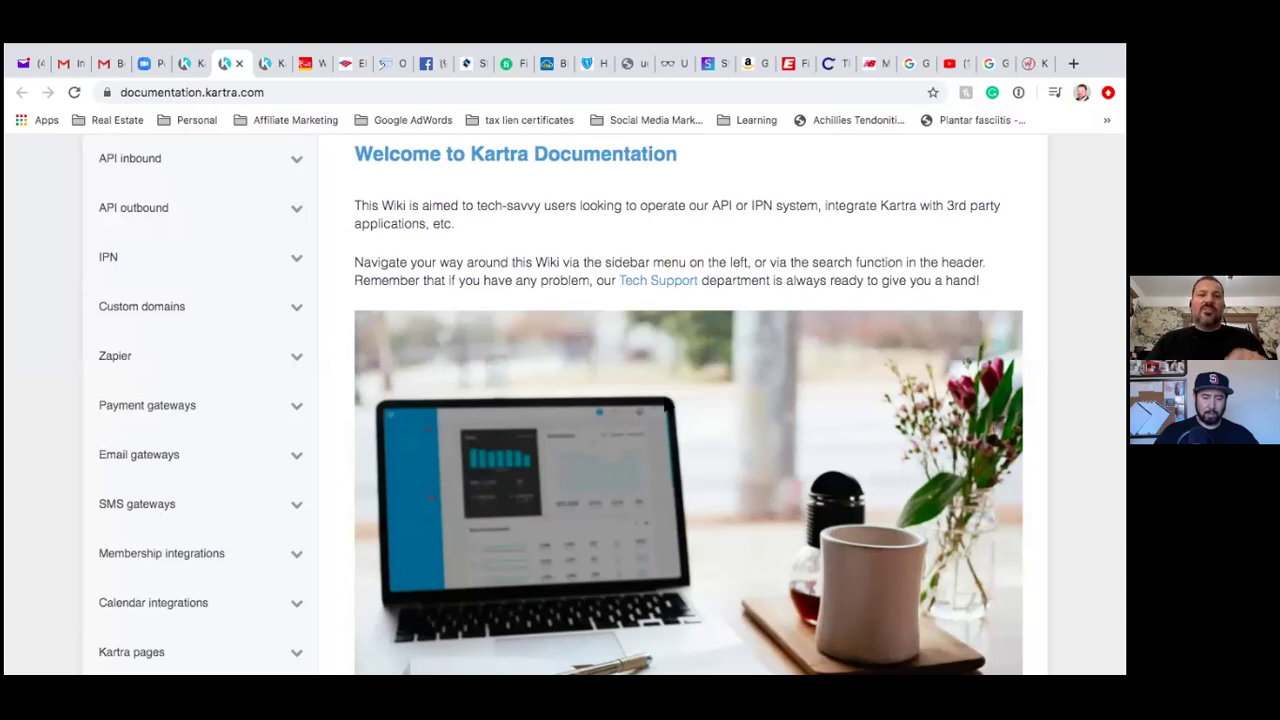
scroll(662, 392, "up", 2)
scroll(662, 392, "down", 2)
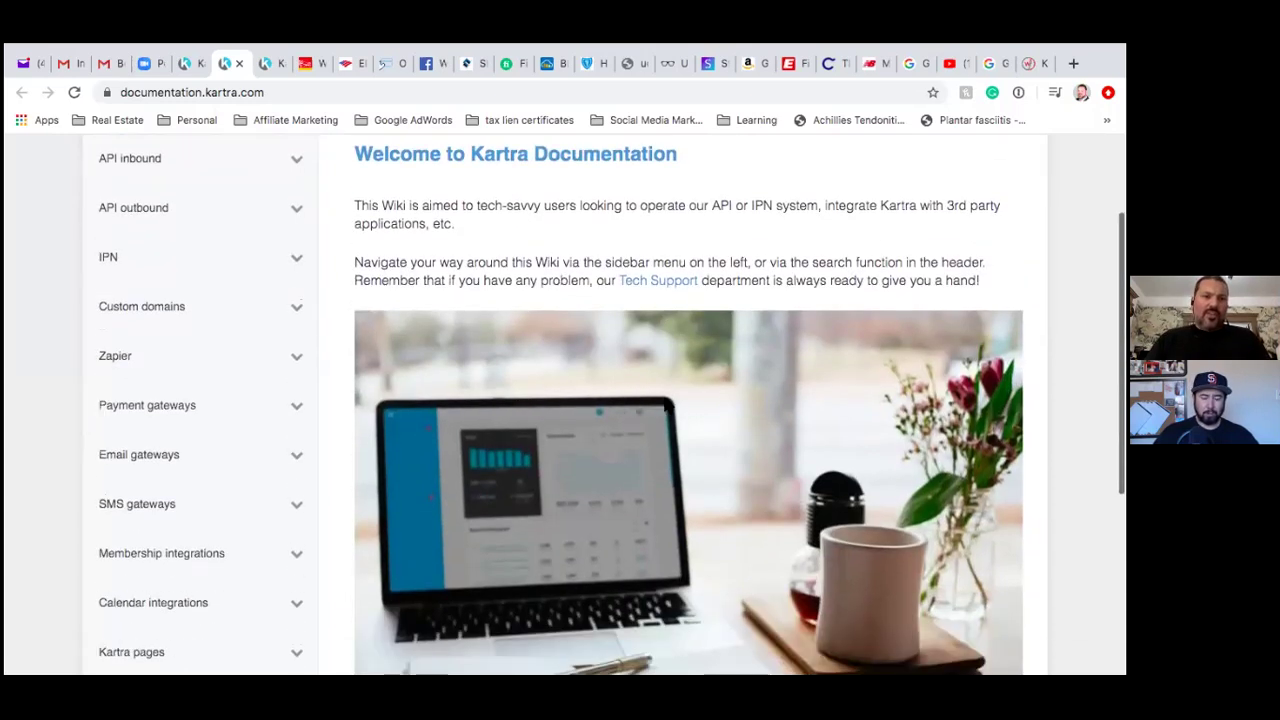
scroll(666, 406, "down", 1)
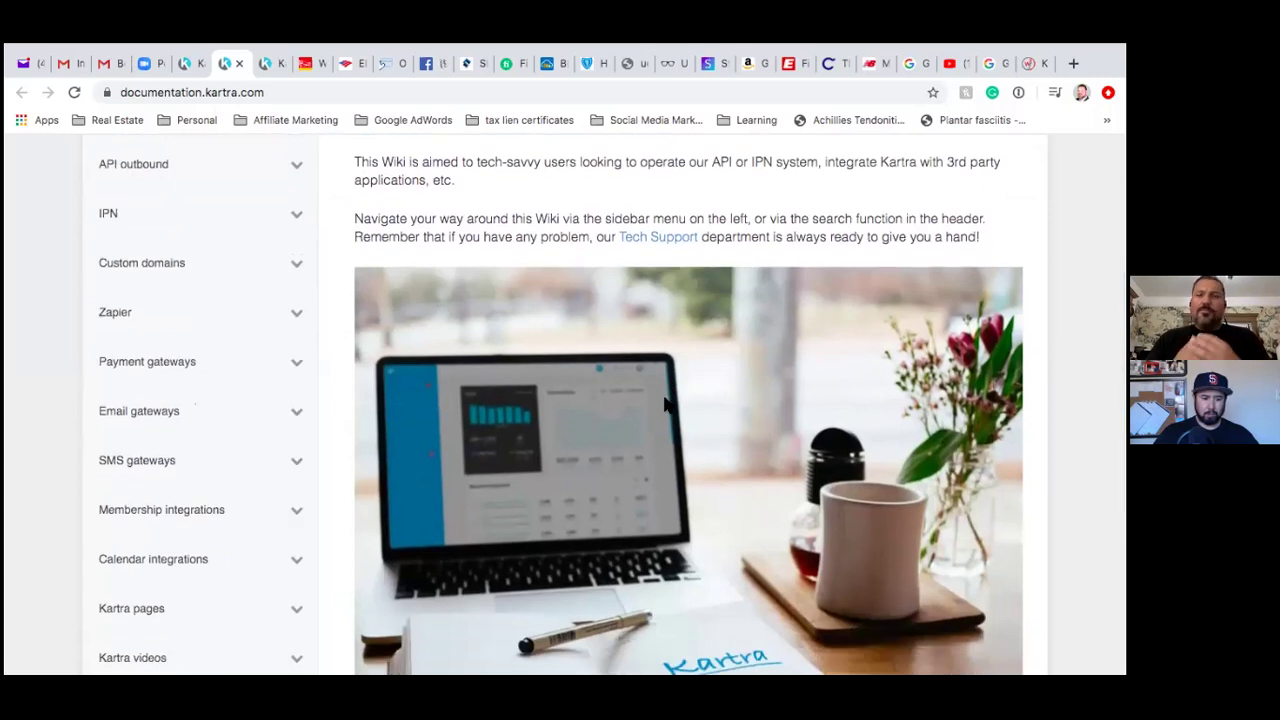
scroll(664, 400, "up", 3)
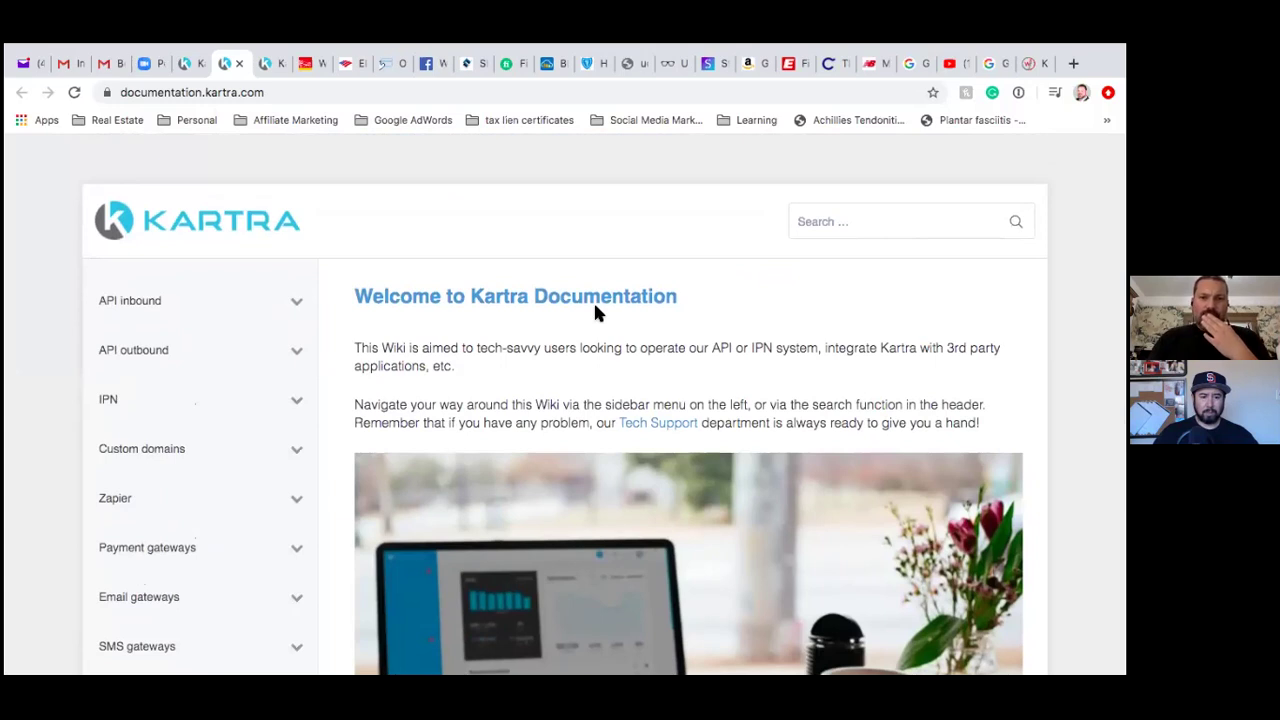
scroll(570, 320, "down", 10)
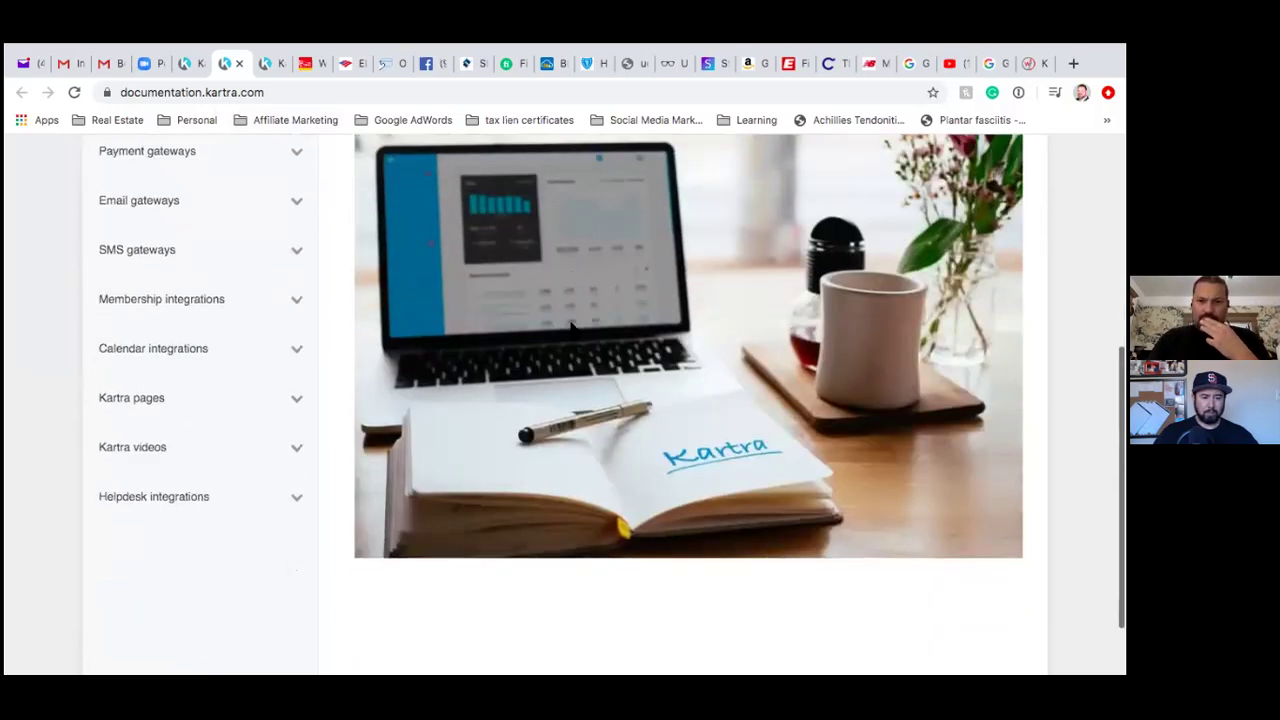
scroll(571, 330, "up", 10)
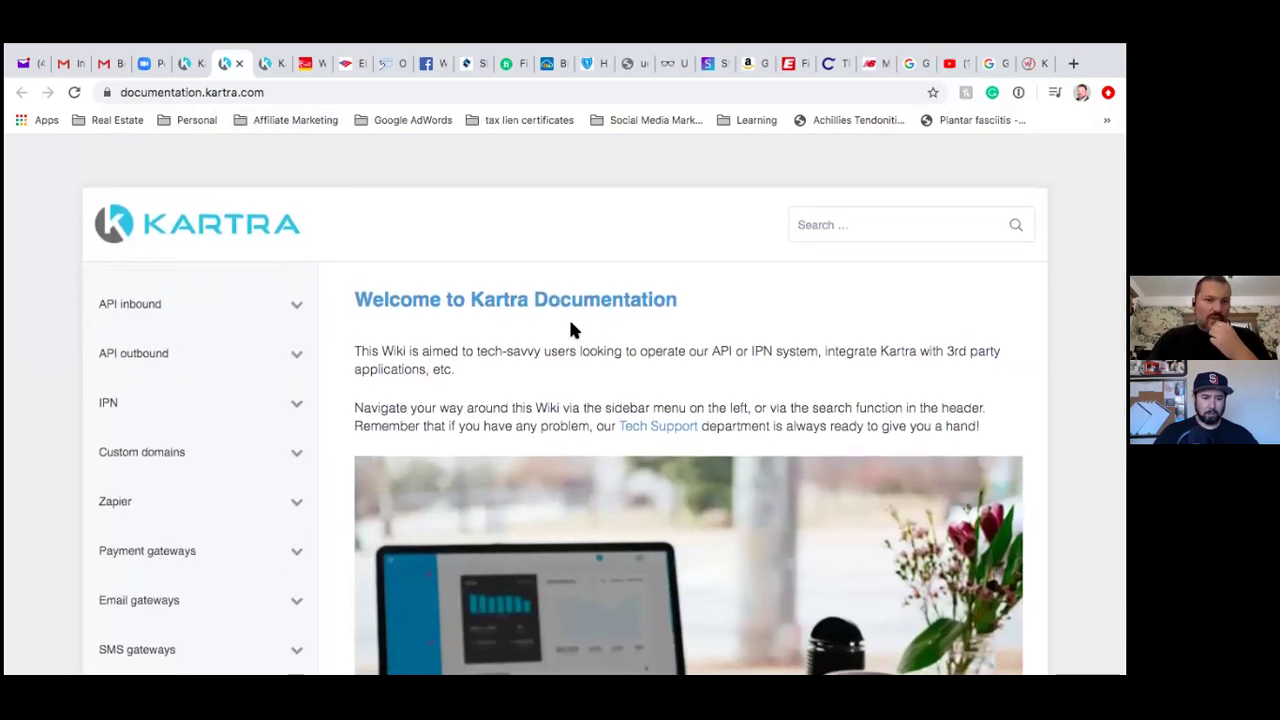
left_click(192, 64)
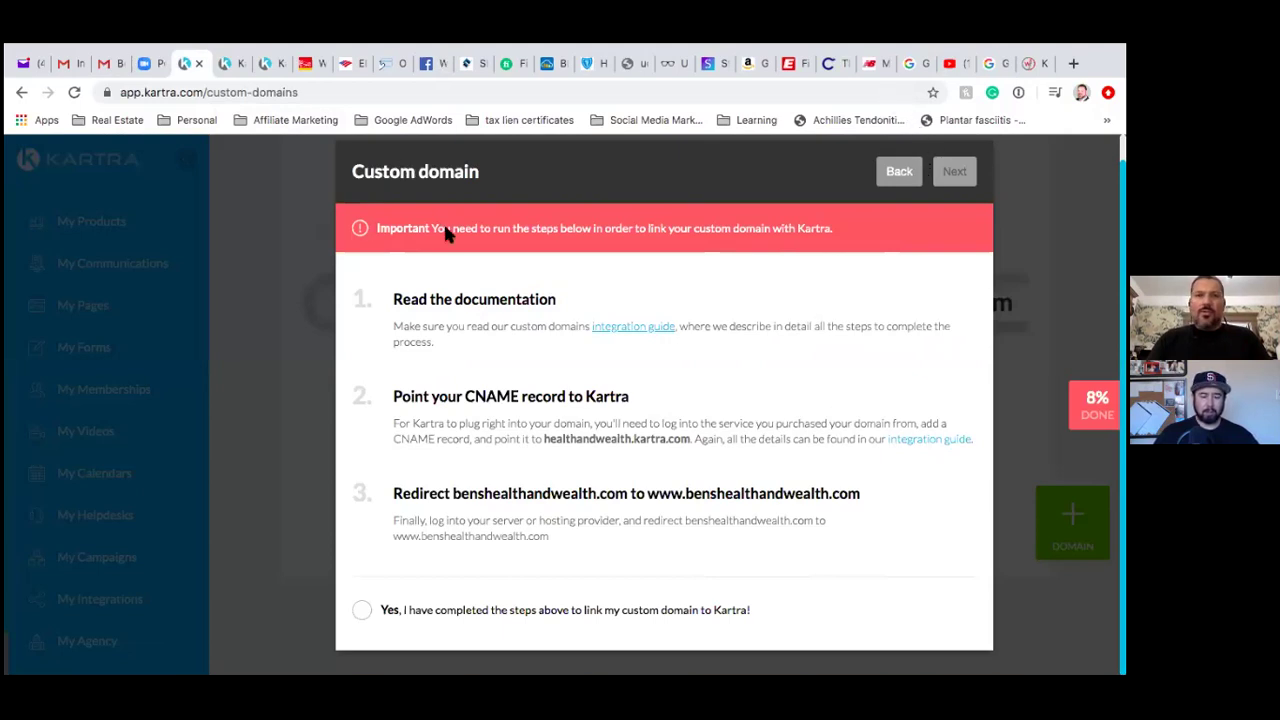
- Go back and cancel the custom domain setup, then reopen the avatar menu
left_click(913, 178)
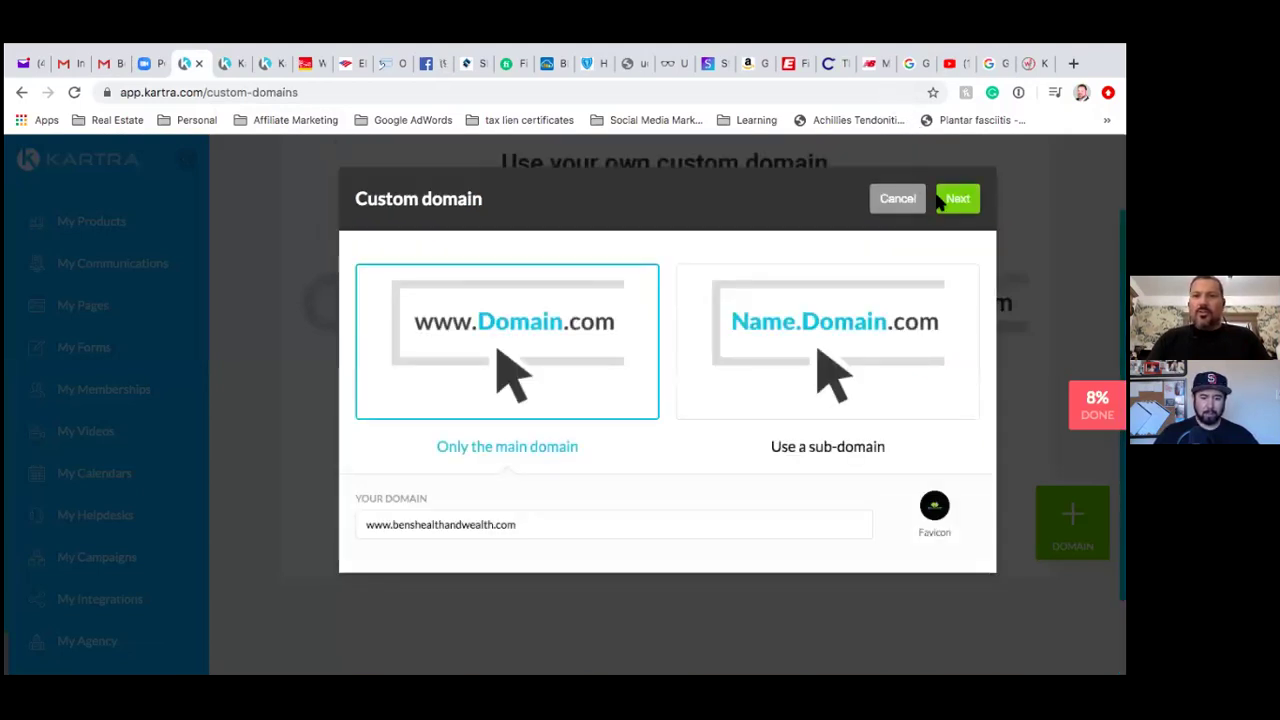
left_click(908, 200)
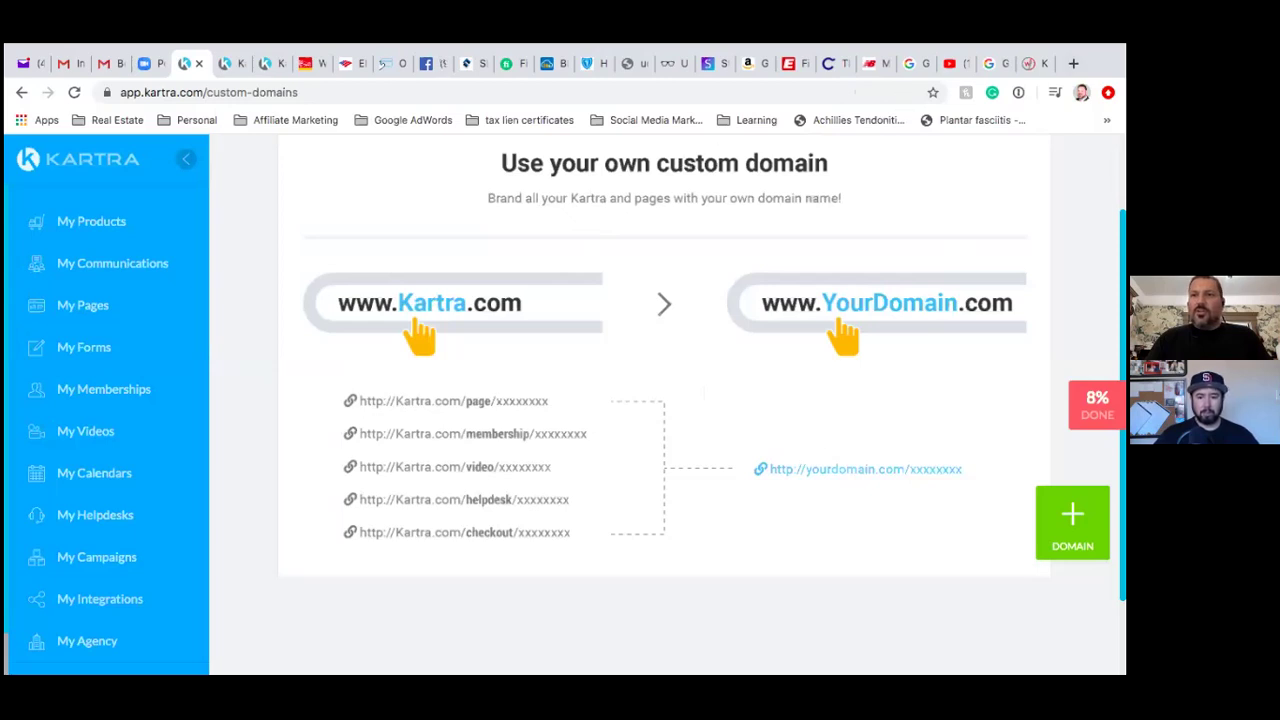
scroll(920, 209, "up", 2)
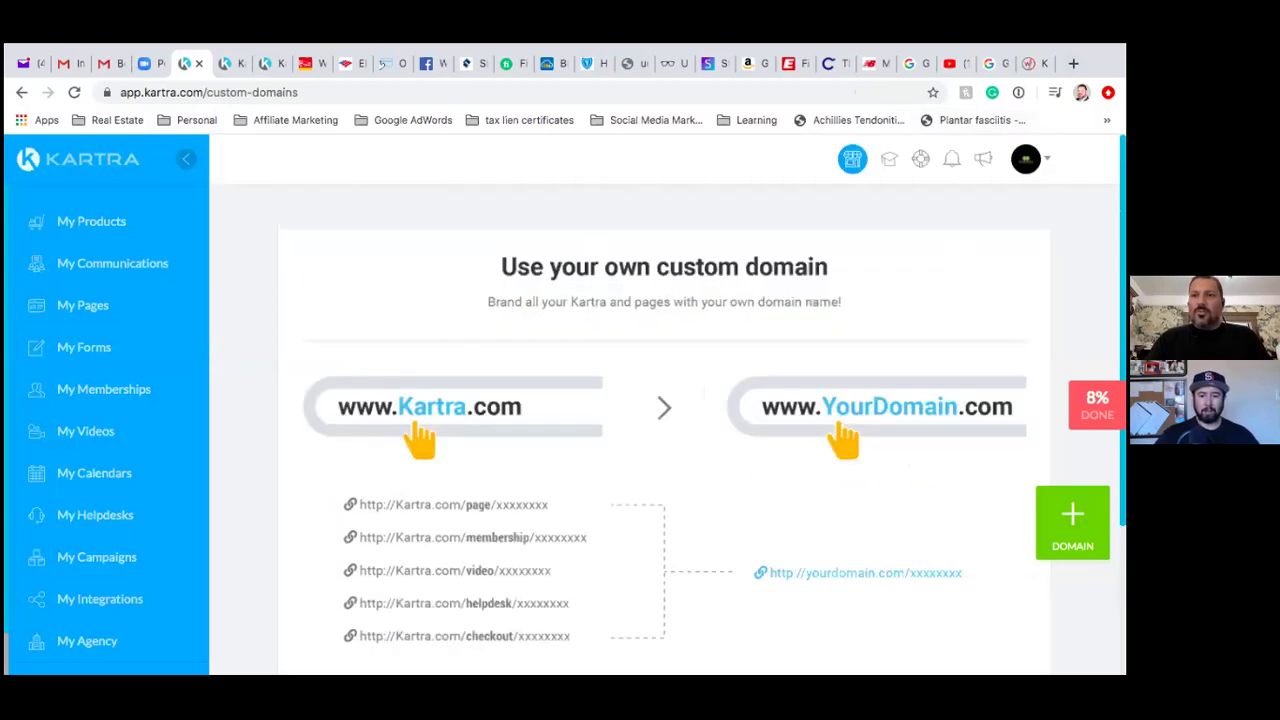
left_click(1025, 158)
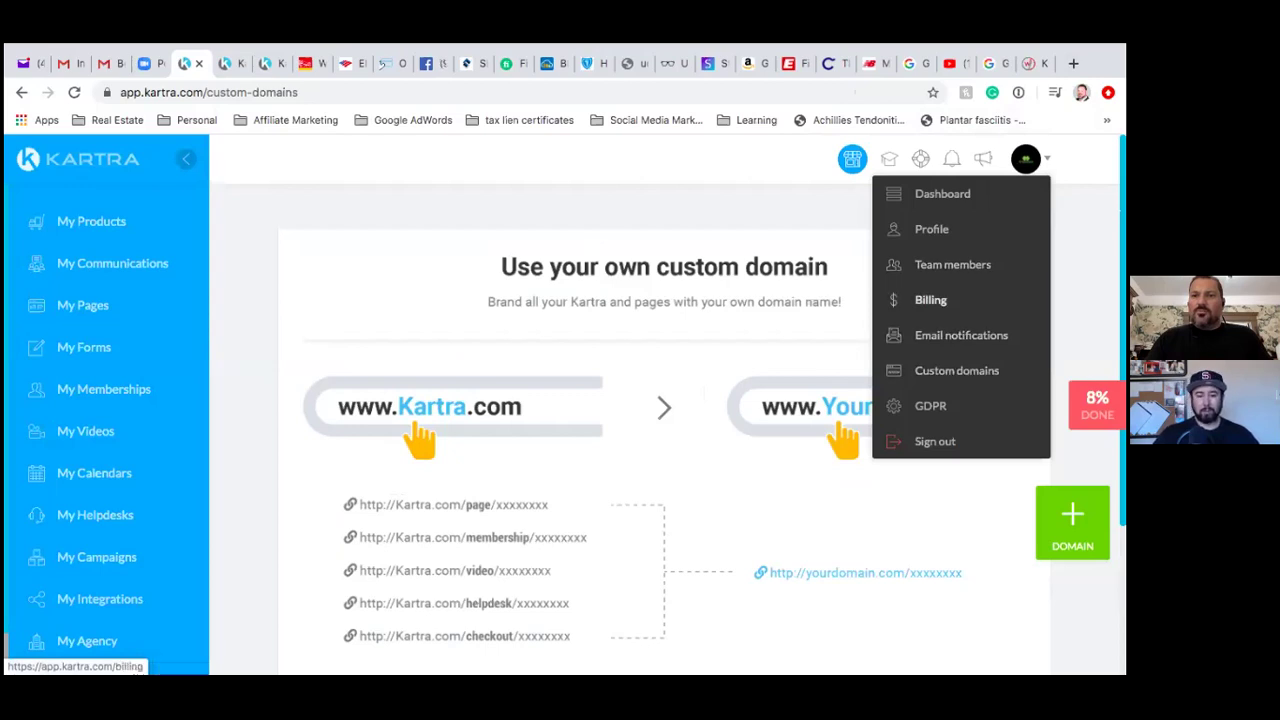
- Check the email notification settings, then go to the Integrations page listing KartraMail
left_click(962, 340)
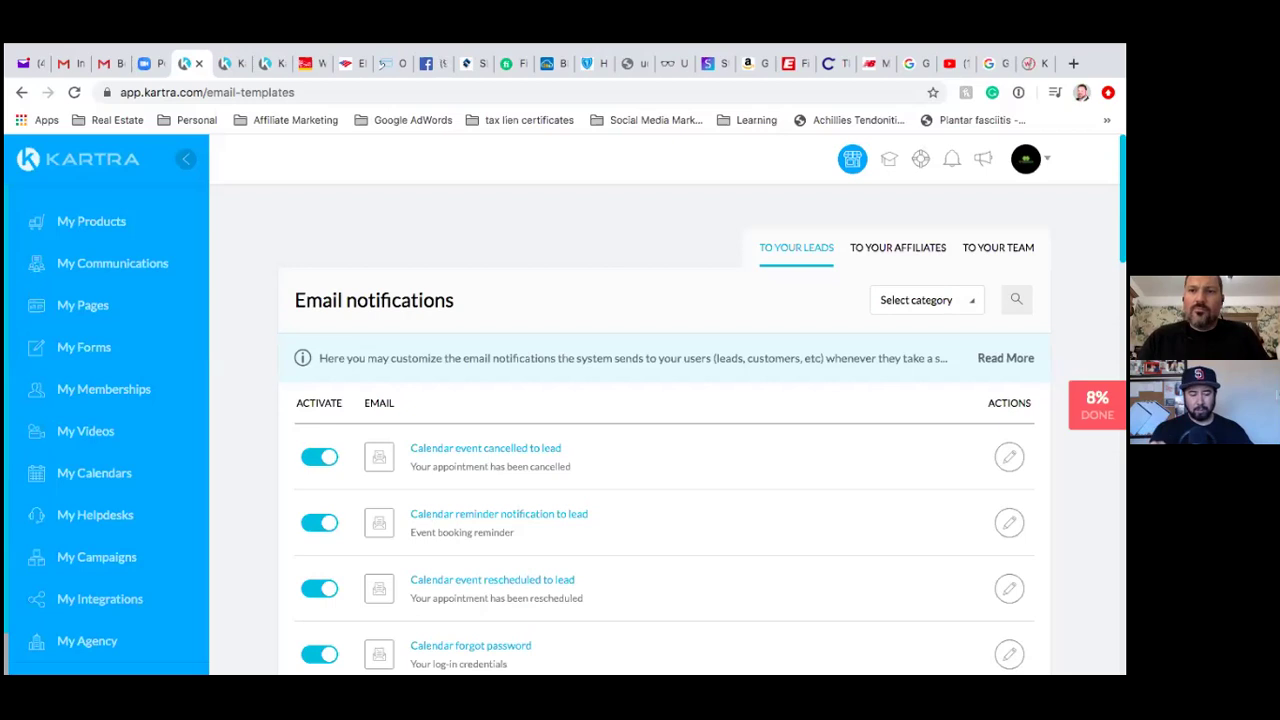
left_click(1025, 158)
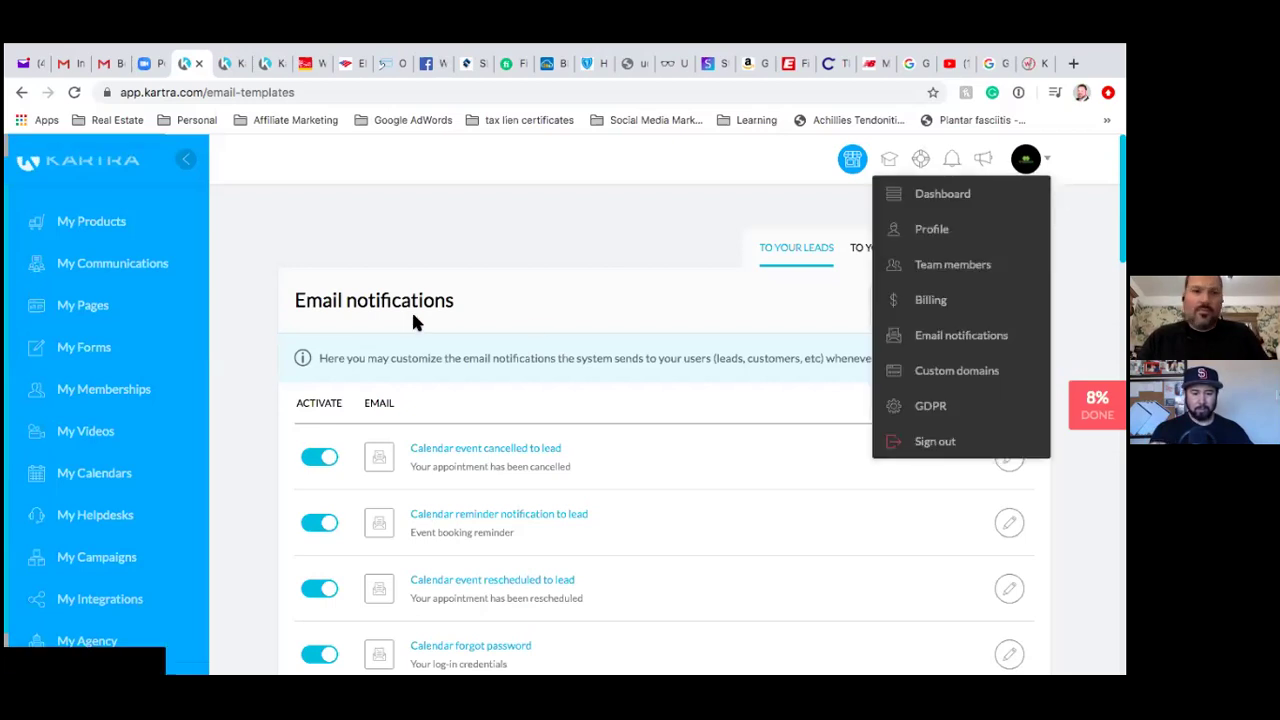
left_click(347, 219)
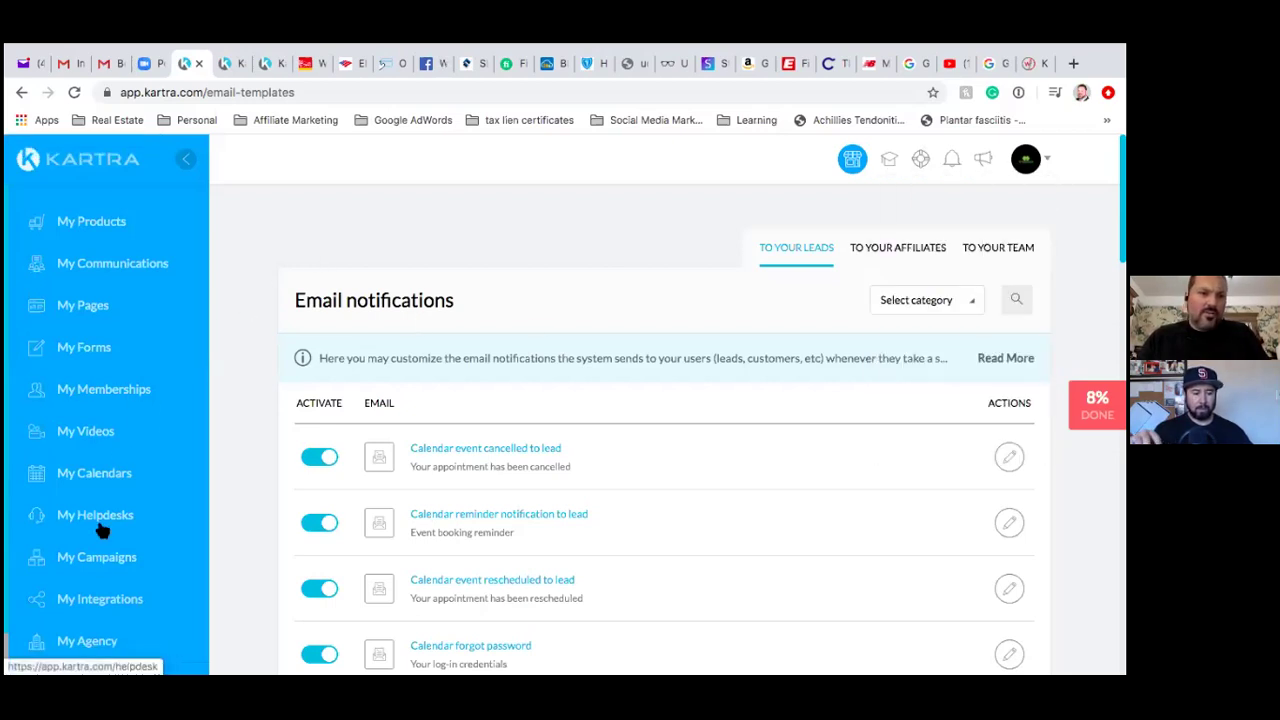
left_click(87, 603)
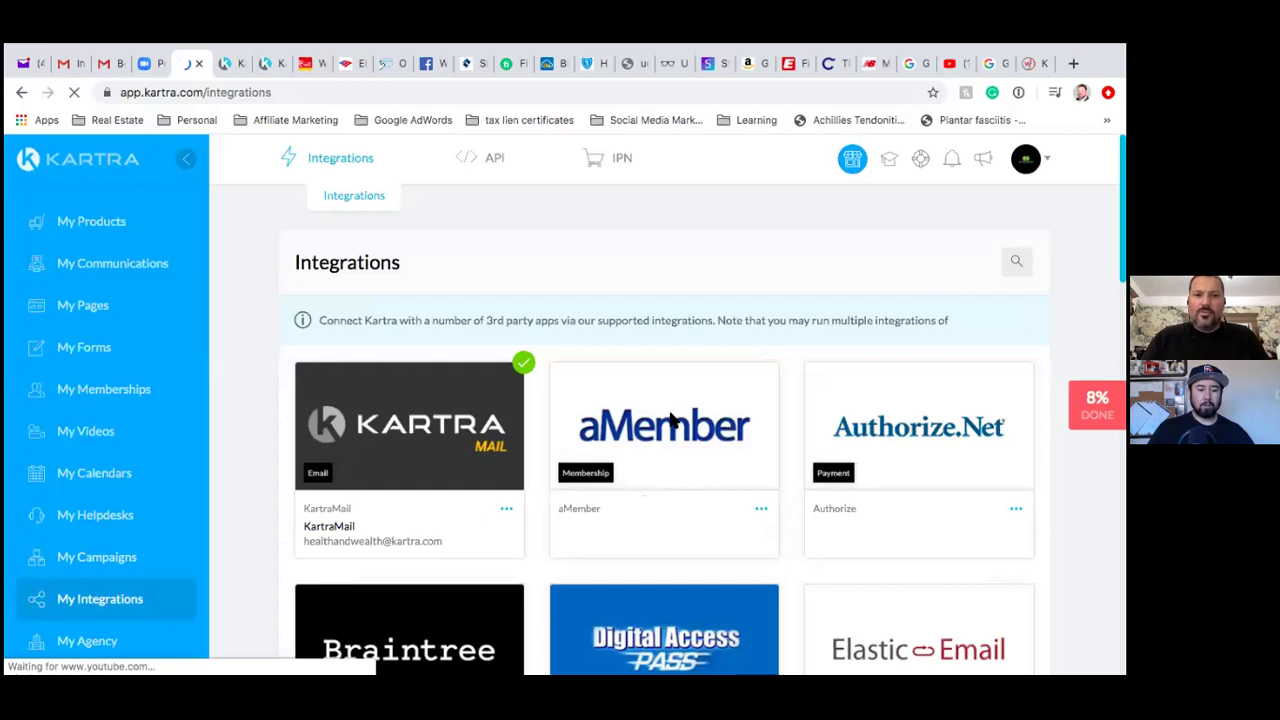
- Open the Edit gateway dialog from the KartraMail integration card's options menu
left_click(507, 509)
left_click(580, 510)
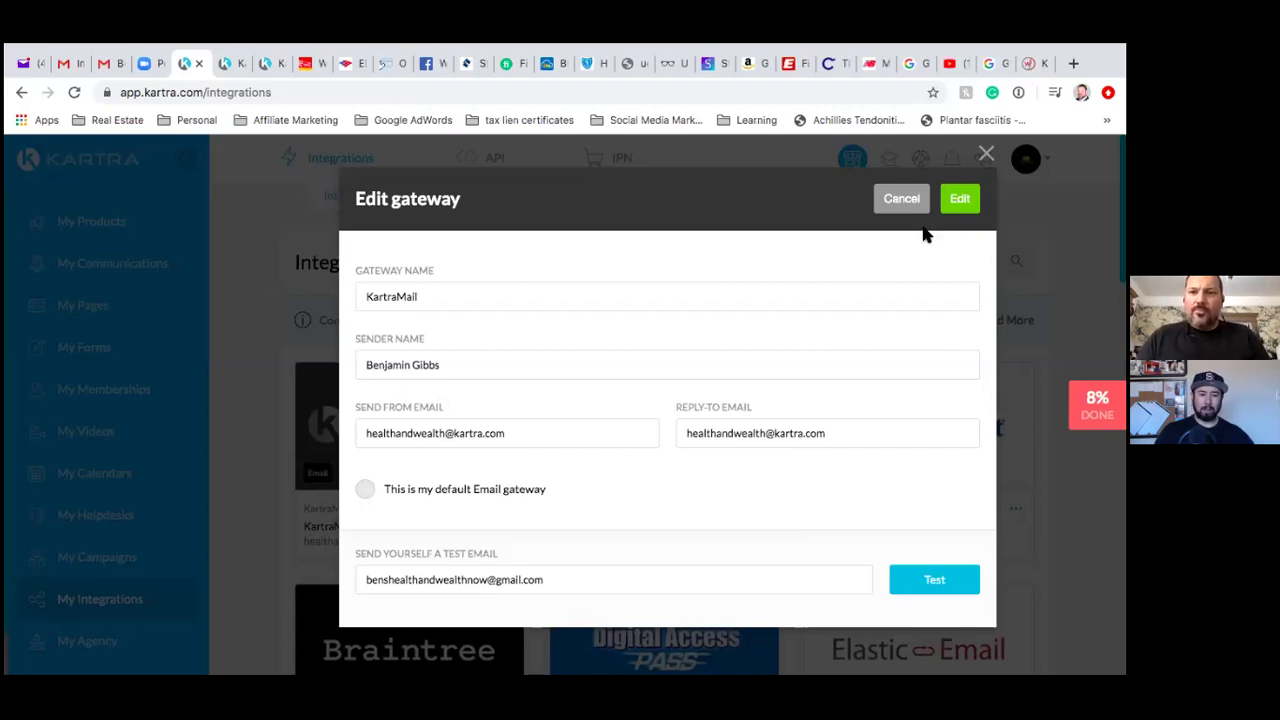
- Cancel the KartraMail Edit gateway dialog without saving any changes
left_click(896, 209)
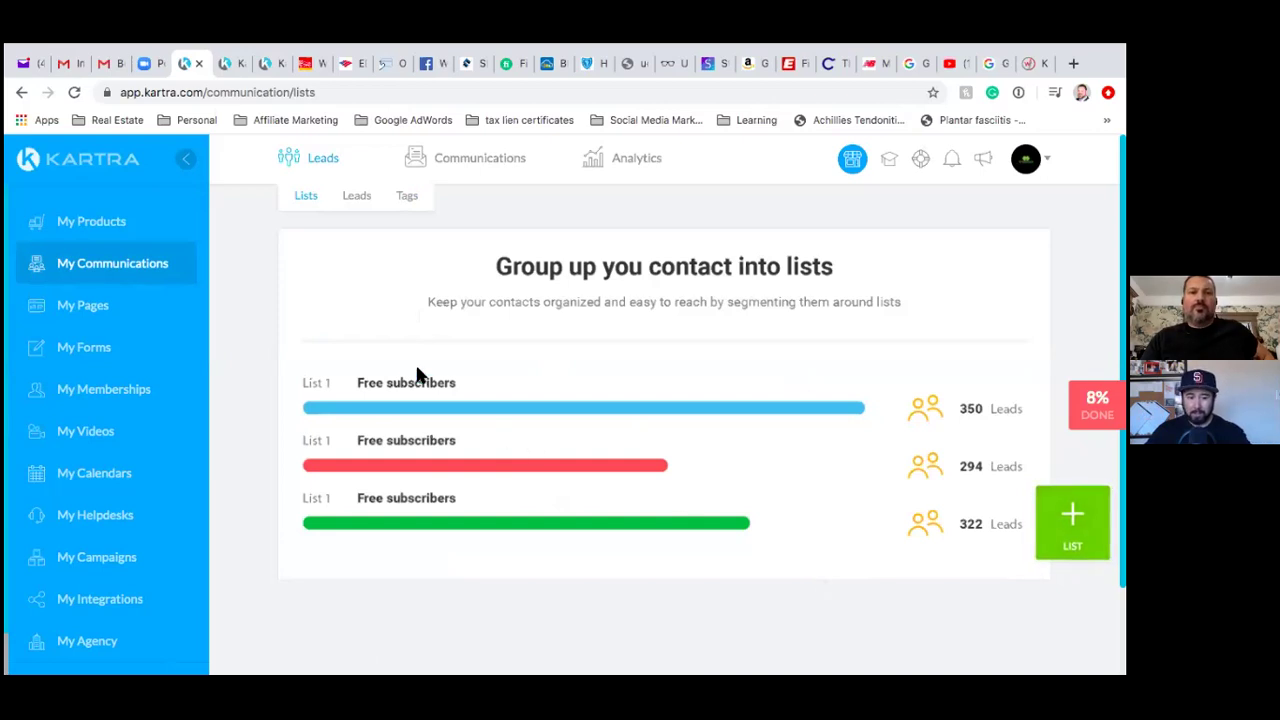
- Visit My Pages, My Forms and My Calendars, then come back to My Pages
left_click(69, 306)
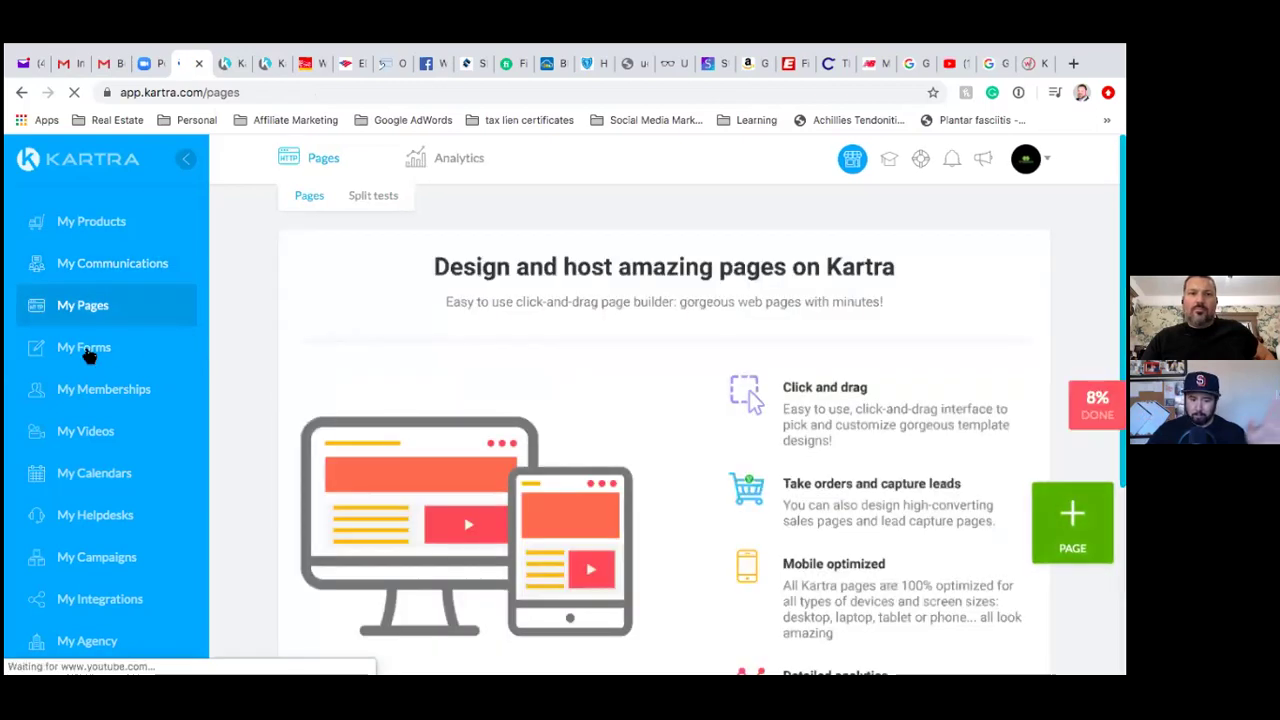
left_click(88, 352)
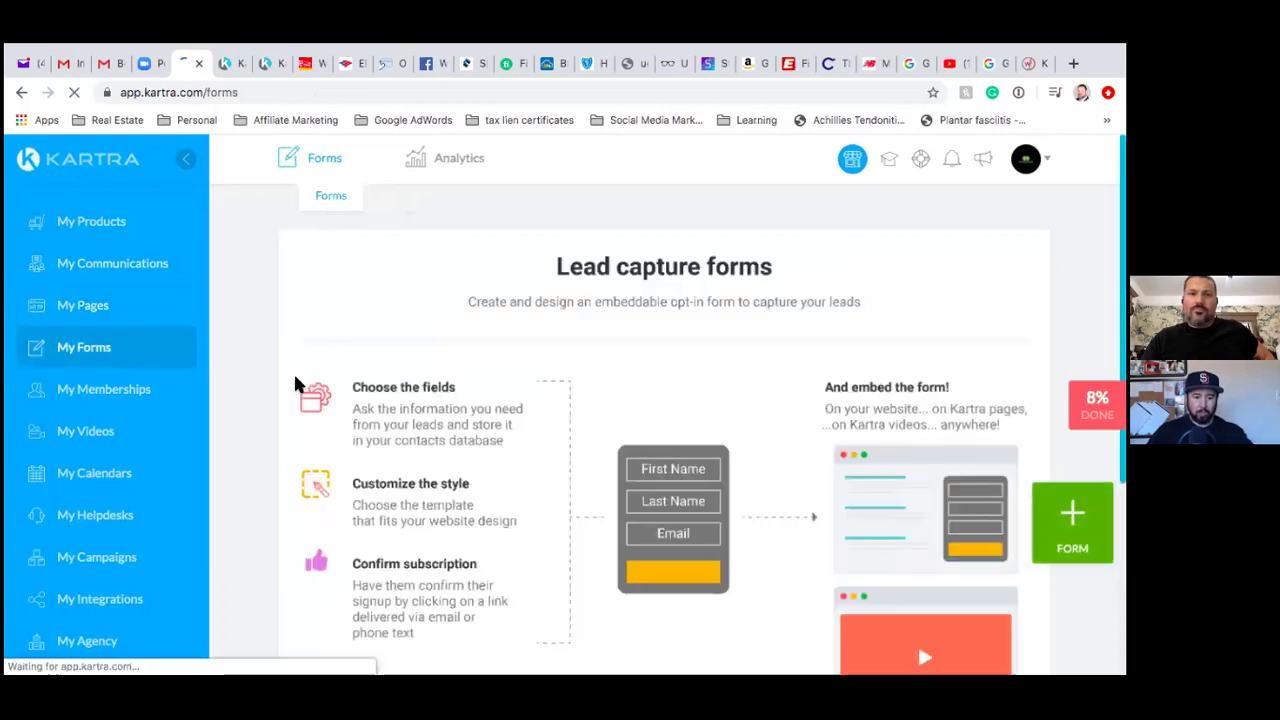
left_click(92, 477)
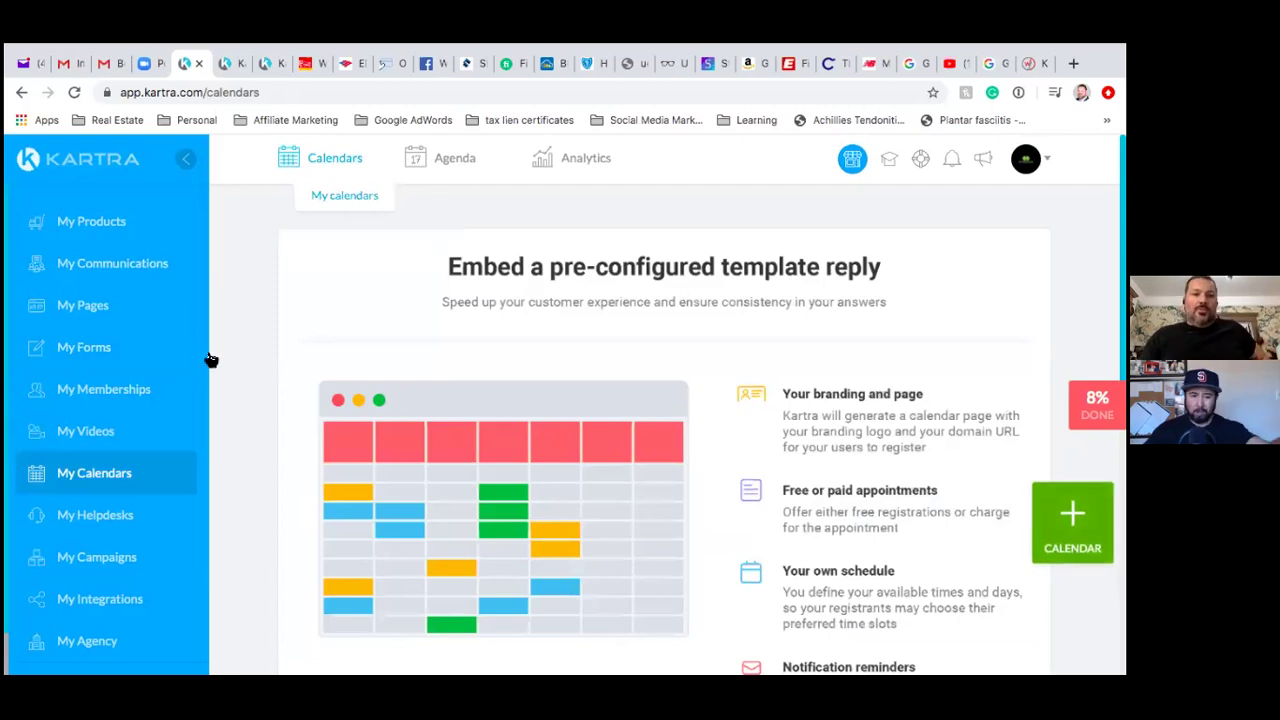
left_click(86, 306)
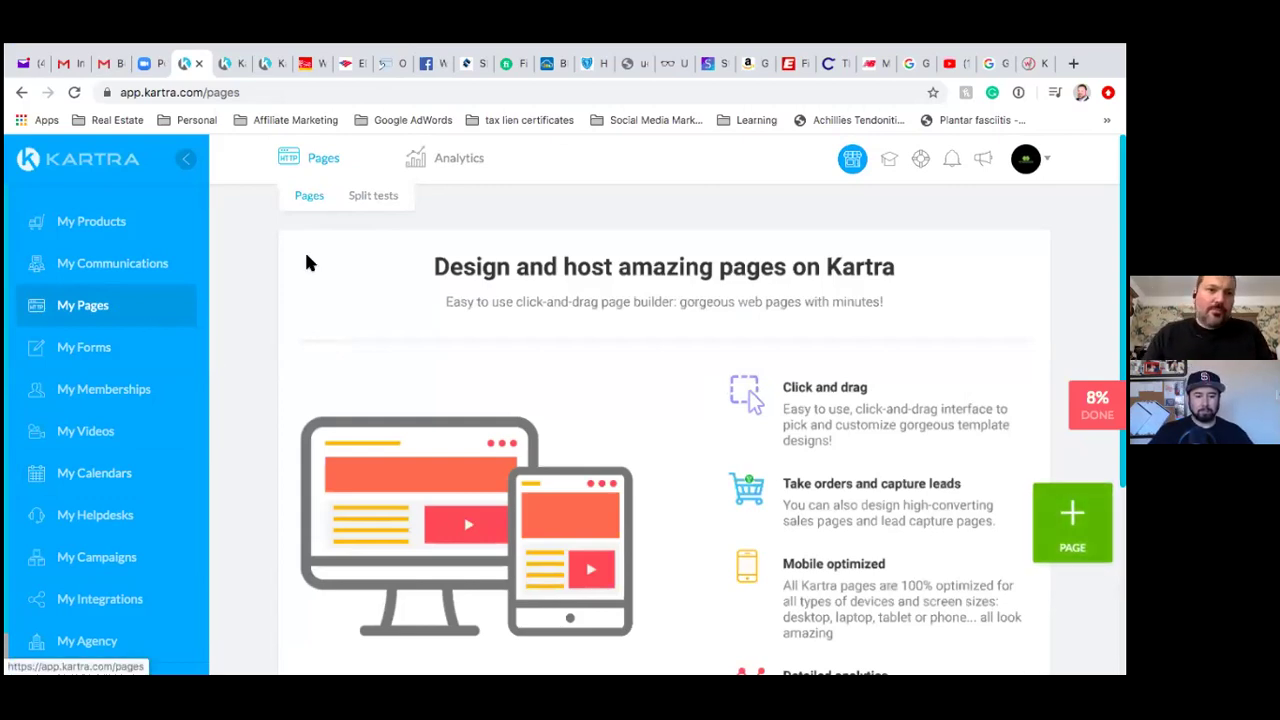
mouse_move(453, 52)
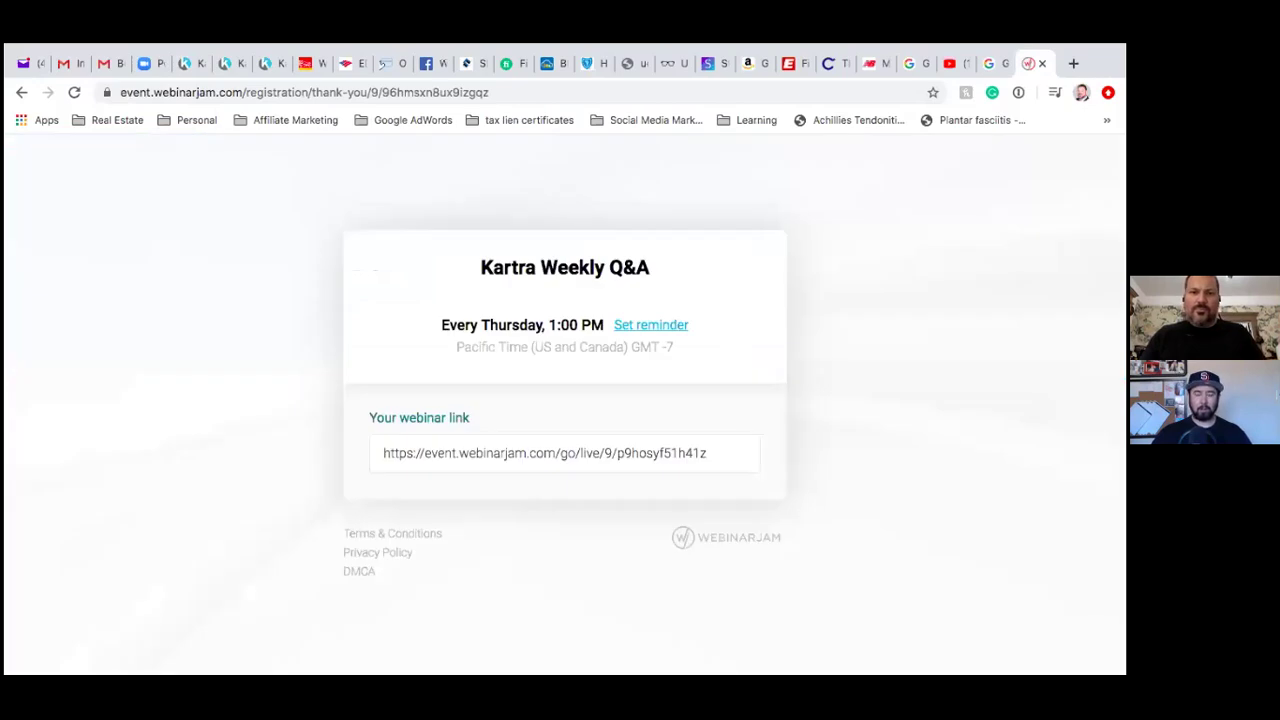
- Load google.com in a new browser tab
left_click(1073, 63)
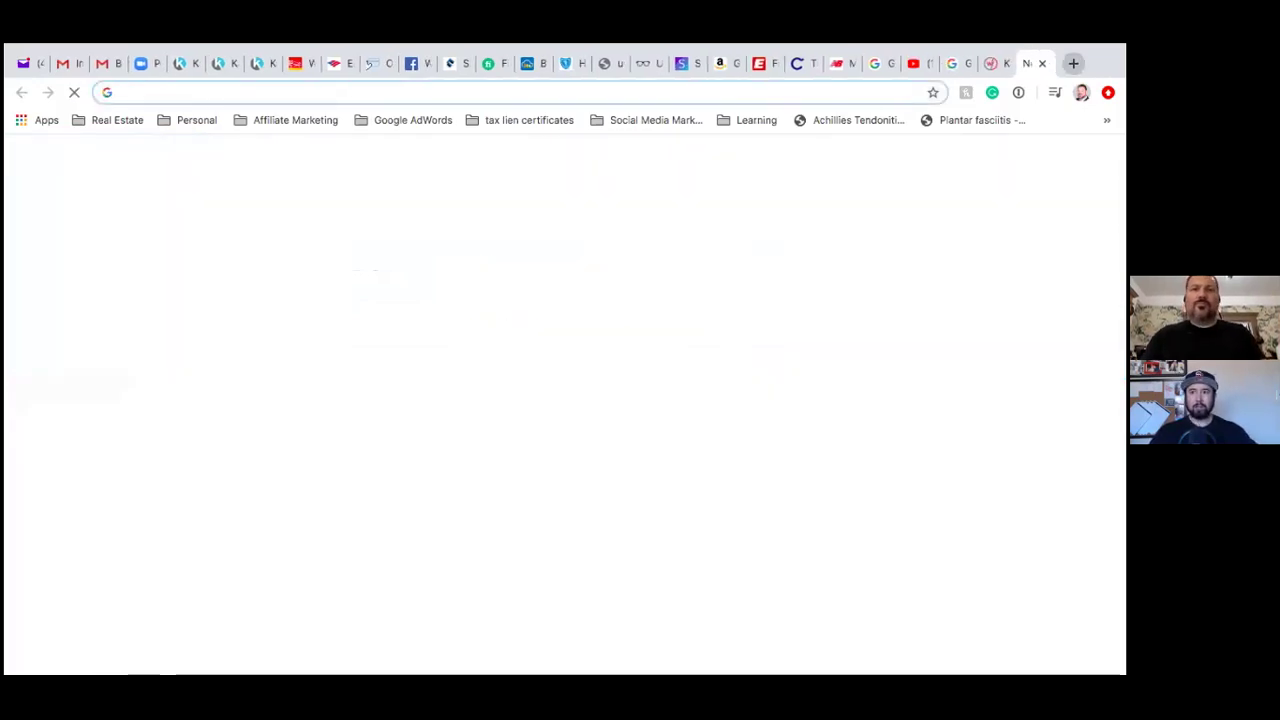
type("google.com")
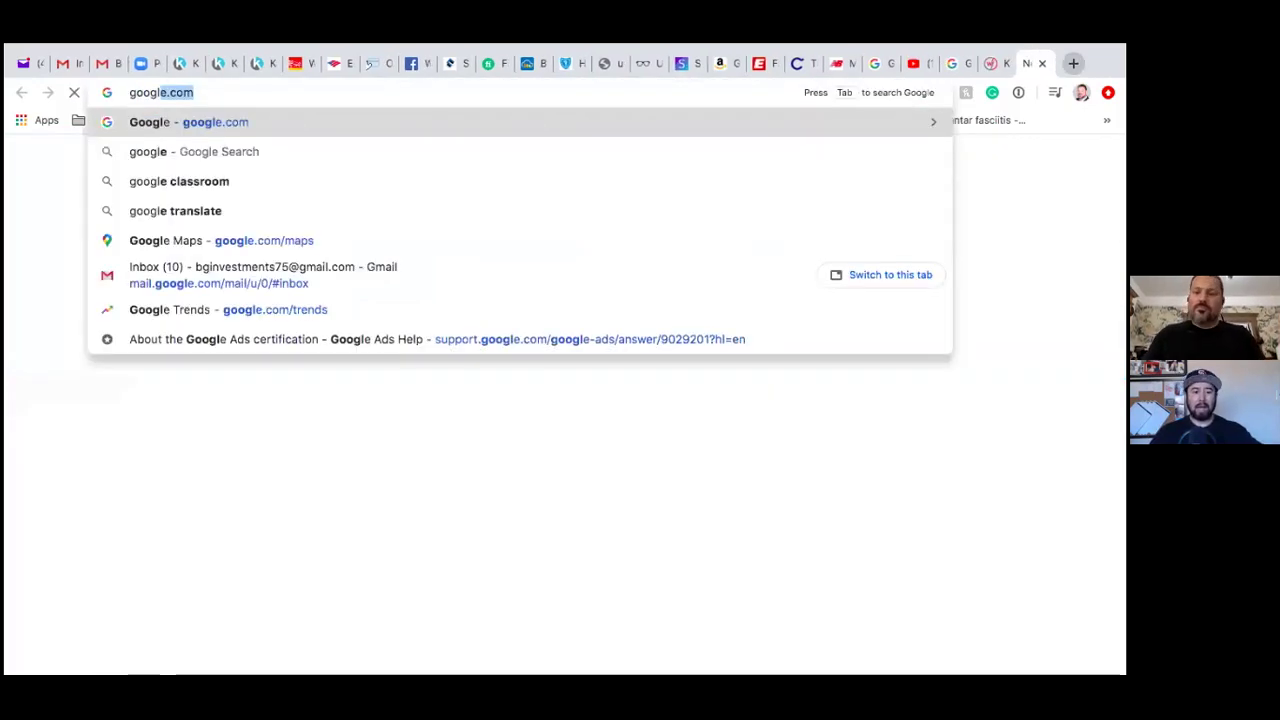
key("Return")
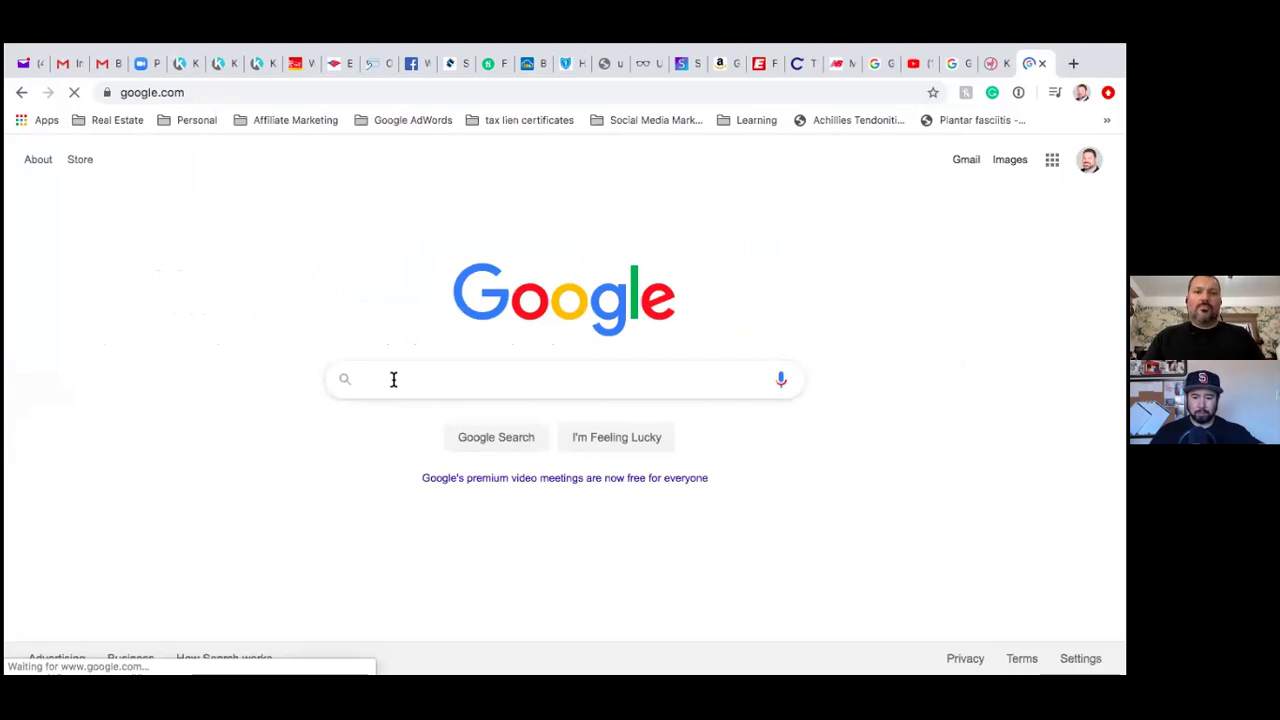
- Search Google for 'colorpick eyedropper' via the search suggestions
left_click(393, 379)
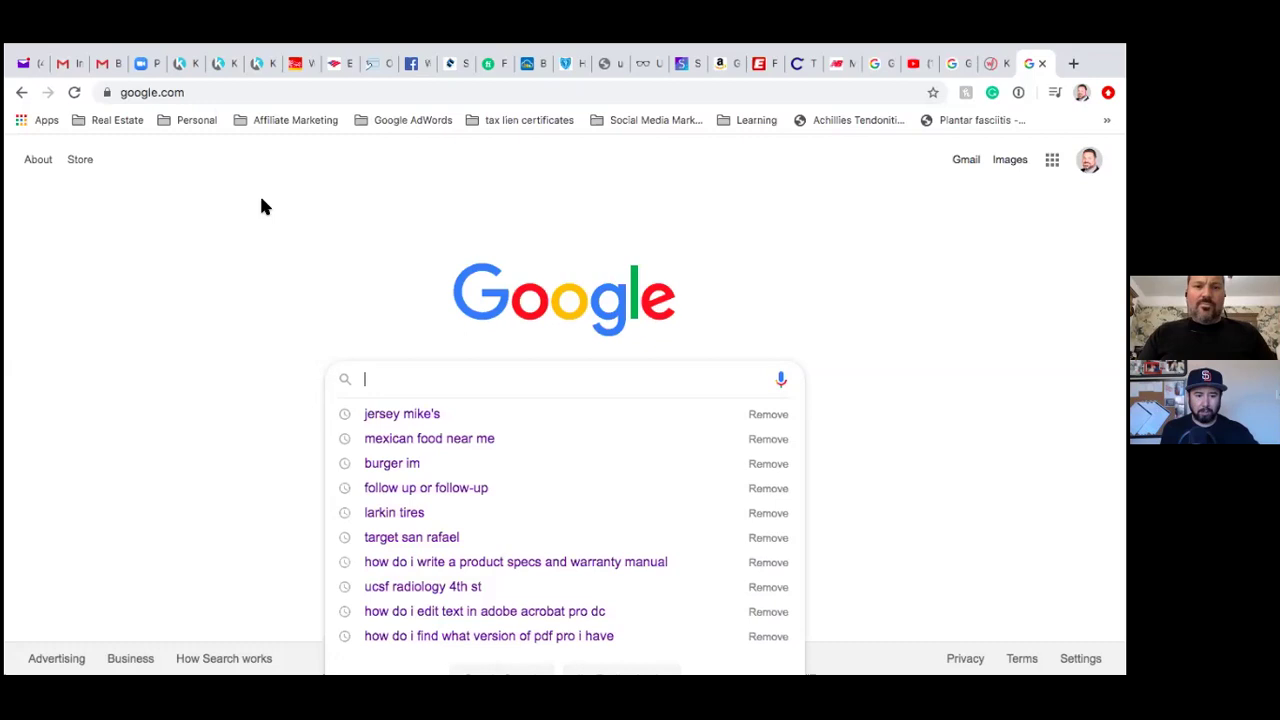
left_click(445, 315)
left_click(399, 379)
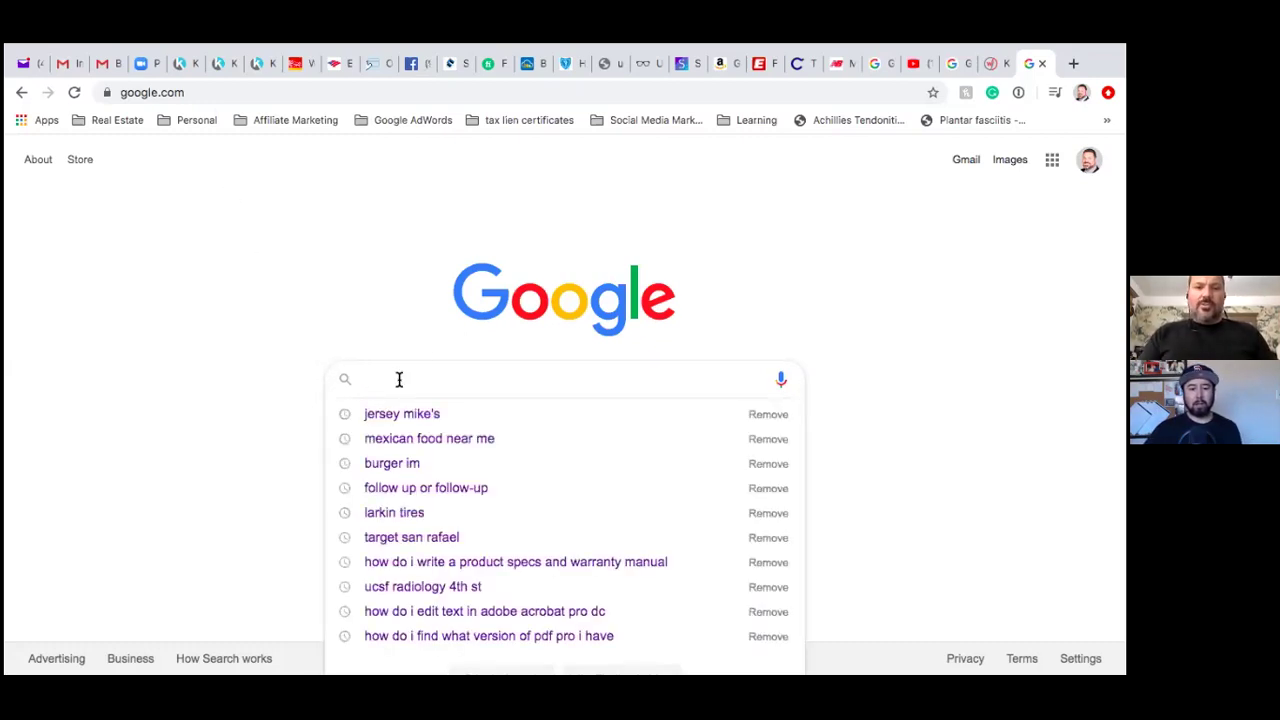
type("color ")
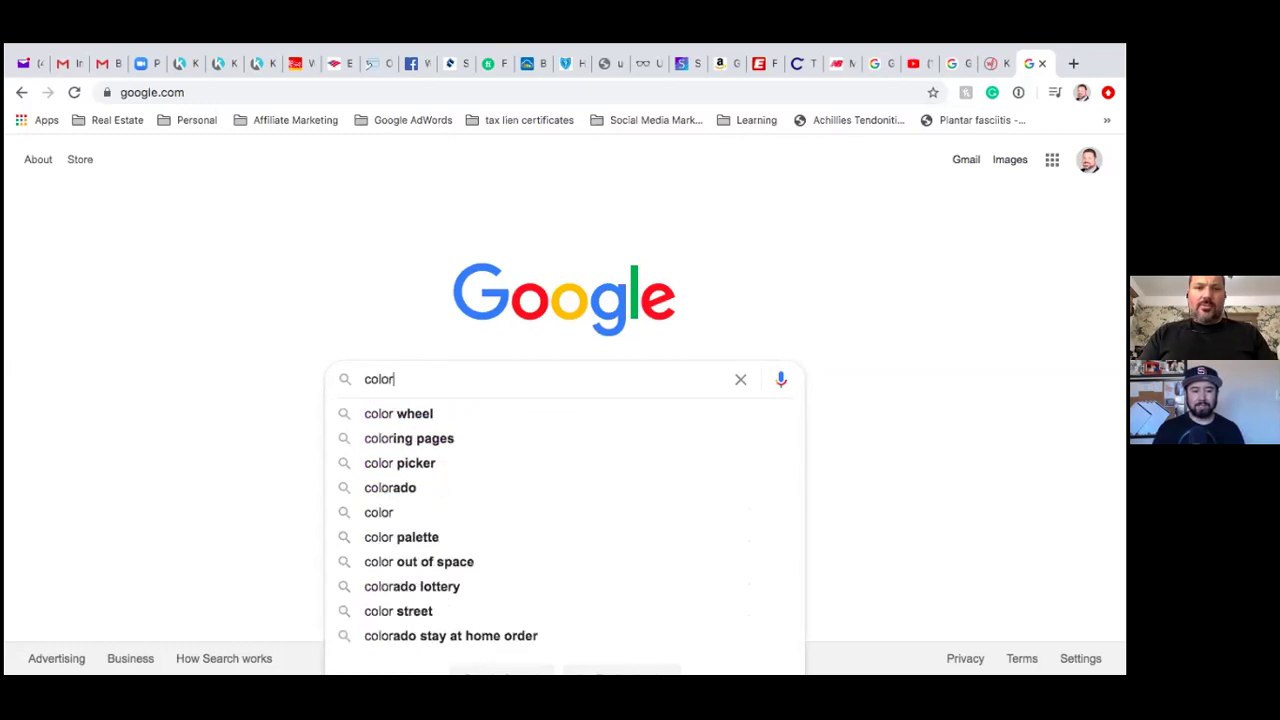
type("pic")
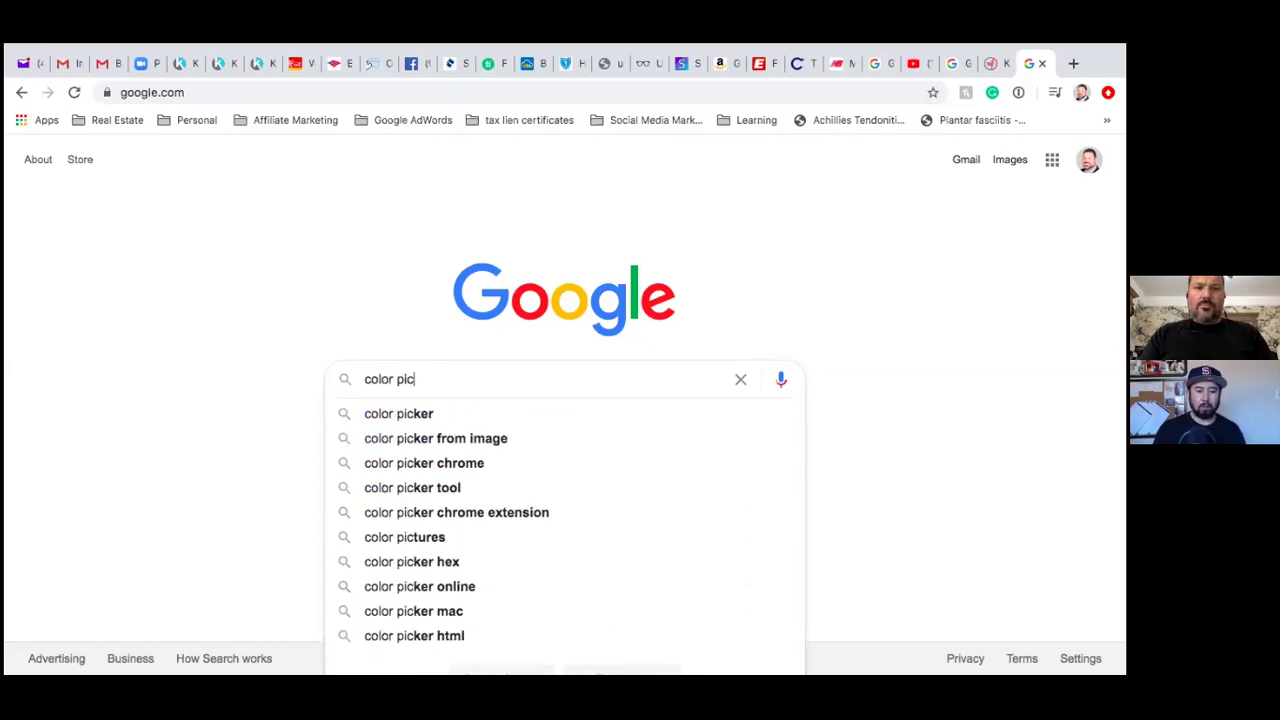
key("BackSpace")
key("BackSpace")
key("BackSpace")
key("BackSpace")
key("BackSpace")
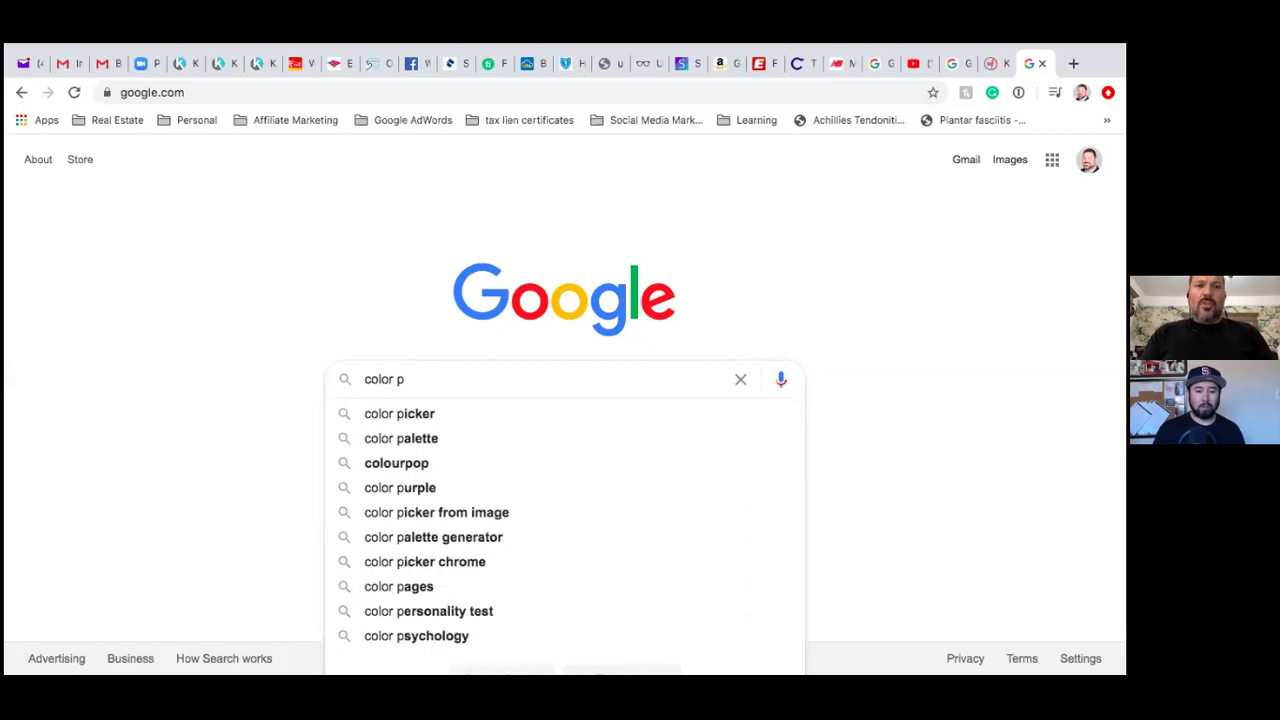
type("pic")
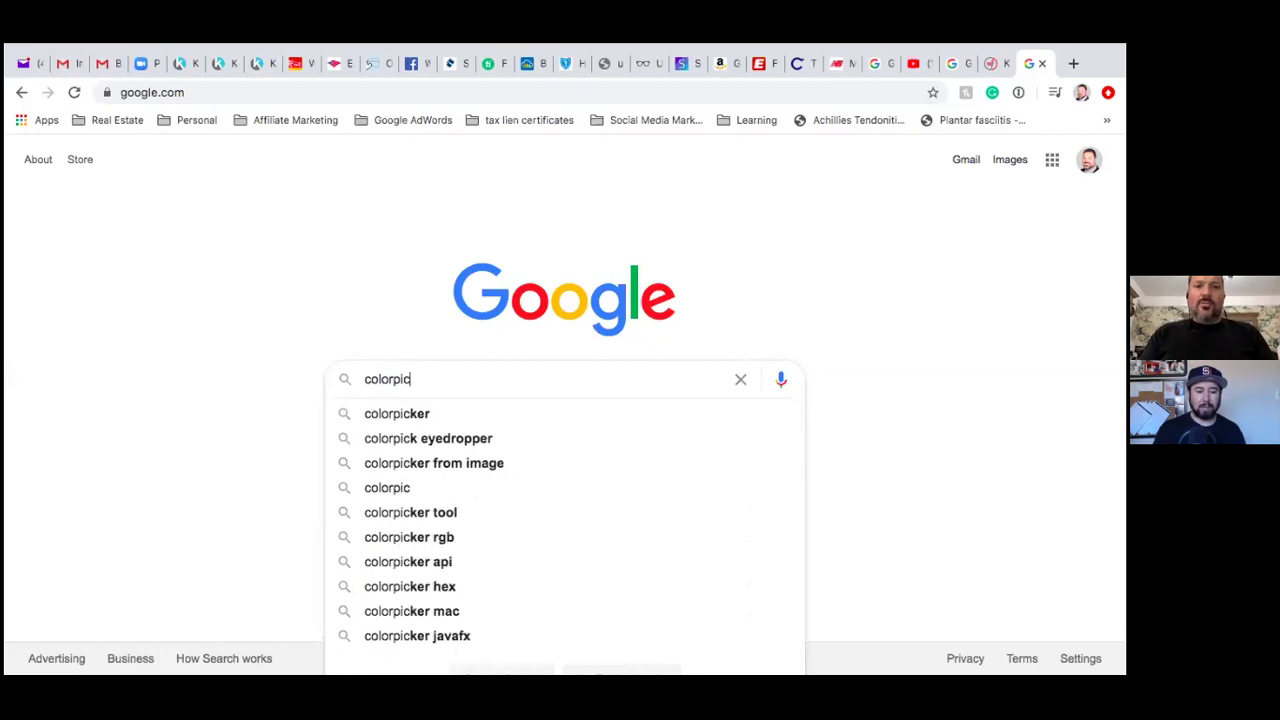
type("k")
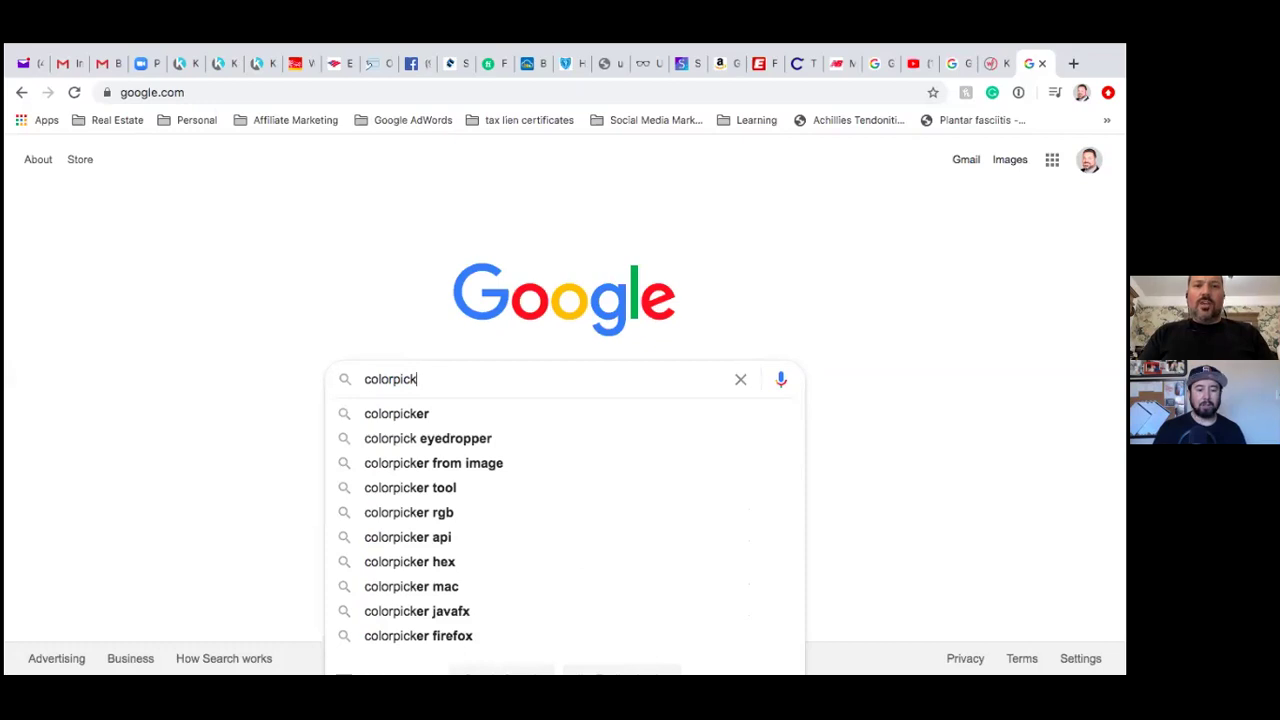
key("Down")
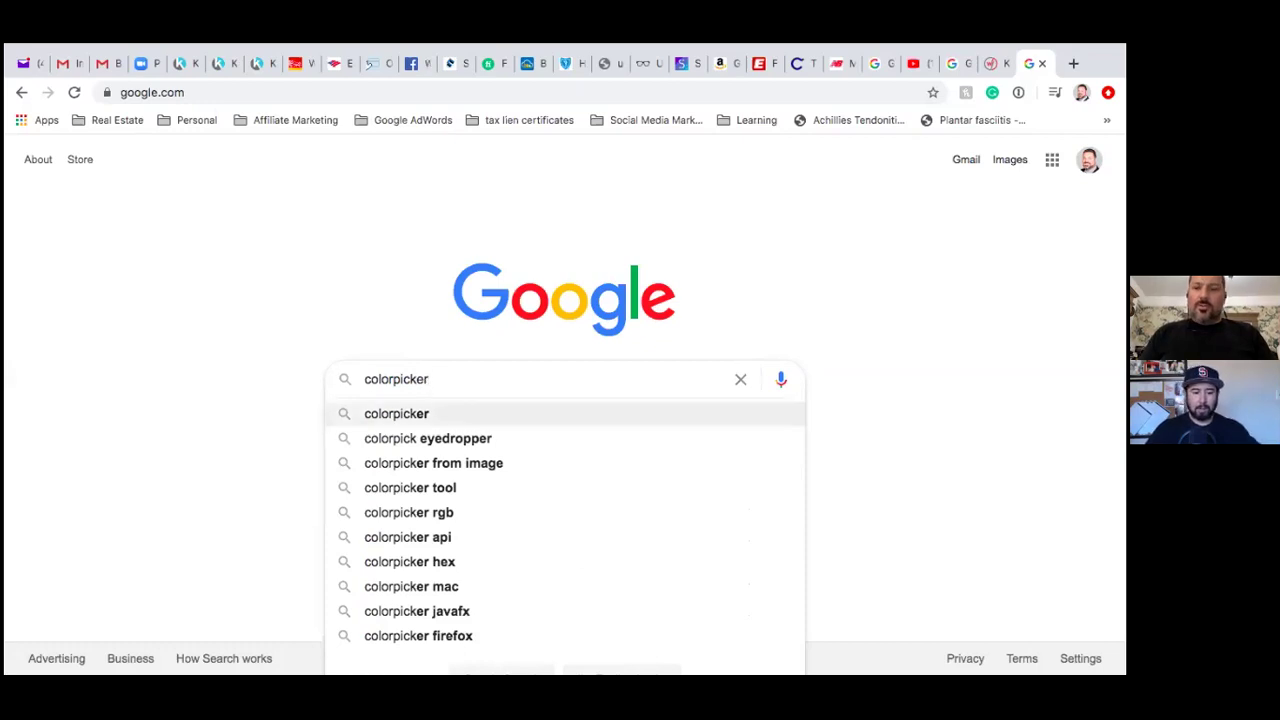
key("Down")
key("Return")
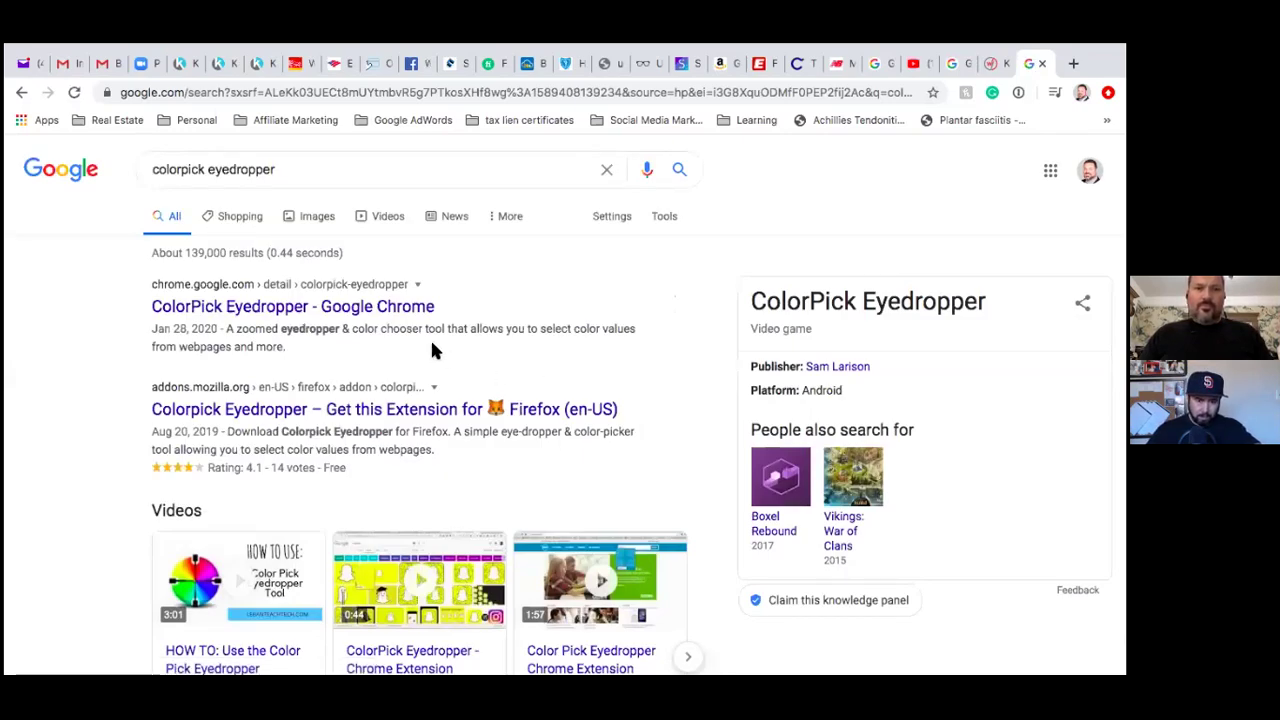
scroll(437, 358, "down", 1)
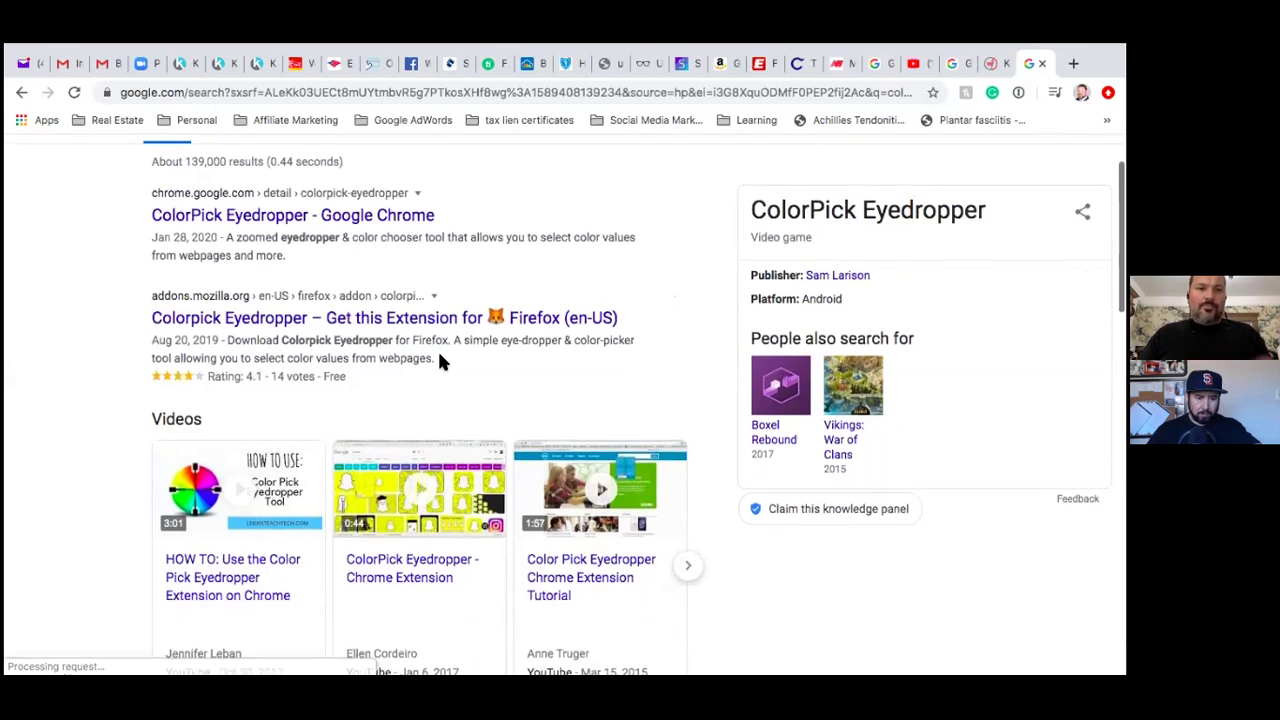
scroll(437, 362, "up", 1)
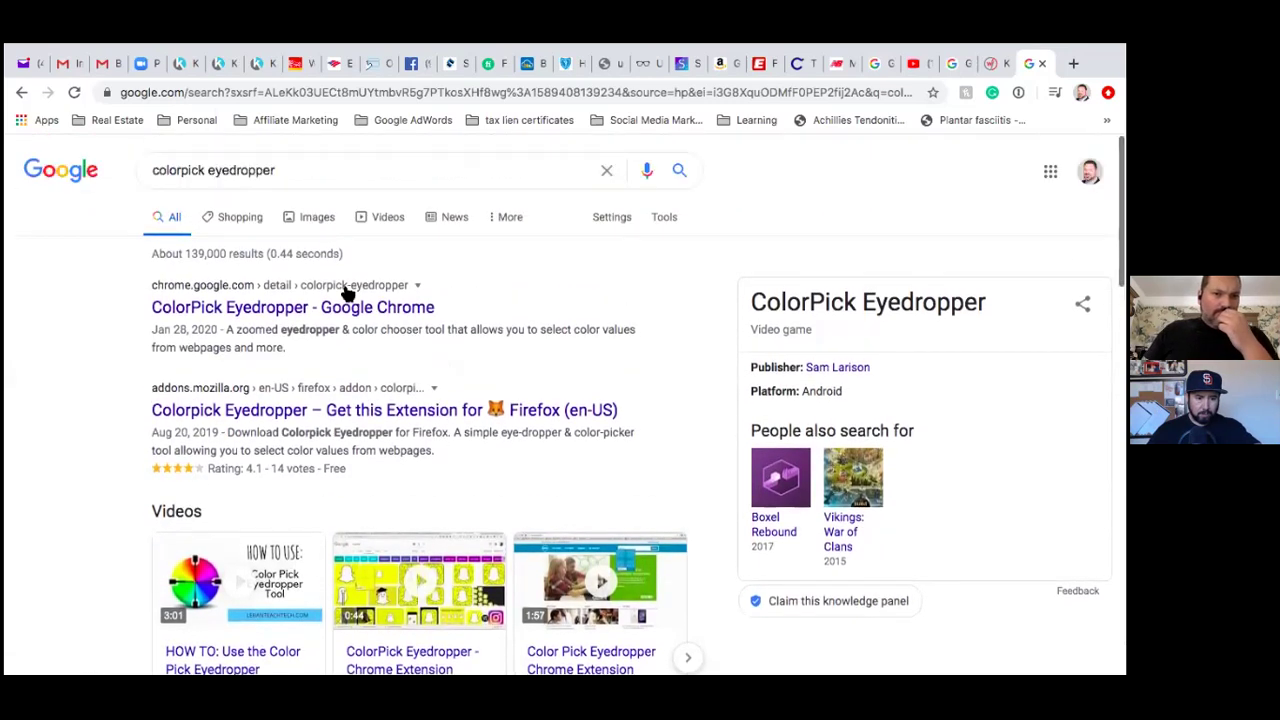
- Add ColorPick Eyedropper to Chrome from its Web Store listing and try its popup
left_click(320, 306)
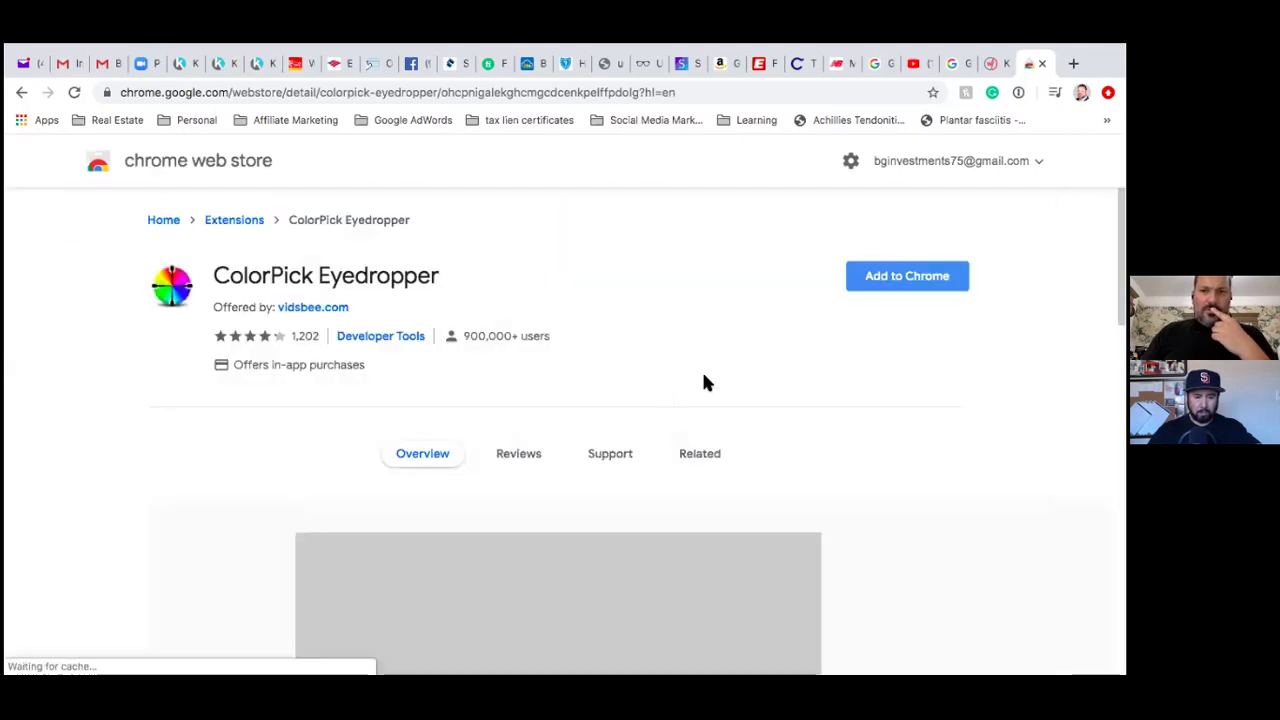
left_click(897, 280)
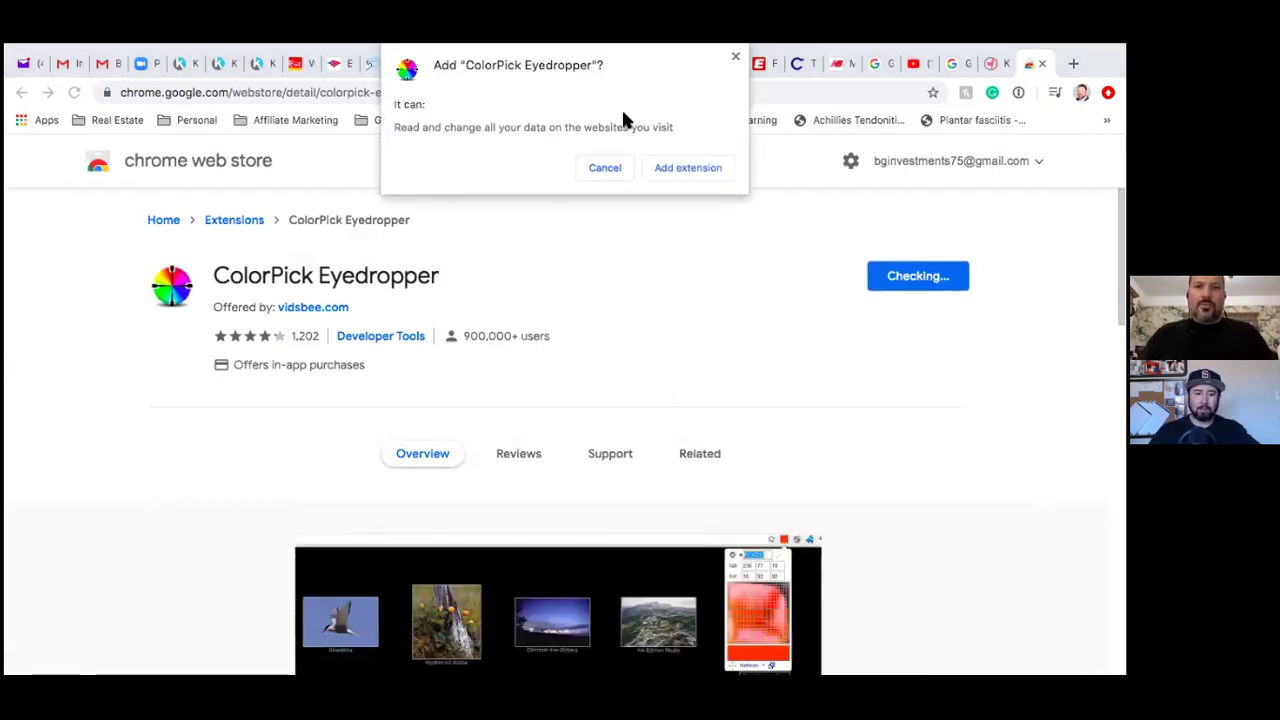
left_click(685, 168)
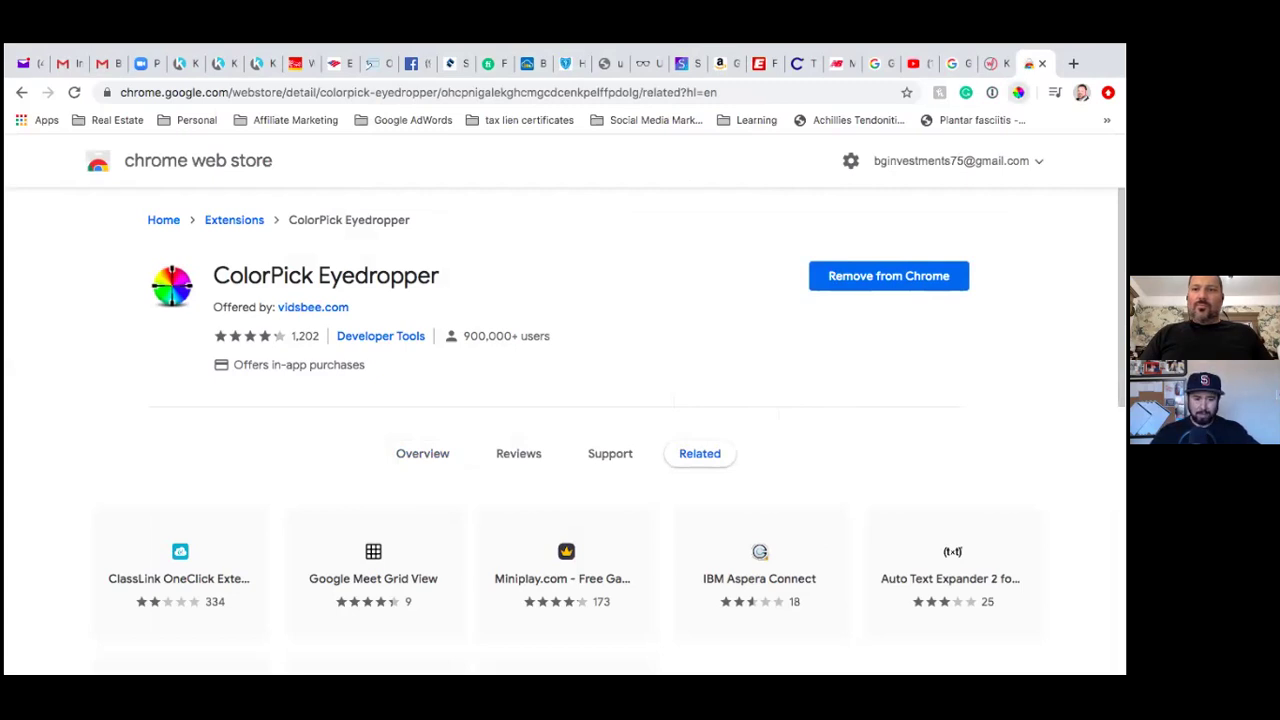
key("alt+p")
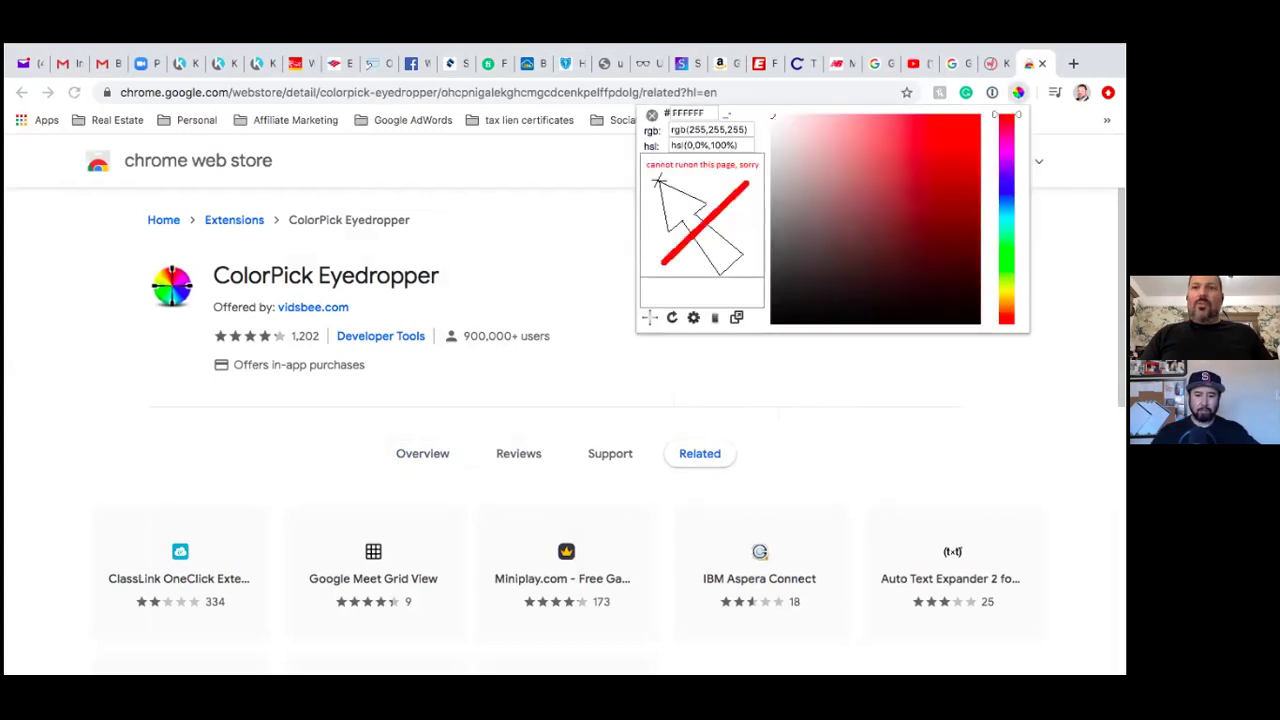
left_click(859, 379)
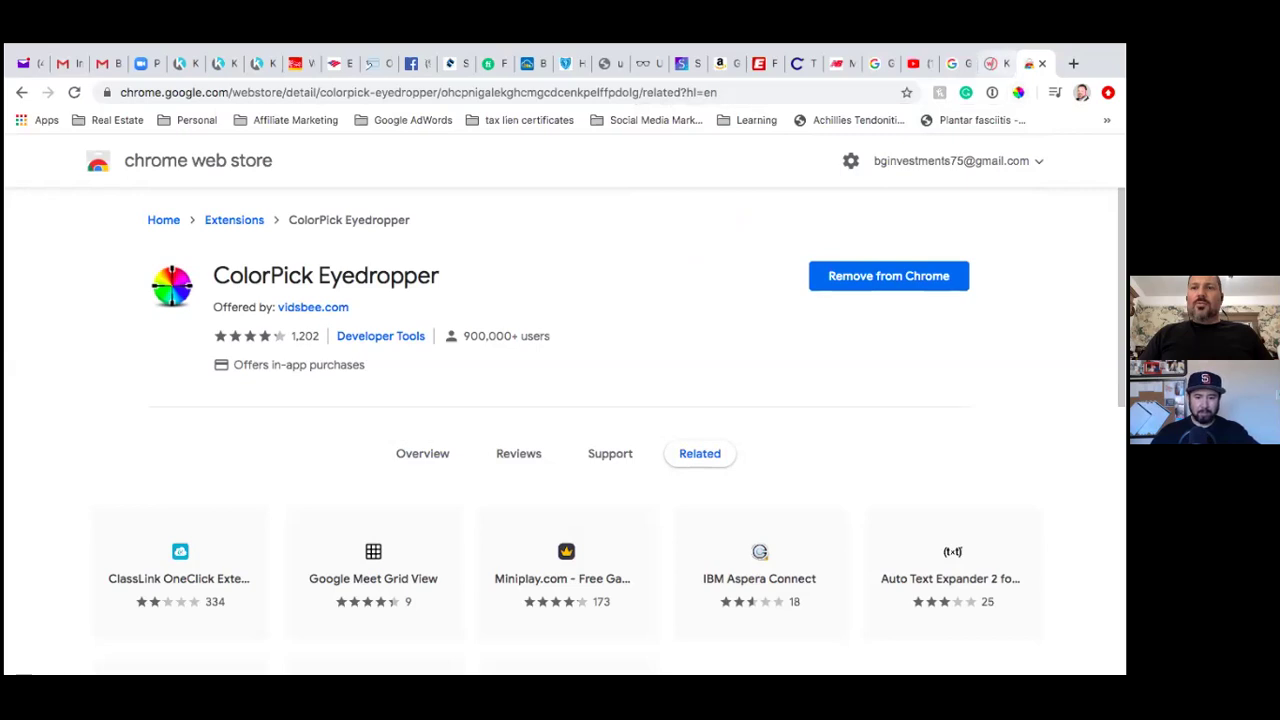
- On the Amazon product page, sample the black t-shirt with ColorPick and copy hex 262221
left_click(722, 65)
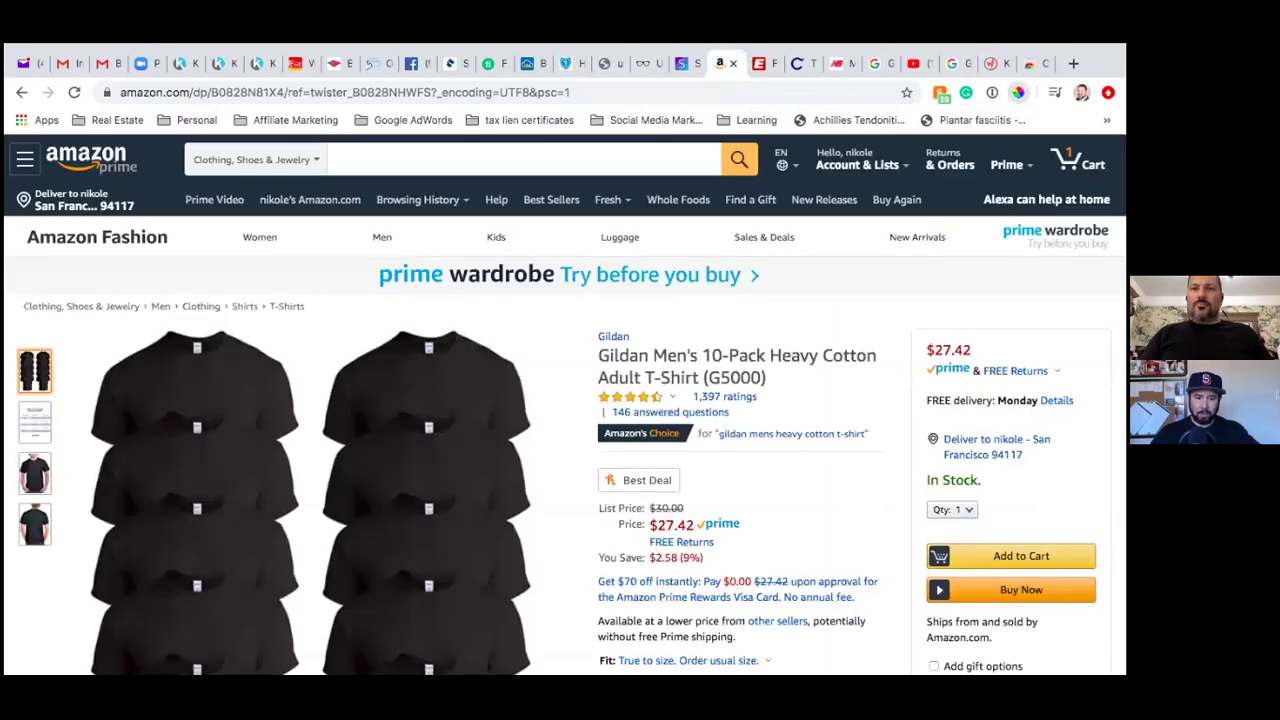
left_click(1018, 92)
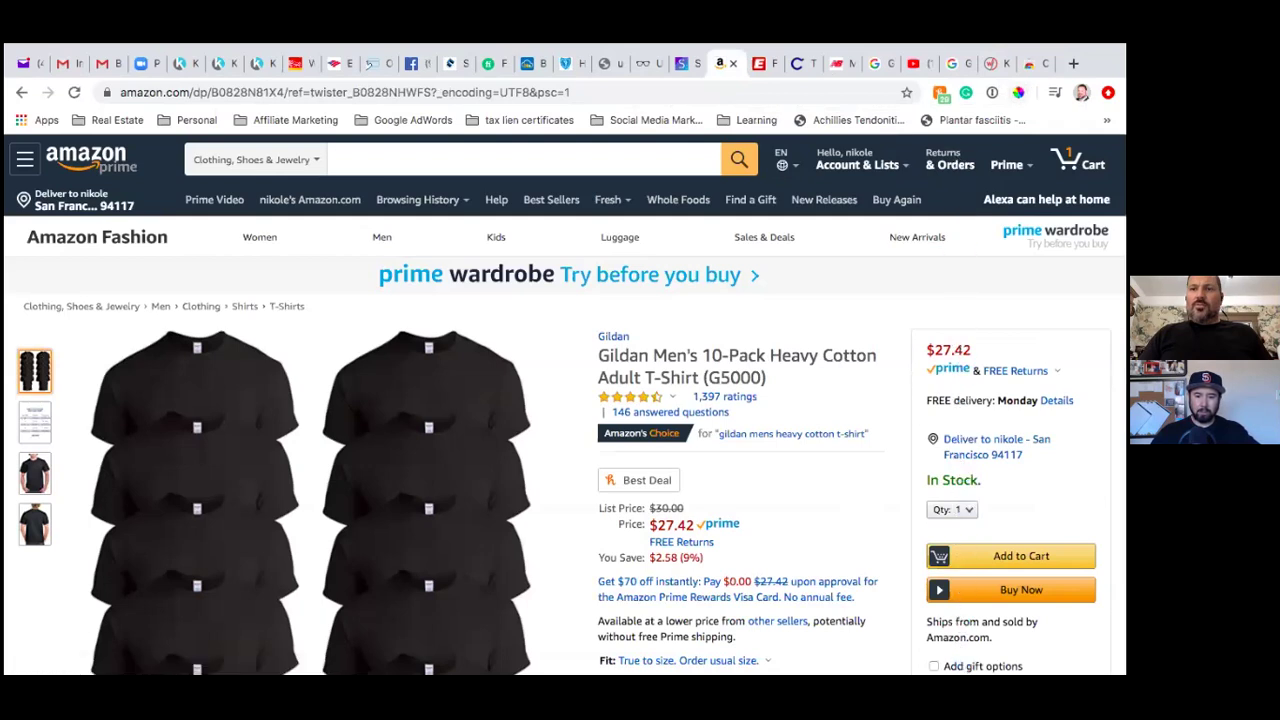
left_click(1018, 92)
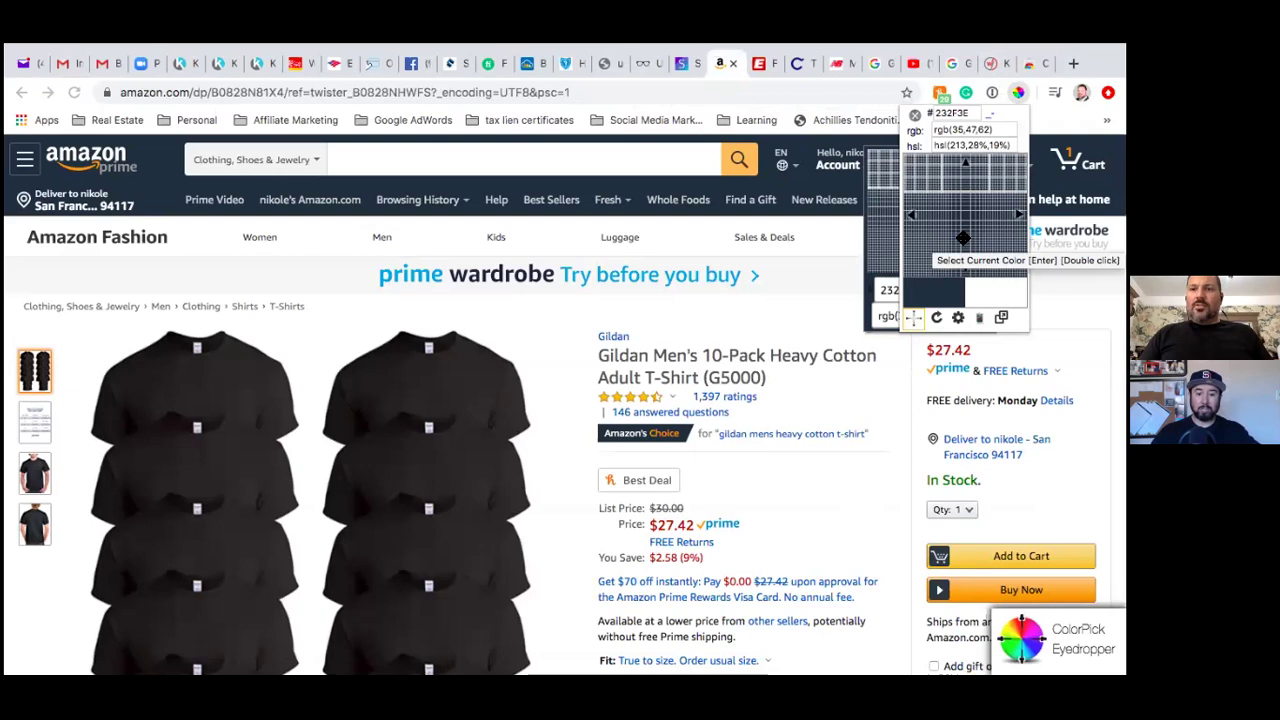
key("Return")
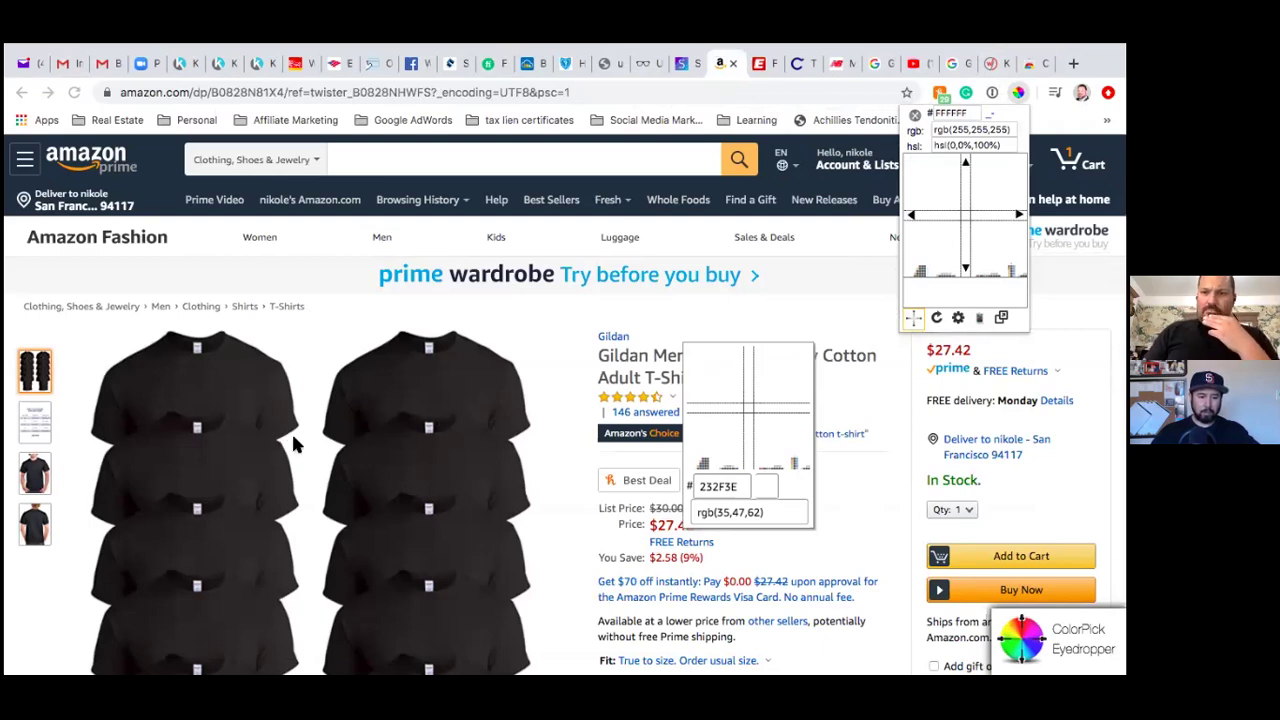
left_click(364, 438)
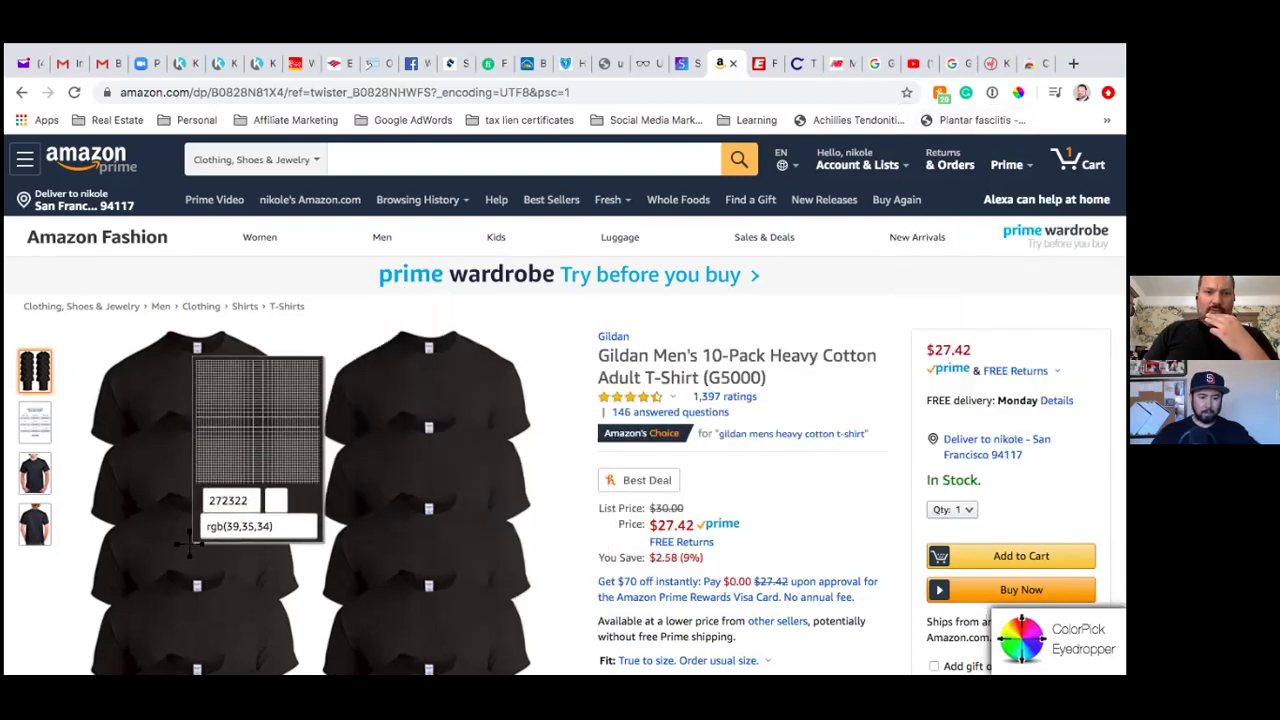
left_click(273, 543)
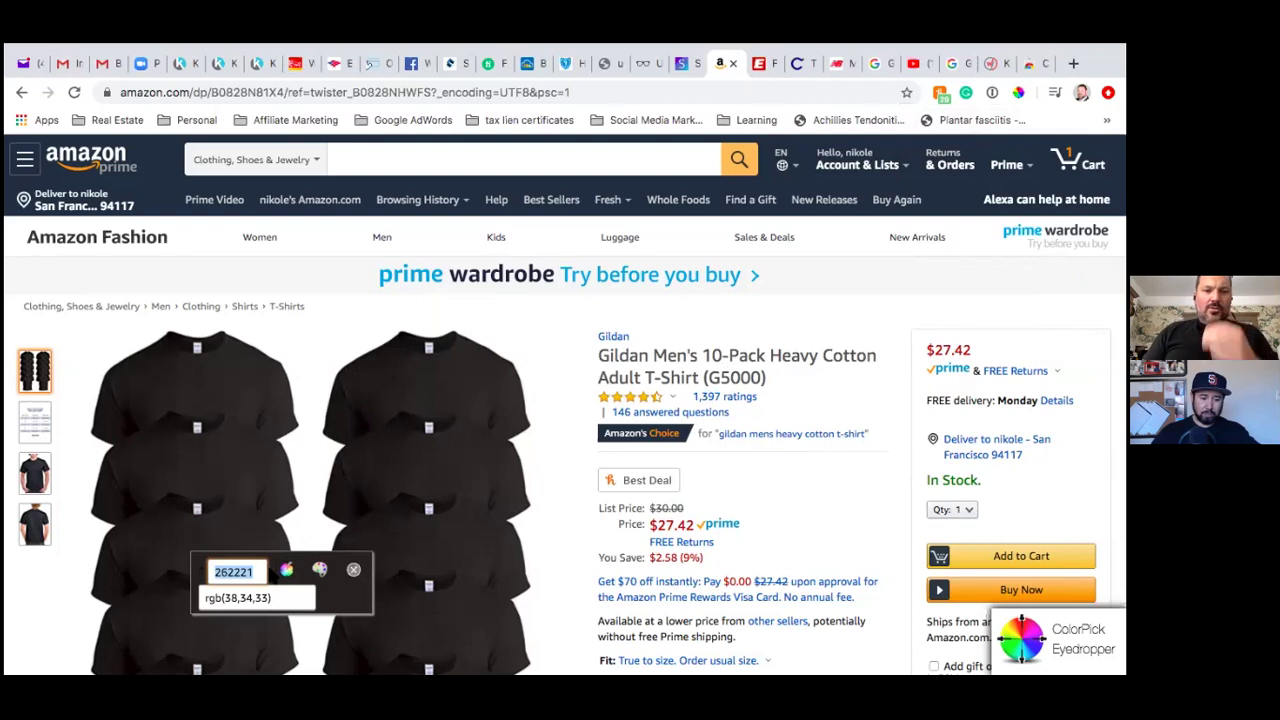
right_click(248, 572)
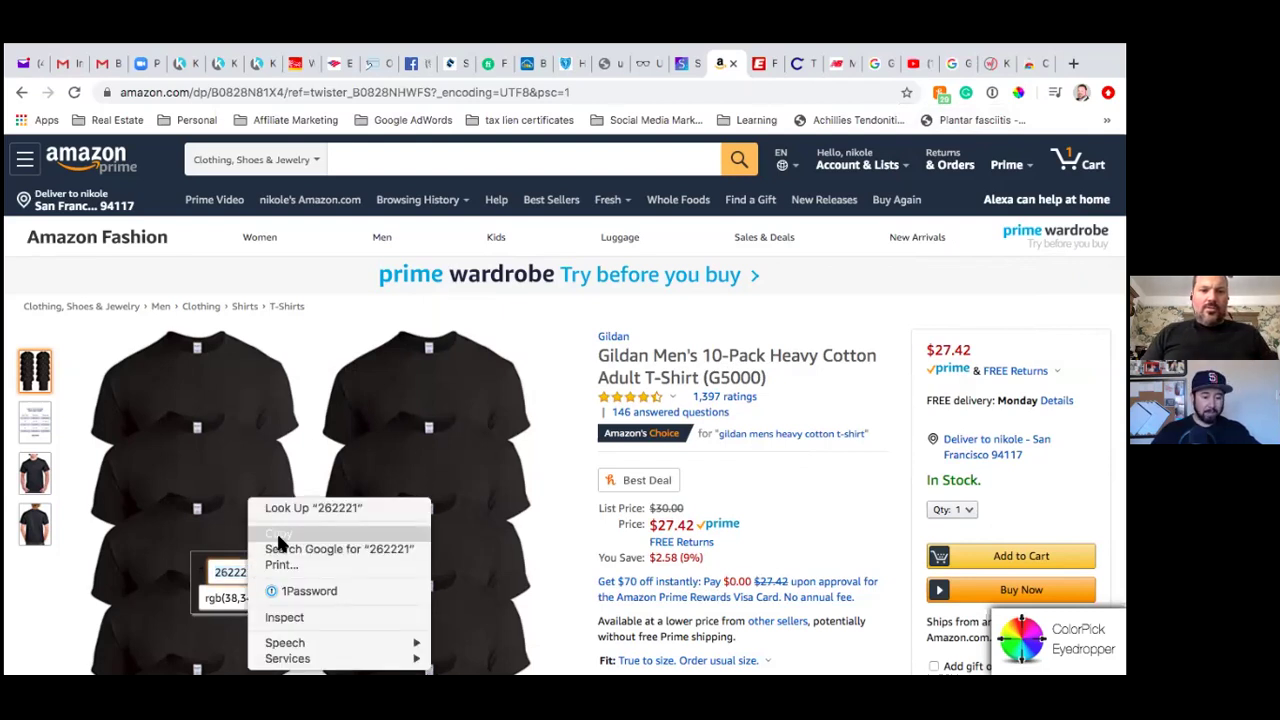
left_click(279, 536)
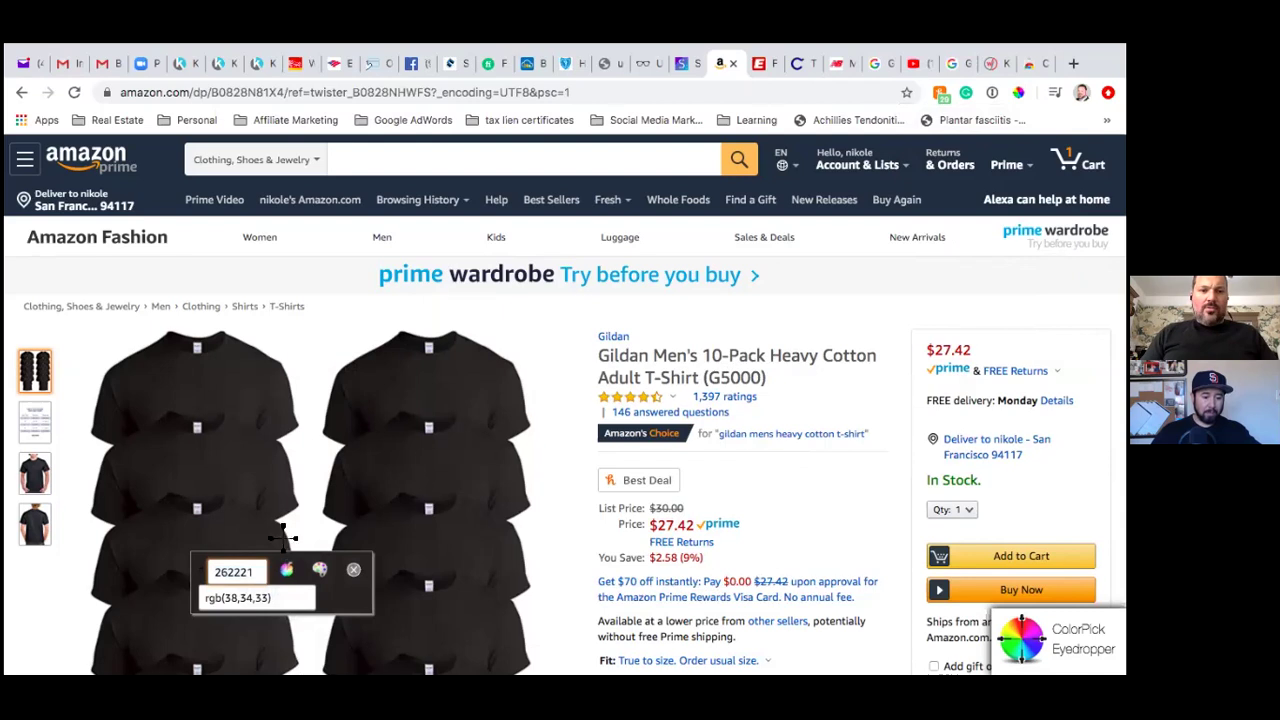
left_click(354, 552)
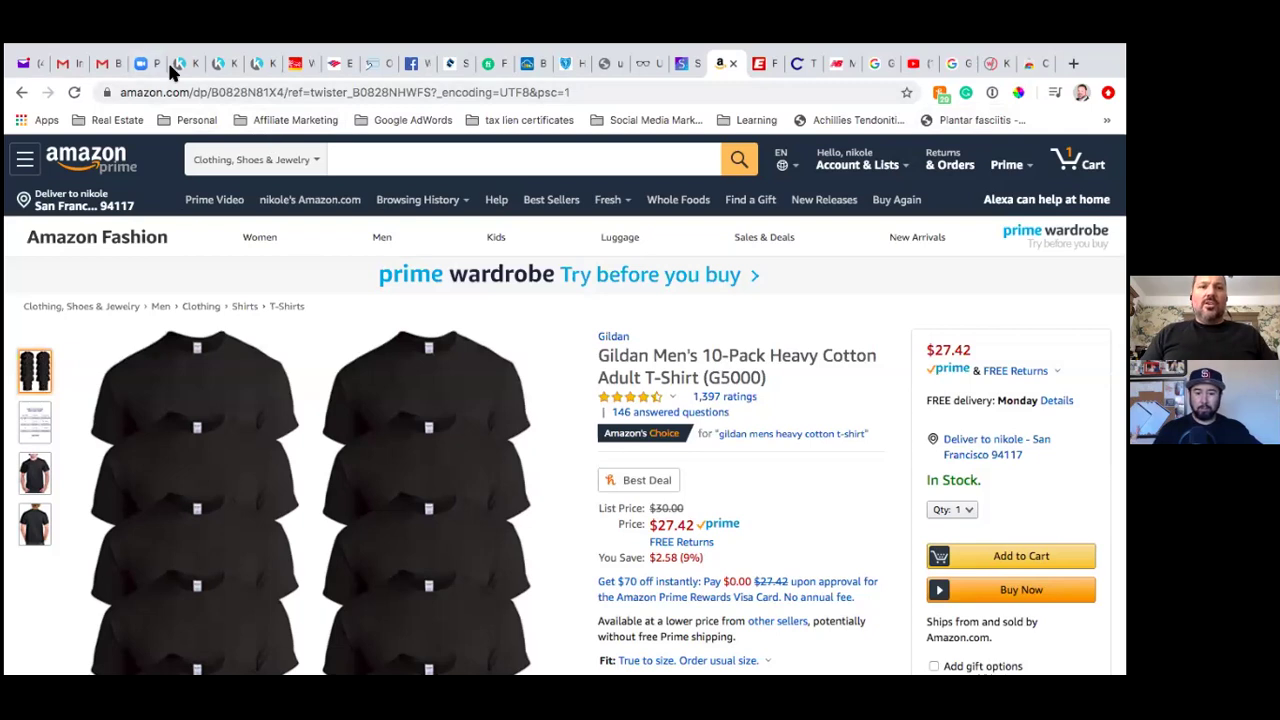
- On the Kartra tab, sample white with ColorPick, dismiss the readout, and exit full screen
left_click(181, 64)
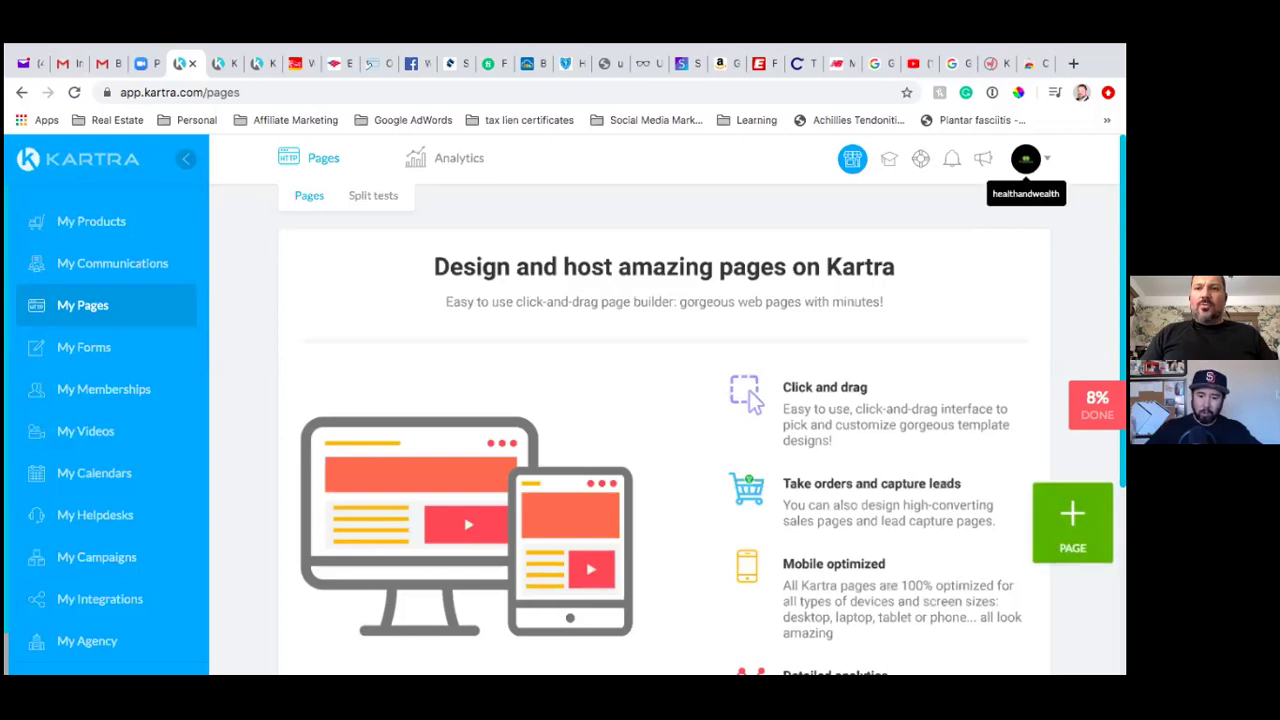
left_click(1025, 158)
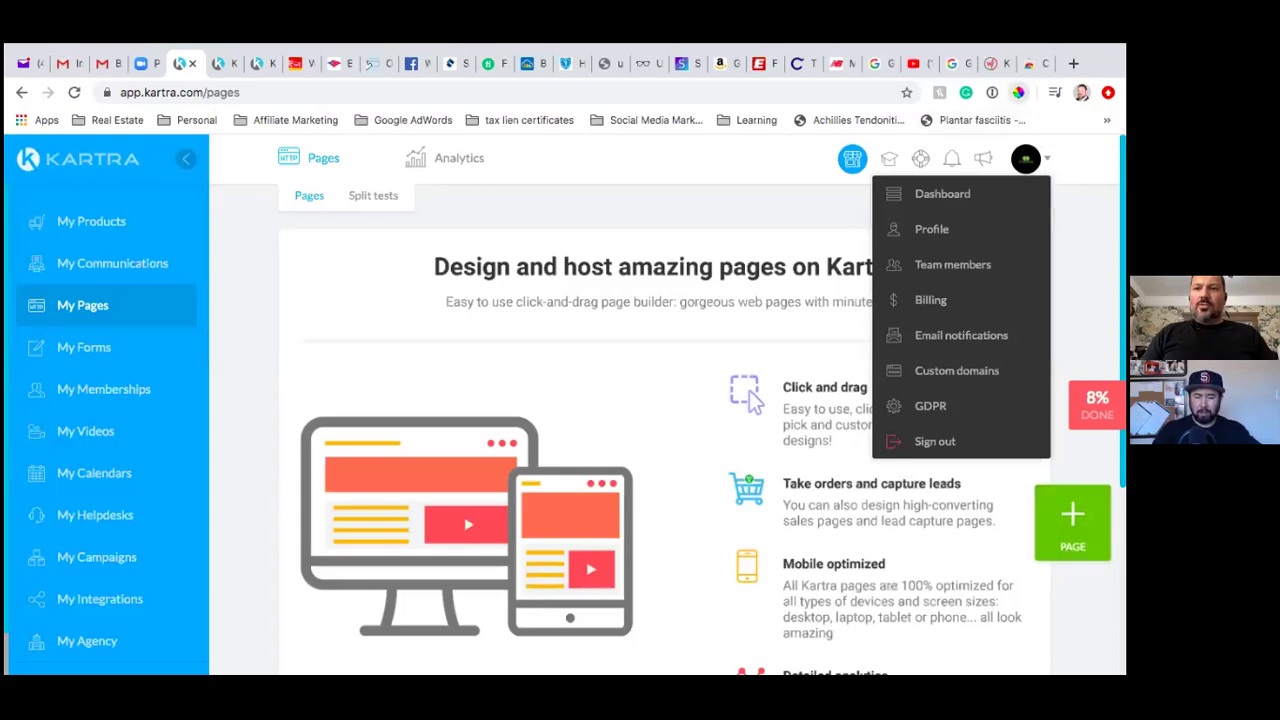
left_click(1018, 92)
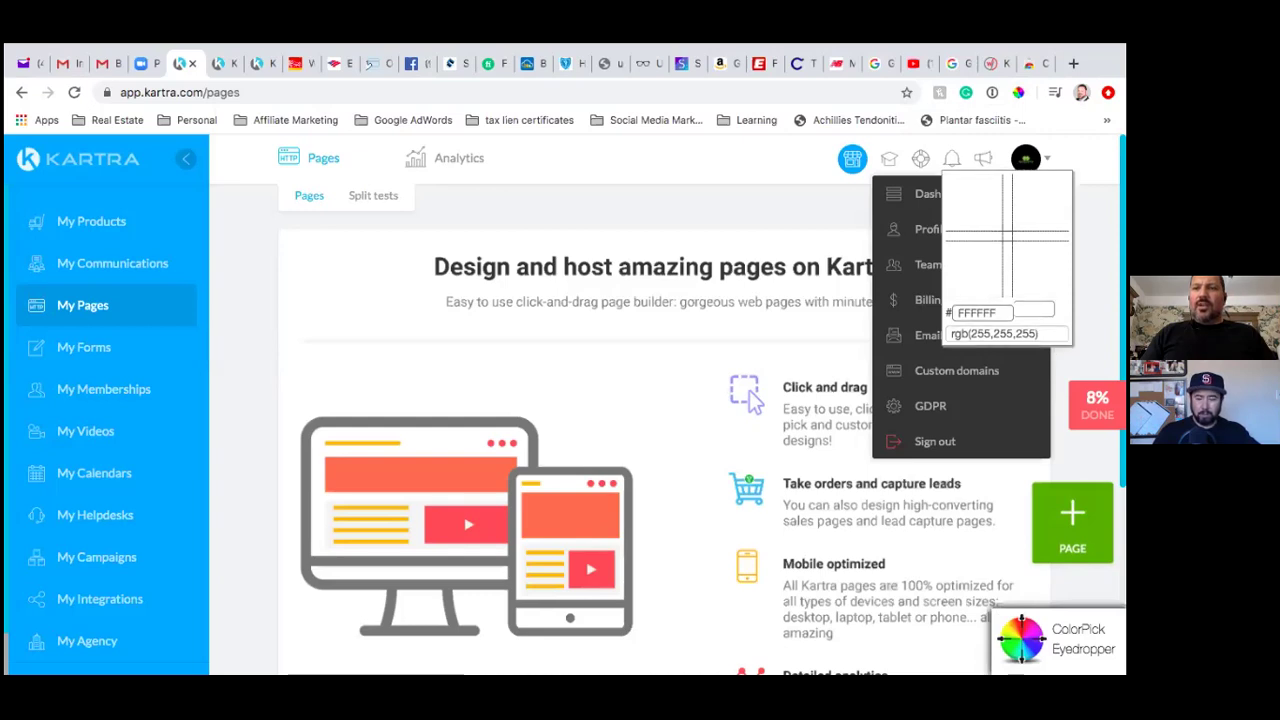
left_click(1008, 235)
left_click(1006, 212)
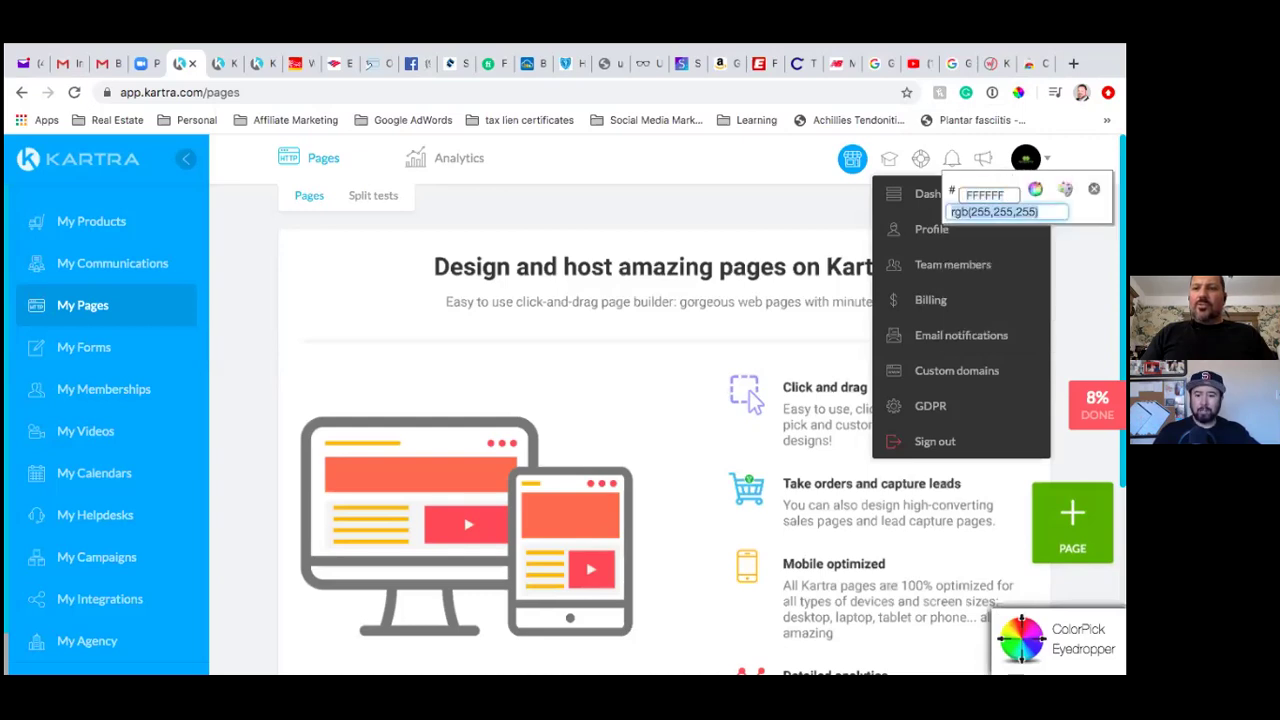
key("Tab")
key("Return")
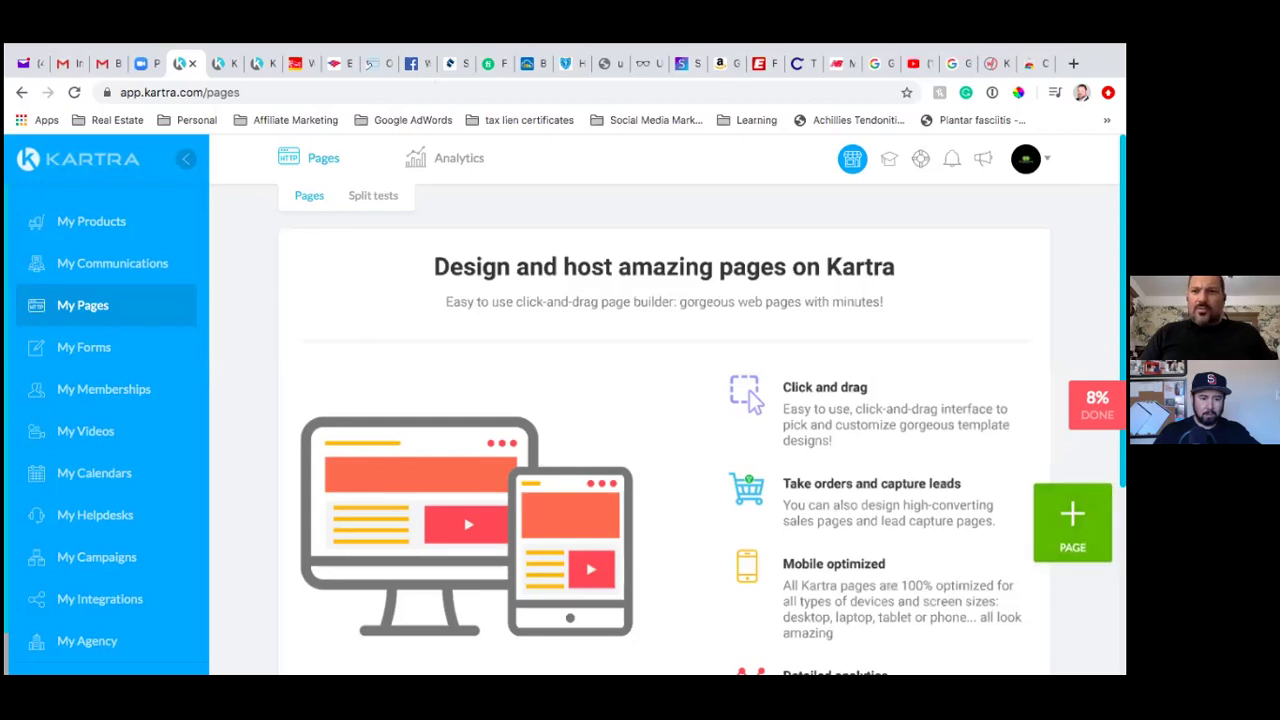
mouse_move(55, 76)
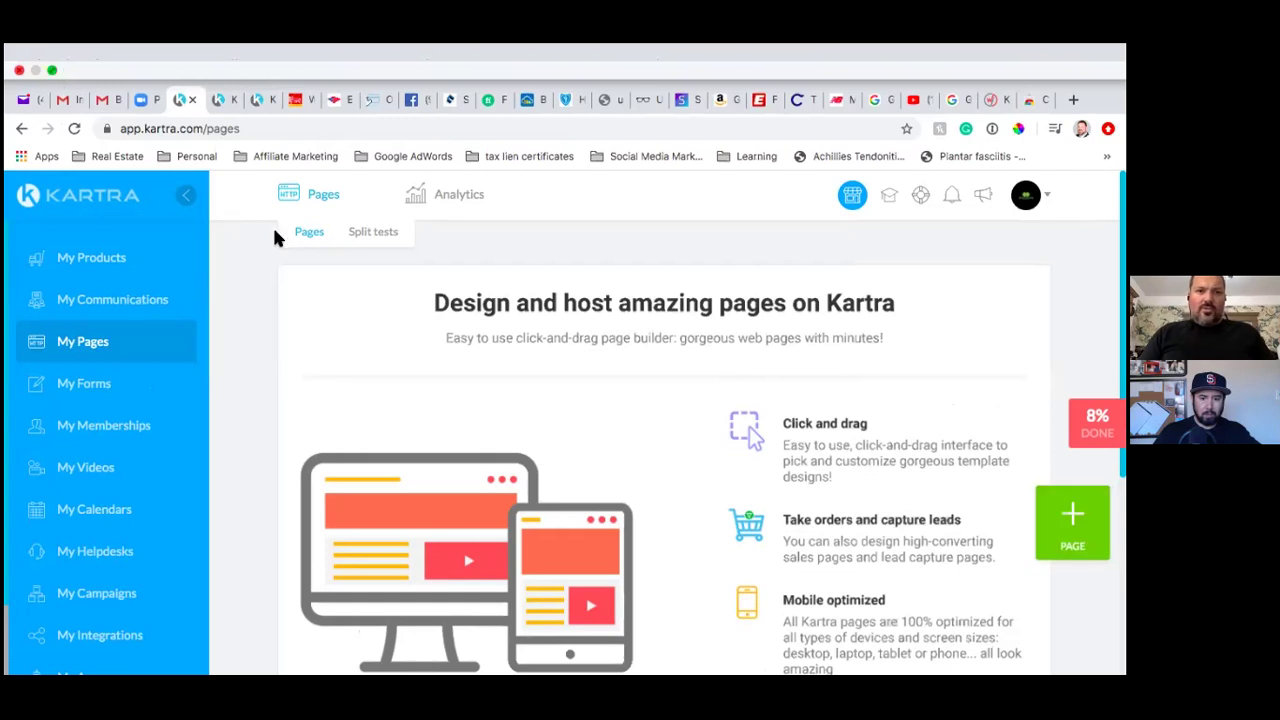
key("super+ctrl+f")
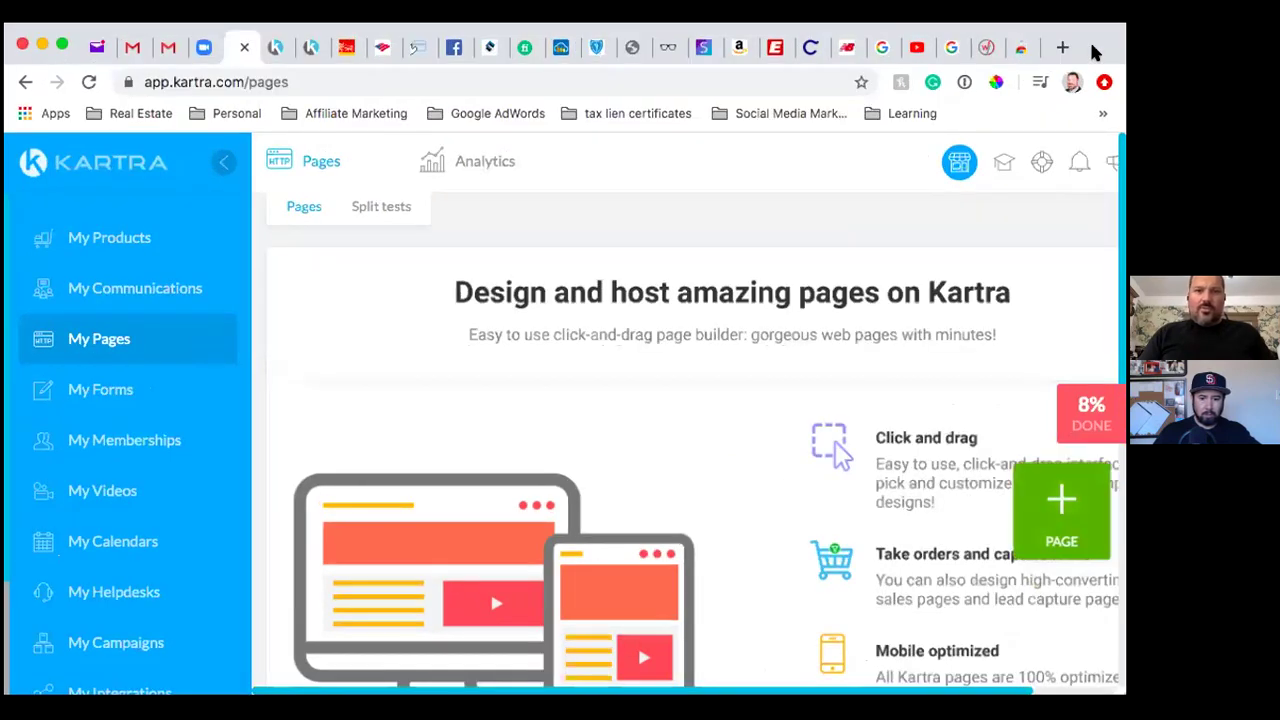
- Sample Fiverr's Post a Request button as teal 55BCC2, copy the hex, and return to Kartra
left_click(524, 47)
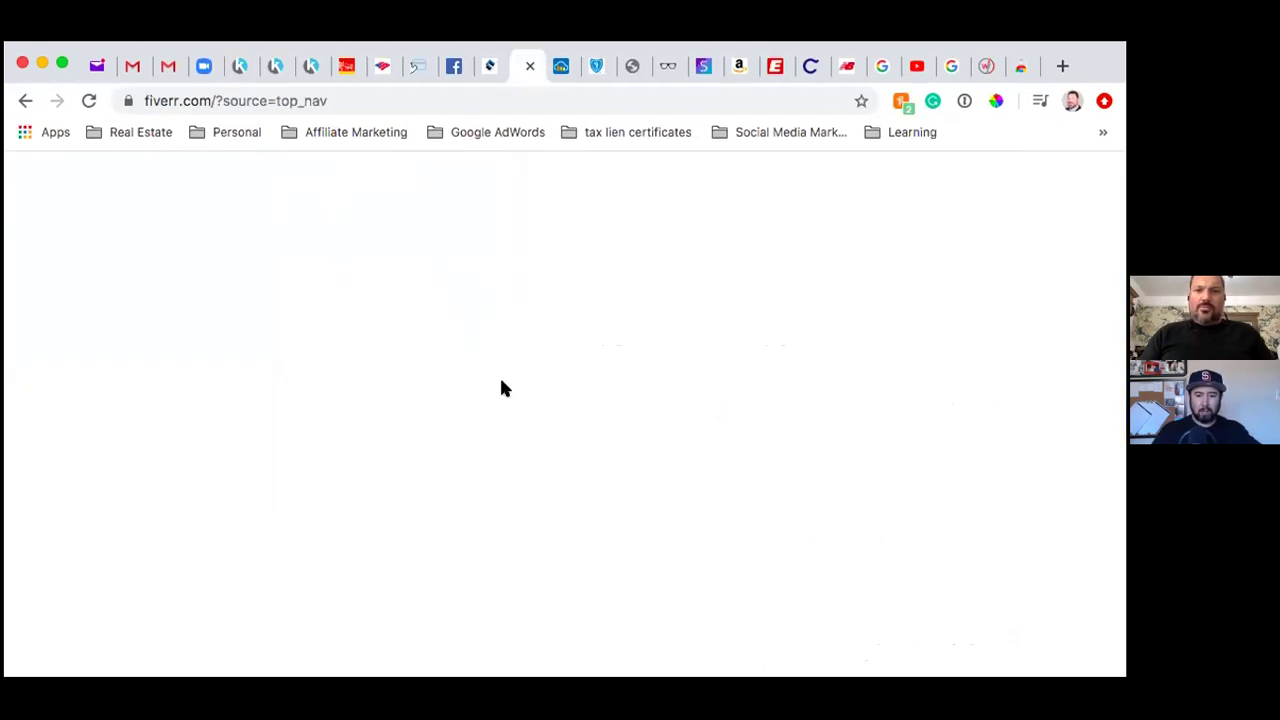
left_click(996, 101)
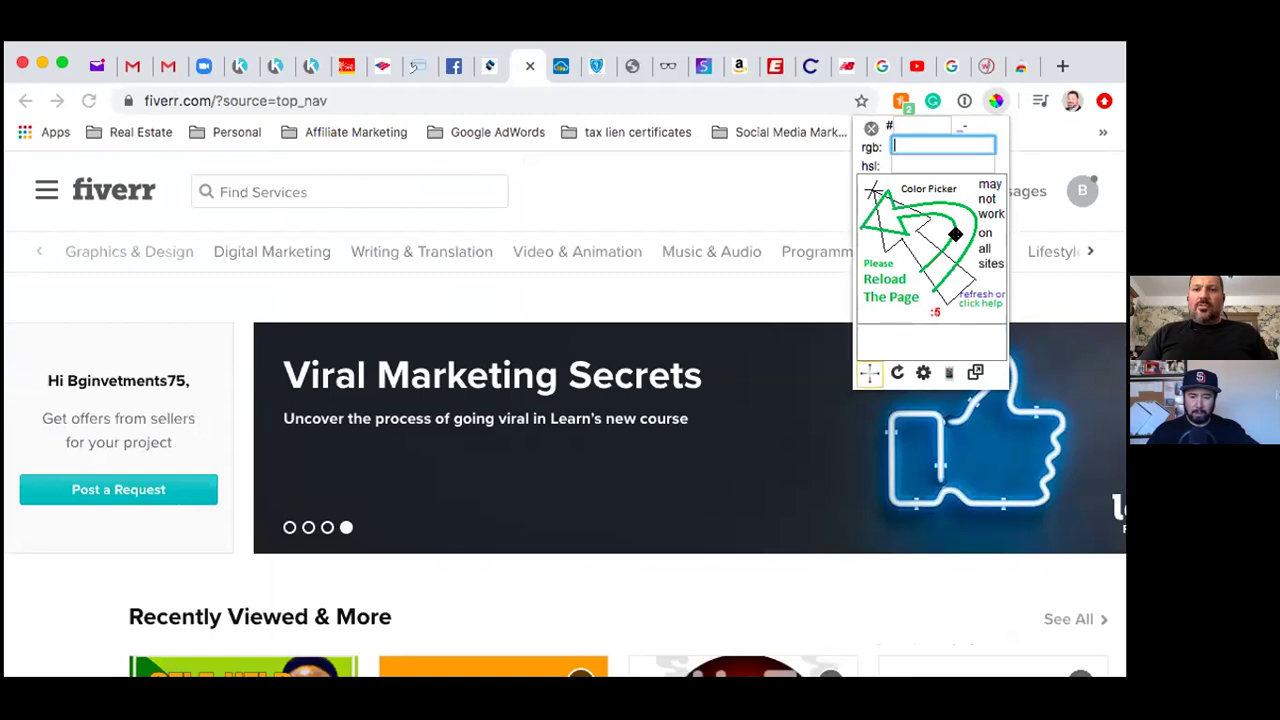
left_click(998, 100)
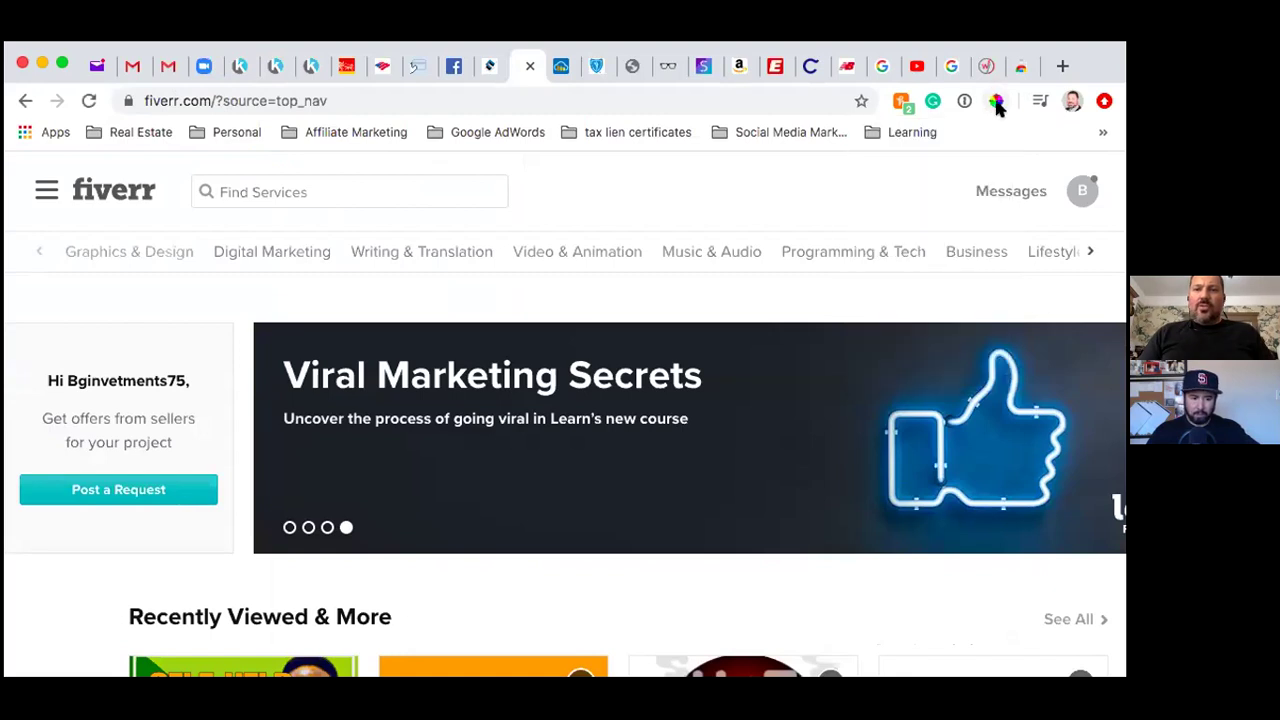
left_click(997, 102)
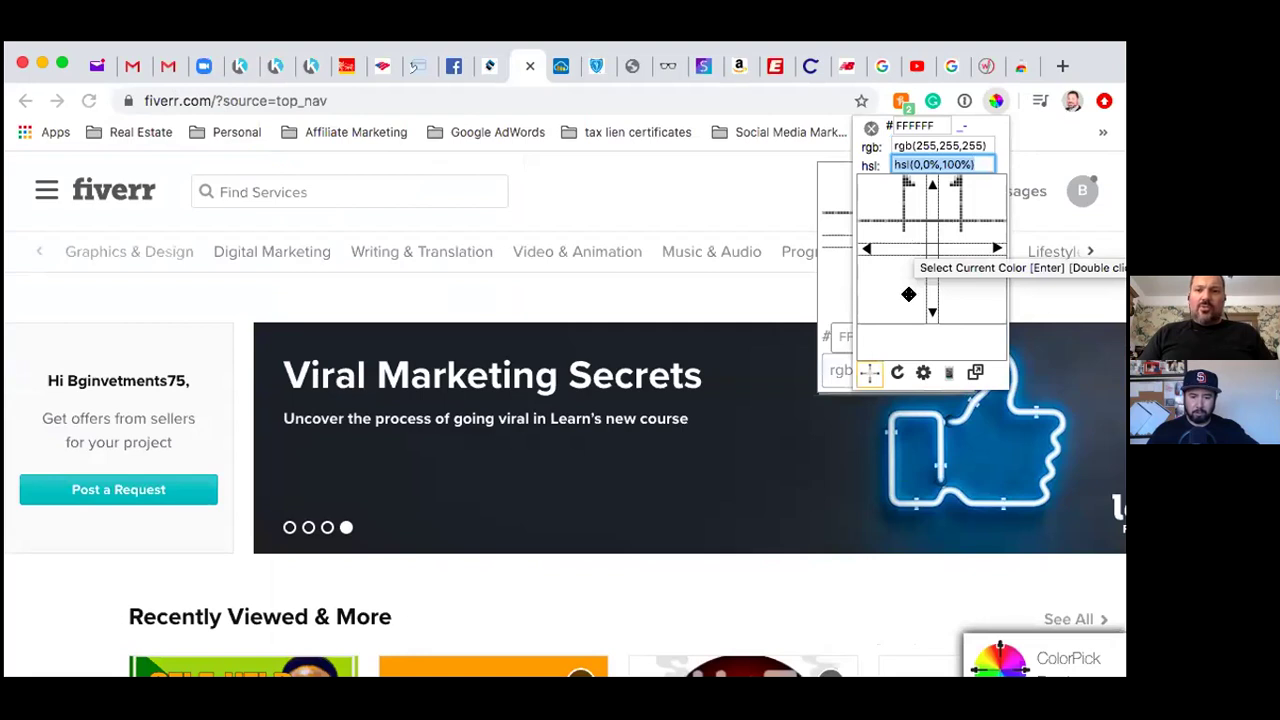
left_click(896, 384)
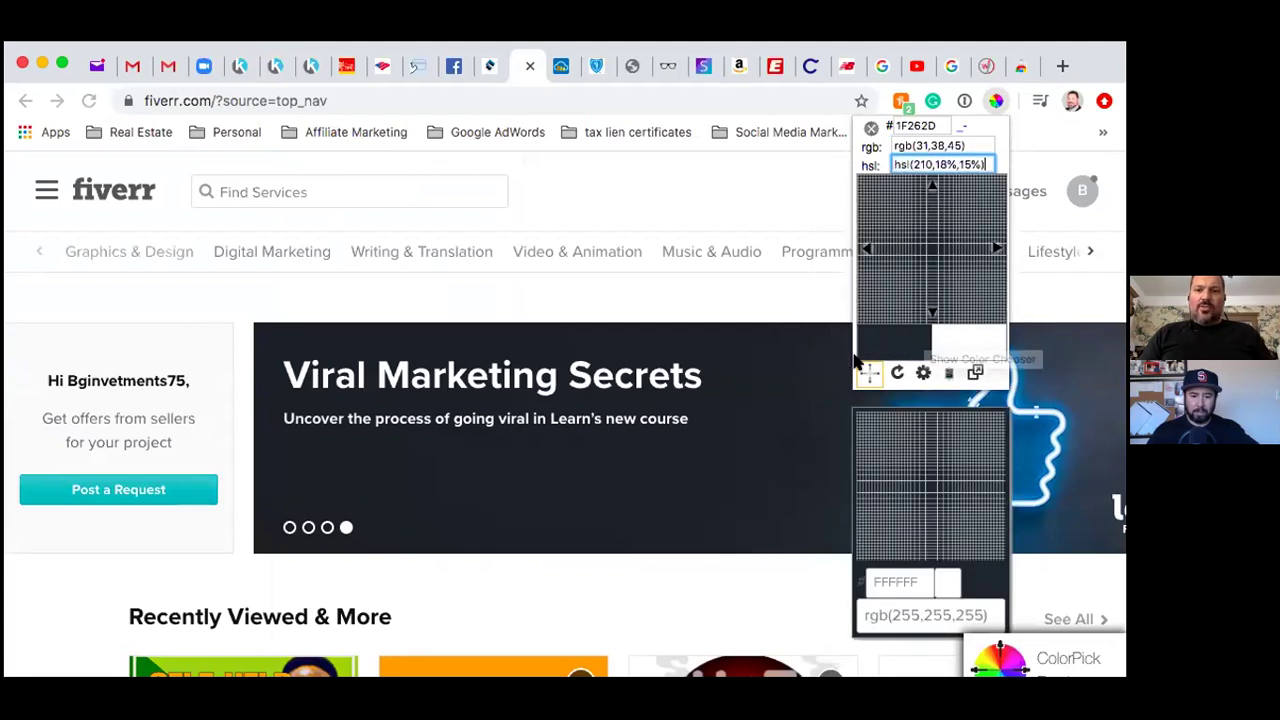
left_click(108, 192)
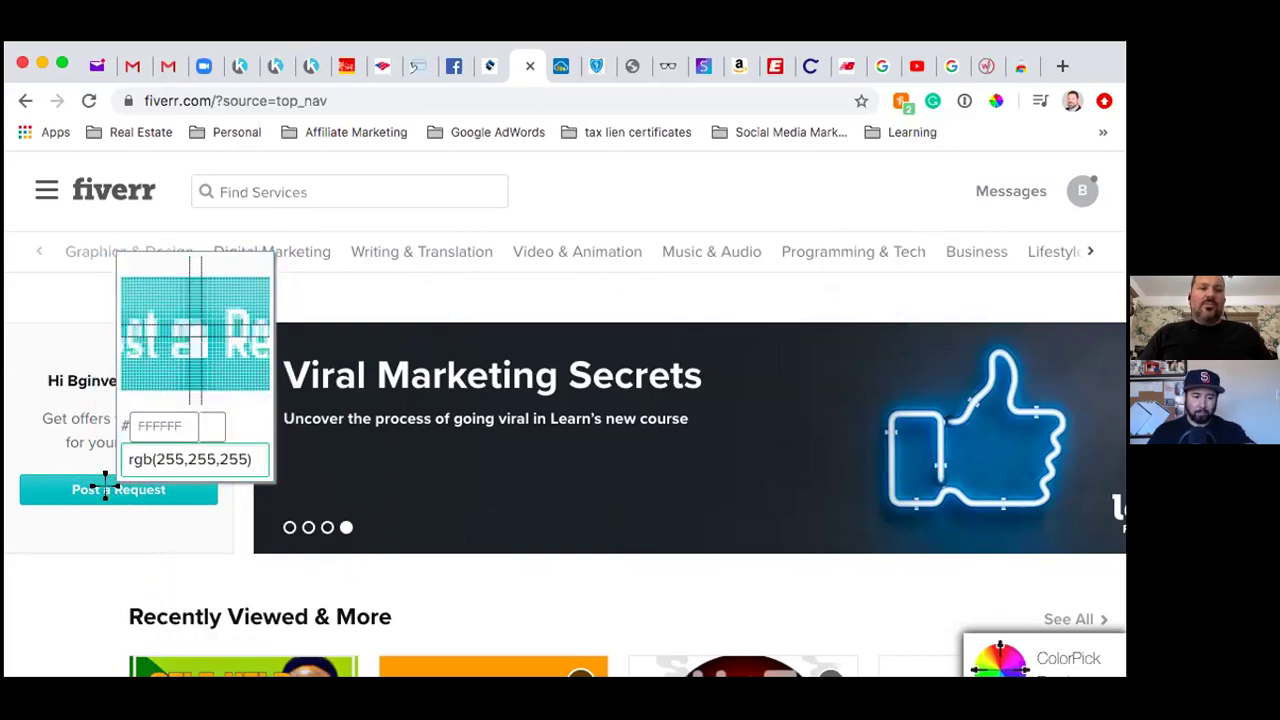
left_click(37, 487)
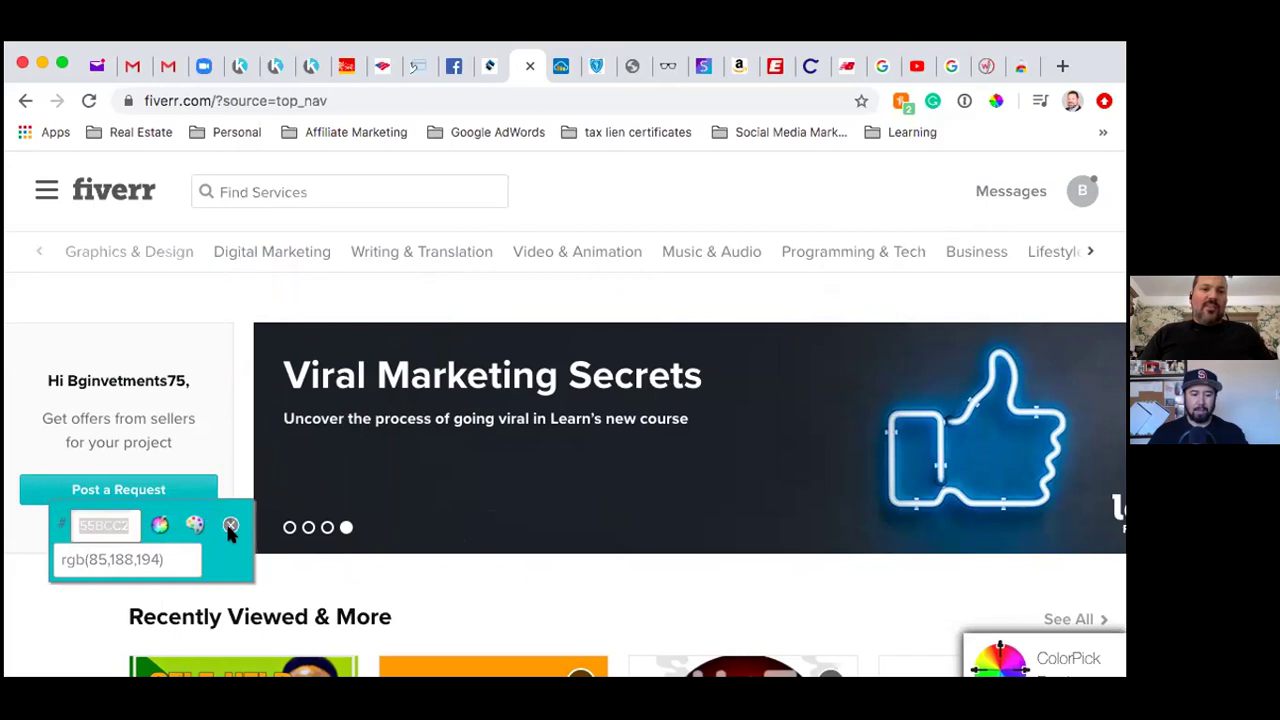
right_click(115, 530)
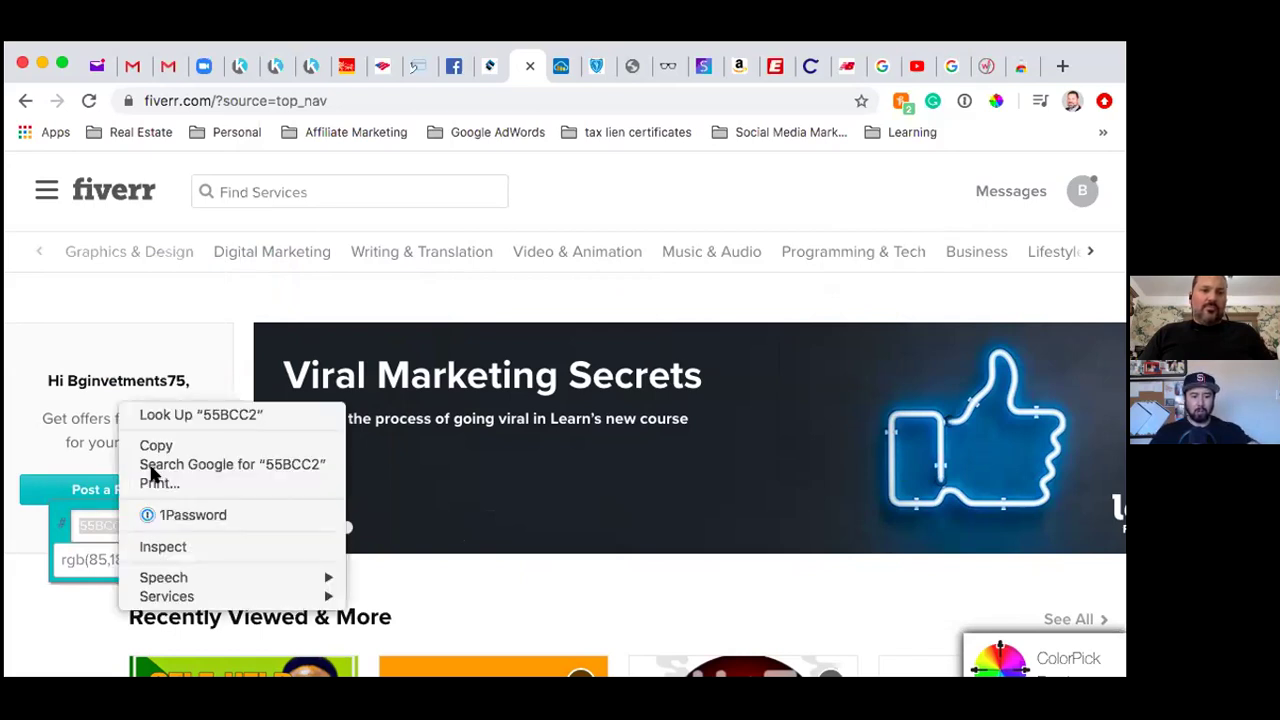
left_click(151, 447)
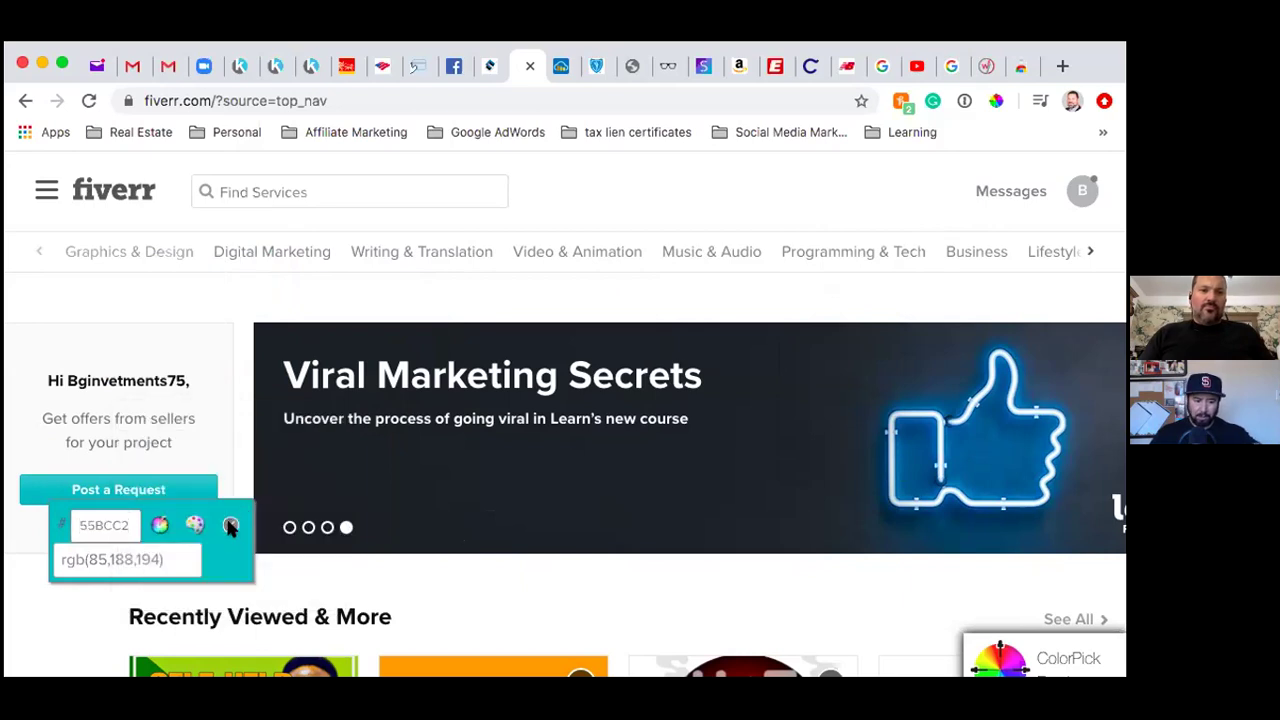
left_click(231, 525)
left_click(250, 58)
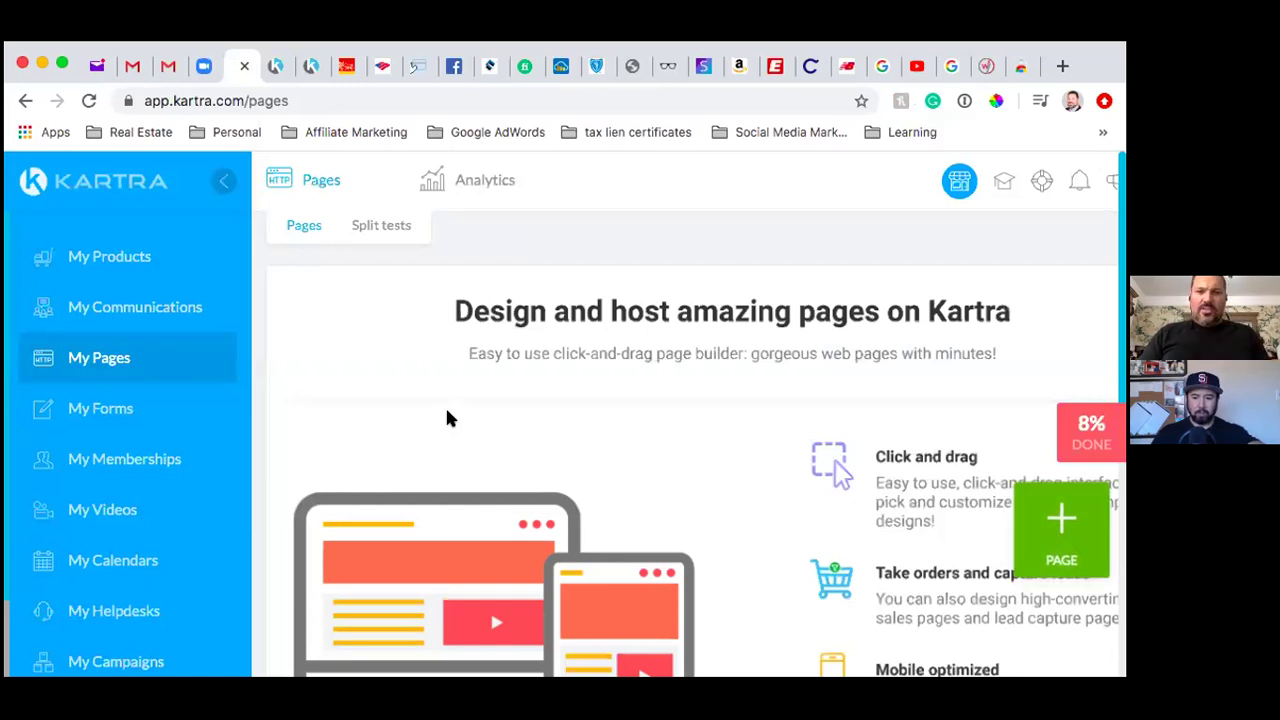
- Create a new page from the first Squeeze Pages template
scroll(449, 420, "down", 2)
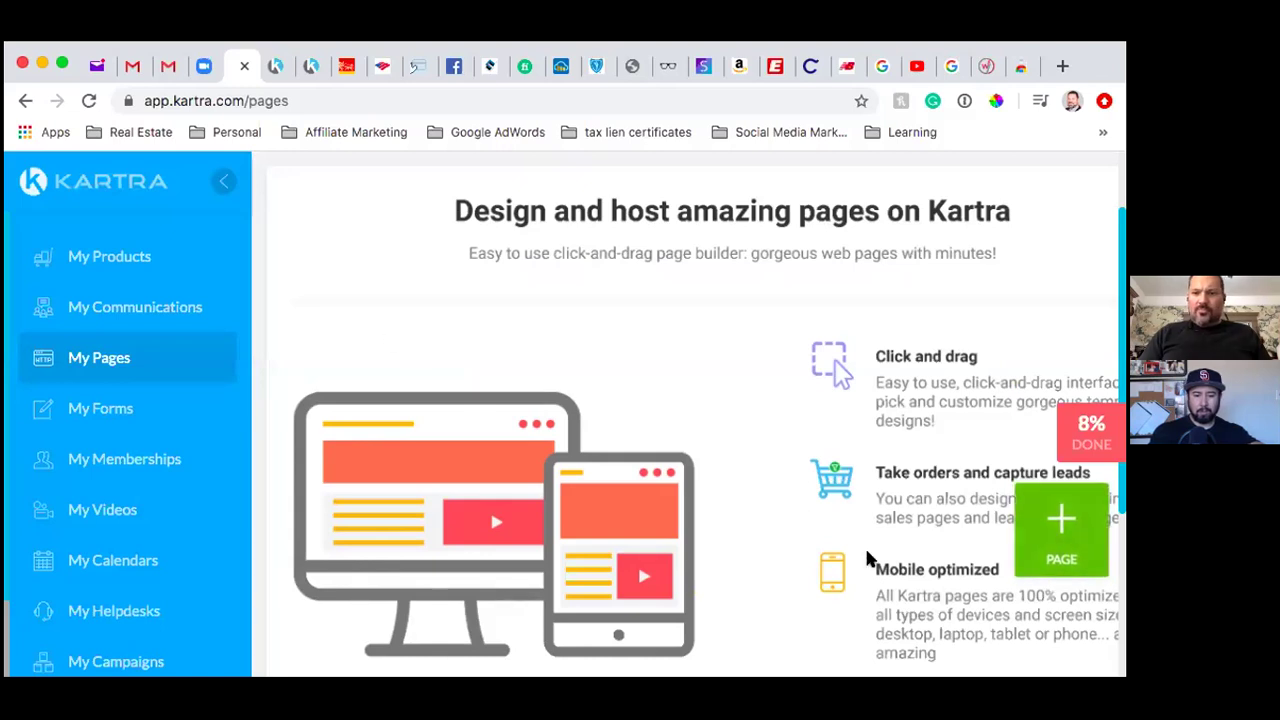
left_click(686, 408)
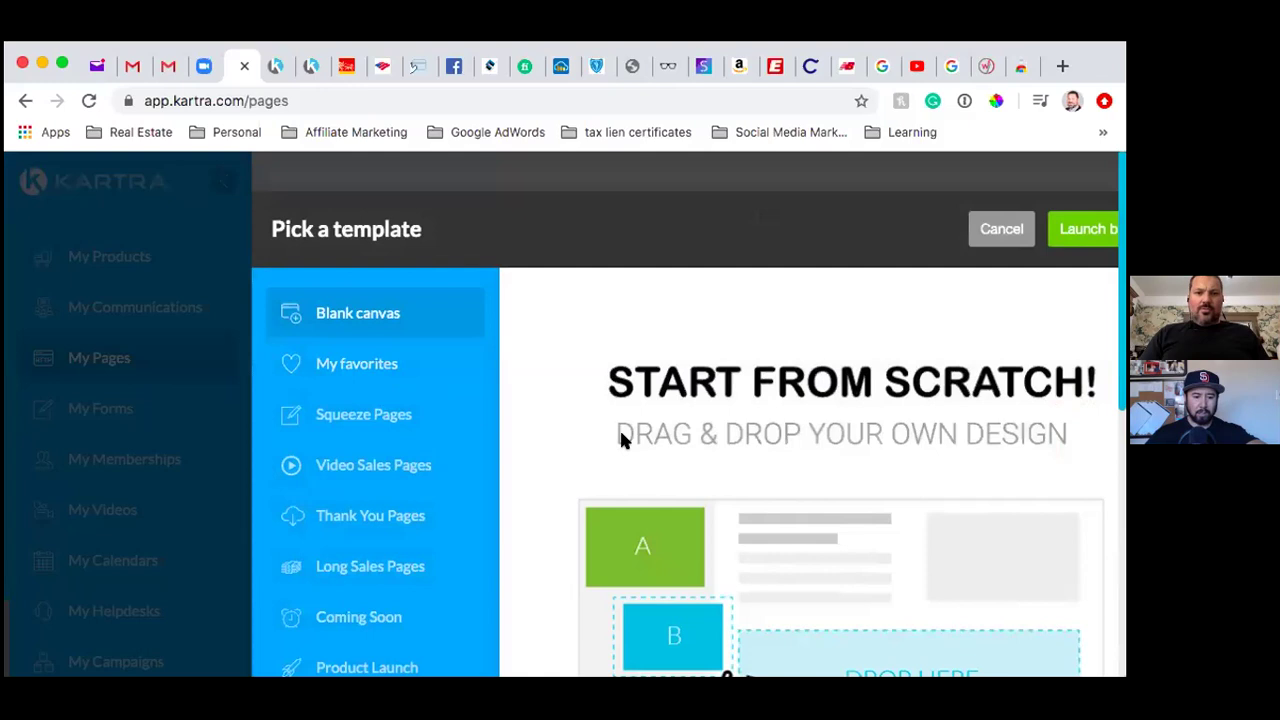
scroll(621, 438, "down", 1)
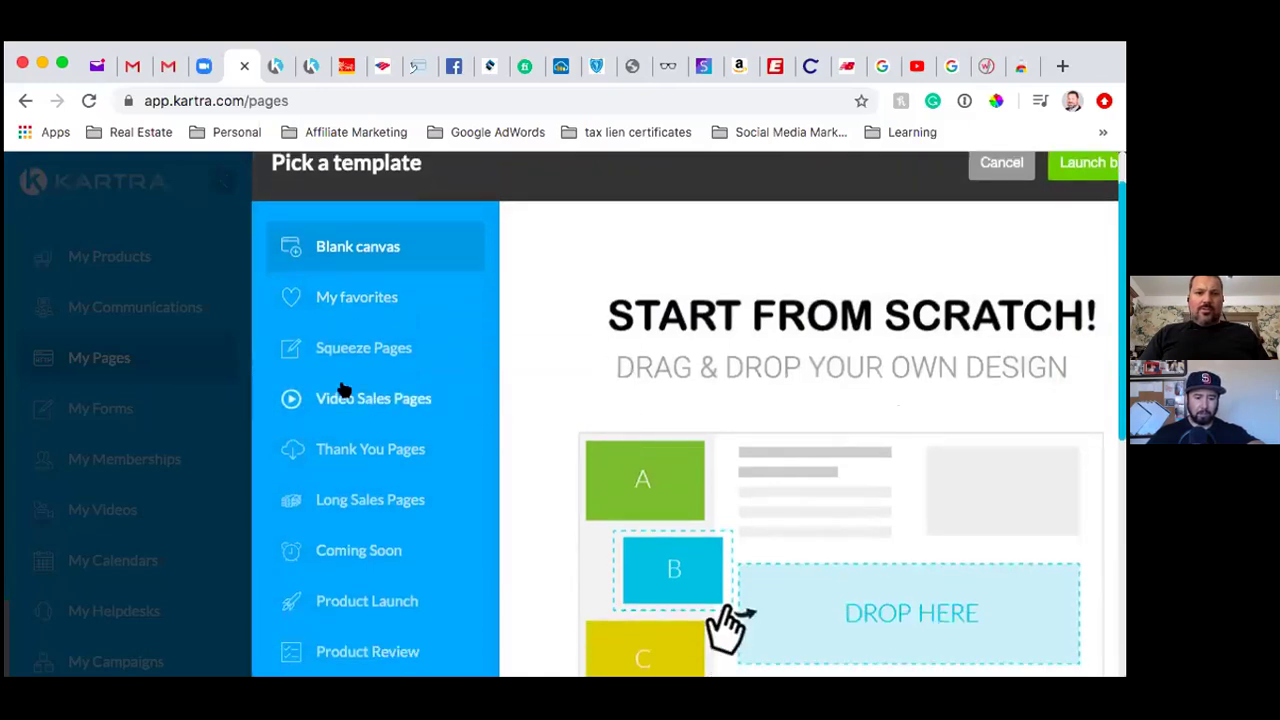
left_click(350, 346)
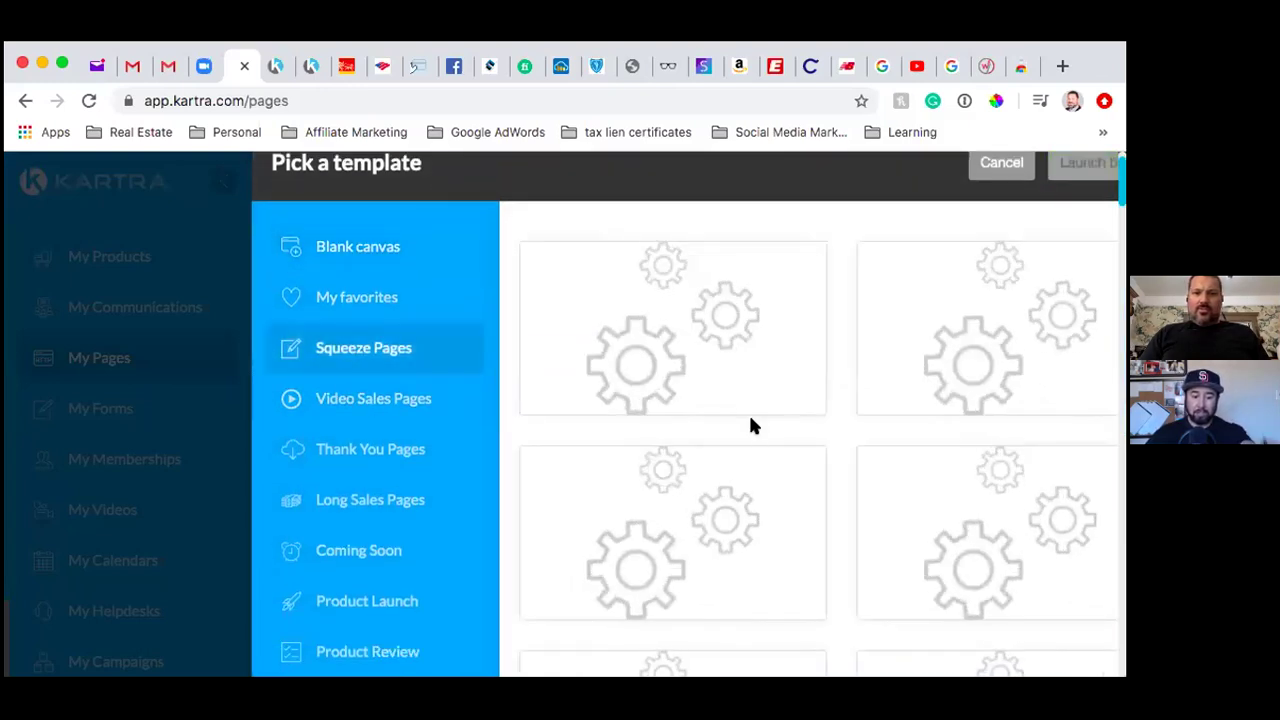
scroll(888, 440, "up", 1)
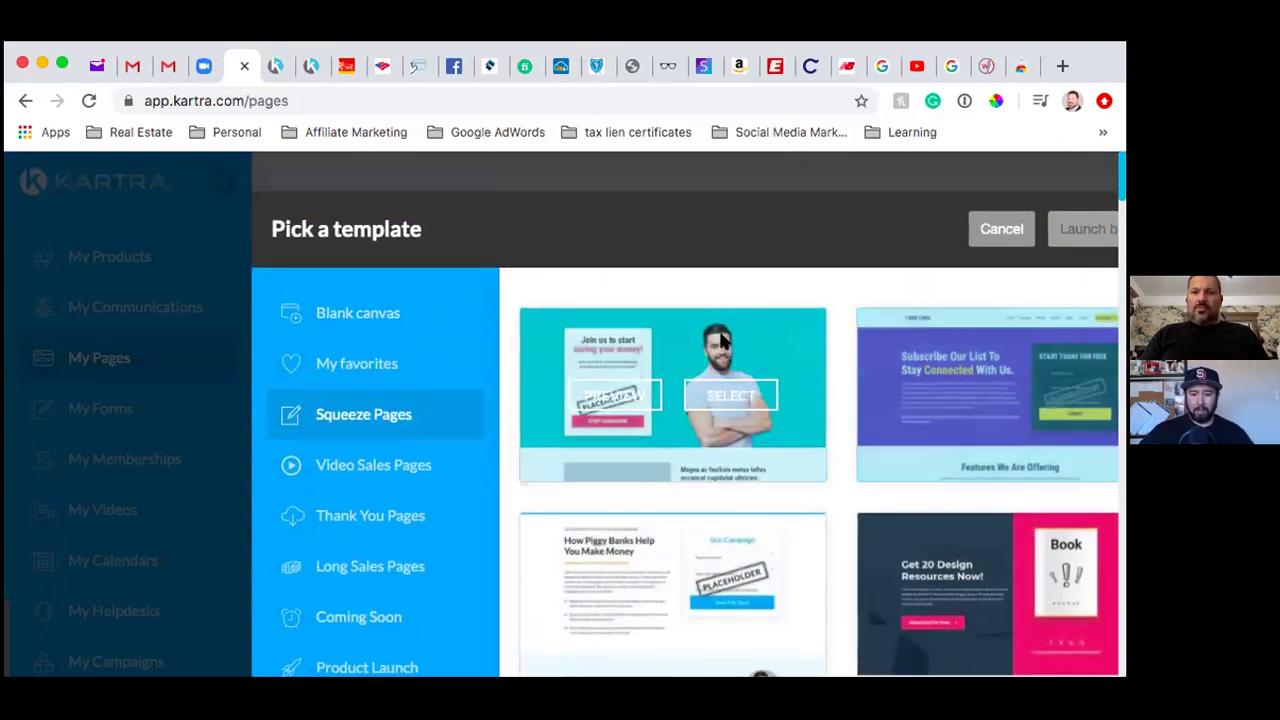
left_click(724, 397)
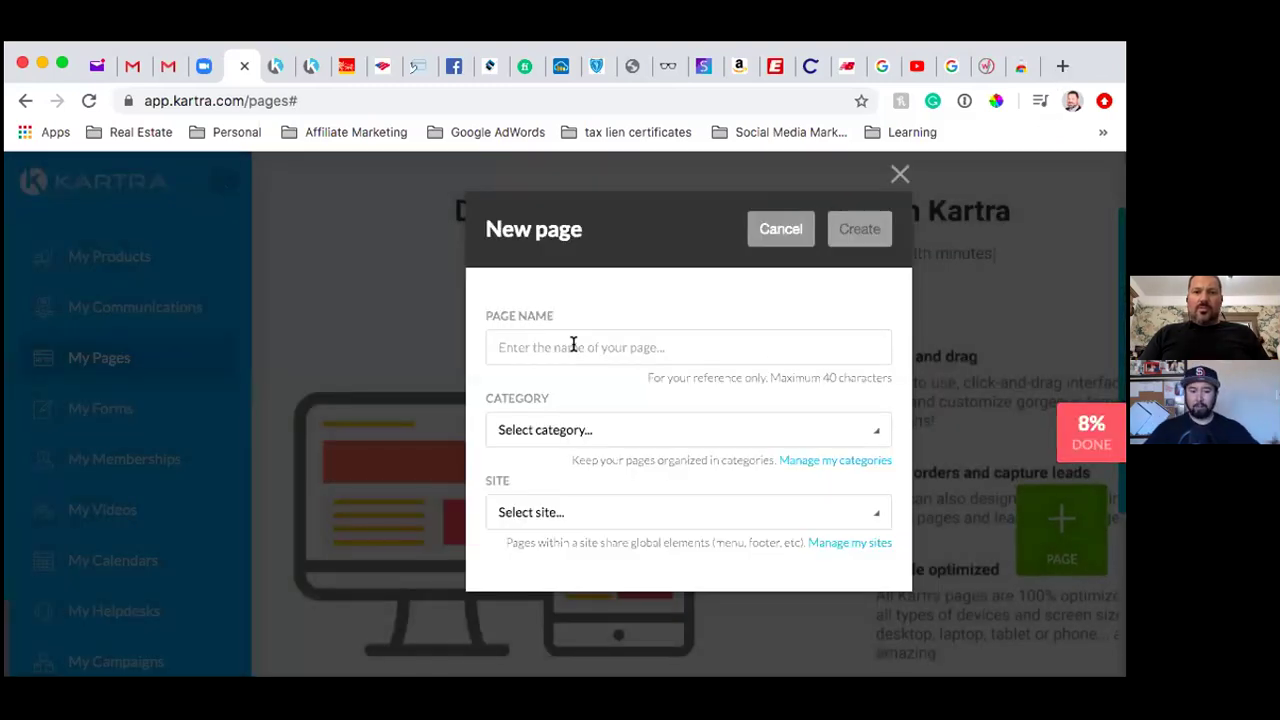
- Name the new page 'test' and look through the existing page categories
left_click(580, 343)
type("test")
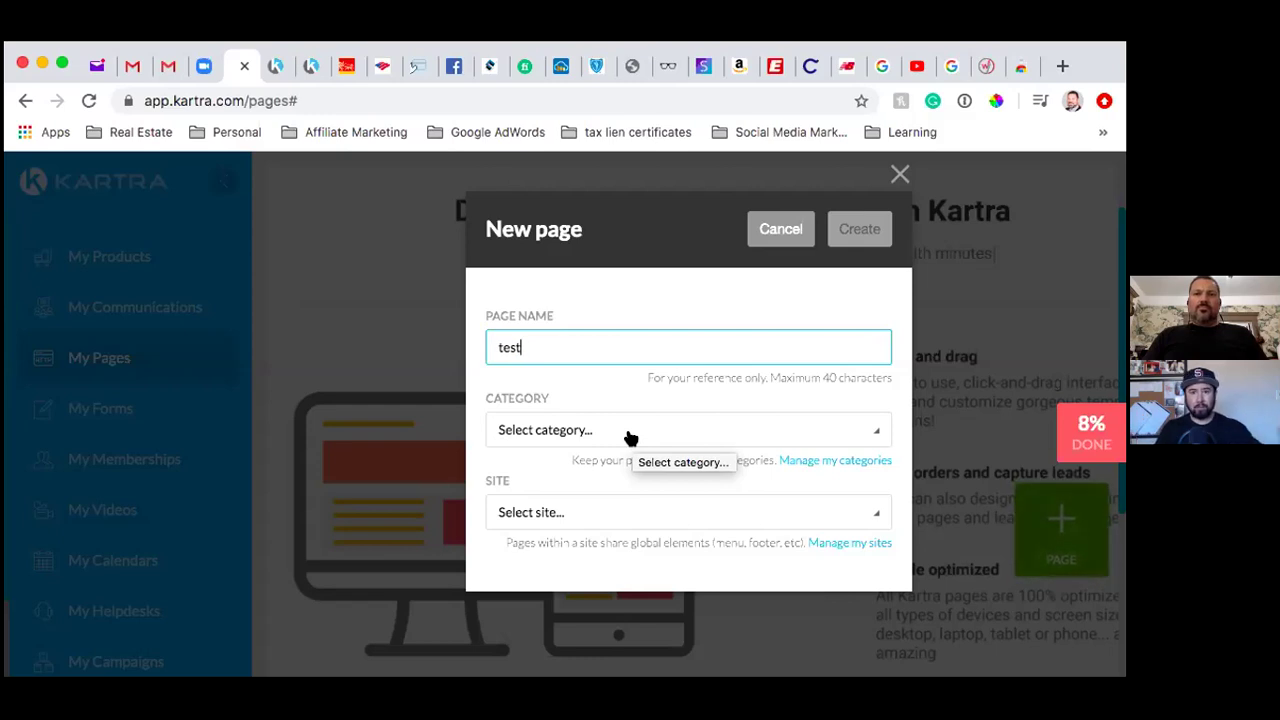
left_click(630, 432)
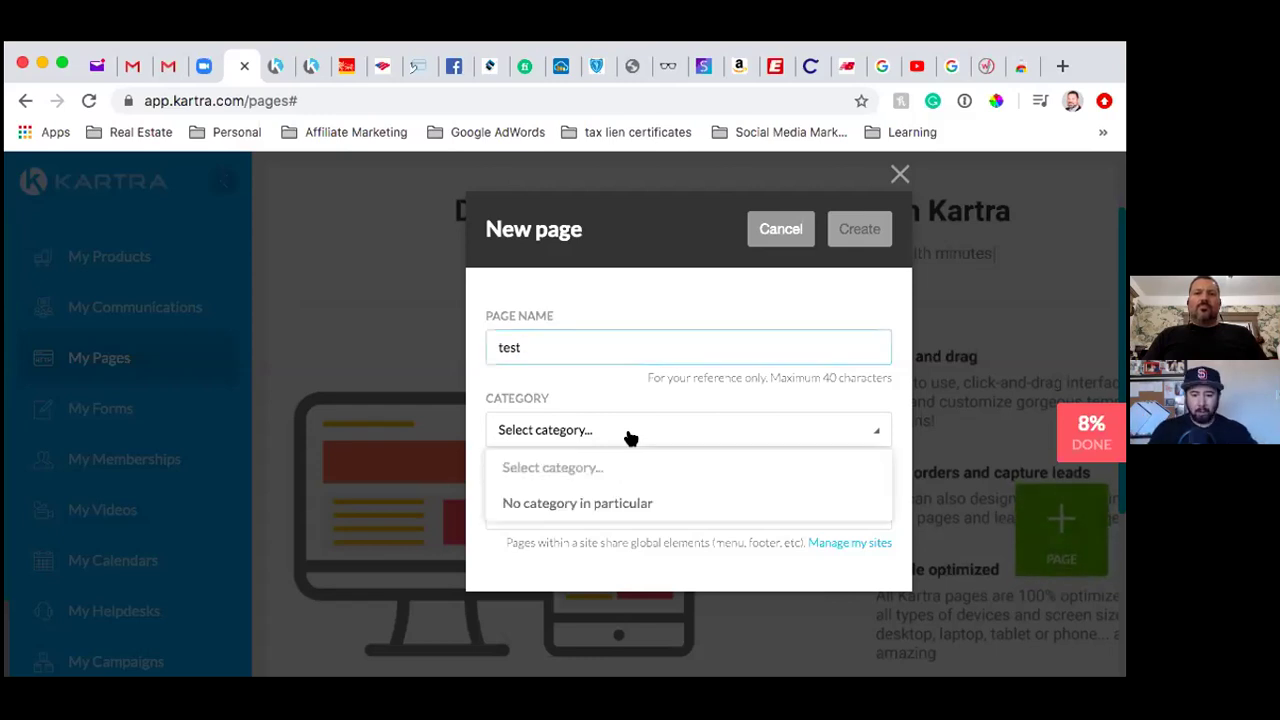
left_click(630, 432)
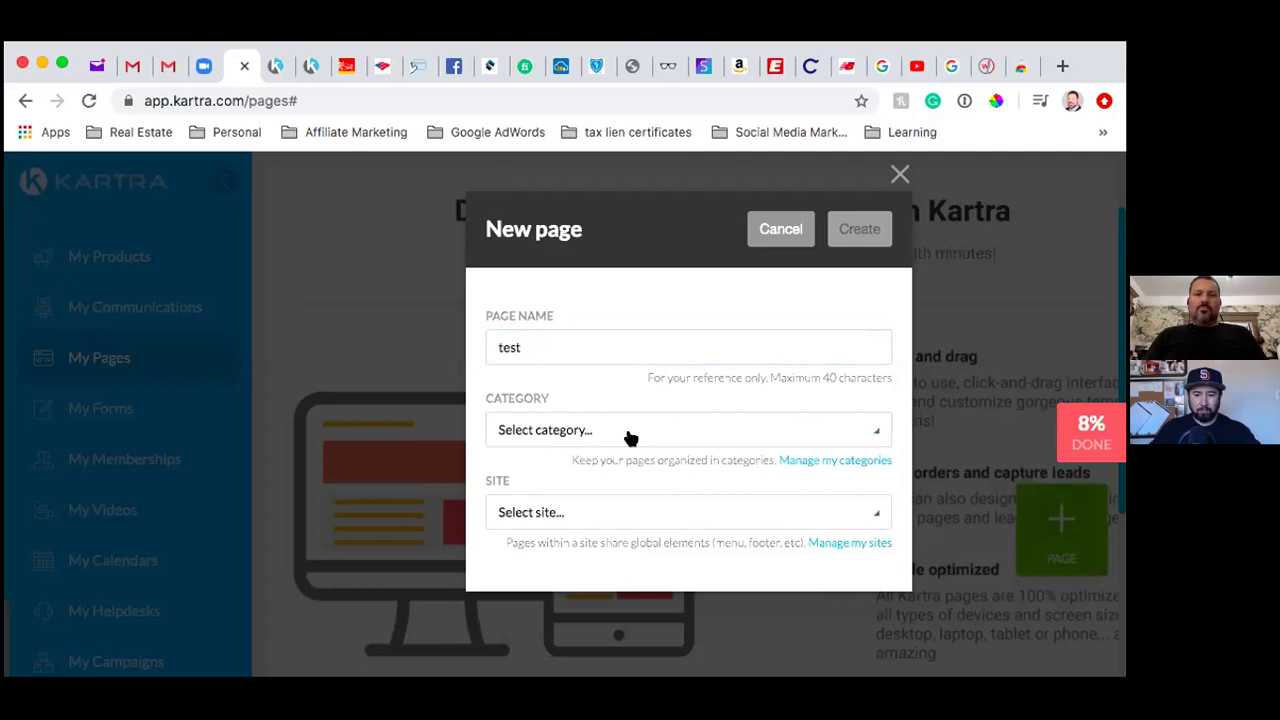
left_click(630, 437)
left_click(647, 428)
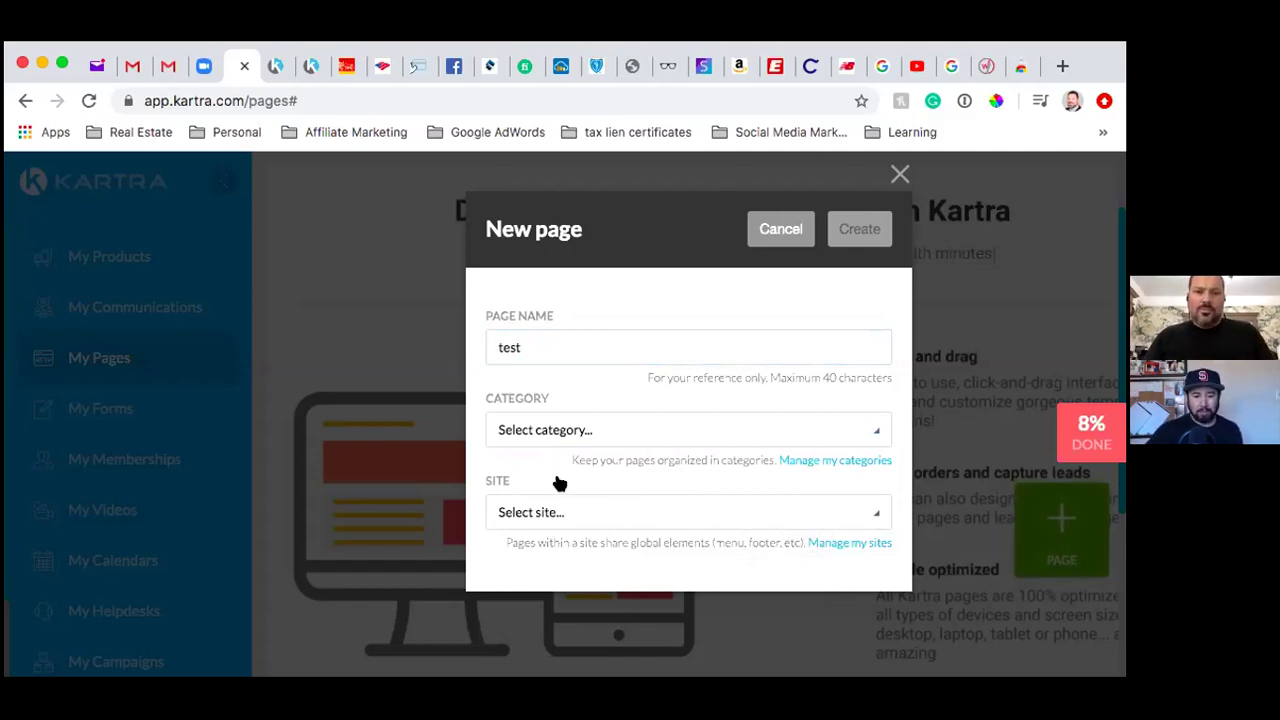
- Add a new page category called 'test'
left_click(826, 463)
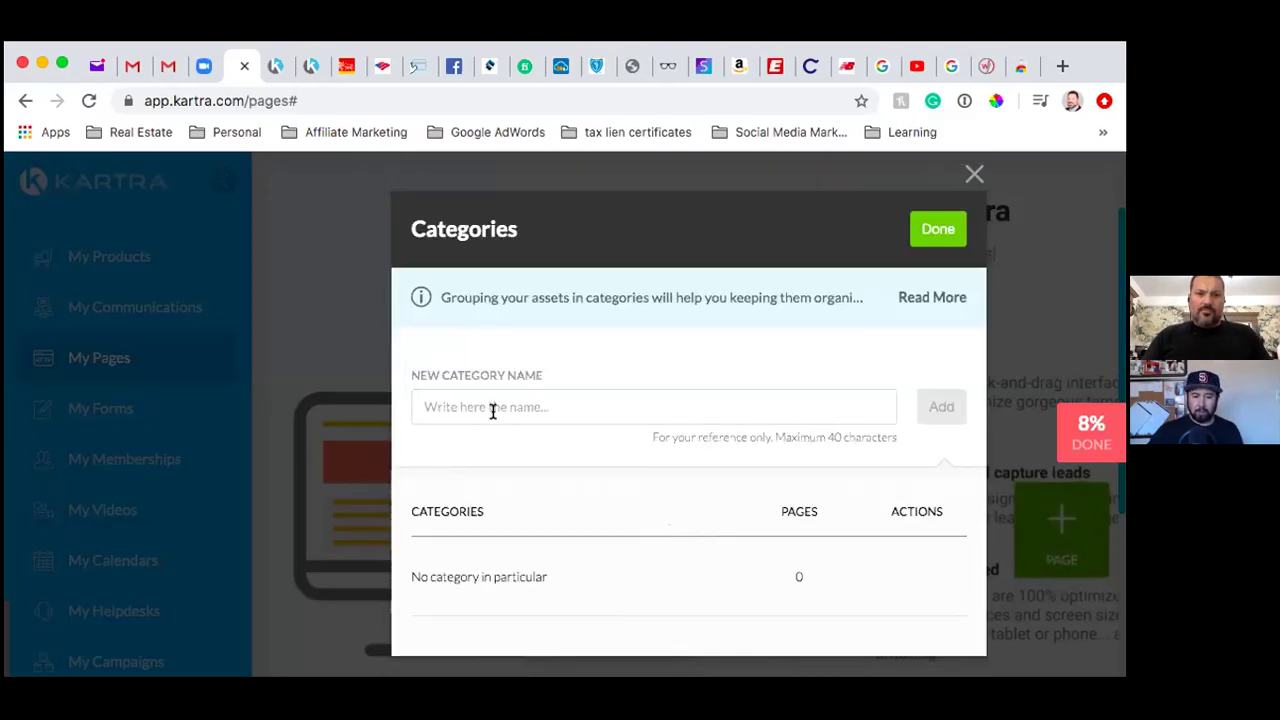
left_click(492, 412)
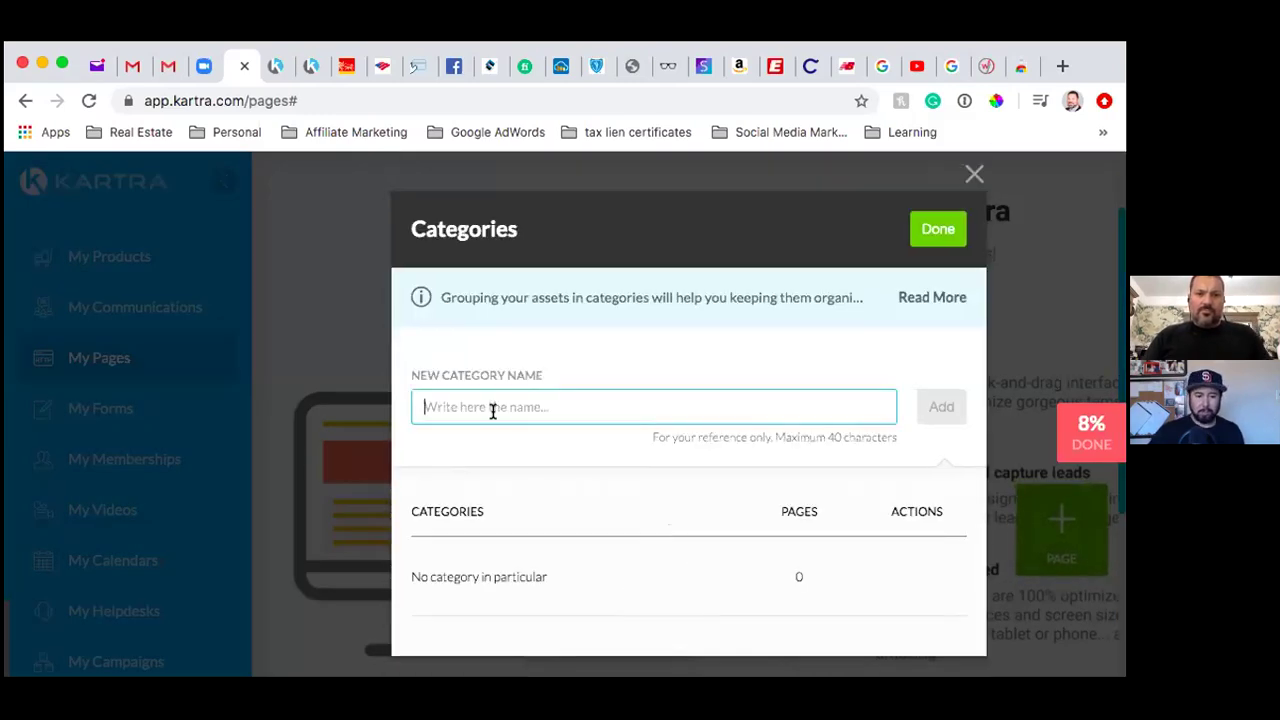
type("test")
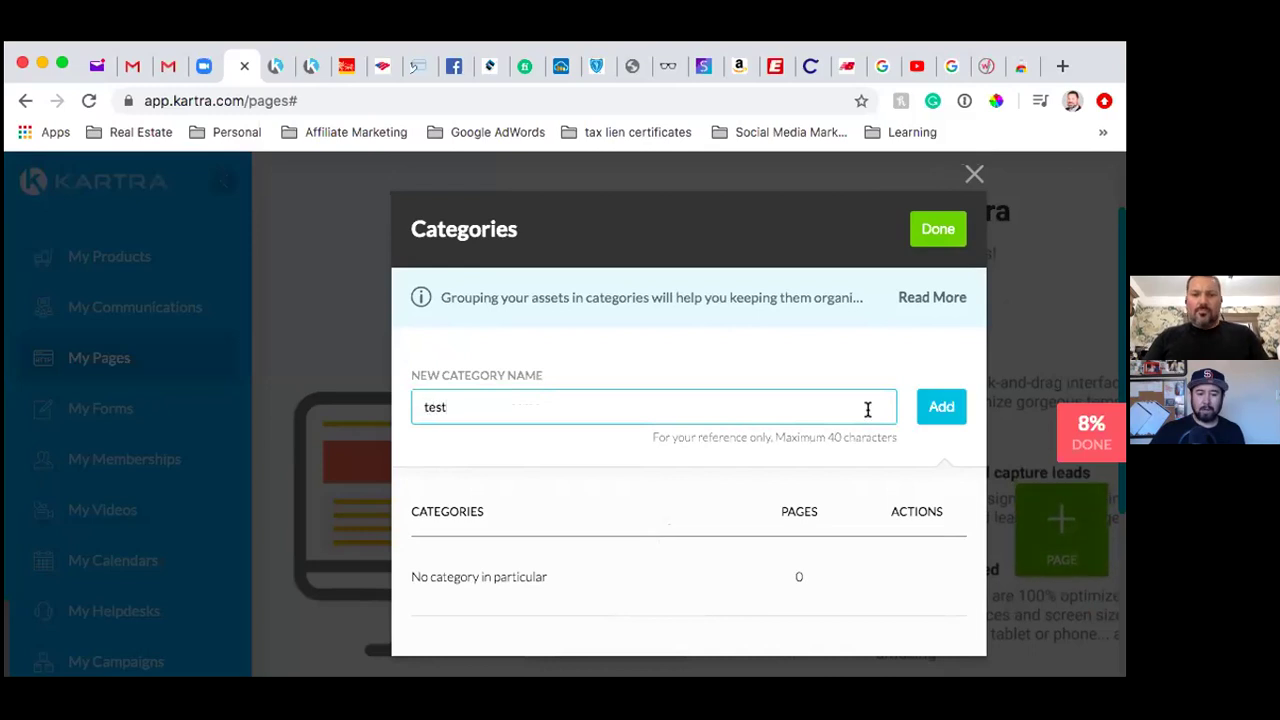
left_click(948, 408)
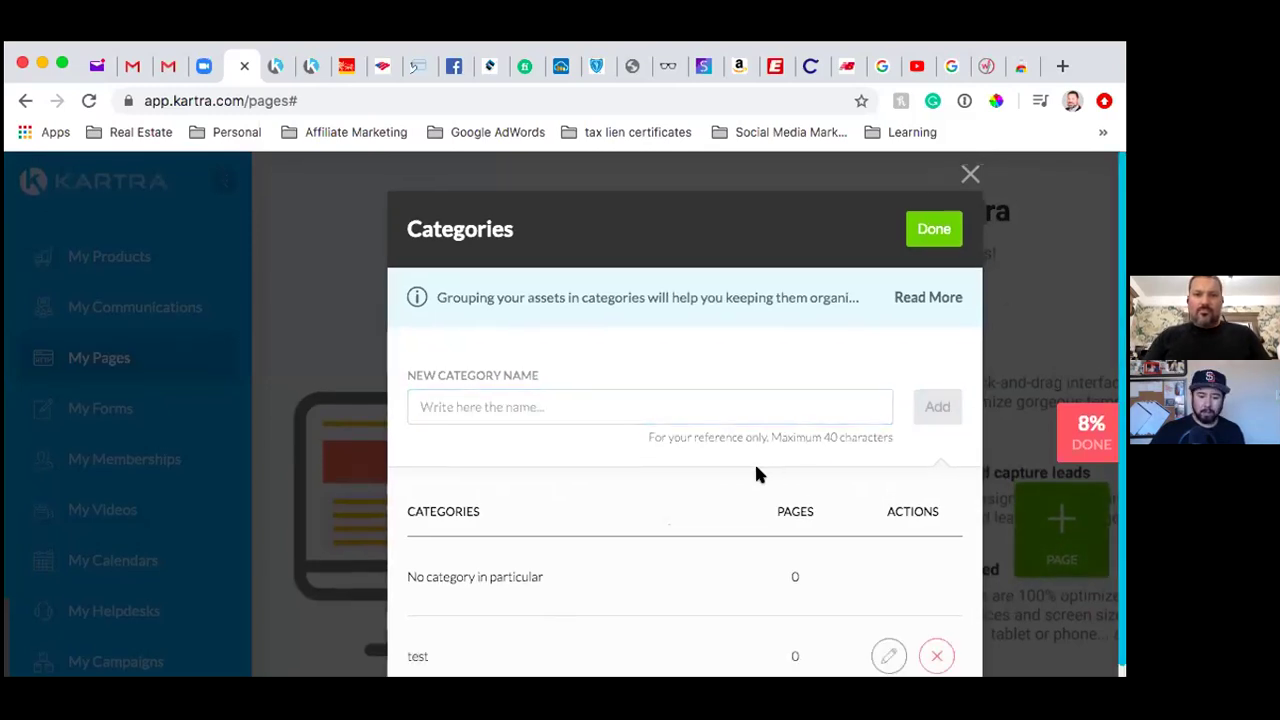
left_click(928, 229)
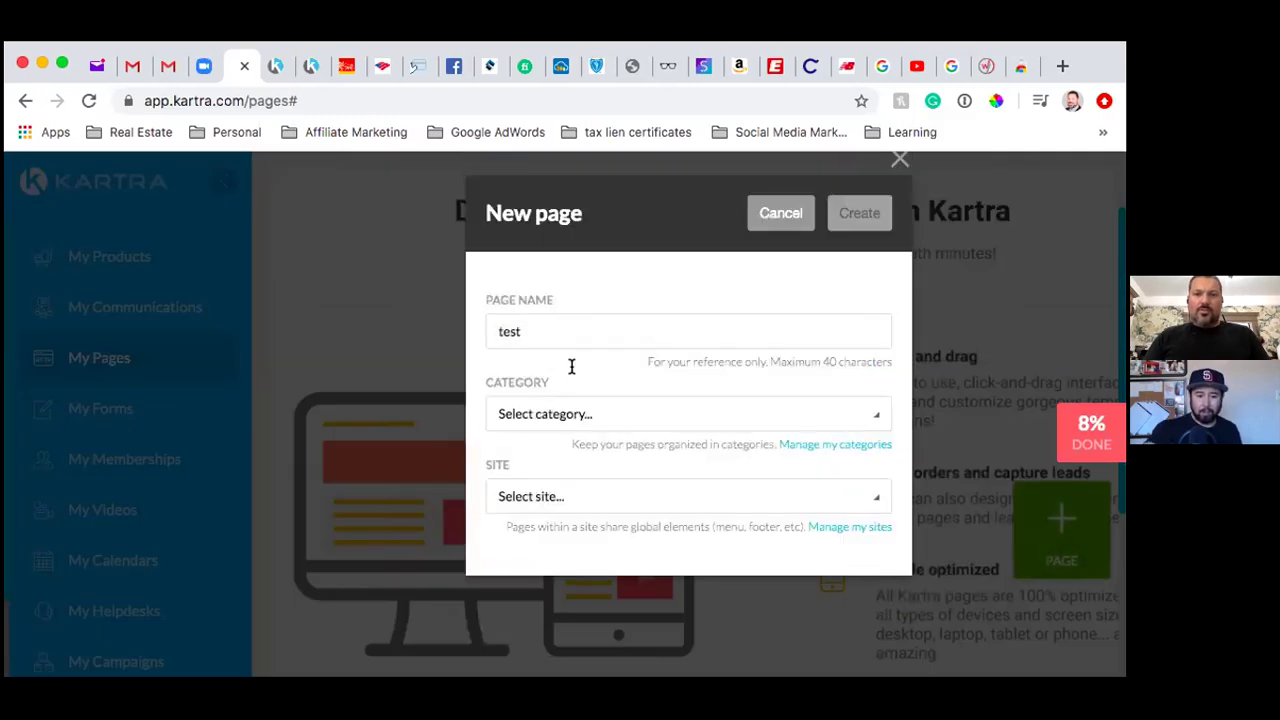
- Put the page in the 'test' category with No site in particular, and create it
left_click(731, 430)
left_click(521, 537)
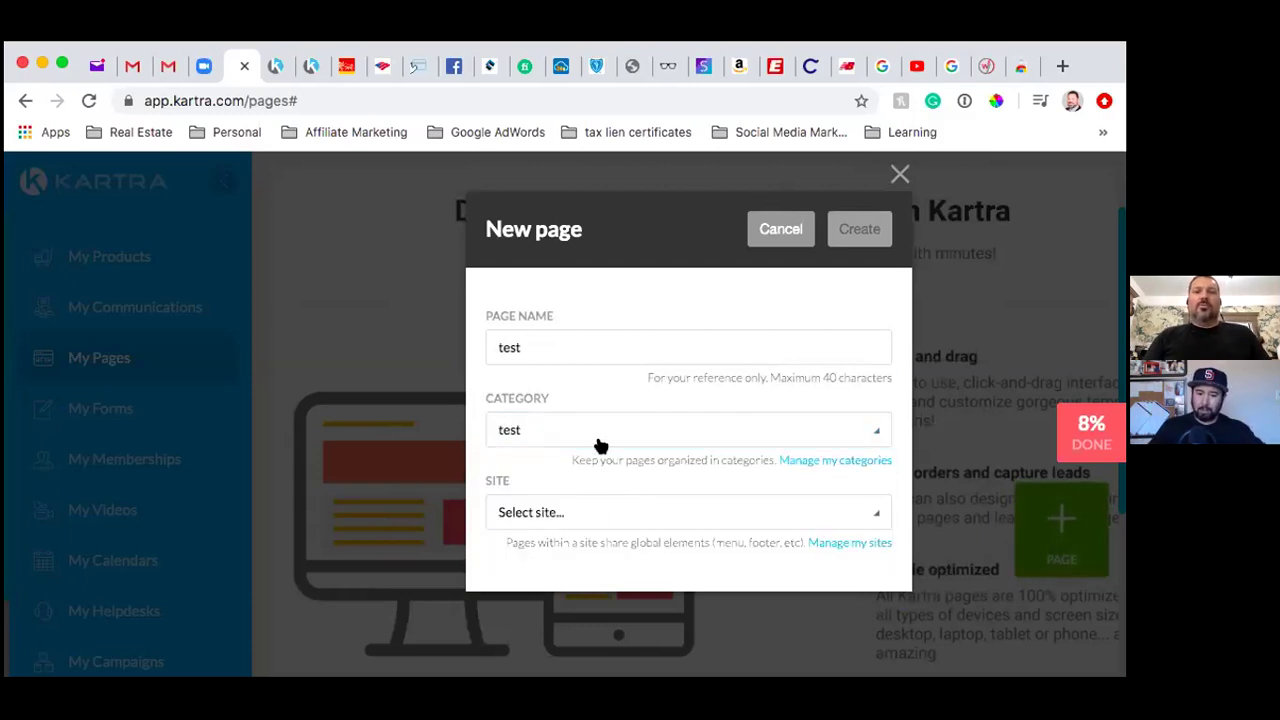
left_click(591, 516)
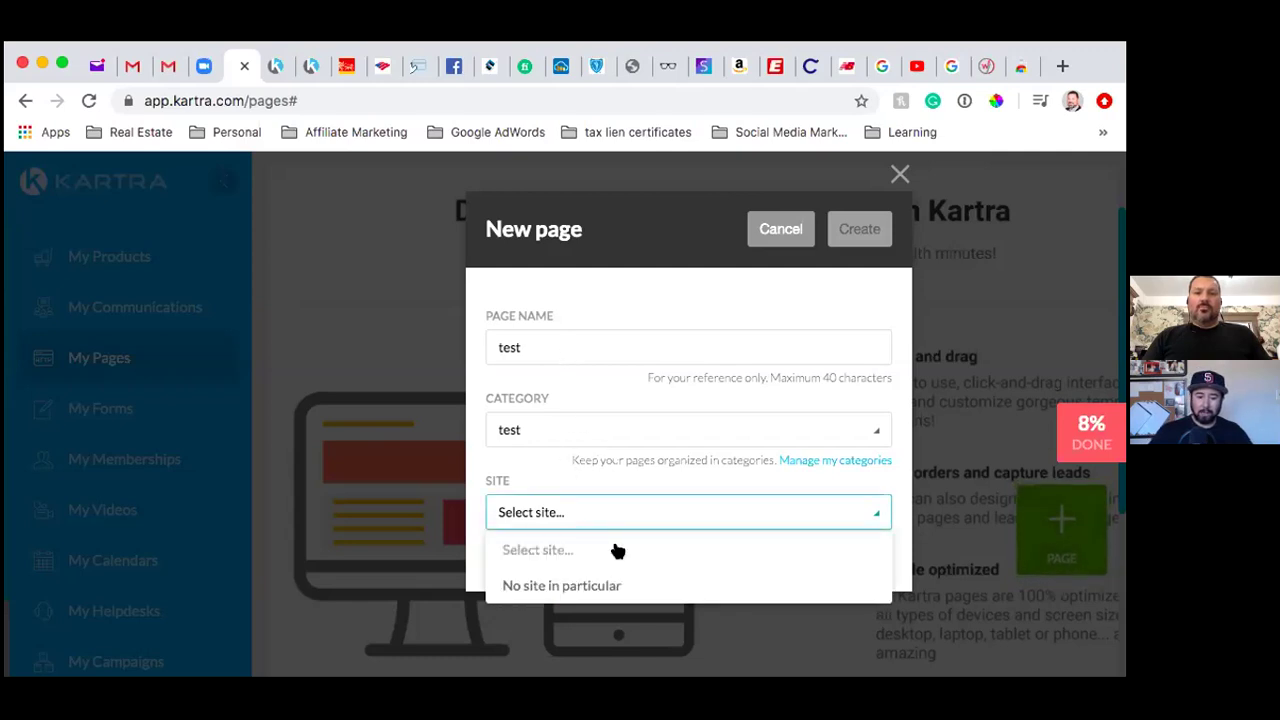
left_click(556, 585)
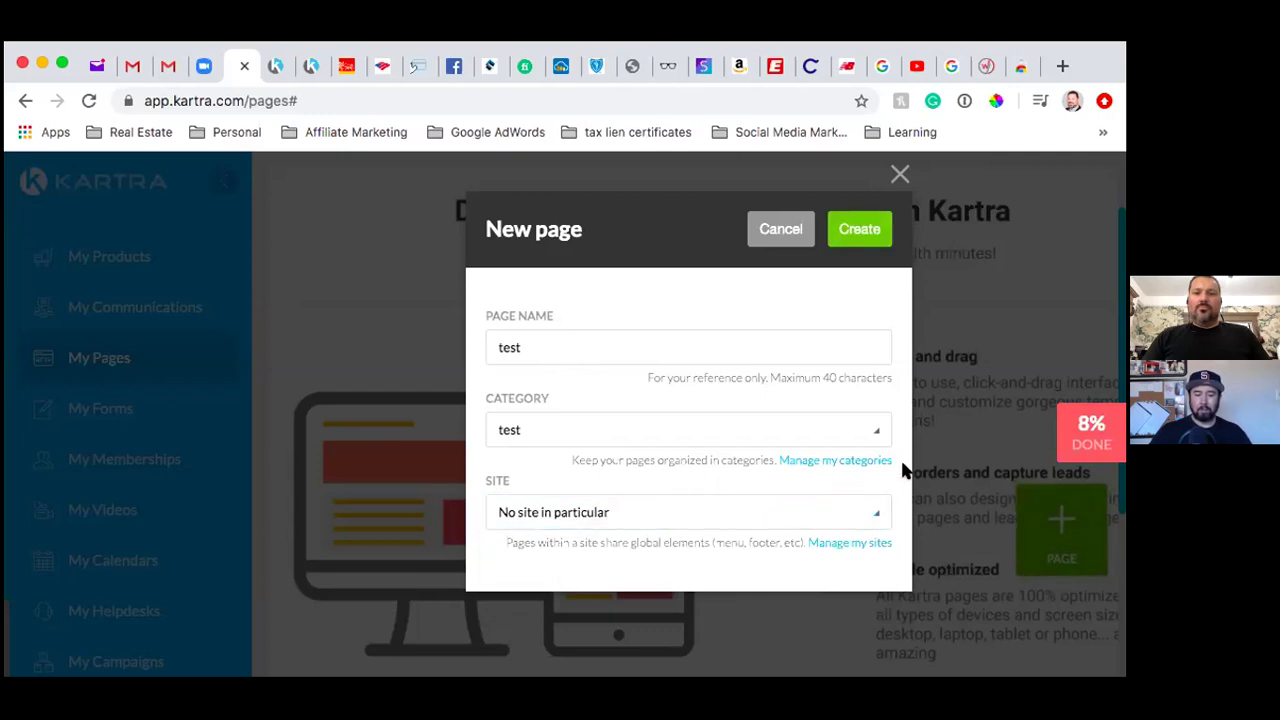
left_click(884, 226)
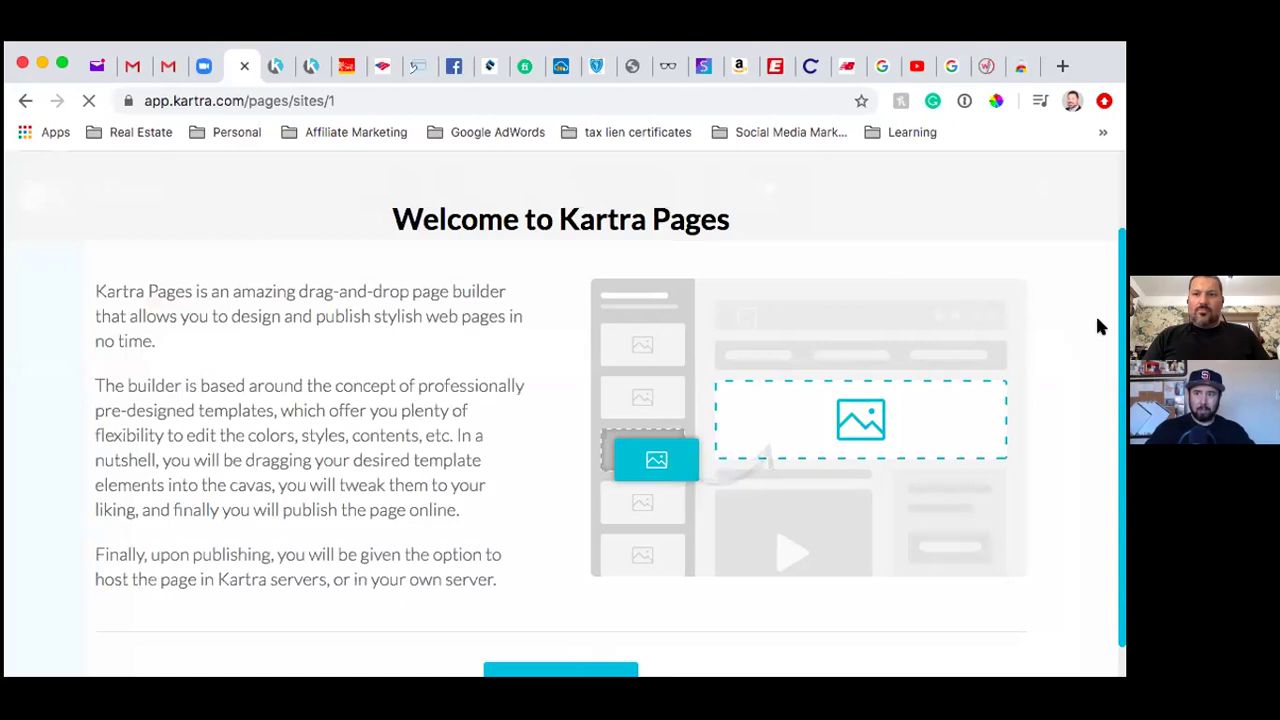
- Scroll through the Welcome to Kartra Pages overlay and maximize the browser window
scroll(1098, 320, "up", 2)
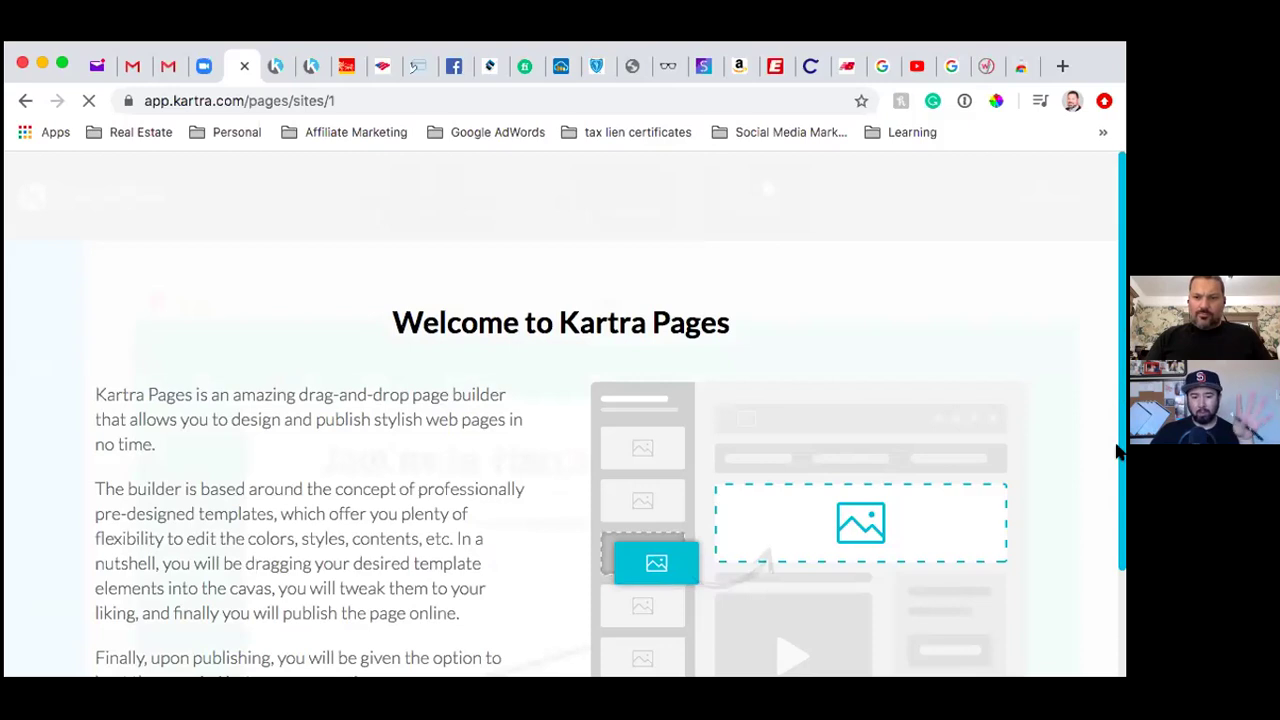
scroll(703, 418, "down", 3)
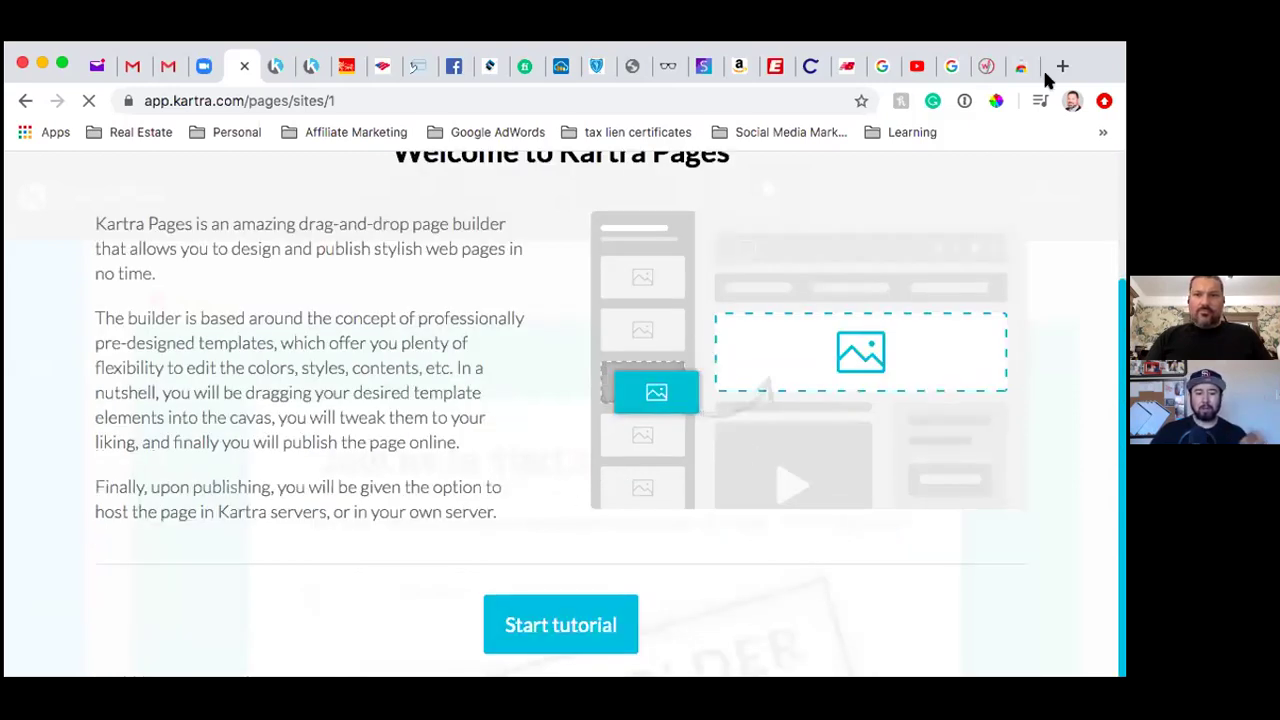
left_click(64, 66)
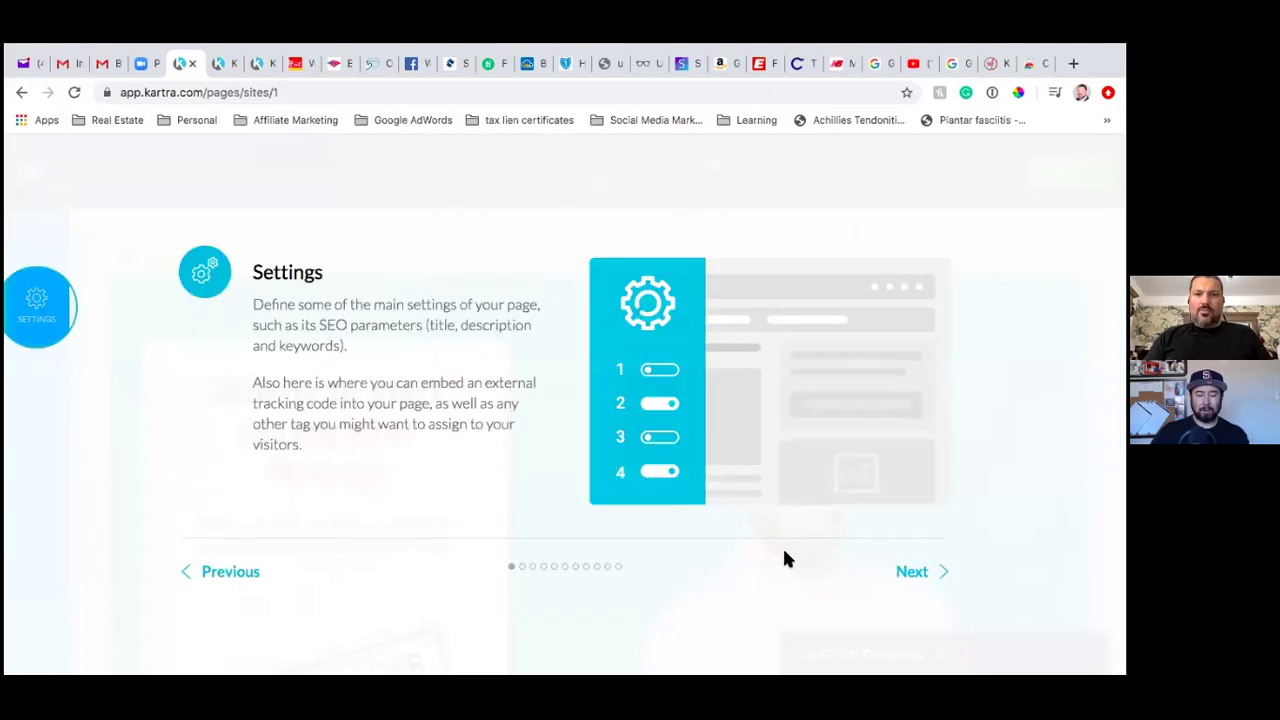
- Advance the tutorial through Styles, Sections and Components, pop ups, Notification bar and multiple devices
left_click(922, 580)
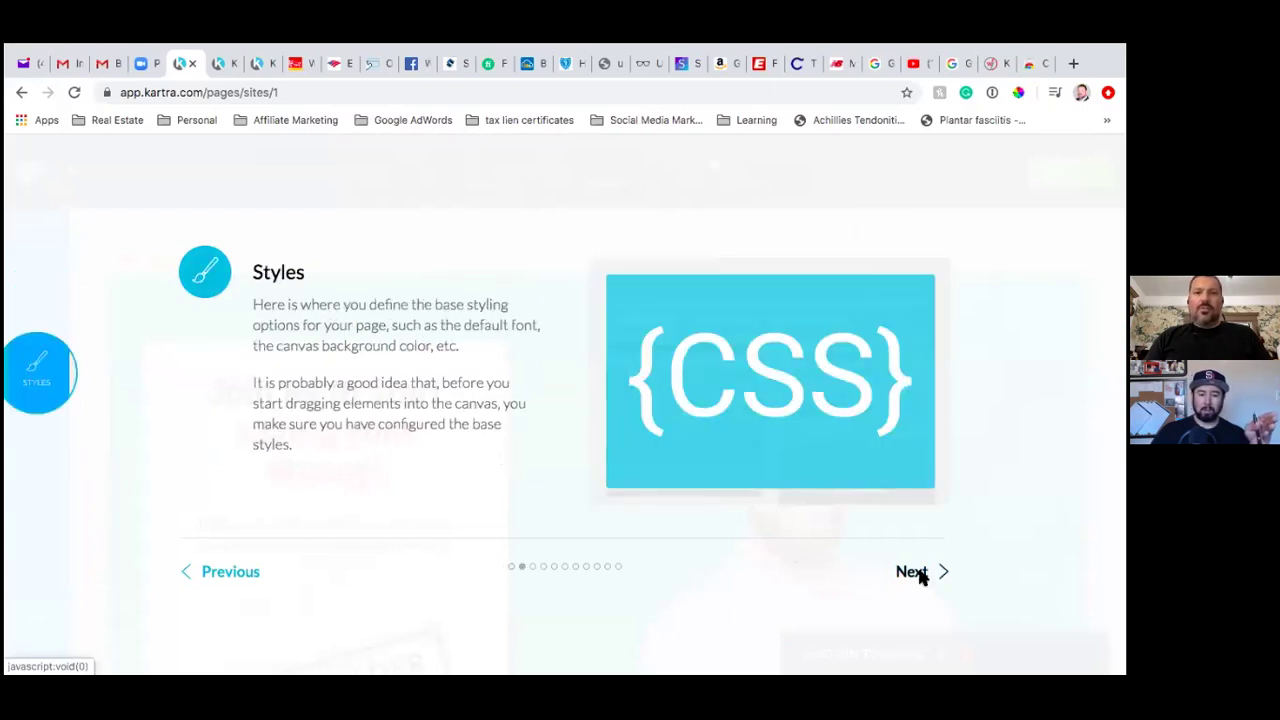
left_click(921, 579)
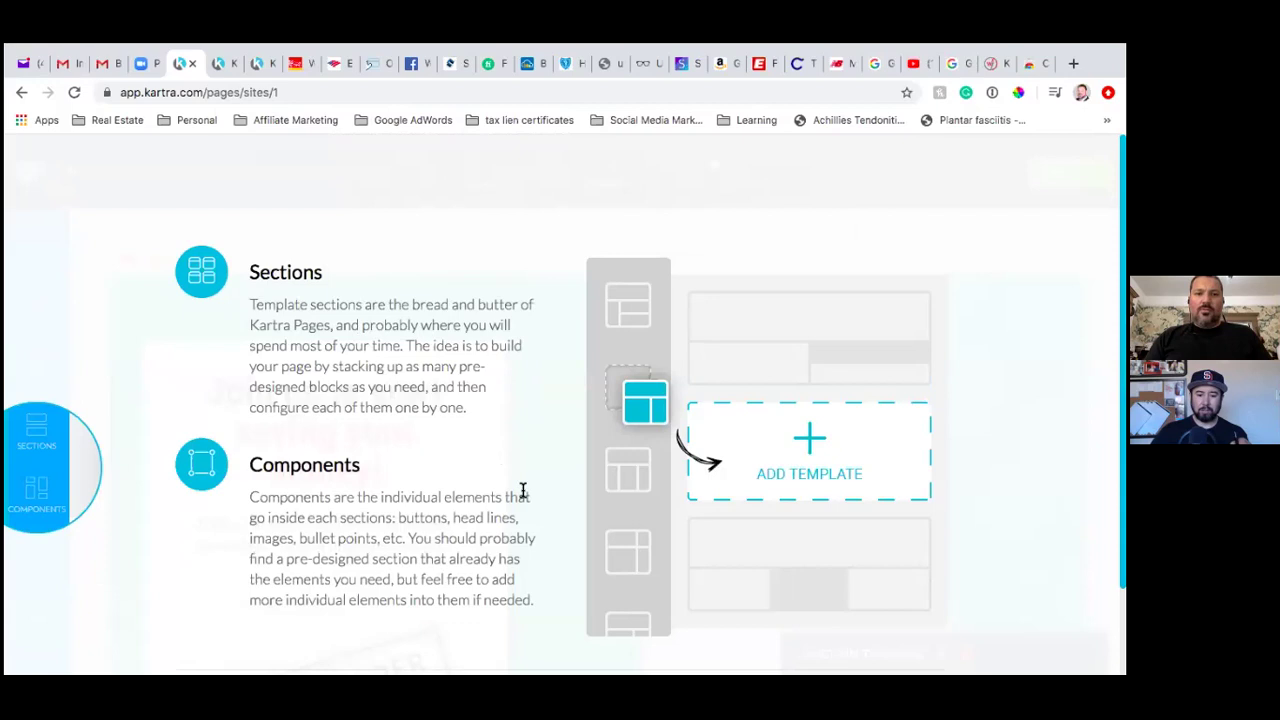
scroll(640, 505, "down", 2)
scroll(850, 470, "down", 1)
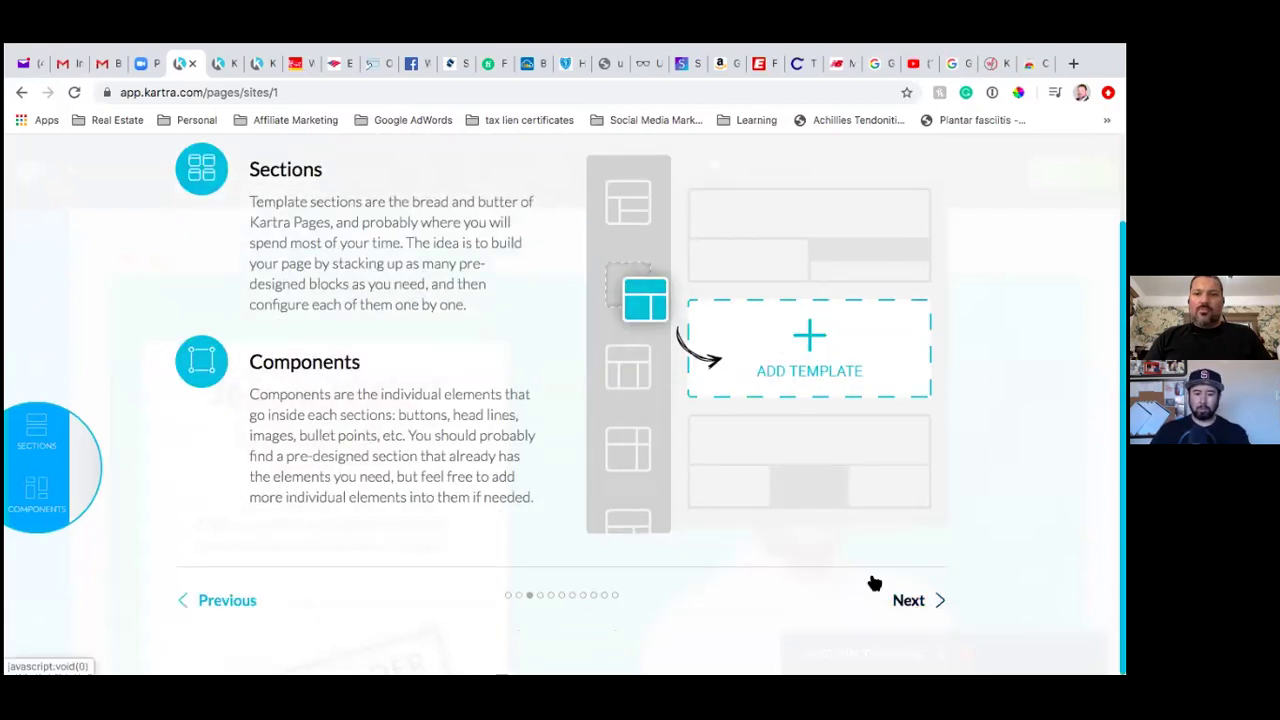
left_click(873, 583)
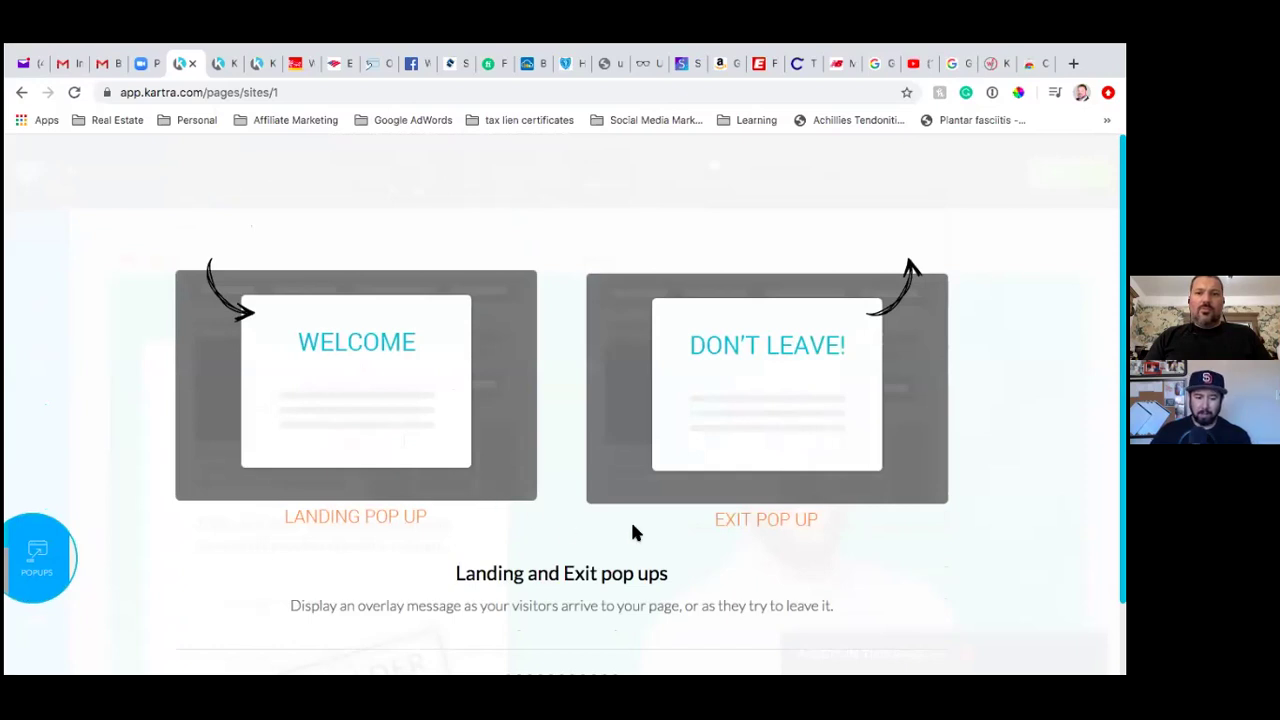
scroll(835, 472, "down", 2)
left_click(917, 606)
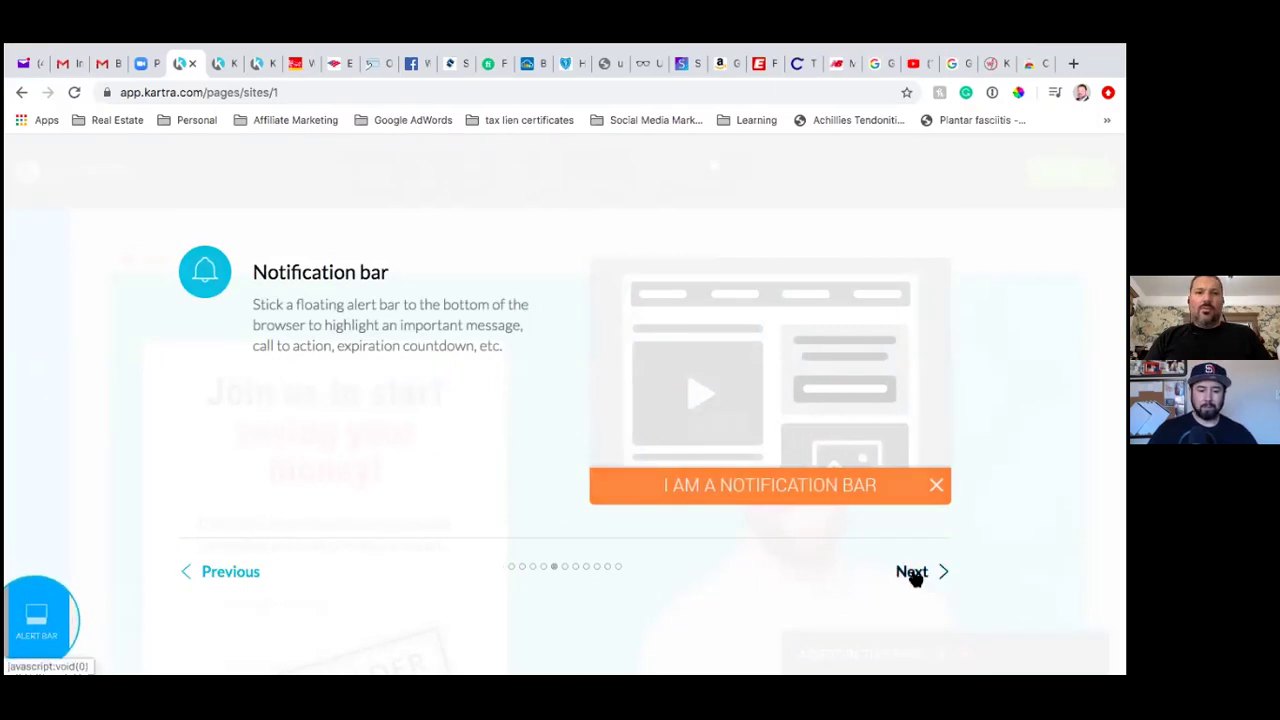
left_click(914, 571)
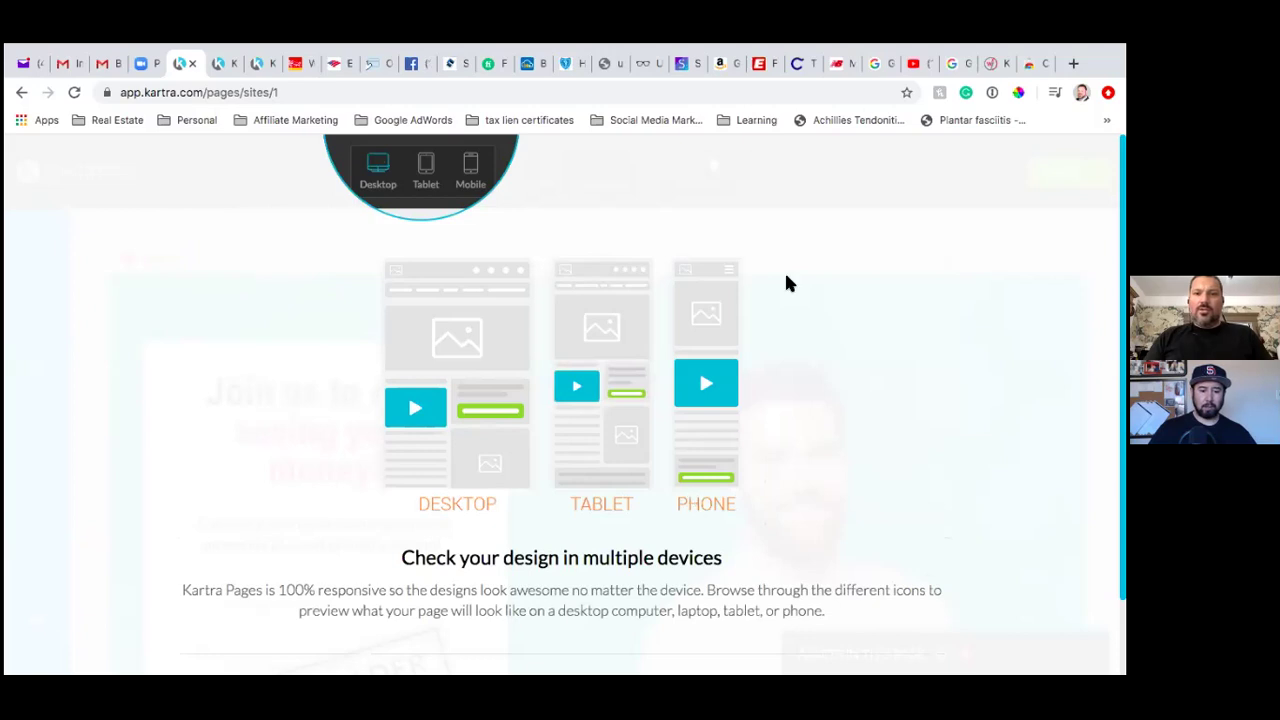
scroll(699, 366, "down", 2)
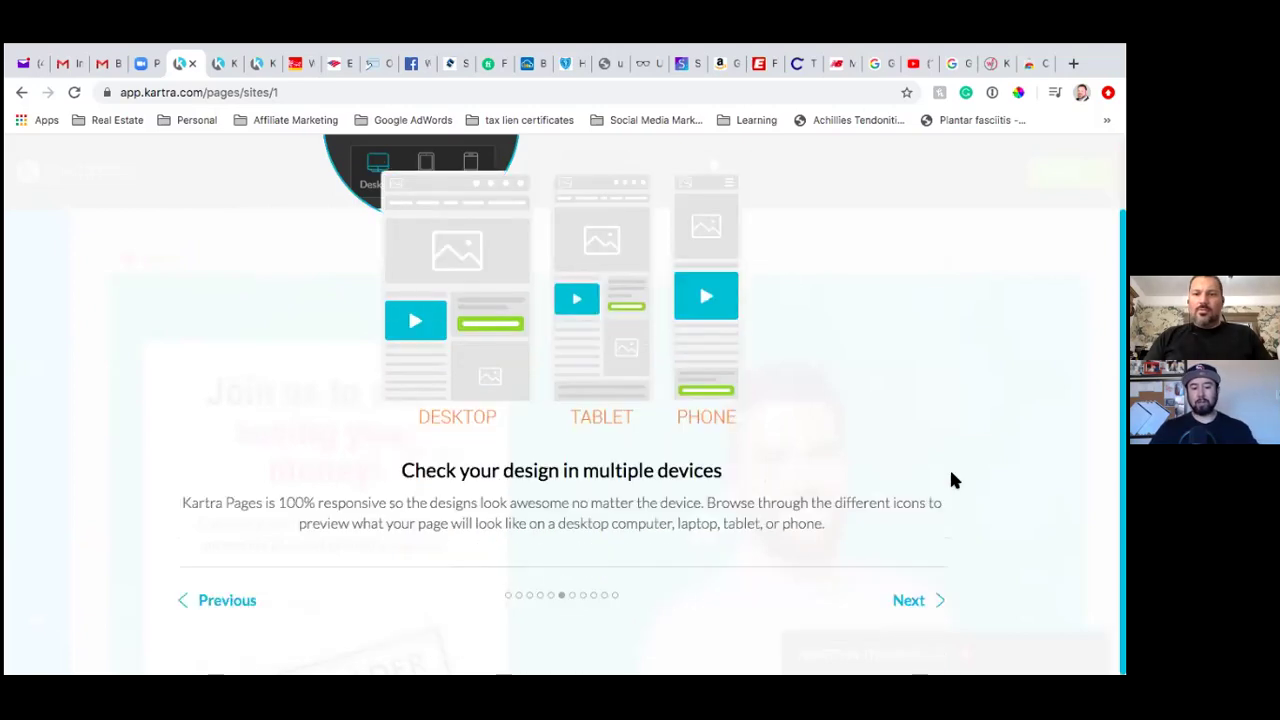
left_click(908, 600)
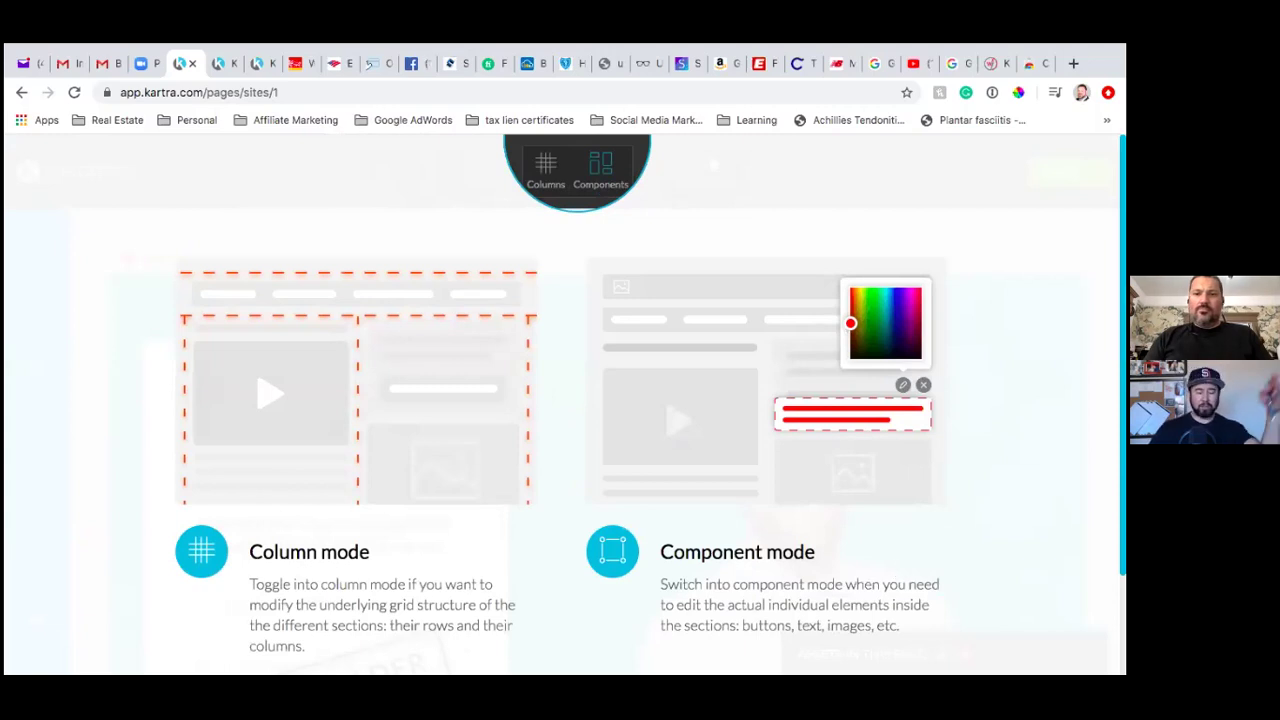
- Continue through column structure, Main menu, assets and full site steps to Tutorial complete
scroll(928, 543, "down", 3)
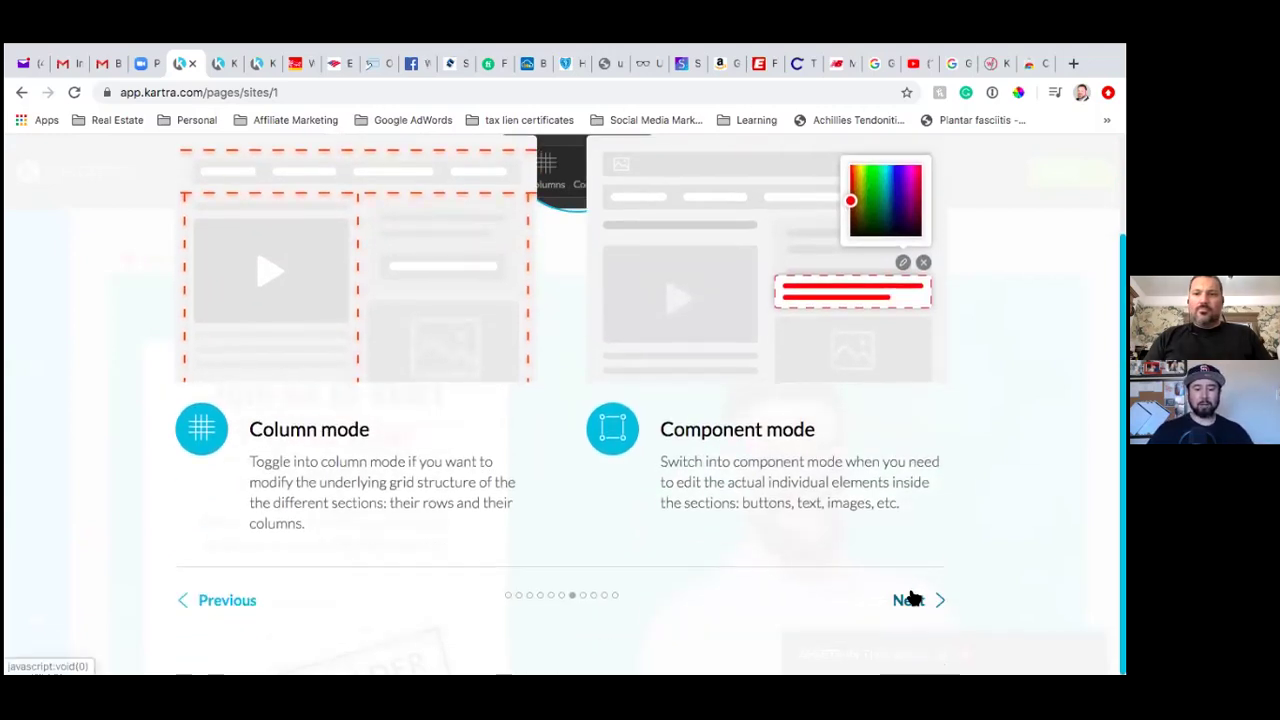
left_click(910, 598)
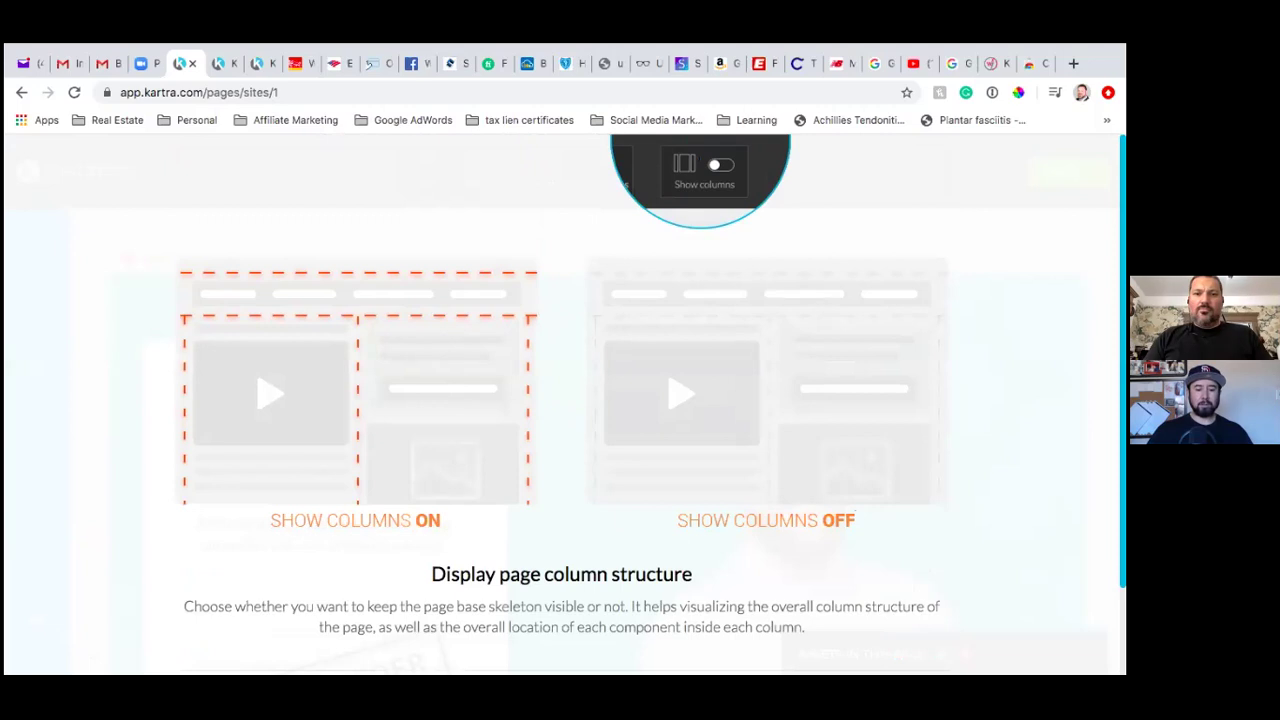
scroll(652, 405, "down", 3)
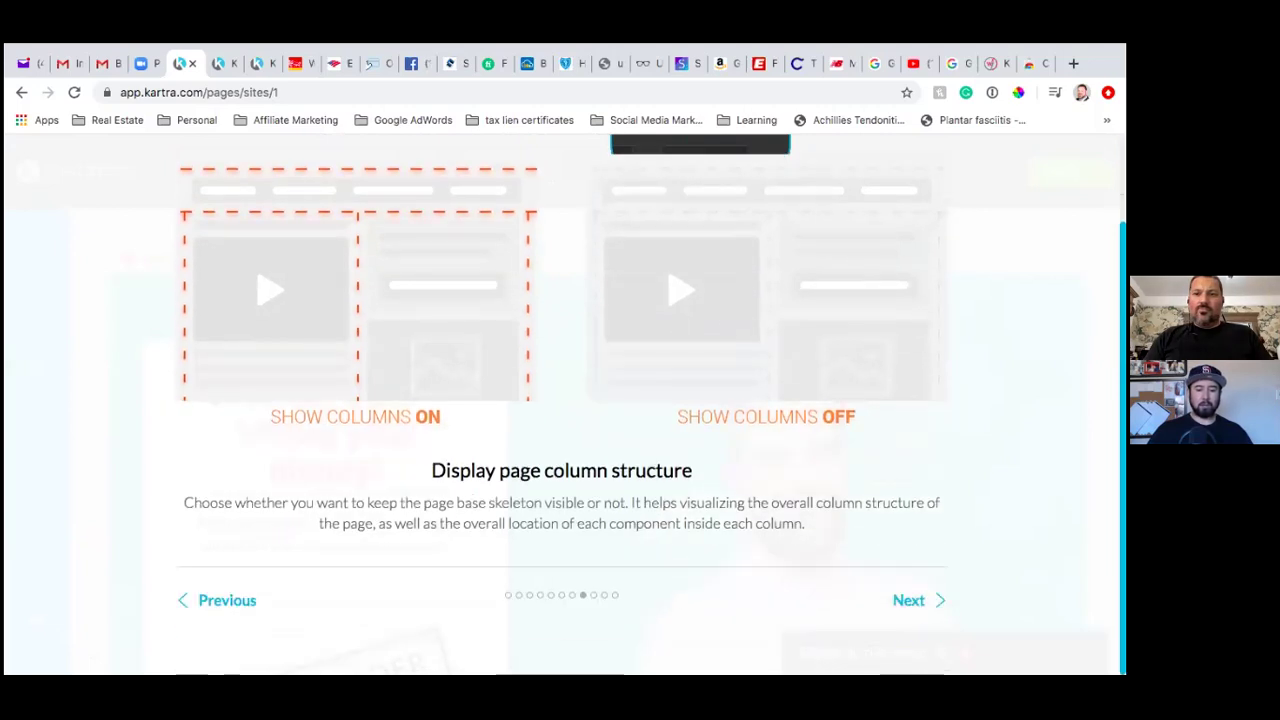
left_click(922, 605)
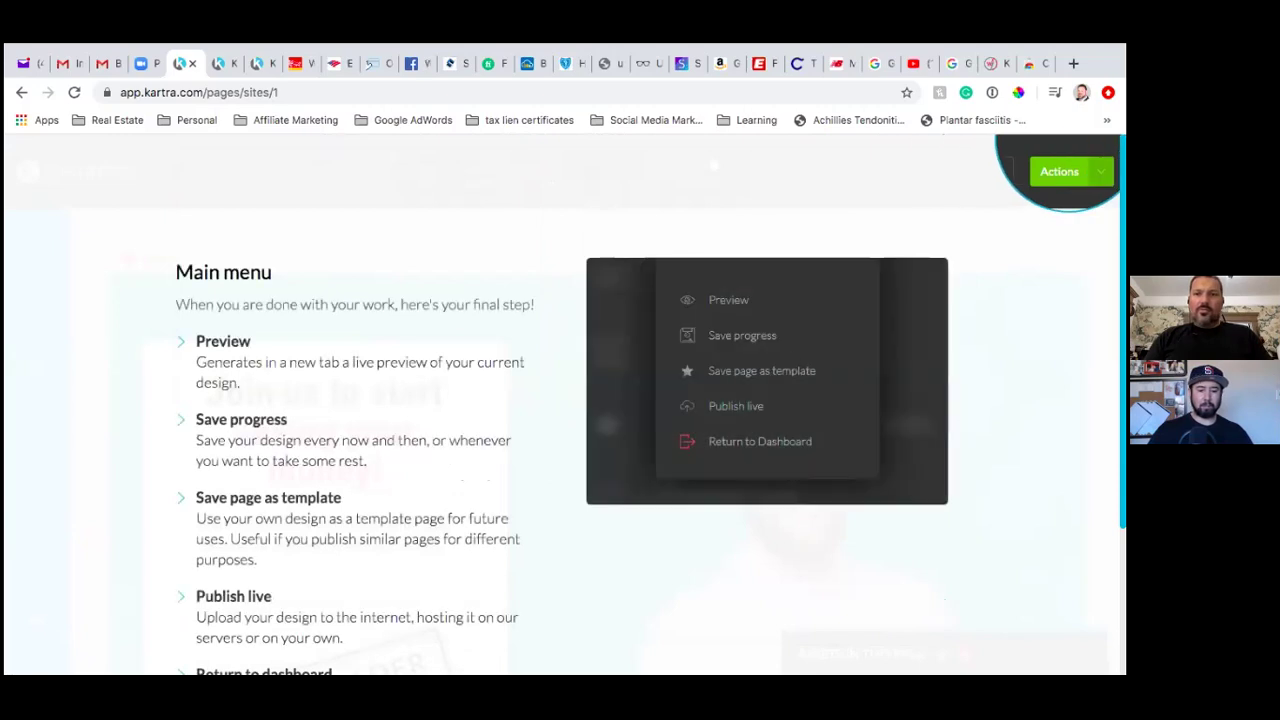
scroll(560, 400, "down", 5)
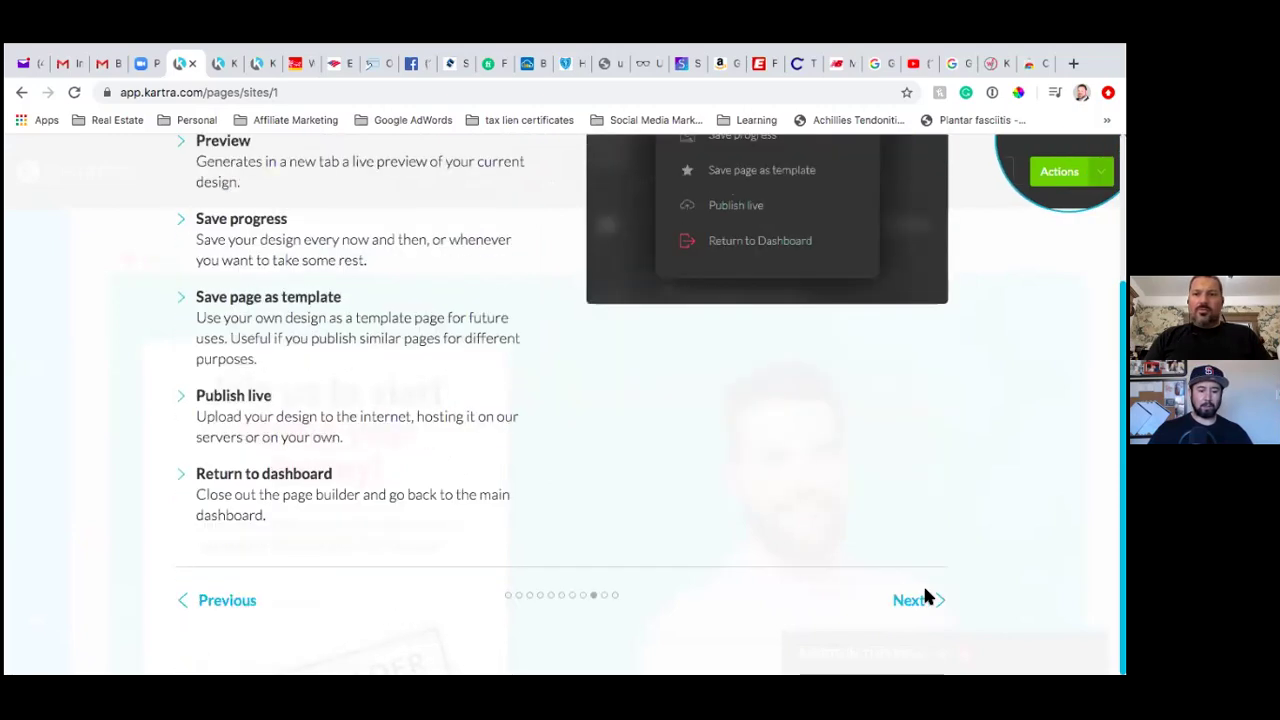
left_click(933, 595)
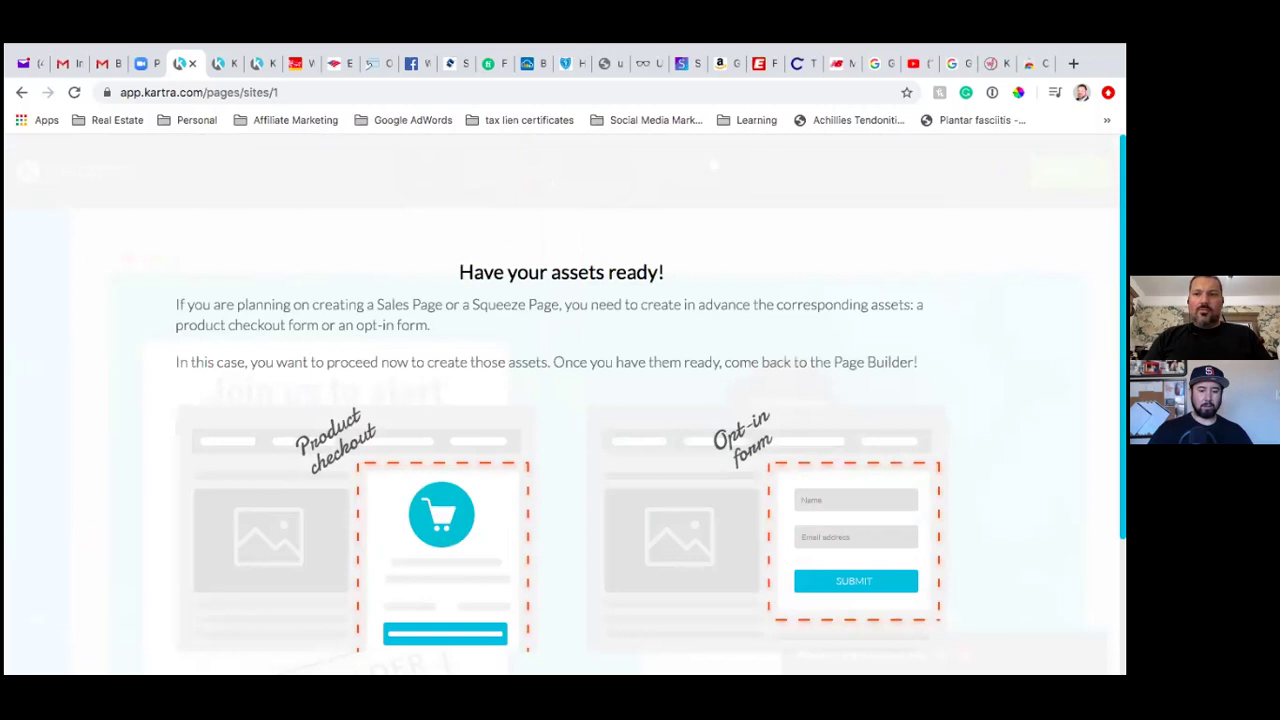
scroll(650, 400, "down", 4)
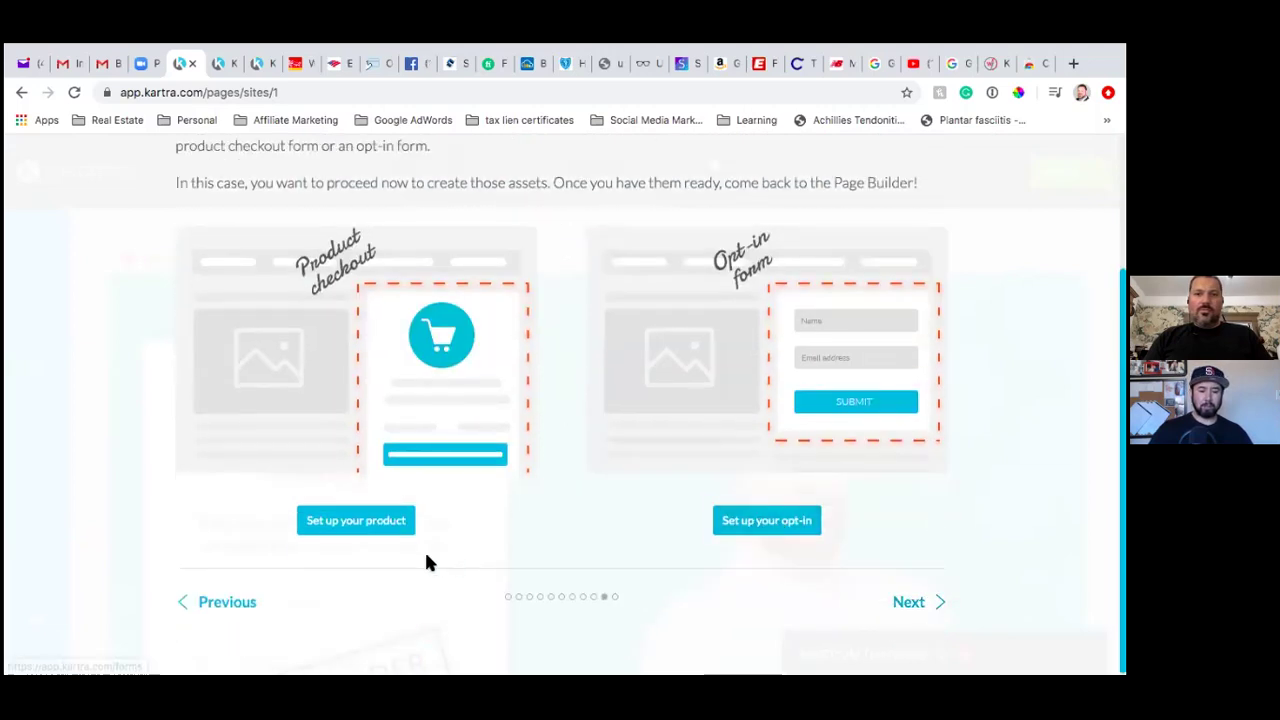
left_click(921, 601)
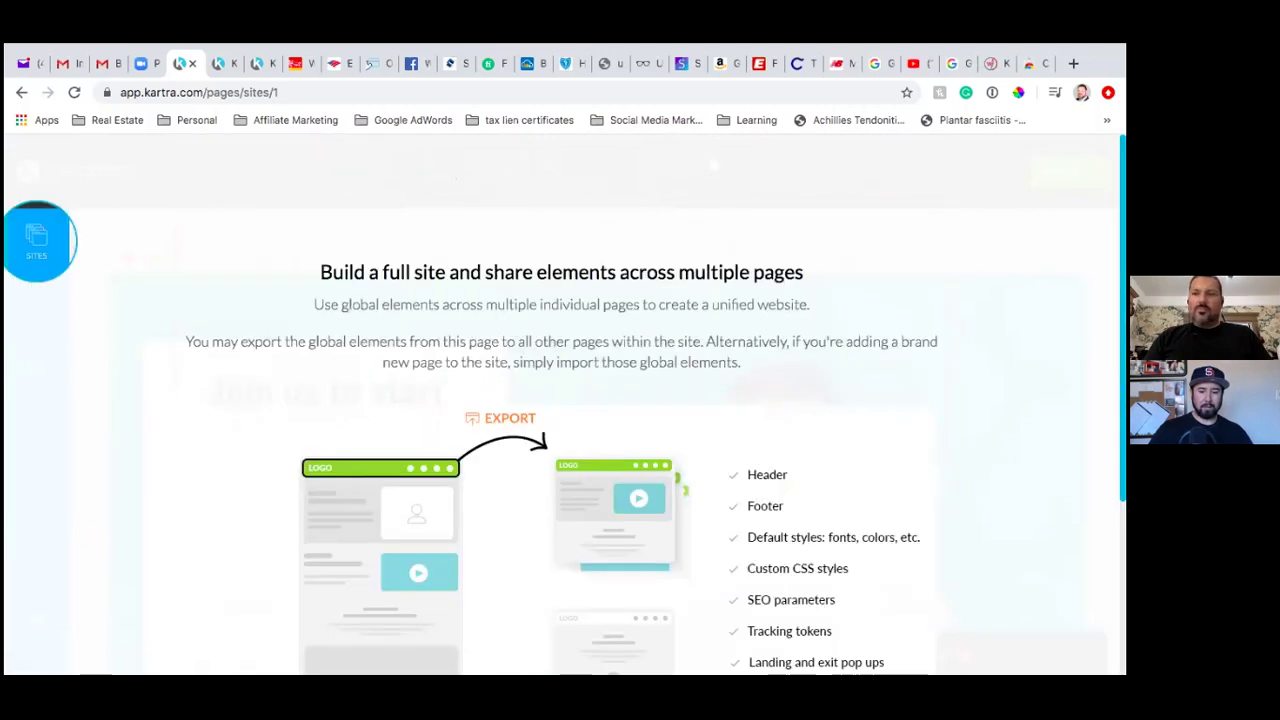
scroll(560, 400, "down", 3)
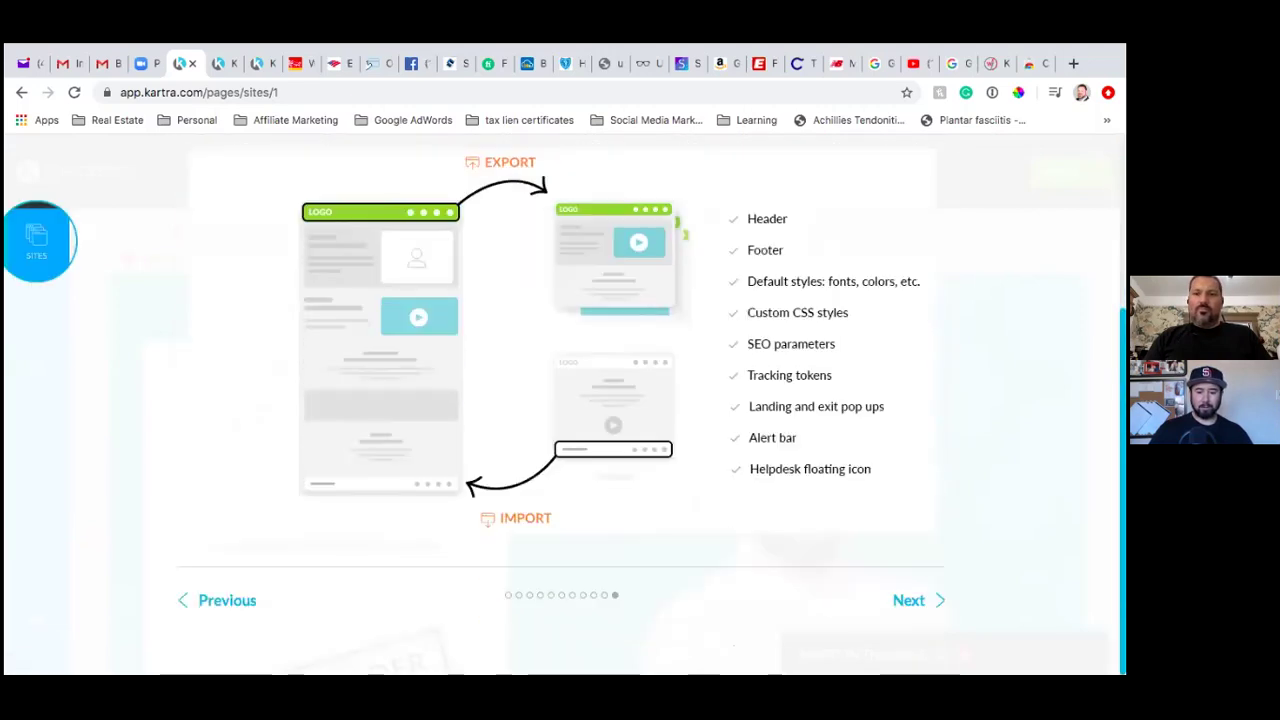
left_click(905, 601)
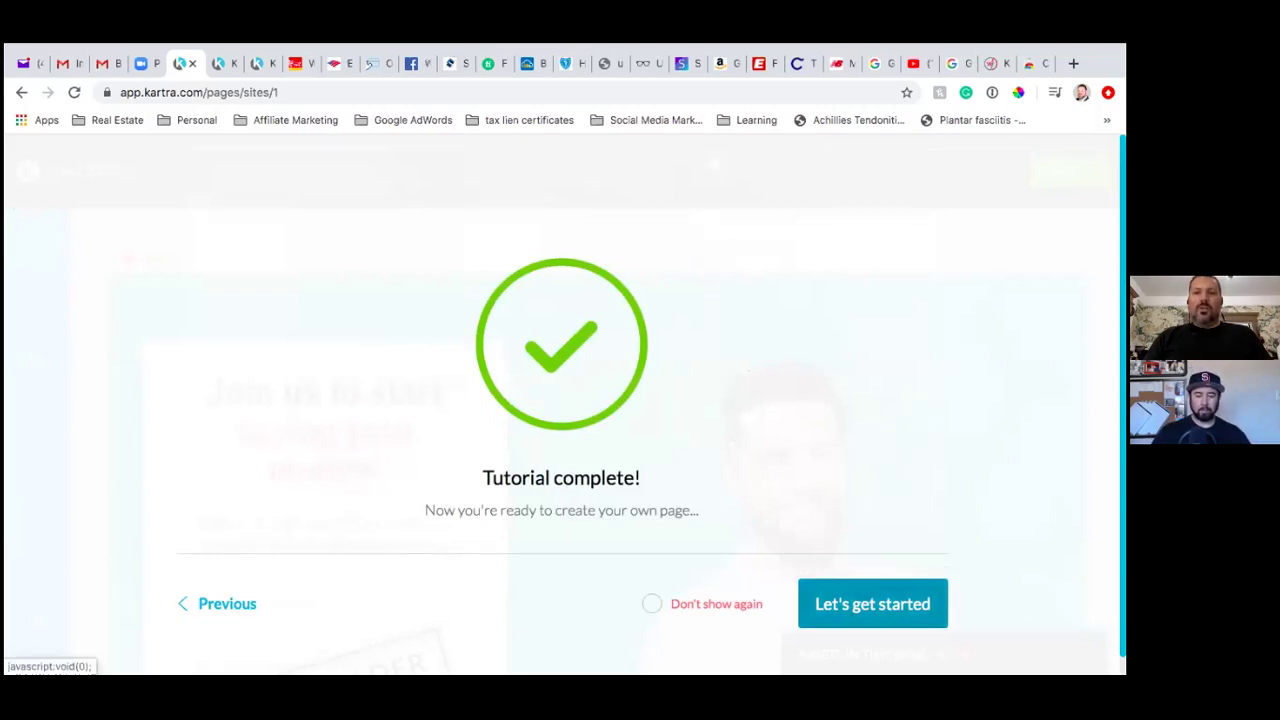
- Close the tutorial and scroll down to the pink LEARN MORE button's Edit style handle
left_click(883, 590)
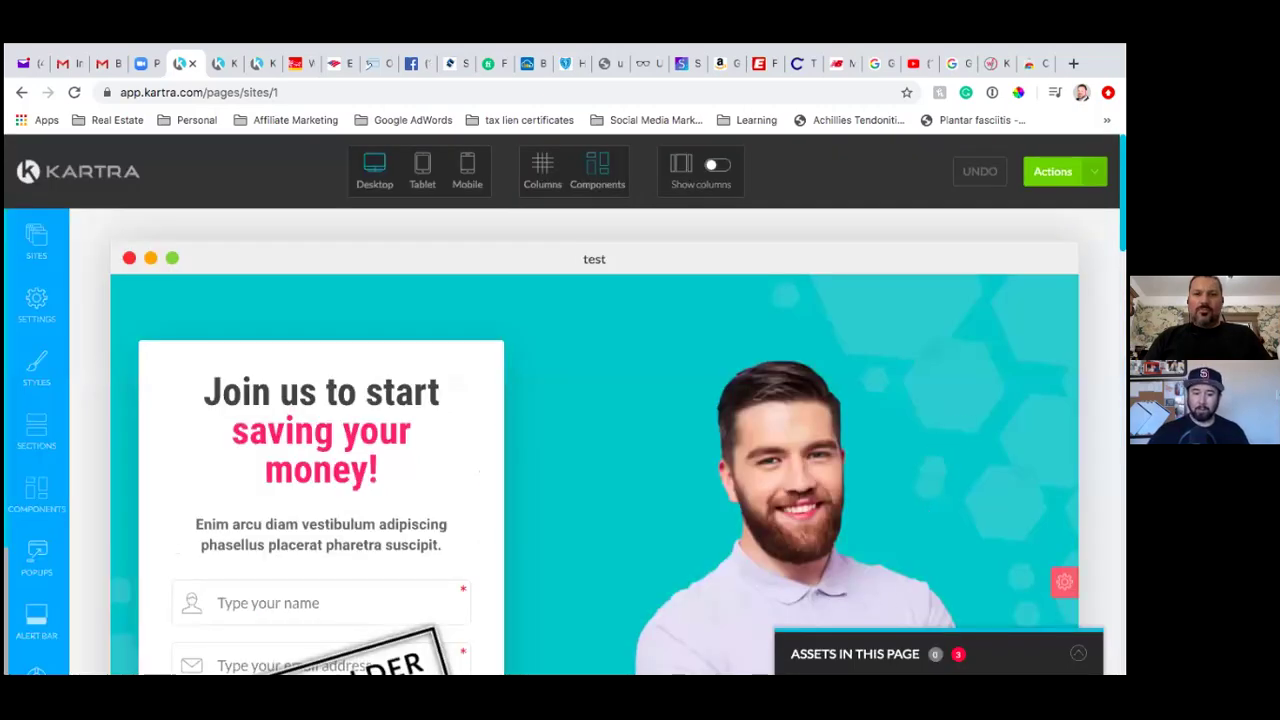
mouse_move(945, 378)
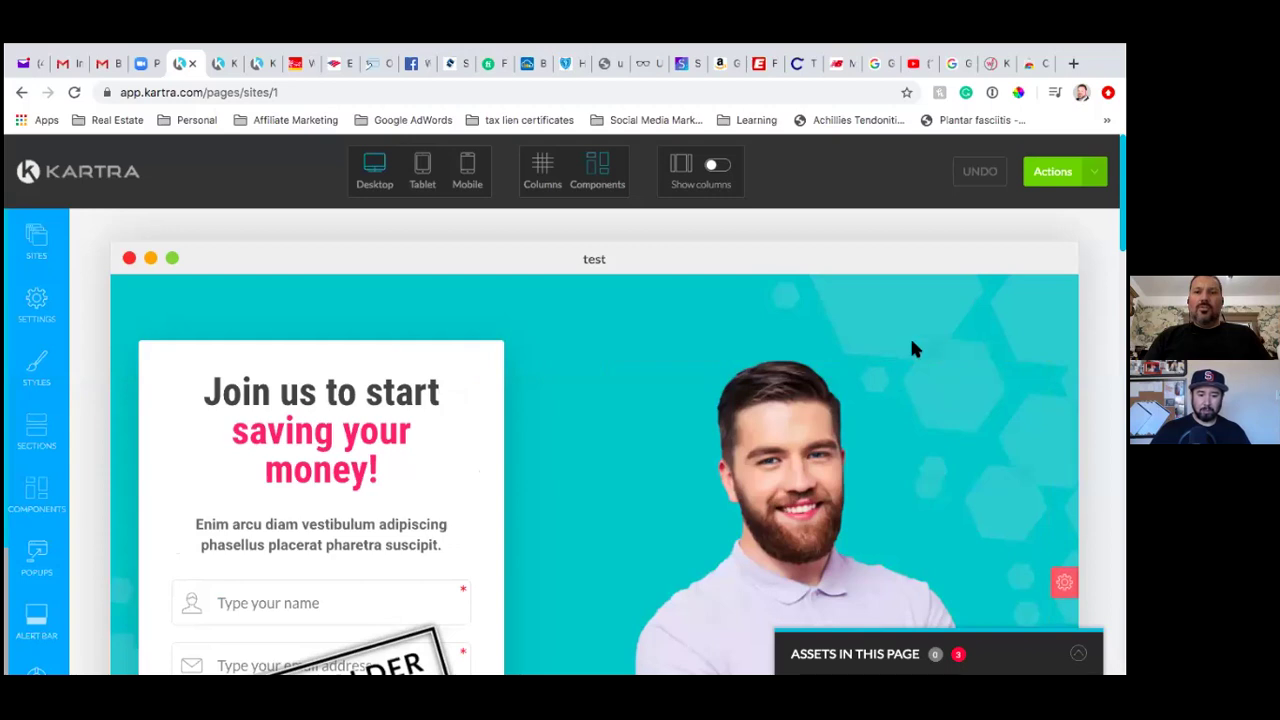
scroll(594, 442, "down", 5)
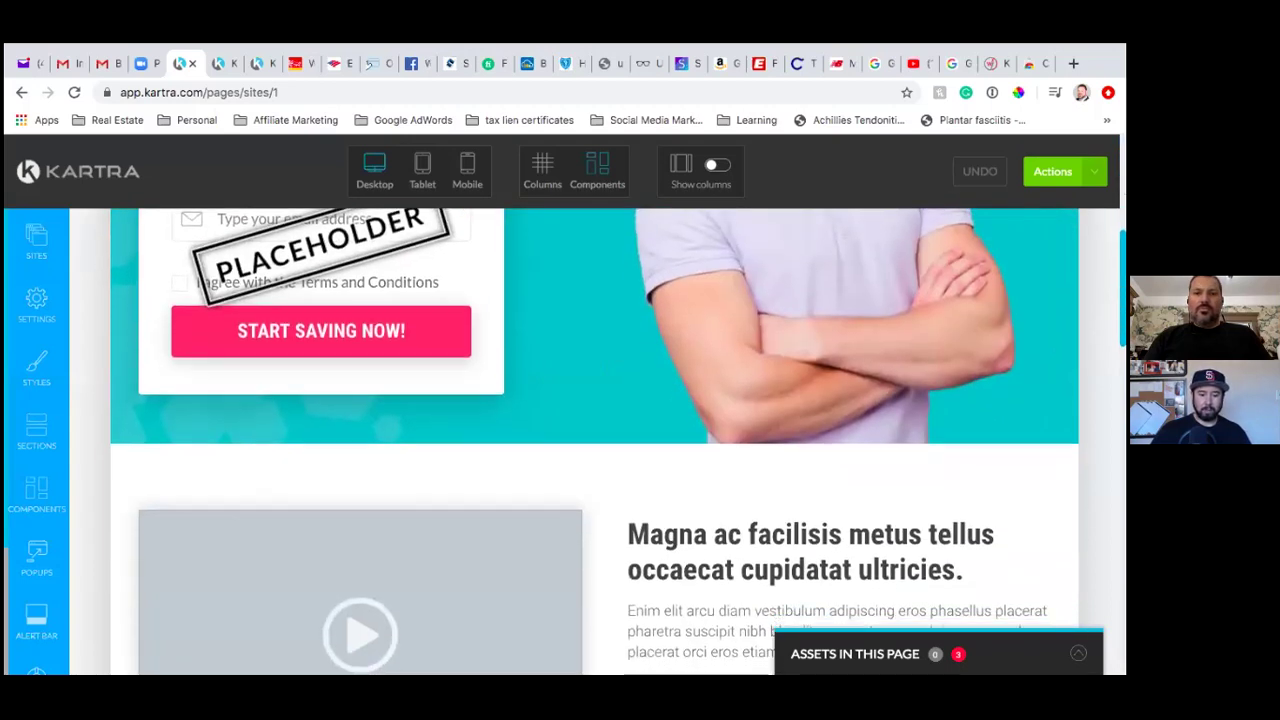
scroll(595, 442, "down", 3)
scroll(594, 442, "down", 2)
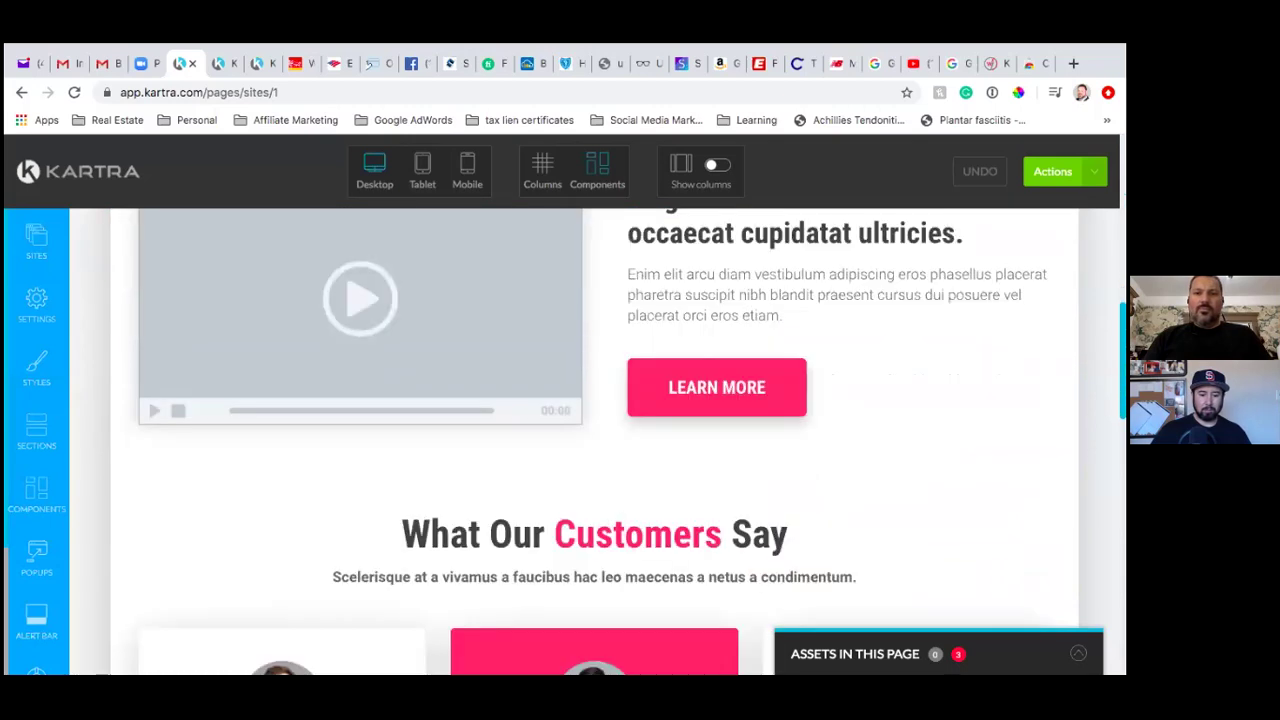
mouse_move(771, 409)
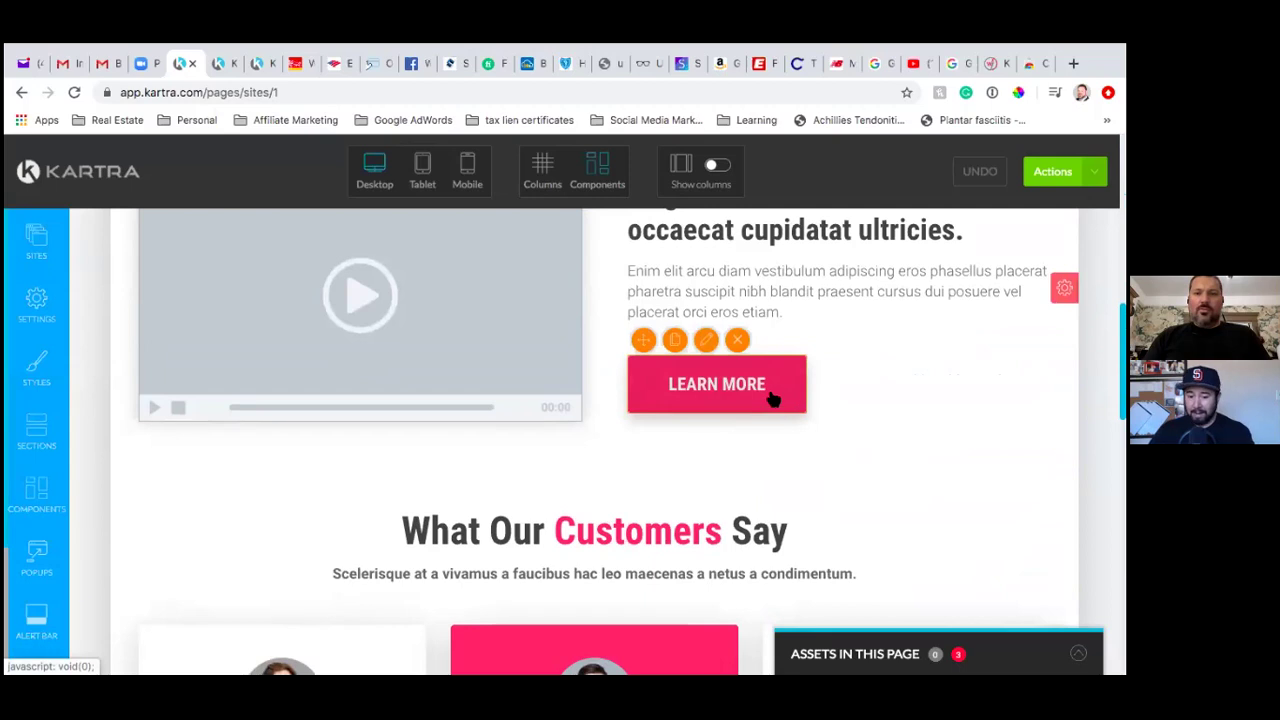
left_click(707, 343)
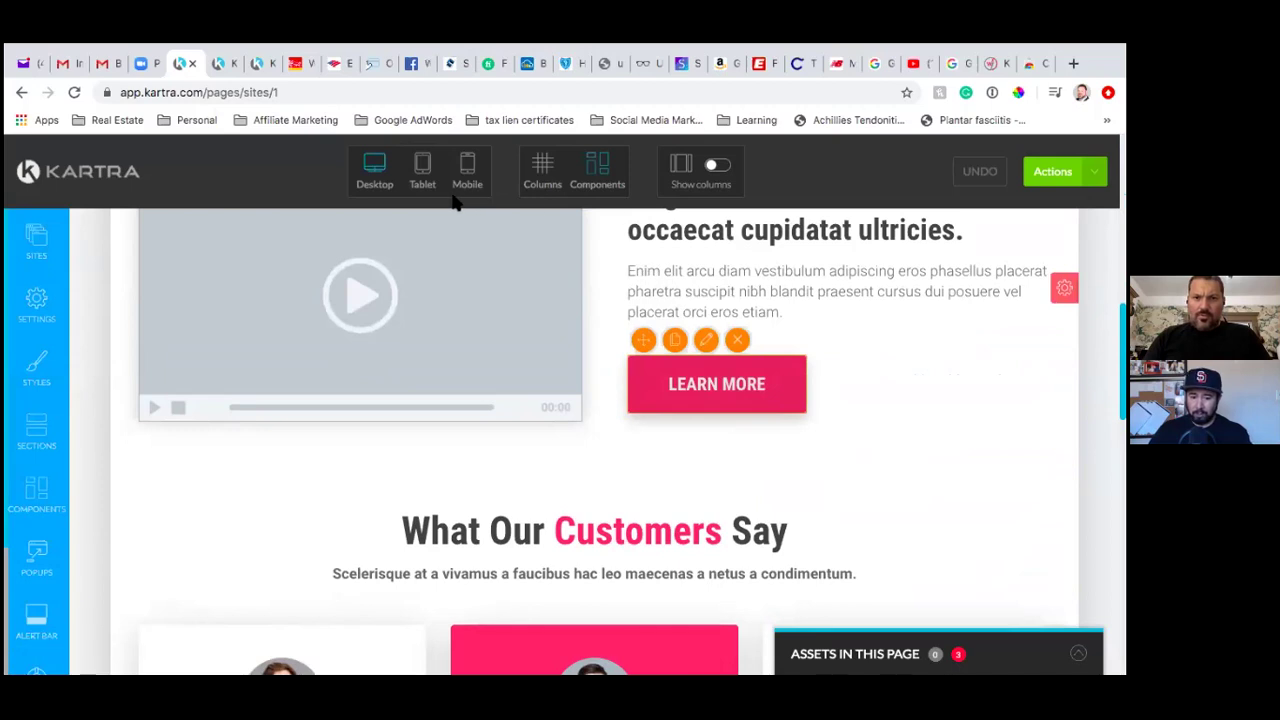
- Open the LEARN MORE button's style settings and select its Background Color value
left_click(675, 343)
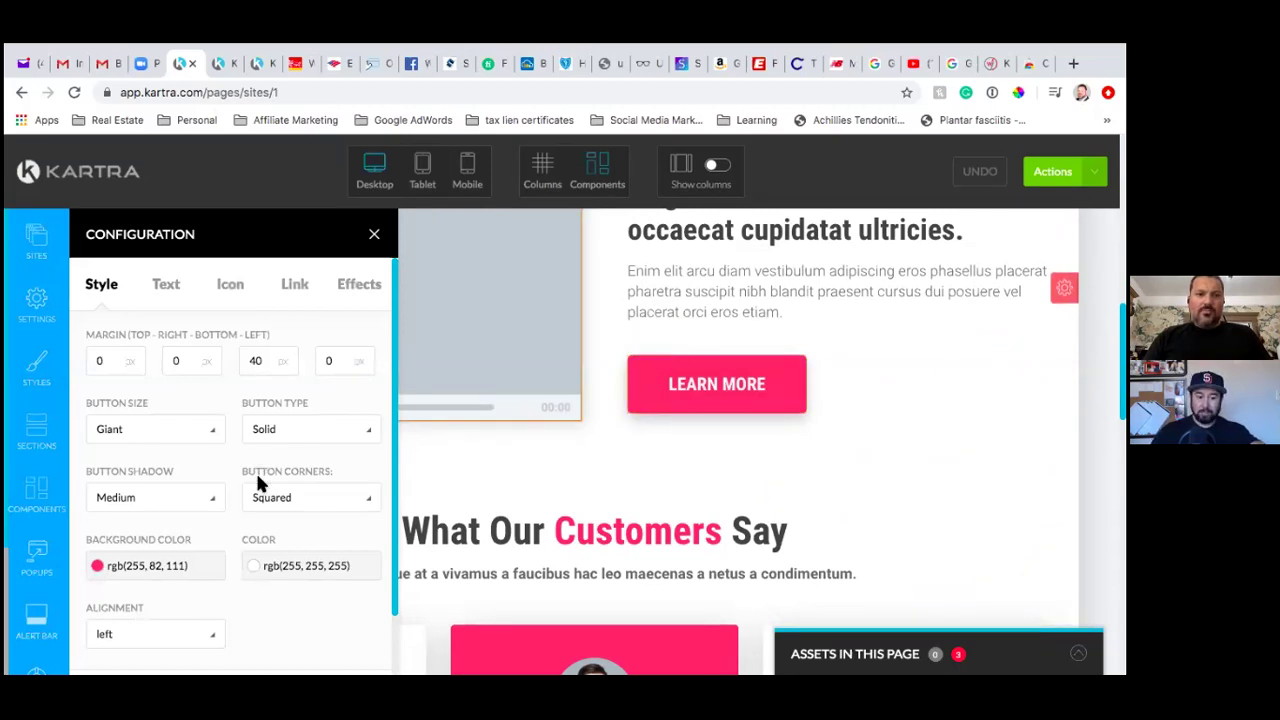
scroll(252, 484, "down", 1)
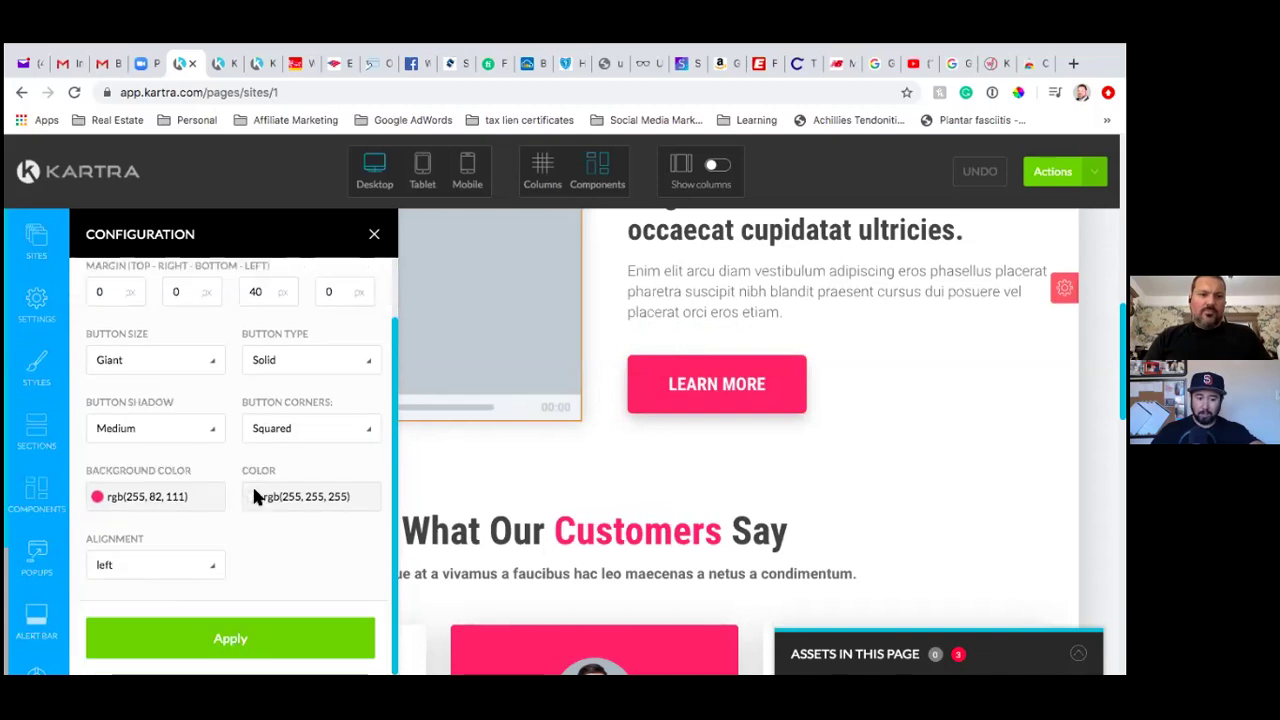
left_click(185, 507)
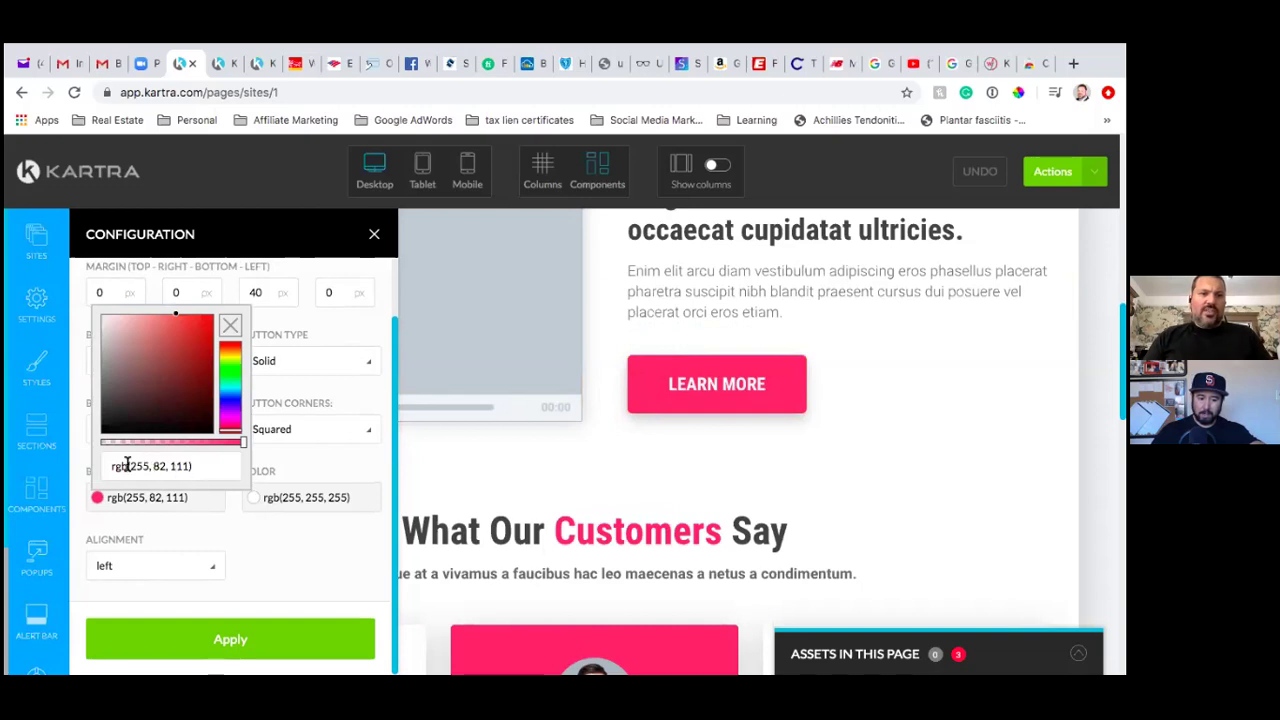
left_click_drag(186, 466, 69, 471)
left_click(69, 471)
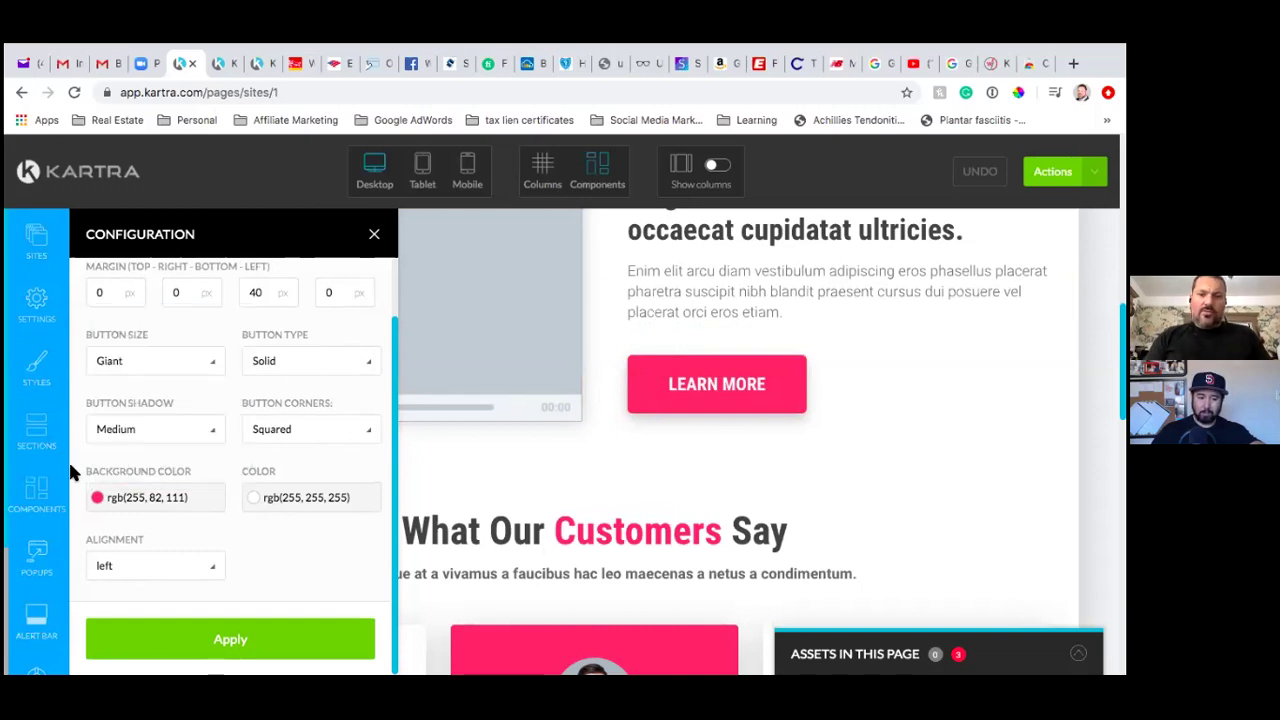
left_click(157, 497)
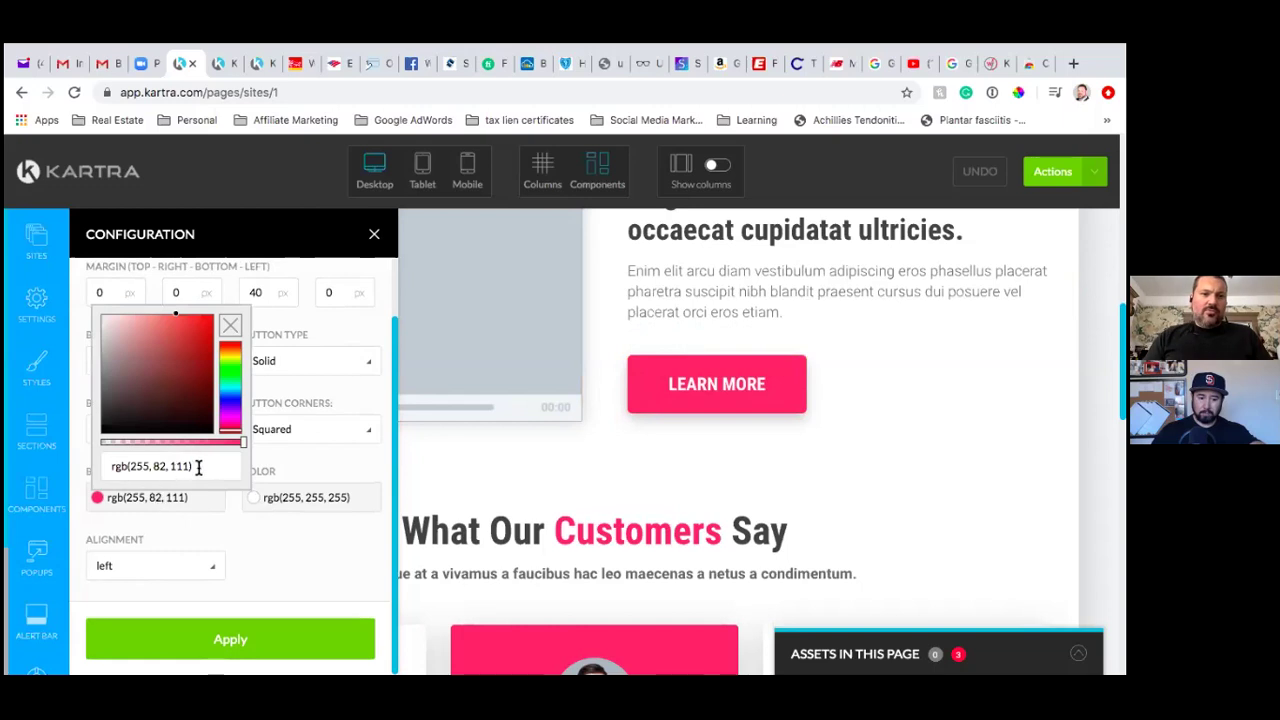
left_click_drag(194, 466, 76, 471)
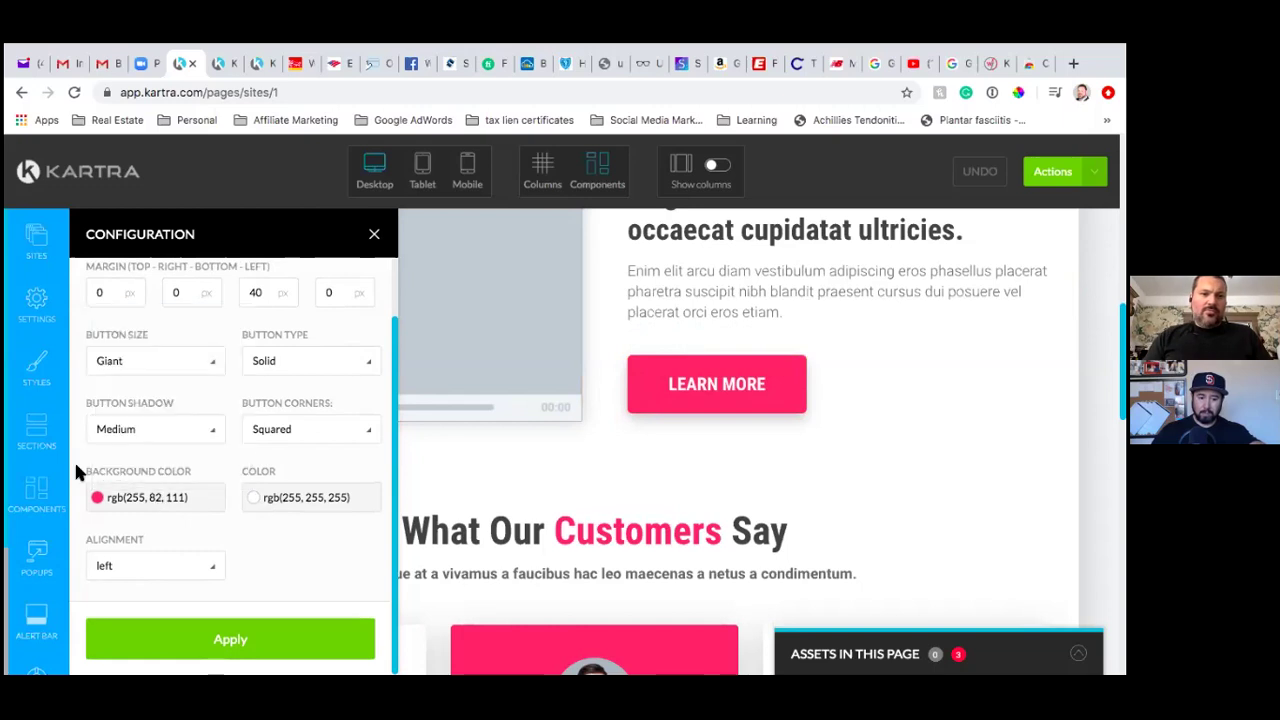
left_click(194, 500)
left_click_drag(188, 466, 118, 462)
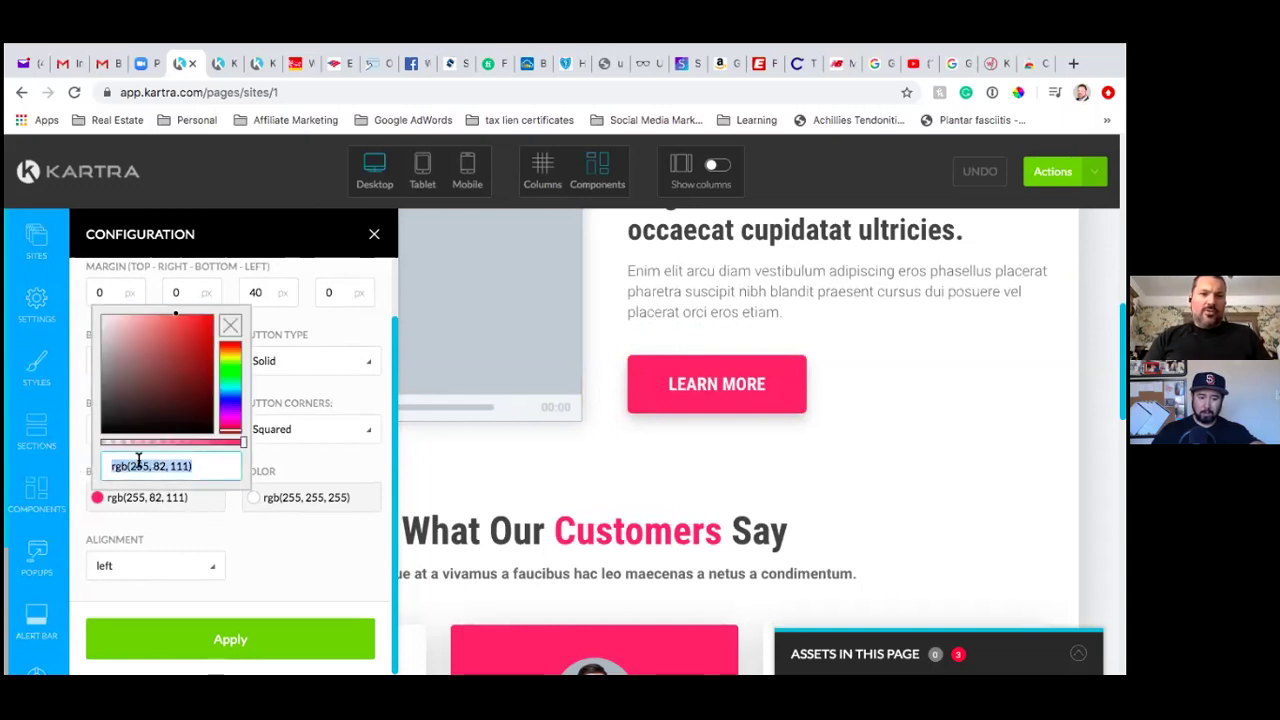
- Paste rgb(85, 188, 194) as the button background and apply the teal color
right_click(150, 465)
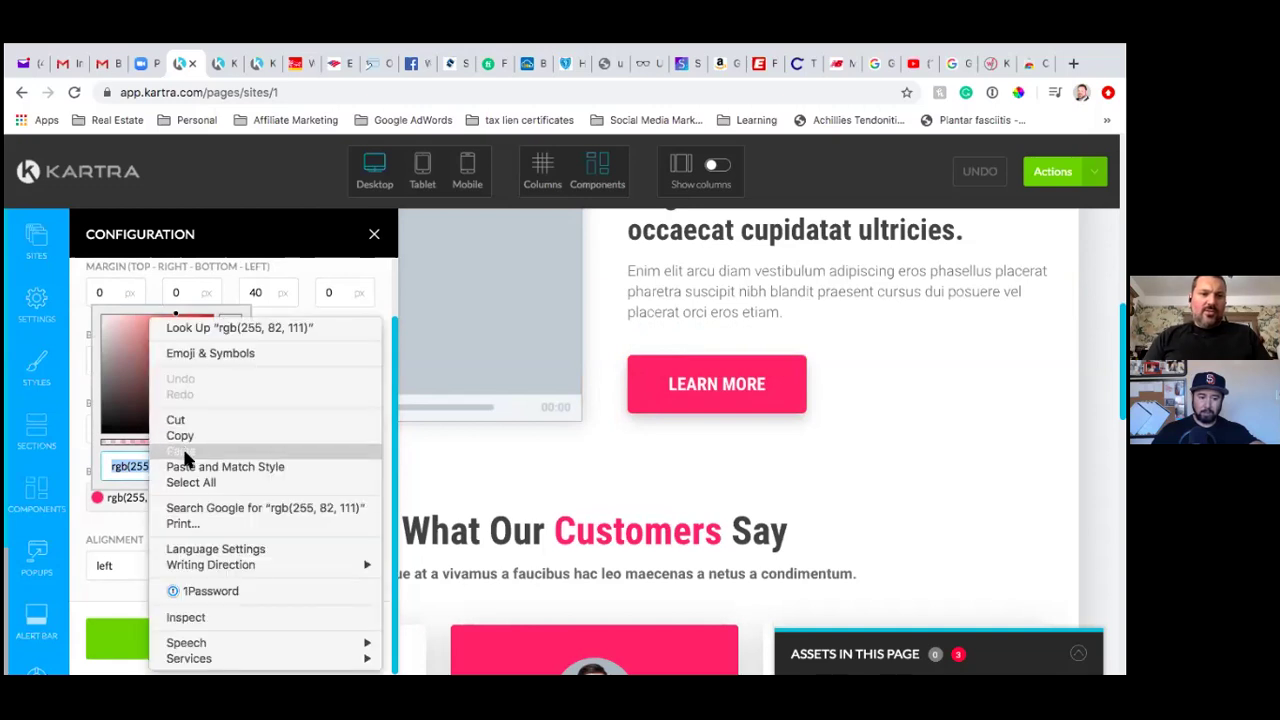
left_click(184, 452)
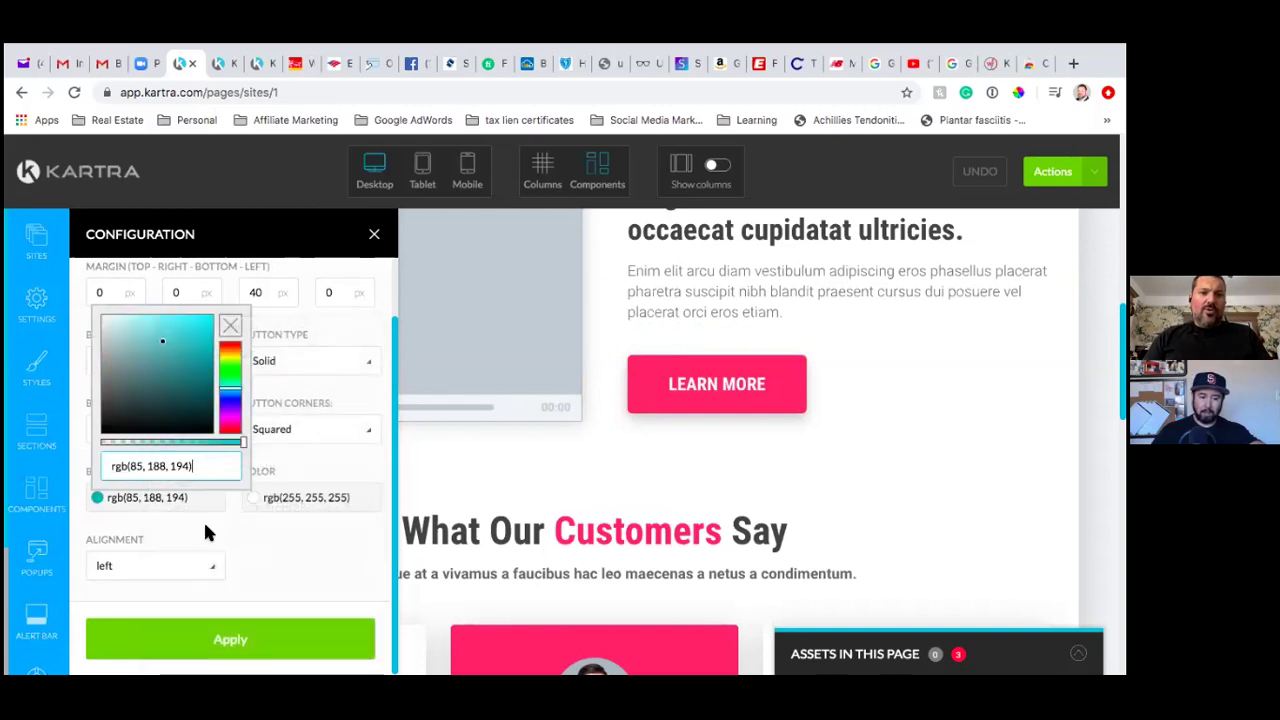
left_click(218, 636)
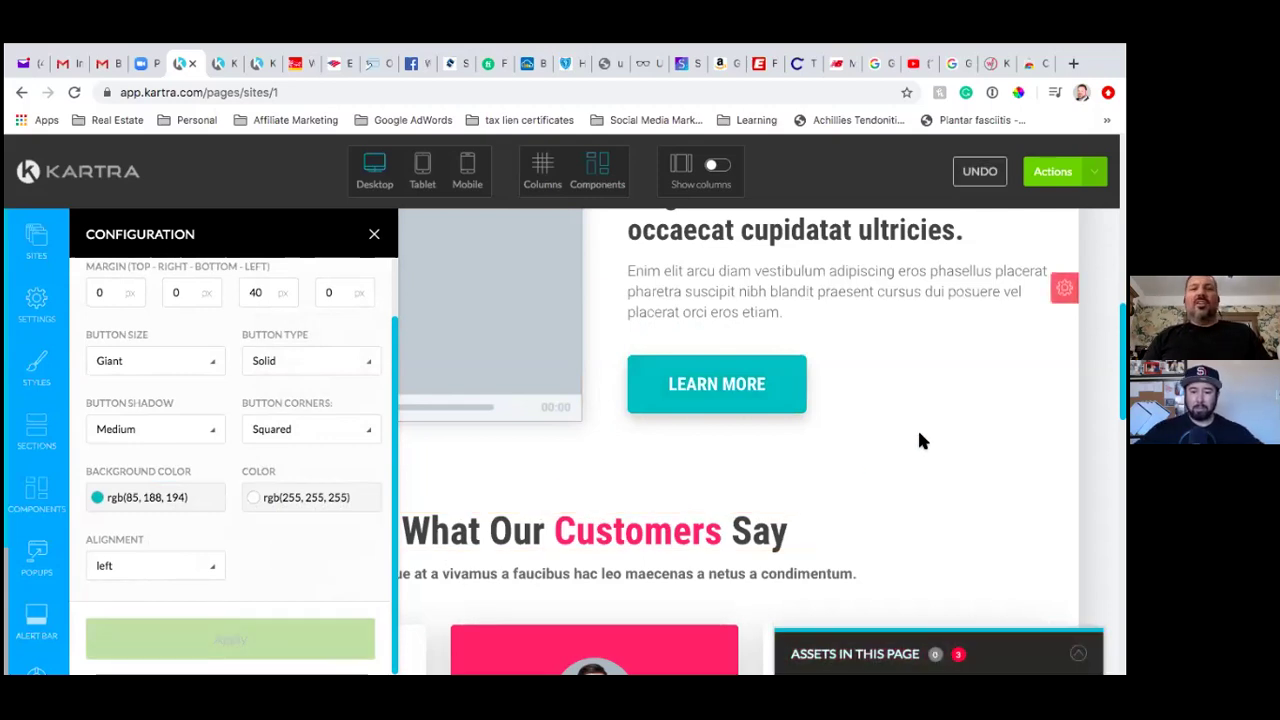
left_click(222, 641)
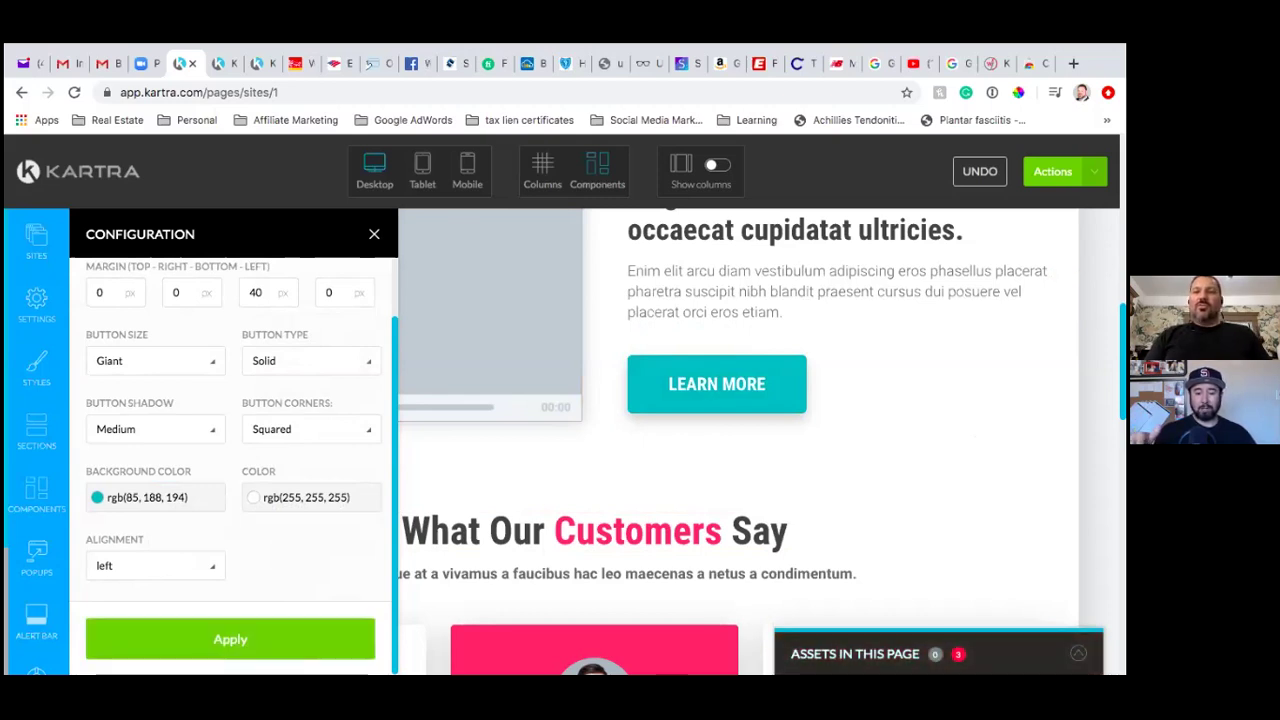
scroll(900, 395, "up", 8)
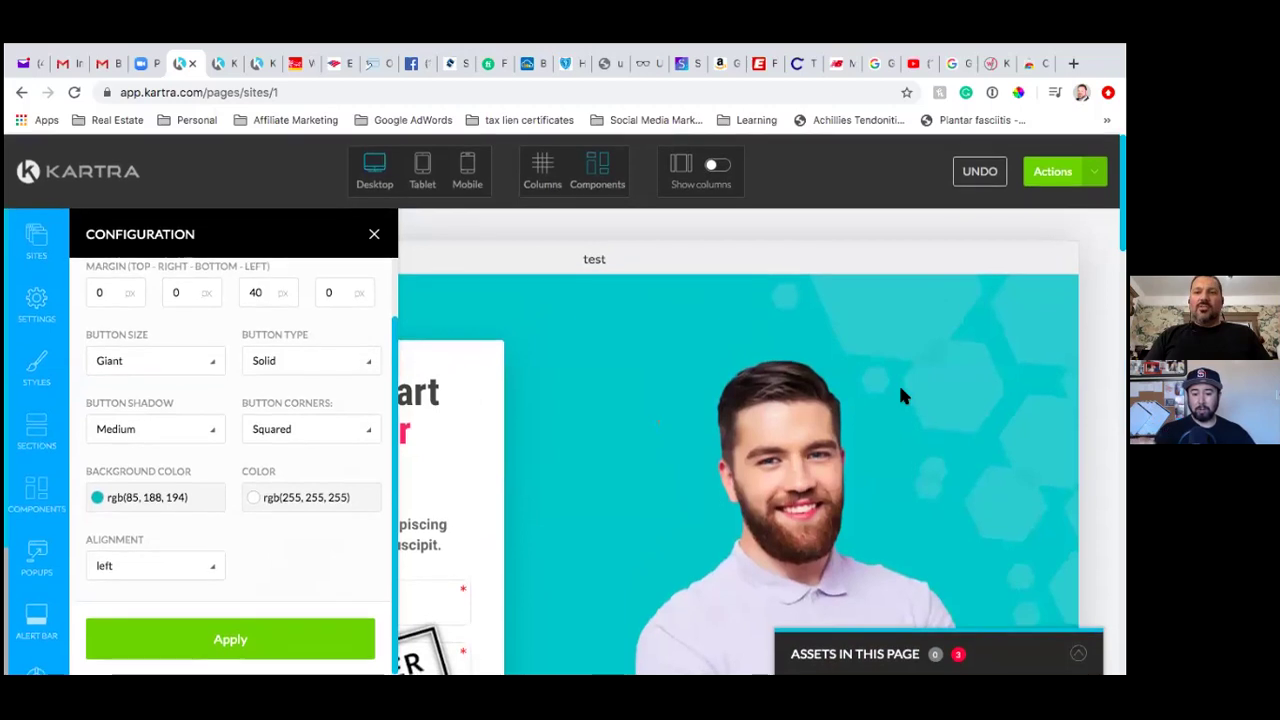
scroll(900, 395, "down", 3)
scroll(900, 395, "down", 4)
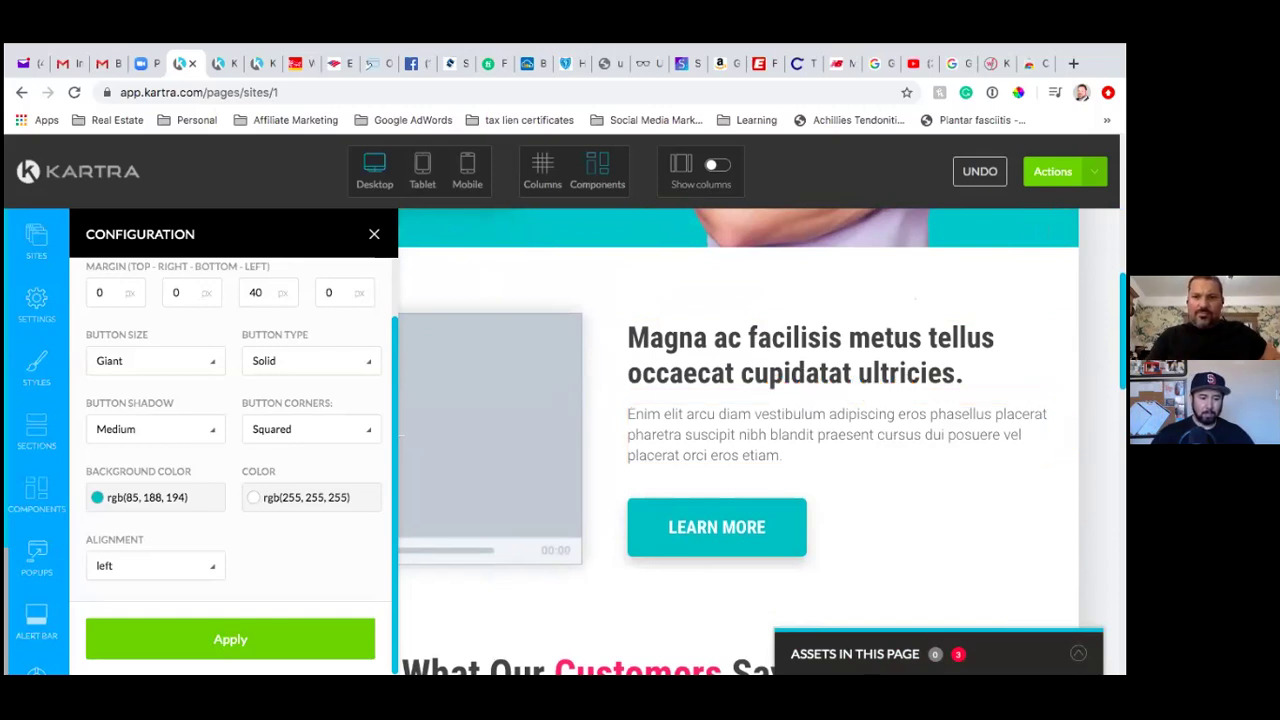
scroll(703, 383, "up", 3)
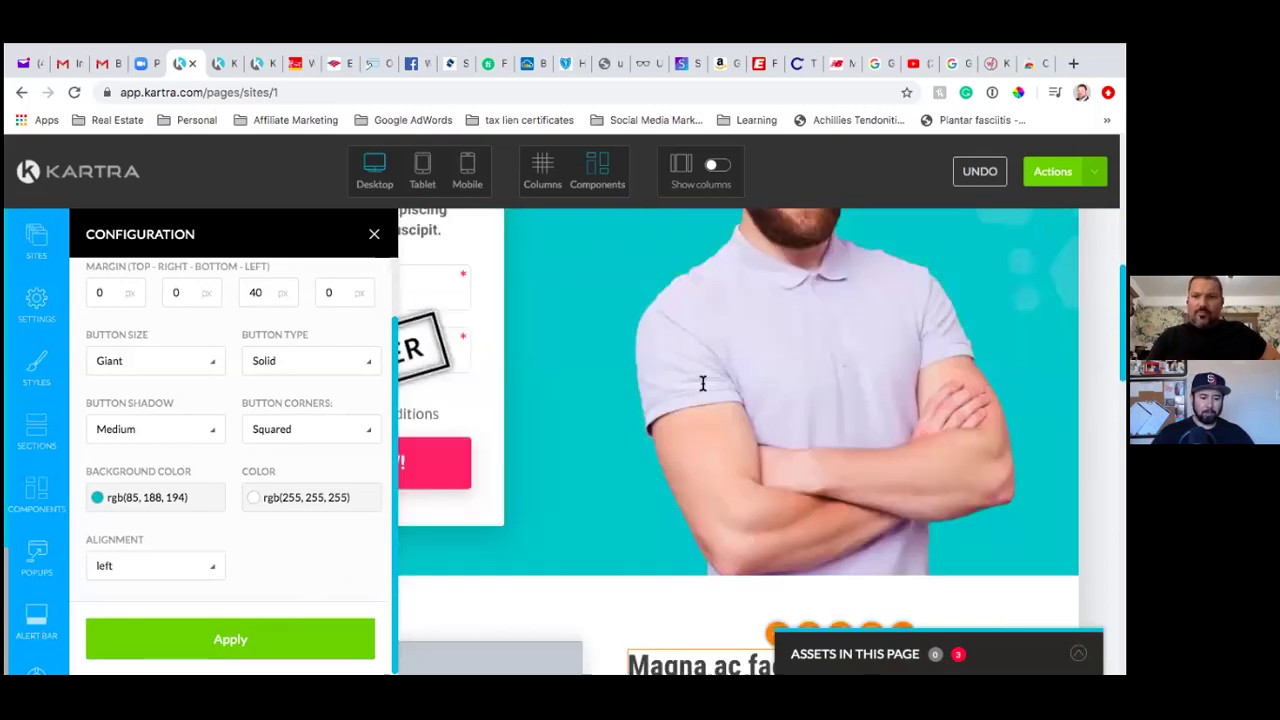
scroll(703, 383, "up", 4)
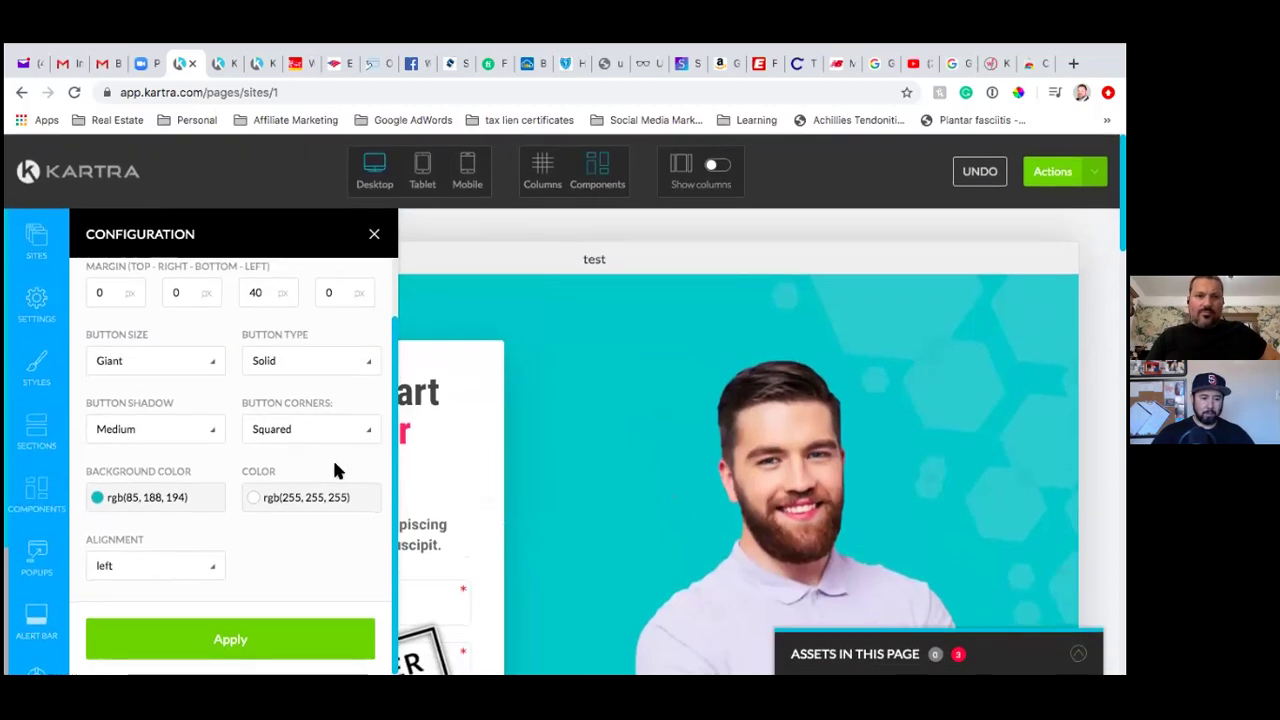
scroll(275, 490, "up", 2)
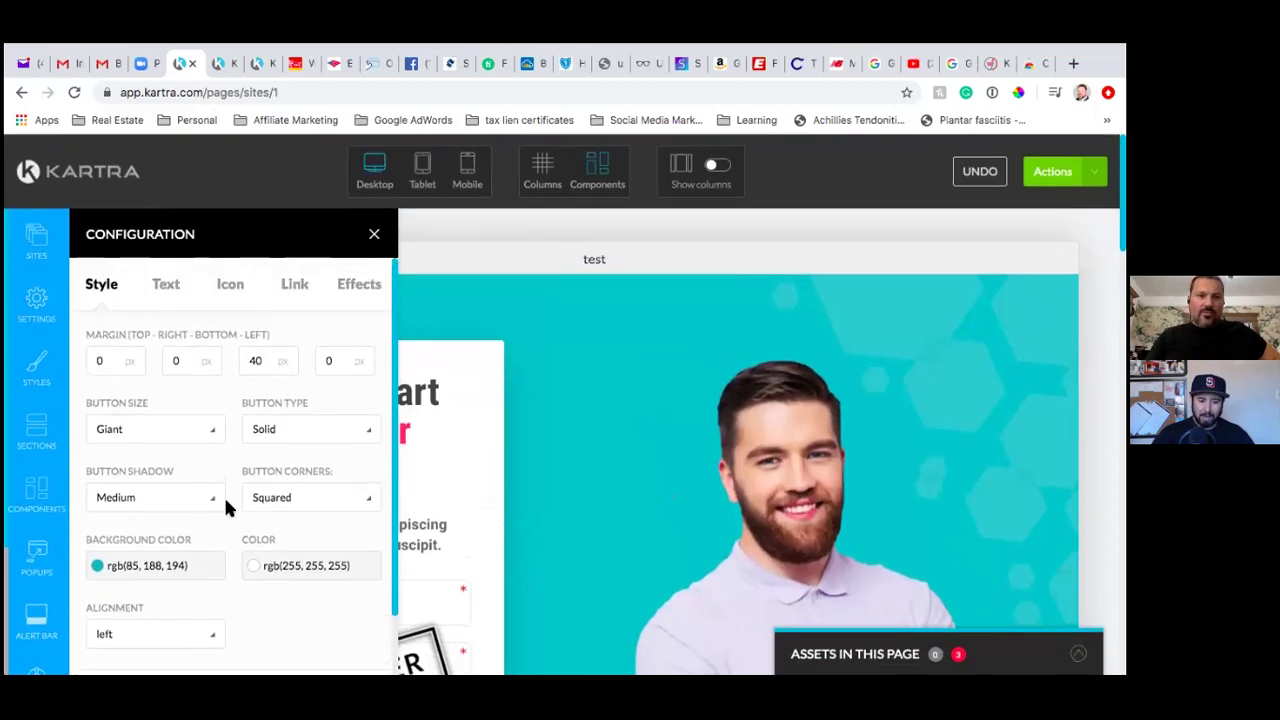
- Turn on Display icon for the LEARN MORE button and apply the 'glass' icon
left_click(170, 287)
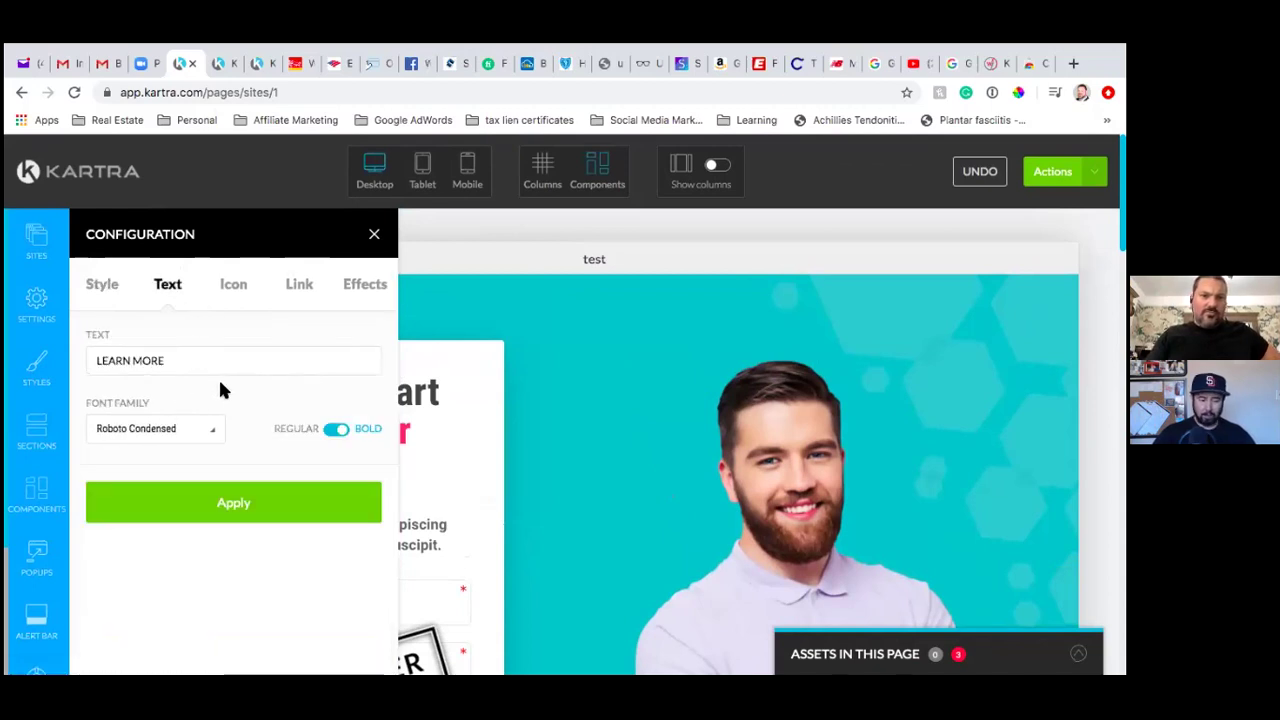
left_click(231, 291)
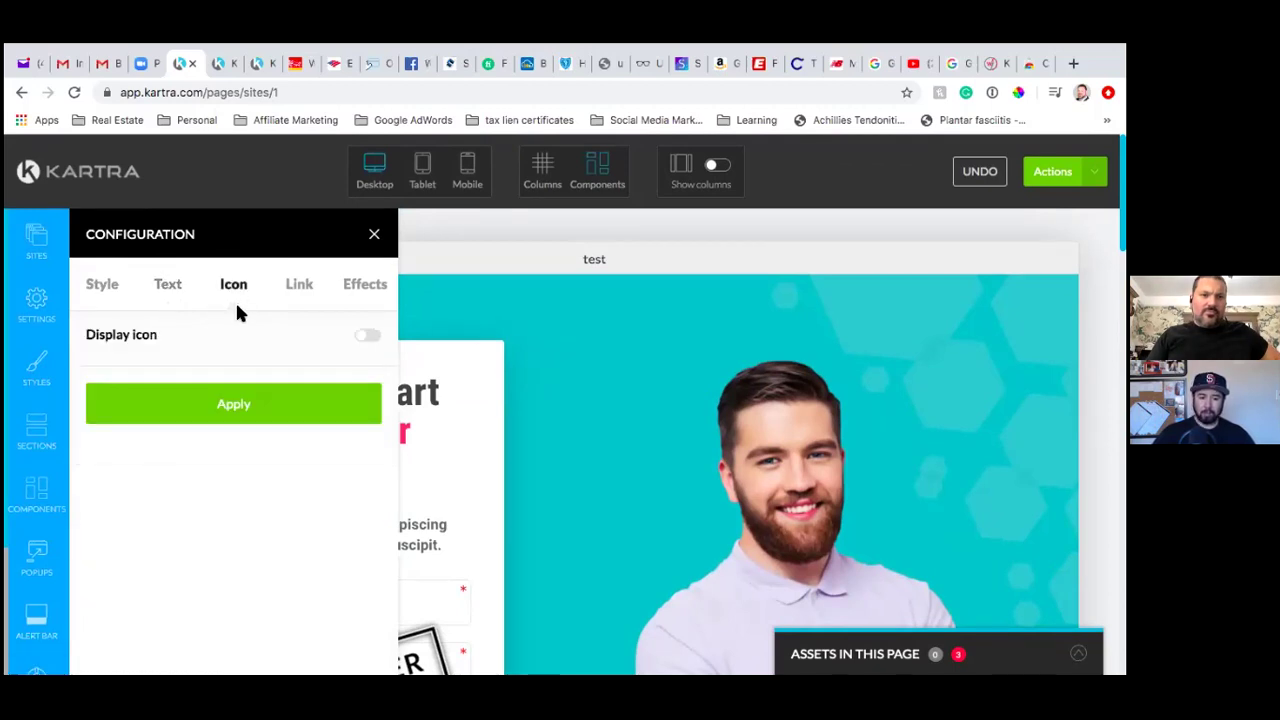
left_click(366, 336)
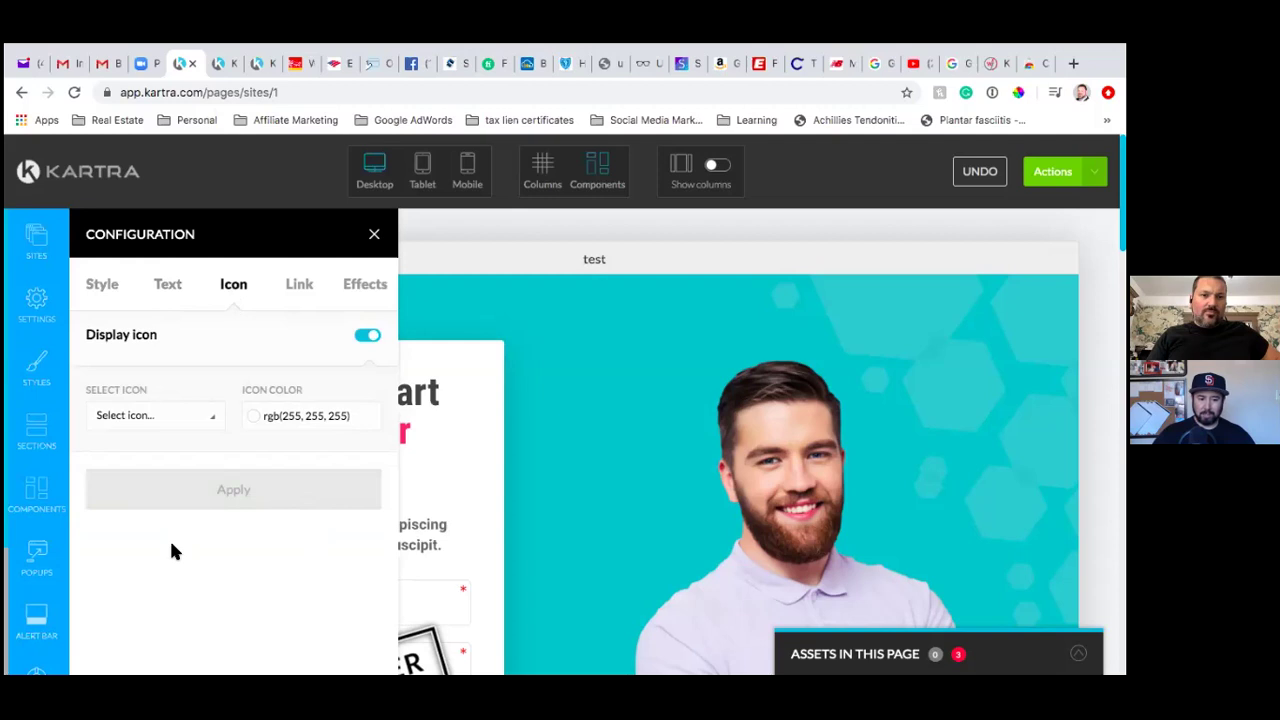
left_click(188, 420)
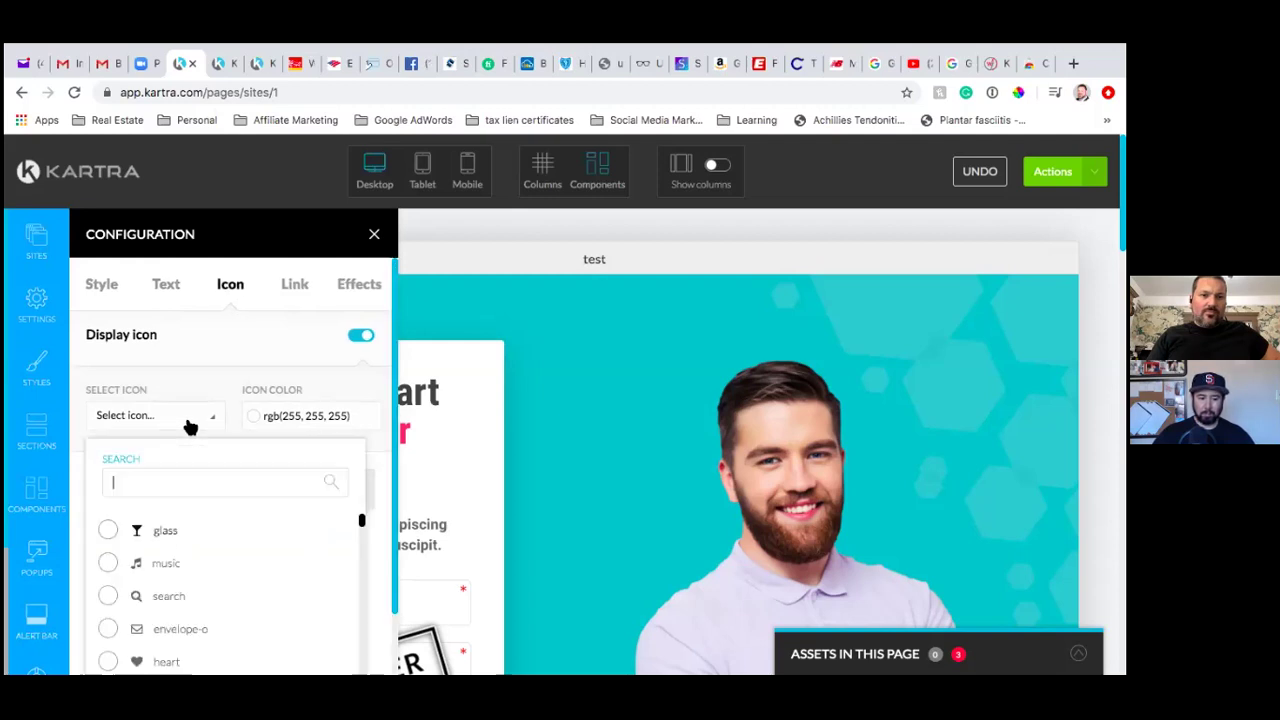
left_click(164, 532)
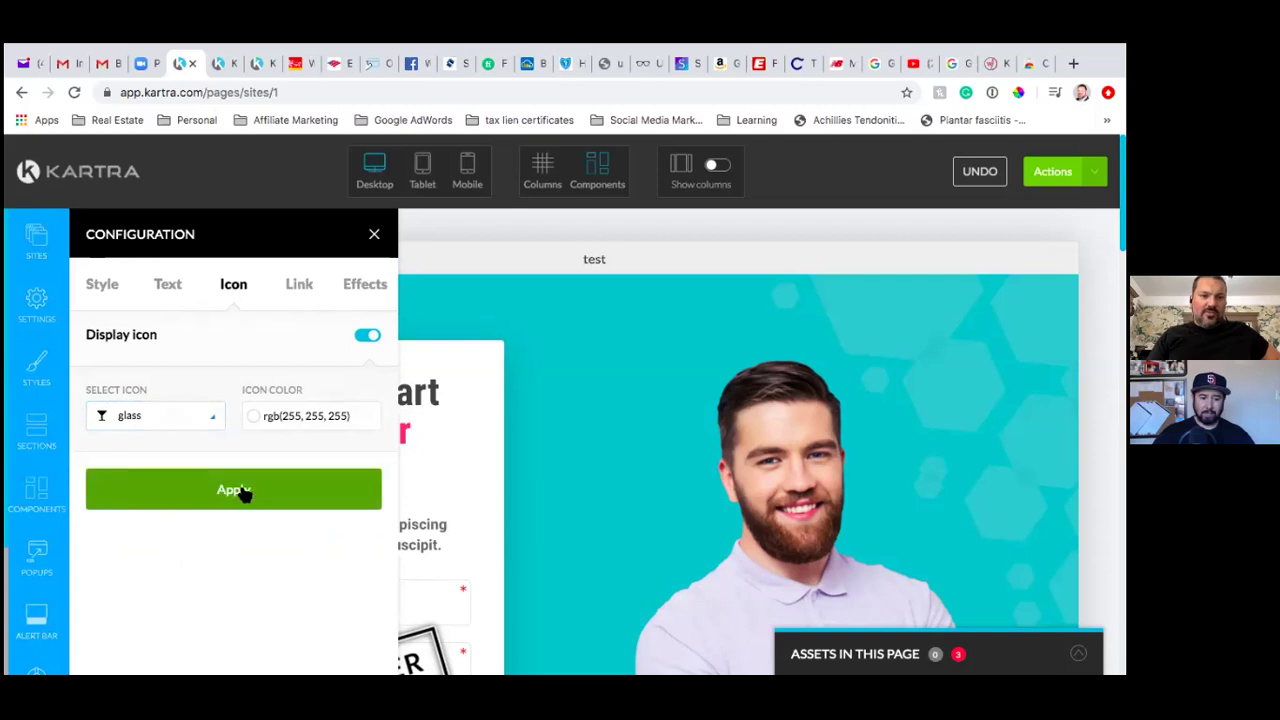
left_click(240, 492)
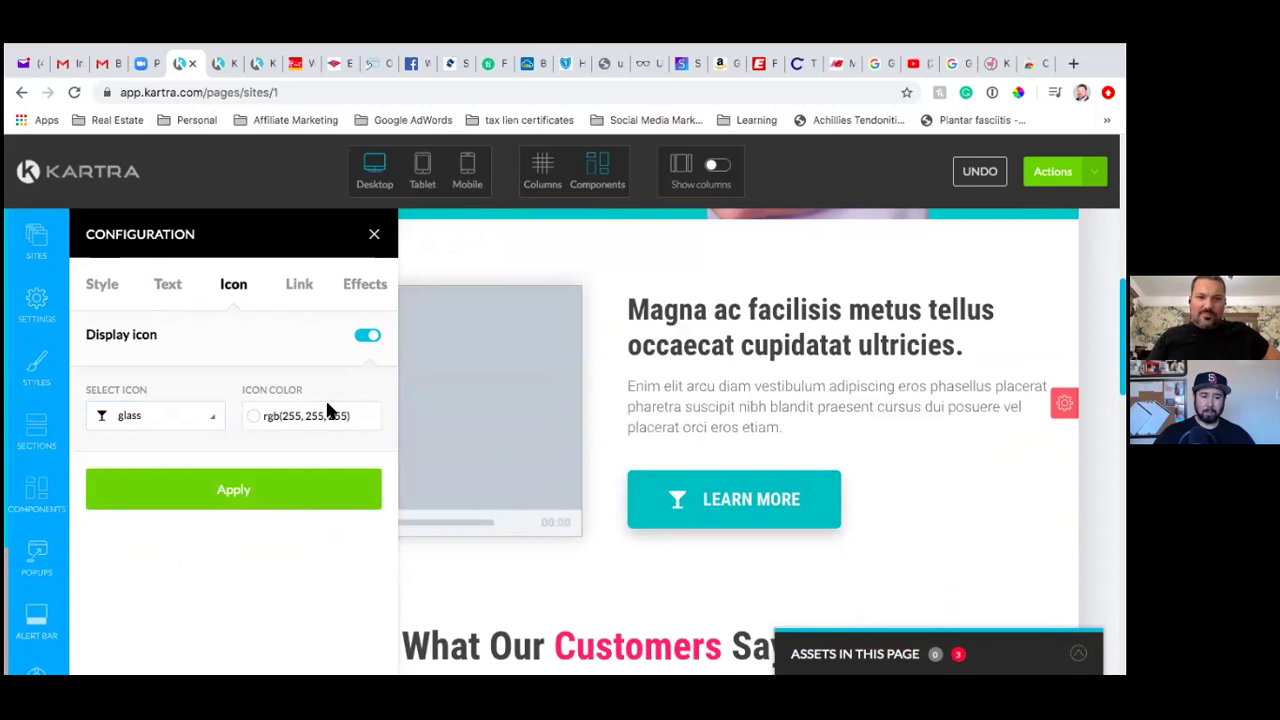
left_click(300, 290)
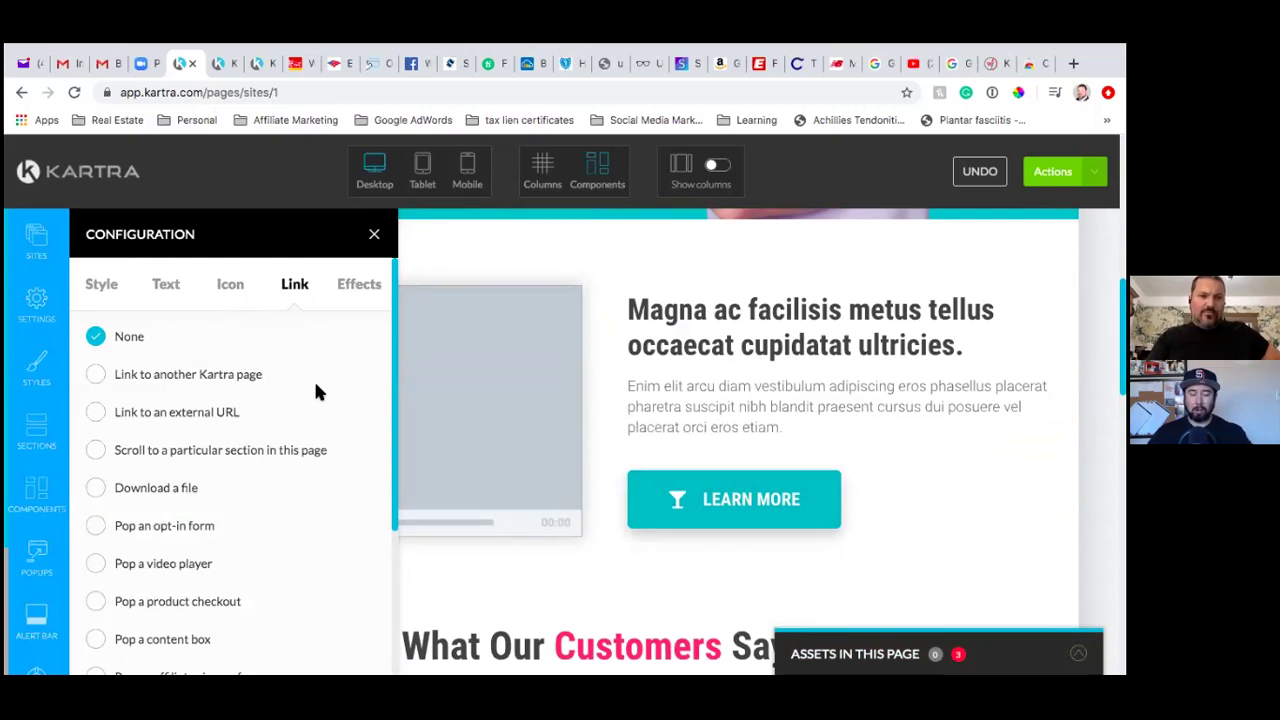
scroll(315, 392, "down", 4)
scroll(315, 392, "up", 2)
scroll(314, 392, "up", 2)
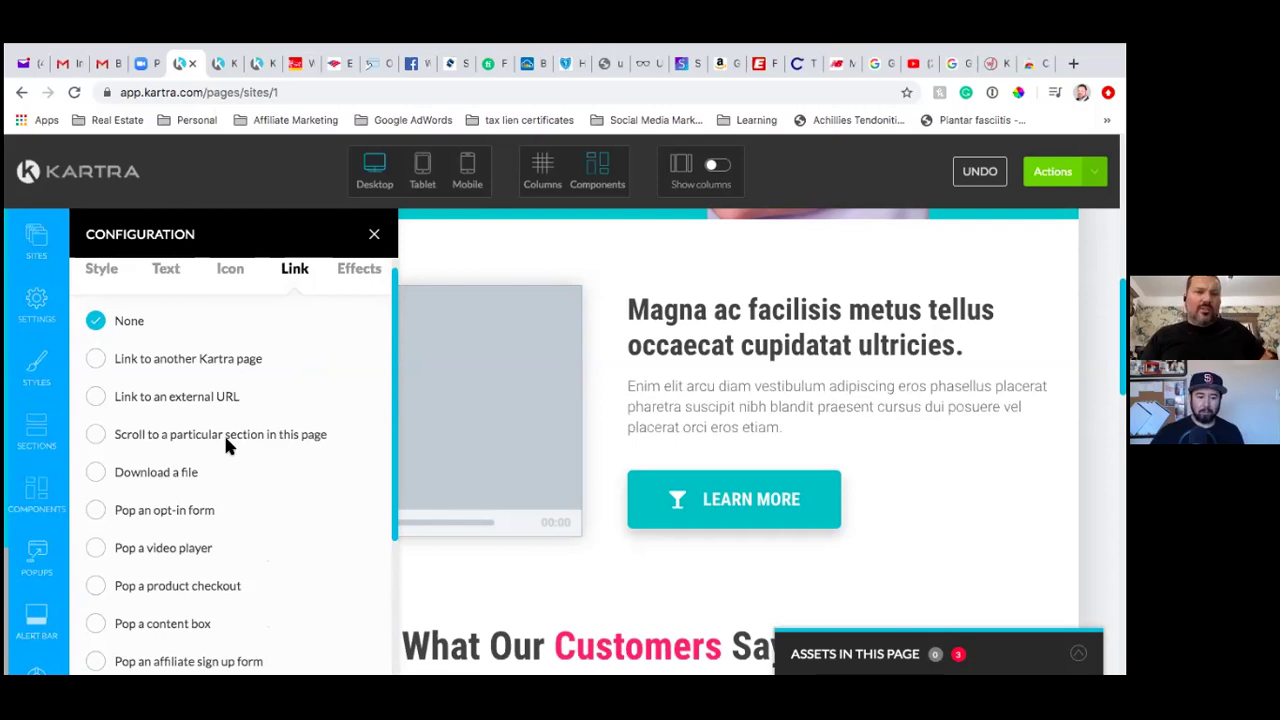
scroll(243, 465, "down", 1)
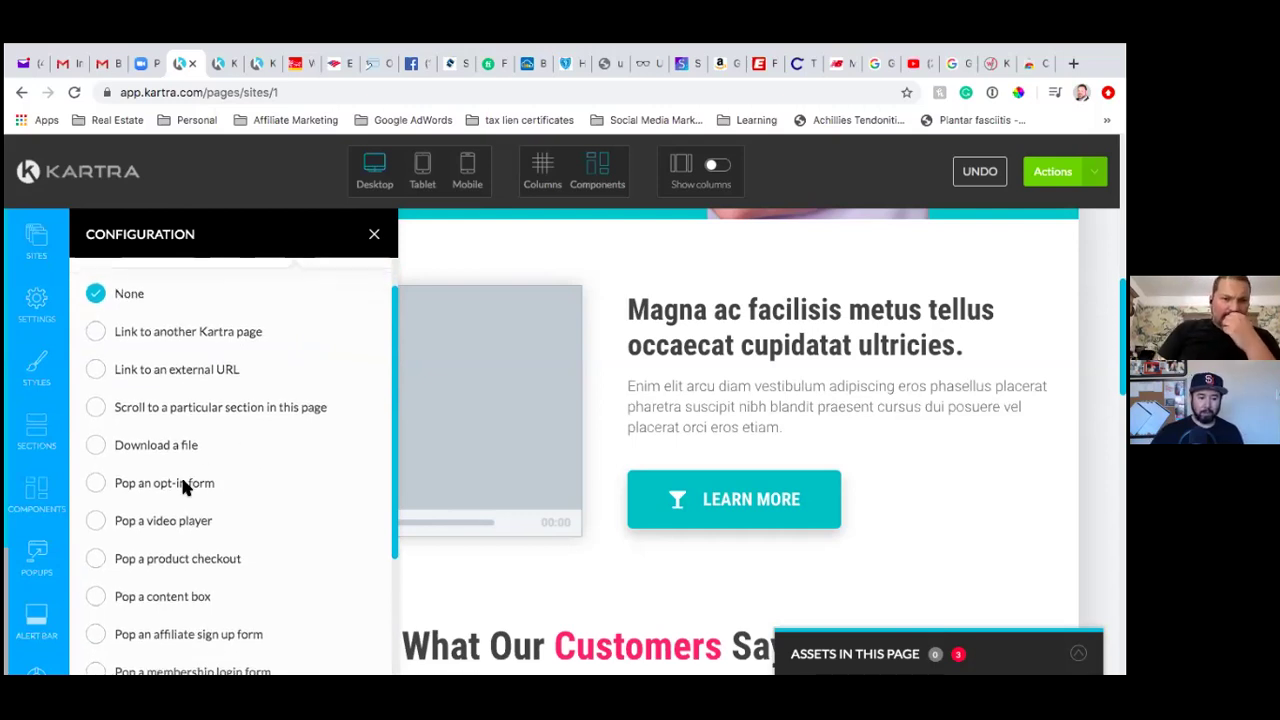
left_click(95, 485)
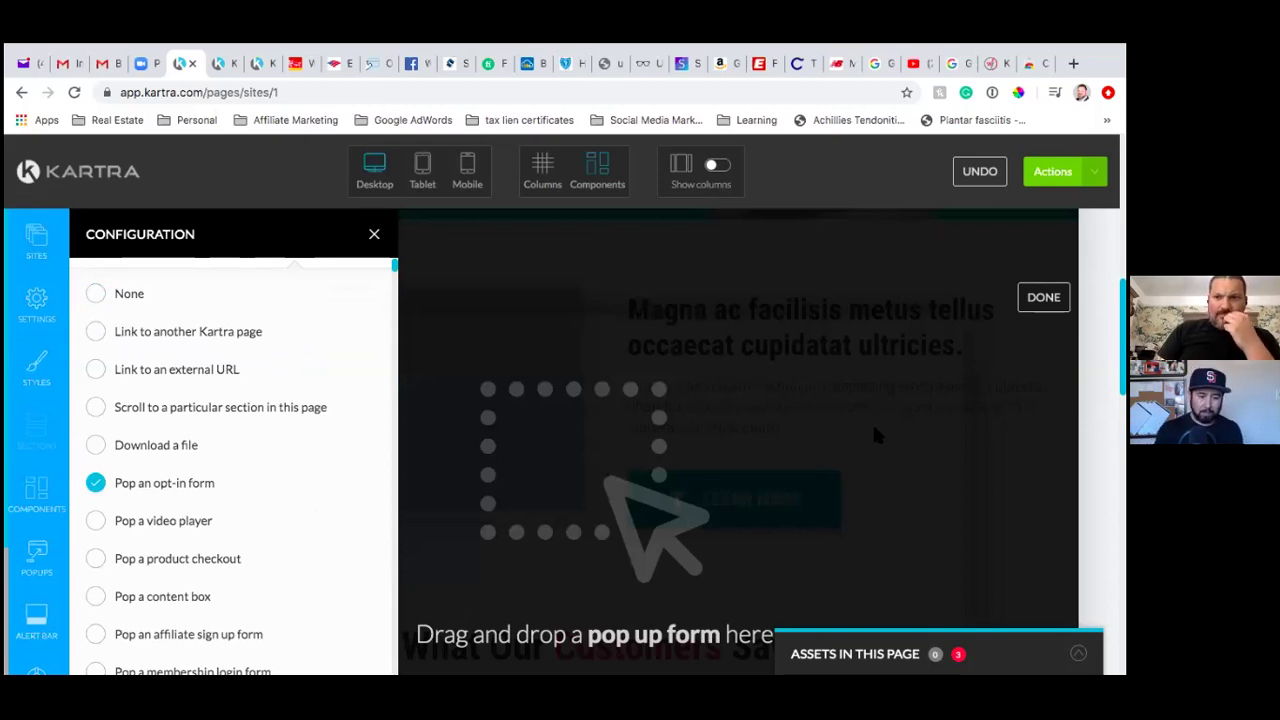
scroll(927, 382, "down", 5)
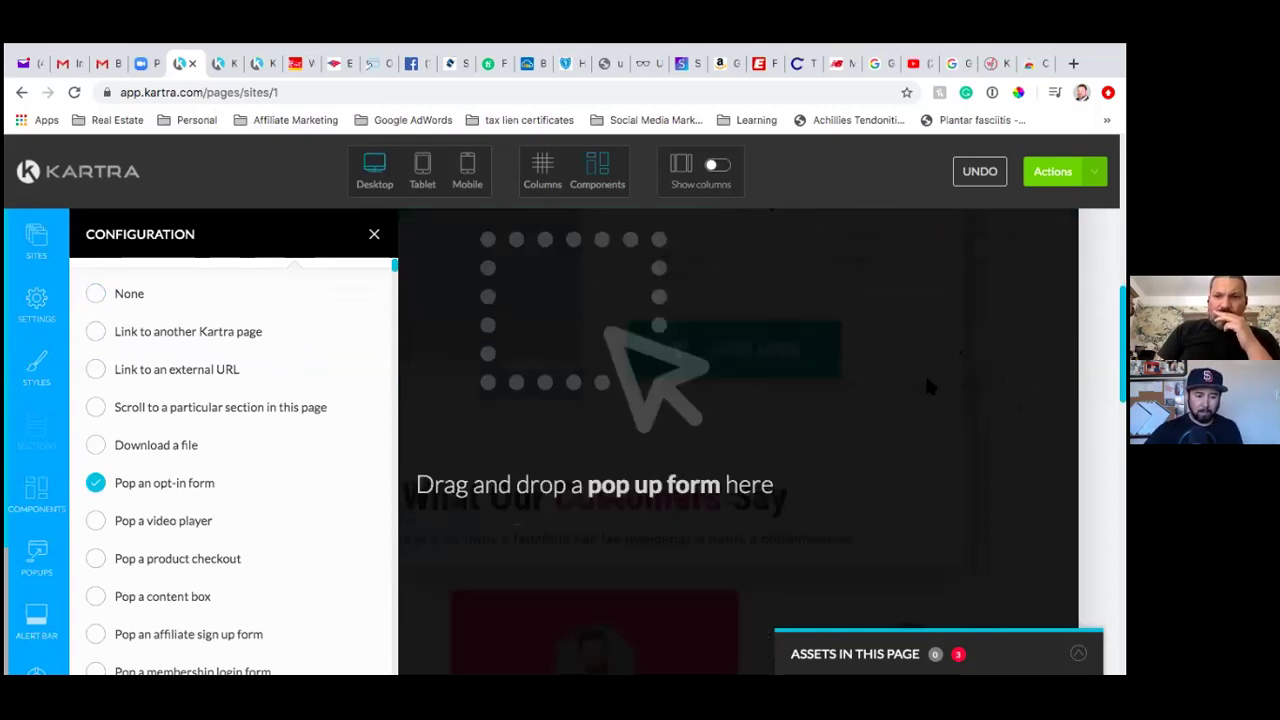
scroll(322, 538, "down", 3)
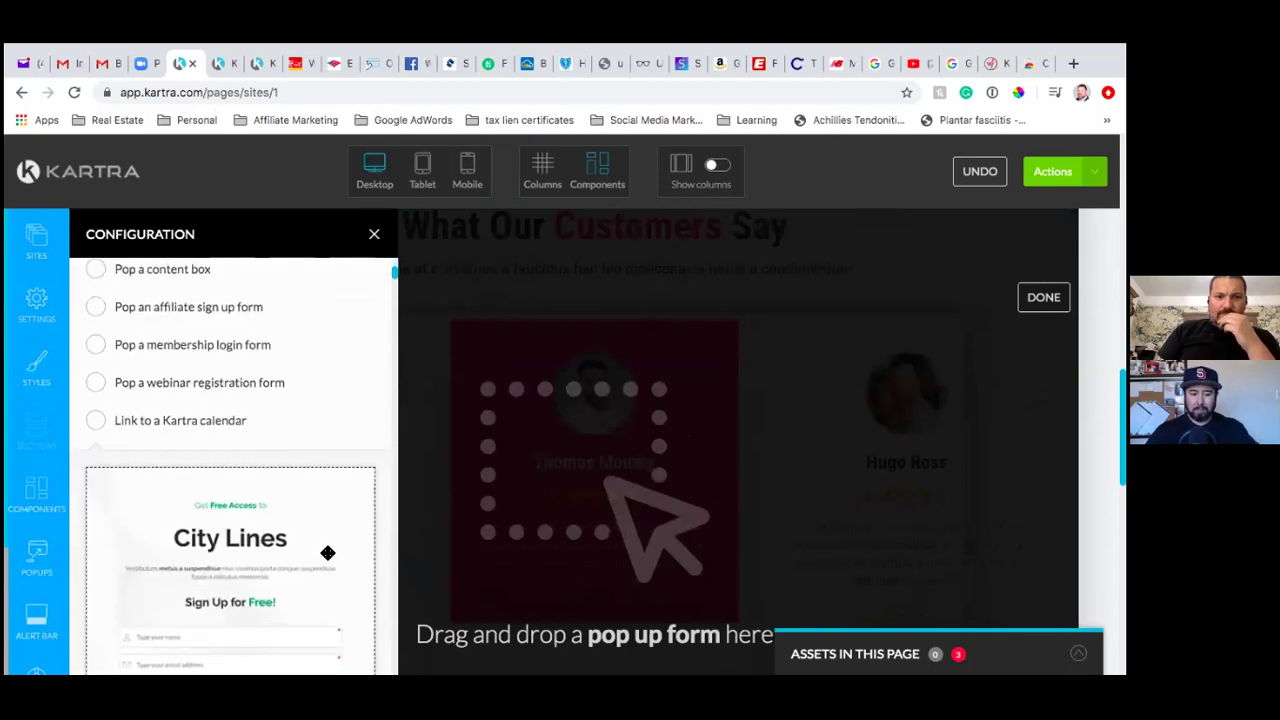
scroll(327, 552, "down", 1)
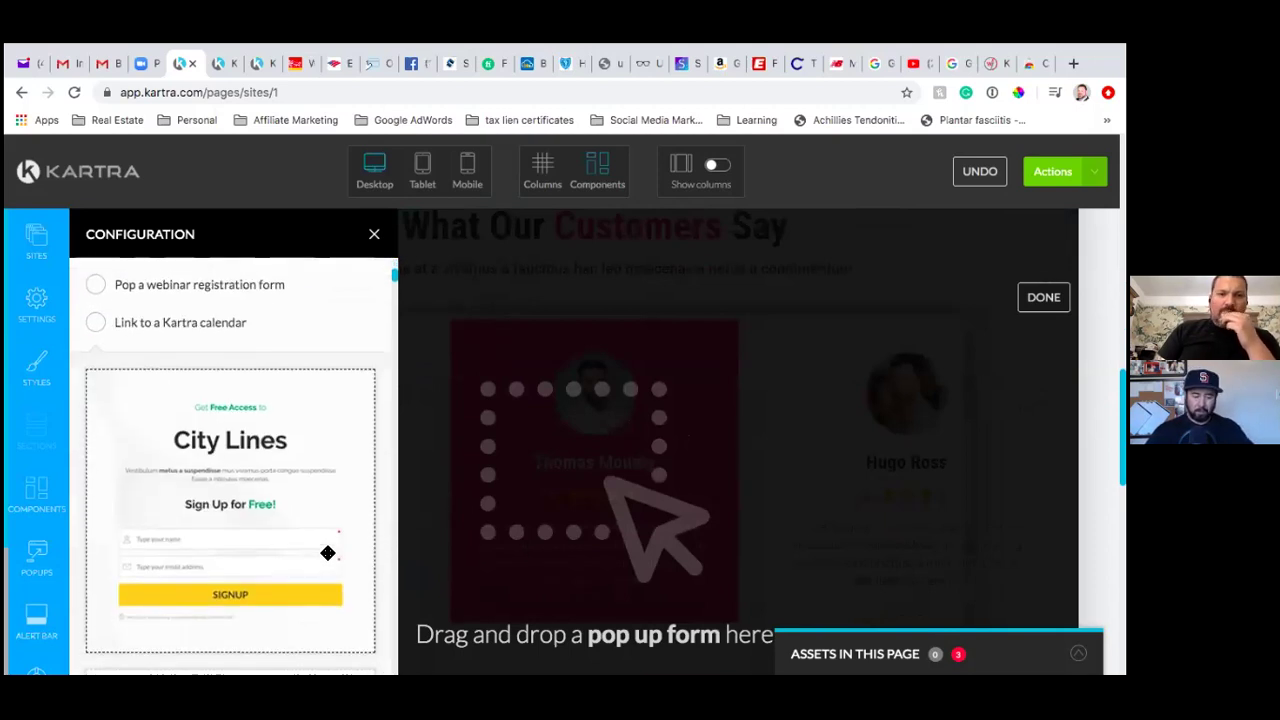
scroll(327, 552, "down", 1)
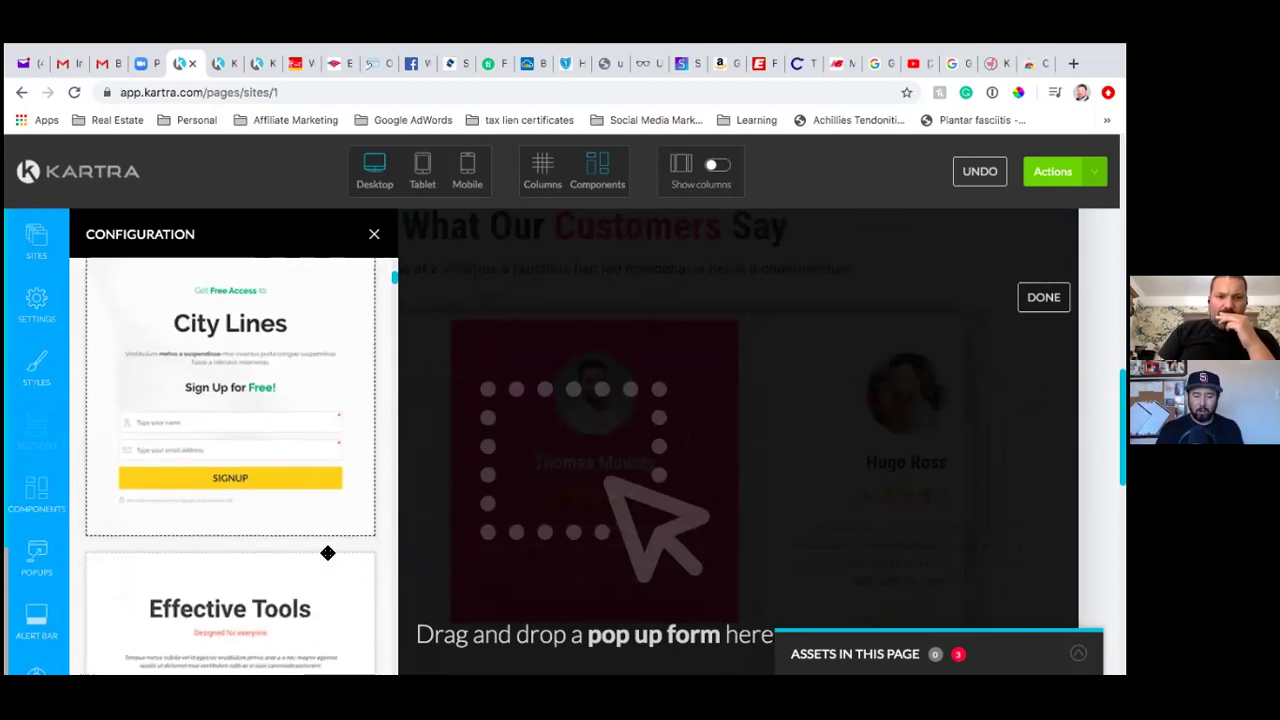
scroll(327, 552, "up", 2)
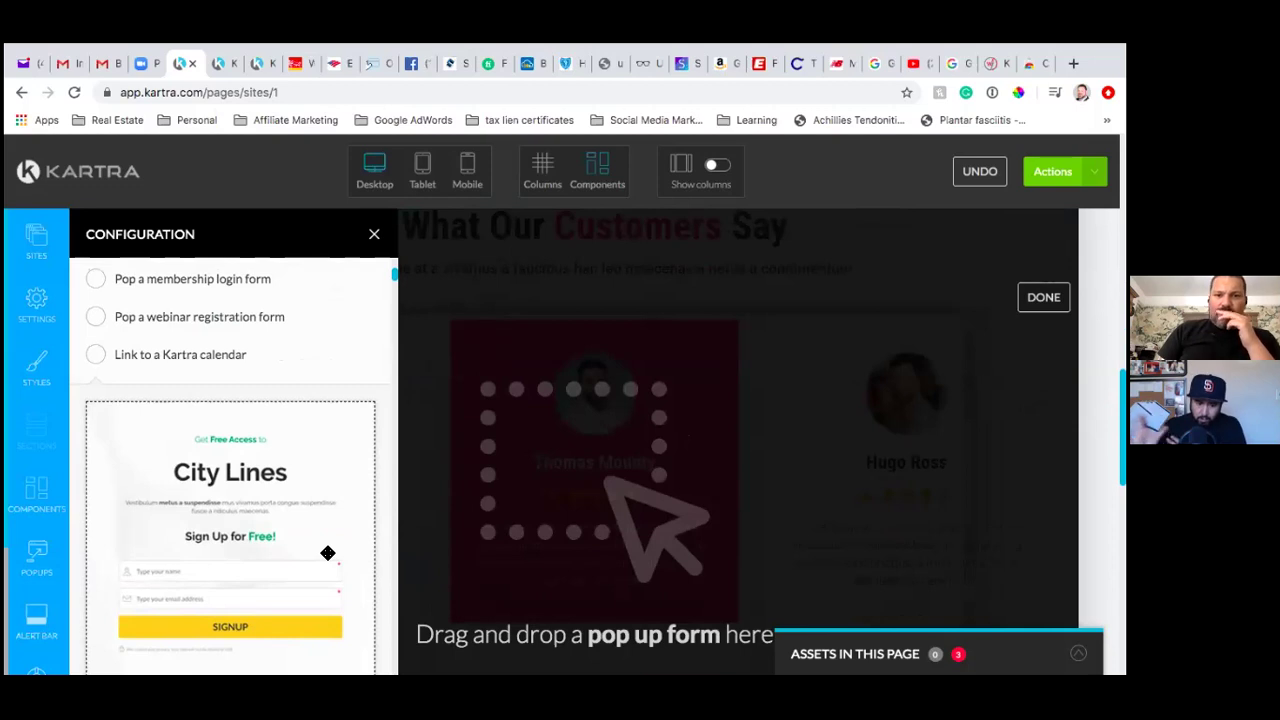
scroll(327, 552, "down", 3)
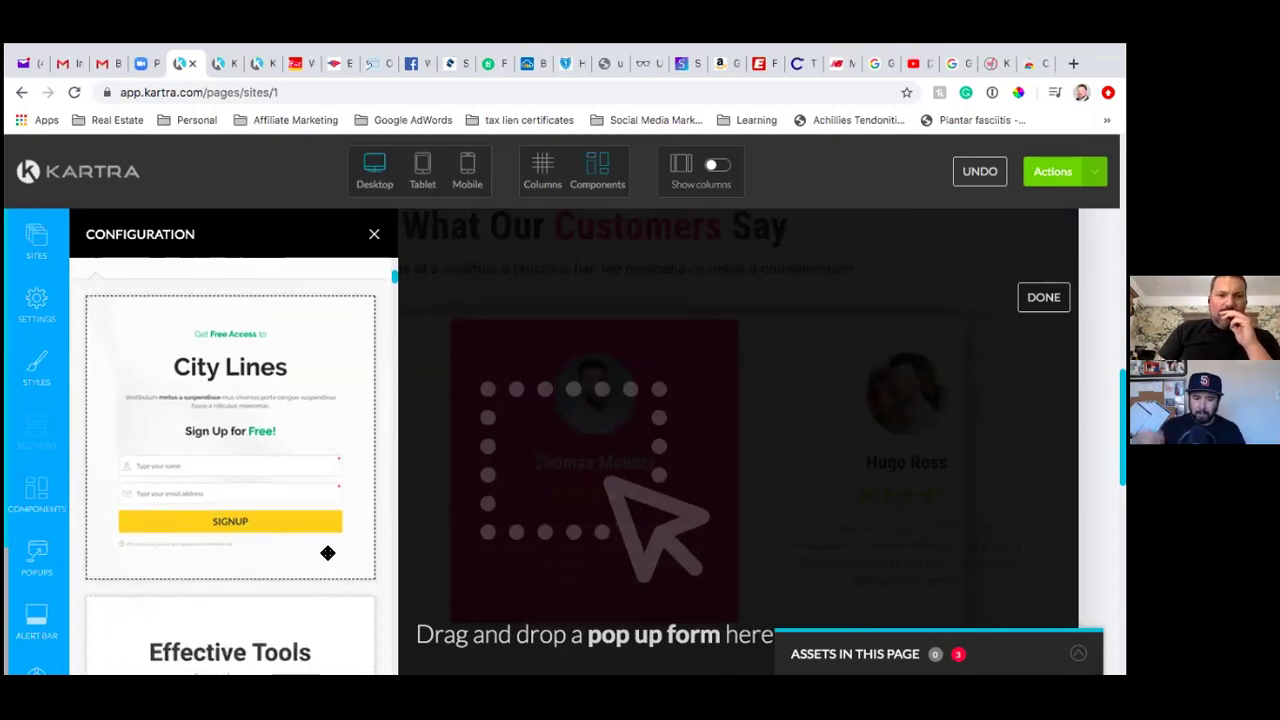
scroll(327, 552, "down", 2)
scroll(327, 552, "up", 5)
scroll(325, 558, "up", 2)
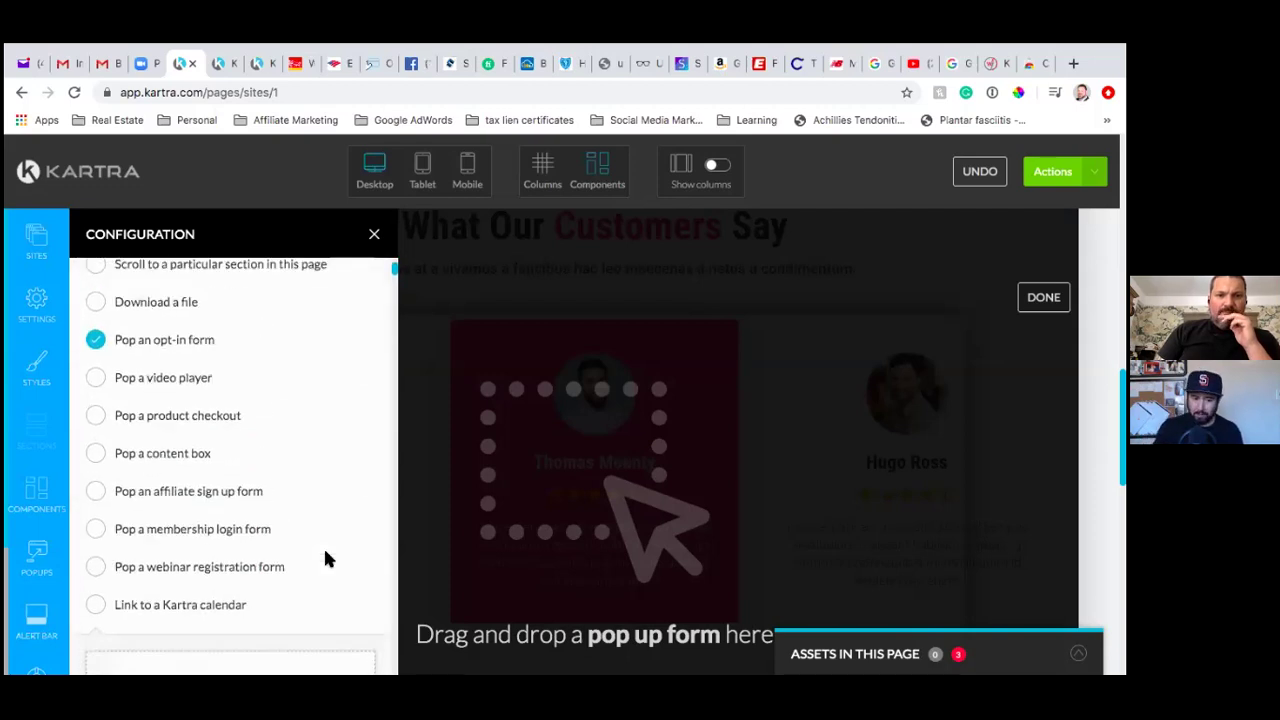
scroll(325, 558, "down", 2)
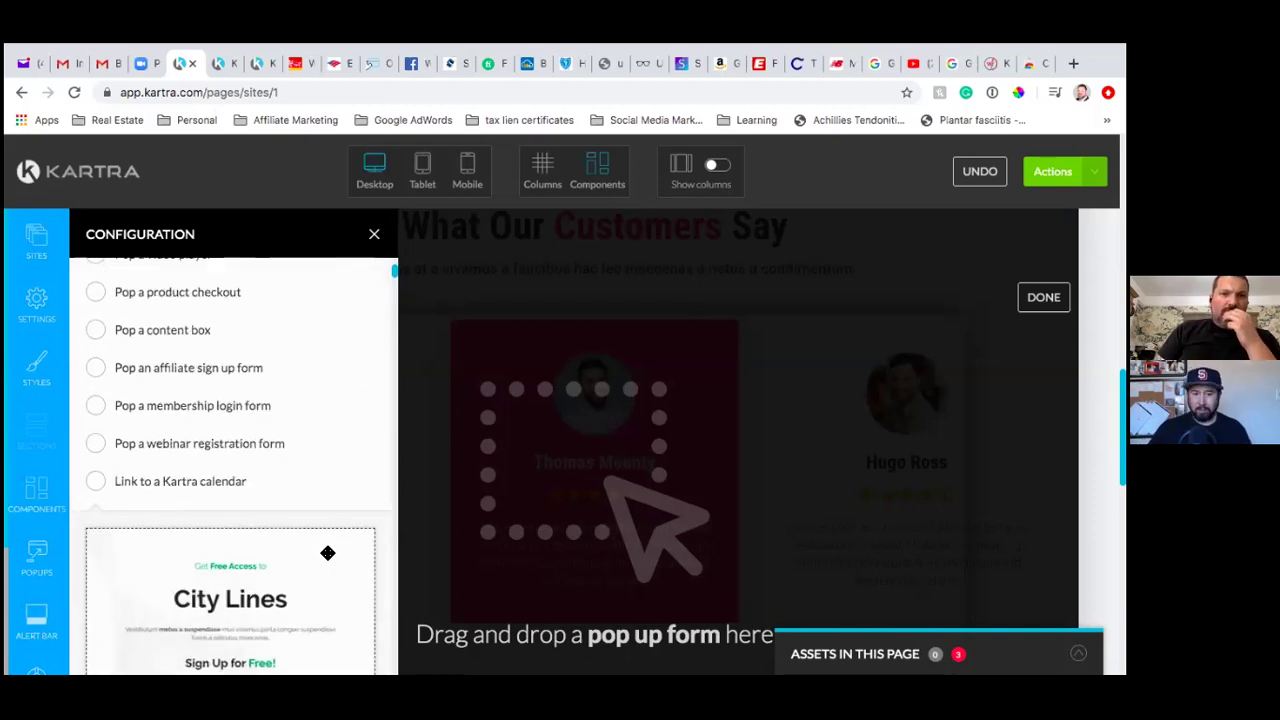
scroll(327, 552, "down", 2)
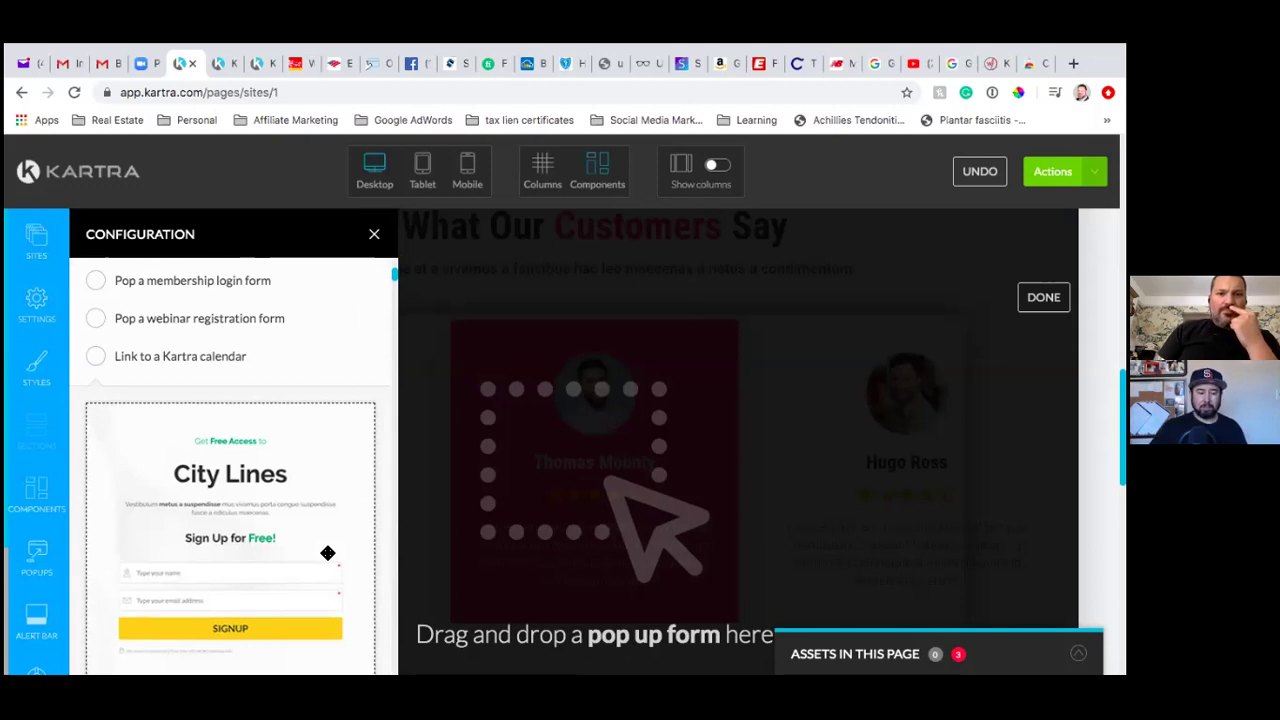
scroll(327, 552, "up", 2)
scroll(327, 552, "down", 5)
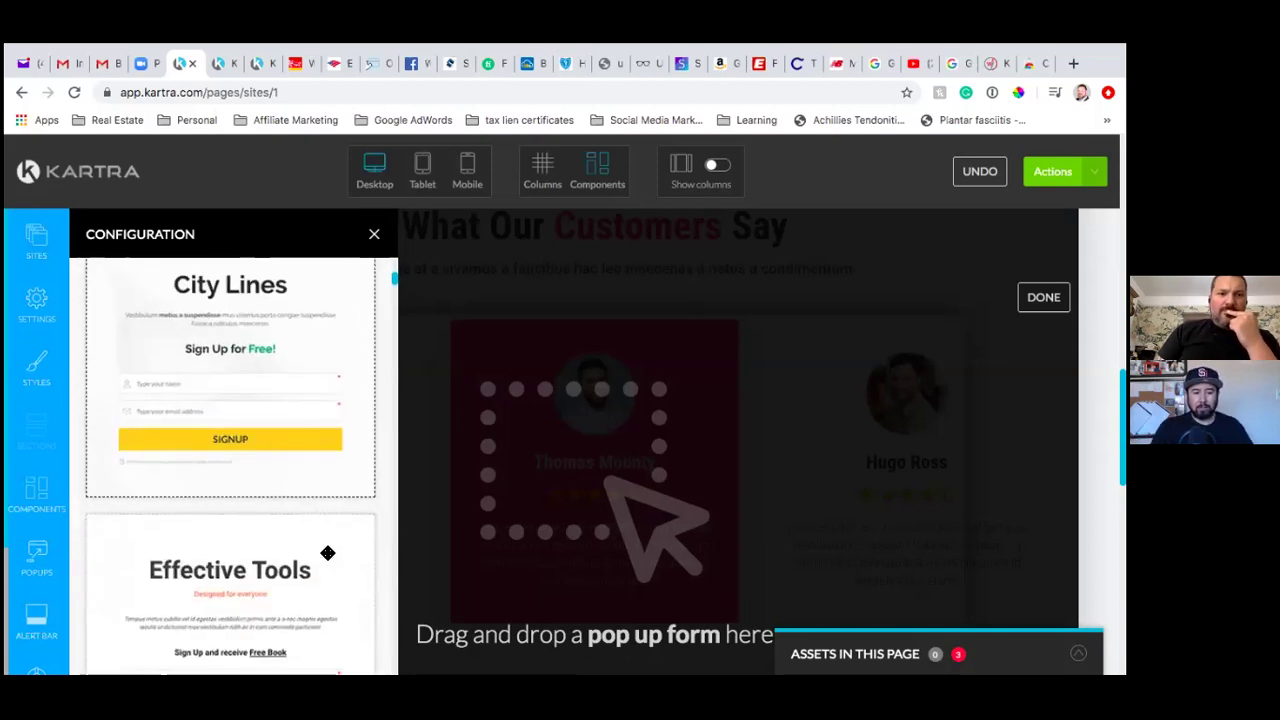
scroll(327, 552, "down", 5)
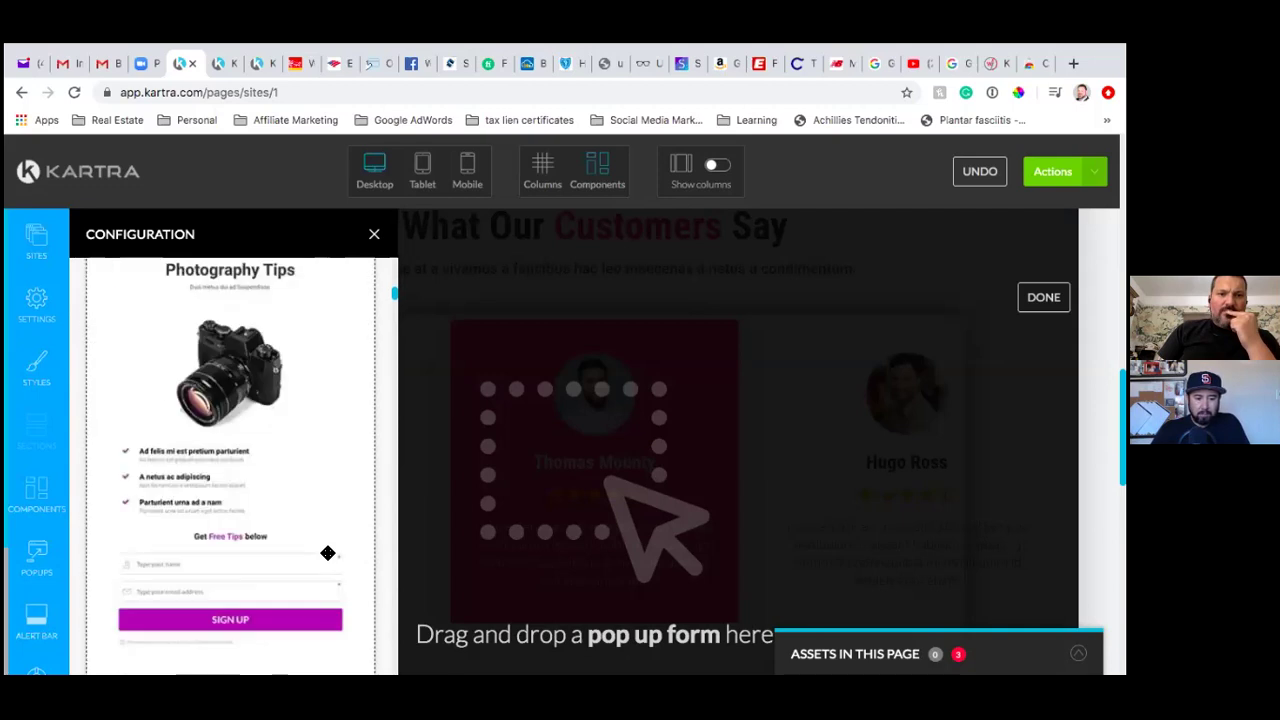
scroll(327, 552, "down", 4)
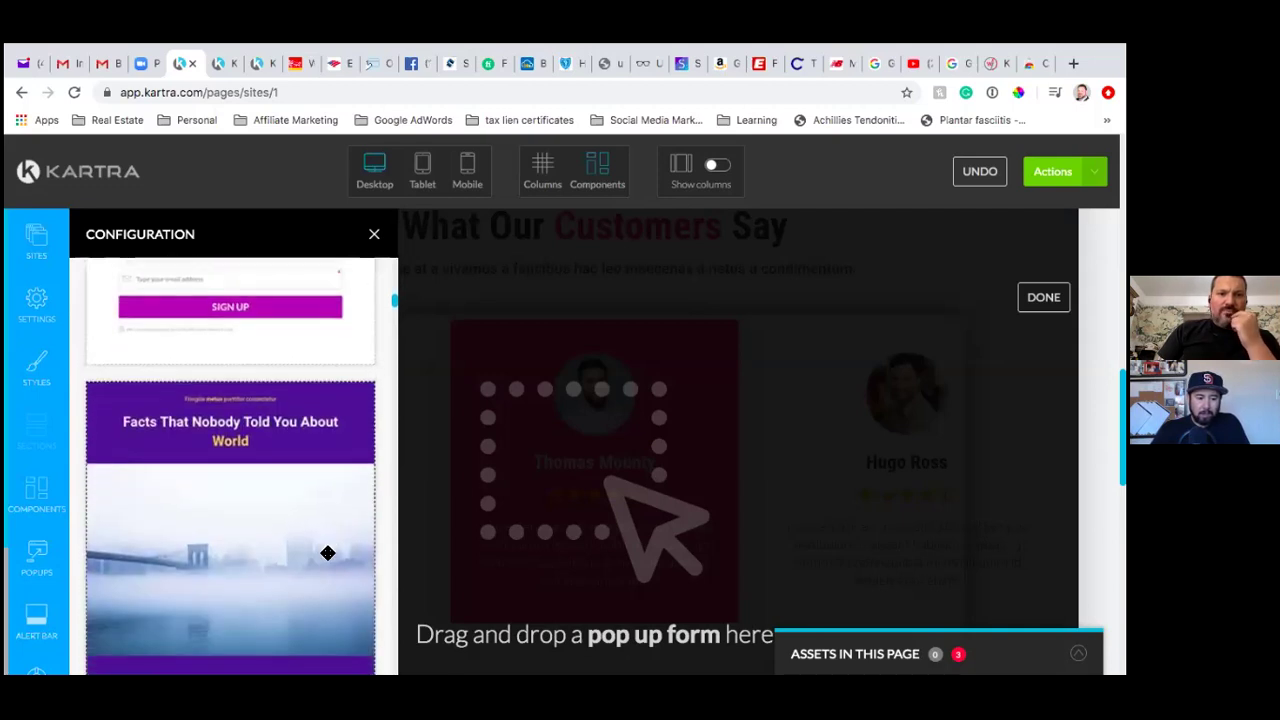
scroll(327, 552, "down", 5)
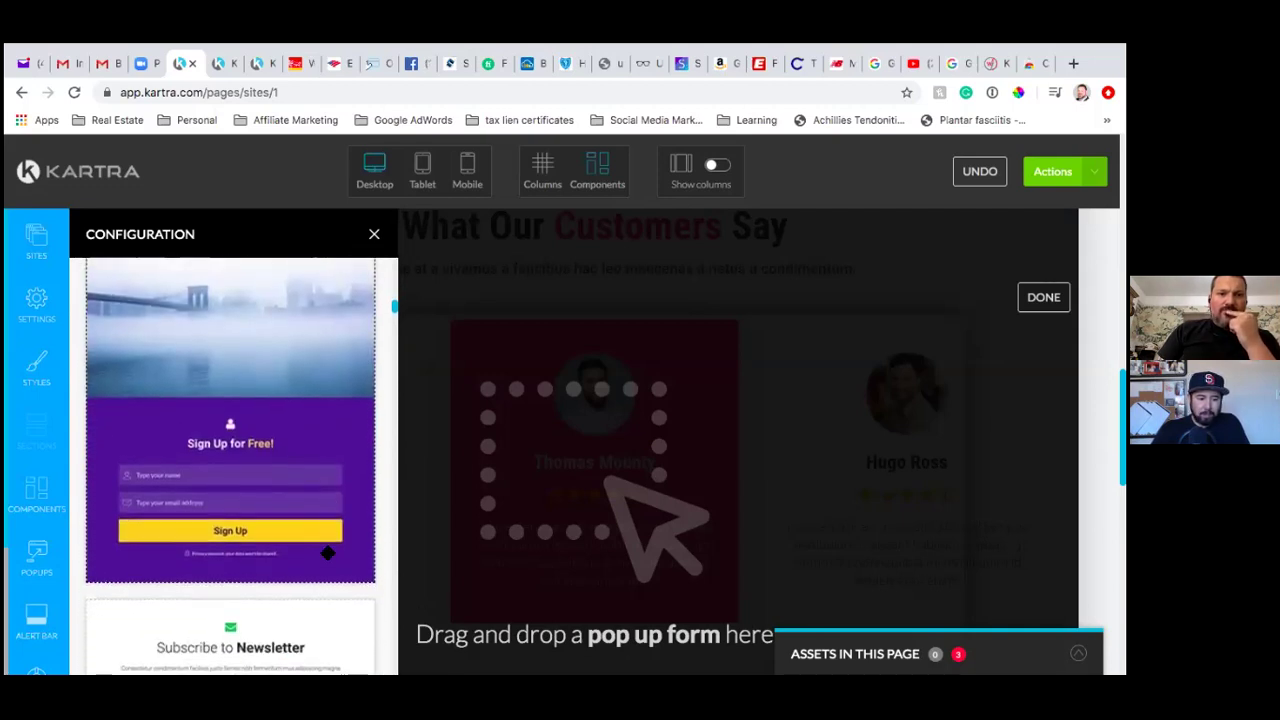
scroll(327, 552, "down", 2)
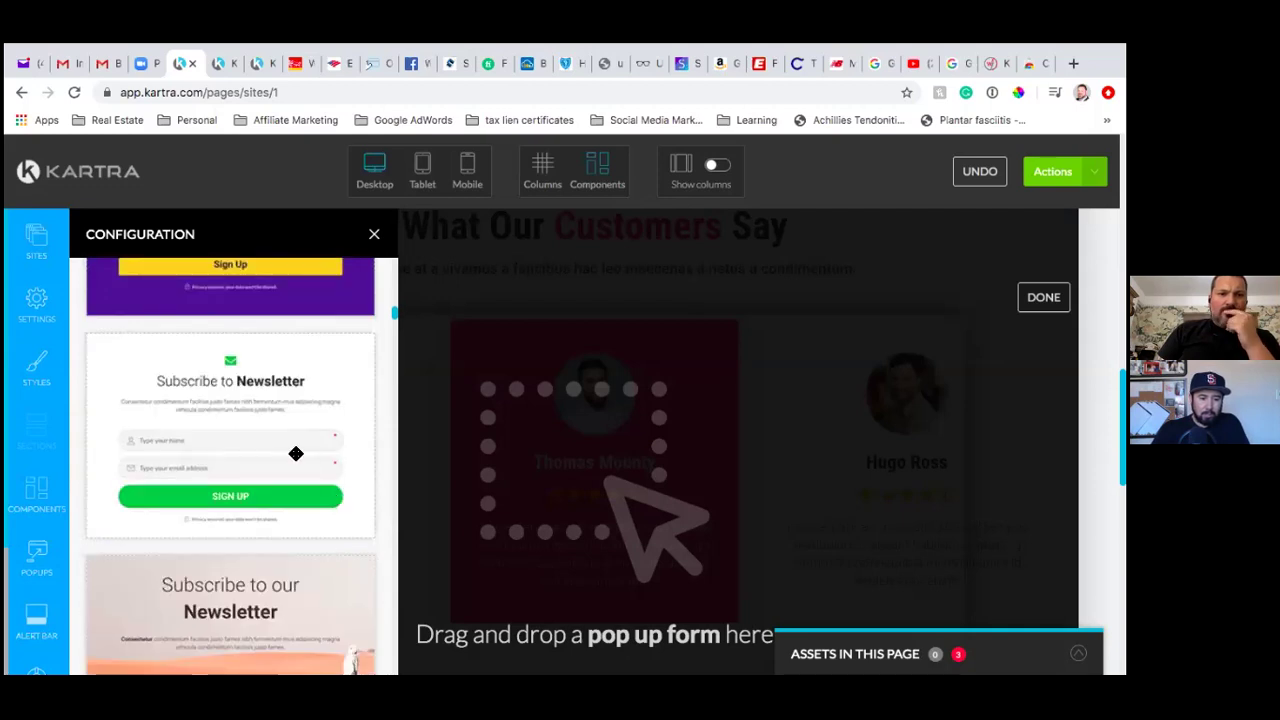
scroll(265, 430, "down", 4)
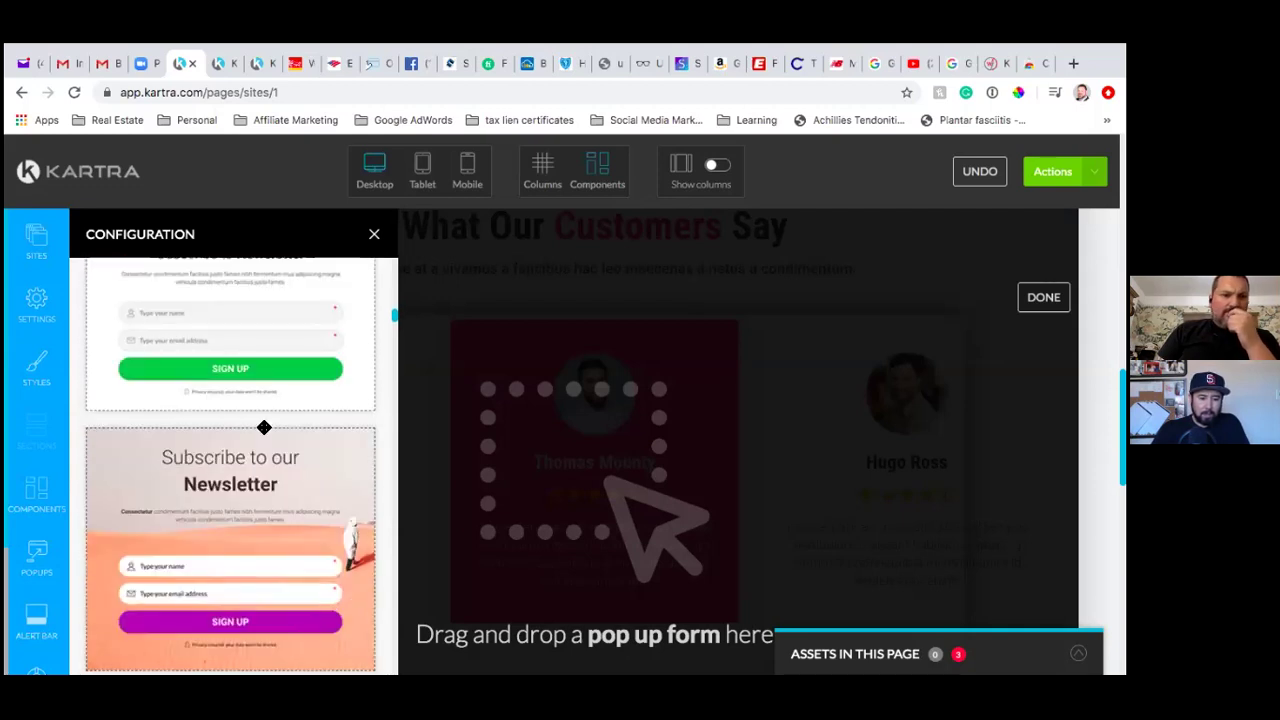
scroll(265, 427, "down", 5)
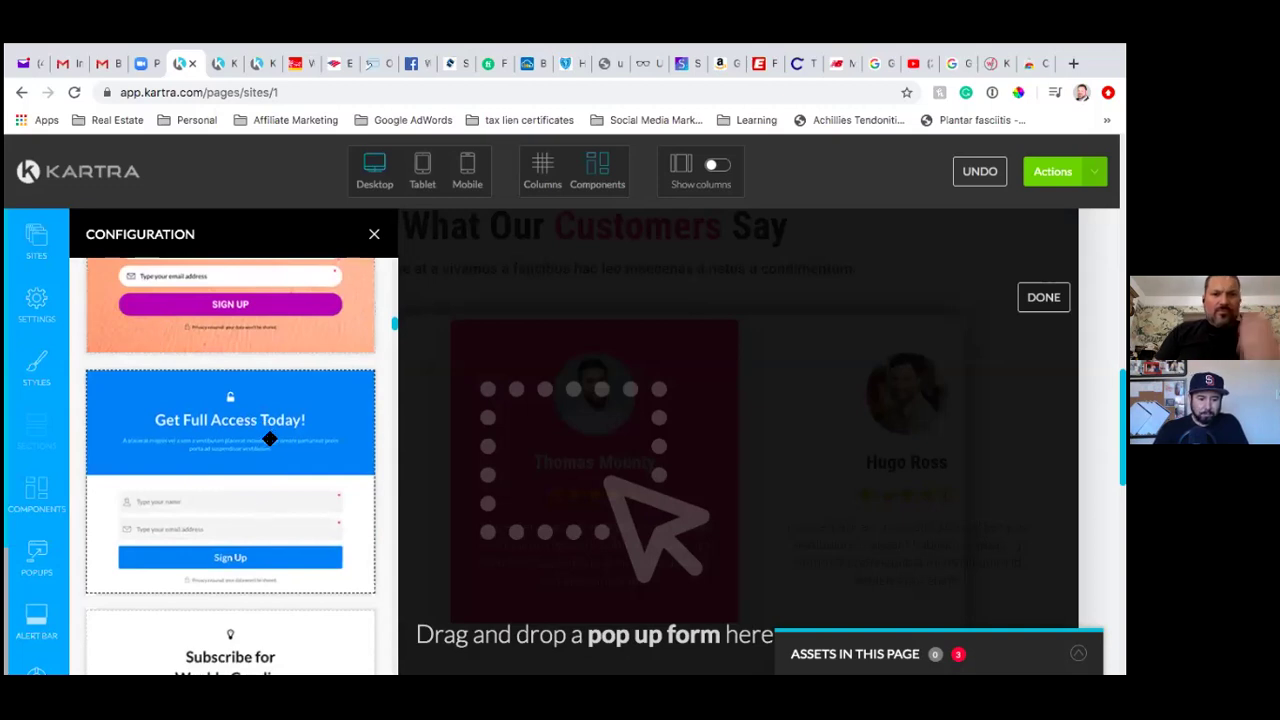
scroll(269, 439, "up", 6)
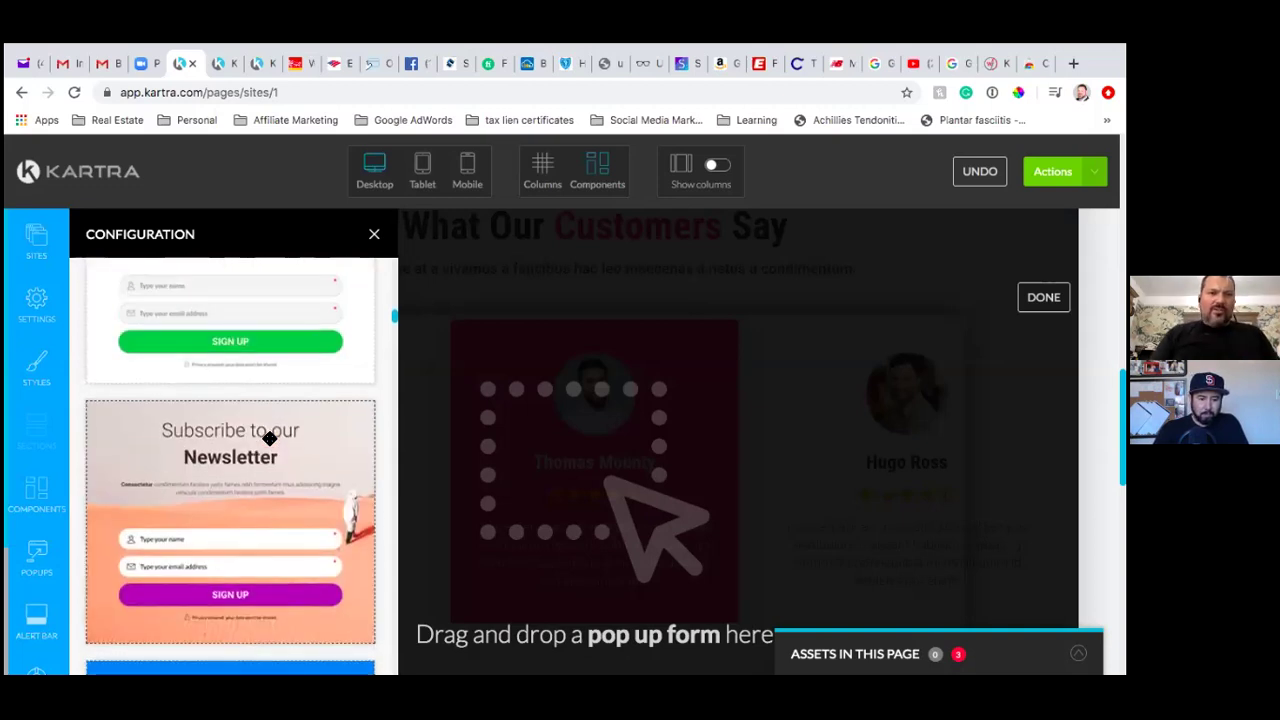
scroll(269, 439, "up", 3)
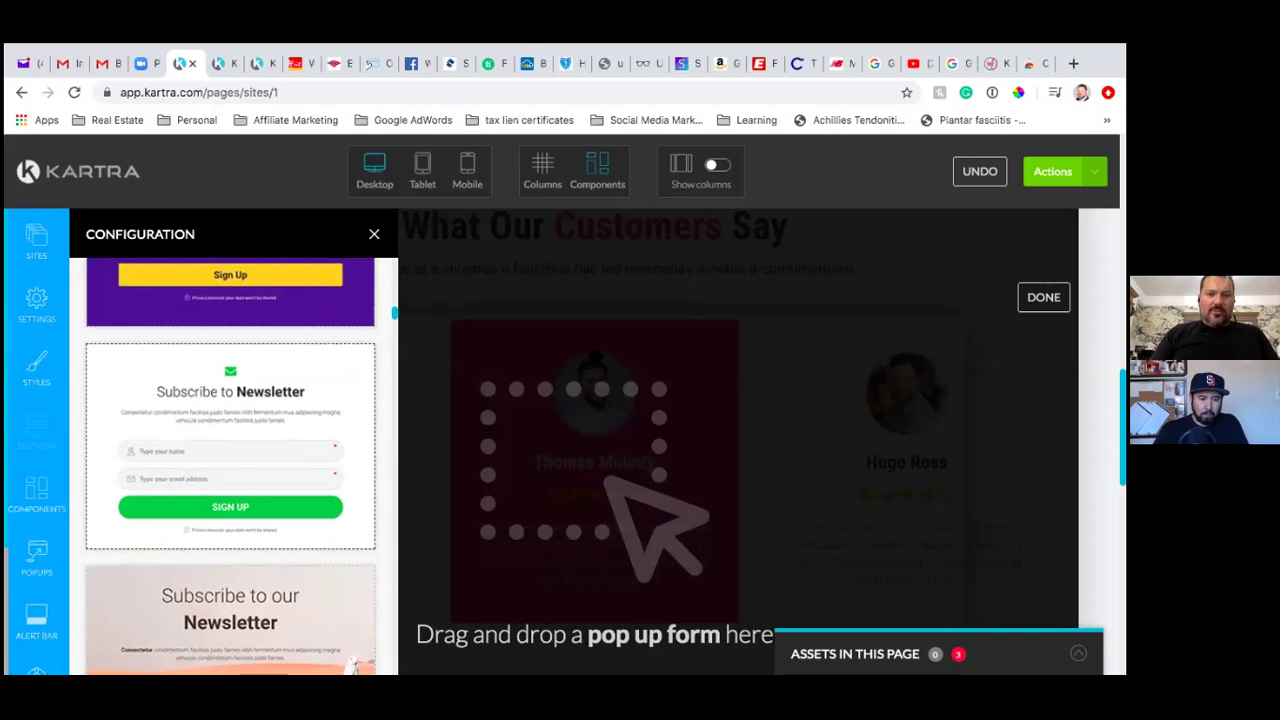
- Drop in the Subscribe to Newsletter template as the button's popup and review it
left_click_drag(672, 371, 741, 420)
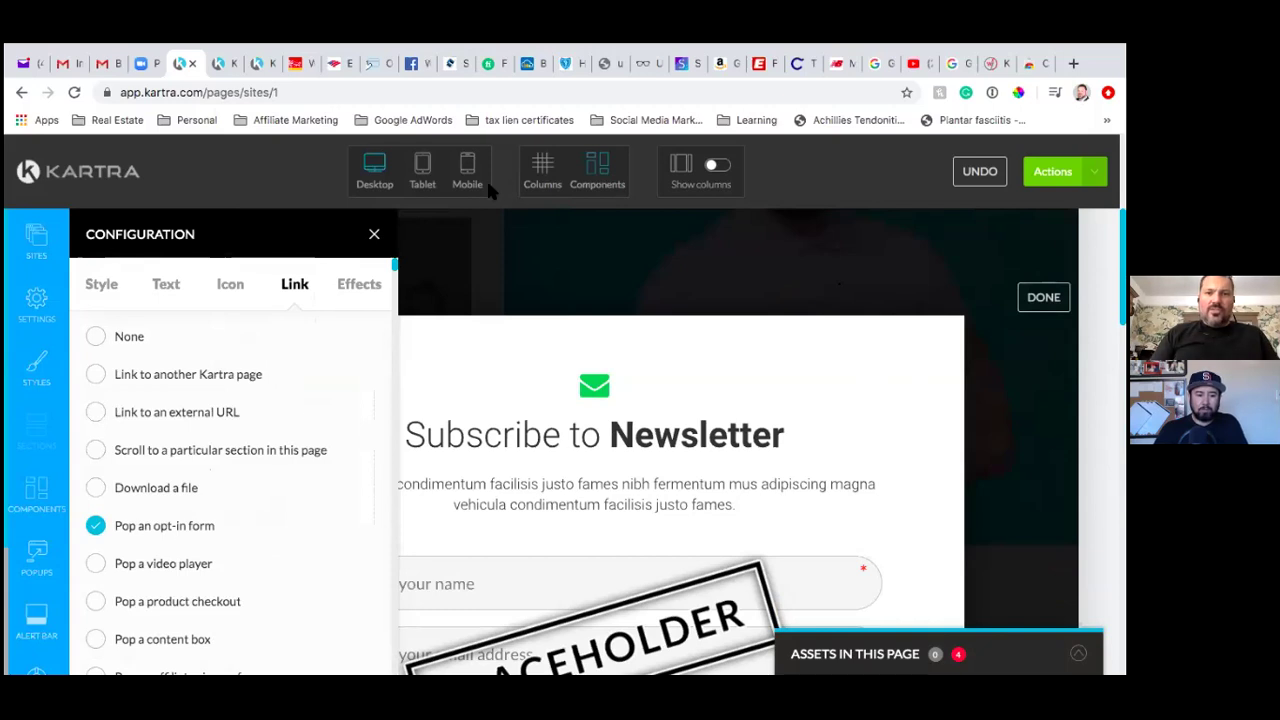
left_click(374, 234)
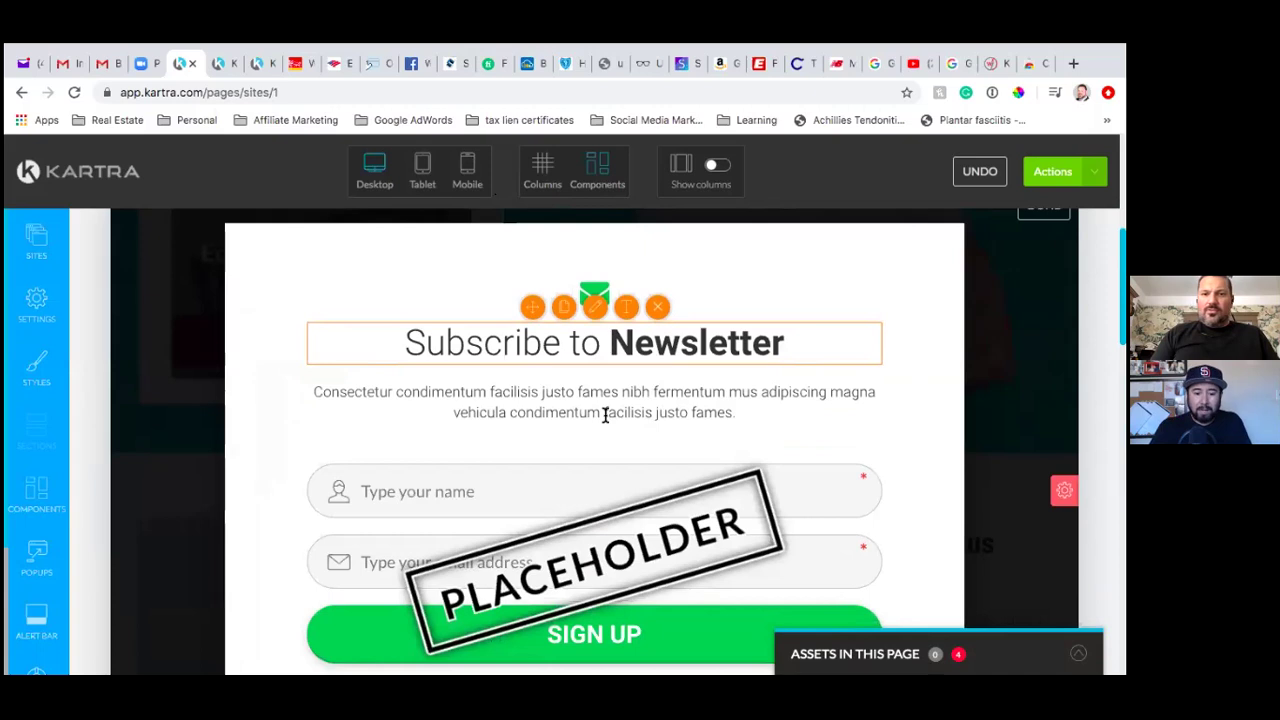
scroll(605, 415, "down", 2)
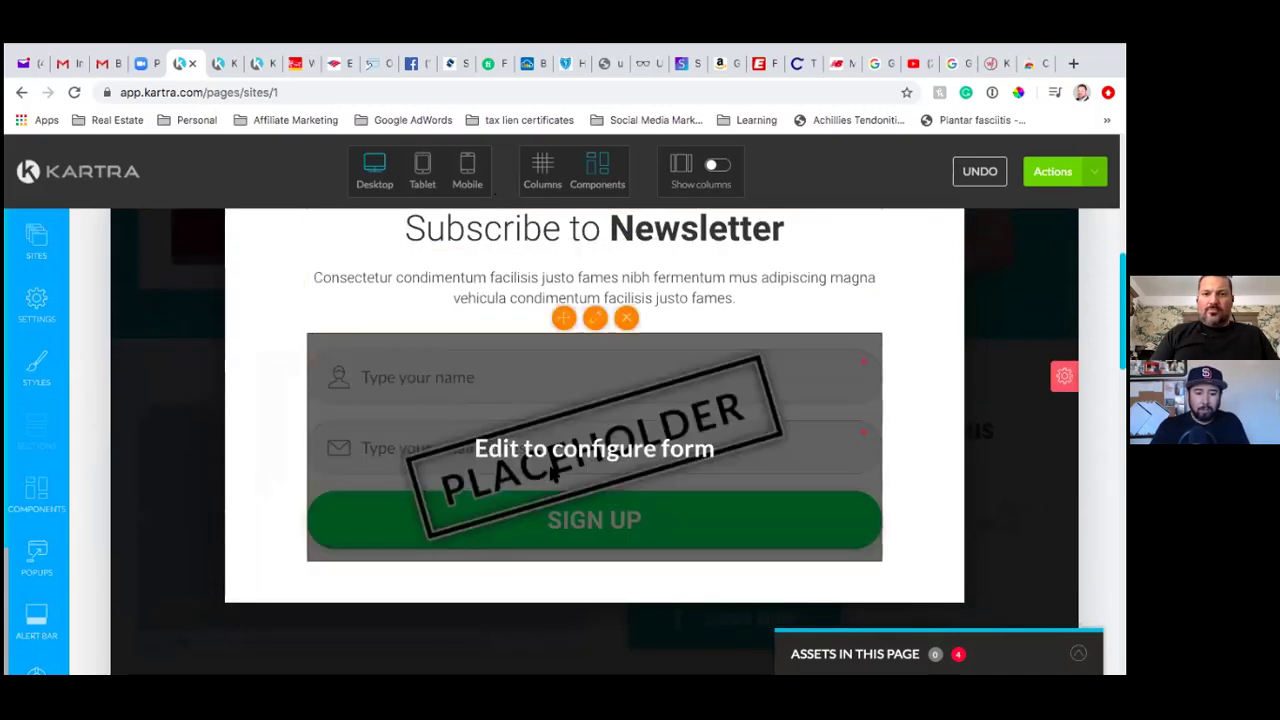
scroll(583, 458, "up", 2)
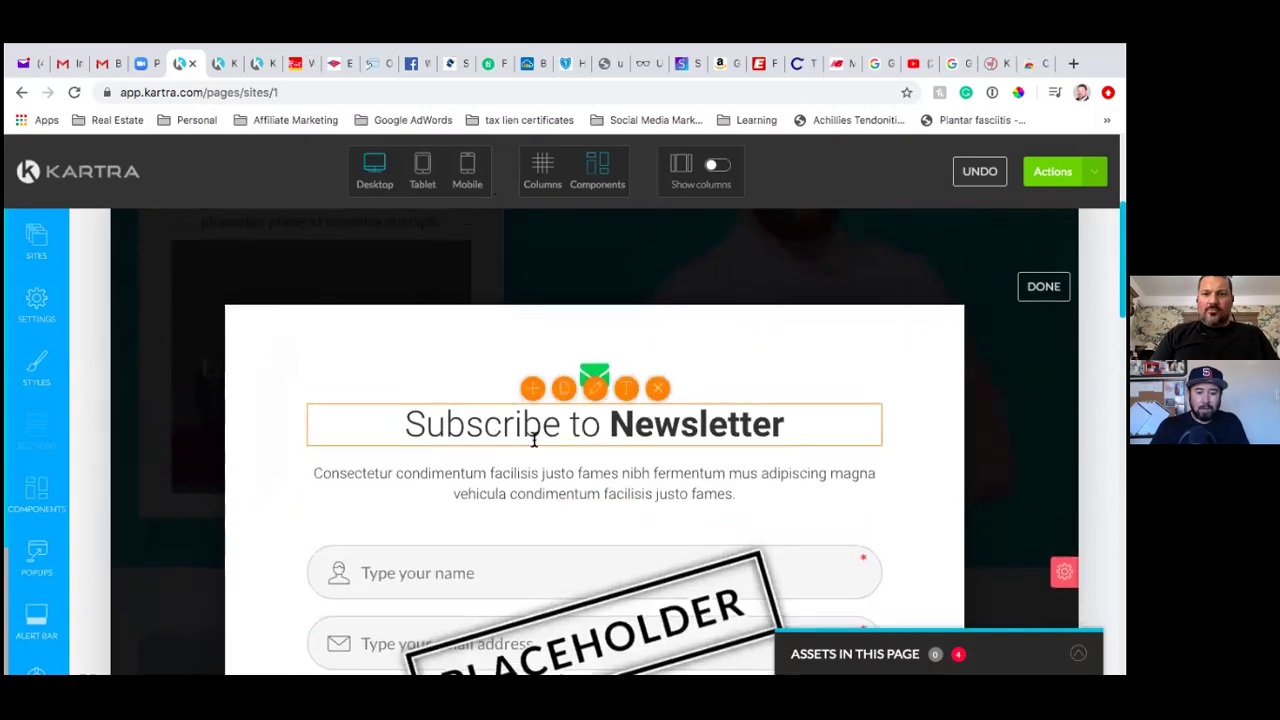
scroll(480, 432, "down", 1)
scroll(590, 450, "down", 3)
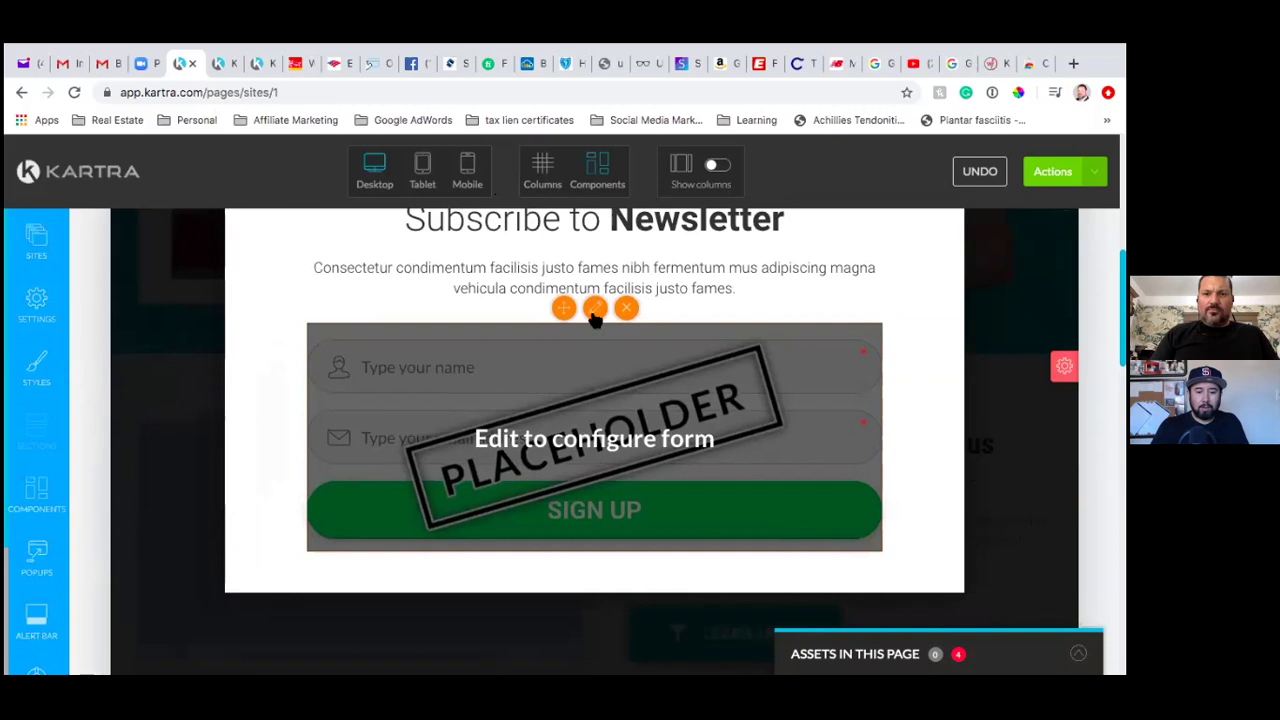
scroll(563, 305, "up", 5)
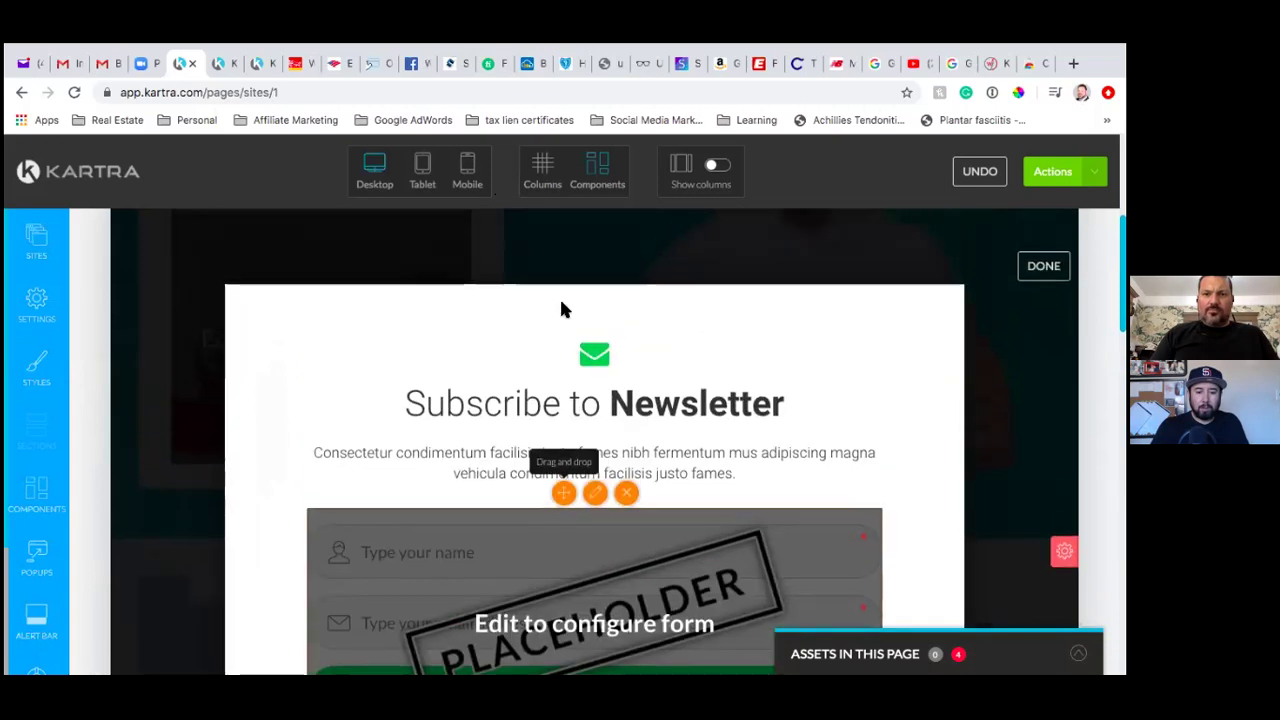
mouse_move(591, 357)
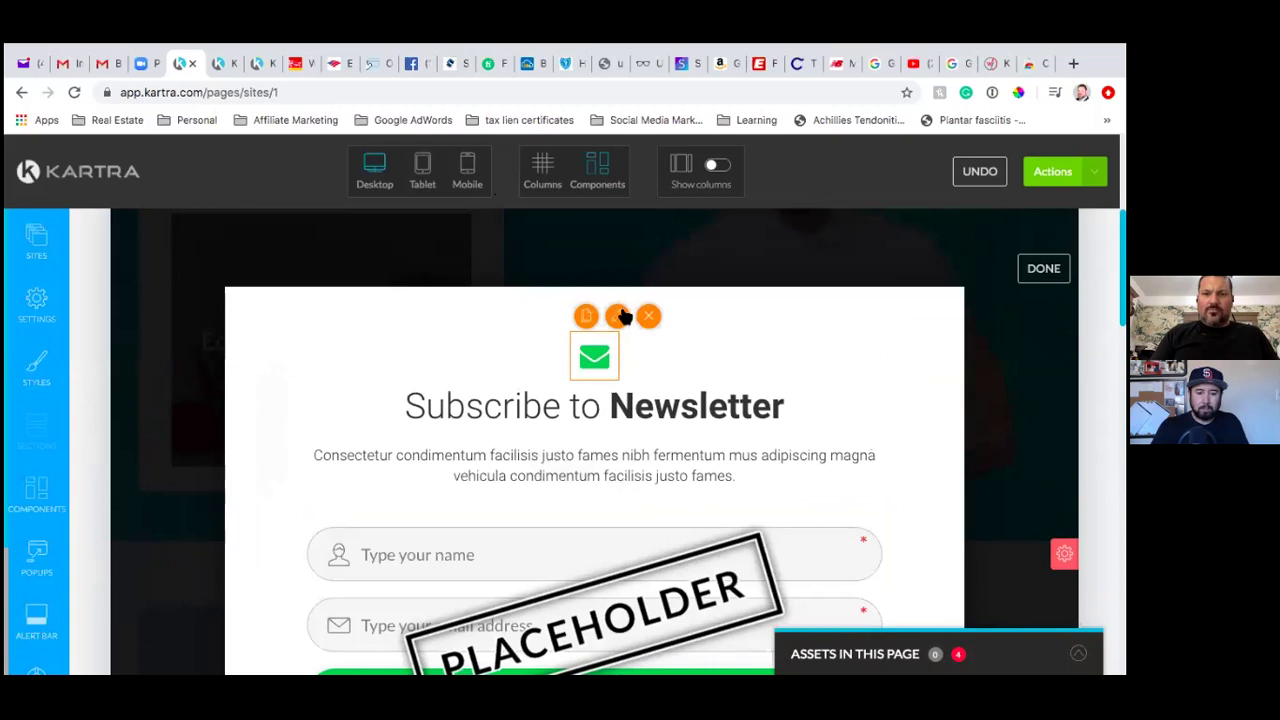
- Set the envelope icon's color to rgb(85, 188, 194) and apply it
left_click(620, 316)
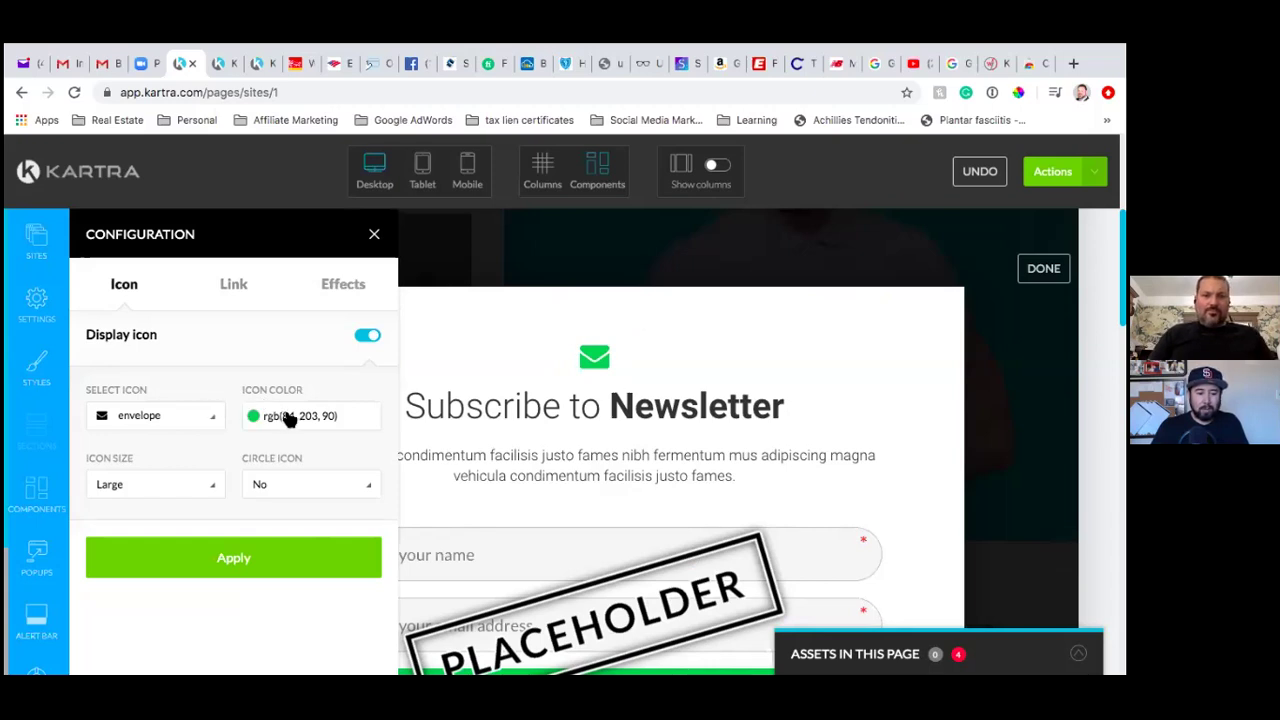
left_click(322, 416)
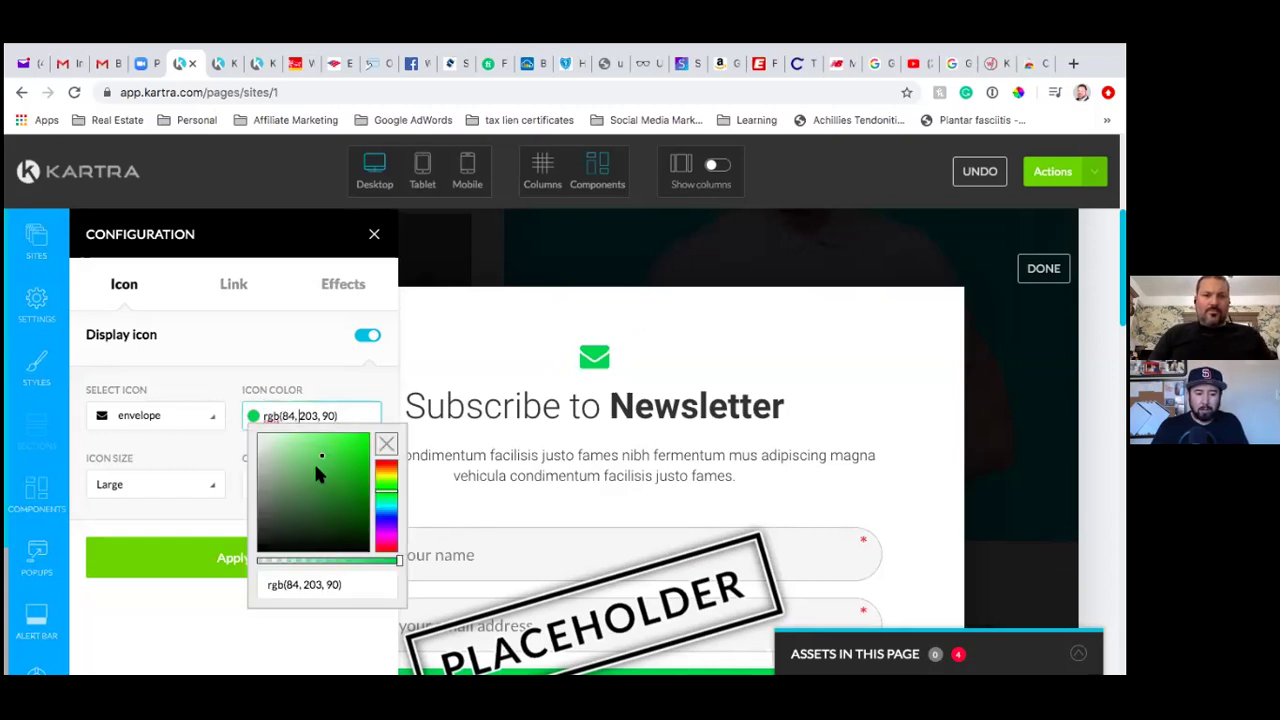
left_click_drag(343, 584, 257, 584)
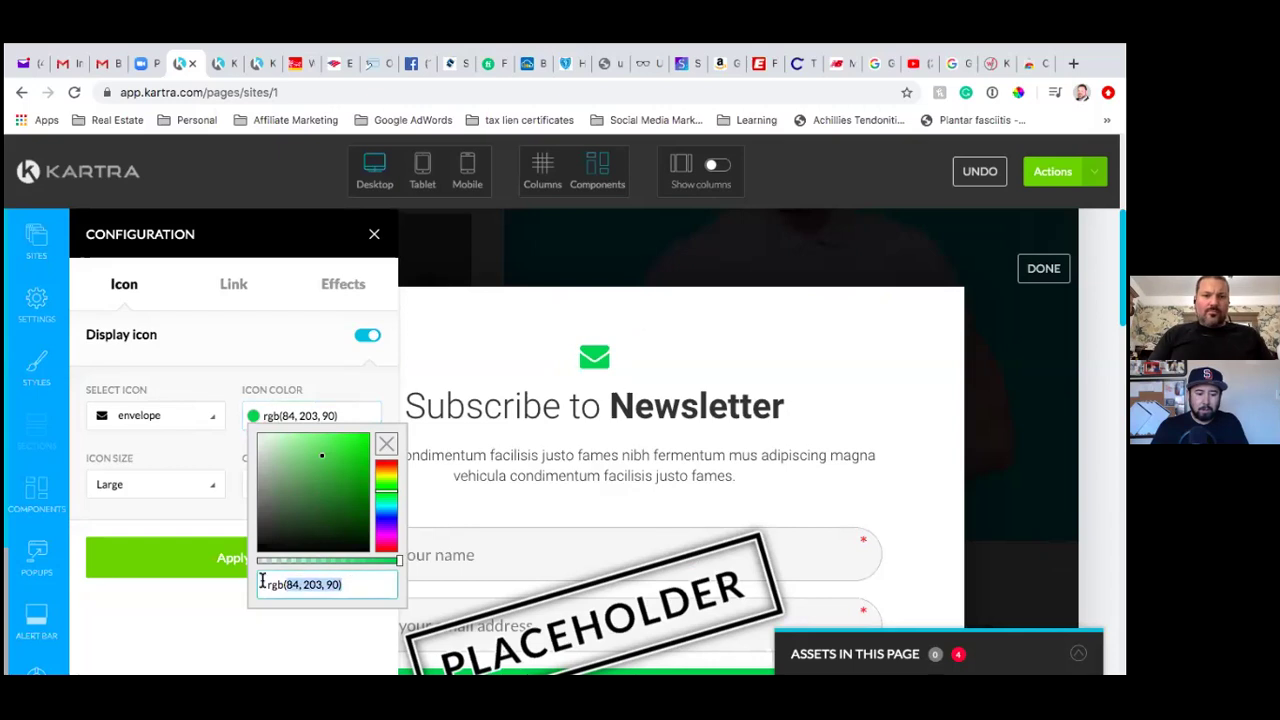
right_click(323, 586)
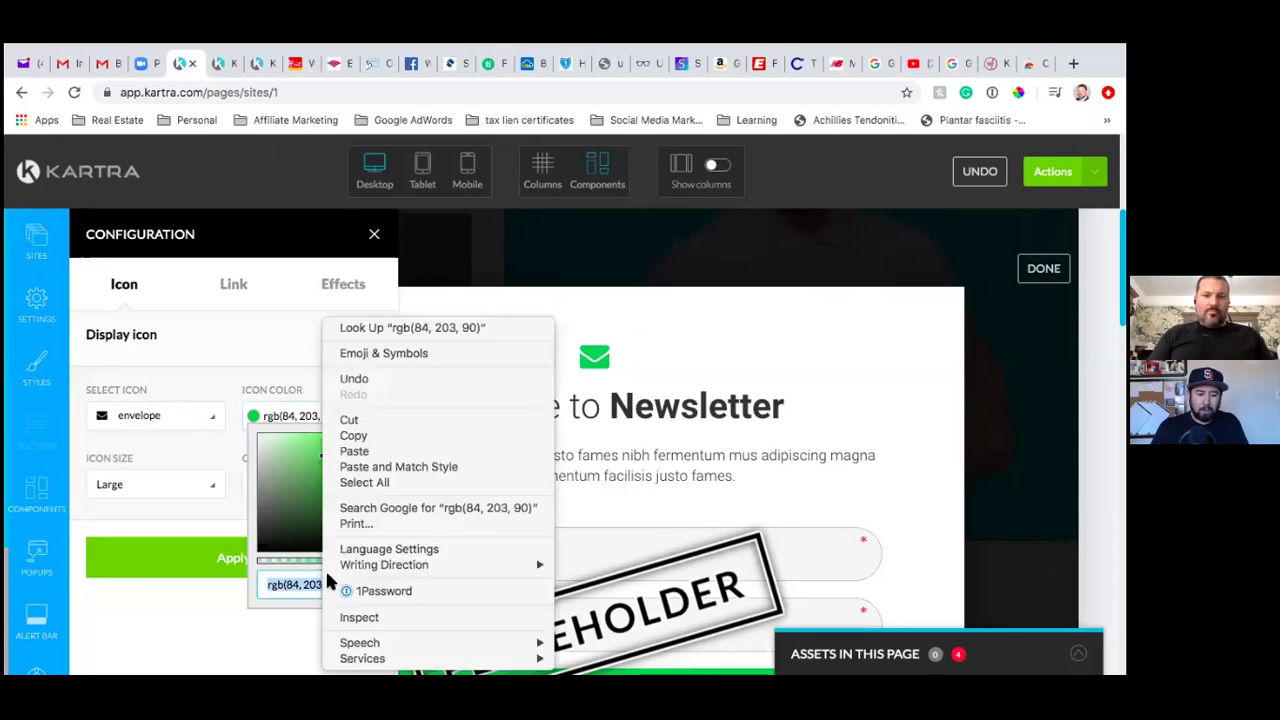
left_click(355, 453)
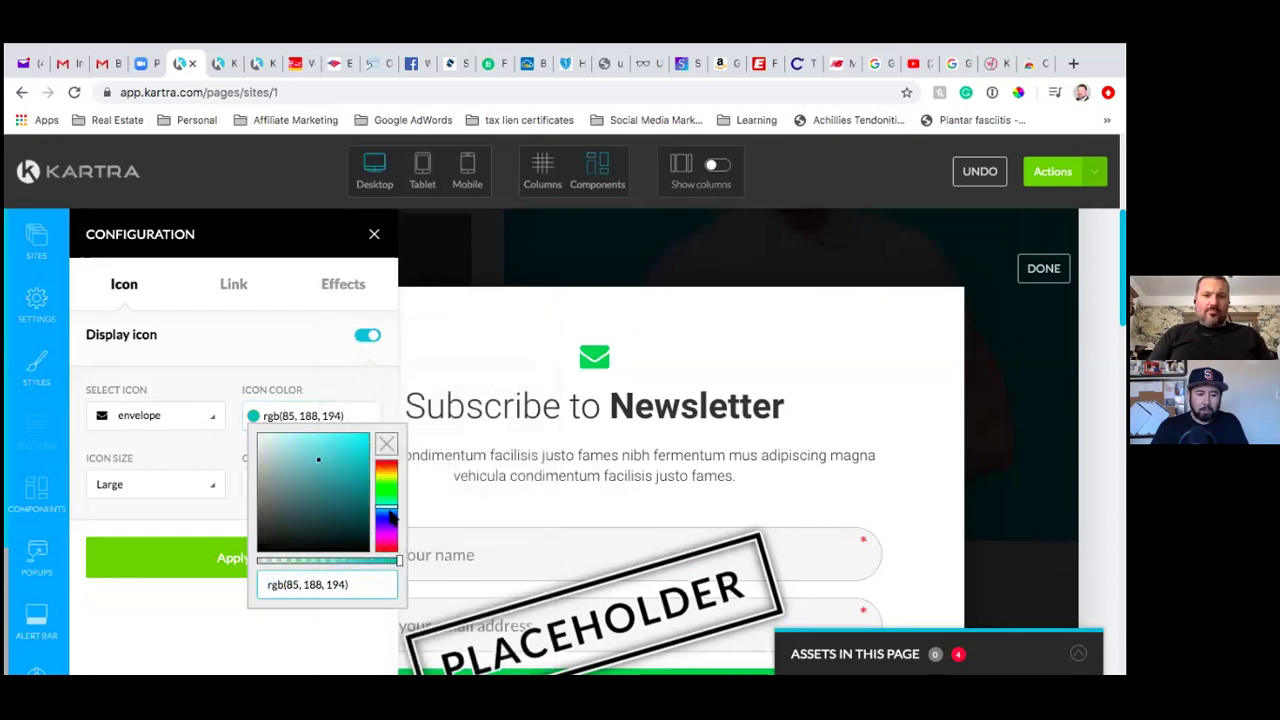
left_click(185, 560)
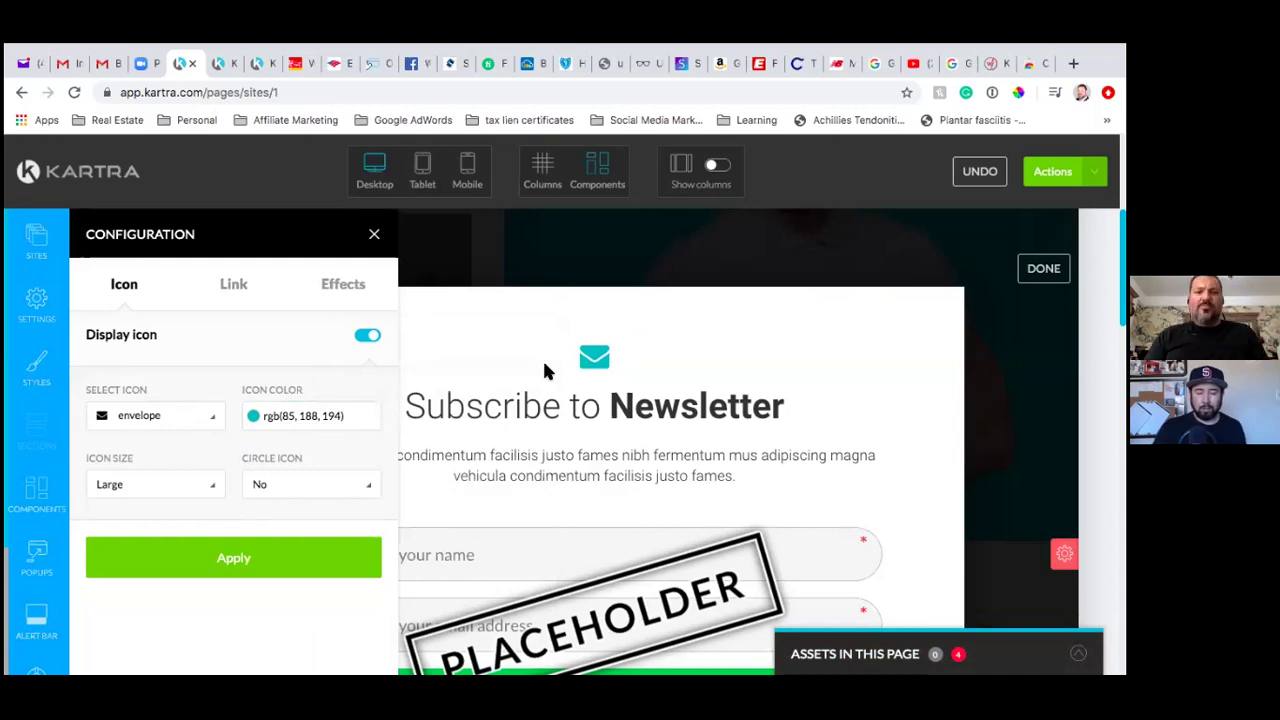
- Close the icon configuration and look over the newsletter popup
scroll(655, 447, "down", 3)
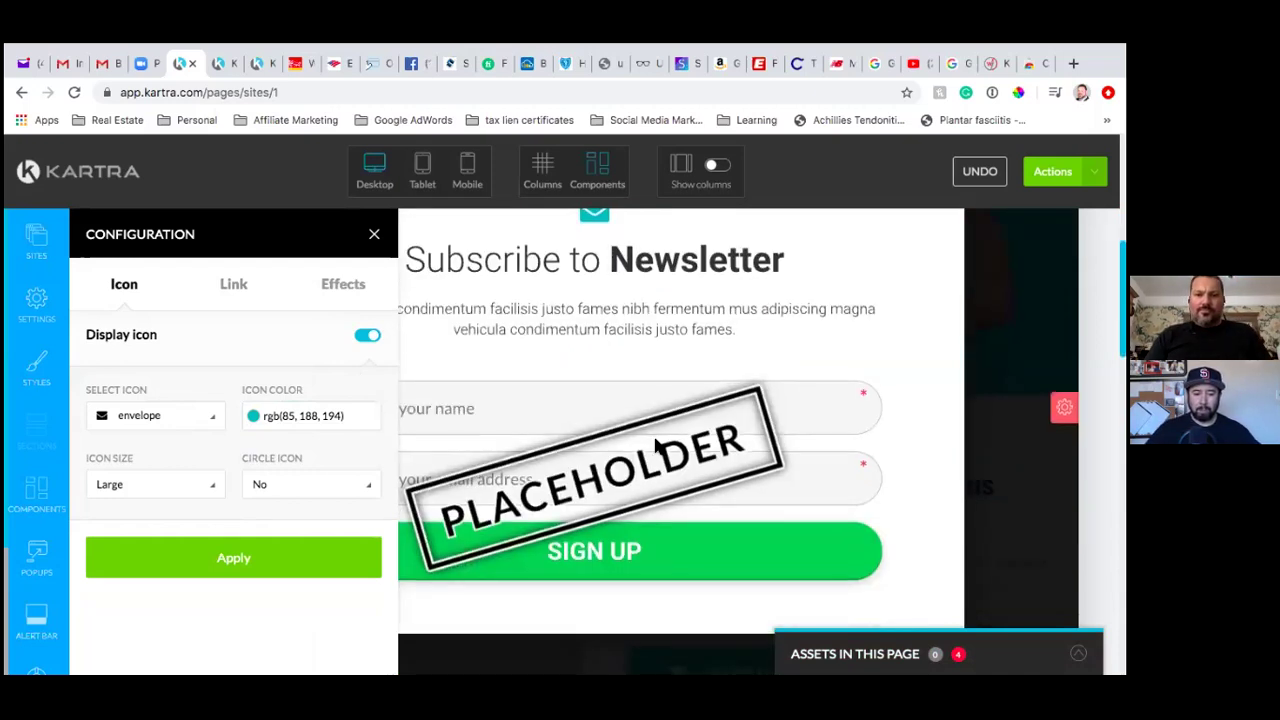
left_click(657, 445)
left_click(657, 443)
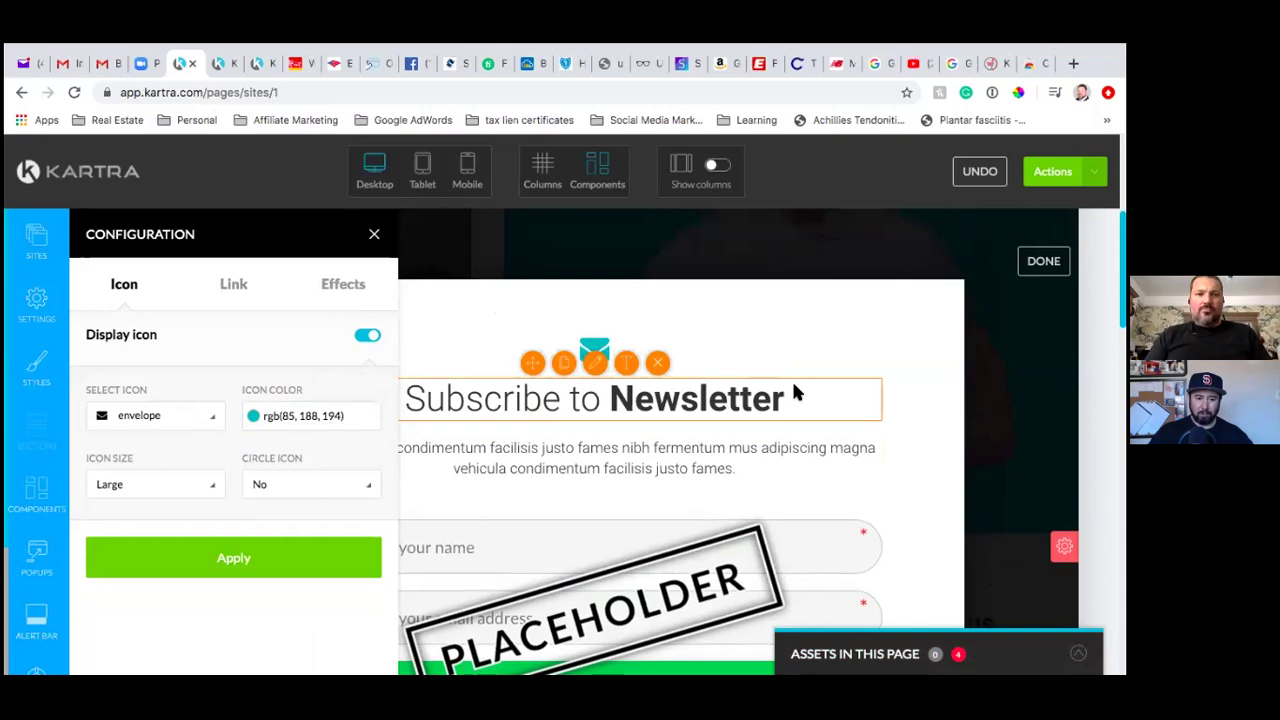
left_click(374, 233)
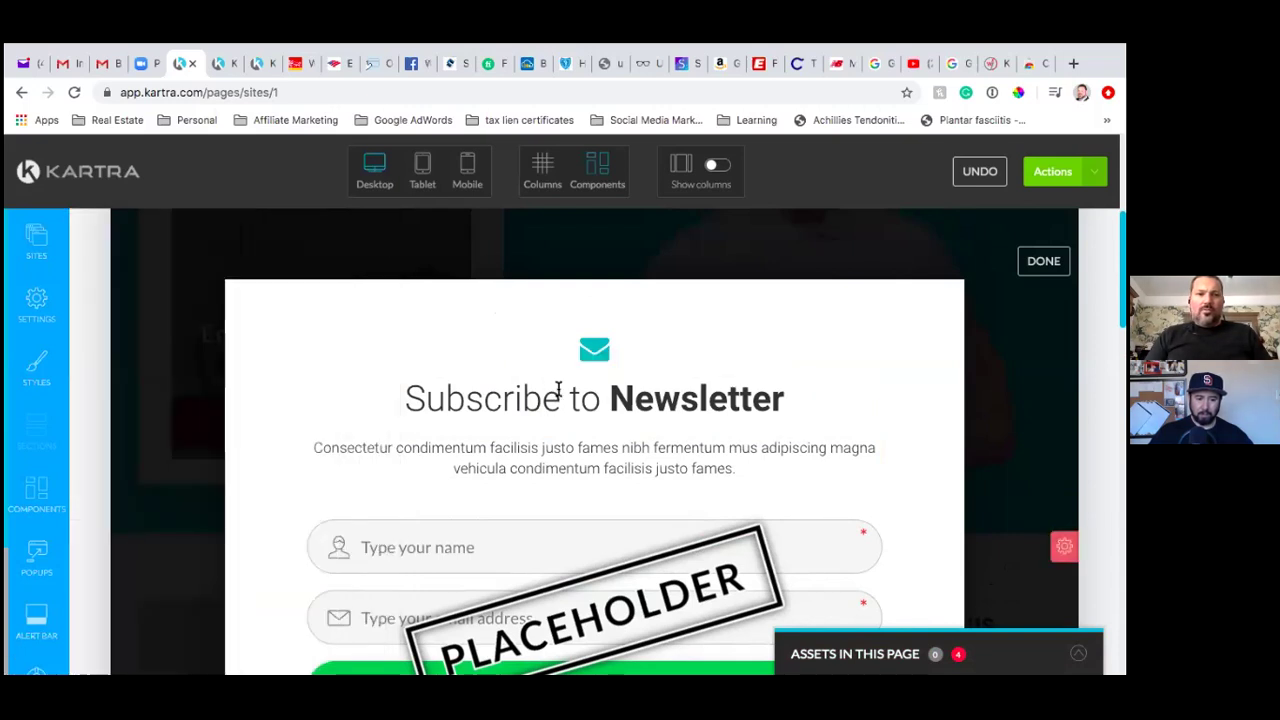
scroll(788, 400, "down", 1)
scroll(790, 406, "down", 1)
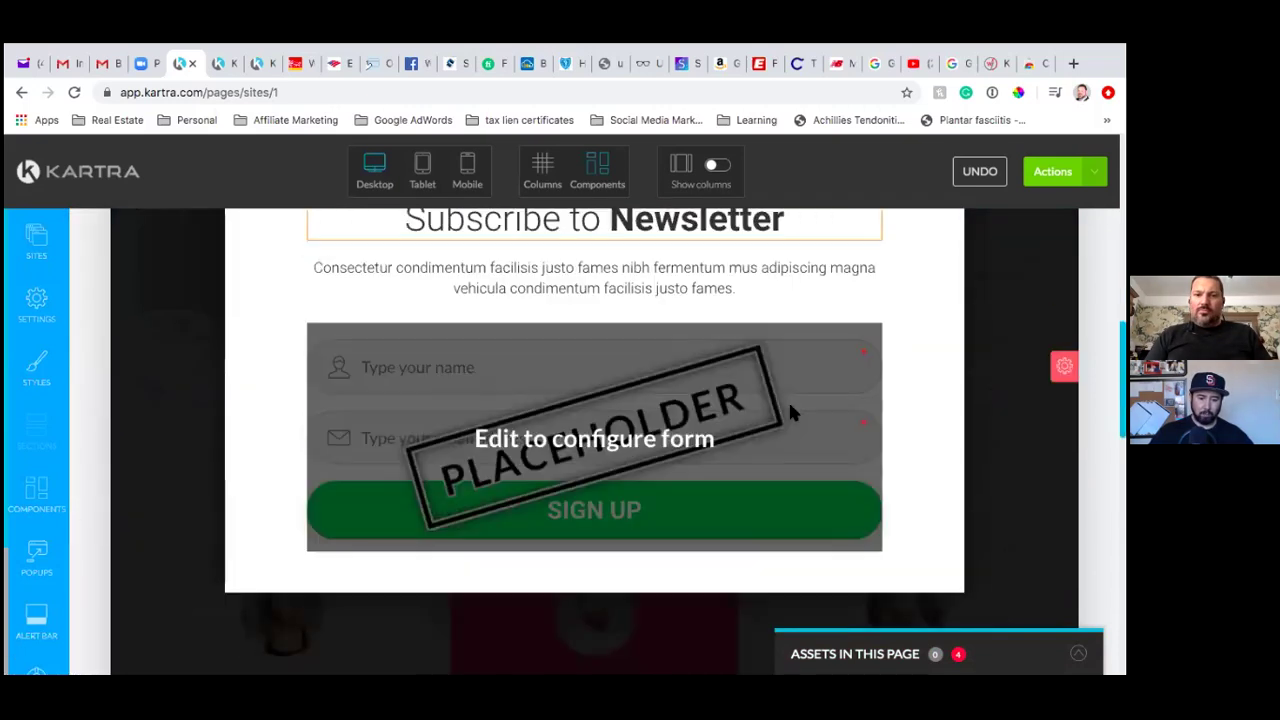
scroll(790, 406, "up", 1)
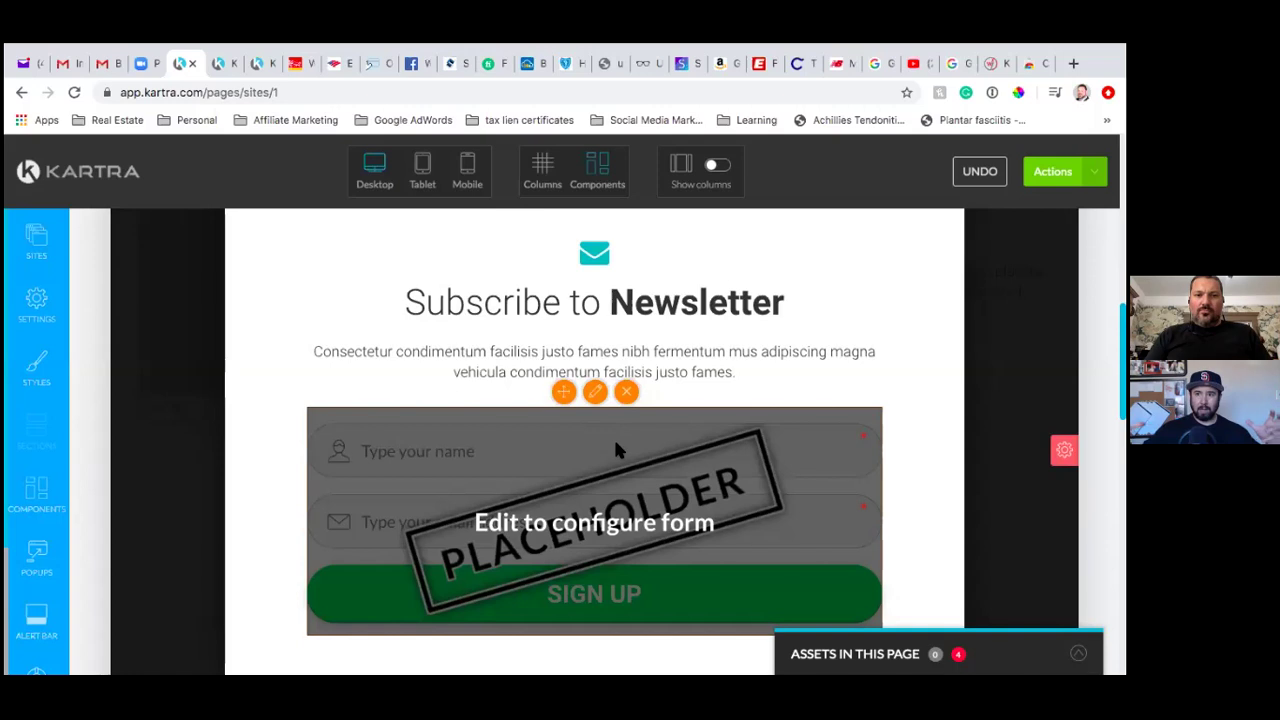
- Open the popup sign-up form's settings and start a new opt-in form
left_click(613, 436)
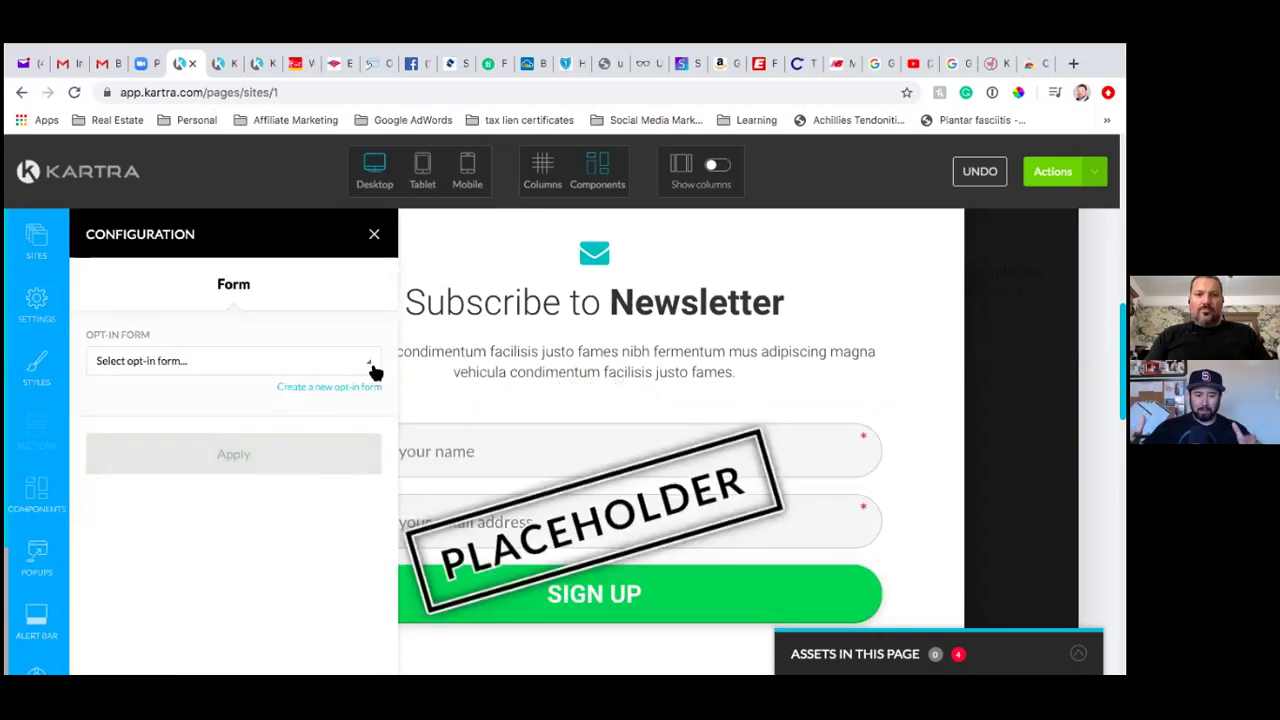
left_click(371, 364)
left_click(373, 365)
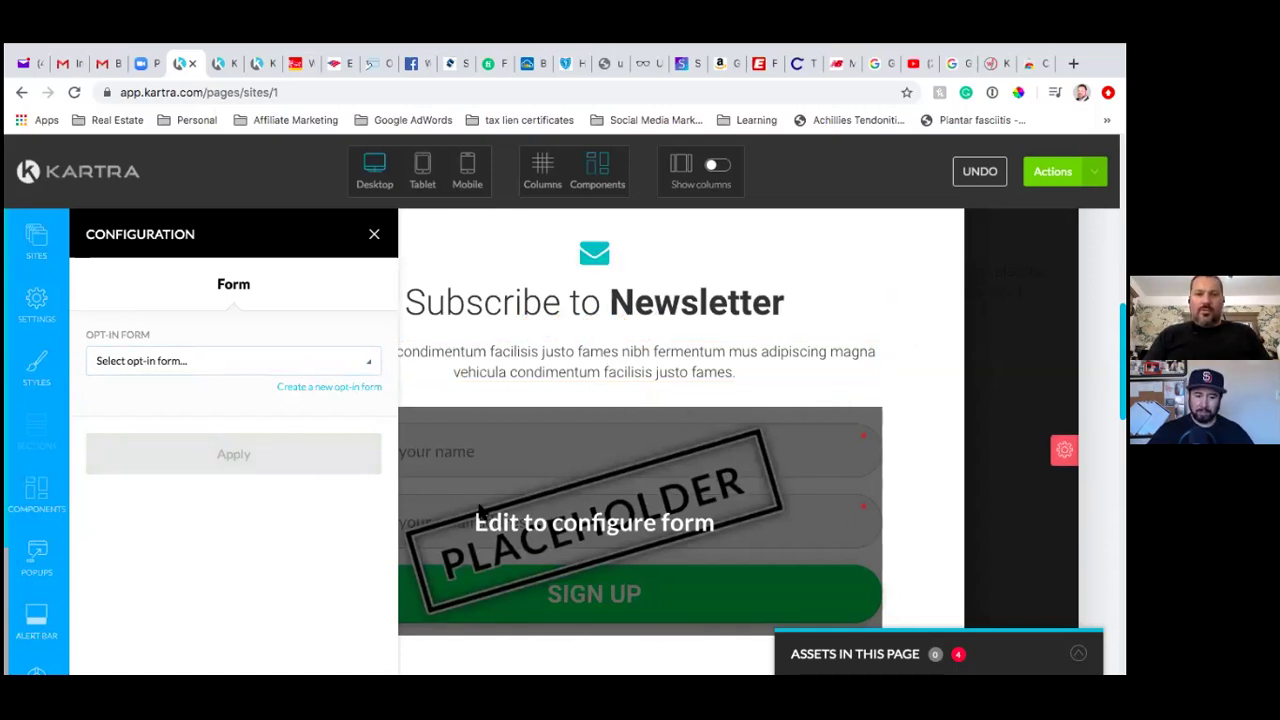
left_click(340, 392)
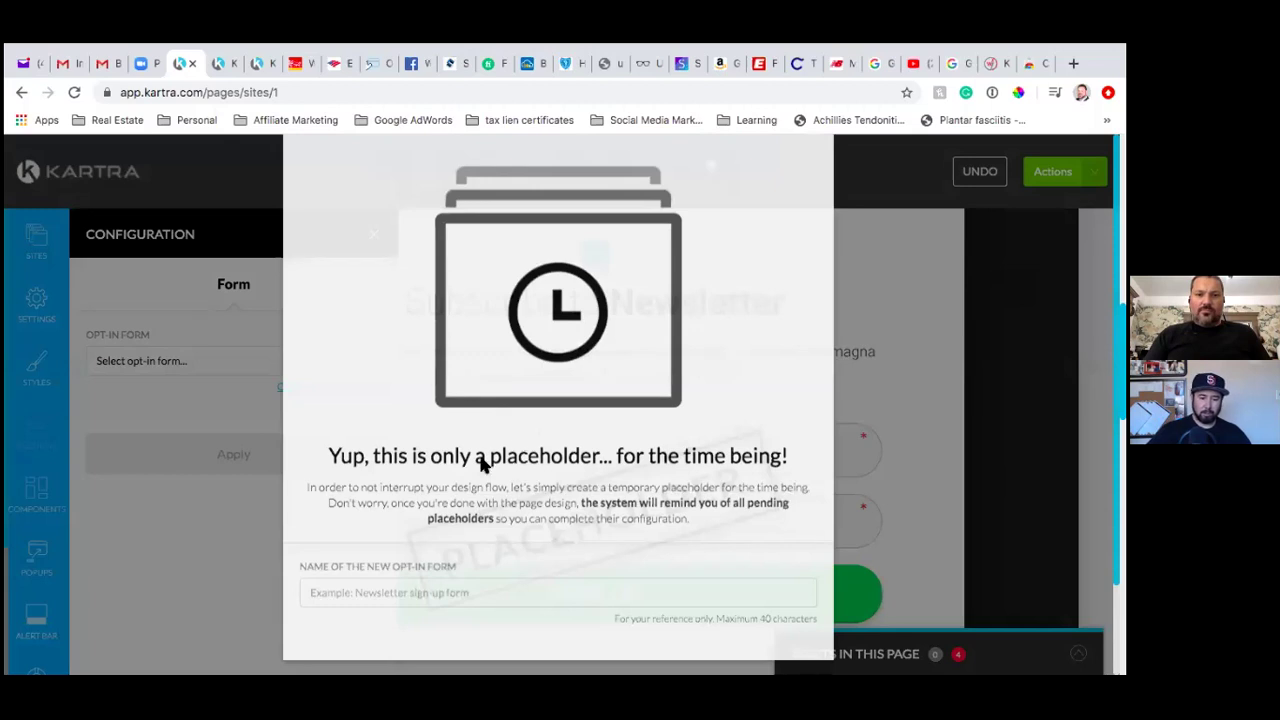
scroll(420, 520, "up", 2)
scroll(504, 379, "down", 2)
- Create the placeholder opt-in form 'test' and apply it to the sign-up form
left_click(380, 581)
type("test")
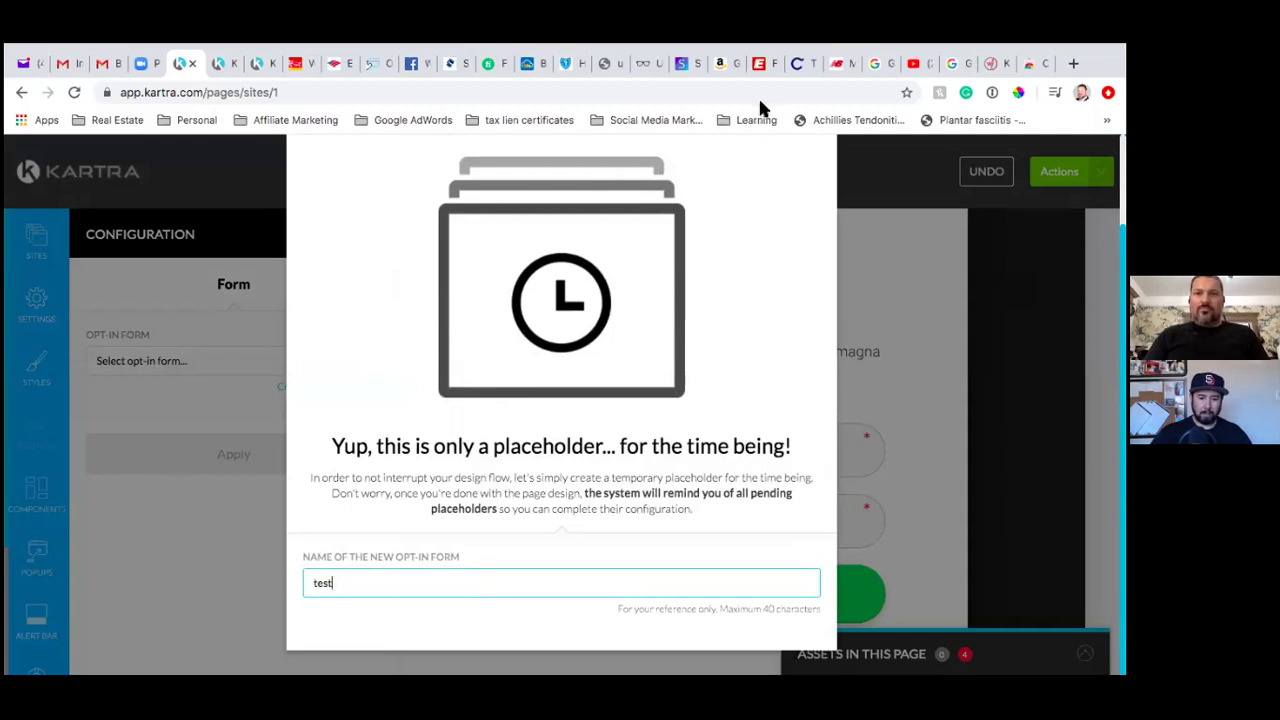
scroll(720, 270, "up", 2)
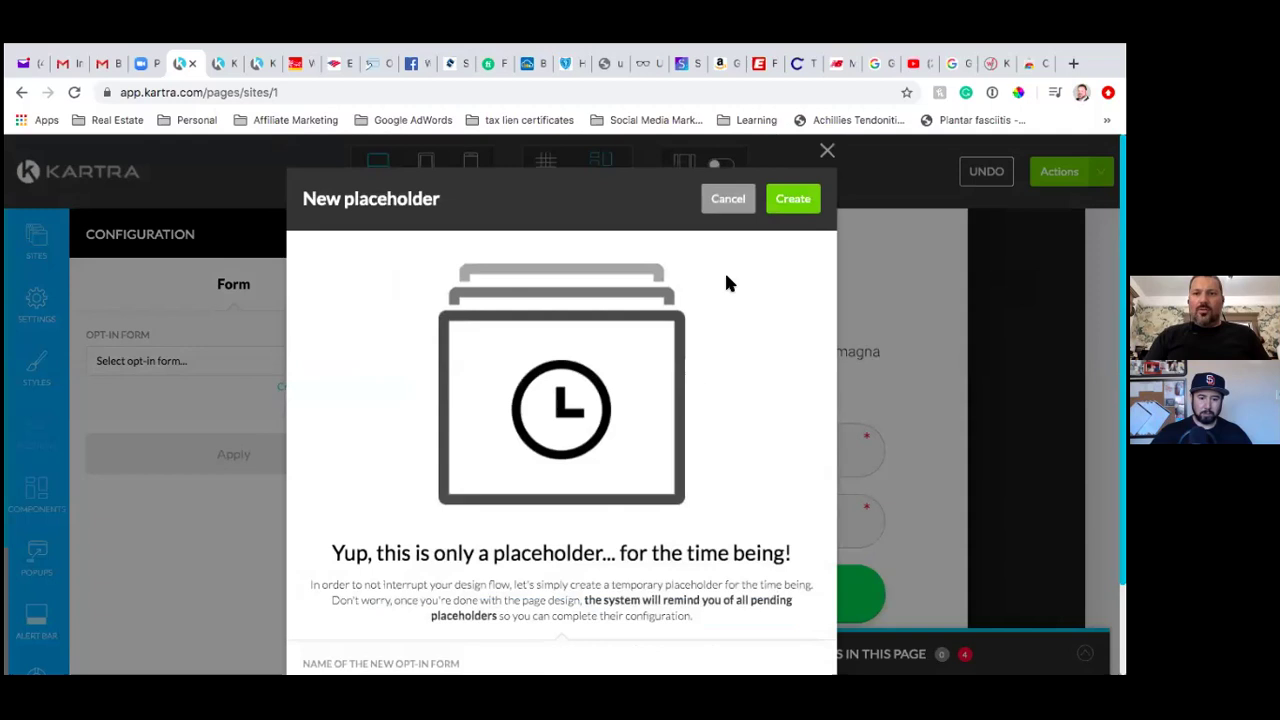
left_click(801, 205)
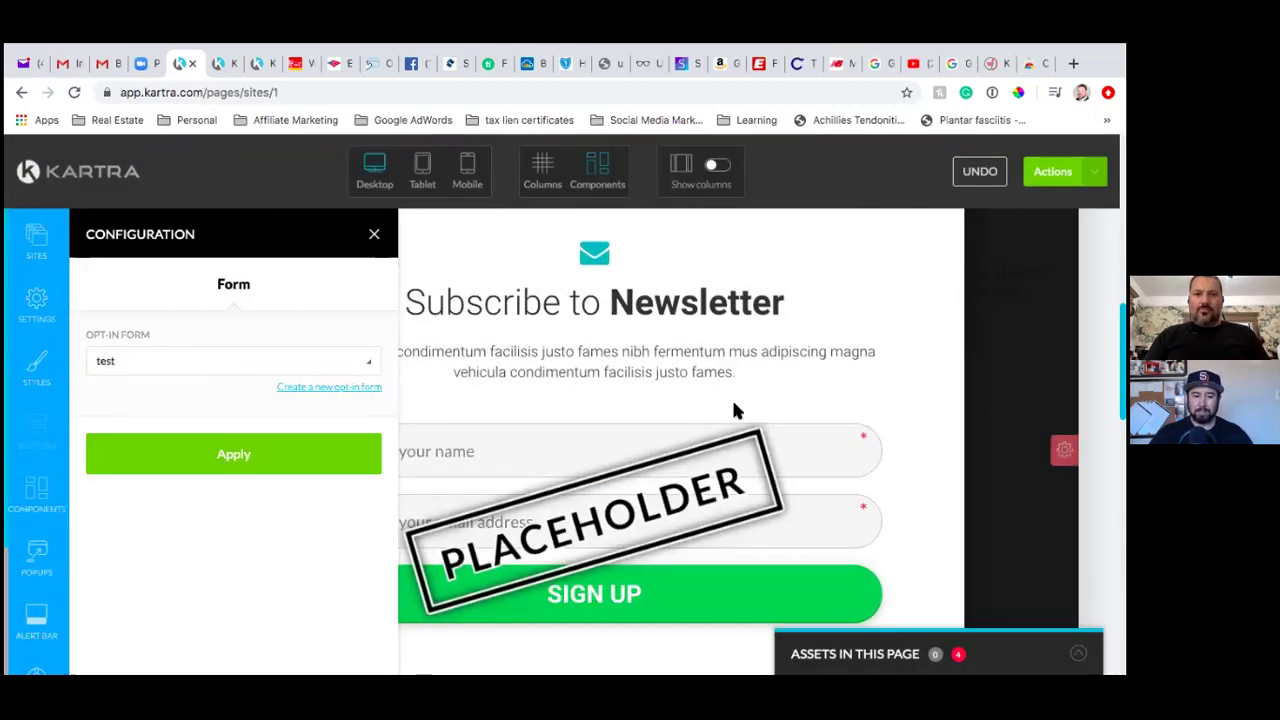
mouse_move(733, 408)
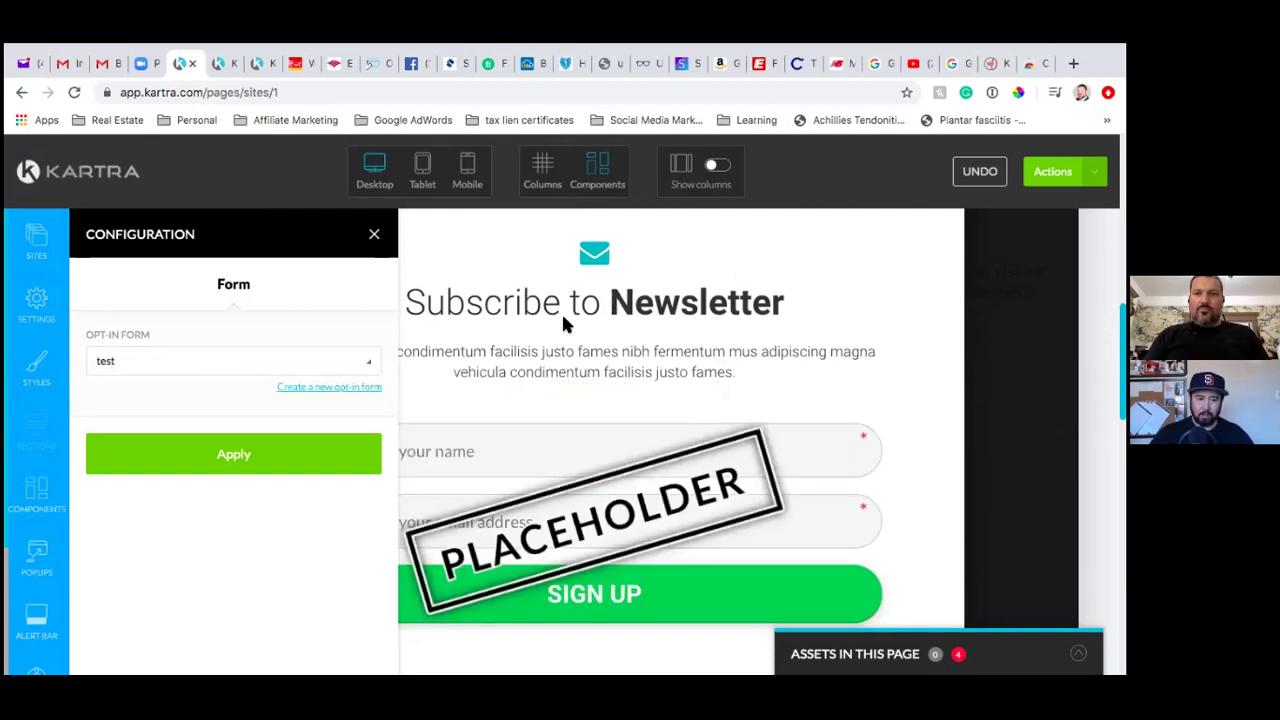
left_click(259, 456)
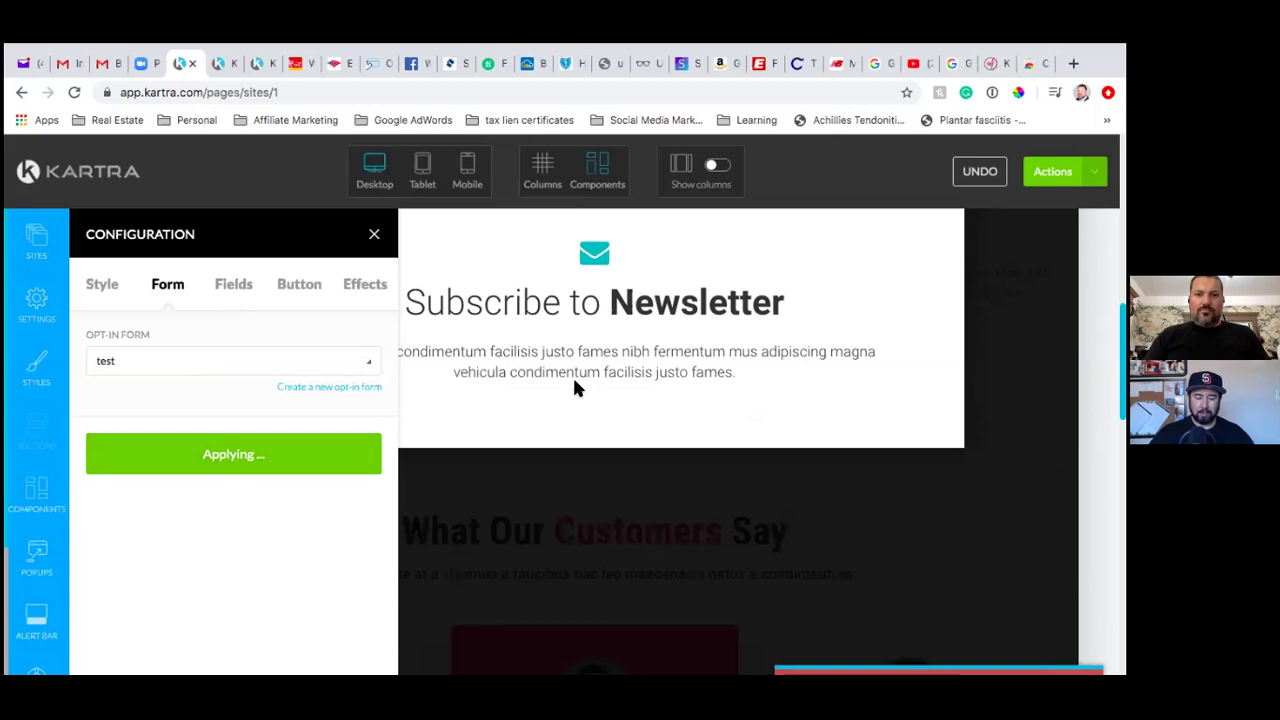
mouse_move(720, 510)
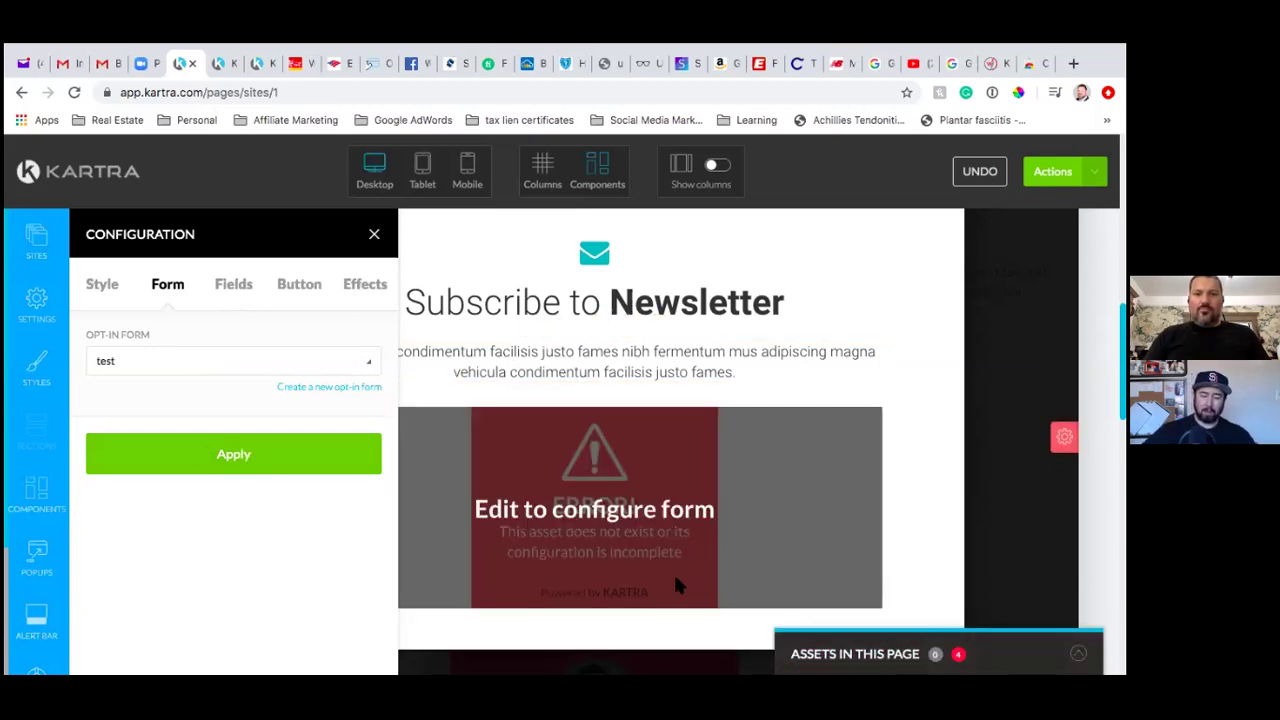
mouse_move(648, 547)
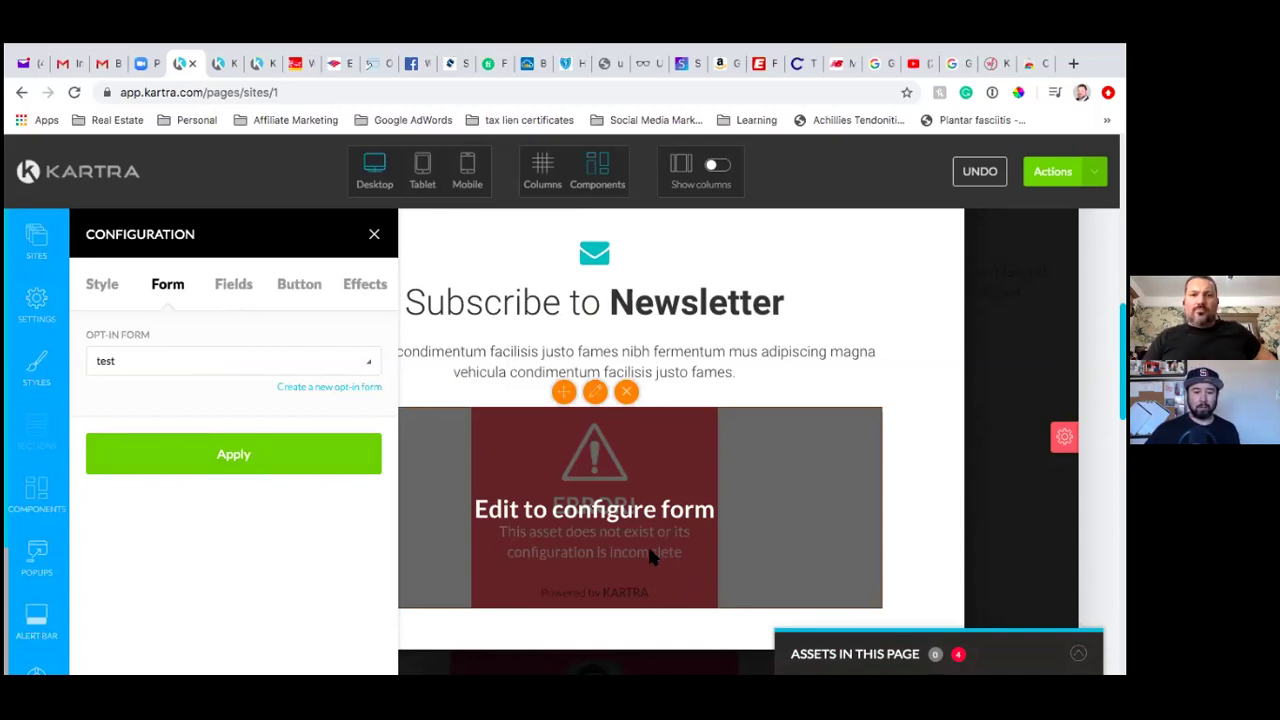
- Return to the top of the 'test' page and Publish live from the Actions menu
scroll(608, 338, "up", 2)
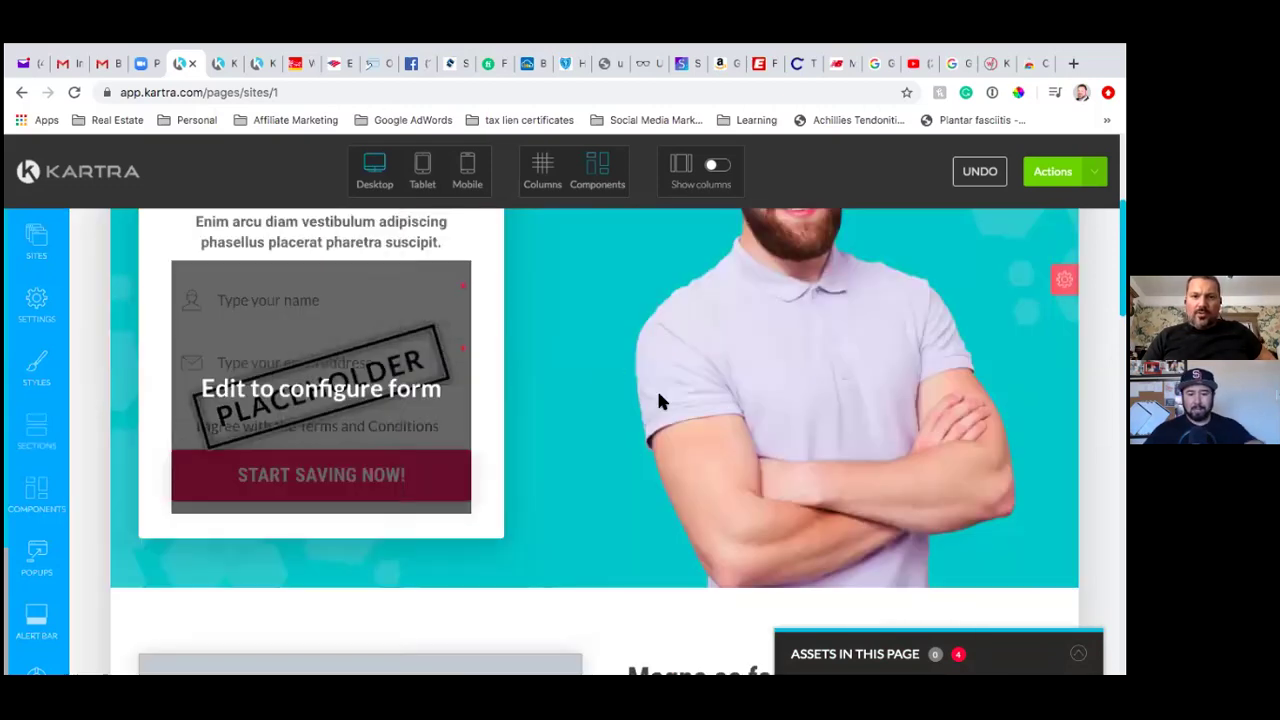
scroll(611, 369, "up", 1)
scroll(657, 400, "up", 3)
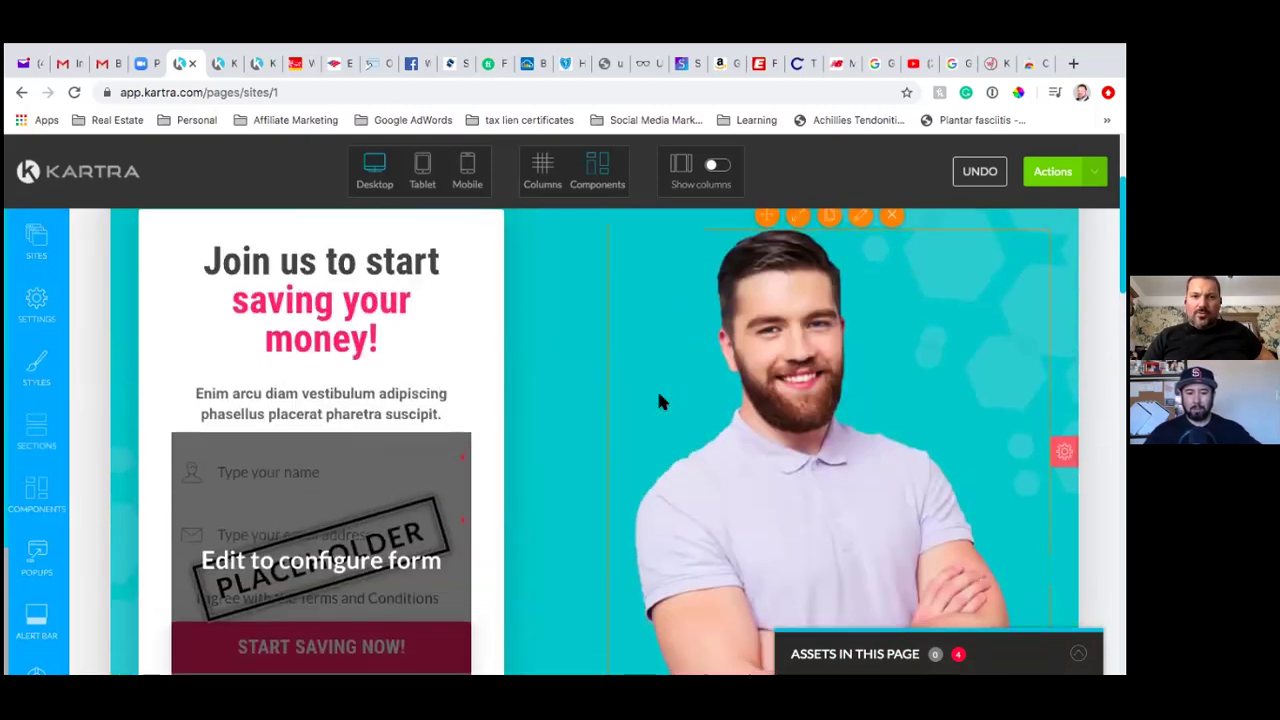
scroll(657, 400, "down", 2)
scroll(659, 401, "down", 1)
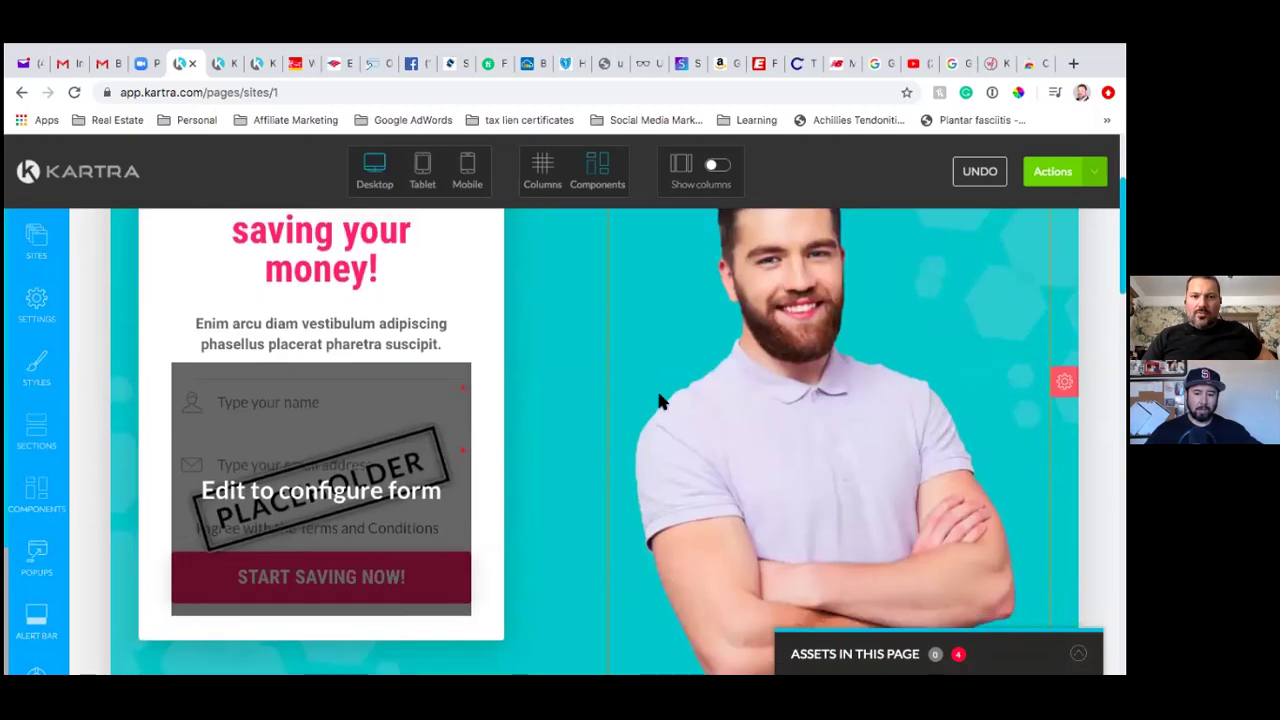
scroll(659, 401, "up", 3)
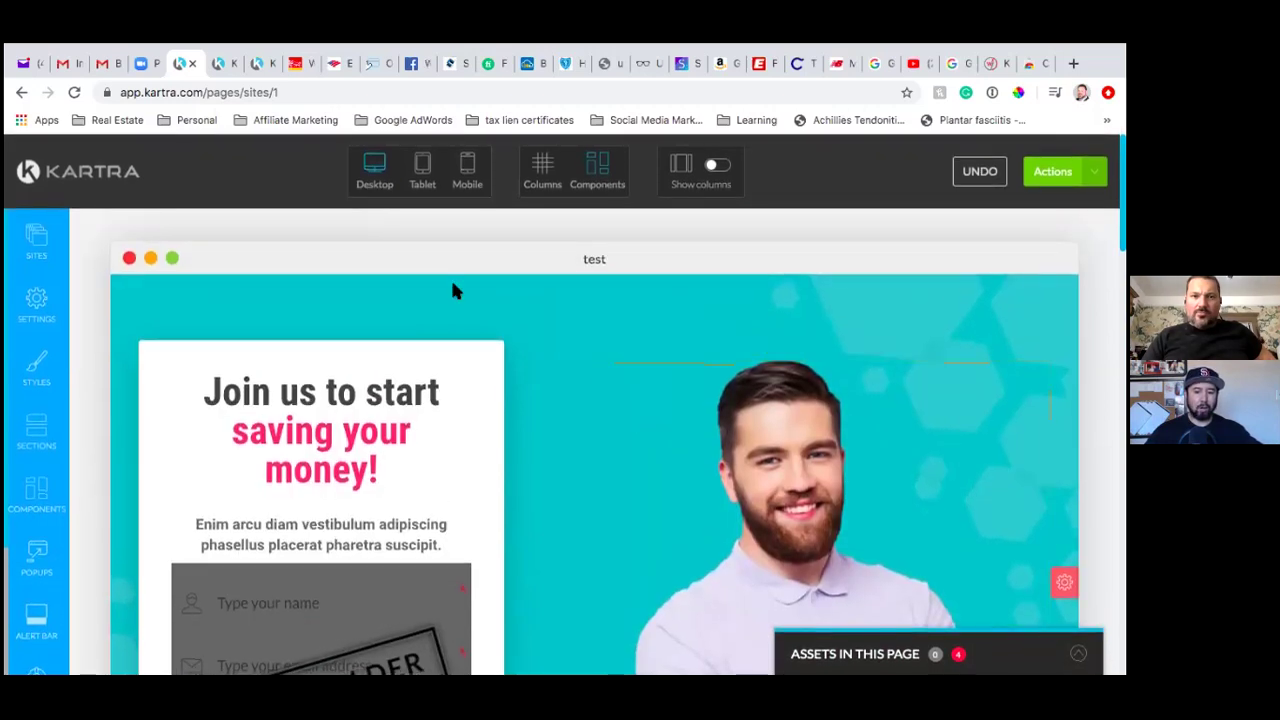
scroll(568, 299, "down", 2)
scroll(568, 299, "up", 2)
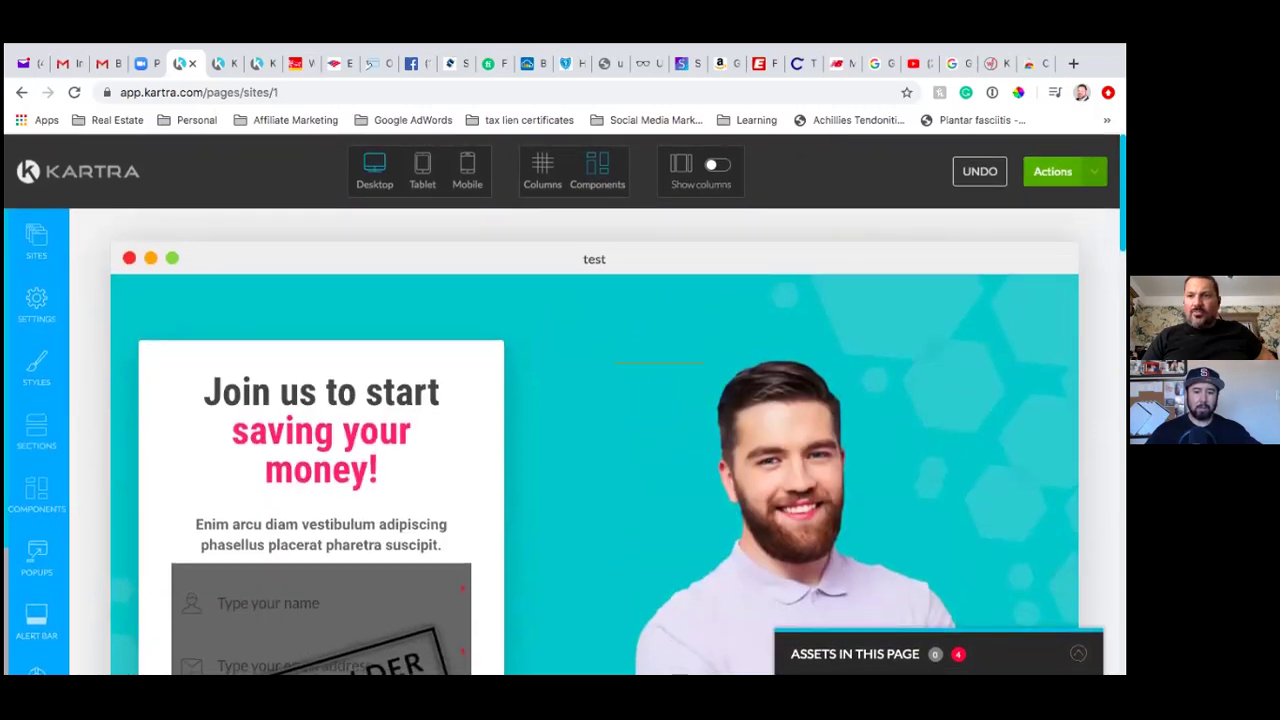
left_click(1052, 171)
left_click(993, 241)
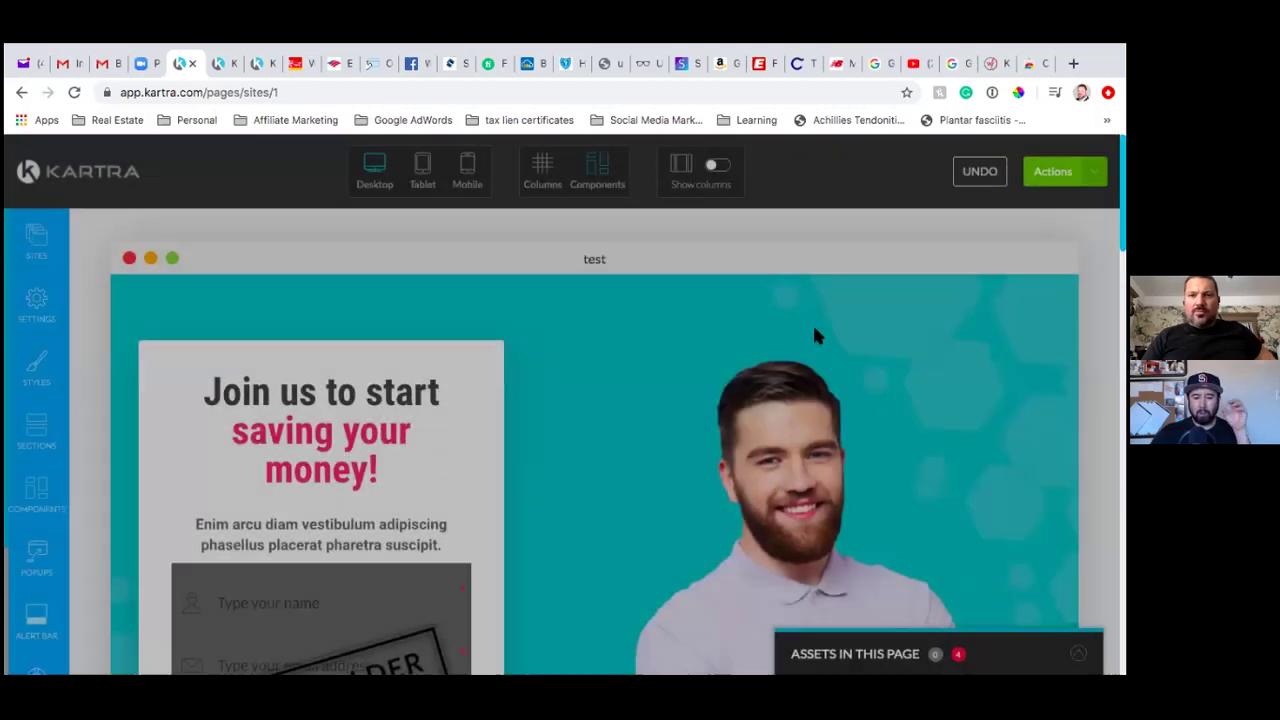
mouse_move(949, 48)
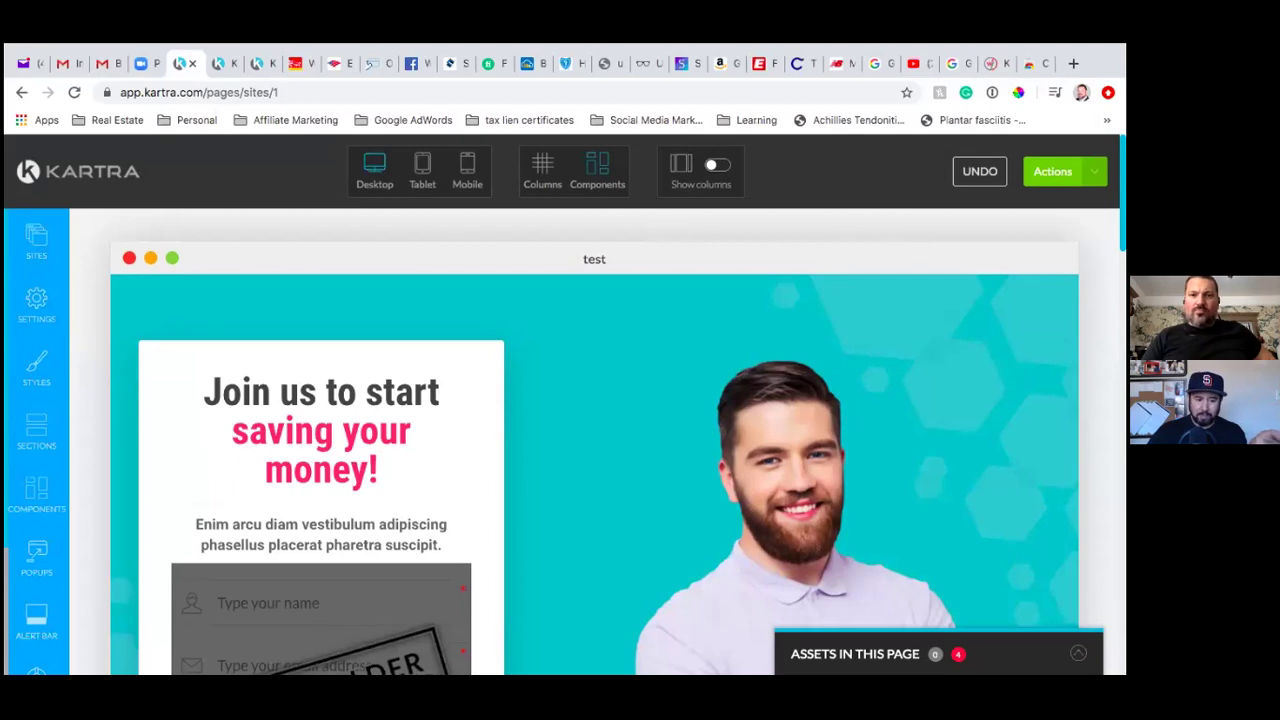
scroll(938, 340, "down", 5)
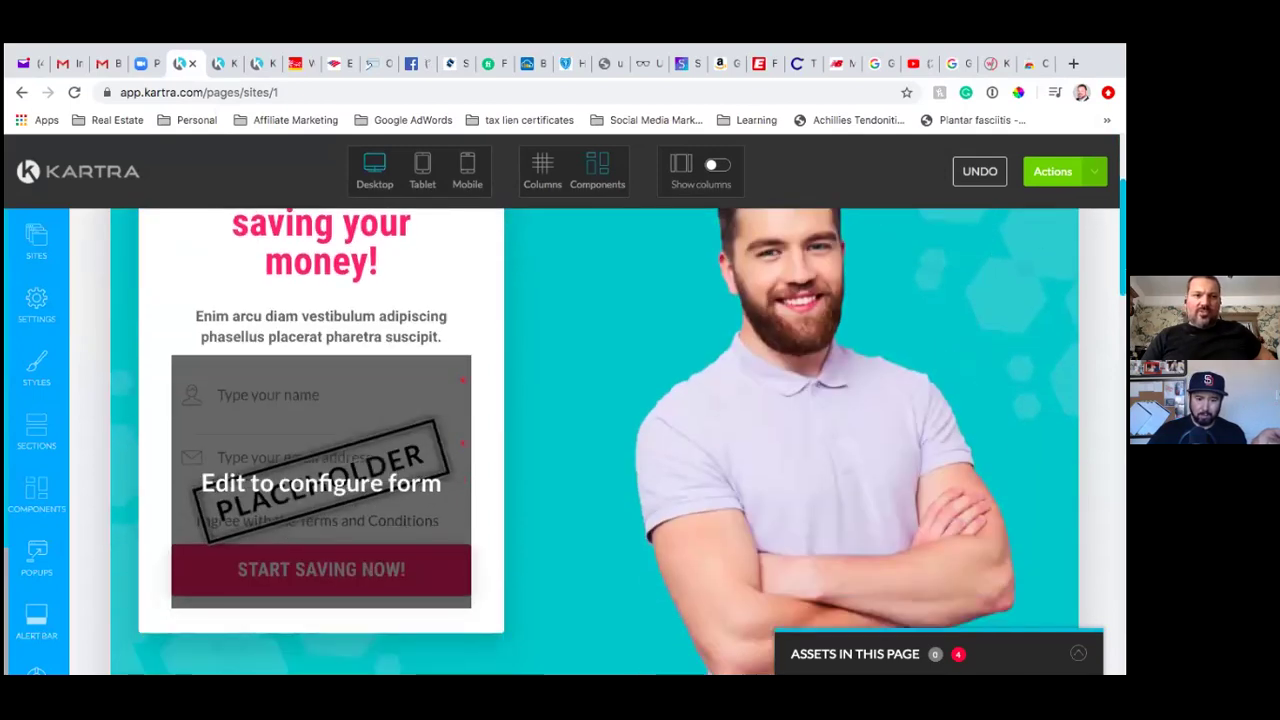
scroll(134, 471, "up", 5)
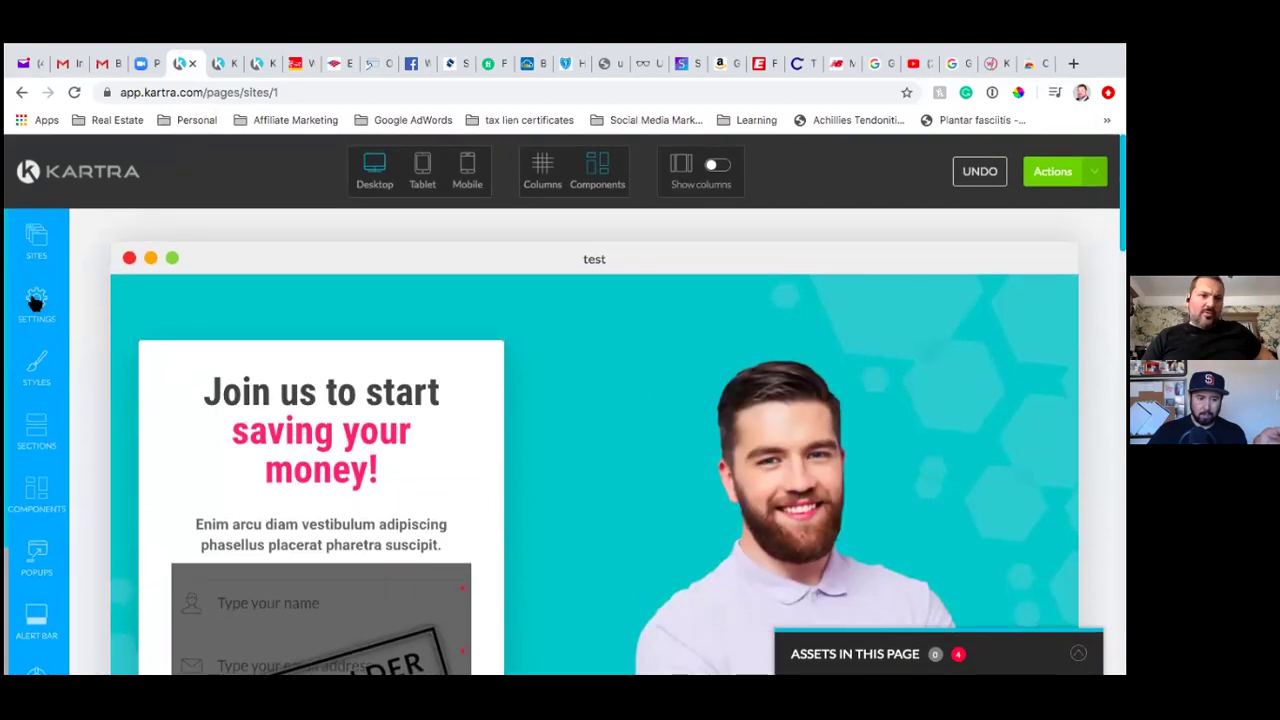
- Open the SEO parameters for the 'test' page from Page Settings
left_click(35, 300)
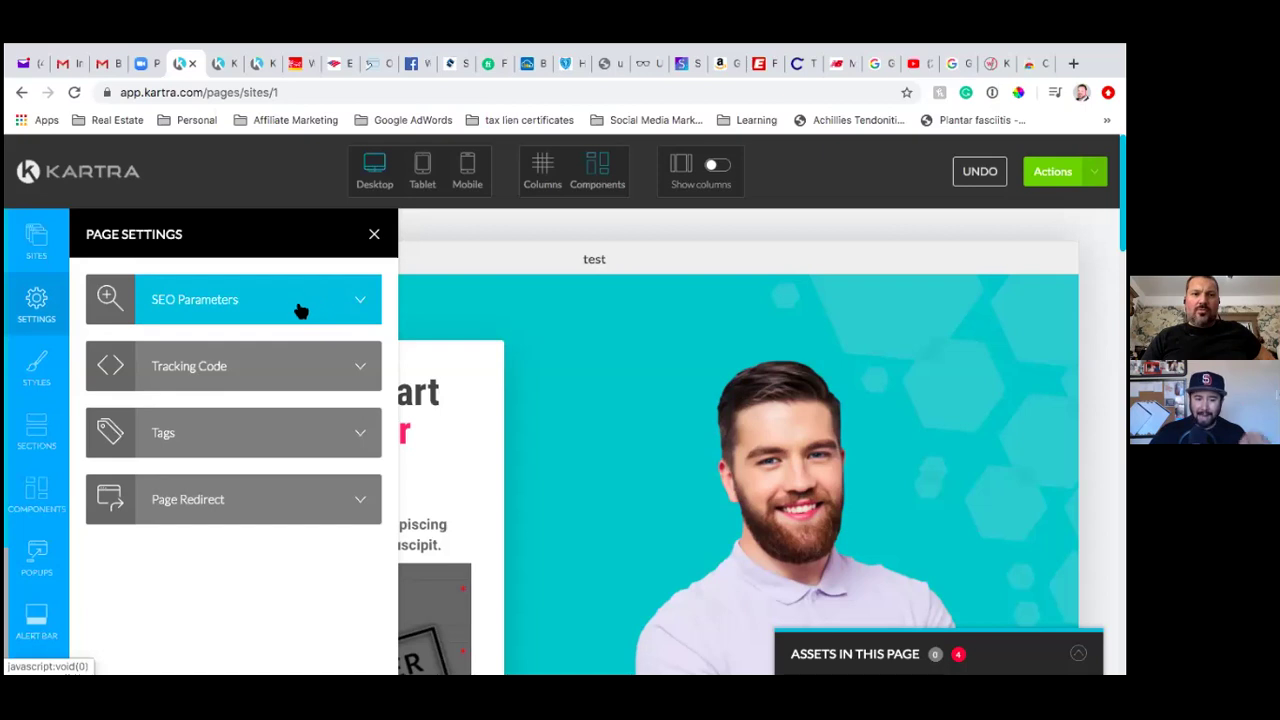
left_click(300, 311)
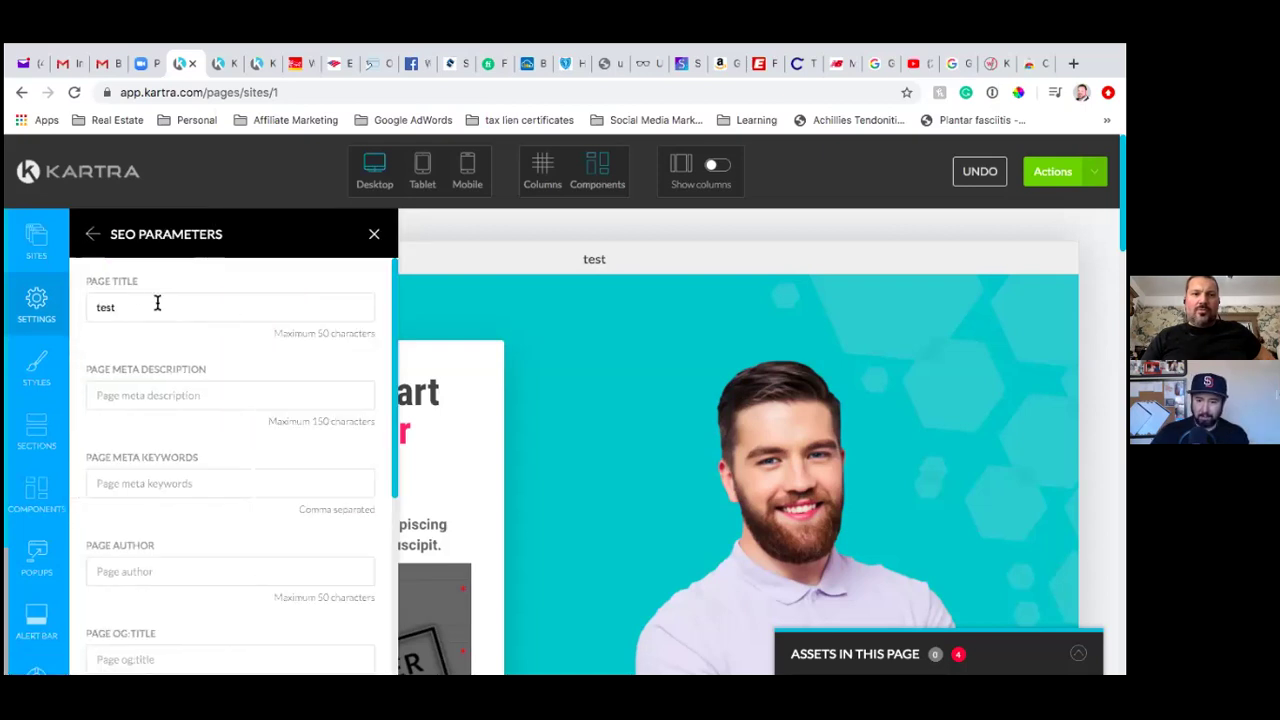
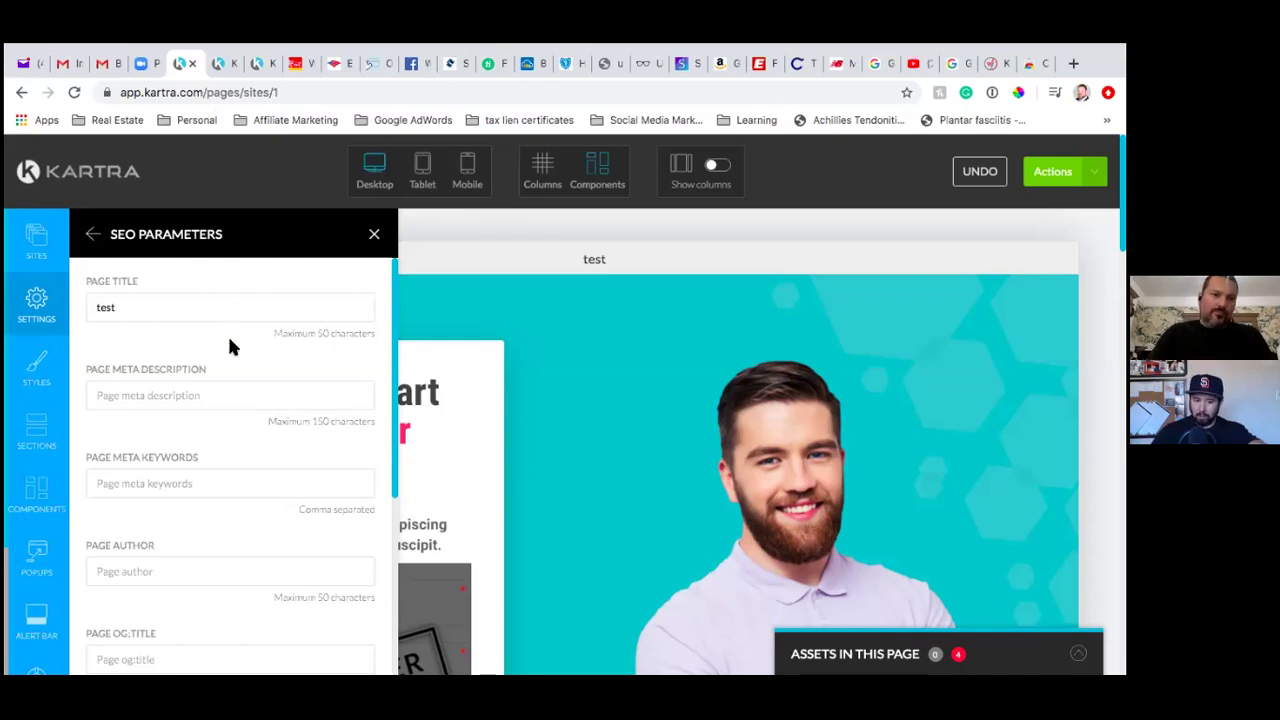
- Reopen the page's SEO settings and review the meta description and other SEO fields
scroll(227, 490, "down", 1)
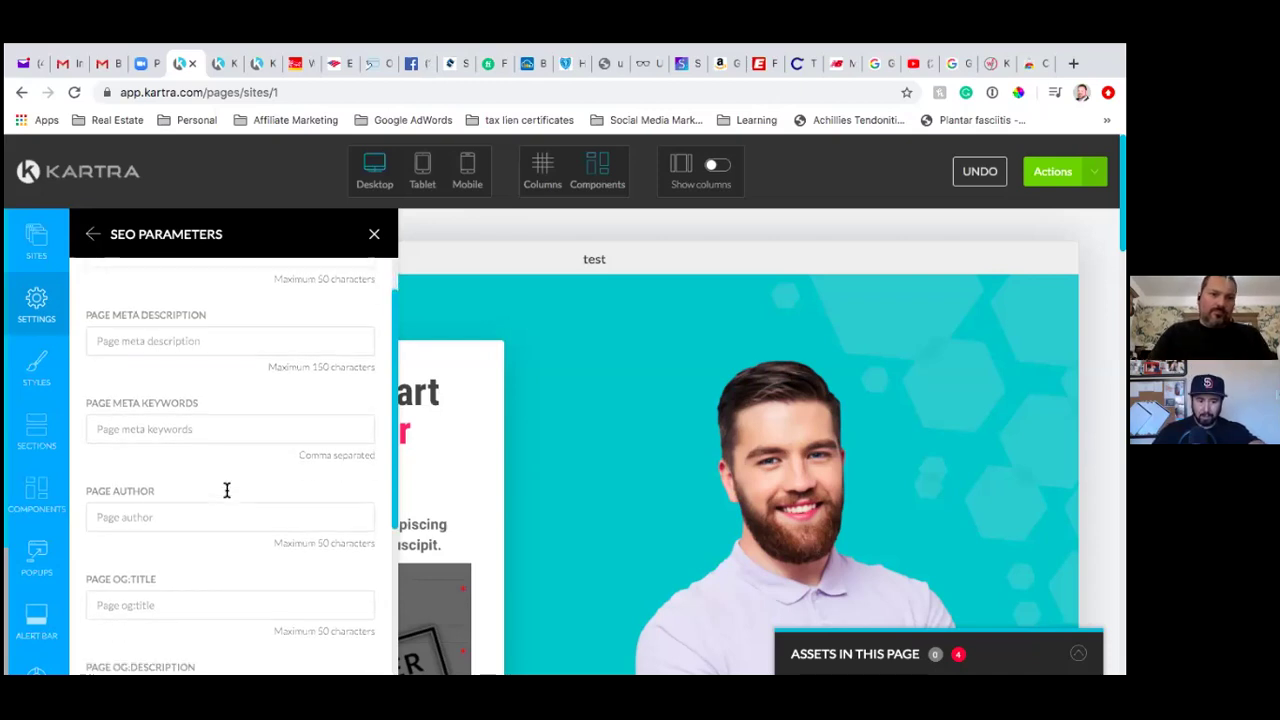
scroll(227, 490, "down", 2)
scroll(227, 490, "up", 3)
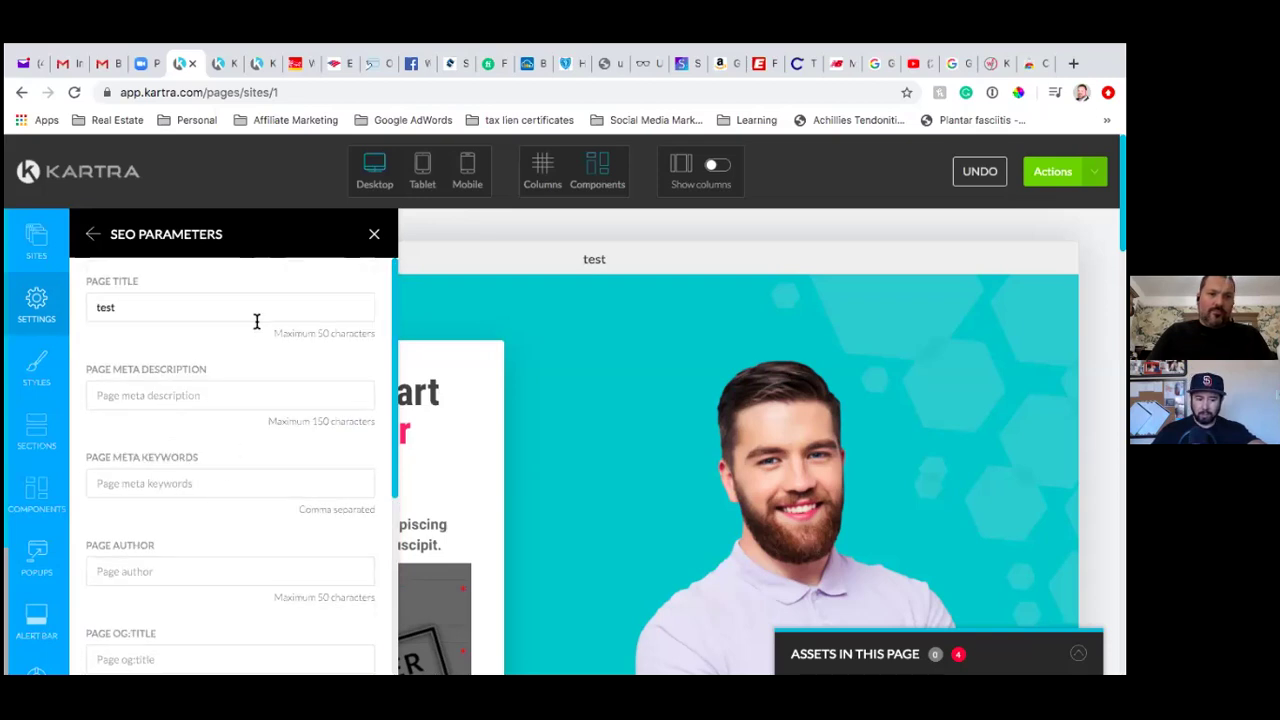
left_click(374, 233)
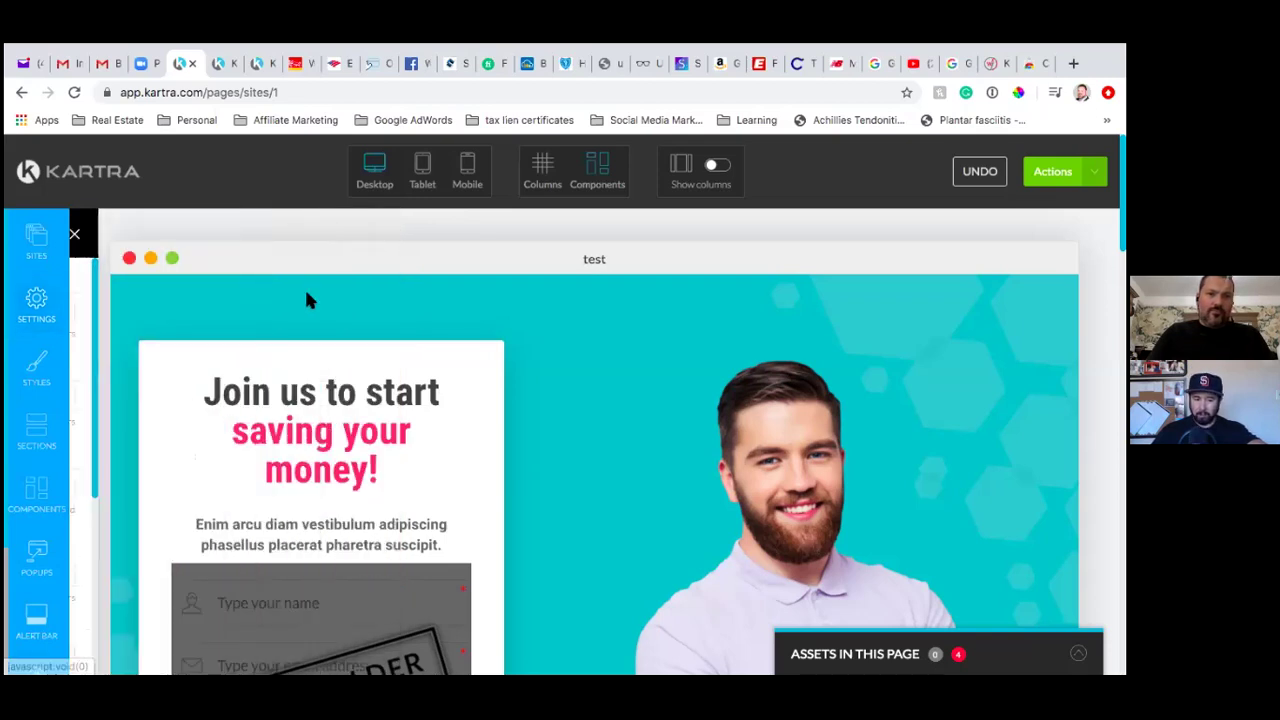
left_click(40, 303)
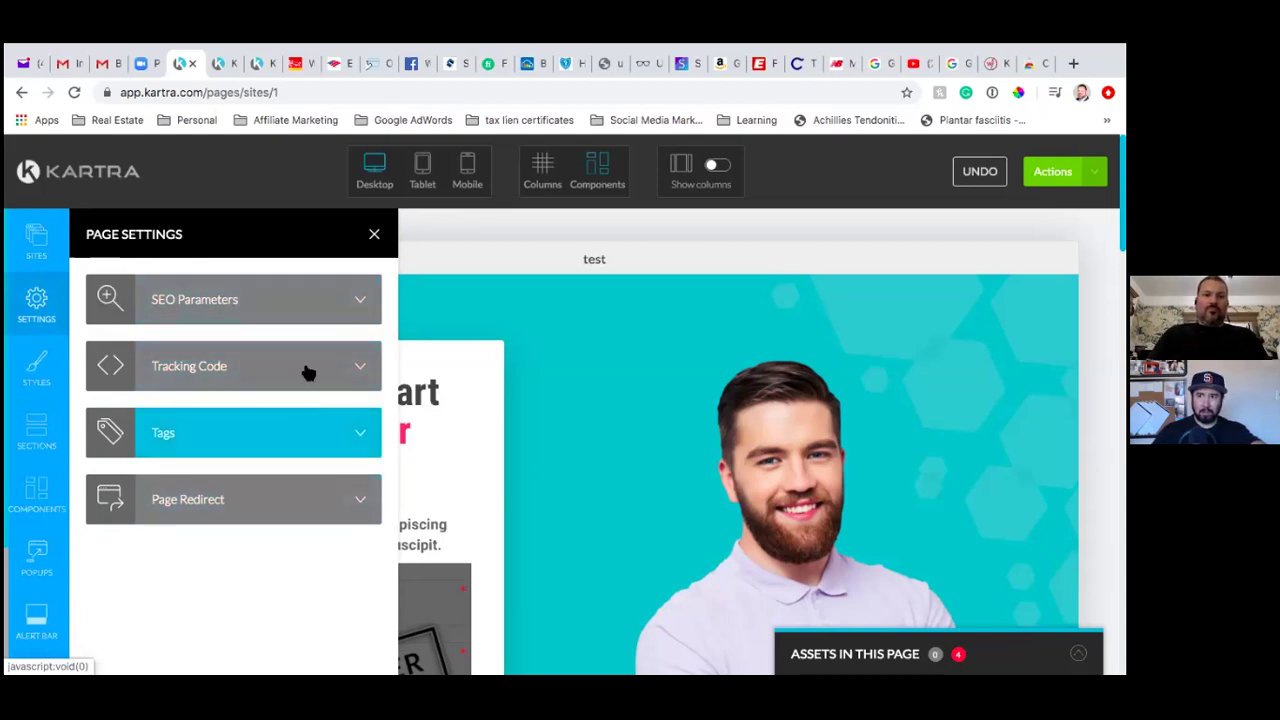
left_click(345, 299)
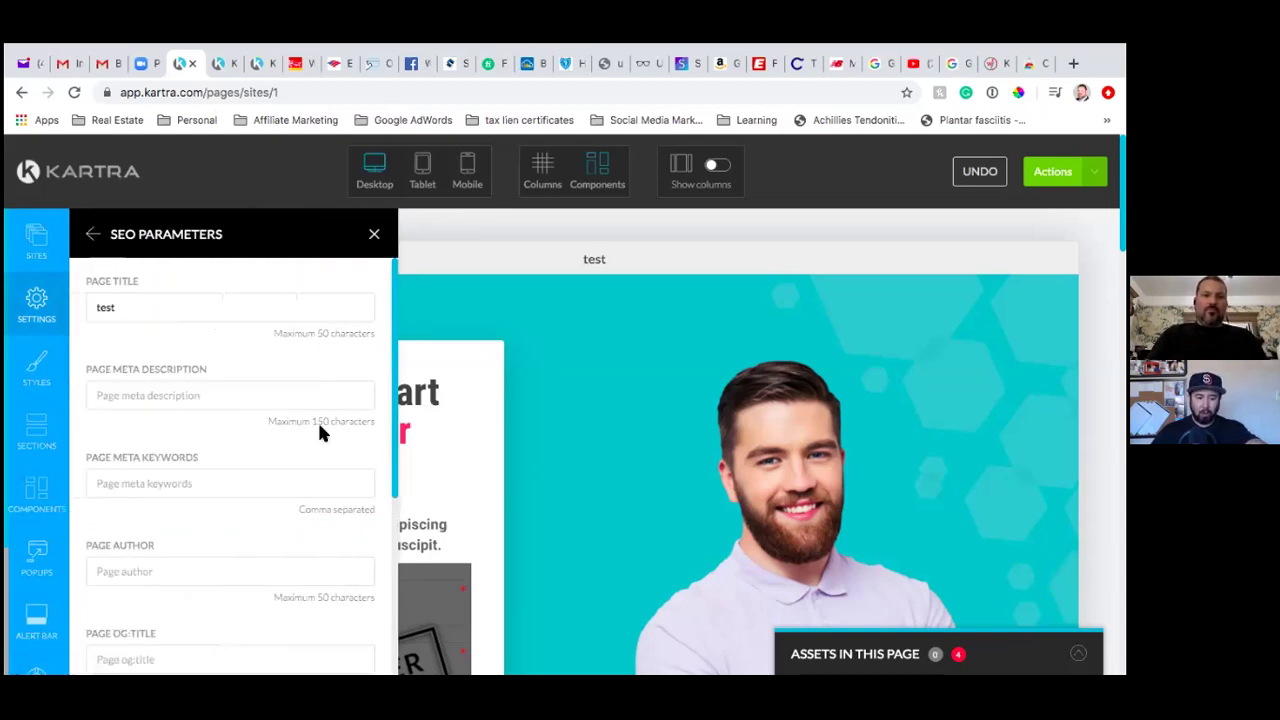
left_click(193, 395)
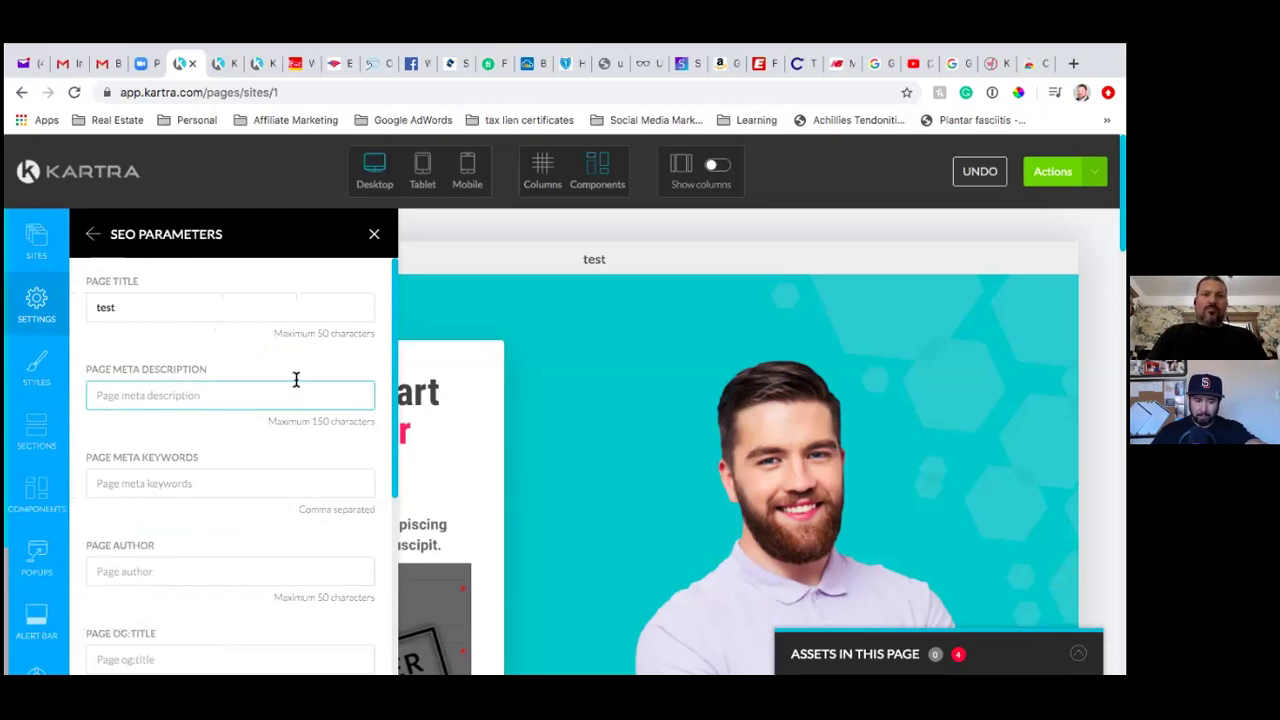
scroll(251, 471, "down", 1)
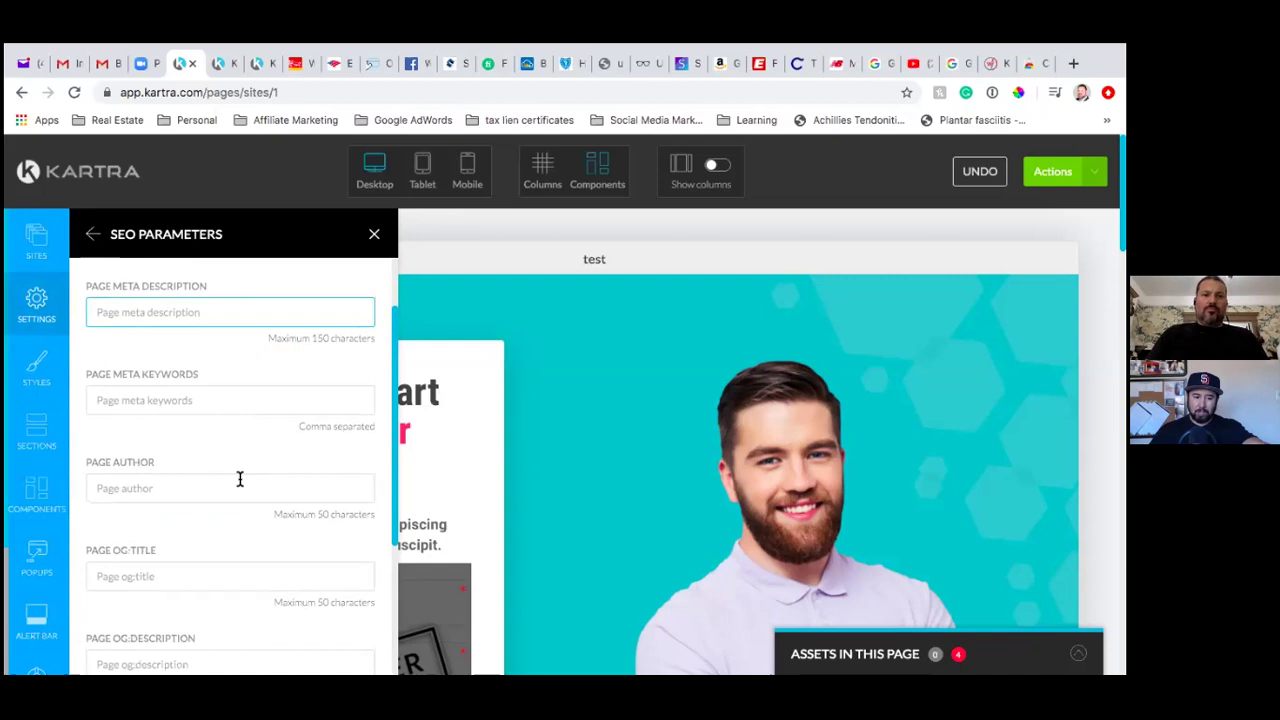
scroll(237, 500, "down", 1)
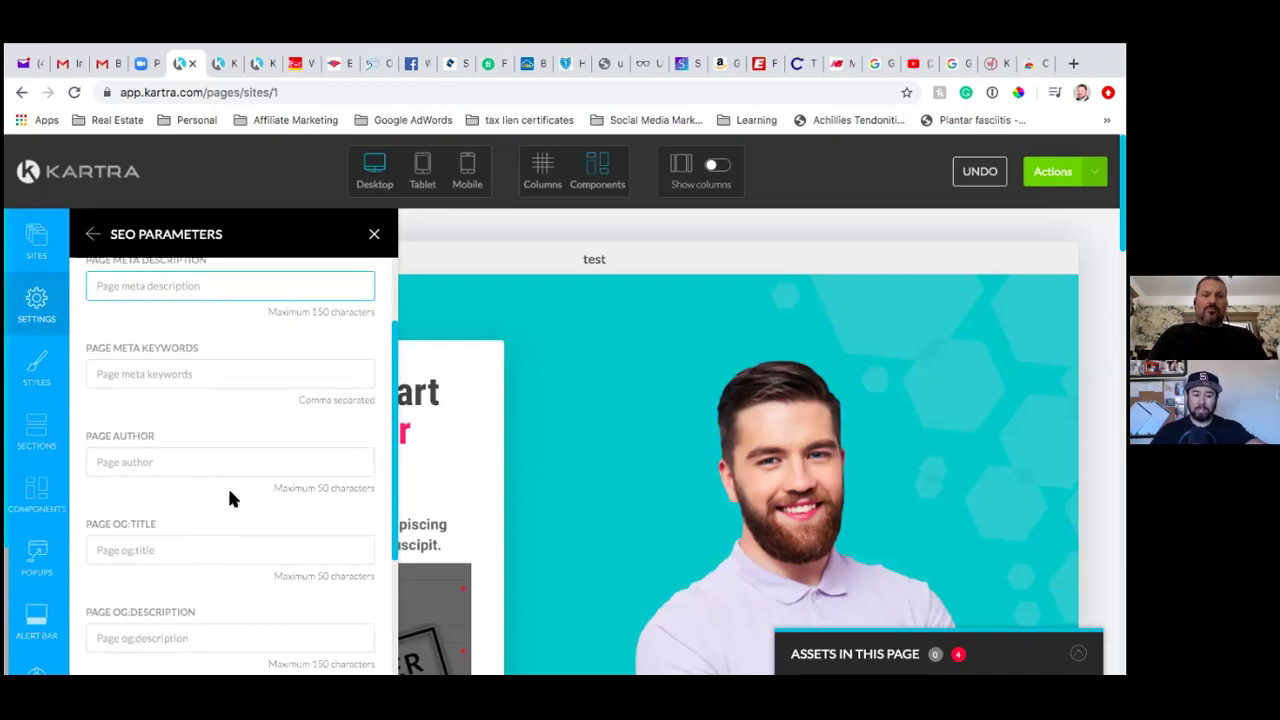
scroll(229, 497, "down", 1)
scroll(215, 490, "down", 1)
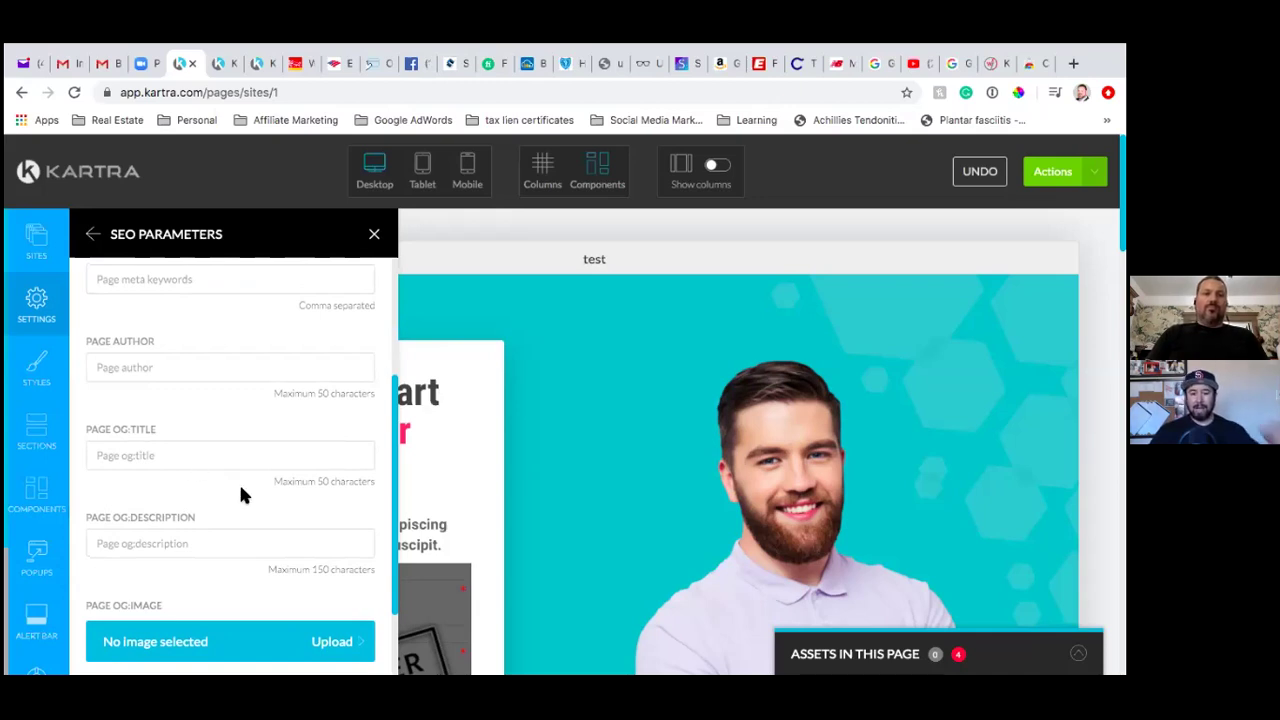
scroll(239, 494, "down", 2)
scroll(255, 440, "up", 5)
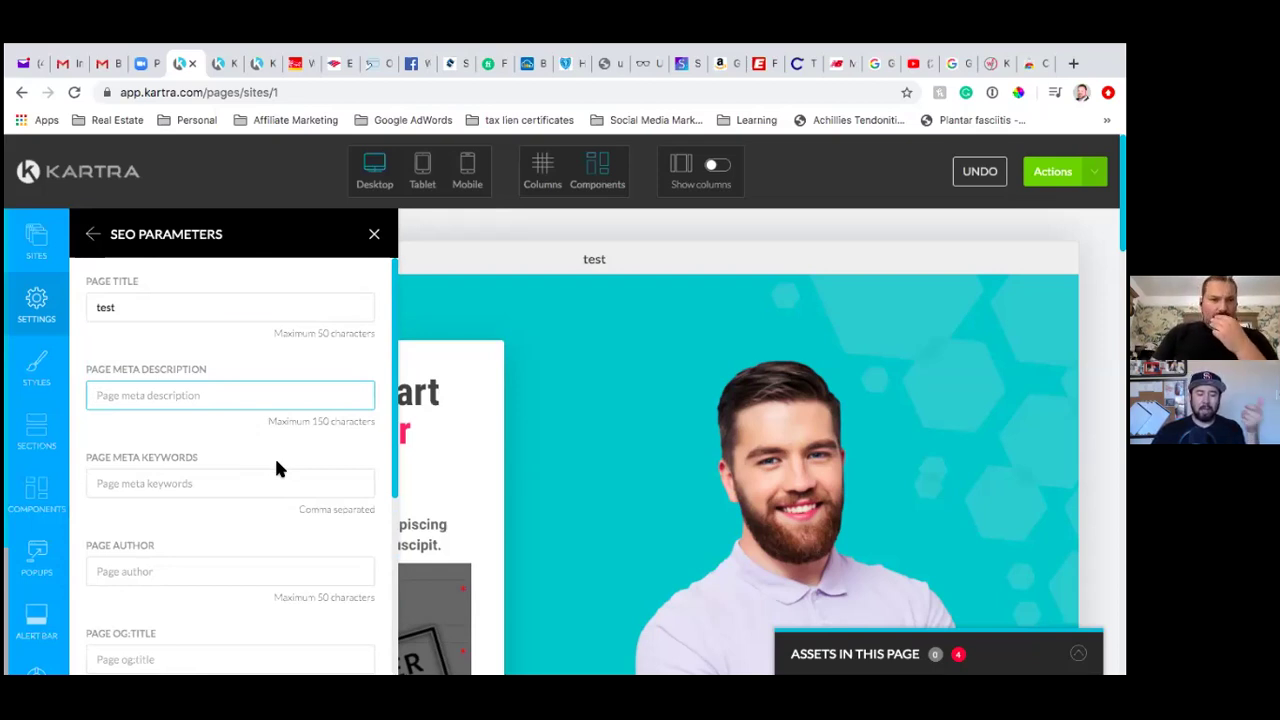
scroll(277, 467, "down", 4)
scroll(277, 462, "up", 4)
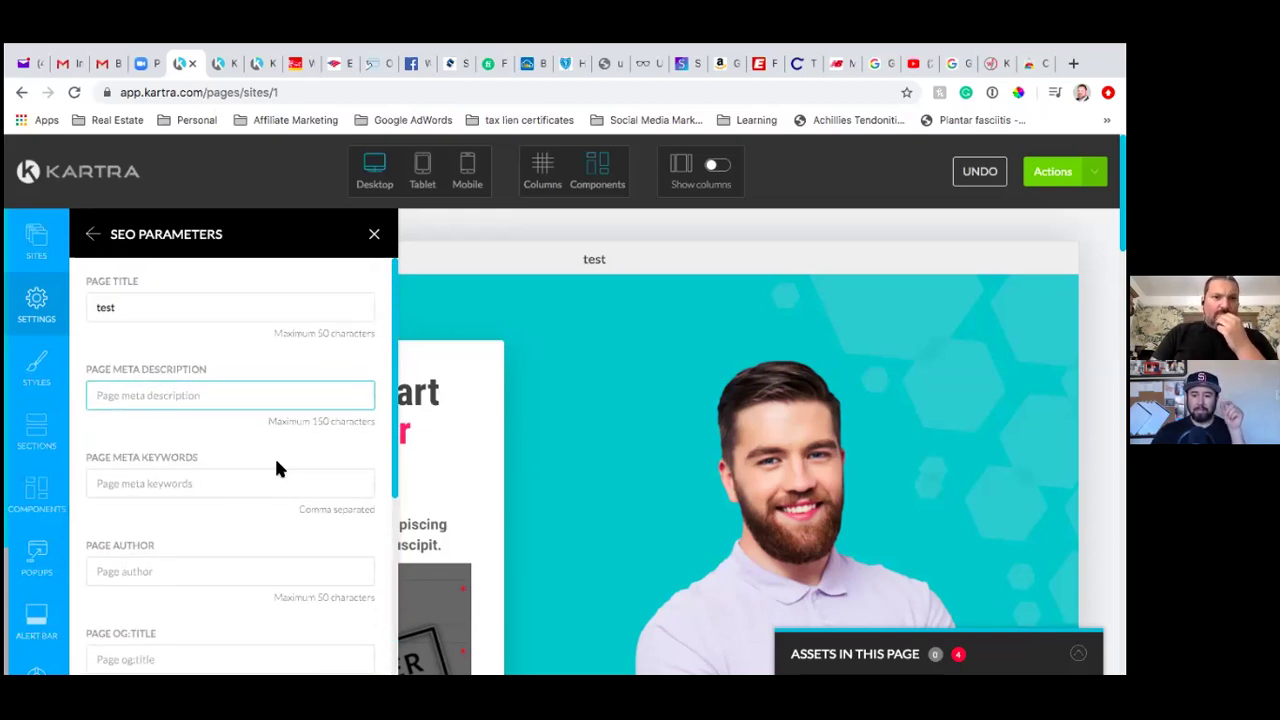
scroll(277, 467, "down", 1)
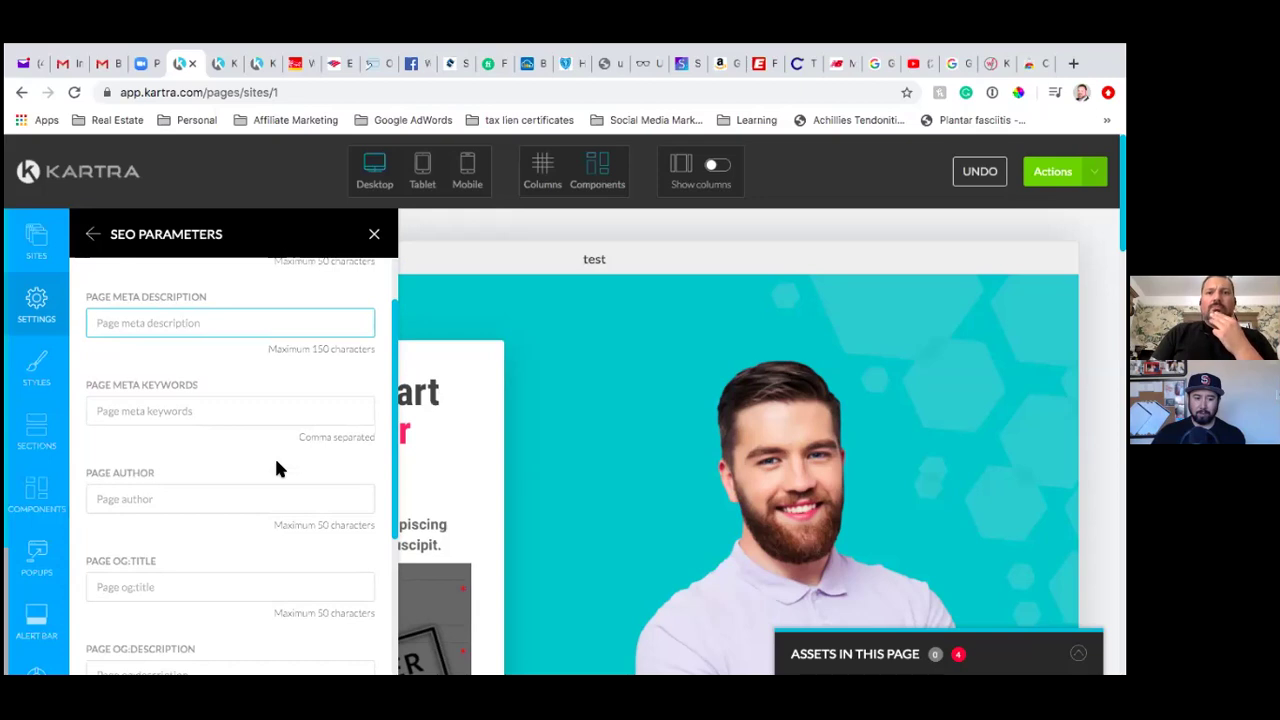
scroll(274, 455, "down", 3)
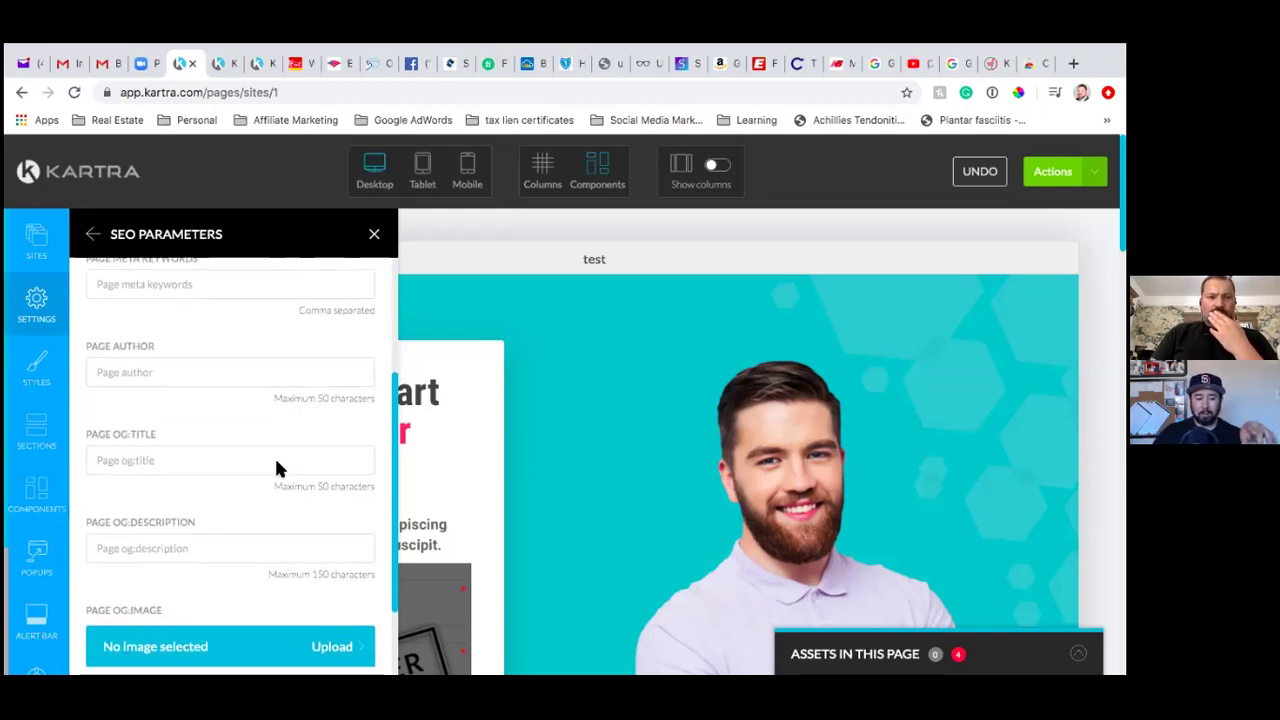
scroll(276, 460, "down", 2)
scroll(277, 462, "down", 2)
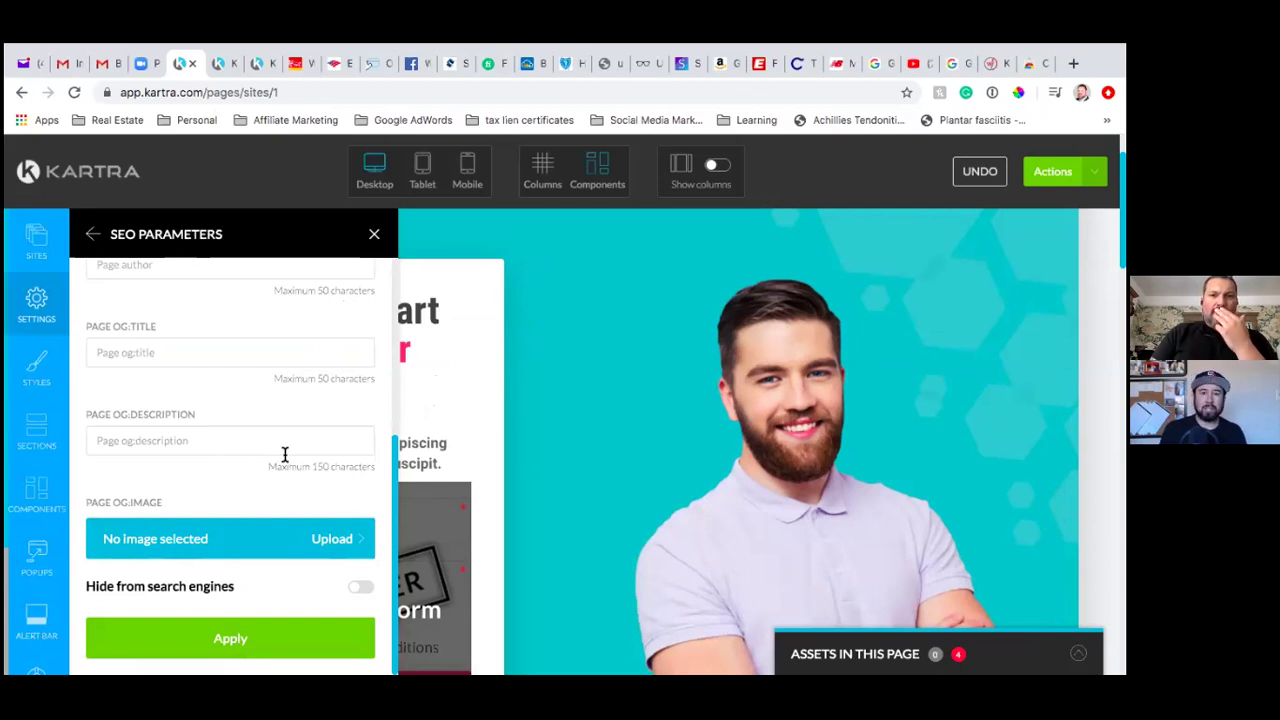
key("Tab")
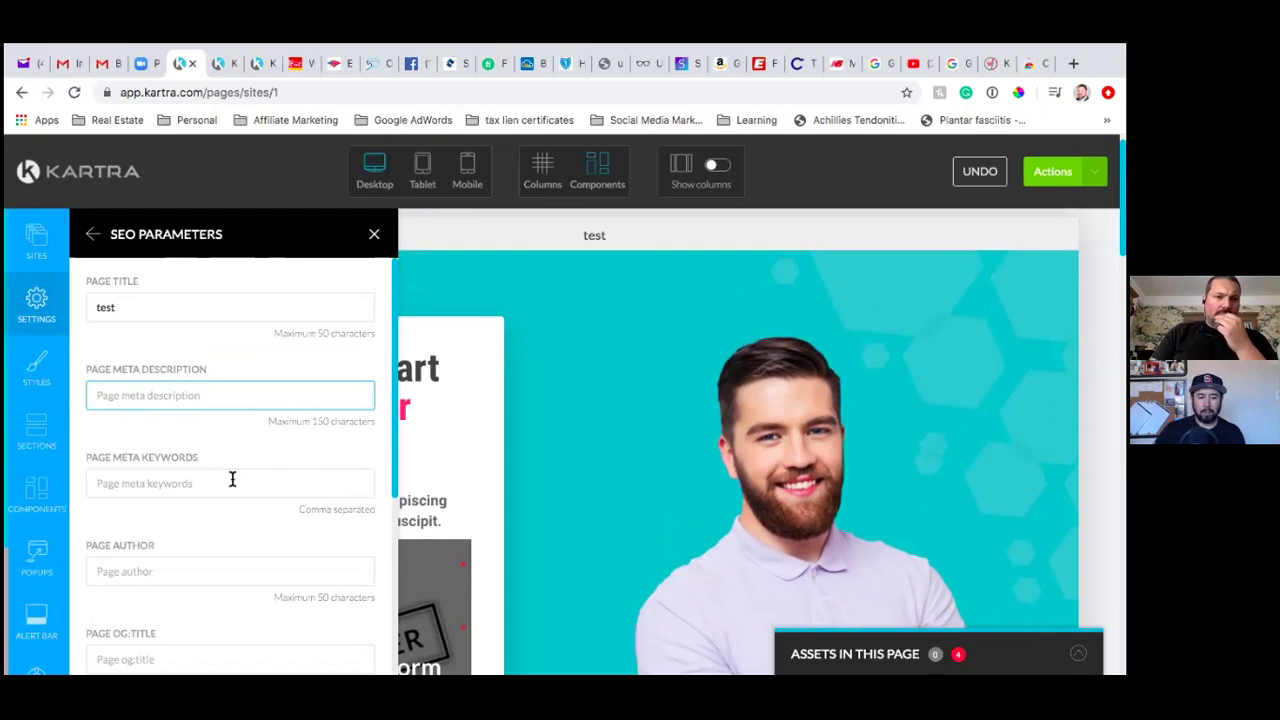
scroll(231, 480, "down", 3)
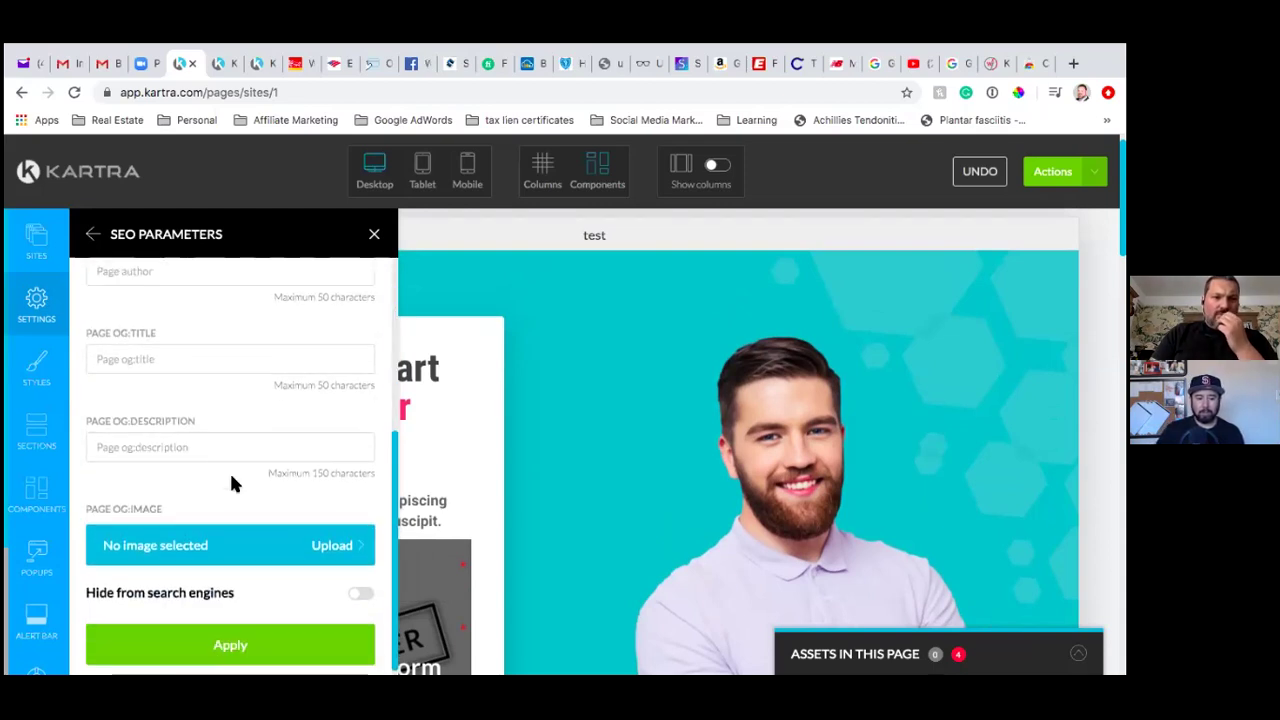
- Upload the first health and wealth logo JPEG and select it as the Page OG:Image
left_click(277, 536)
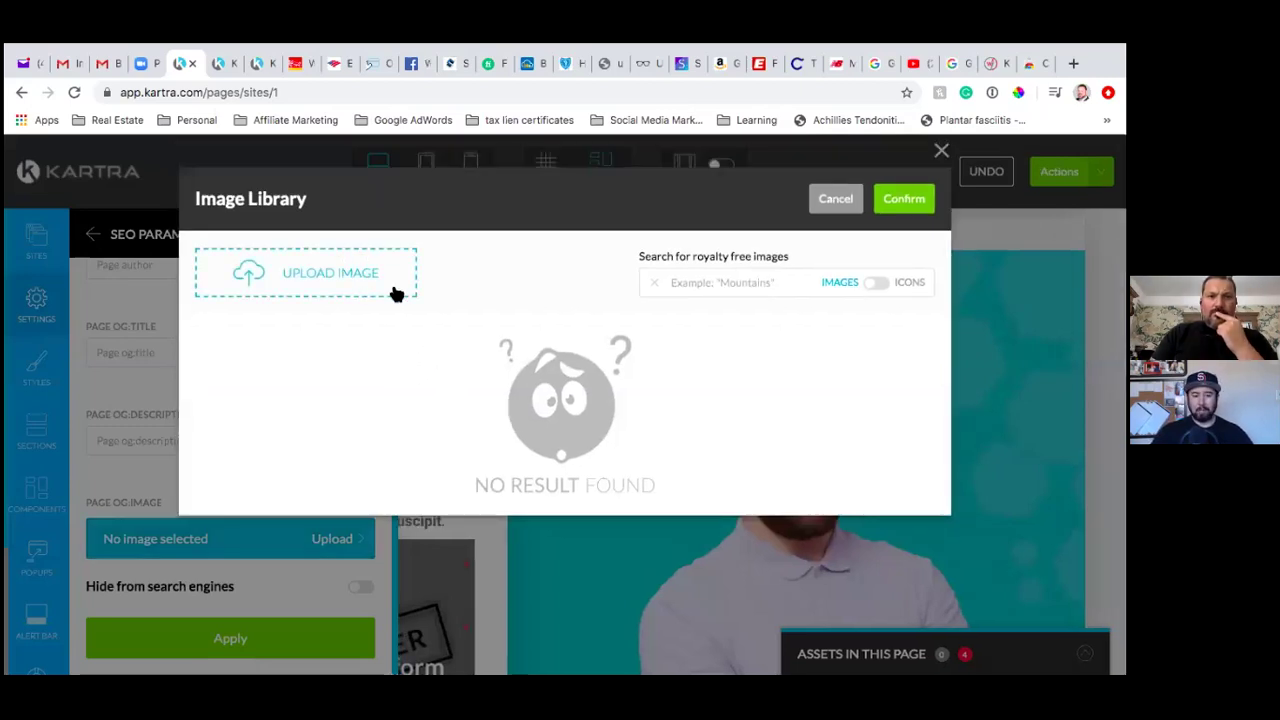
left_click(395, 291)
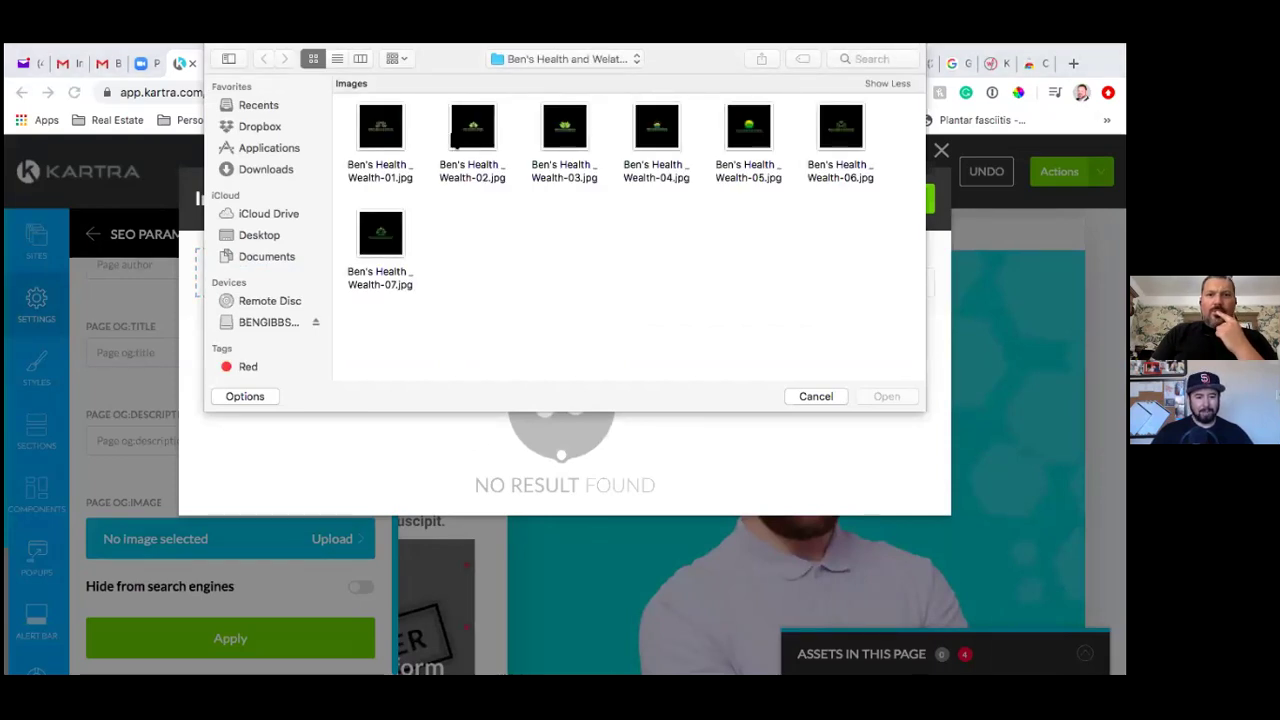
left_click(403, 135)
left_click(884, 396)
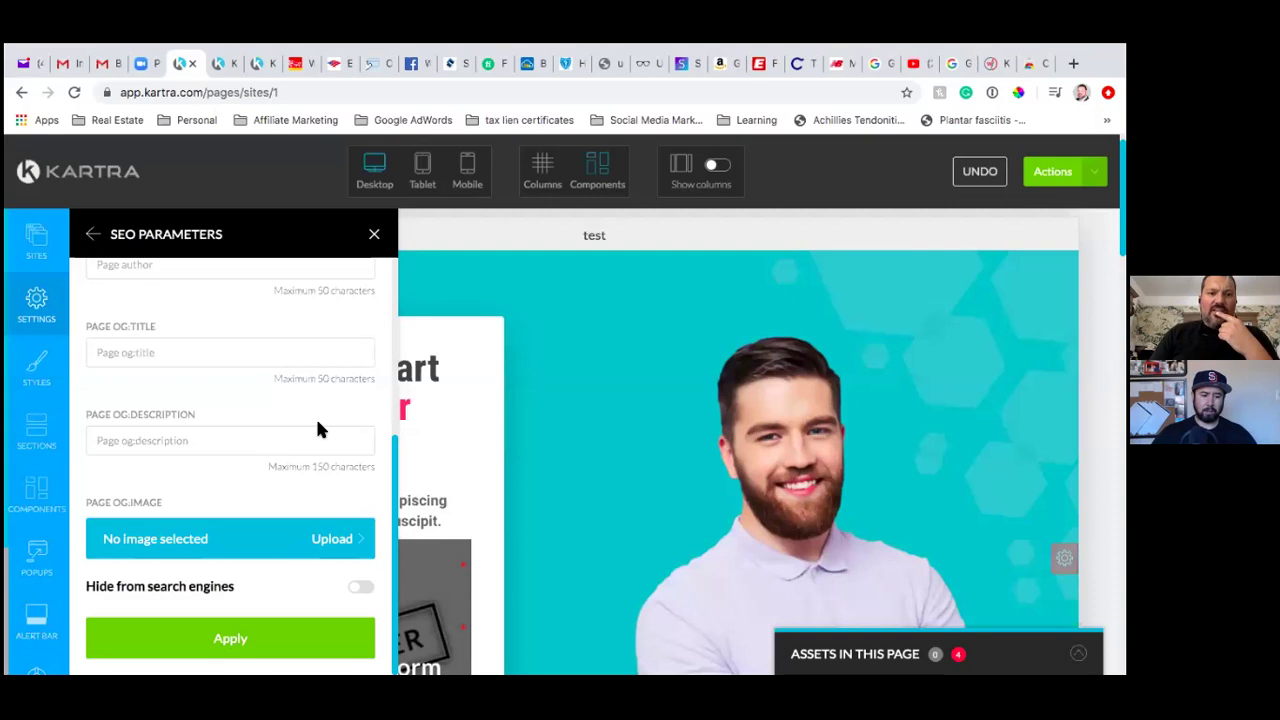
left_click(207, 536)
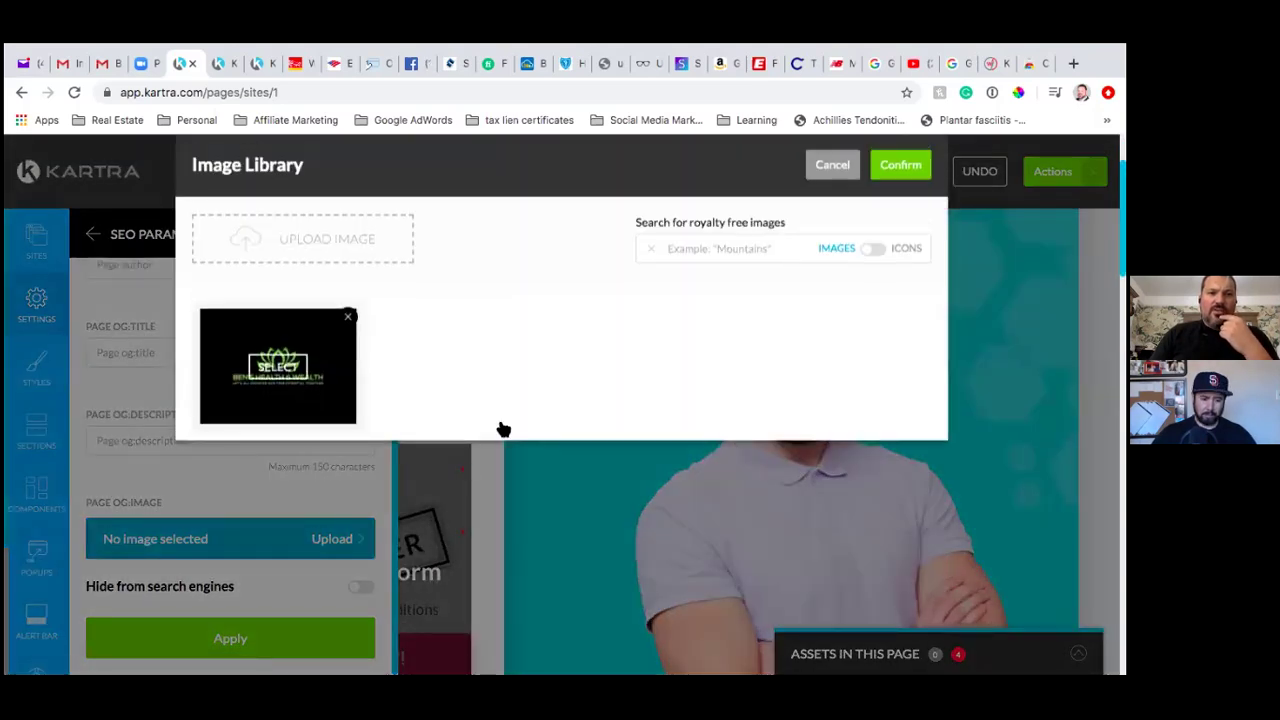
left_click(295, 377)
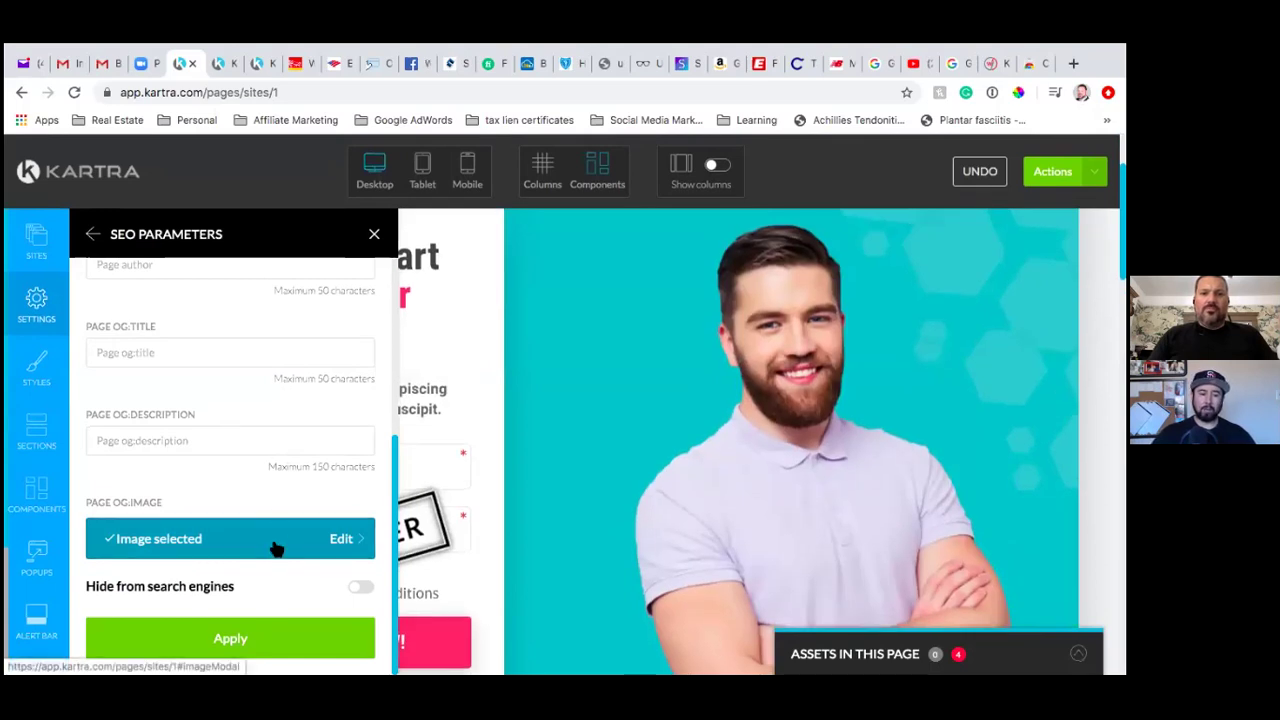
- Open the Sections Block Templates list showing Favorite Blocks, Empty Section, Header Menus and Hero Sections
scroll(275, 466, "up", 3)
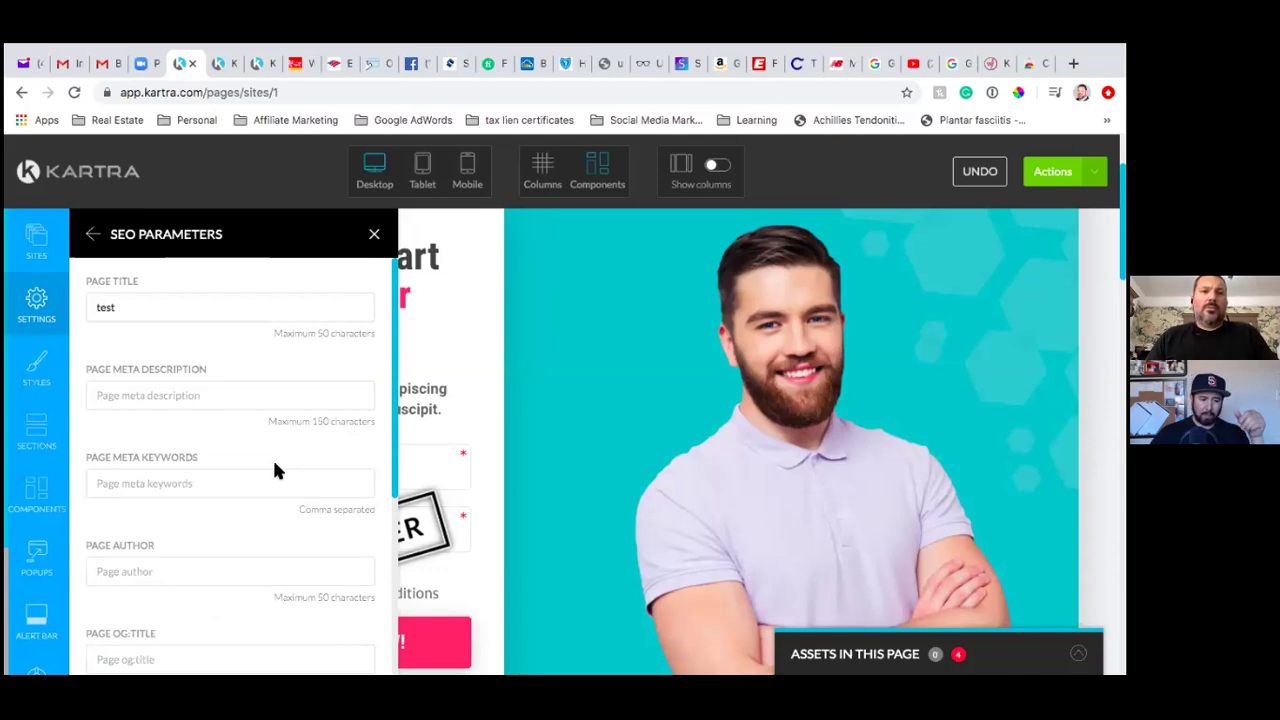
scroll(337, 368, "down", 5)
scroll(337, 366, "down", 1)
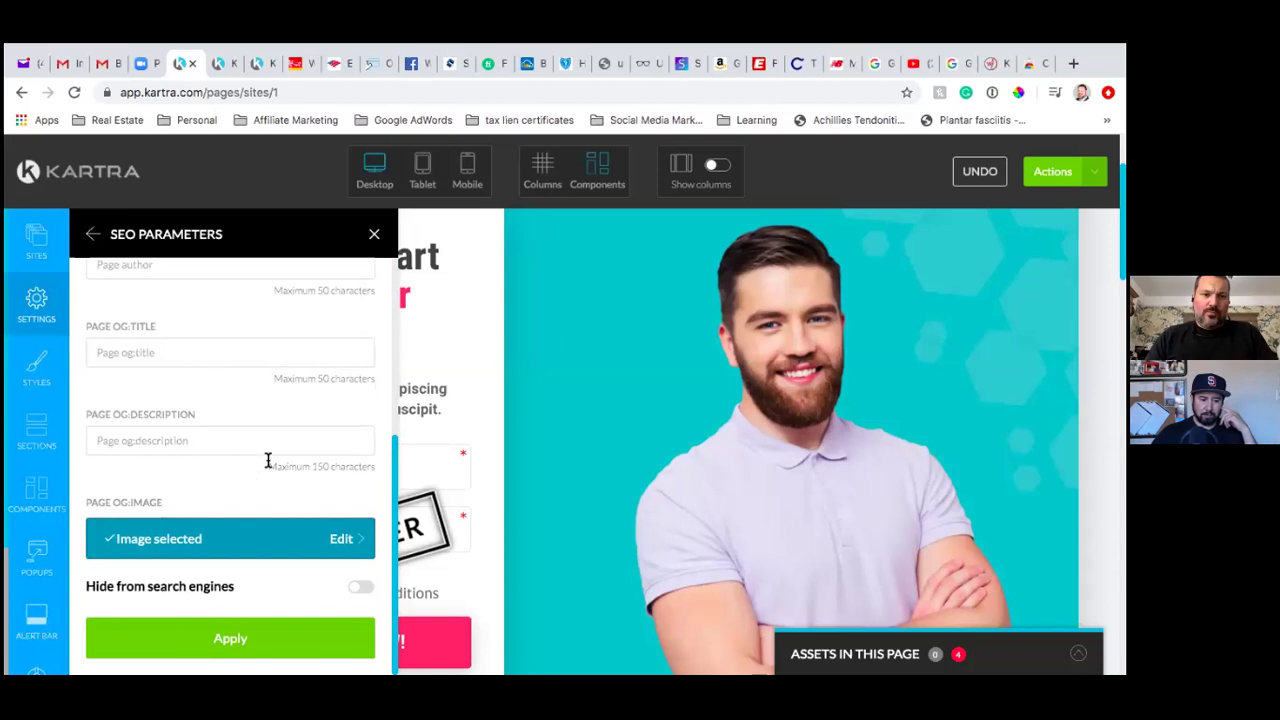
scroll(255, 455, "up", 4)
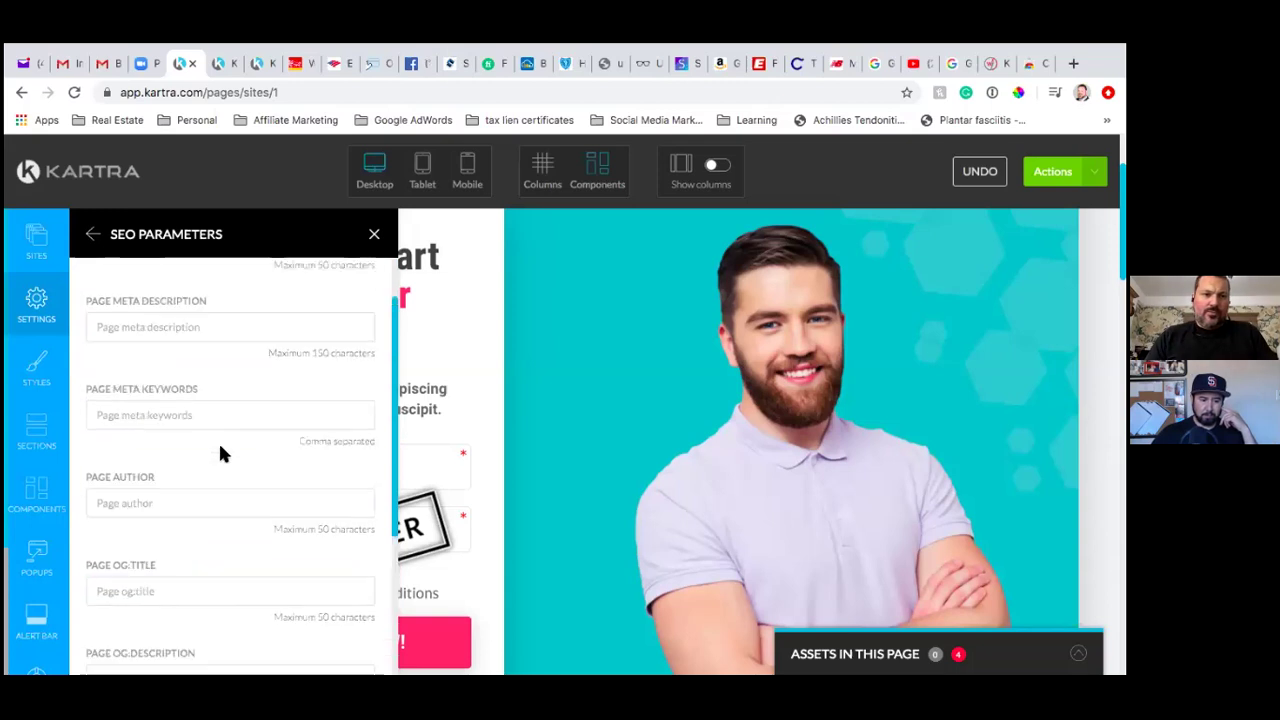
left_click(55, 445)
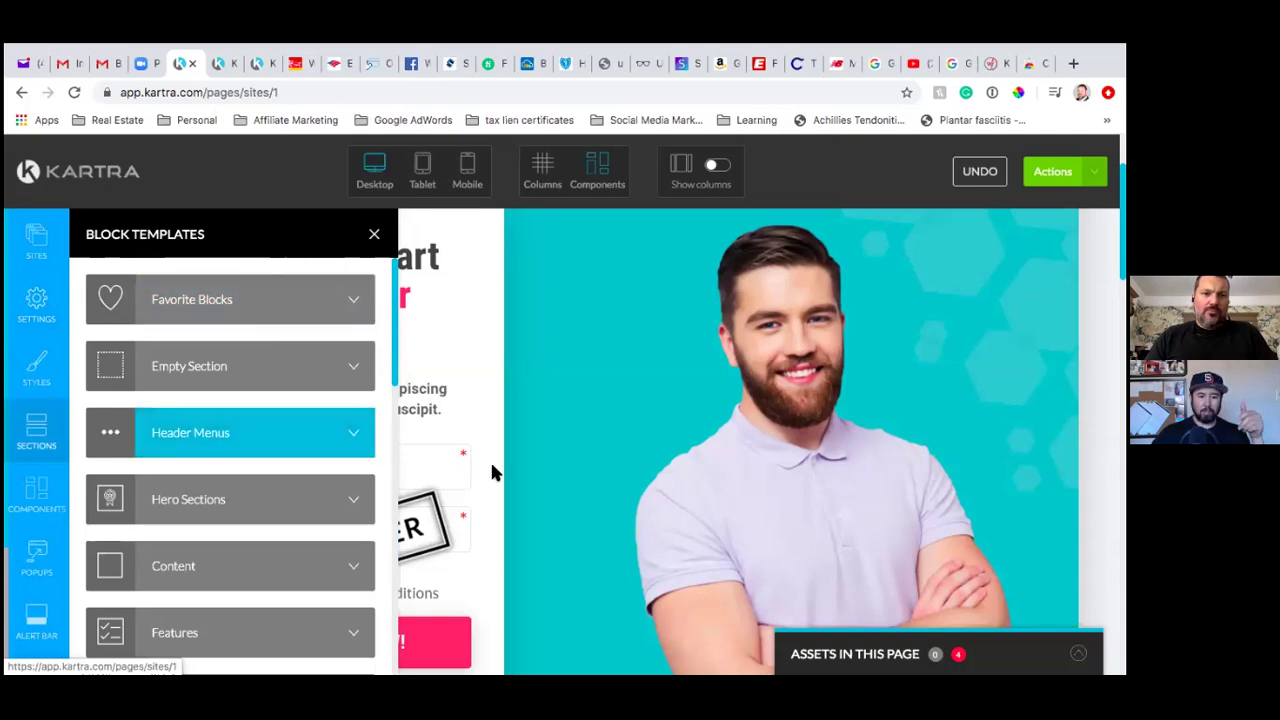
- Drag the centred-logo Header Menus template onto the page top, then return to the section categories
left_click(368, 308)
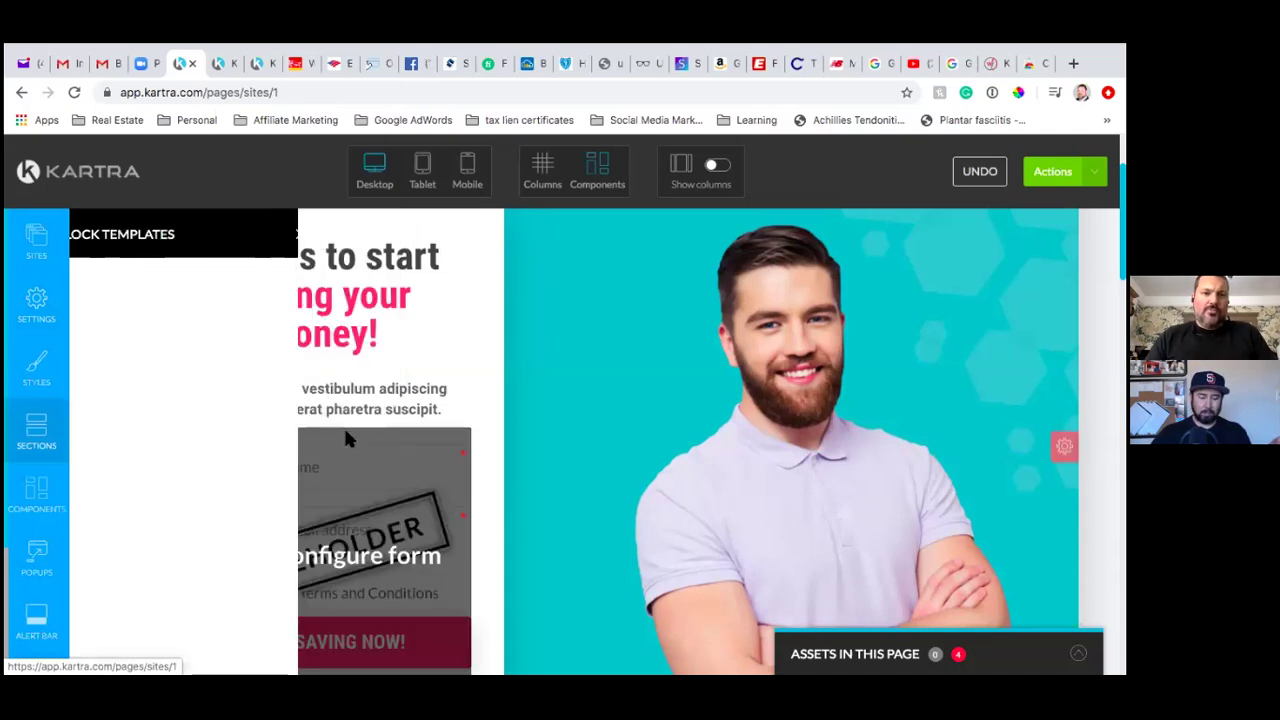
left_click(374, 234)
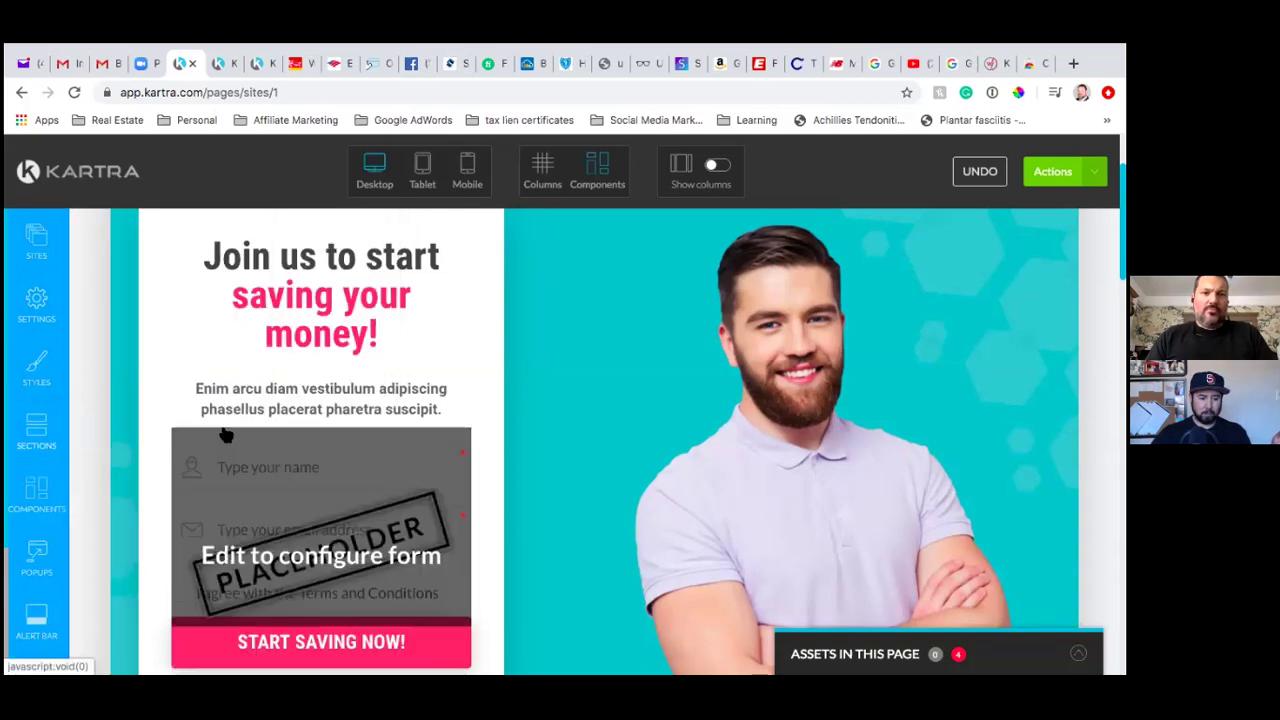
left_click(355, 437)
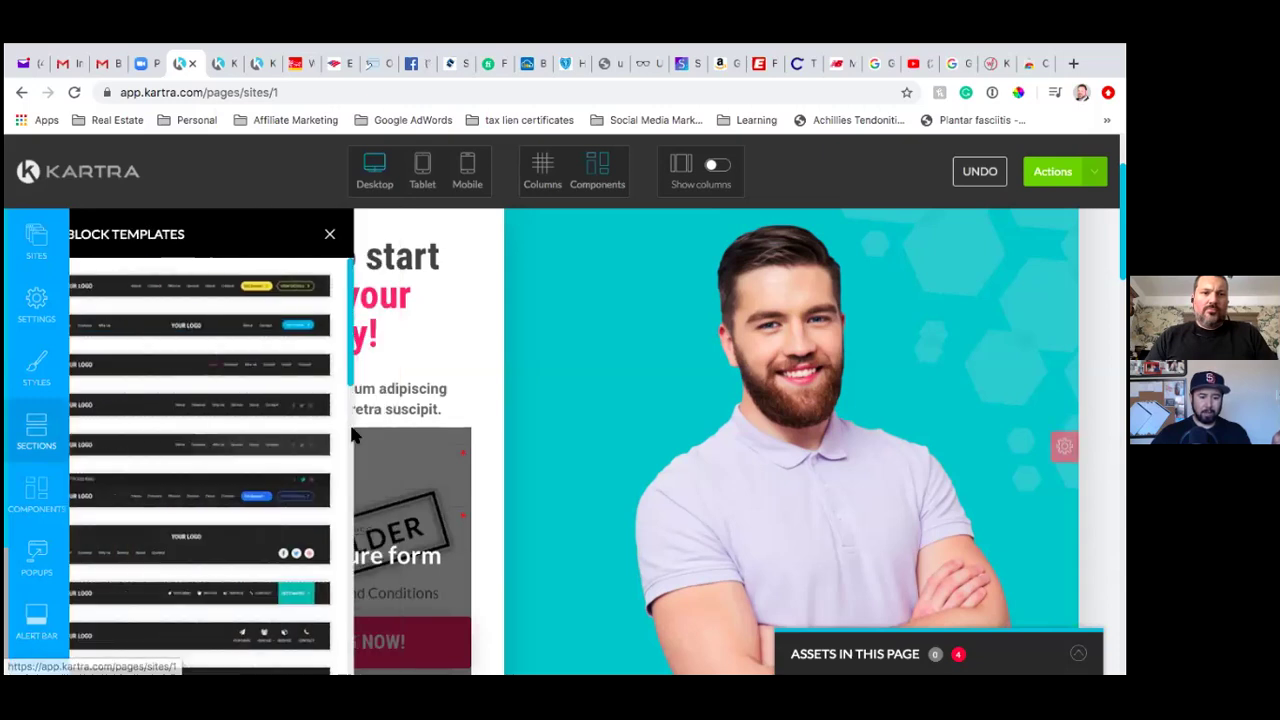
scroll(307, 450, "down", 3)
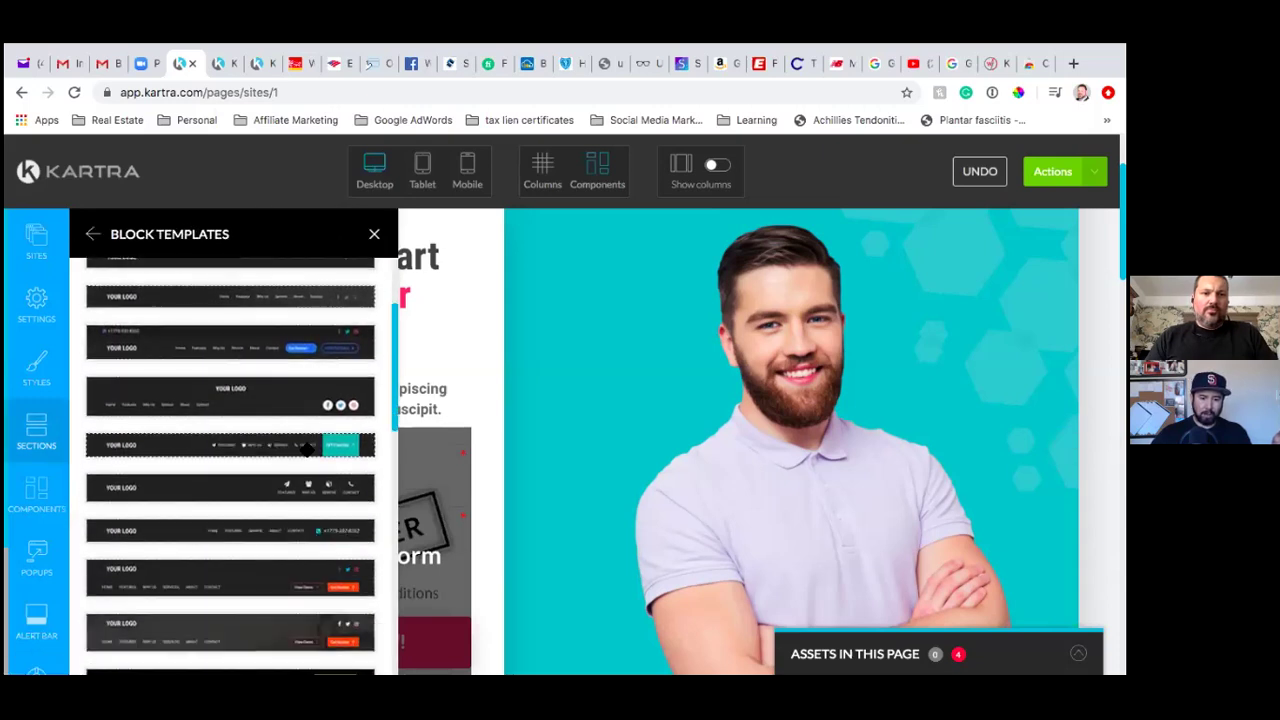
scroll(307, 452, "up", 2)
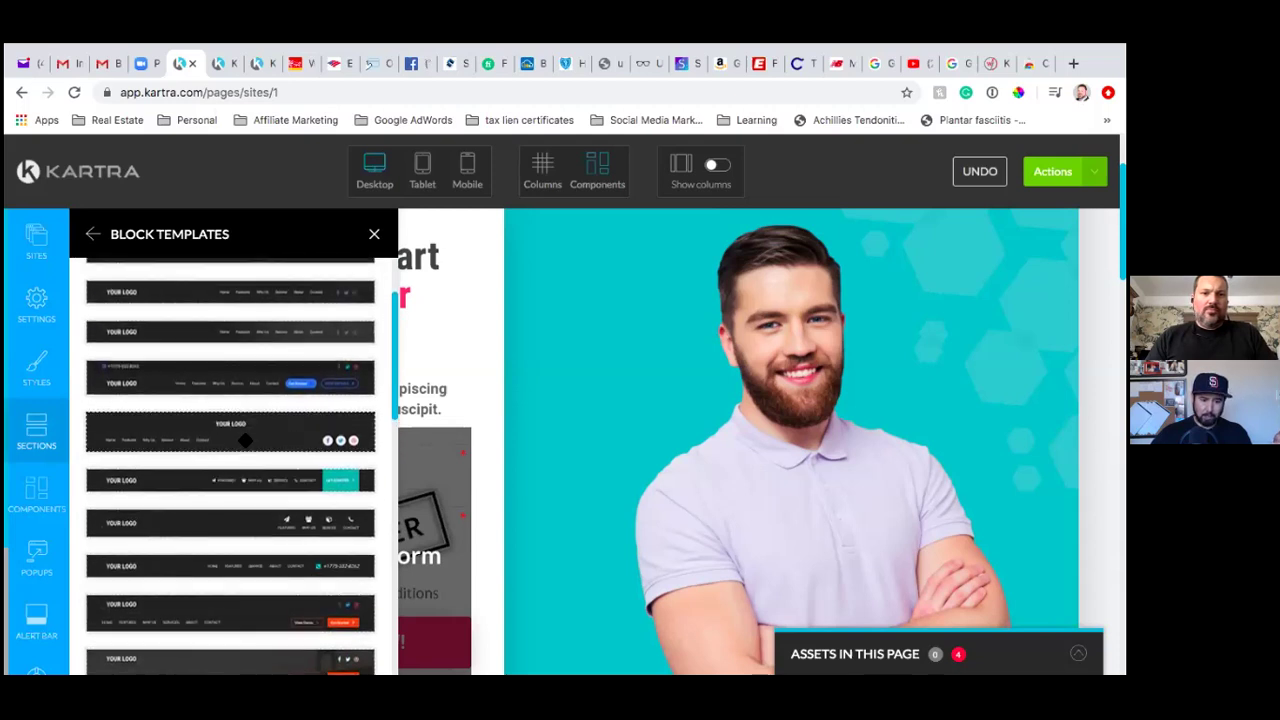
left_click_drag(245, 435, 638, 215)
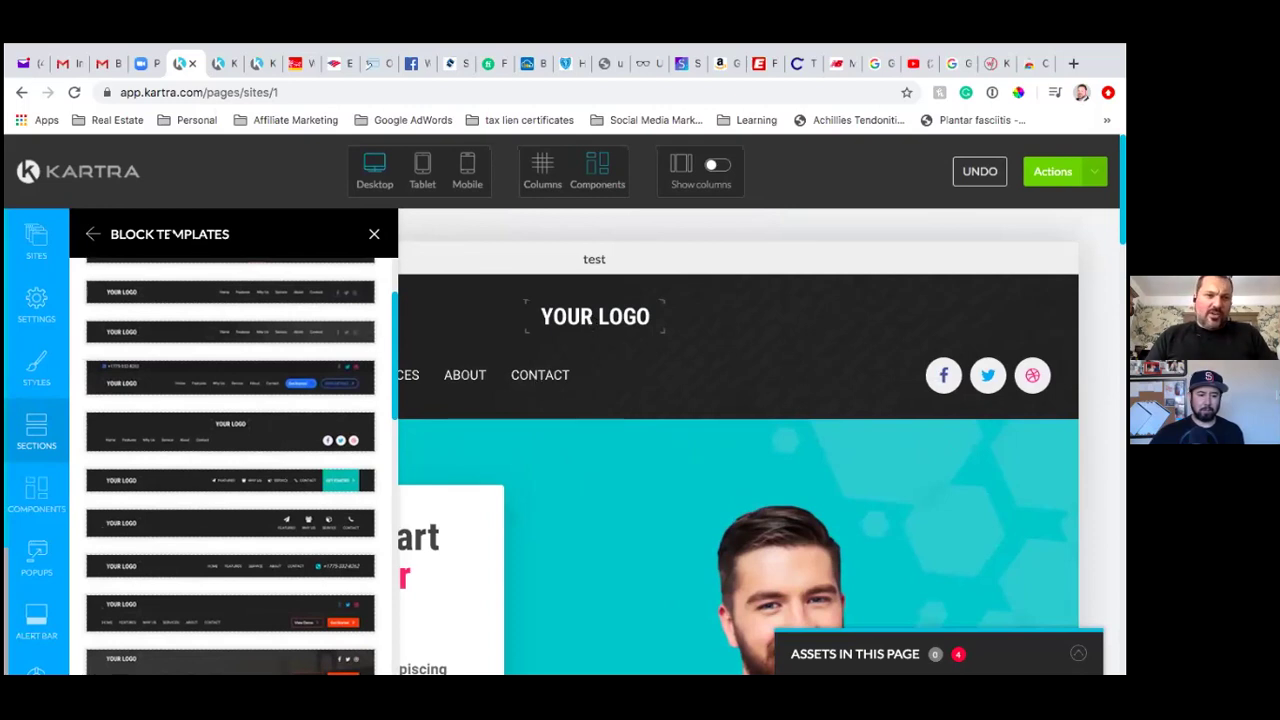
left_click(93, 234)
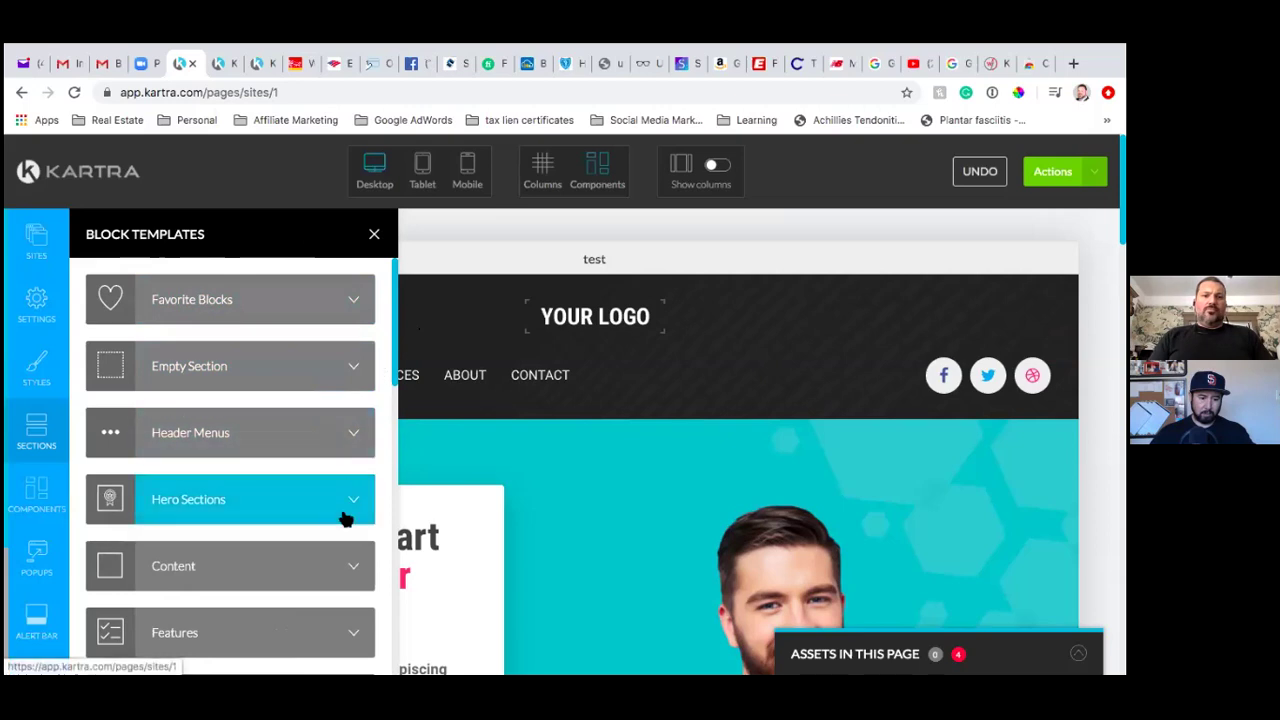
- Place the dark 'Our Features' phone-mockup template from Features directly below the header
left_click(357, 641)
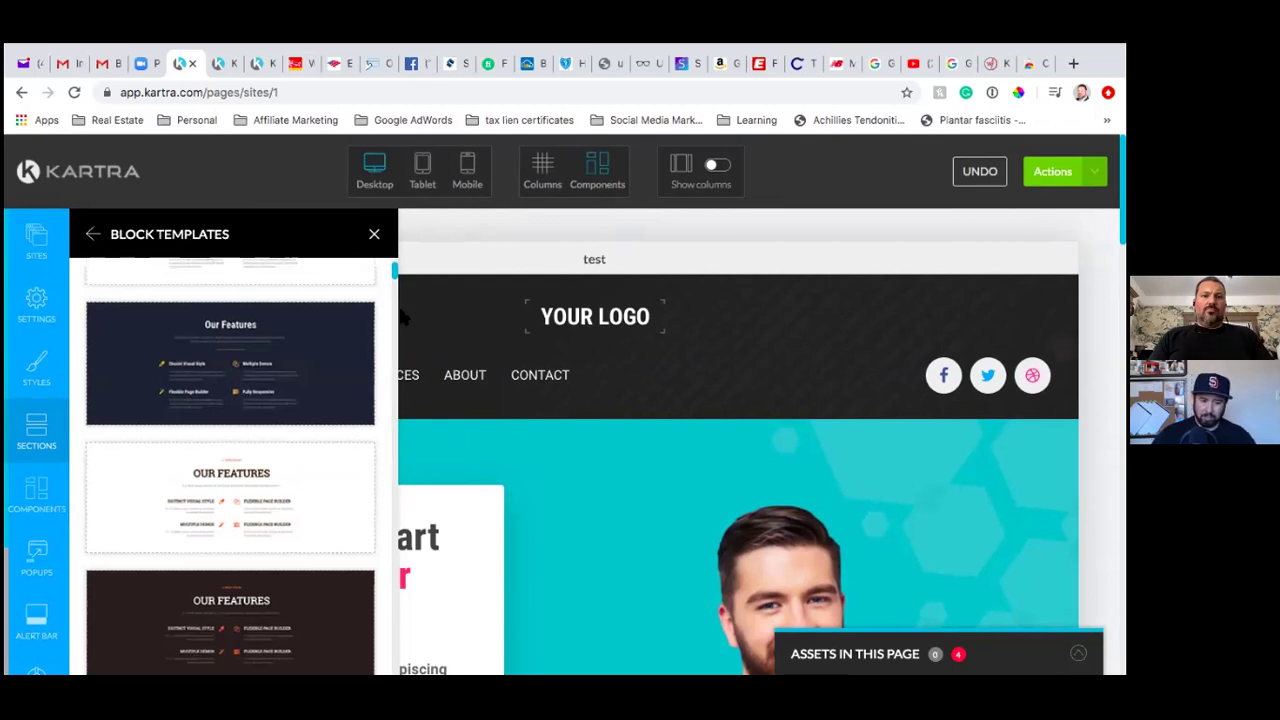
scroll(393, 302, "up", 1)
scroll(393, 302, "down", 5)
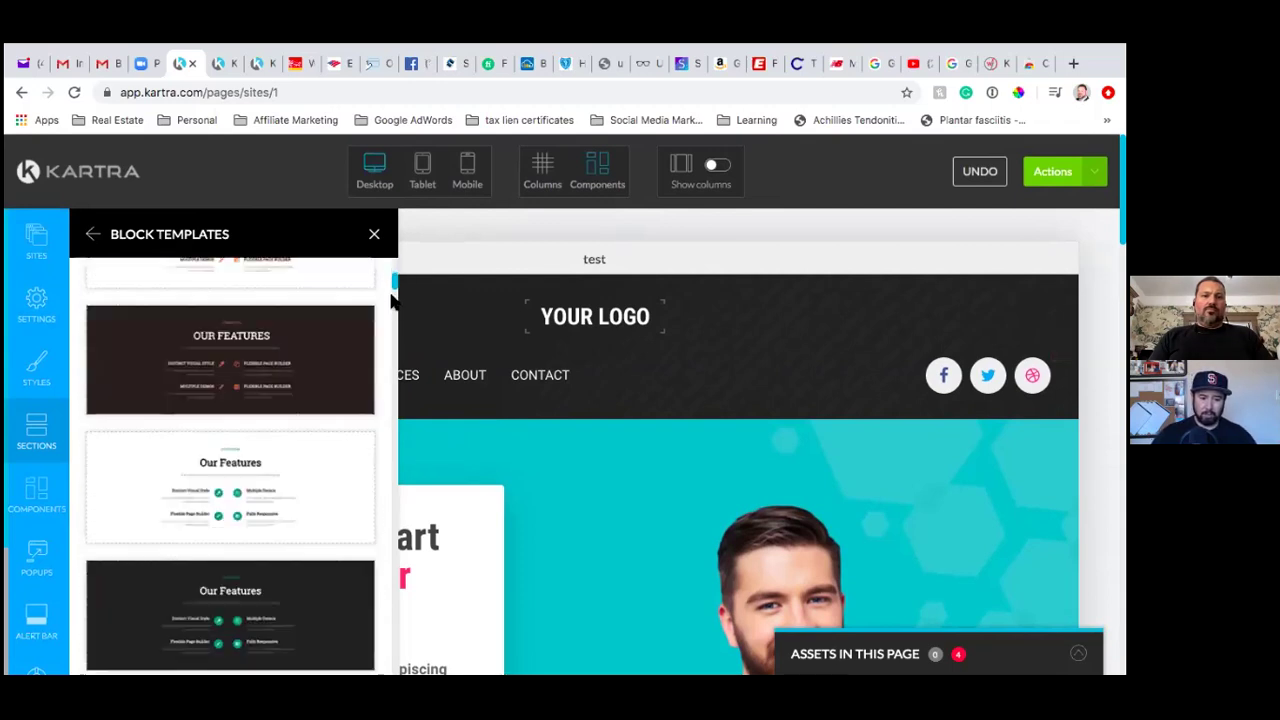
scroll(393, 302, "down", 3)
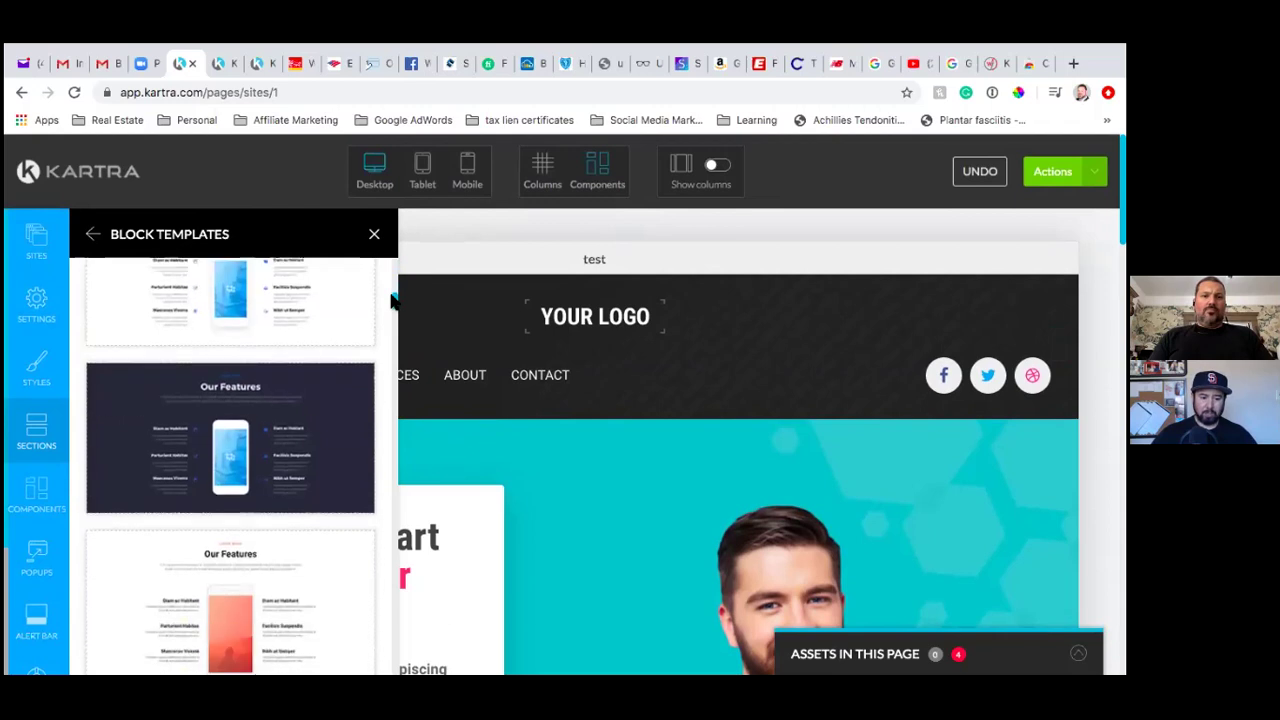
scroll(393, 302, "down", 3)
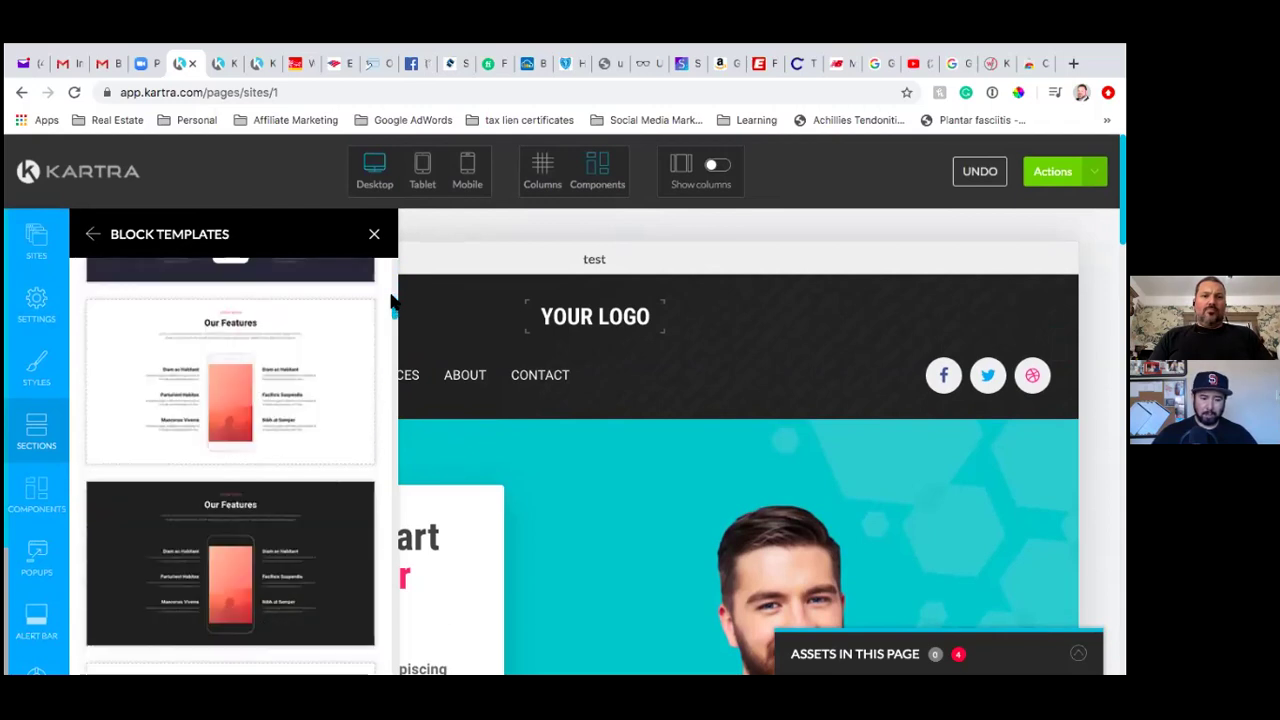
scroll(393, 302, "down", 3)
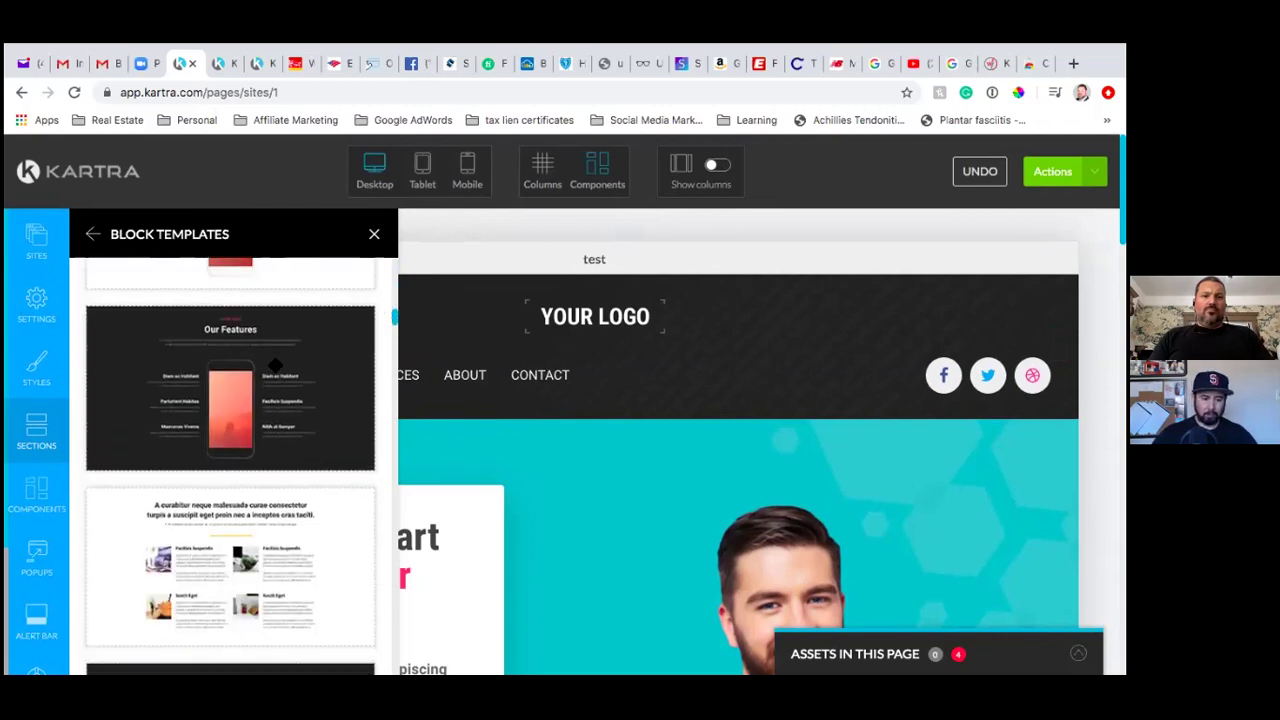
left_click_drag(241, 382, 604, 500)
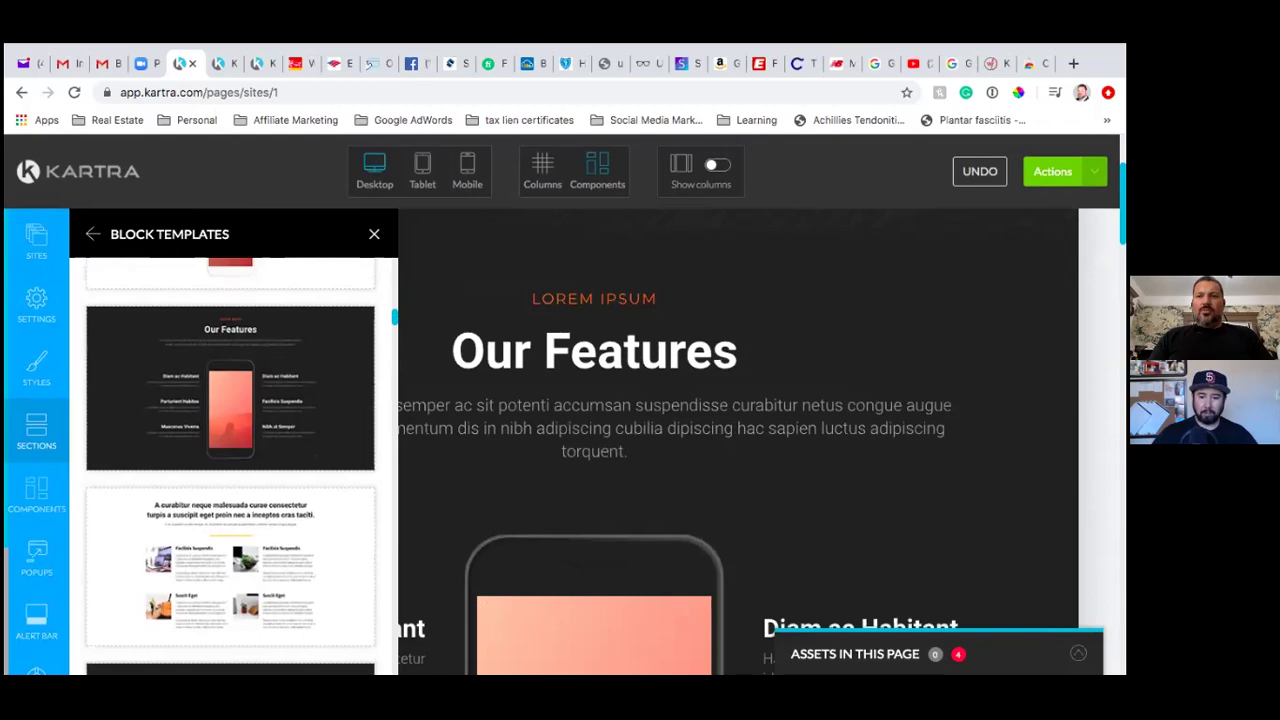
scroll(738, 440, "down", 5)
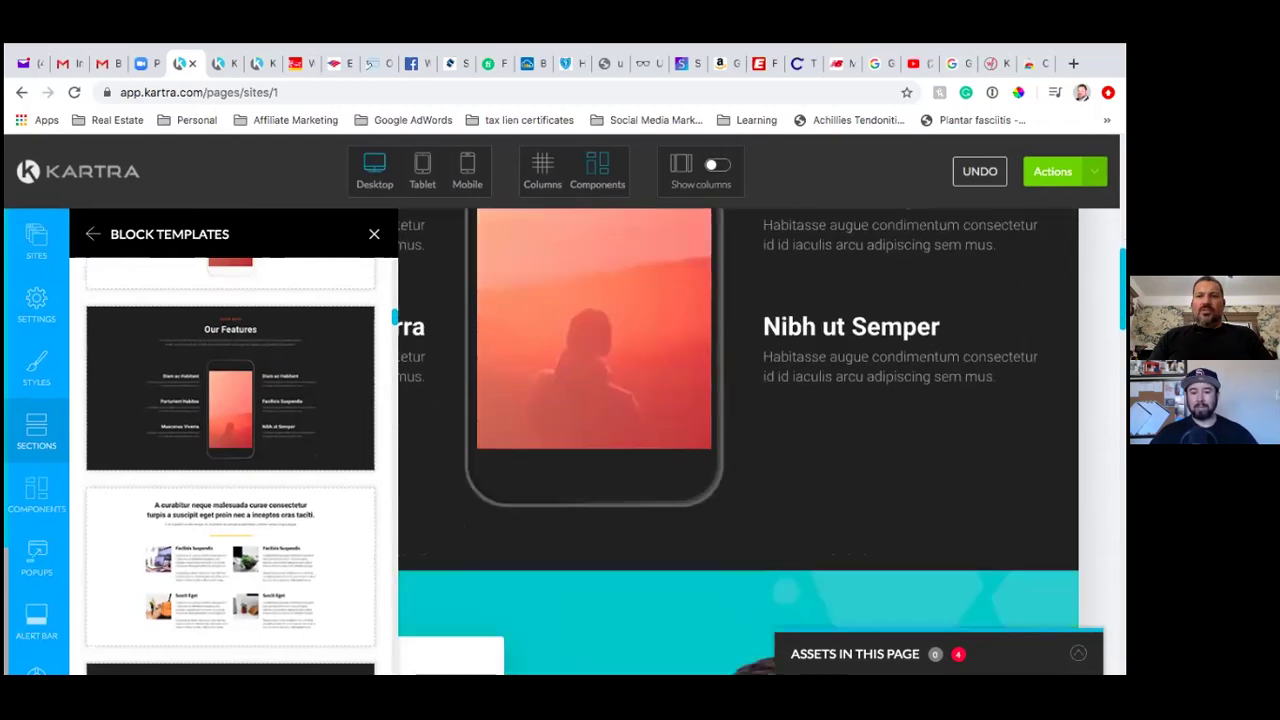
scroll(738, 440, "down", 1)
scroll(738, 440, "down", 3)
scroll(738, 440, "up", 8)
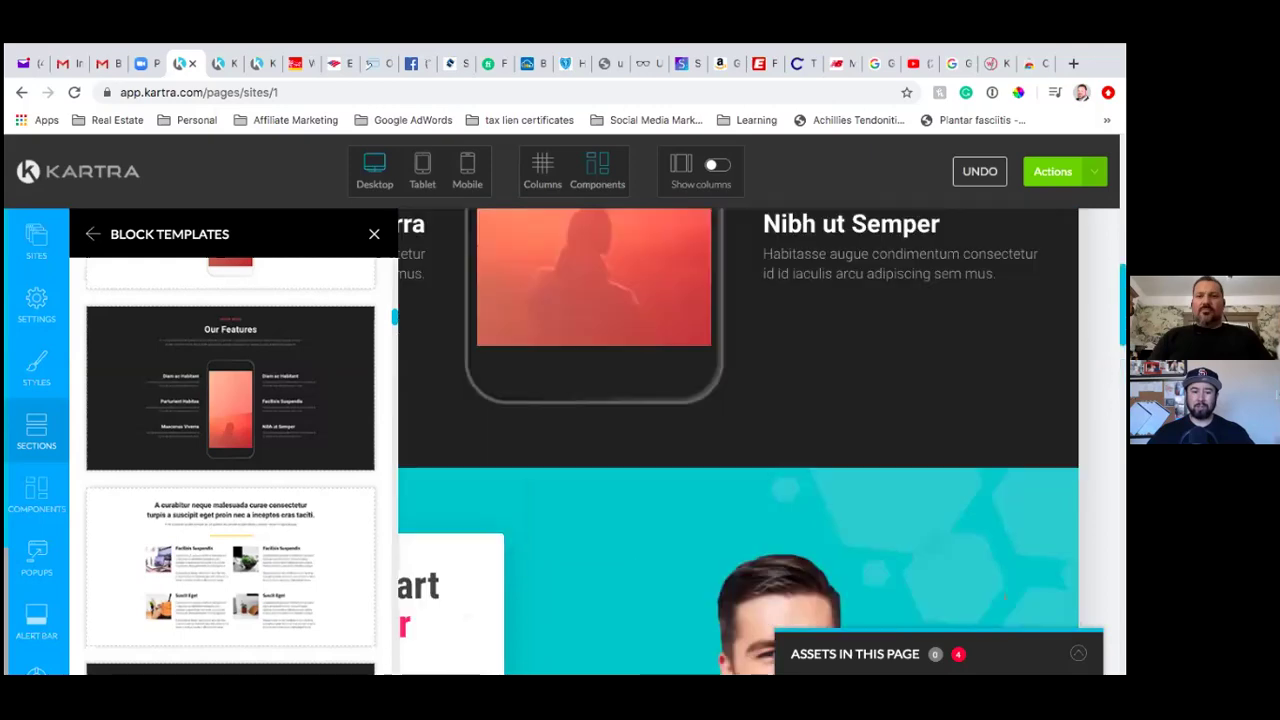
scroll(738, 440, "up", 3)
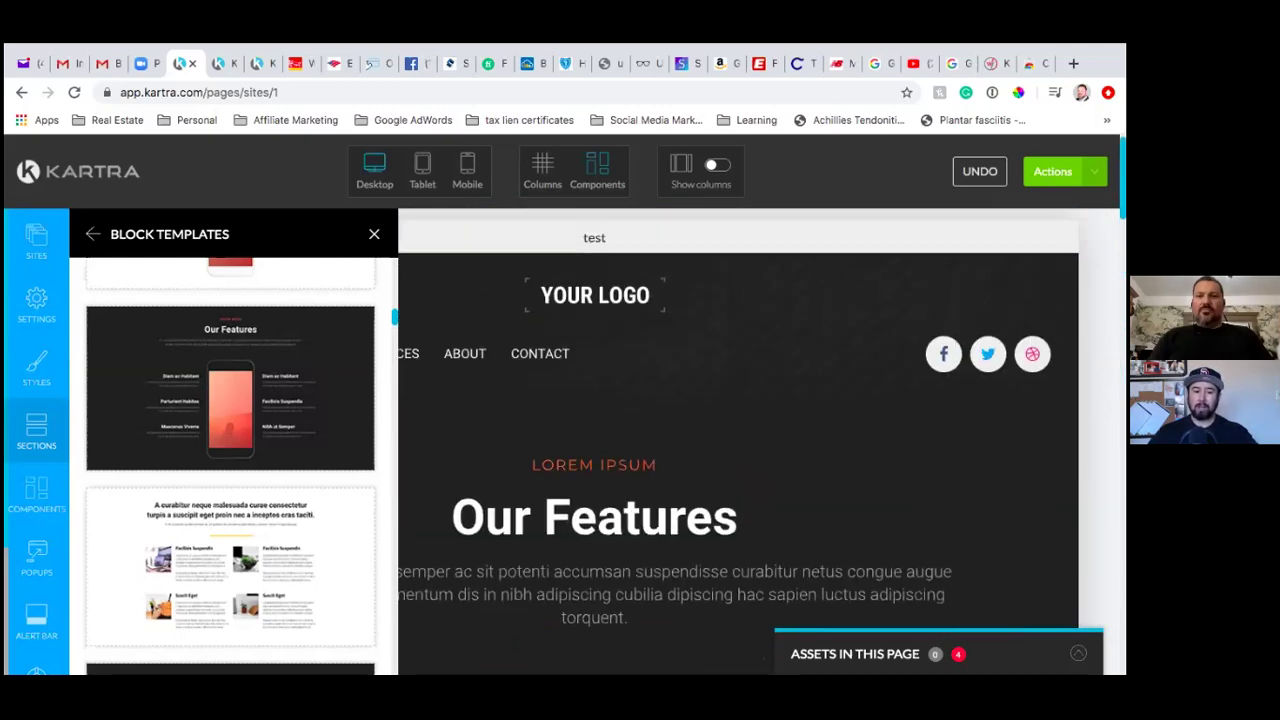
scroll(738, 440, "down", 8)
scroll(738, 440, "down", 3)
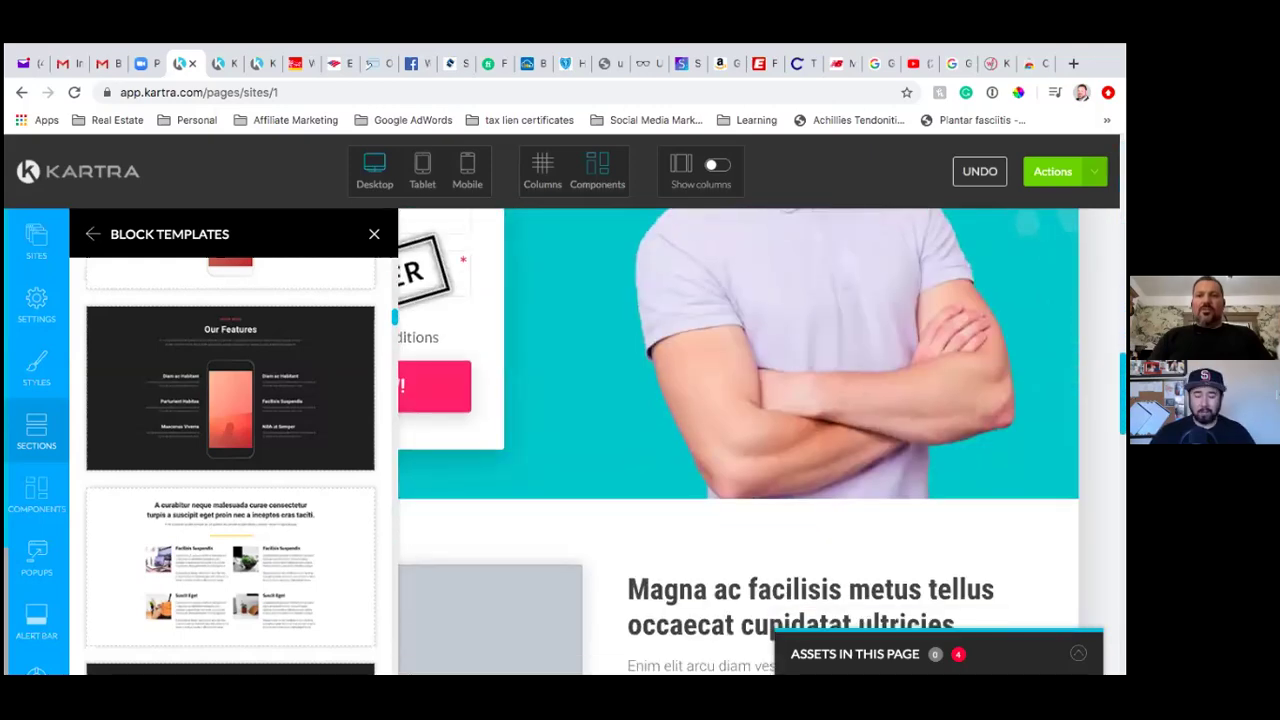
scroll(738, 440, "up", 10)
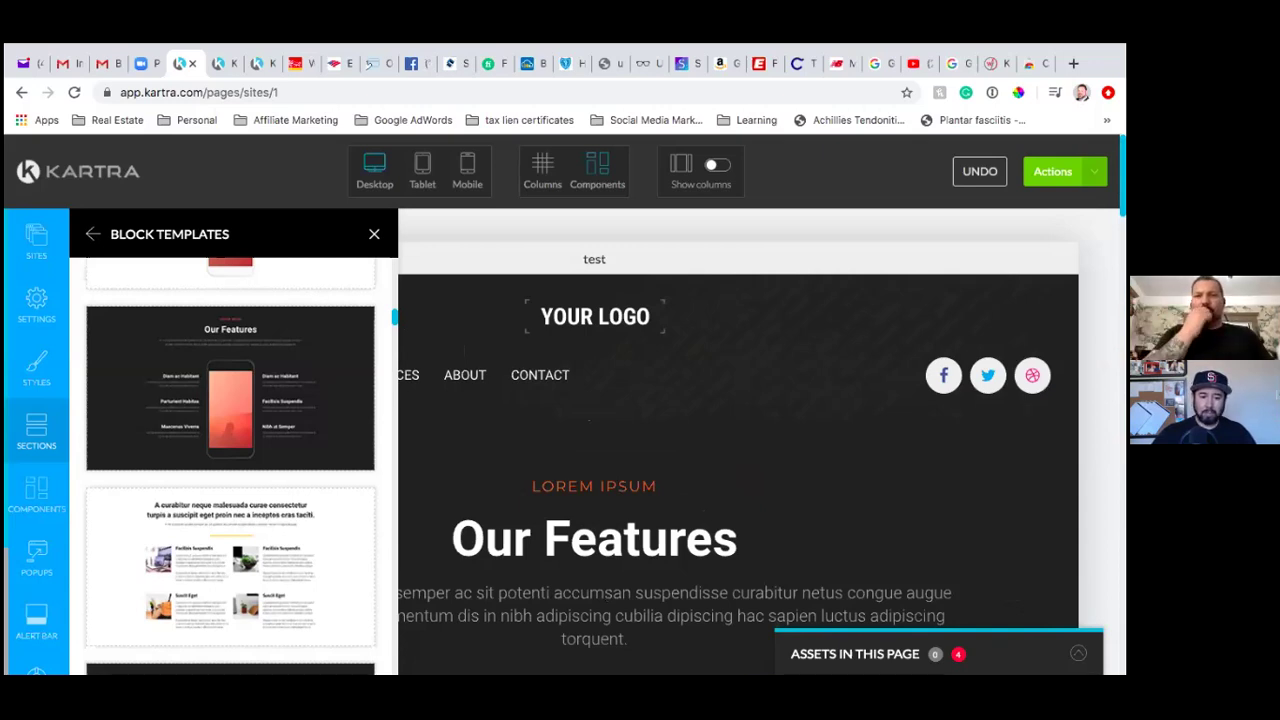
left_click(374, 234)
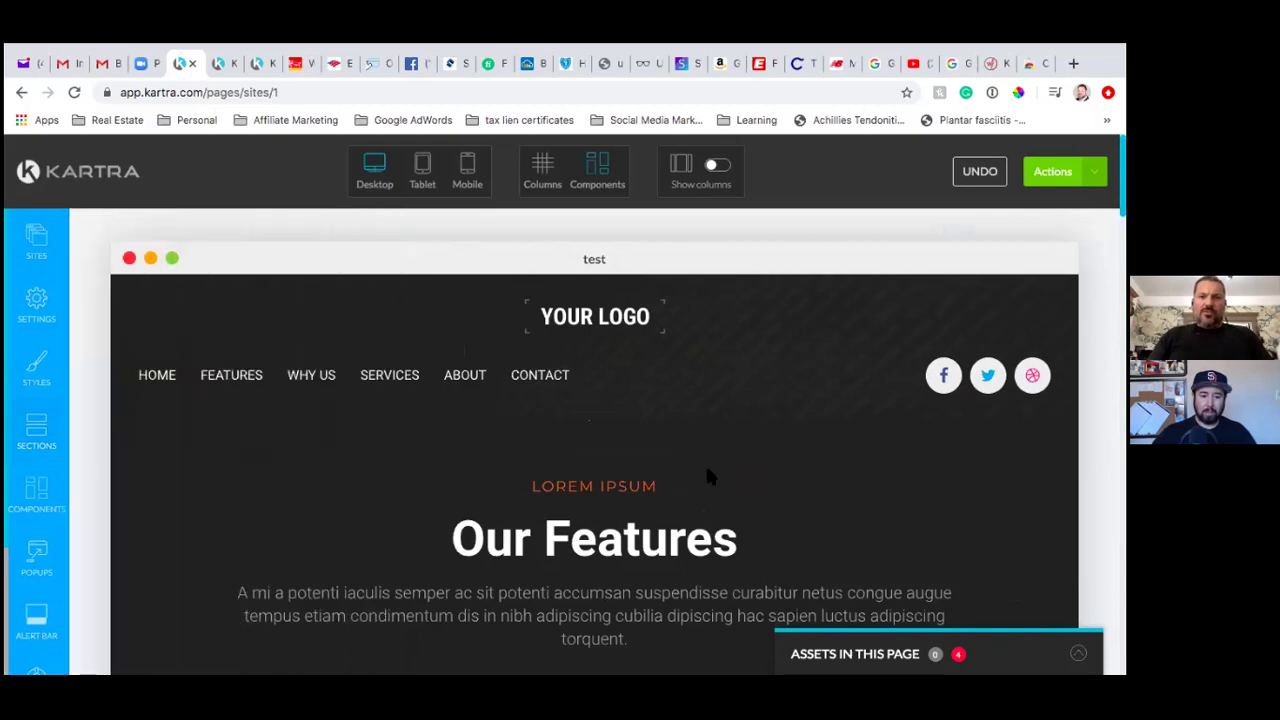
scroll(705, 463, "down", 3)
scroll(705, 463, "up", 3)
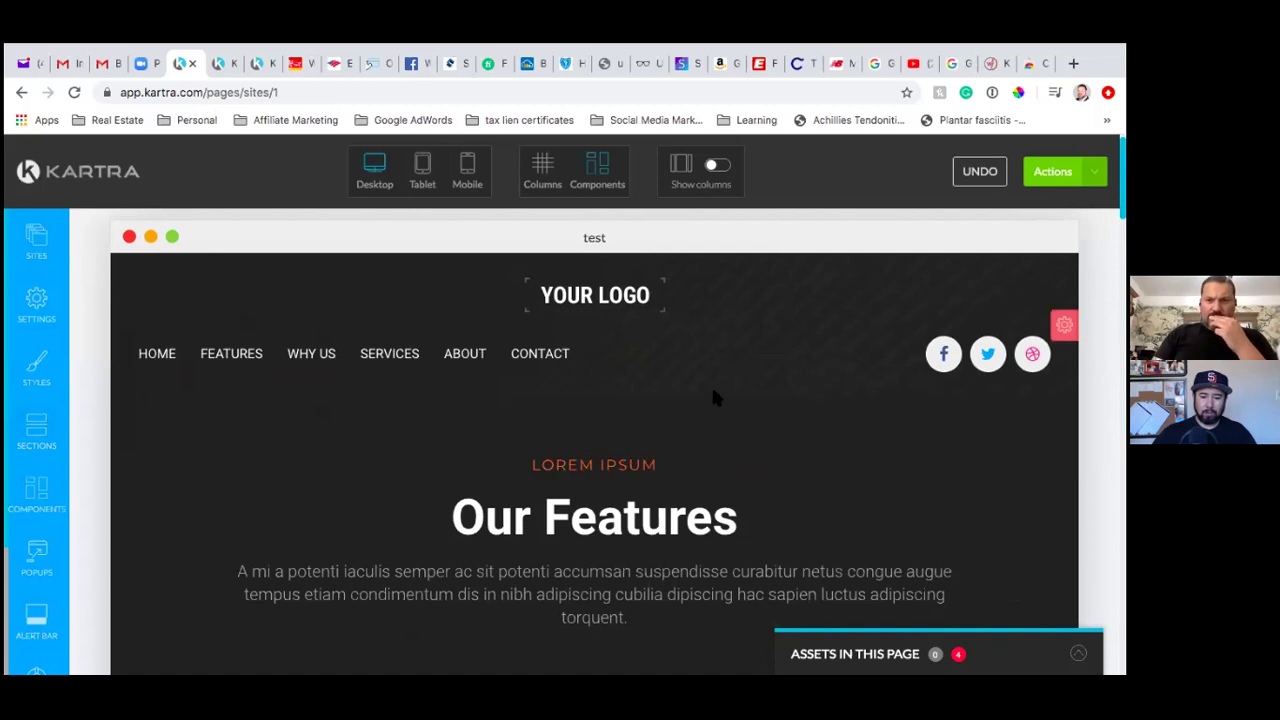
scroll(696, 450, "down", 3)
scroll(698, 455, "down", 2)
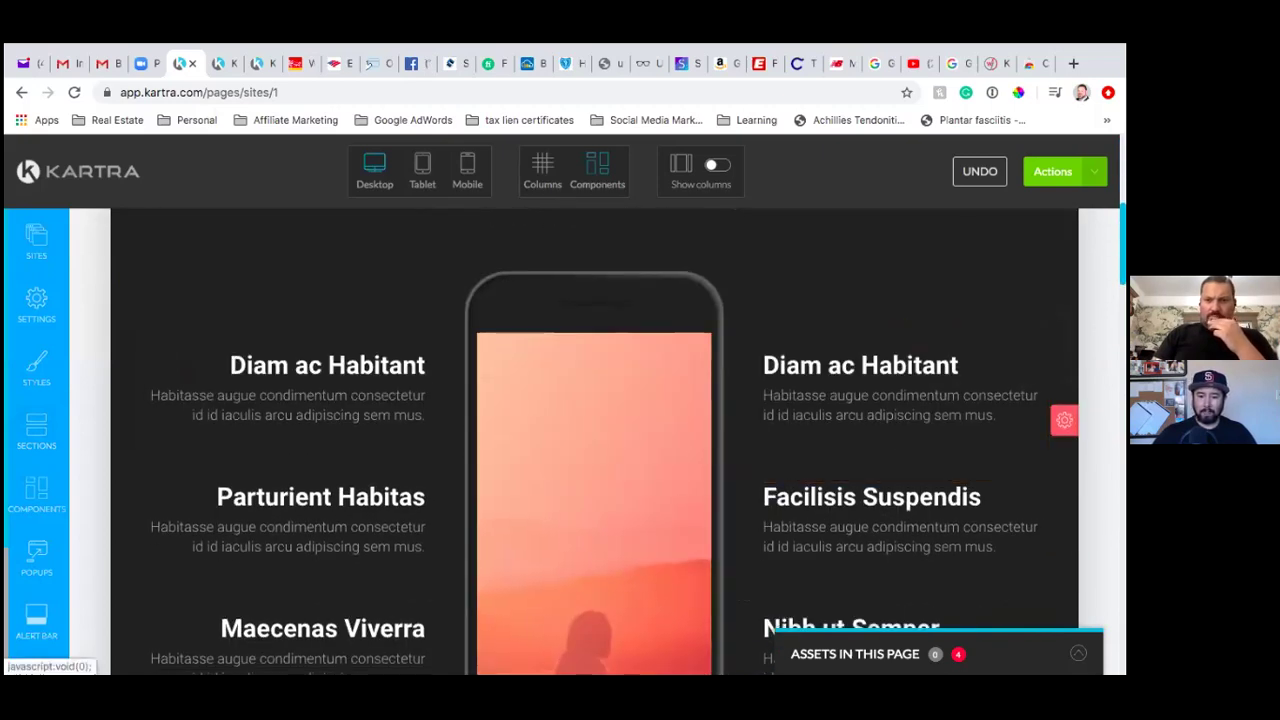
- Delete the Our Features section through its gear menu and confirm the deletion
left_click(1064, 420)
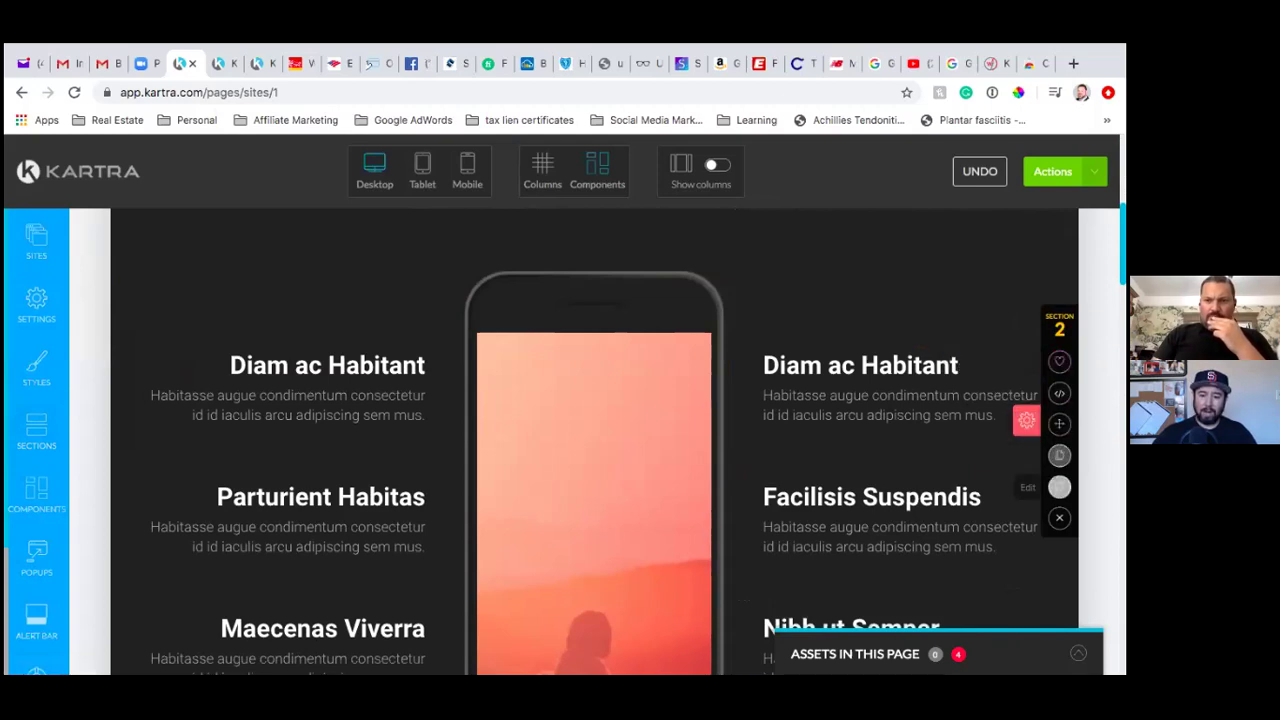
left_click(1059, 487)
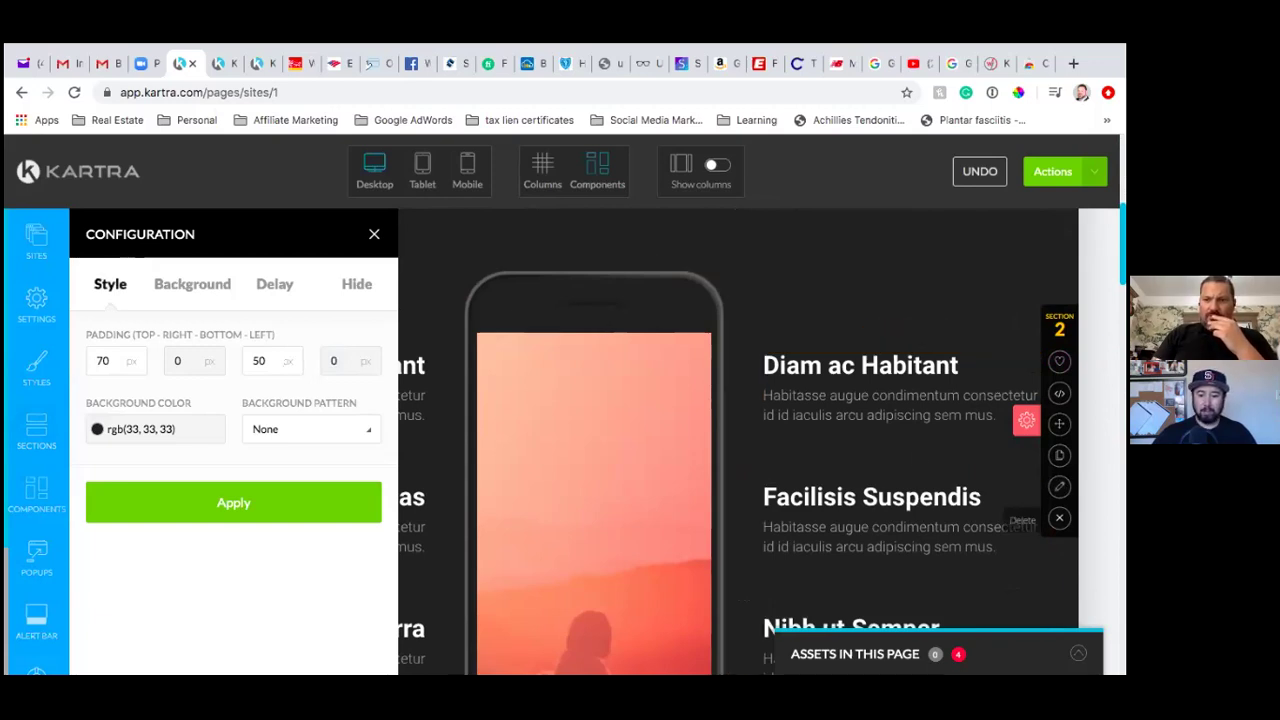
left_click(1059, 517)
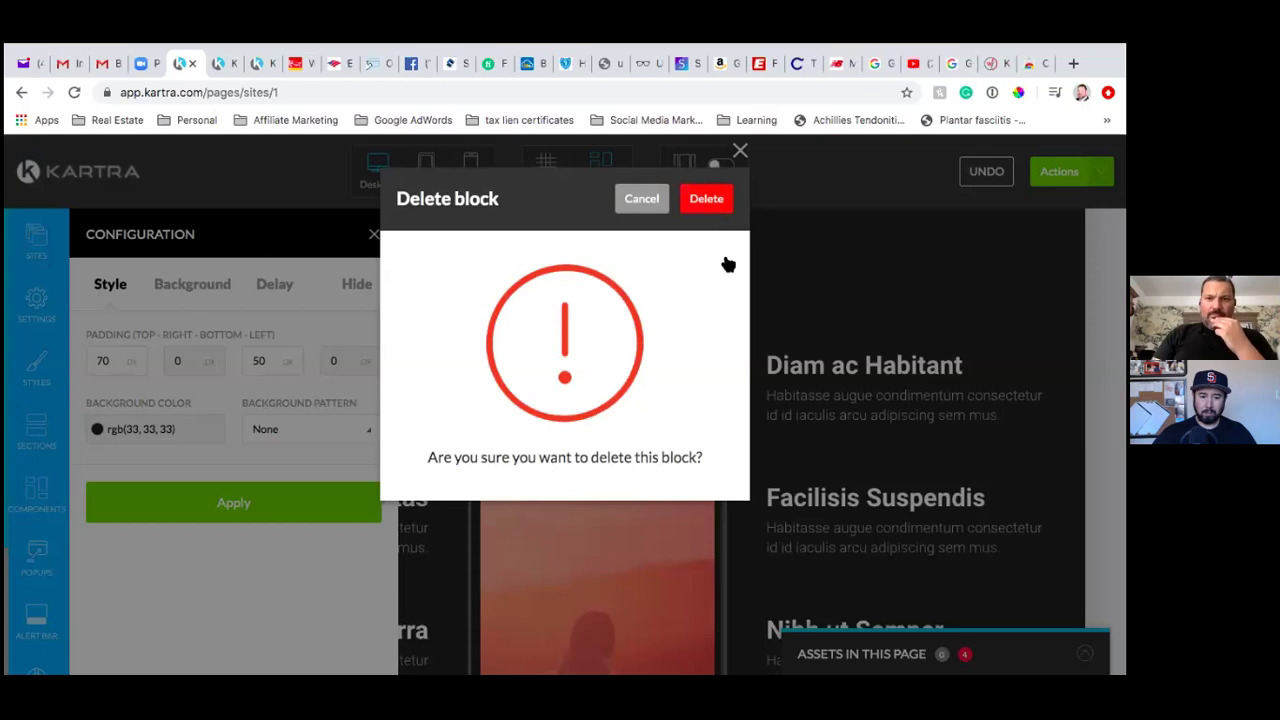
left_click(713, 198)
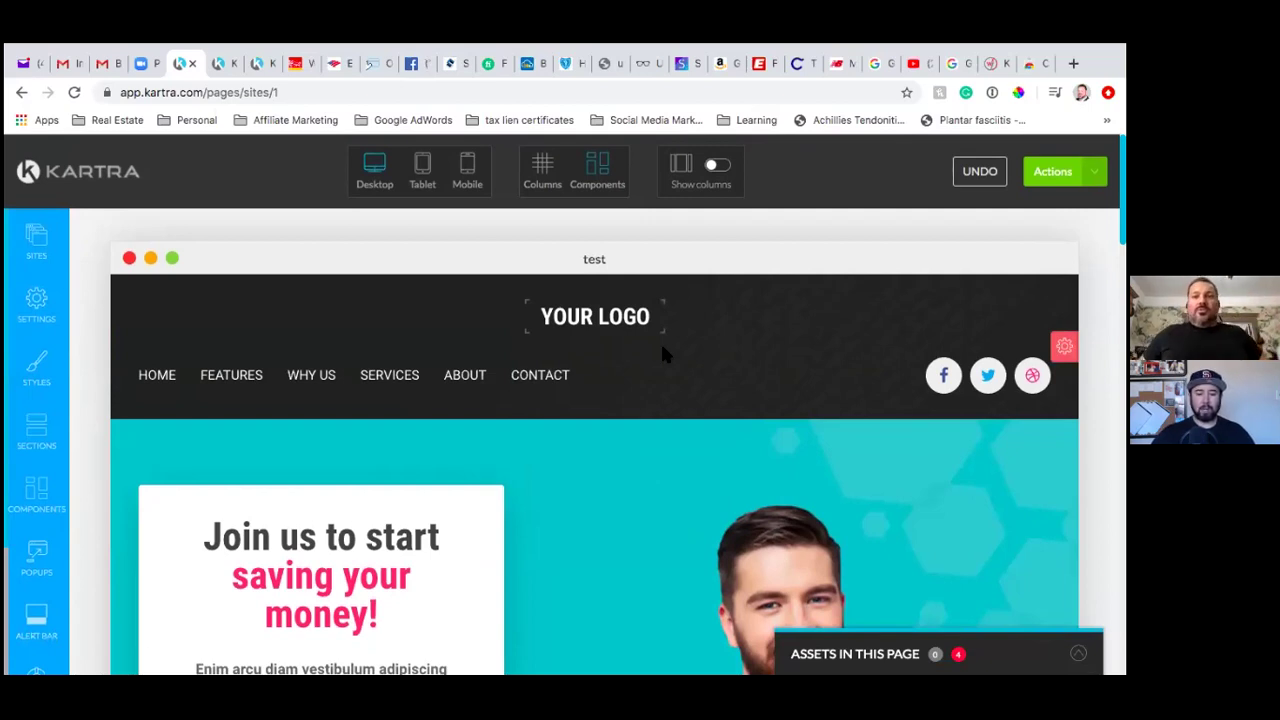
- Scroll the page down past the Subscribe Now form to the footer
scroll(662, 350, "down", 15)
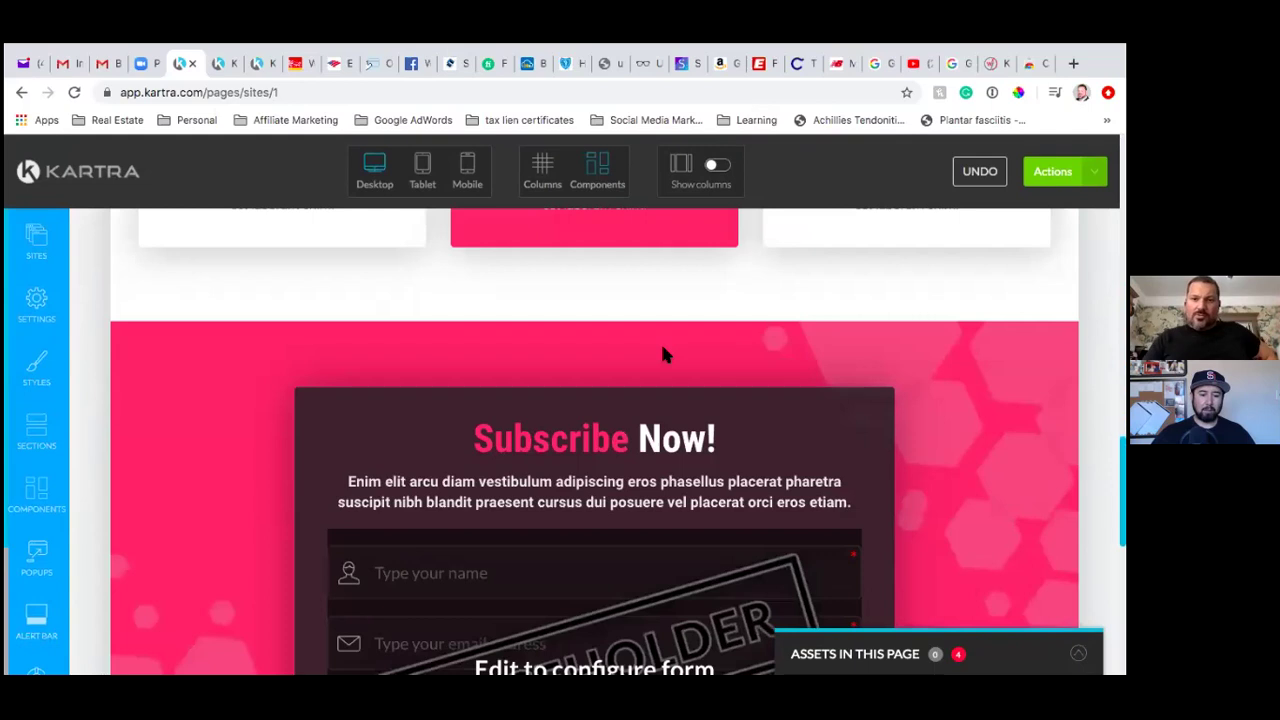
scroll(663, 353, "down", 5)
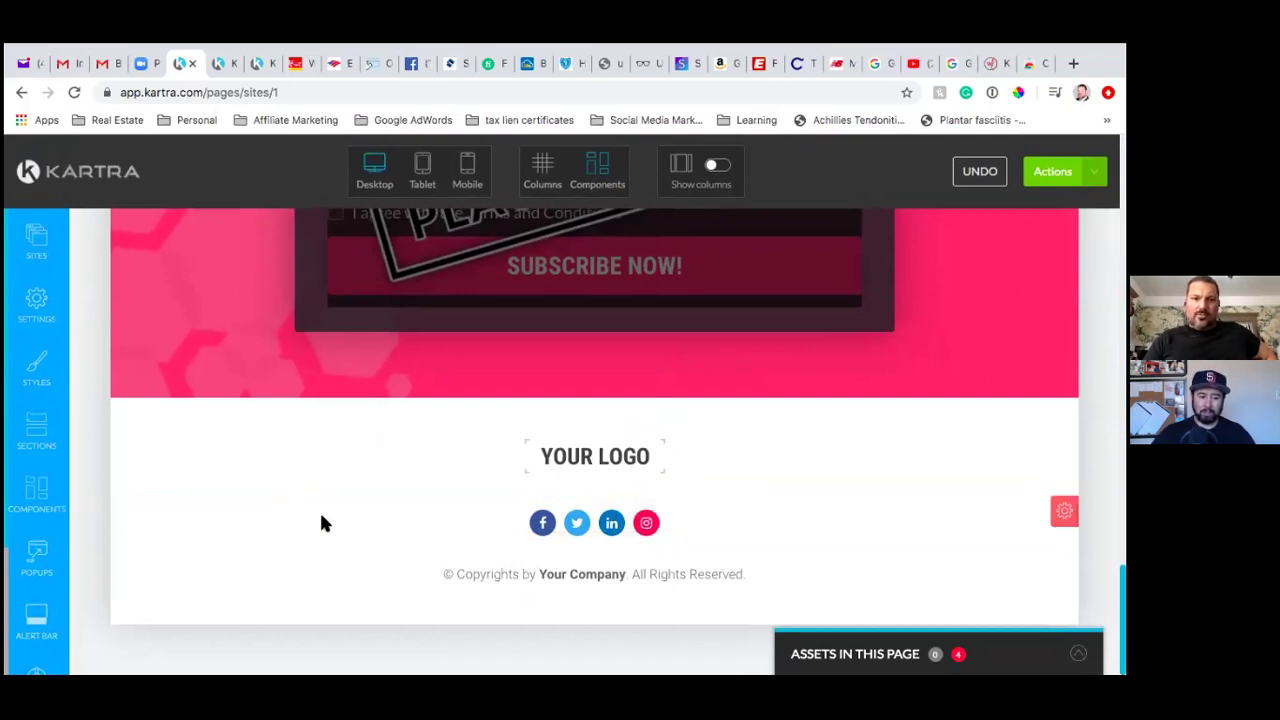
- Drag the '5 Secret Tips' Headlines component onto the drop line just above the footer
left_click(37, 494)
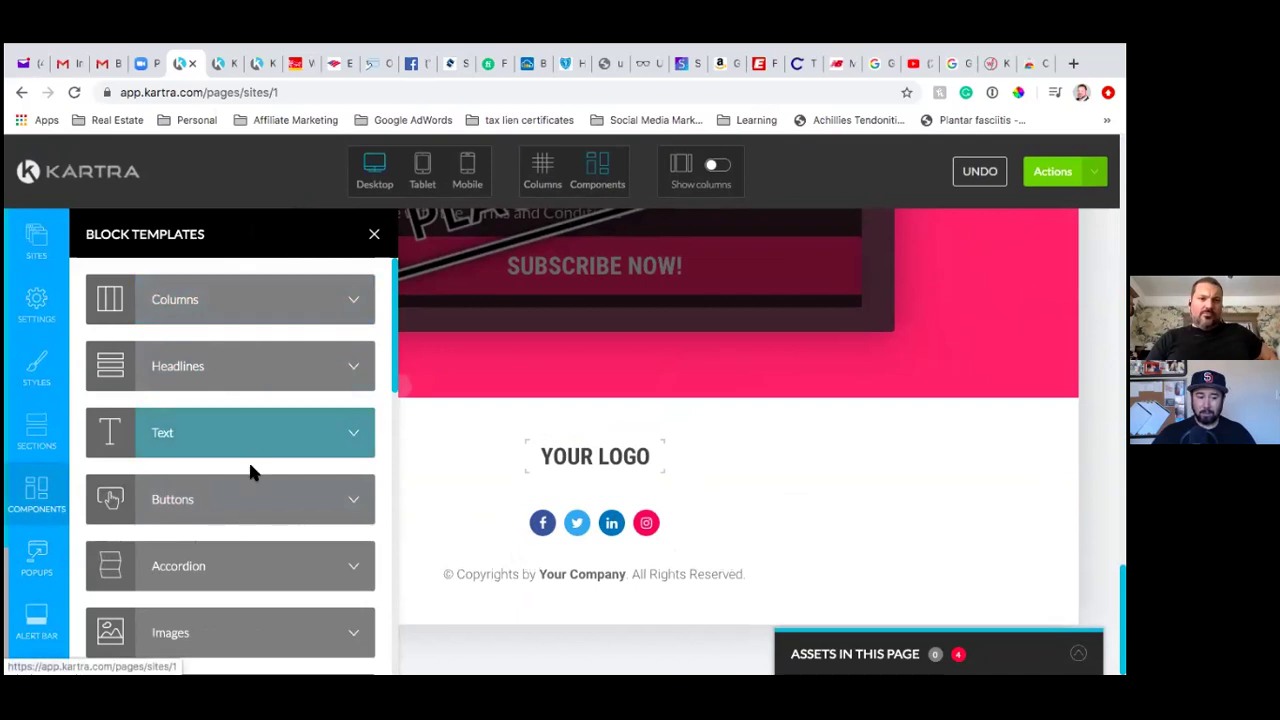
left_click(340, 362)
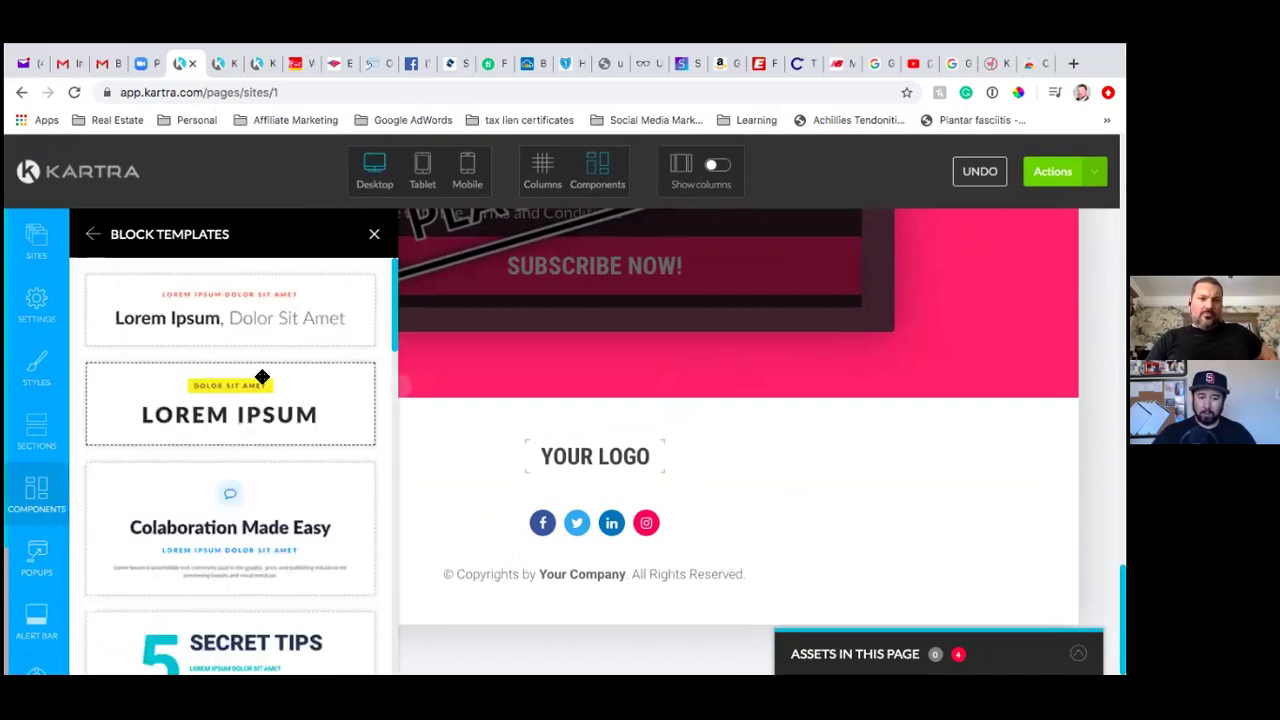
scroll(280, 543, "down", 3)
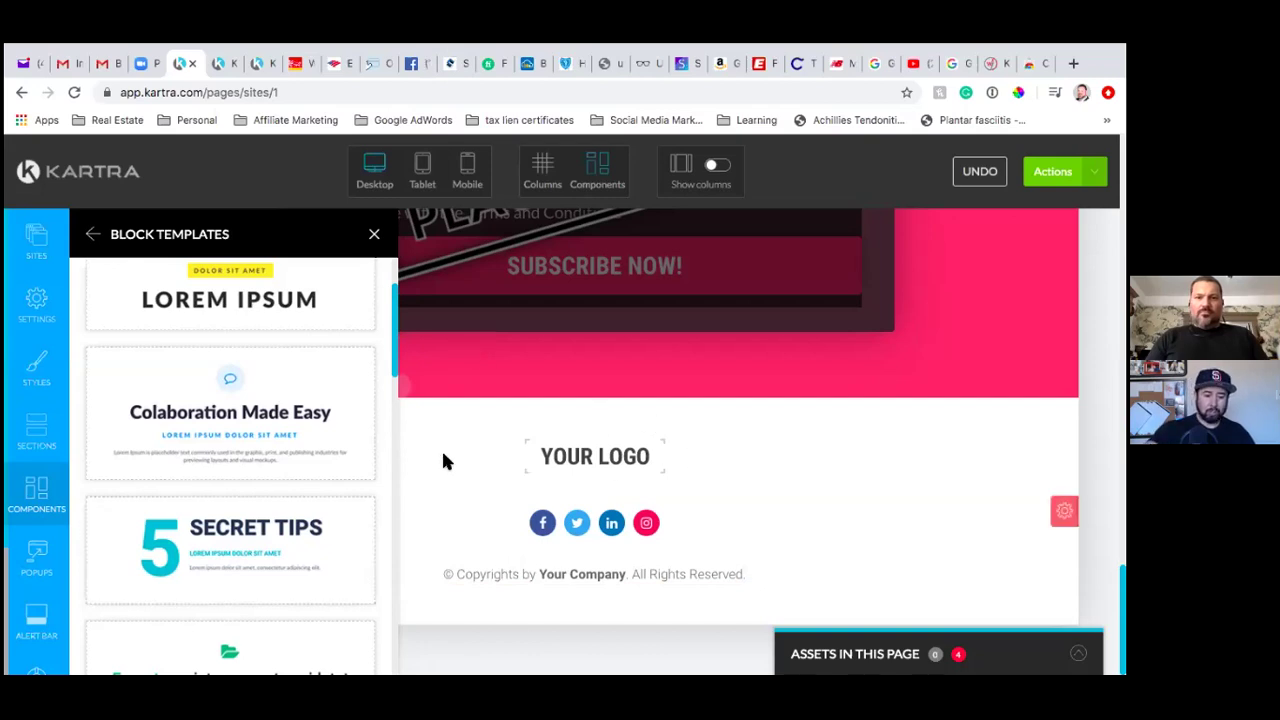
scroll(540, 430, "up", 1)
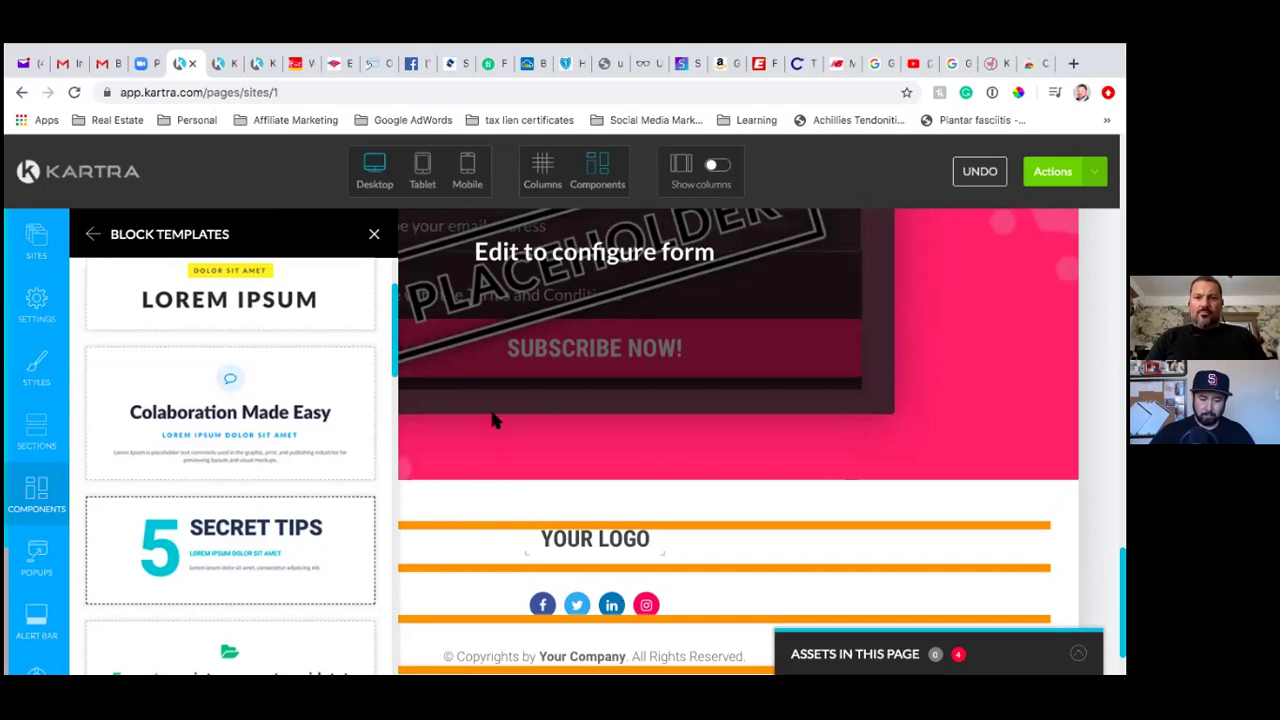
left_click_drag(497, 420, 538, 412)
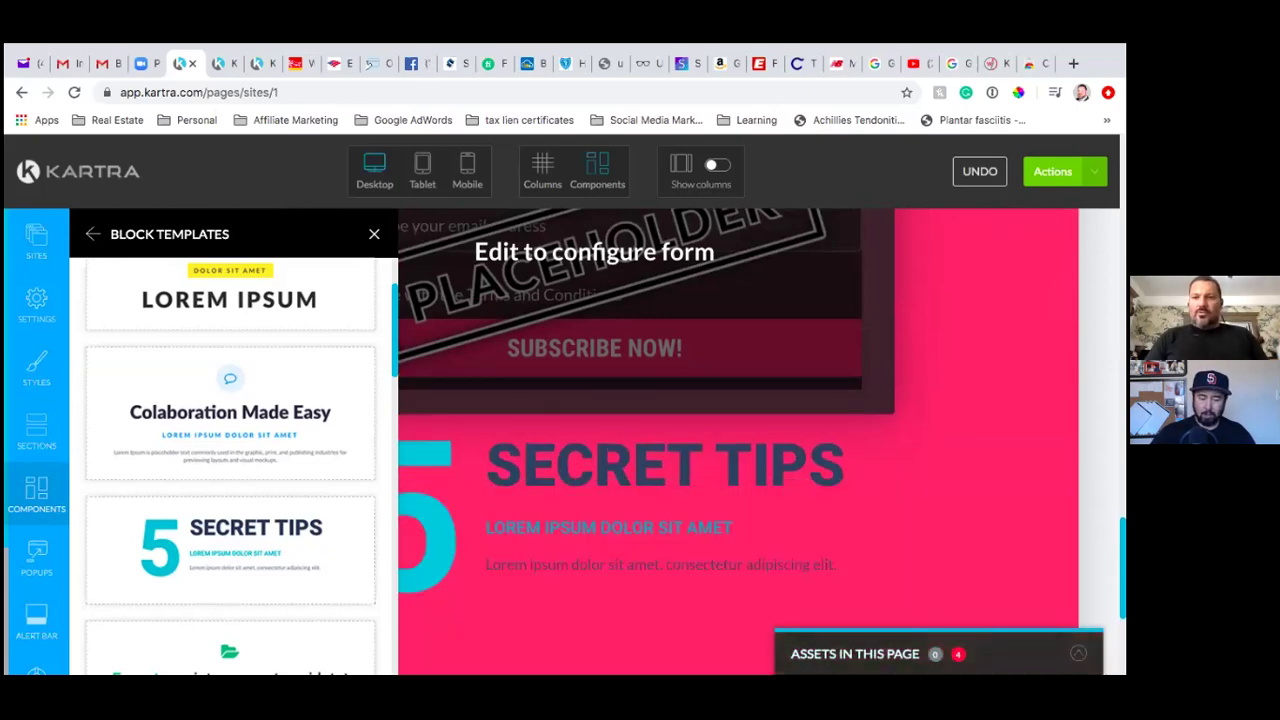
scroll(738, 440, "down", 3)
scroll(738, 440, "up", 2)
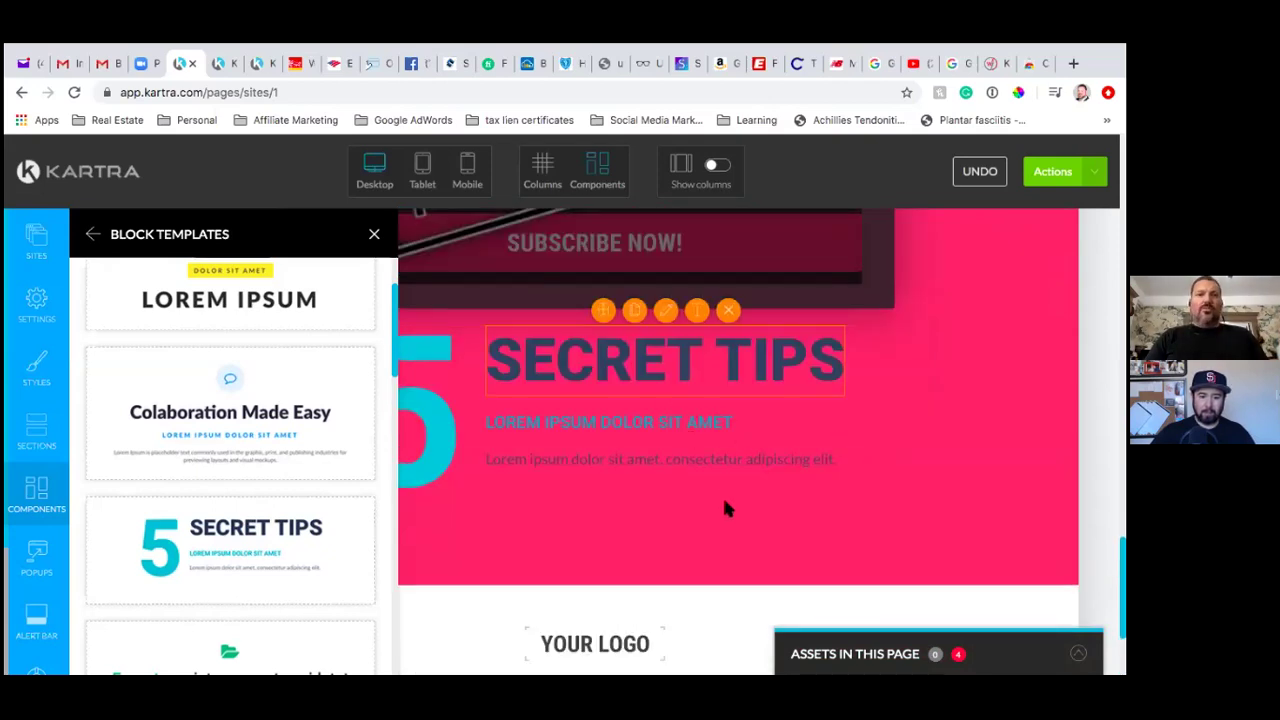
scroll(808, 450, "down", 1)
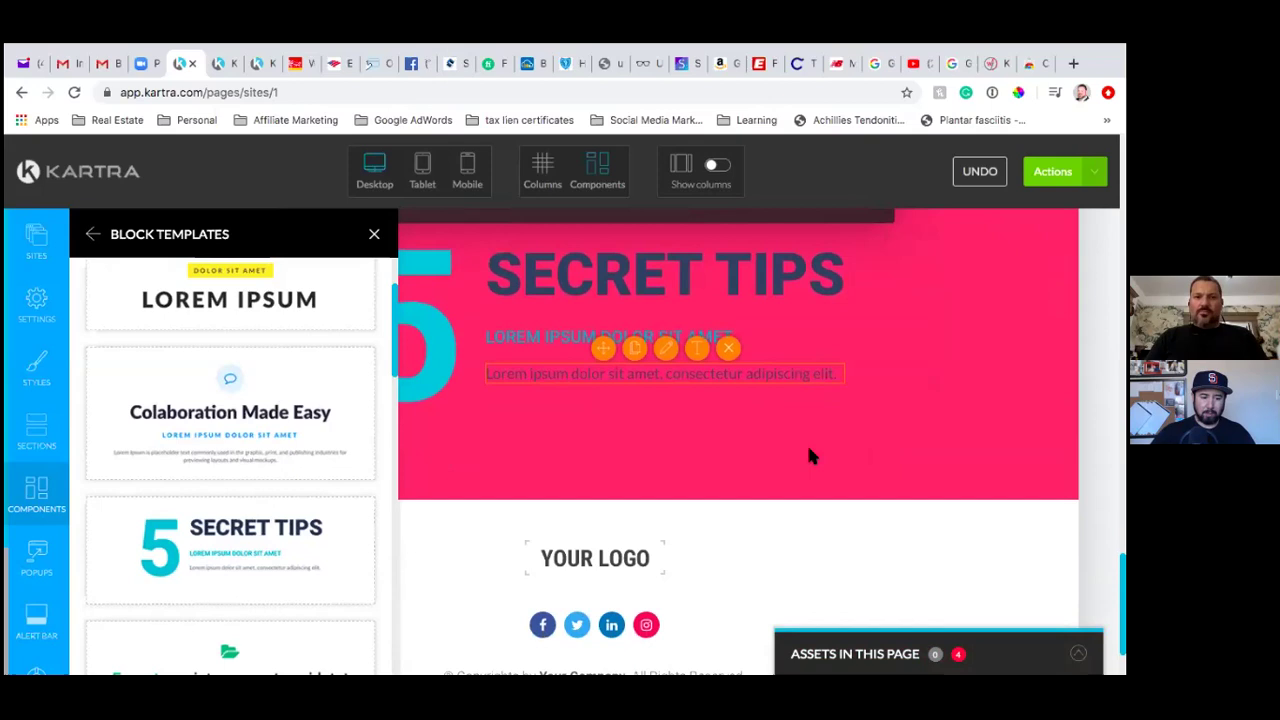
scroll(808, 450, "down", 1)
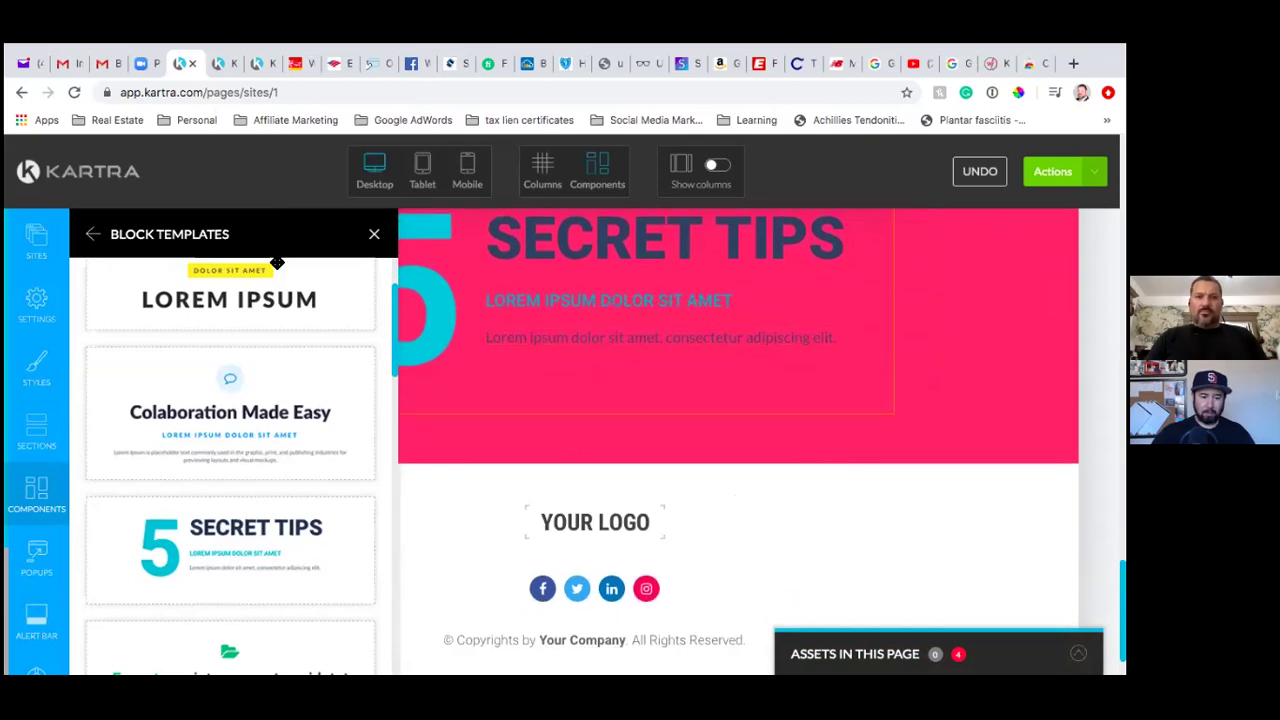
left_click(374, 233)
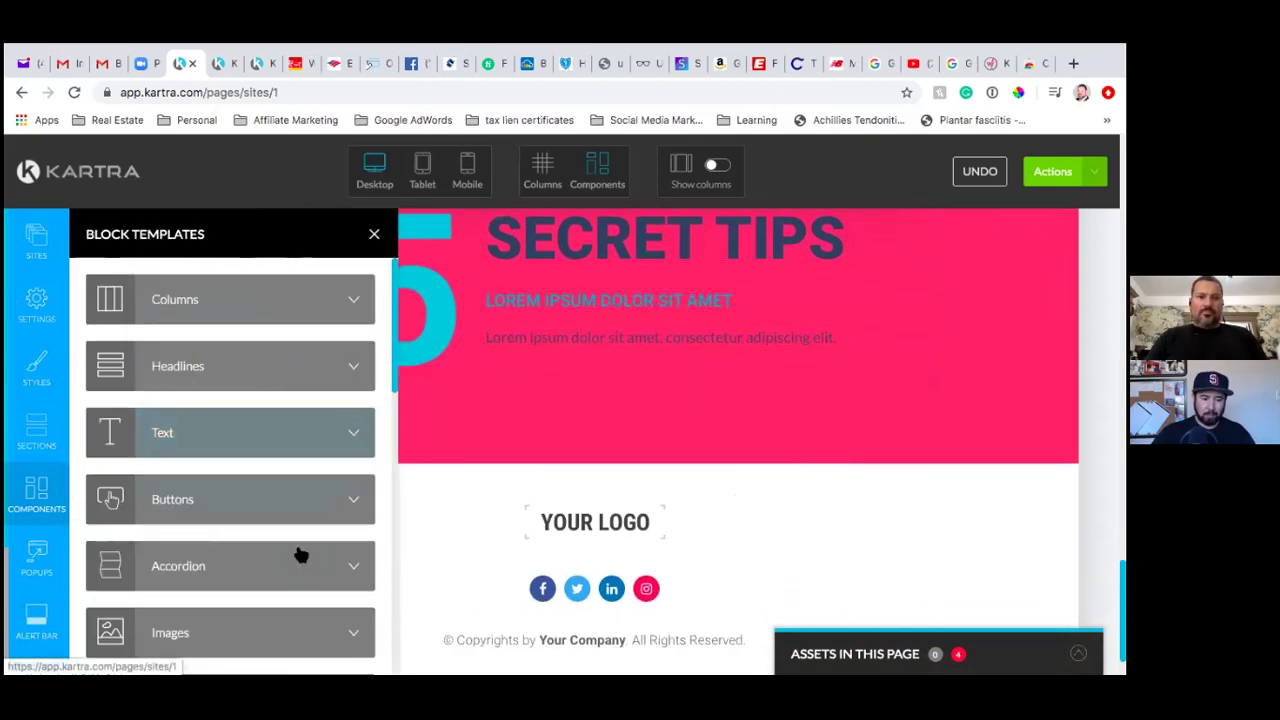
- Drop the squared 'Text goes here' button template beneath the 5 SECRET TIPS headline
left_click(288, 490)
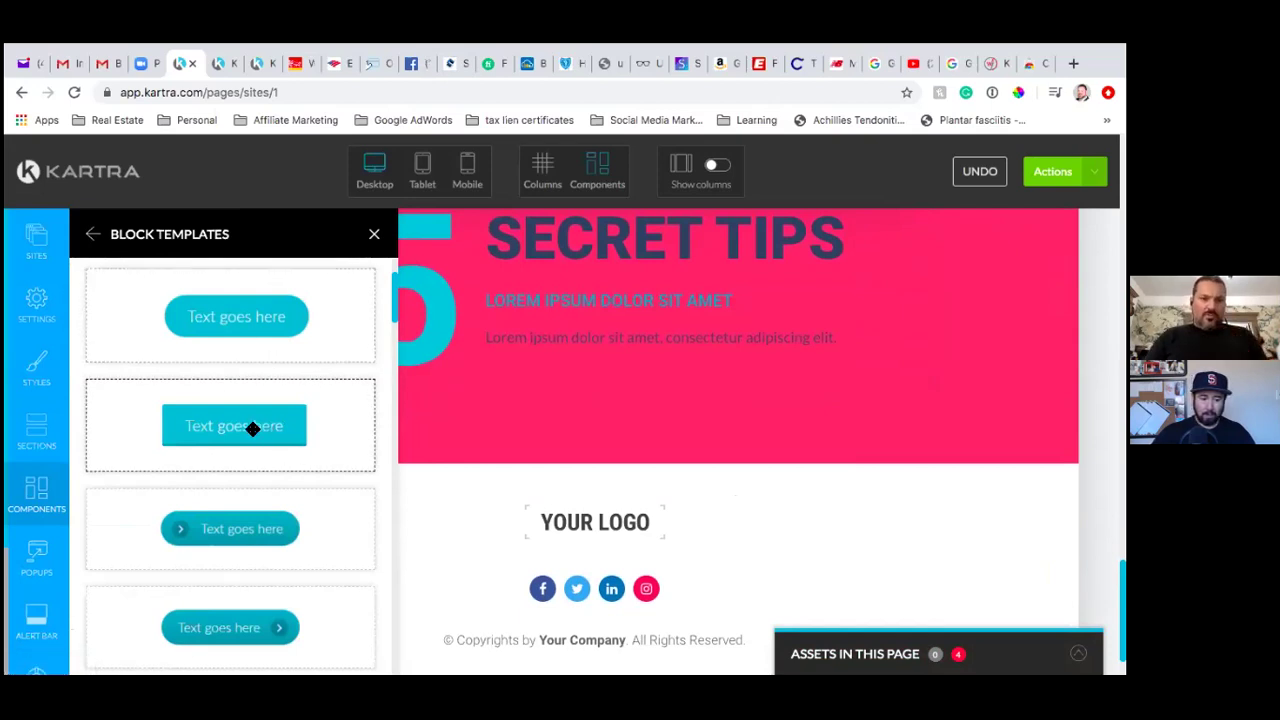
left_click_drag(255, 428, 558, 482)
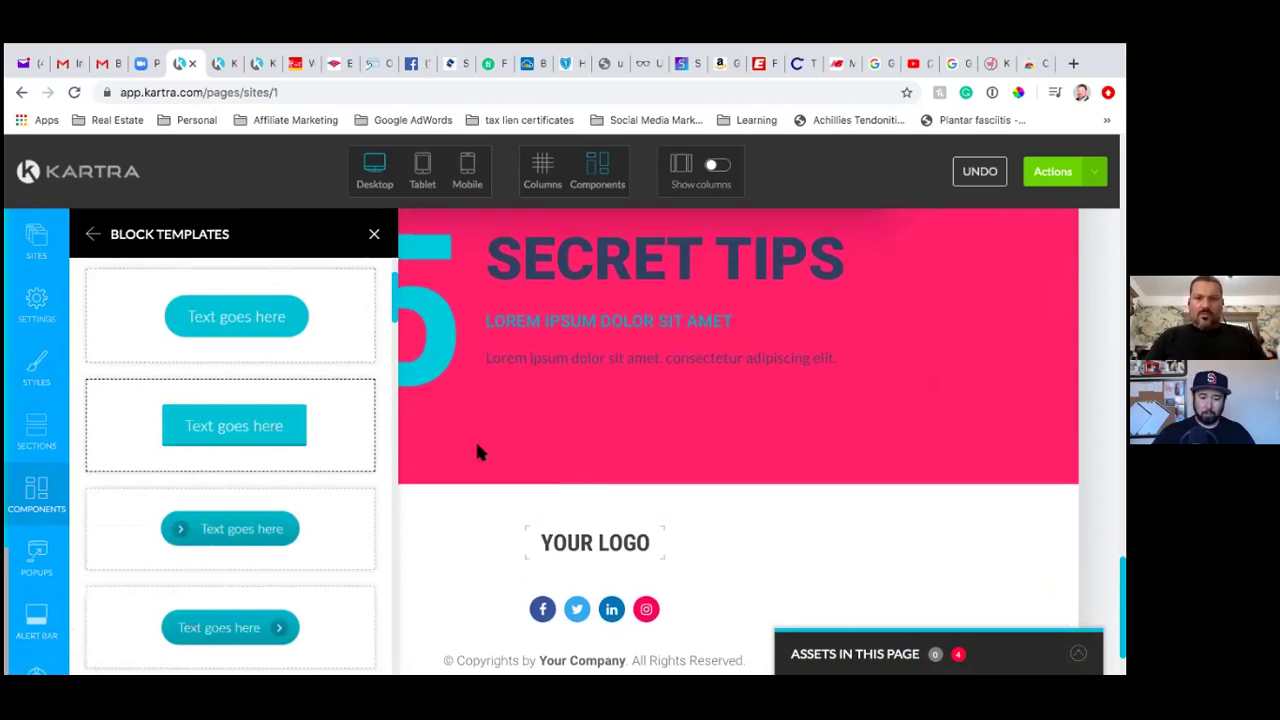
left_click_drag(477, 452, 463, 333)
left_click_drag(426, 554, 430, 570)
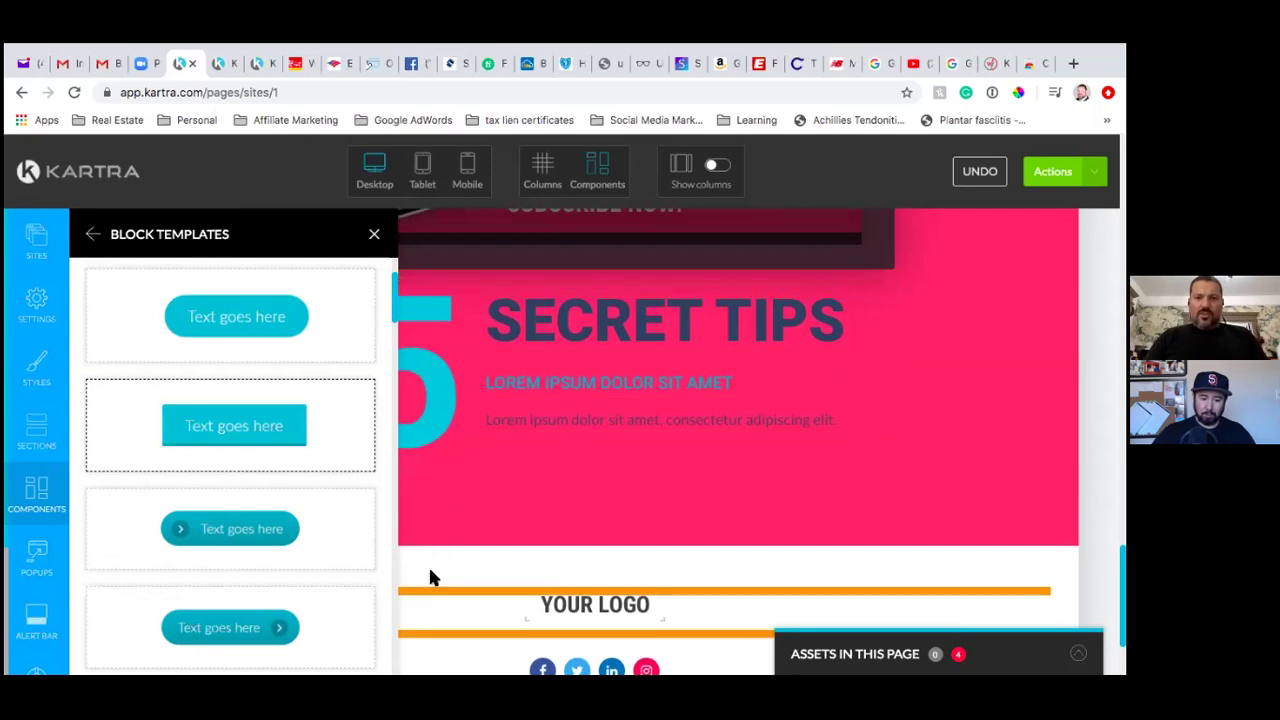
left_click_drag(479, 488, 483, 295)
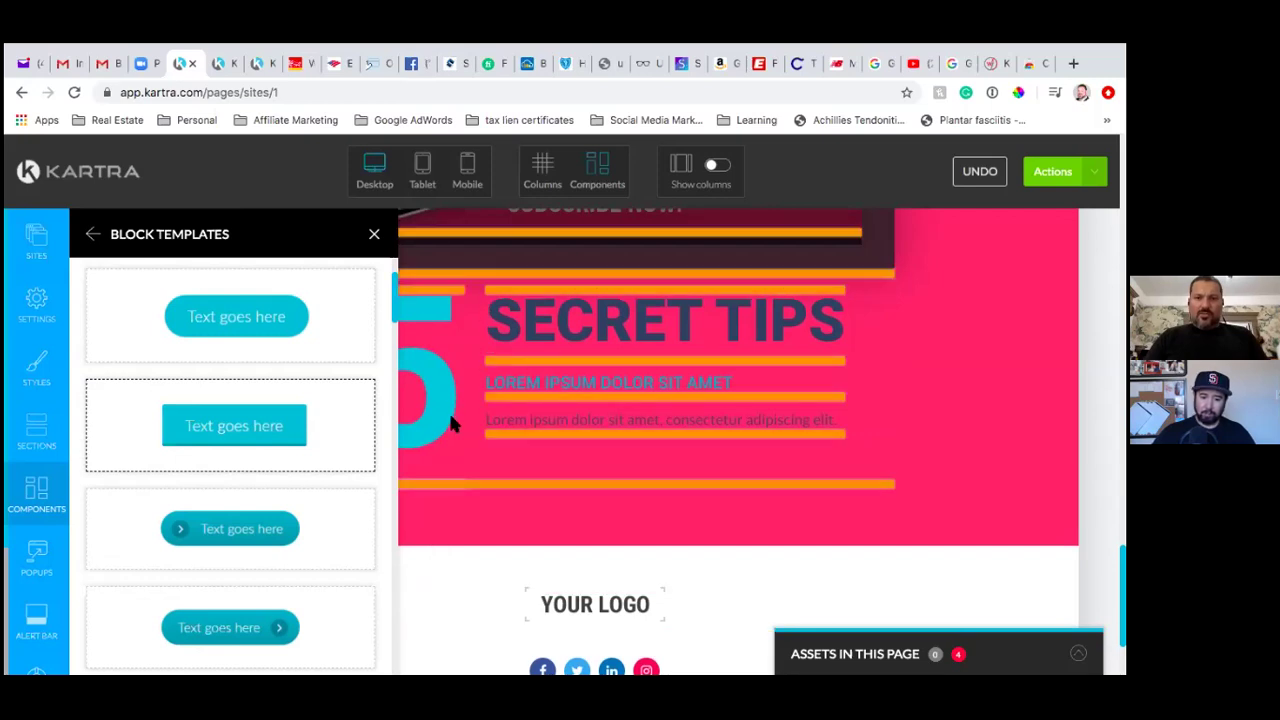
left_click_drag(465, 502, 480, 272)
left_click_drag(477, 325, 478, 254)
mouse_move(469, 488)
left_mouse_down()
mouse_move(465, 463)
mouse_move(455, 483)
left_mouse_up()
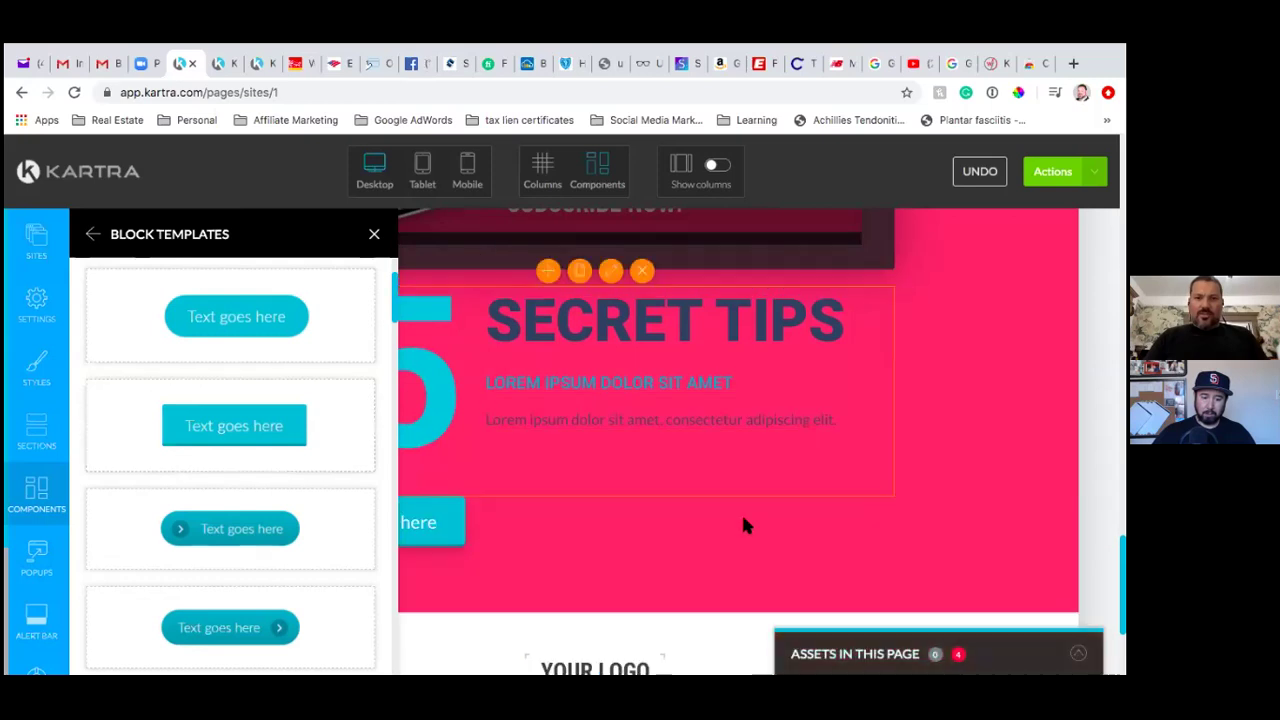
scroll(769, 560, "down", 3)
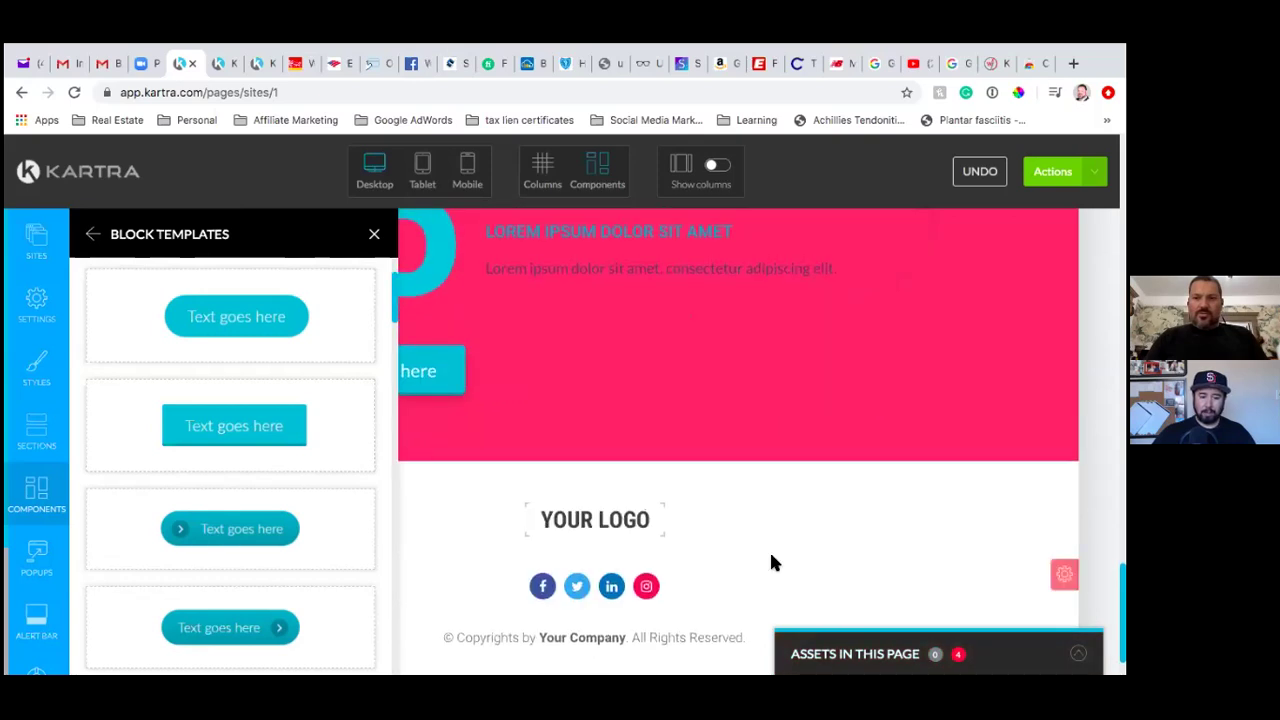
left_click(374, 234)
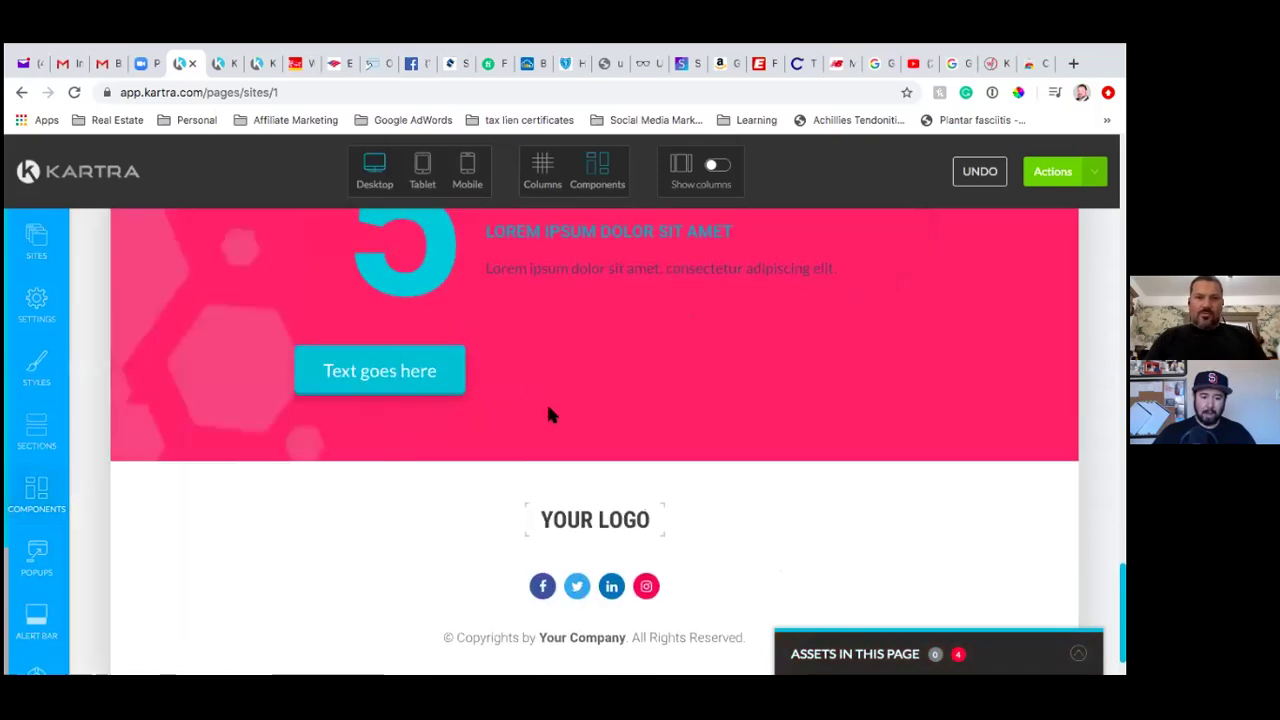
scroll(548, 414, "up", 3)
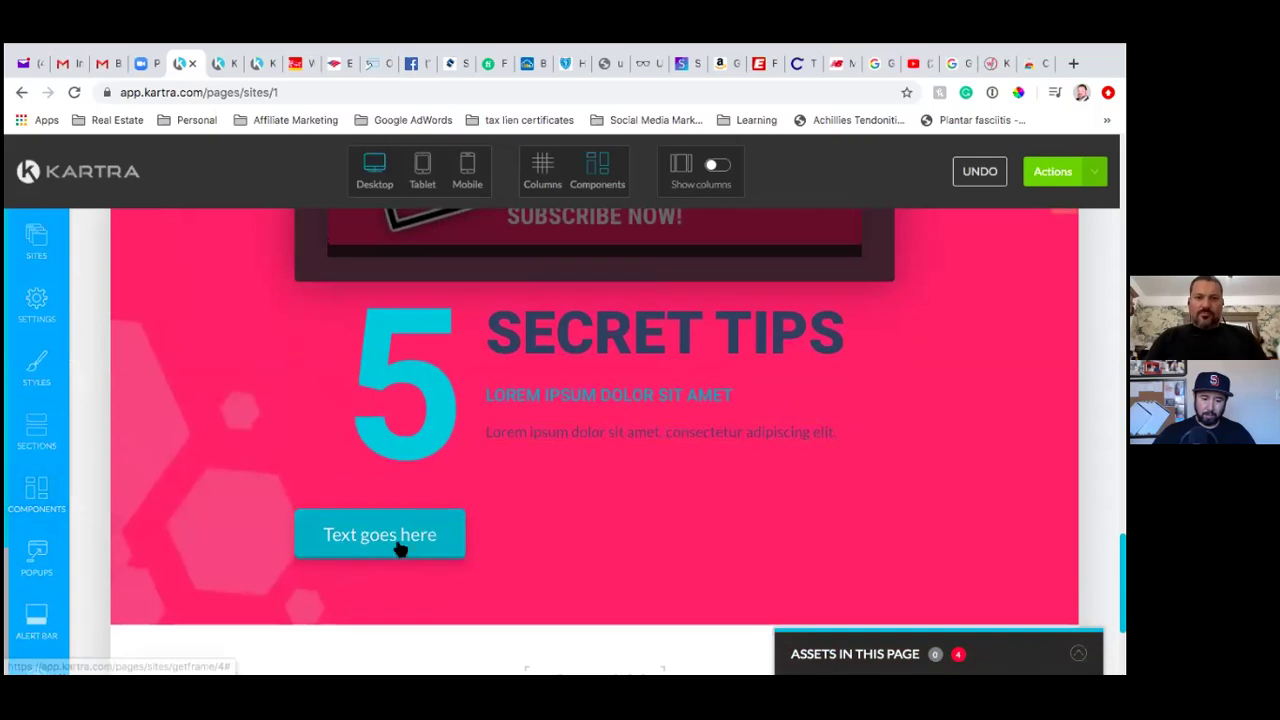
mouse_move(395, 550)
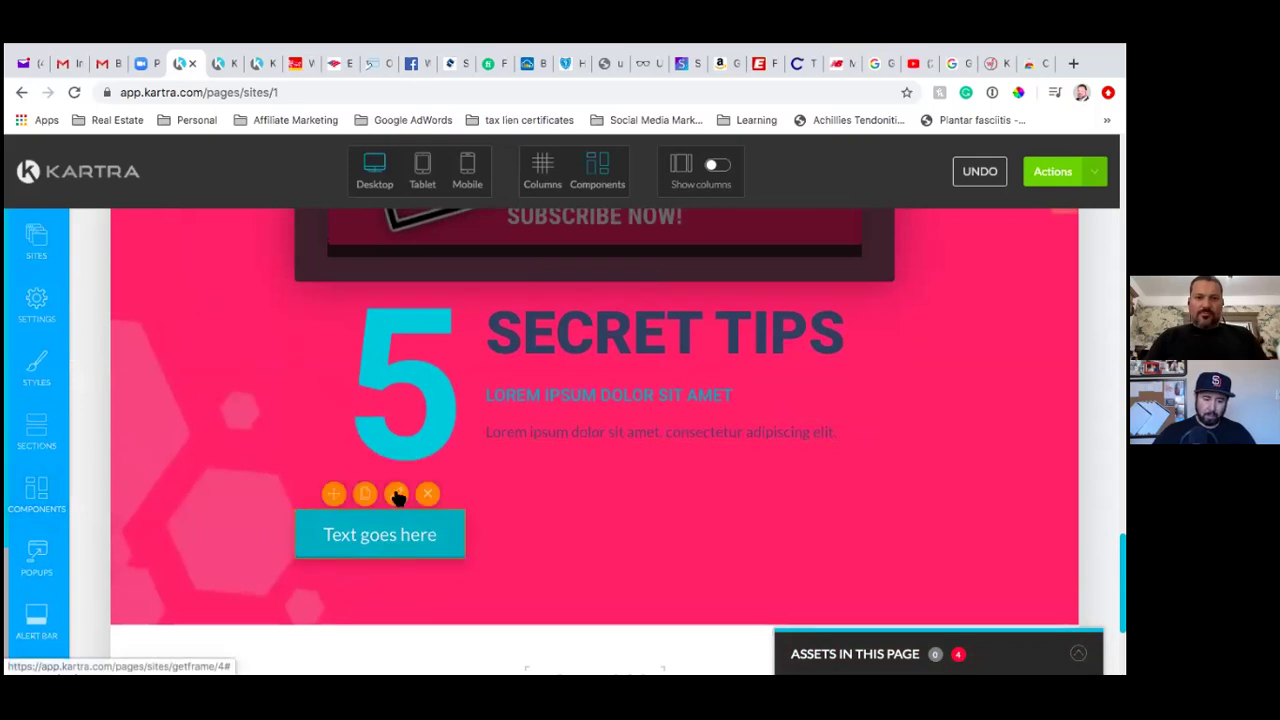
- Set the button's alignment to center and its size to Full width, applying both
left_click(569, 493)
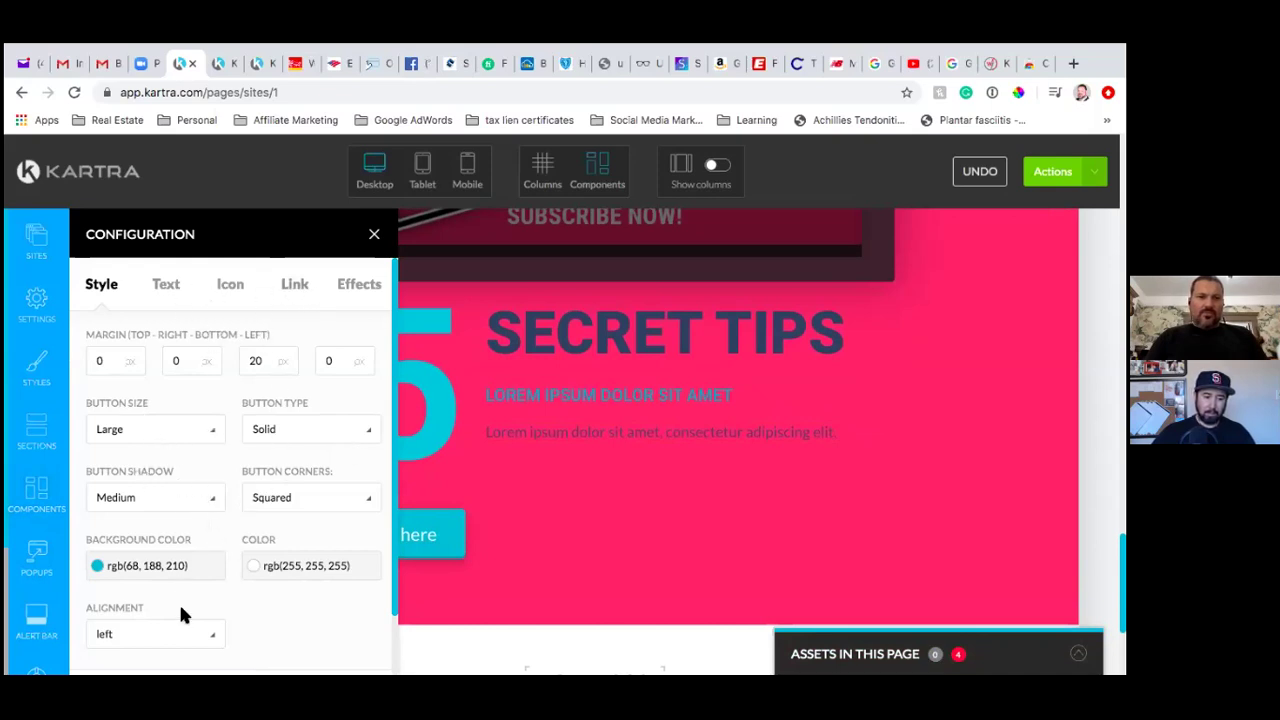
left_click(207, 638)
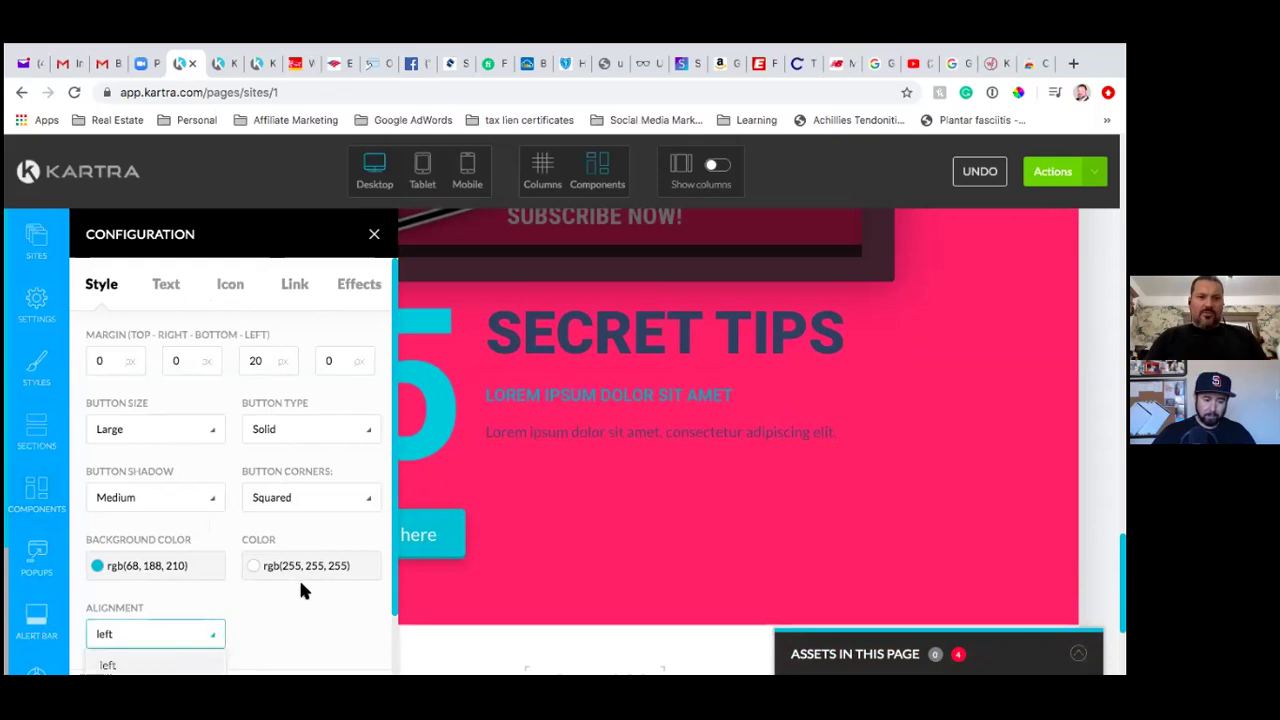
scroll(300, 590, "down", 1)
left_click(121, 624)
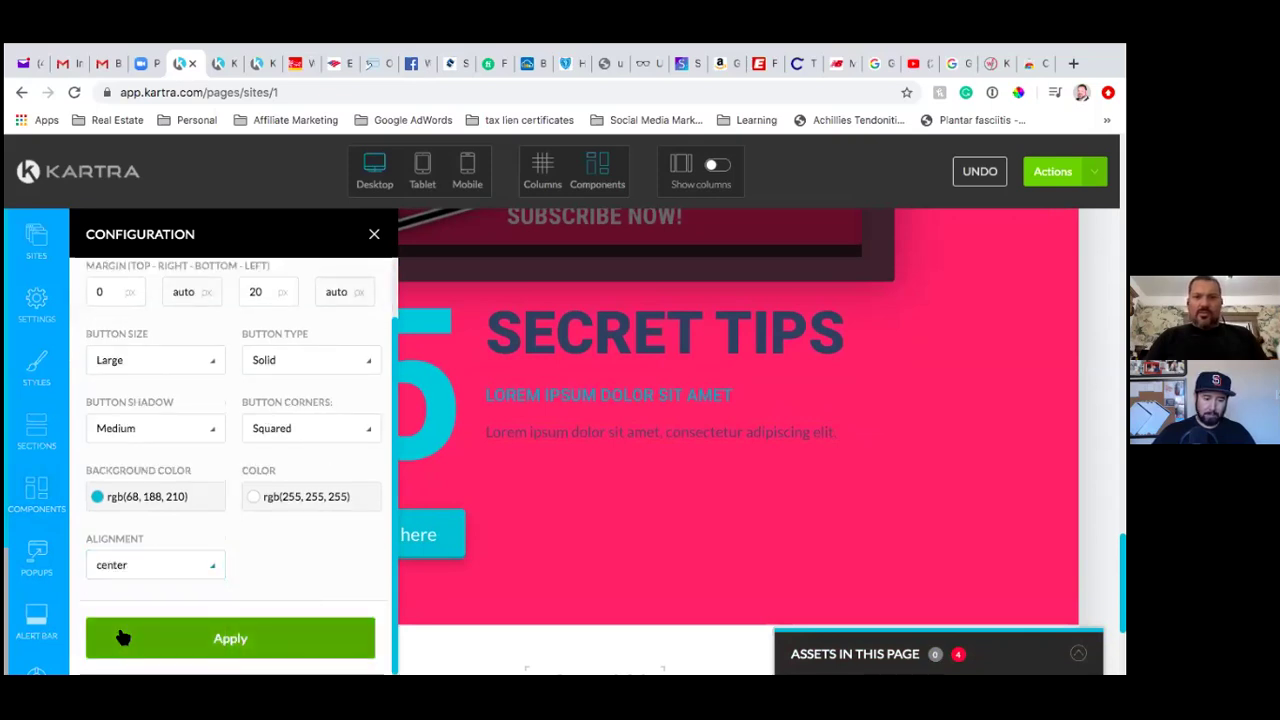
left_click(232, 638)
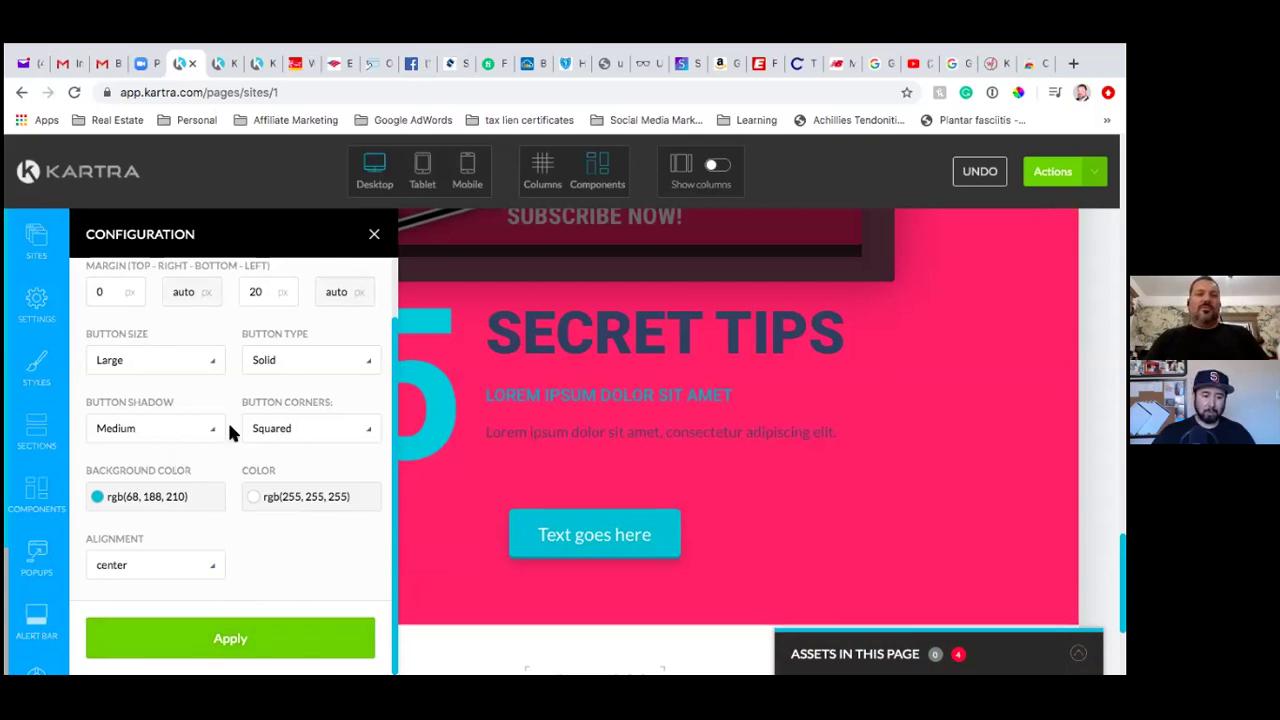
left_click(220, 368)
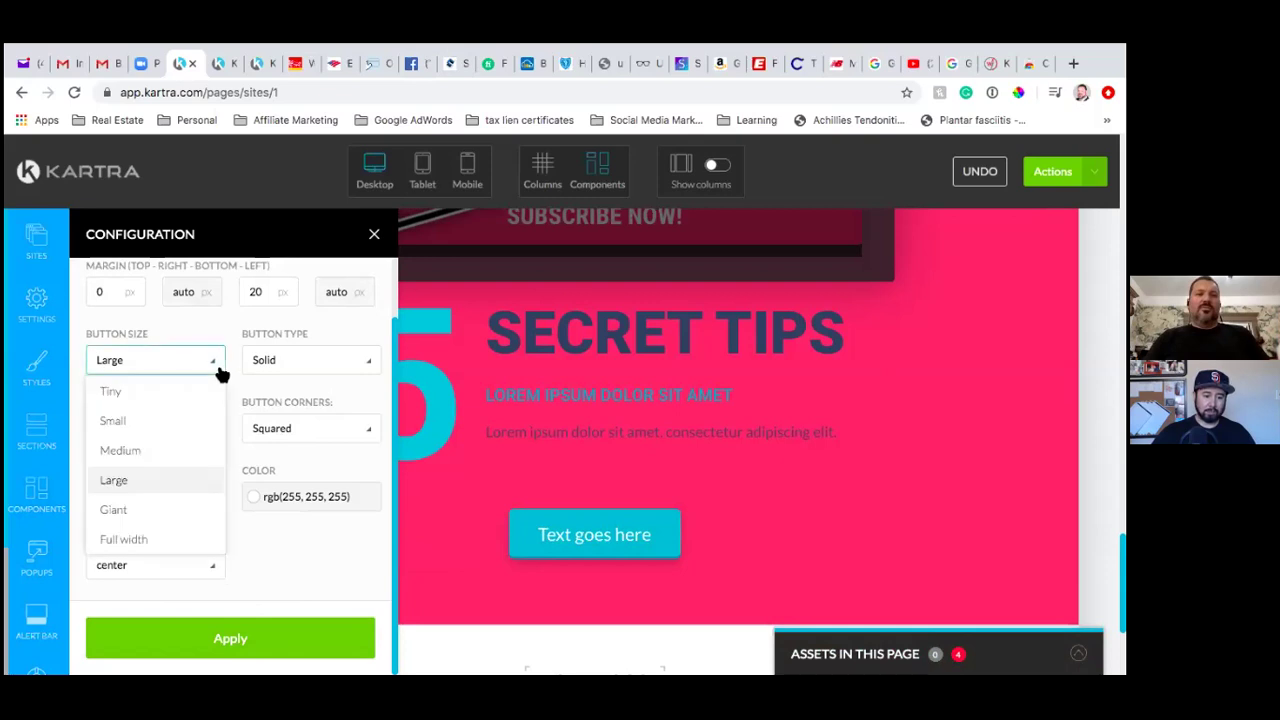
left_click(128, 540)
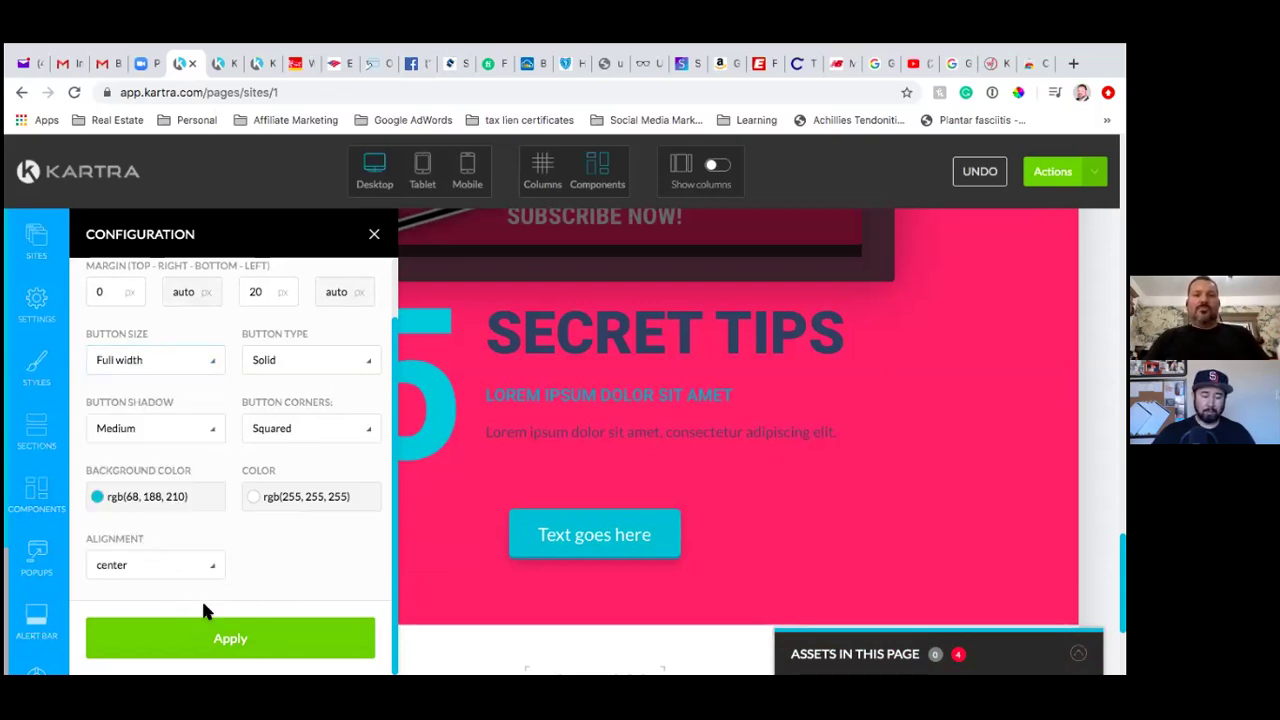
left_click(200, 634)
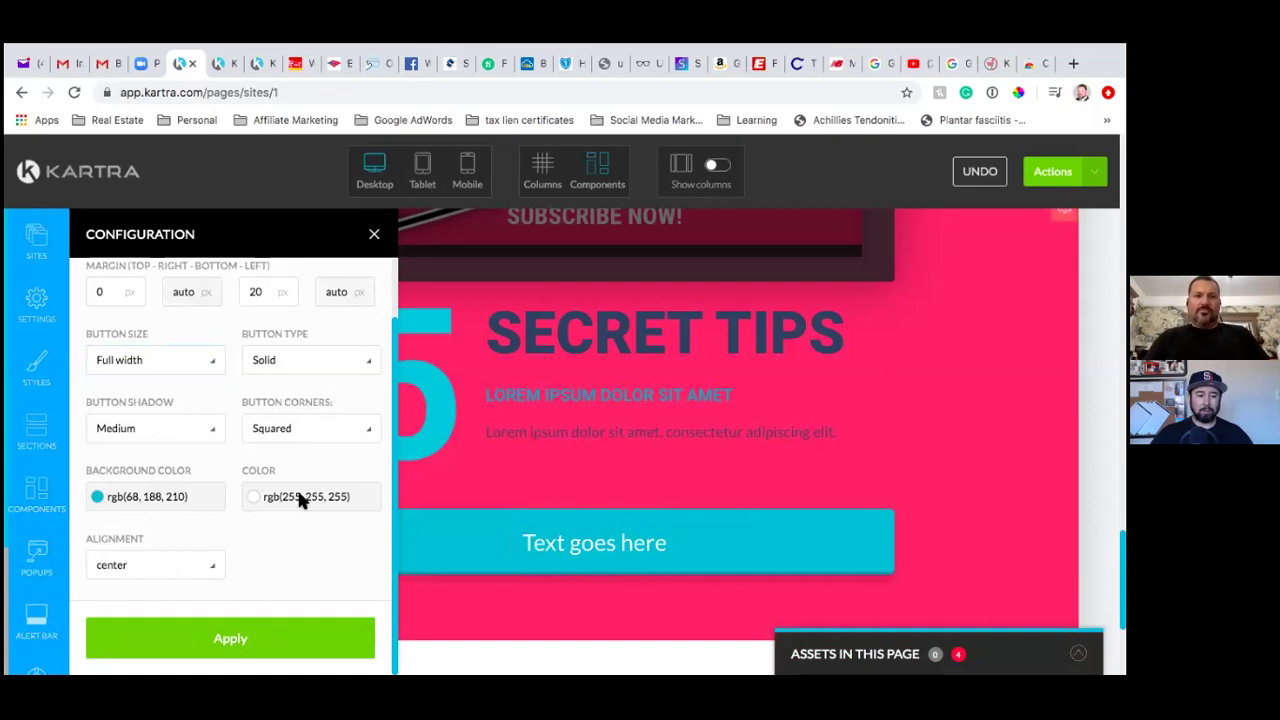
left_click(257, 648)
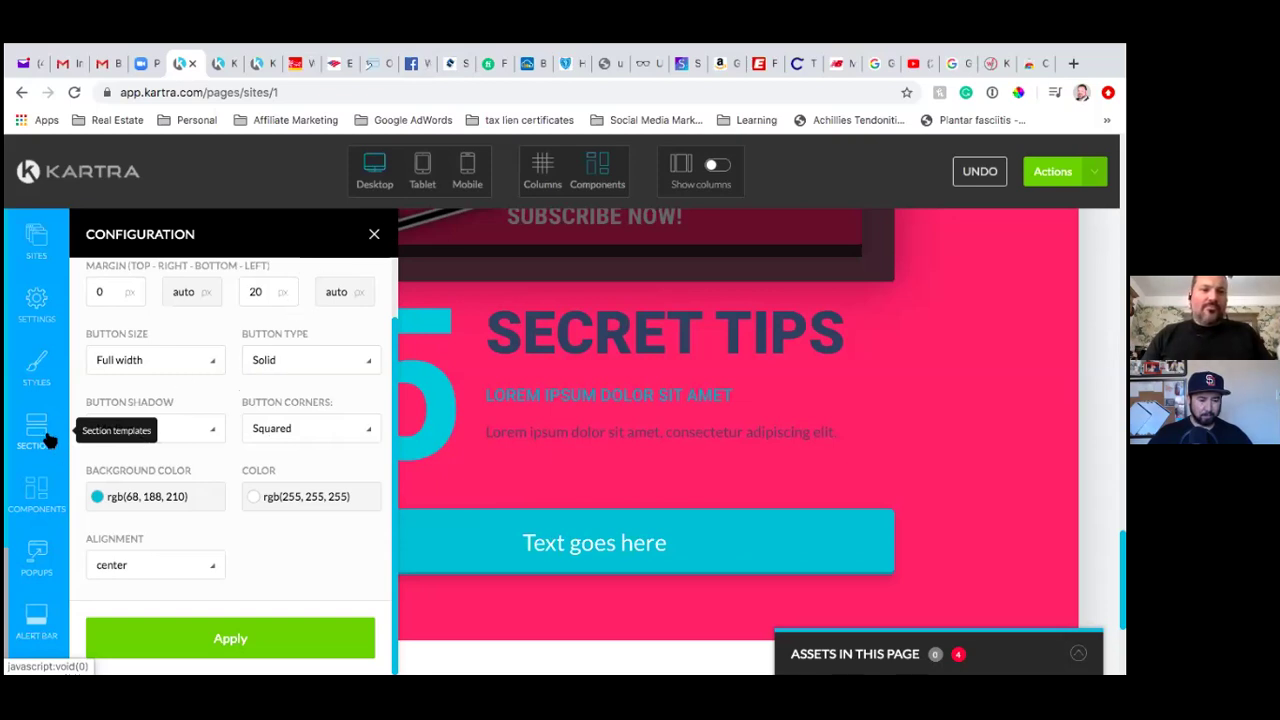
- Close the Facebook, Open Sky, Bank of America and Wells Fargo tabs
left_click(413, 62)
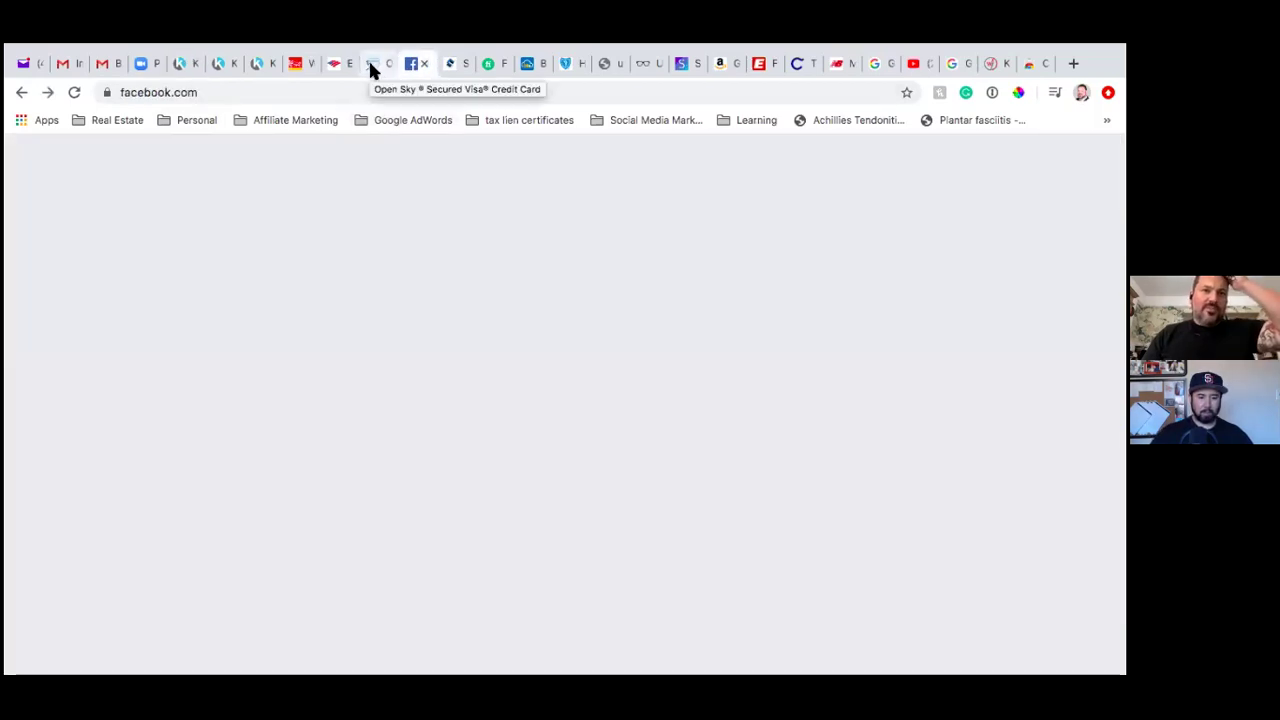
key("ctrl+w")
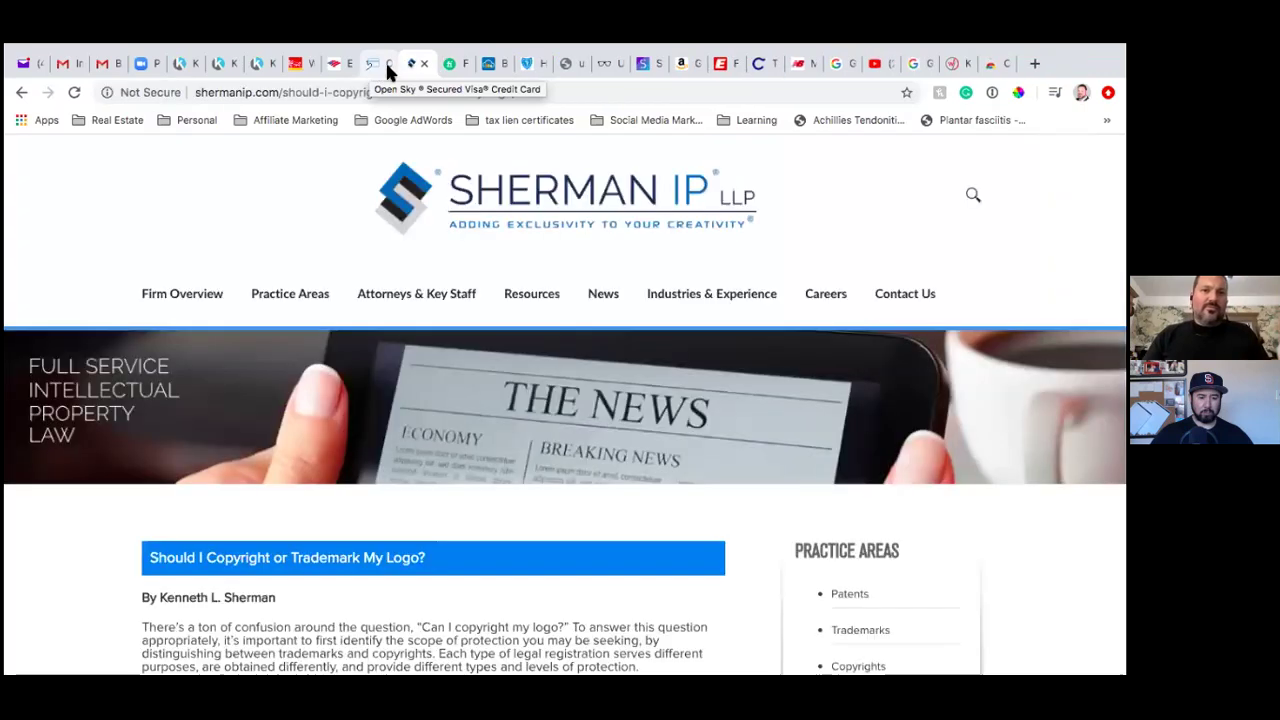
left_click(379, 62)
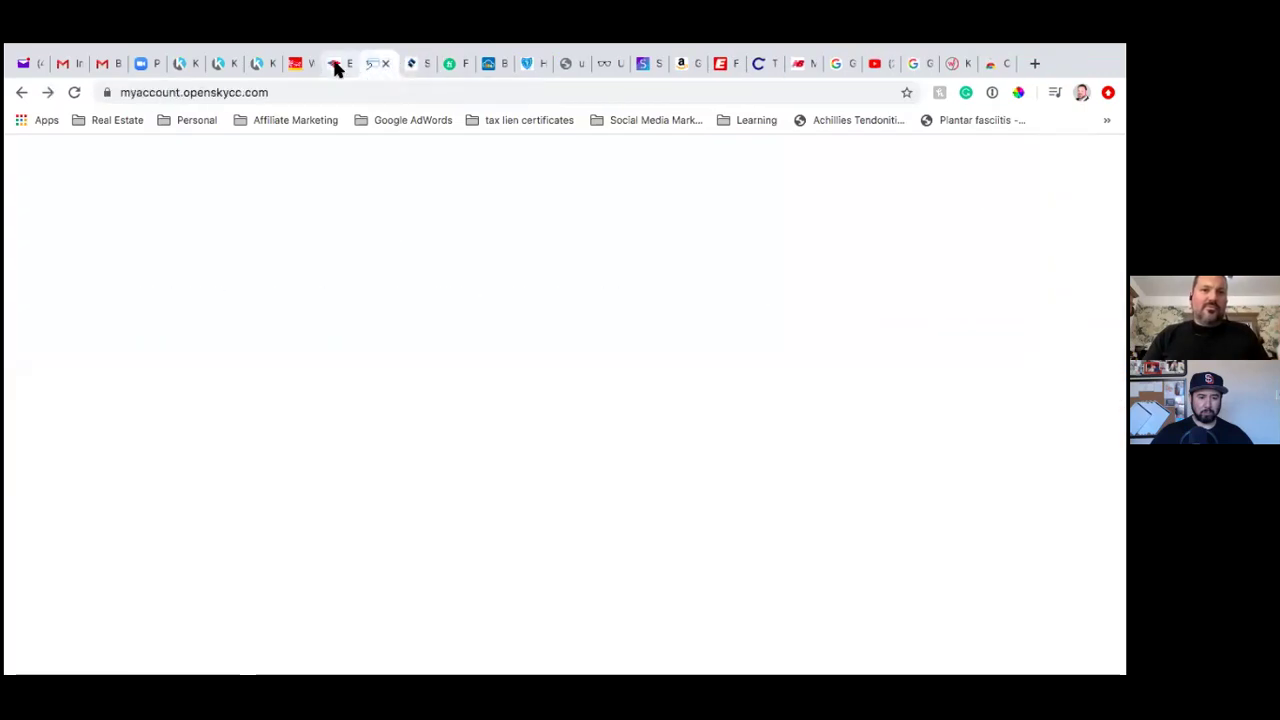
key("ctrl+w")
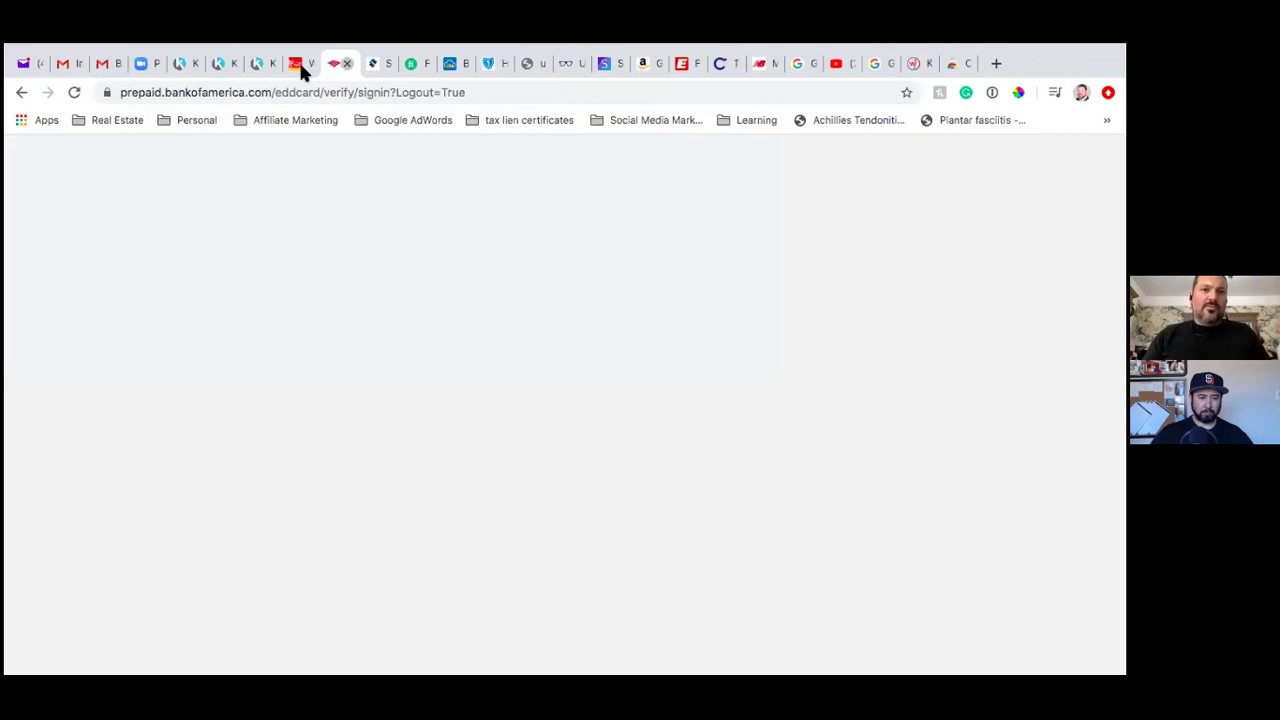
key("ctrl+w")
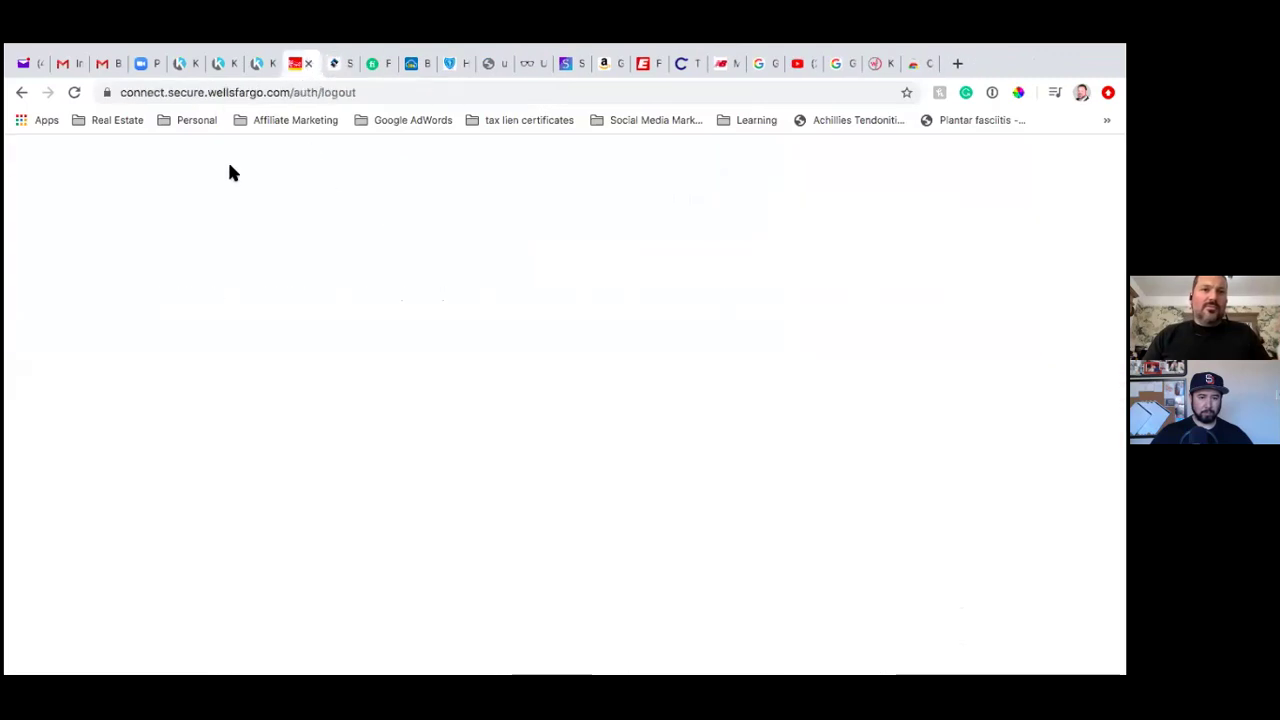
key("ctrl+w")
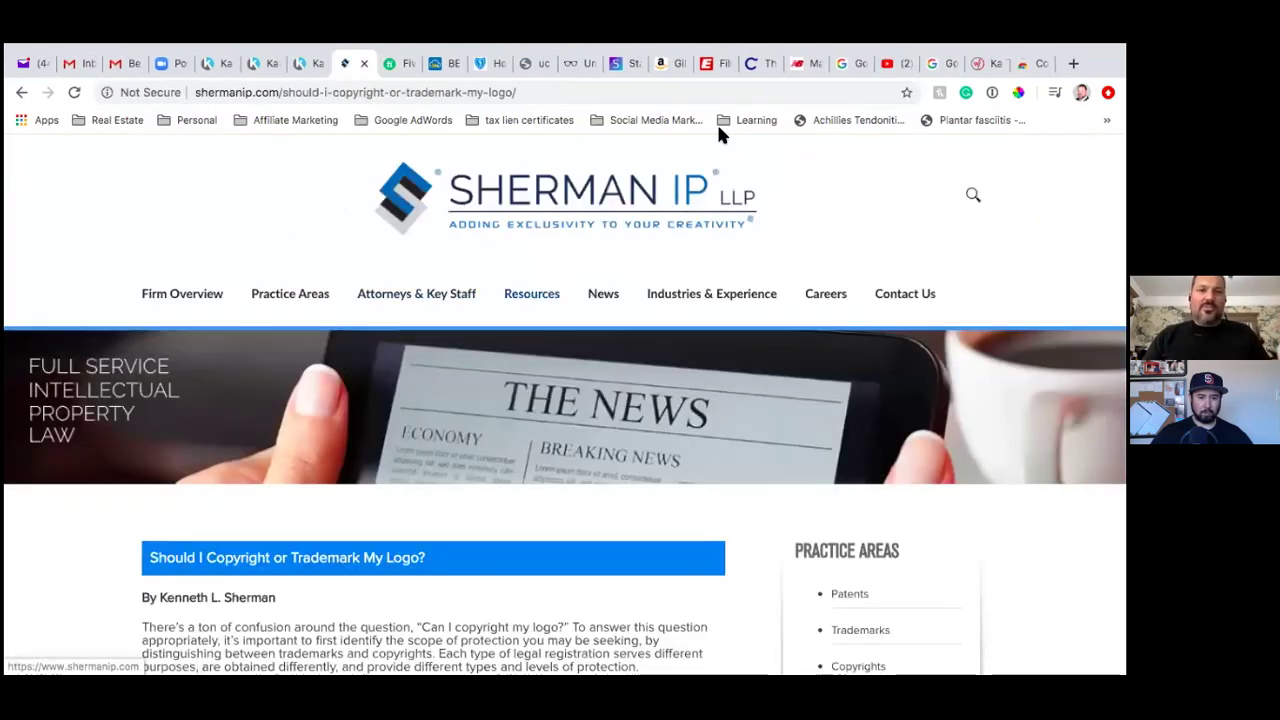
- Check the Kartra editor, documentation and home tabs, then close the Sherman IP article tab
left_click(206, 63)
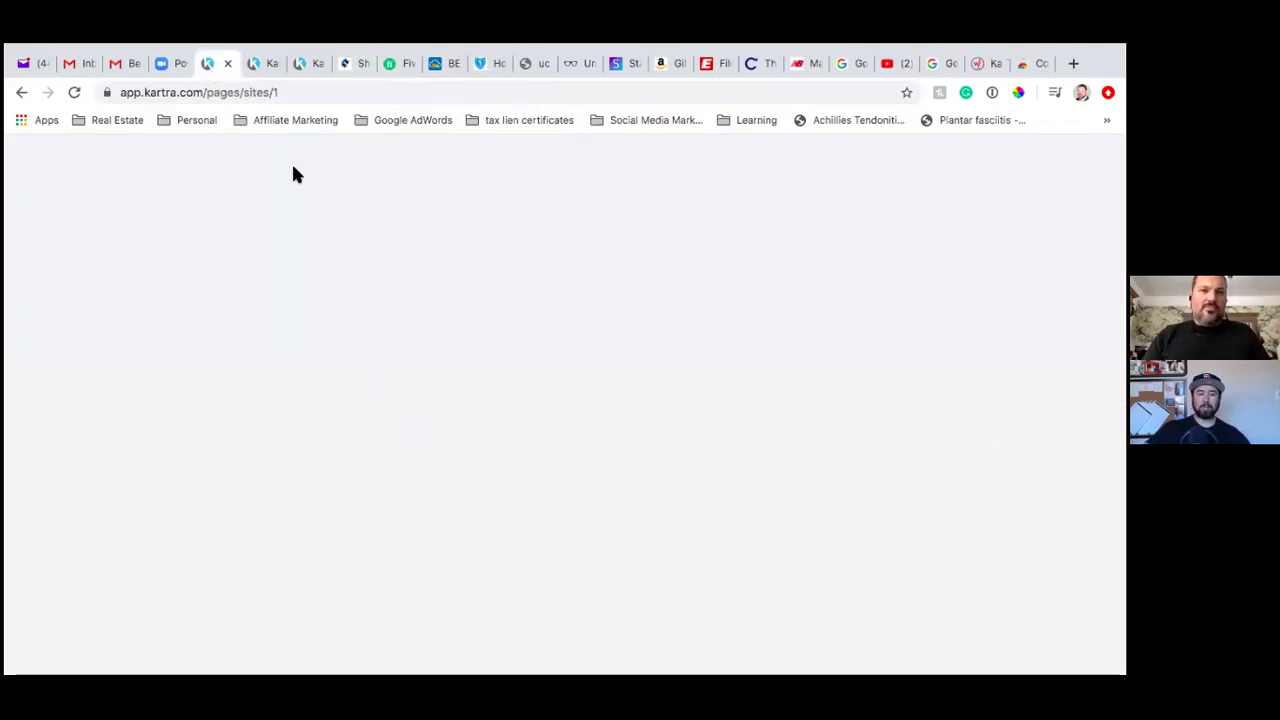
left_click(256, 64)
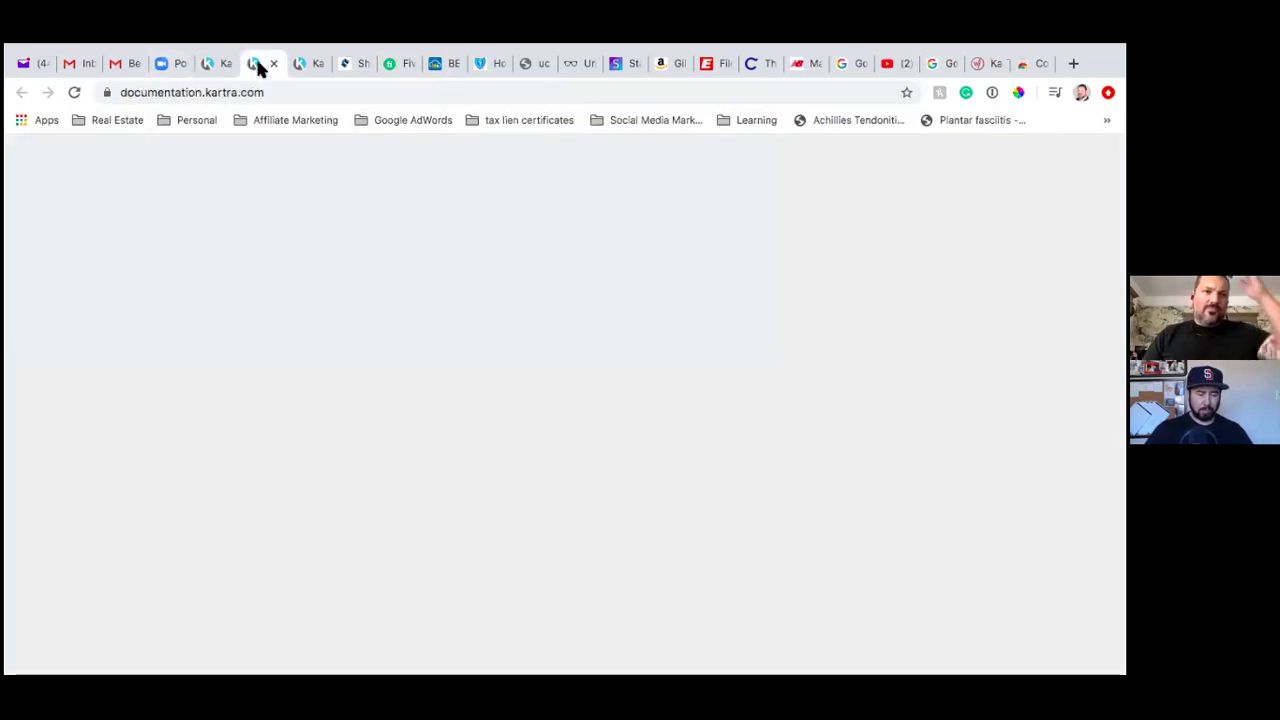
left_click(210, 63)
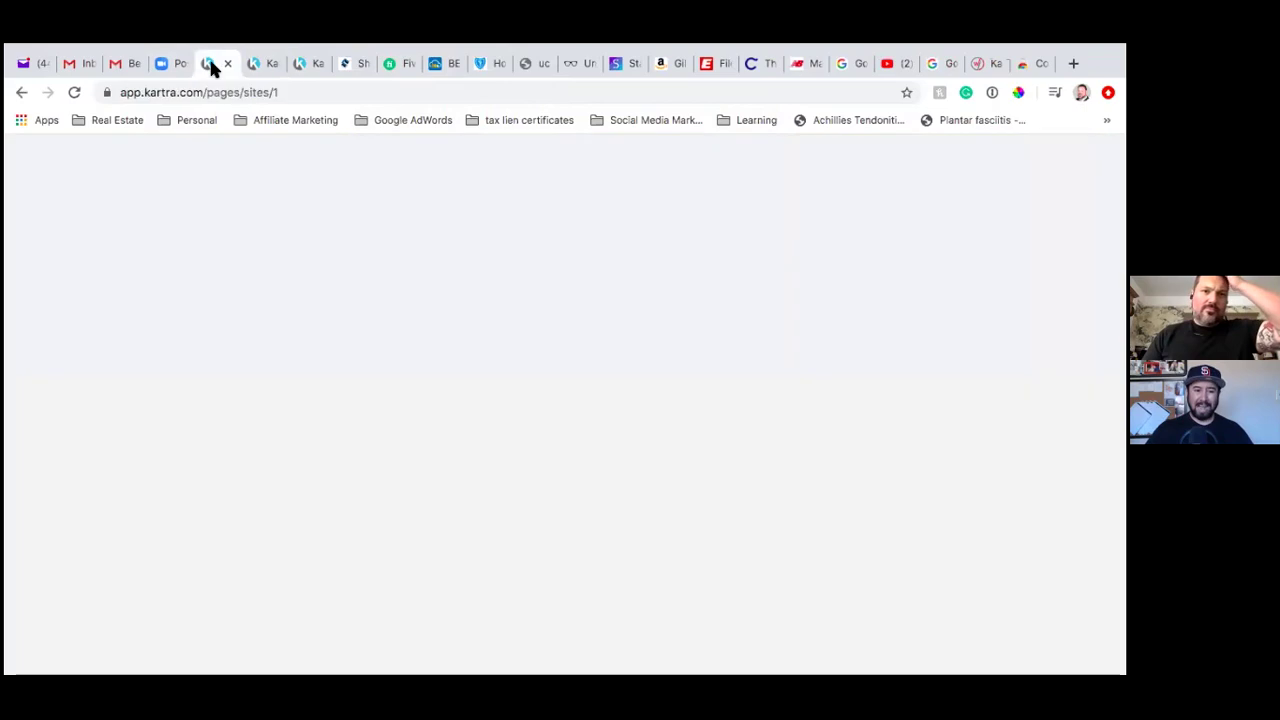
left_click(302, 64)
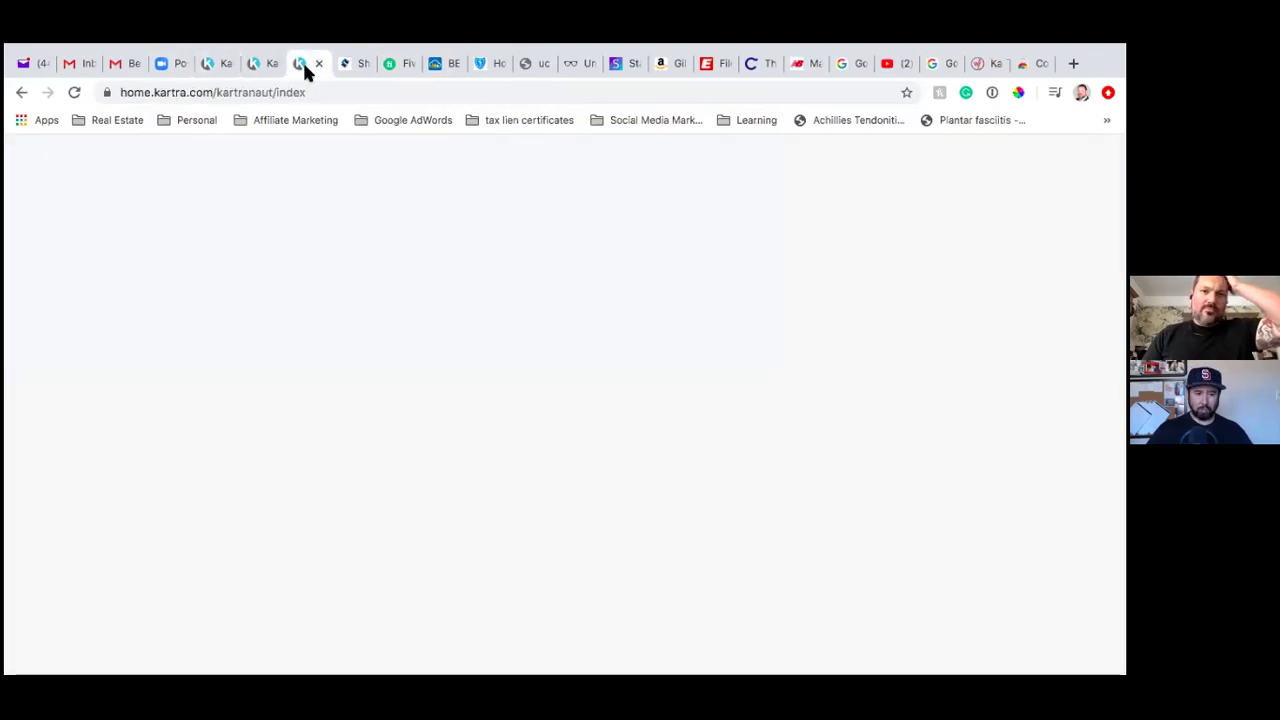
left_click(360, 64)
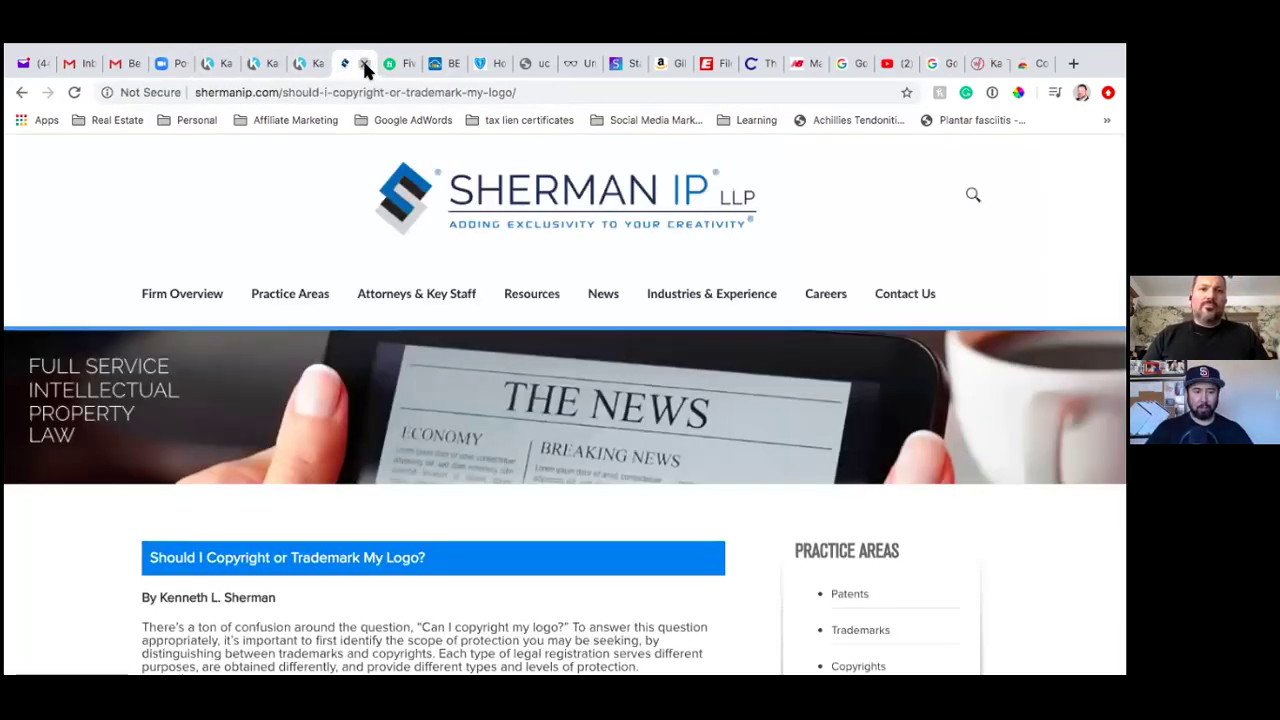
key("super+w")
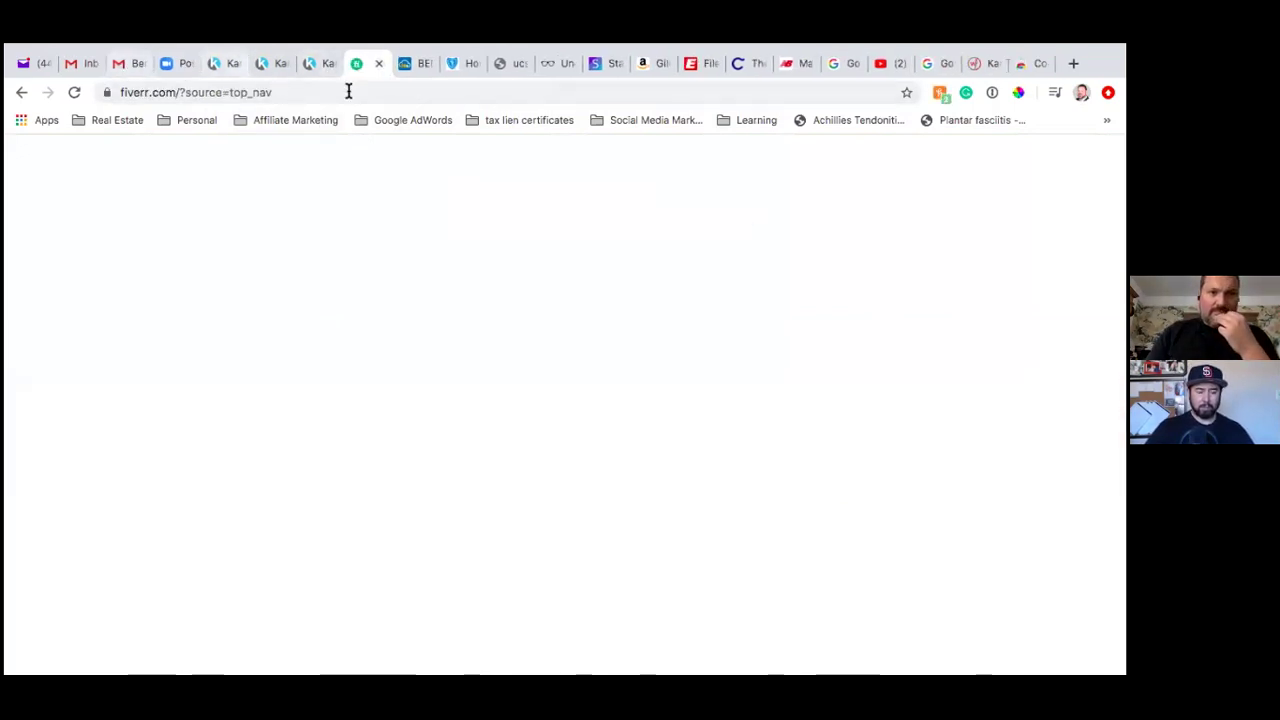
left_click(614, 70)
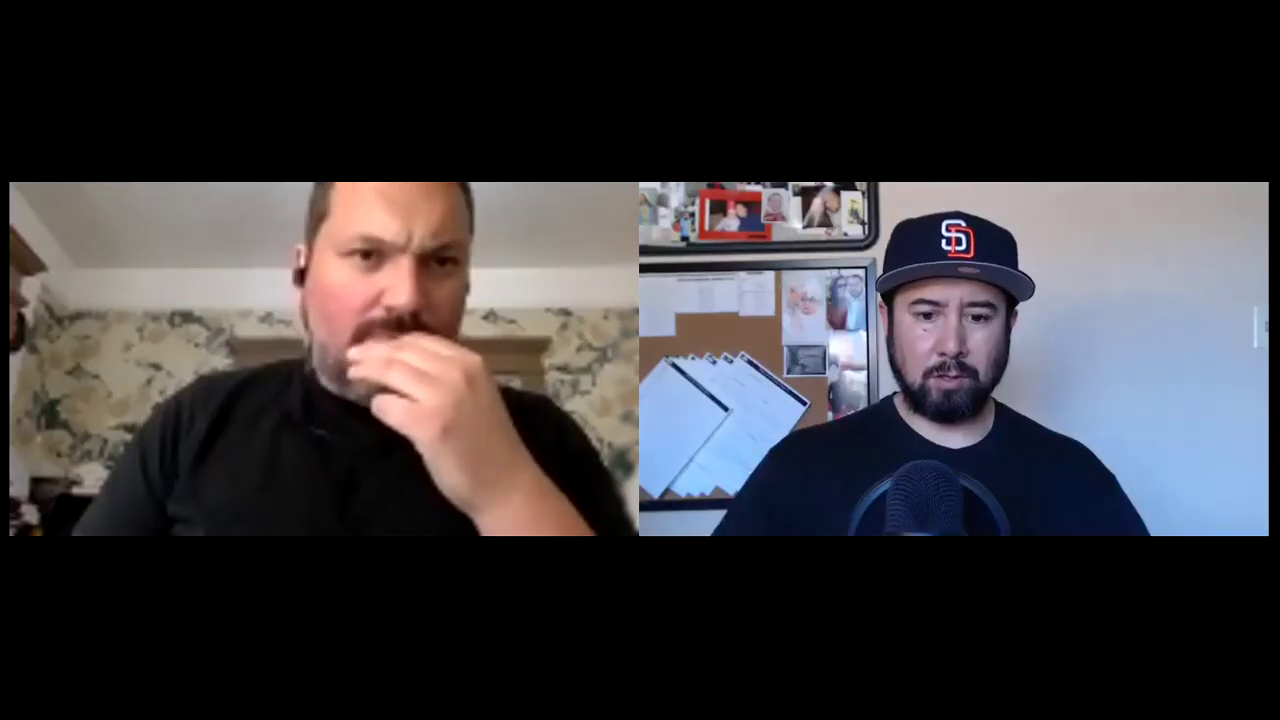
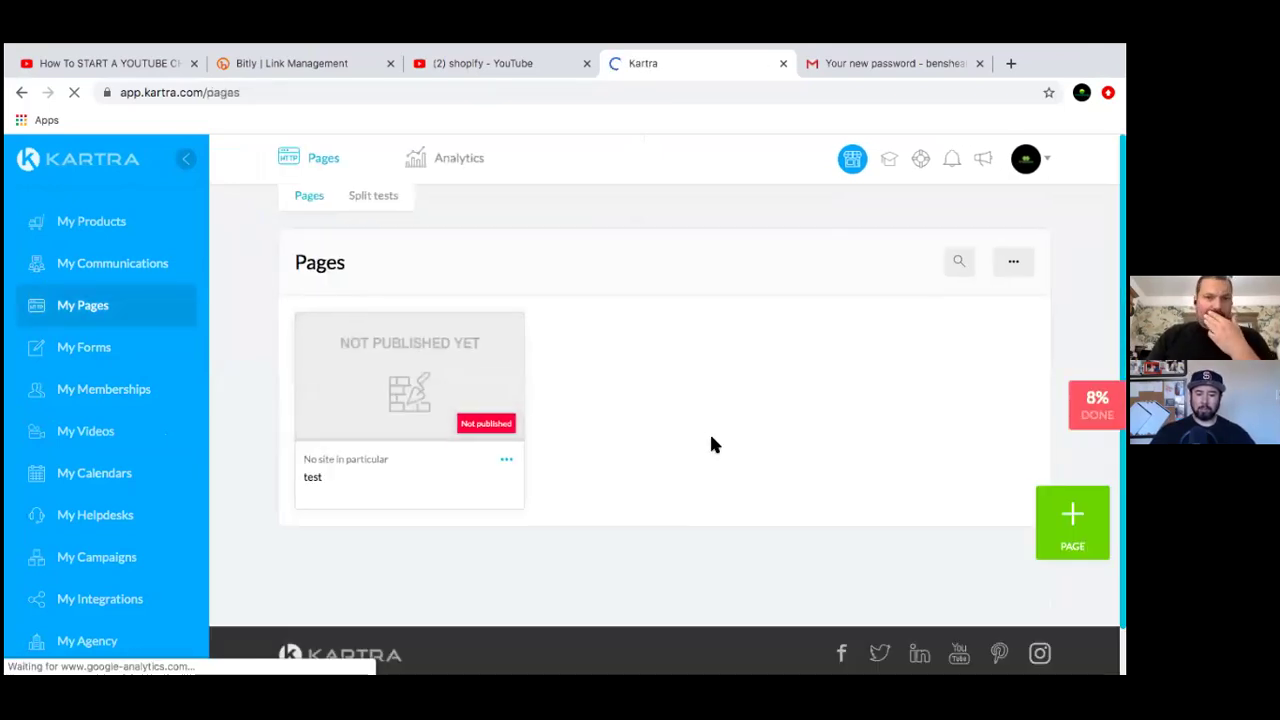
- Open the Edit page dialog for the 'test' page from its card's options menu
left_click(506, 460)
left_click(586, 432)
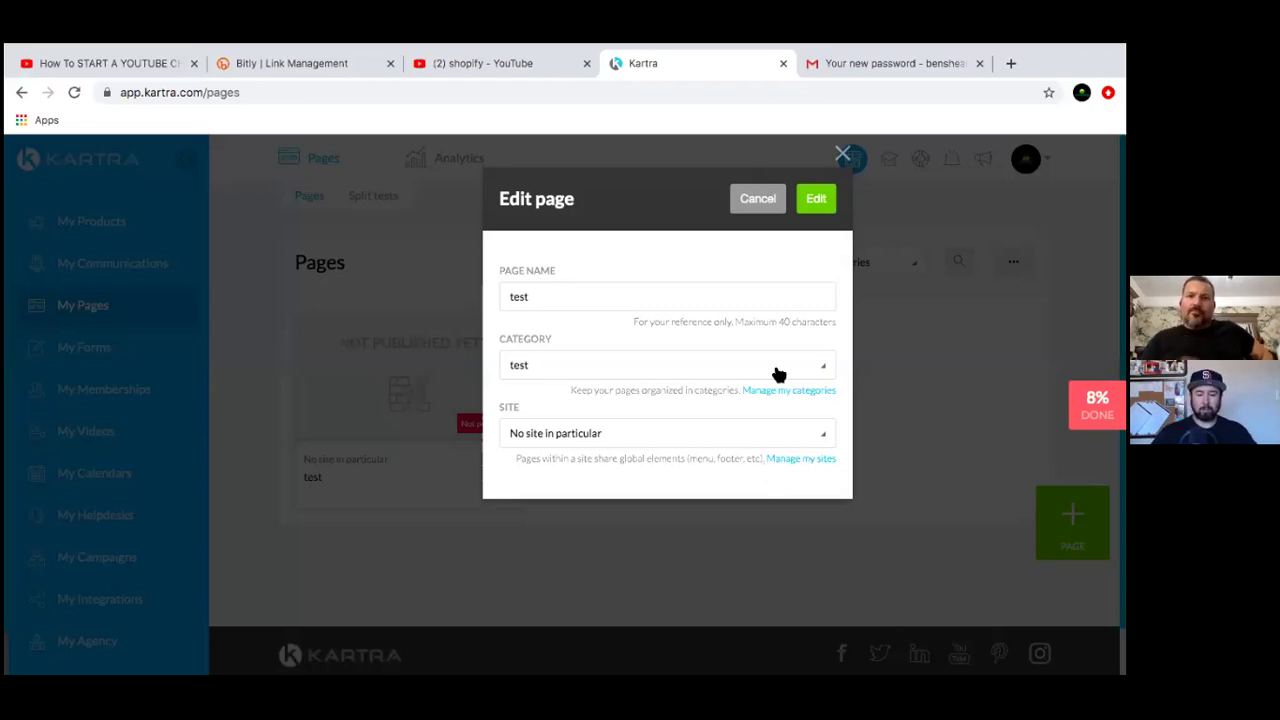
- Launch the page builder for the 'test' page from the Edit page dialog
left_click(817, 205)
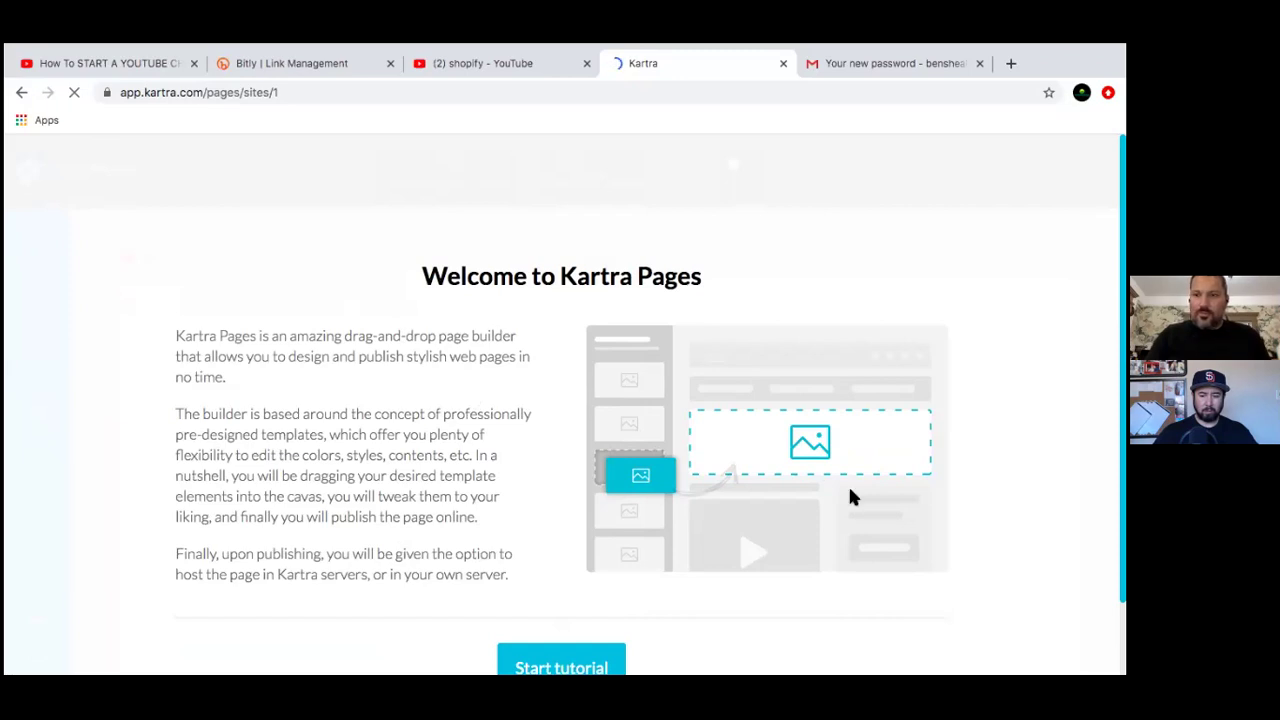
- Start the builder tour and continue to the 'Join us to start saving your money!' template
scroll(797, 469, "down", 2)
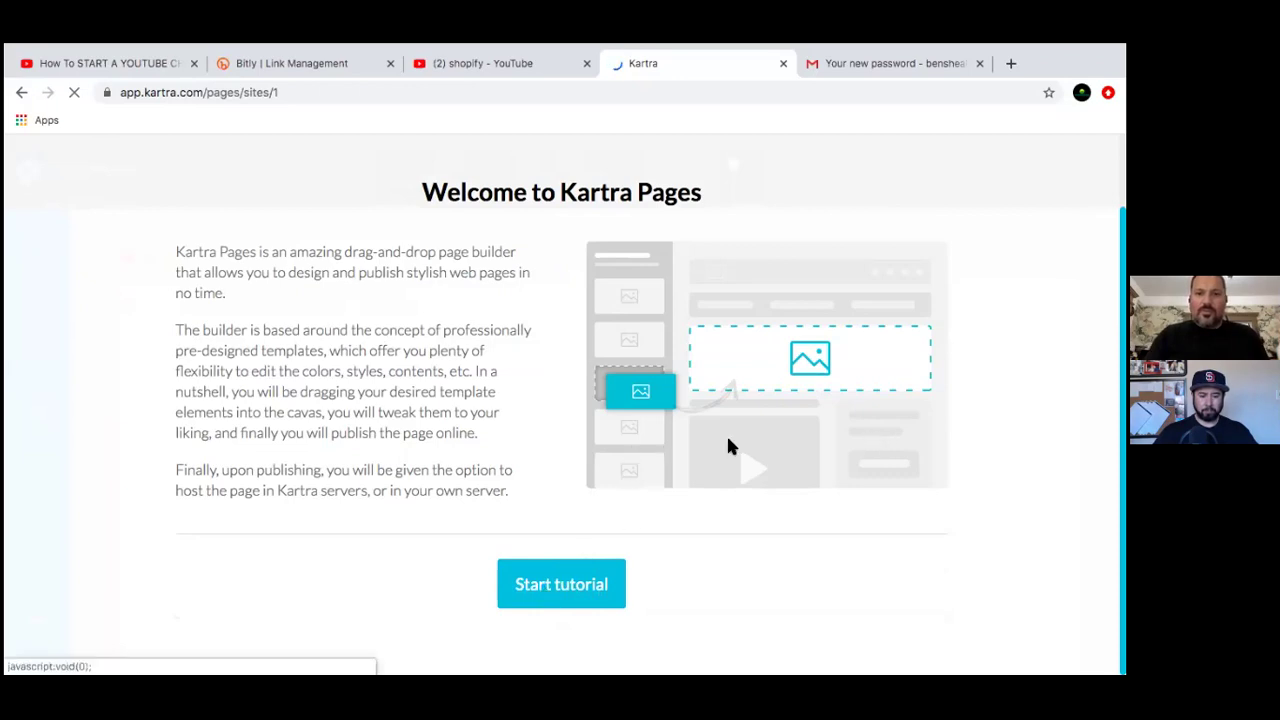
scroll(729, 443, "down", 1)
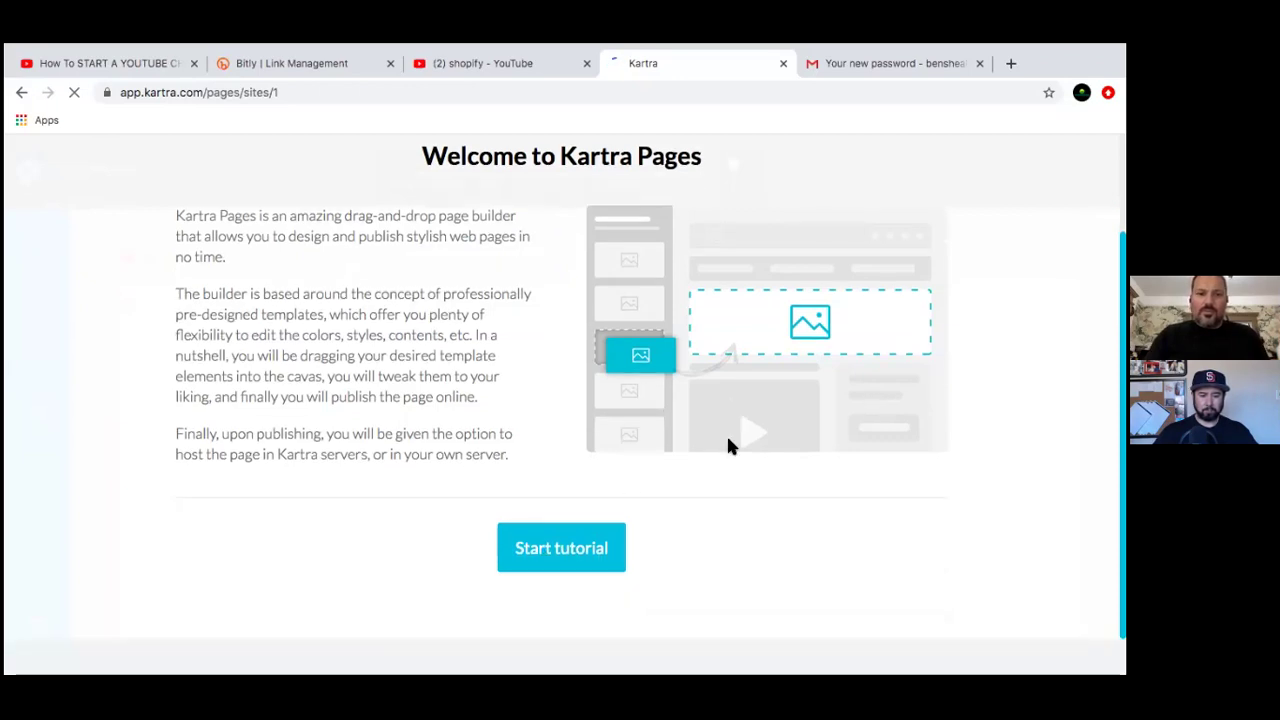
left_click(560, 548)
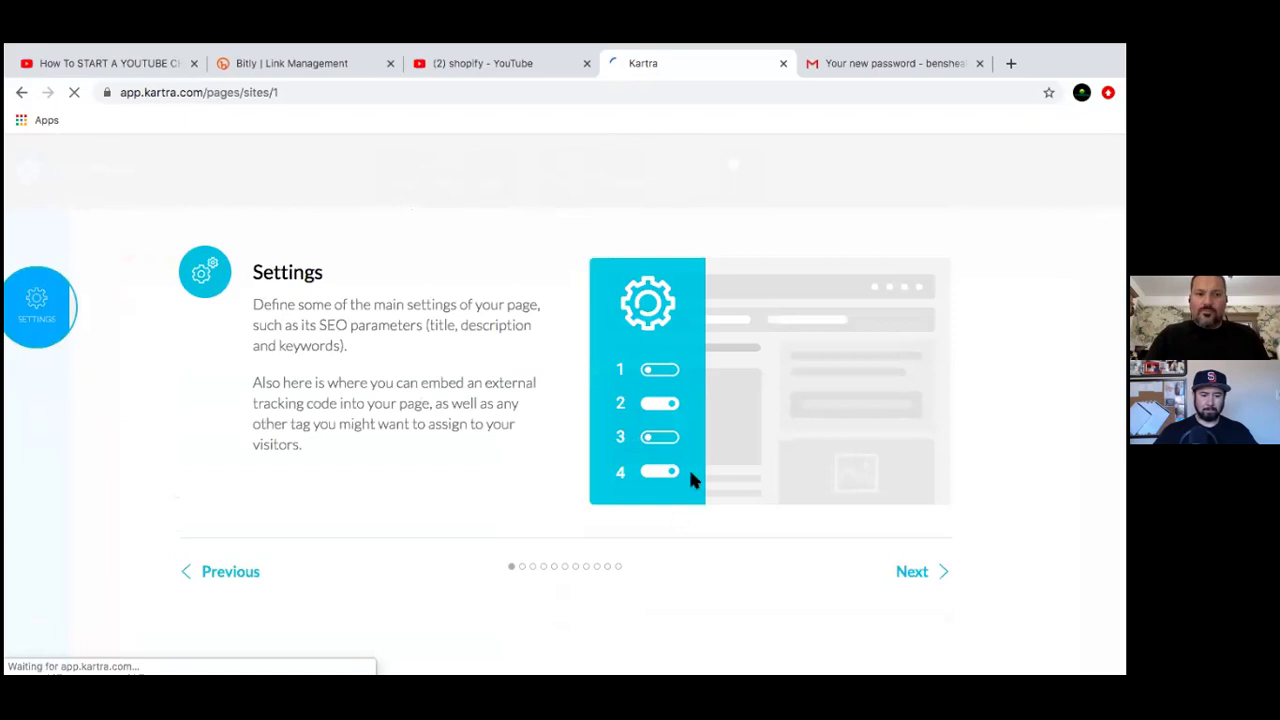
mouse_move(767, 50)
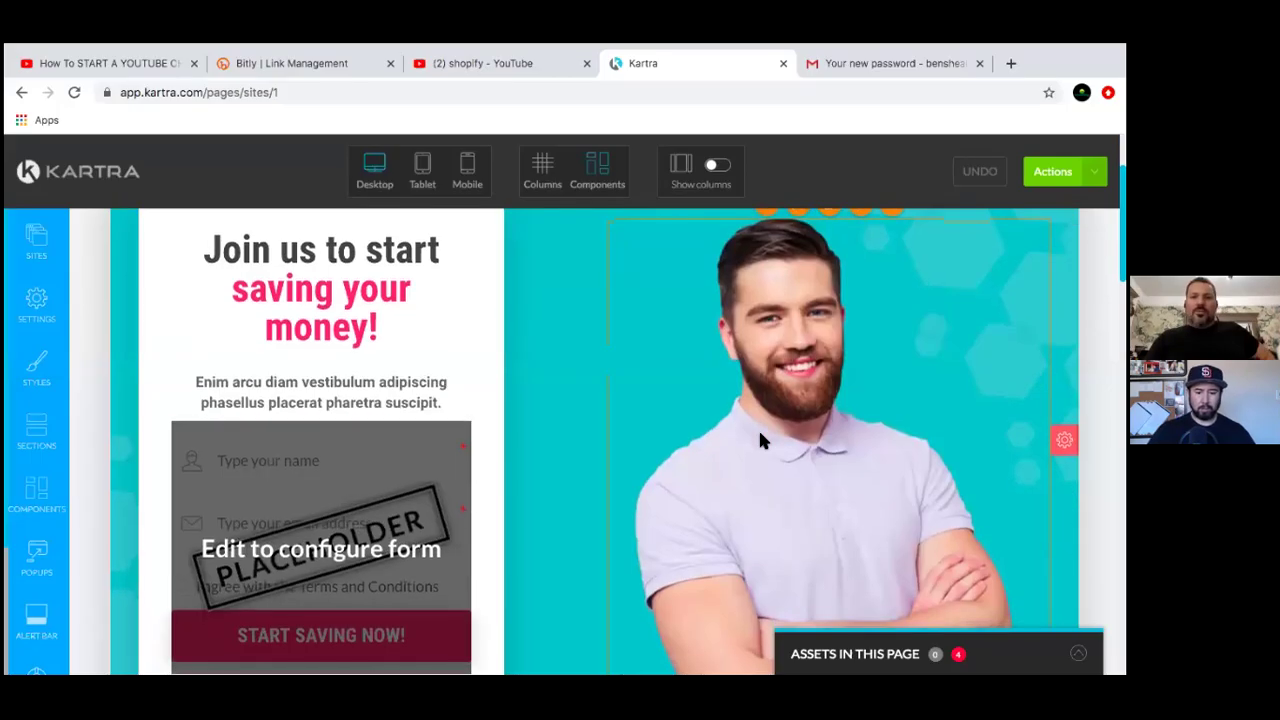
- Open the Sections template library and browse its categories, including Countdowns
scroll(760, 437, "down", 3)
scroll(760, 441, "down", 4)
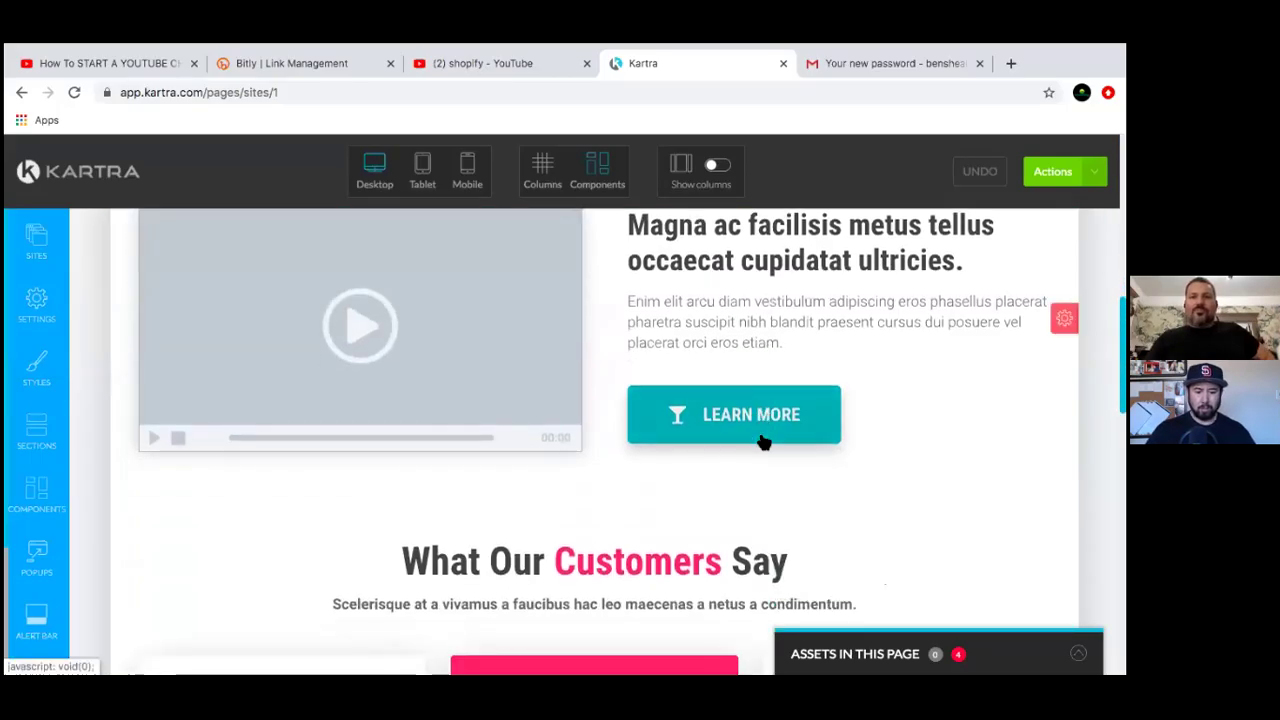
scroll(740, 430, "up", 8)
mouse_move(699, 410)
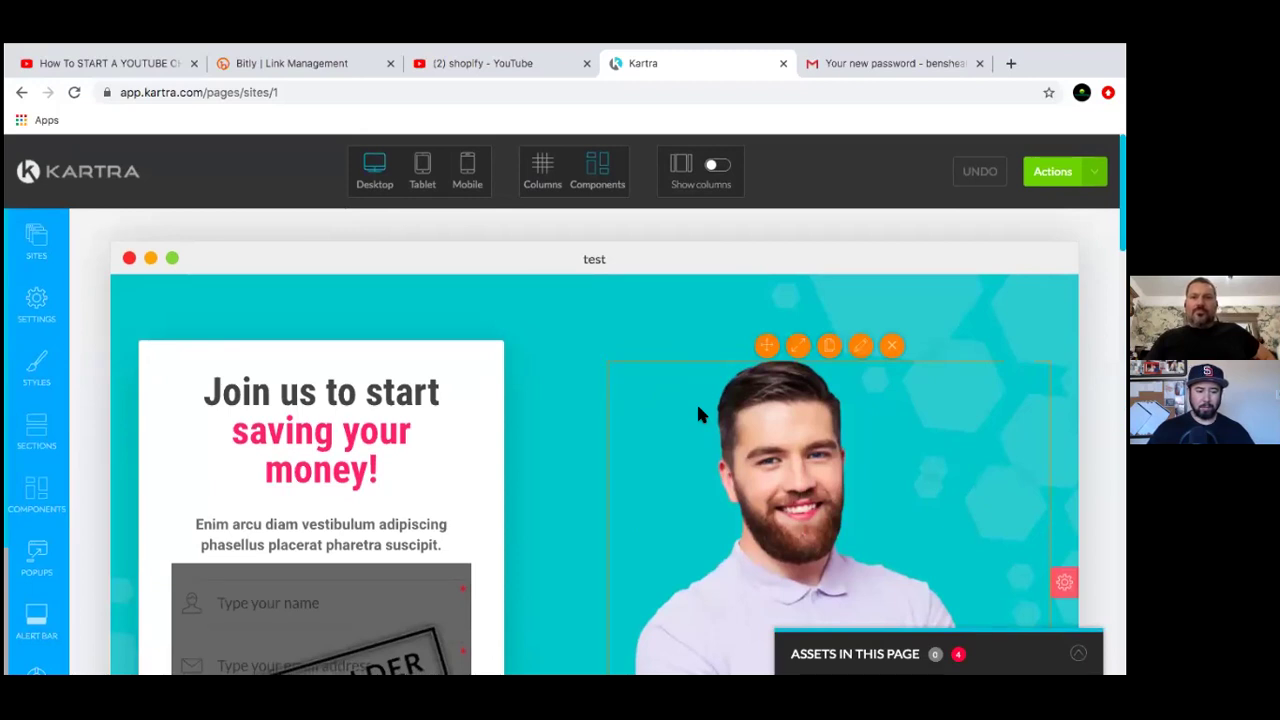
left_click(36, 432)
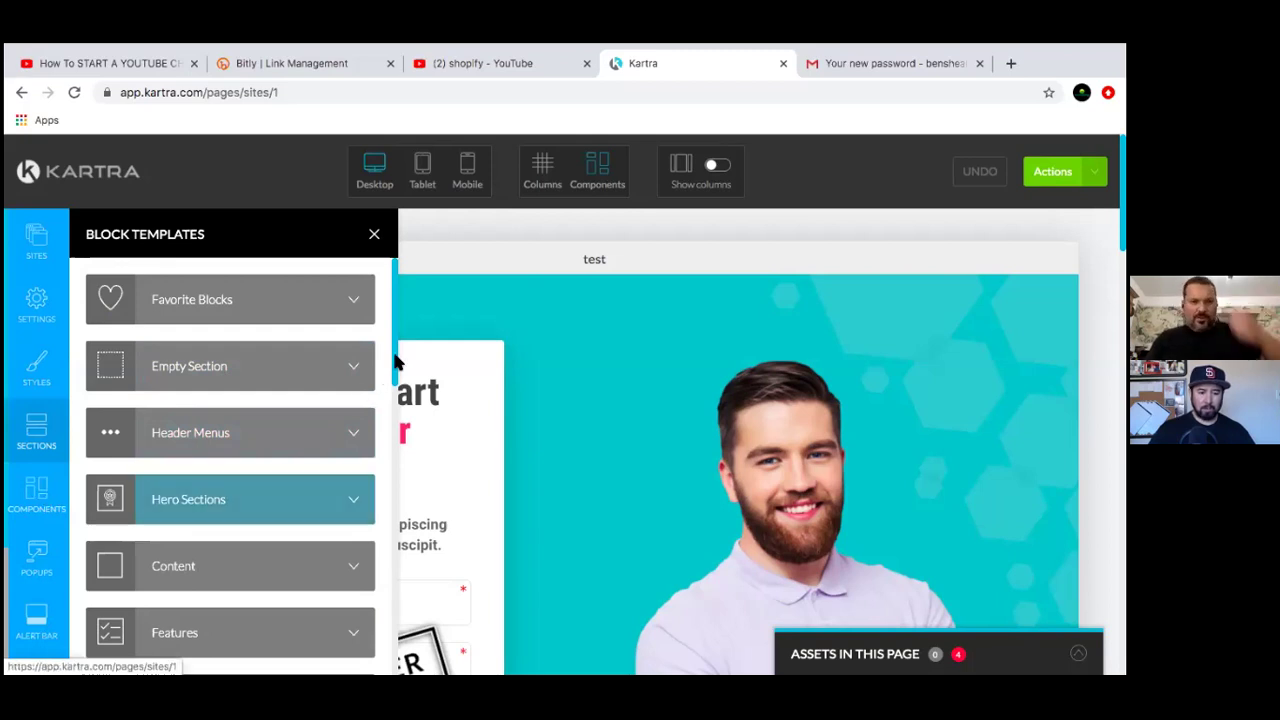
scroll(389, 476, "down", 3)
scroll(389, 478, "down", 2)
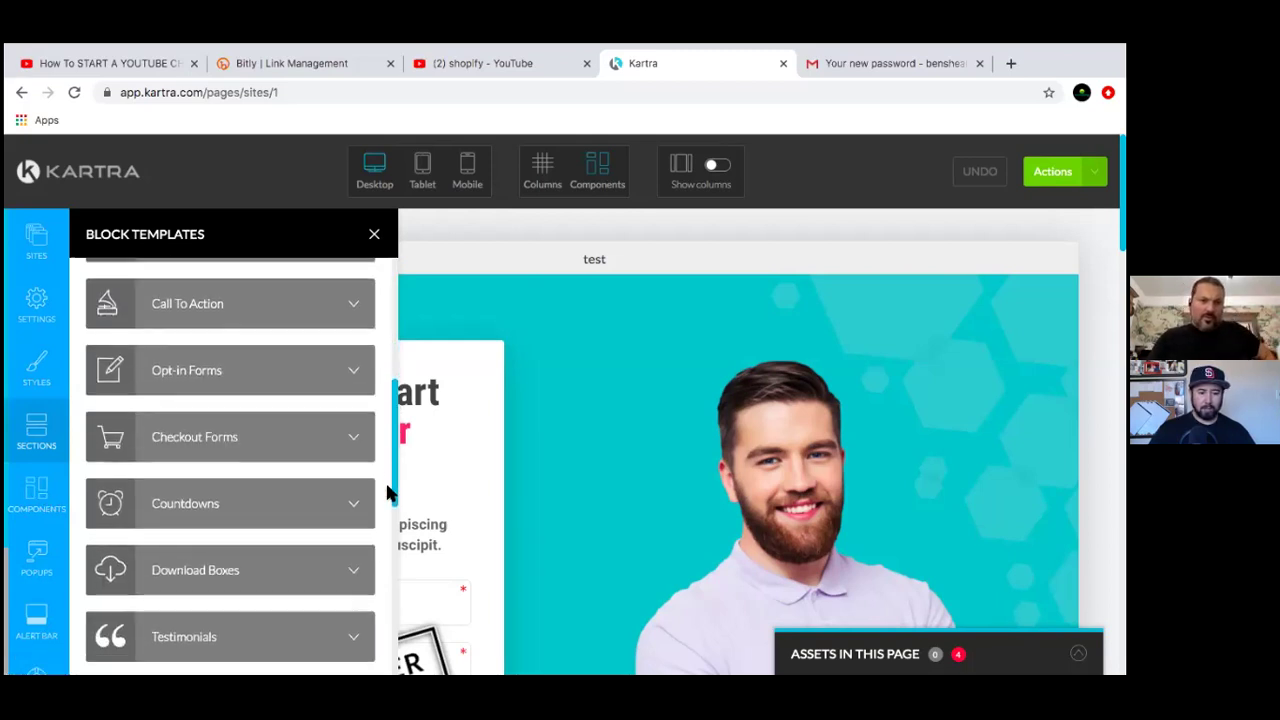
scroll(392, 500, "down", 2)
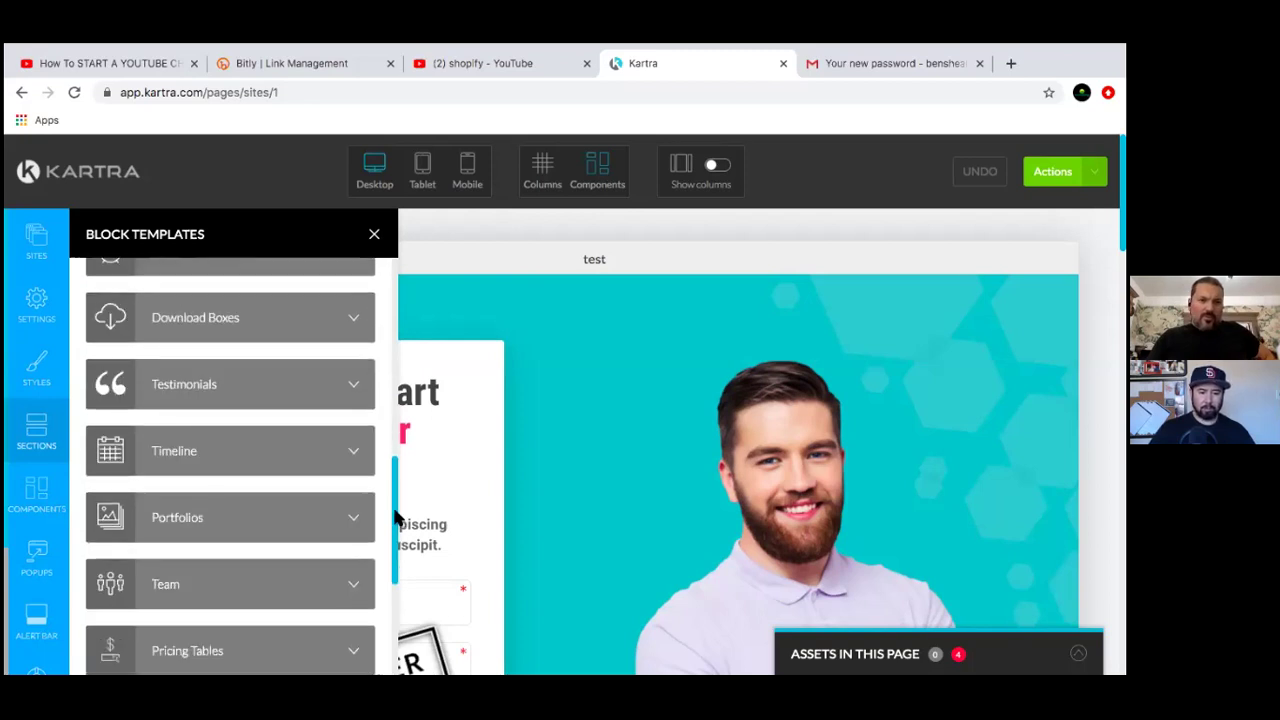
scroll(393, 535, "down", 1)
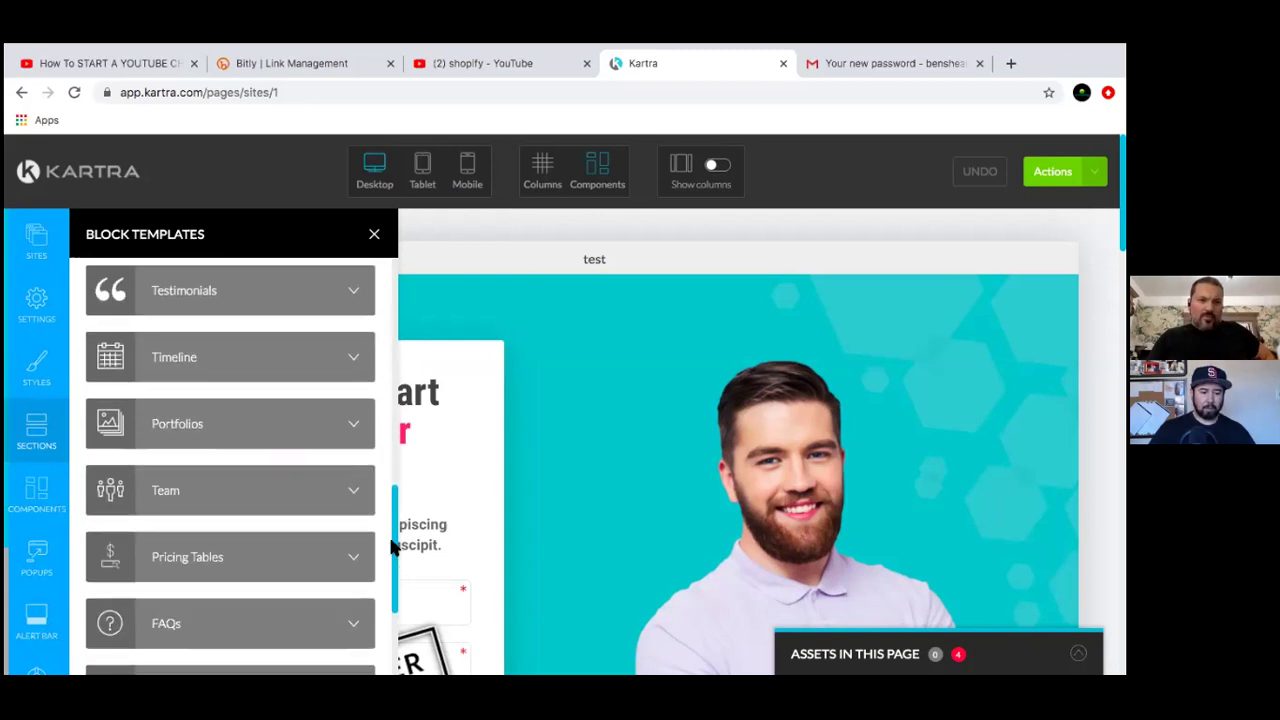
left_click_drag(389, 523, 378, 458)
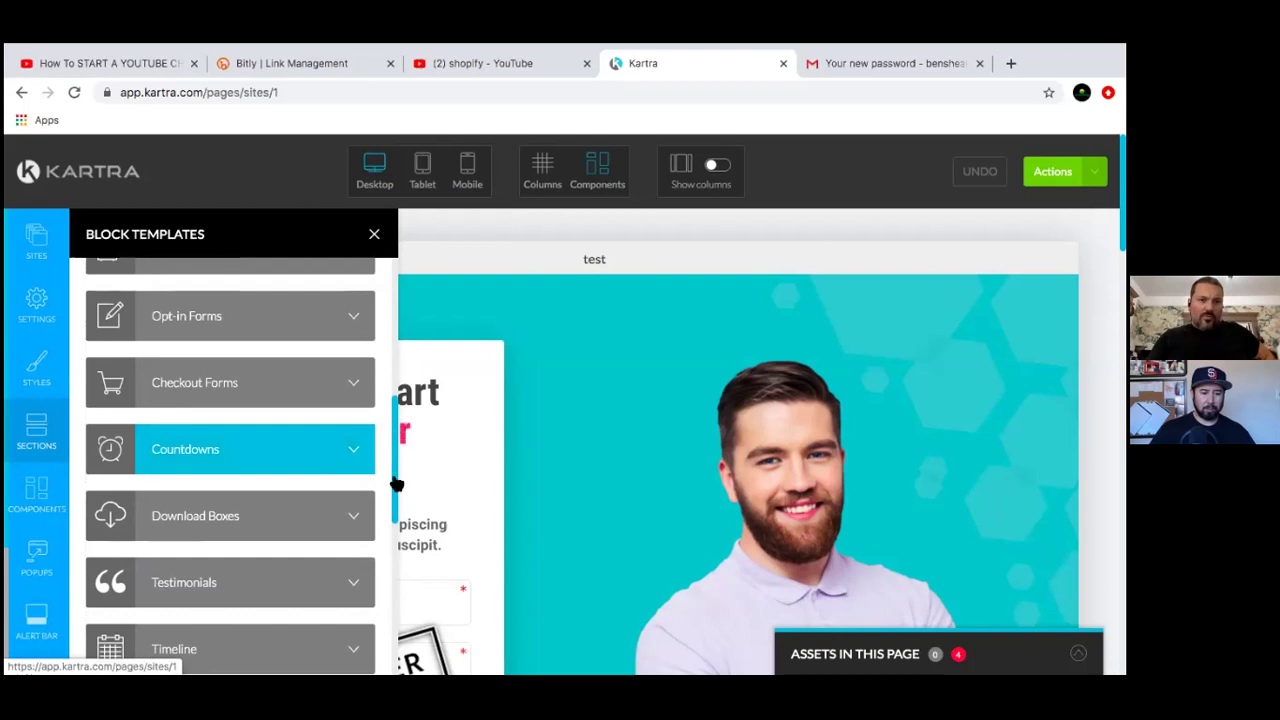
left_click(355, 449)
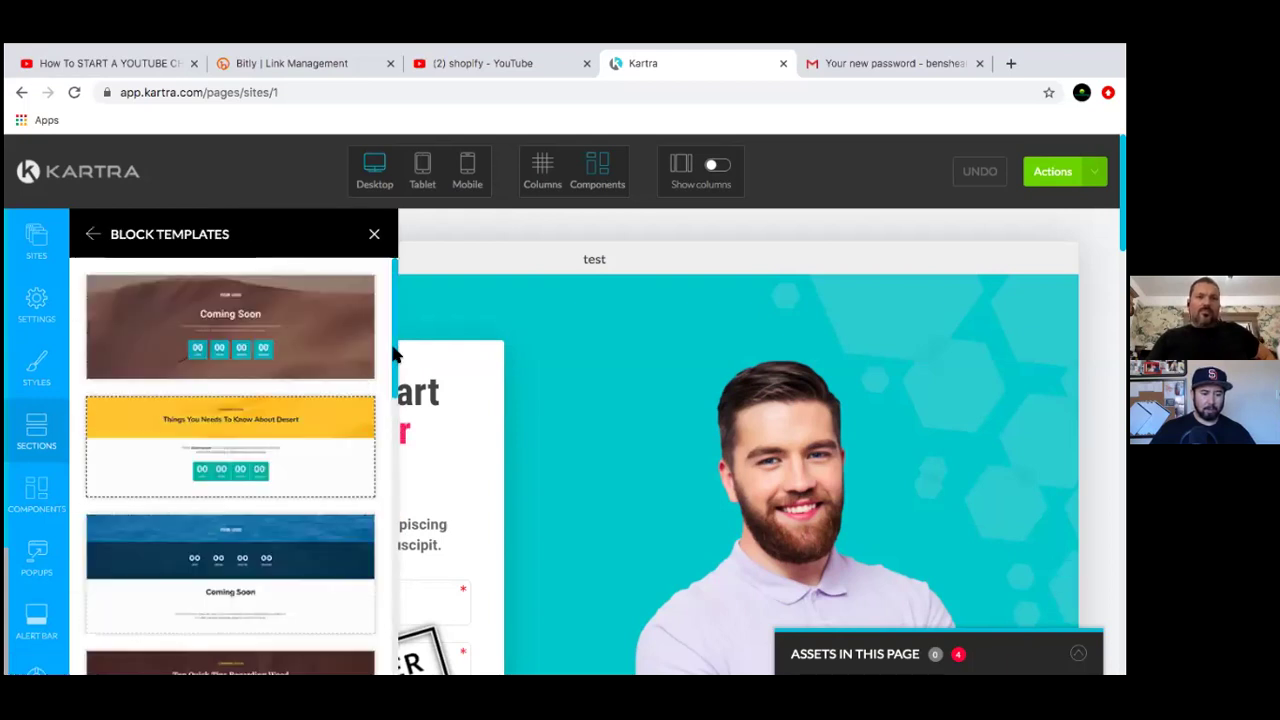
left_click(153, 258)
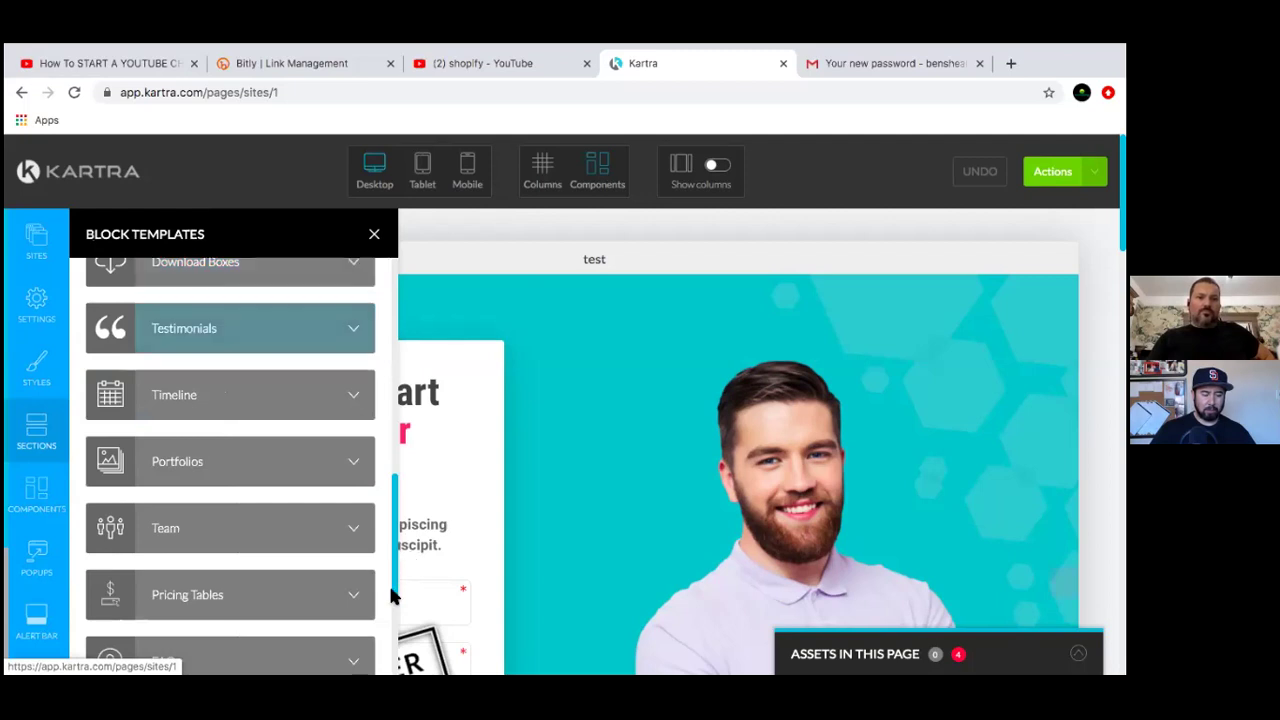
- Drag the dark footer template from Footers onto the top of the page
left_click_drag(391, 594, 391, 643)
scroll(240, 583, "down", 3)
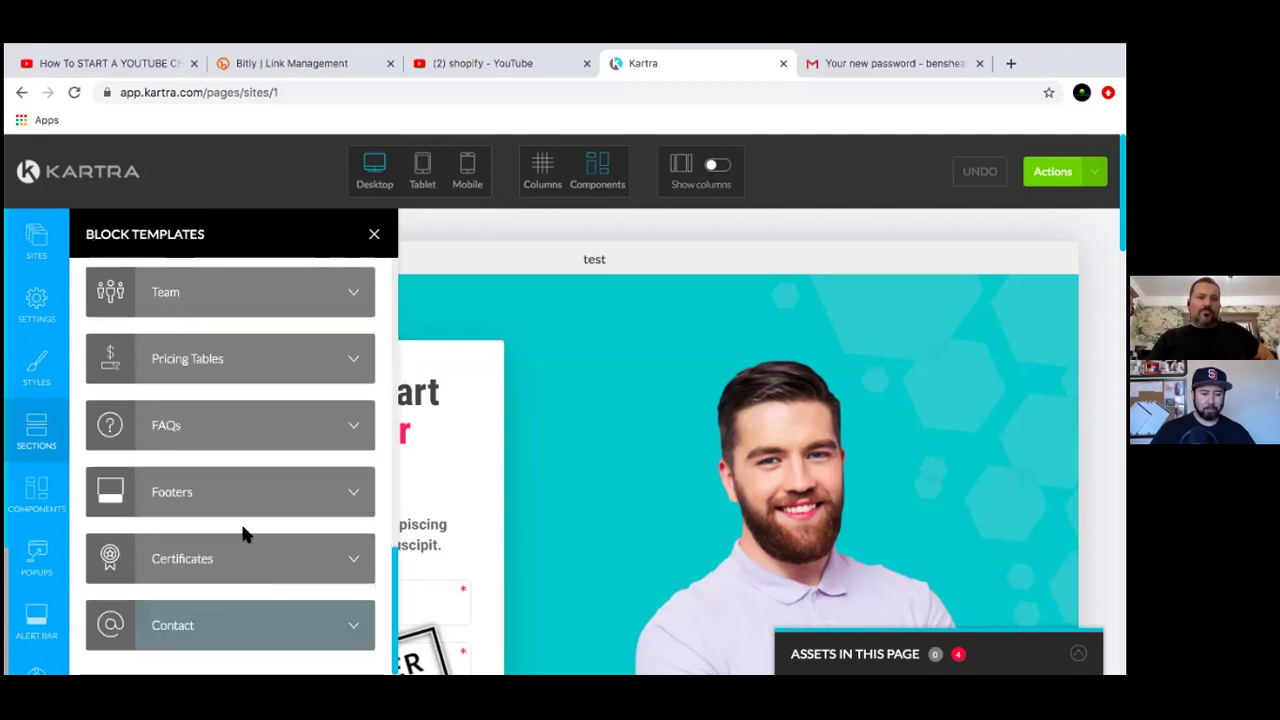
left_click(251, 490)
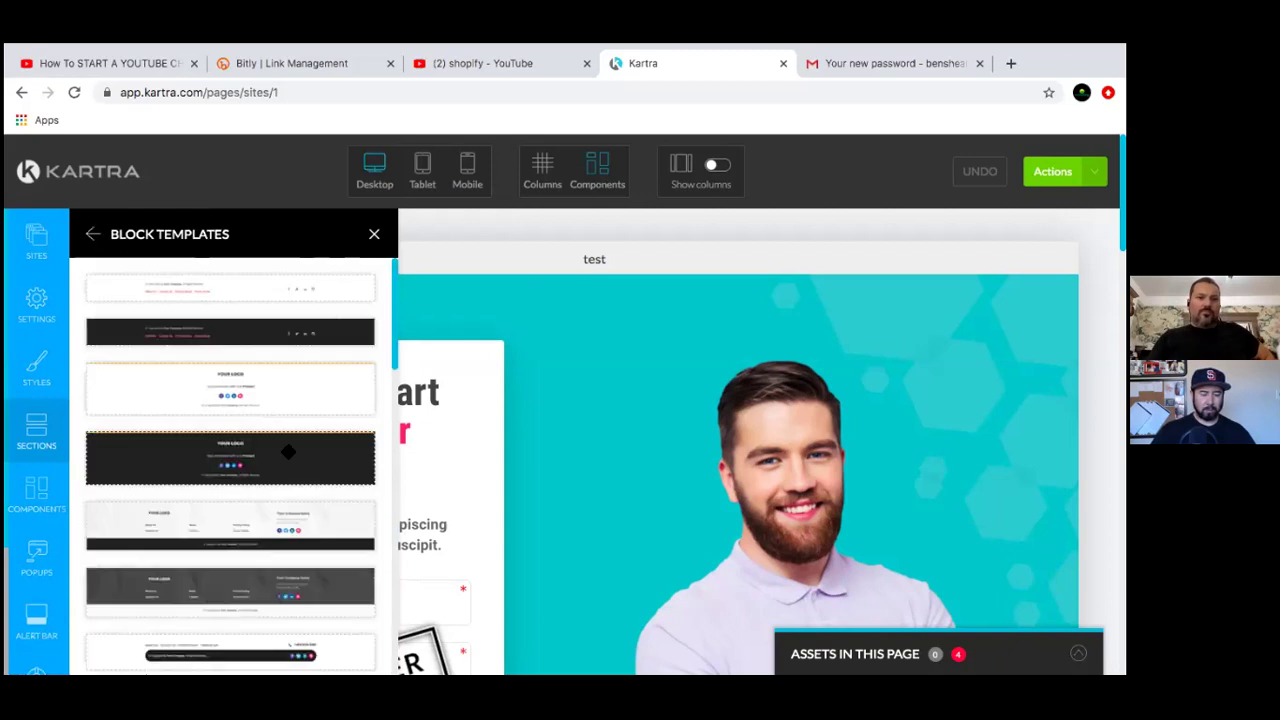
left_click_drag(280, 456, 626, 338)
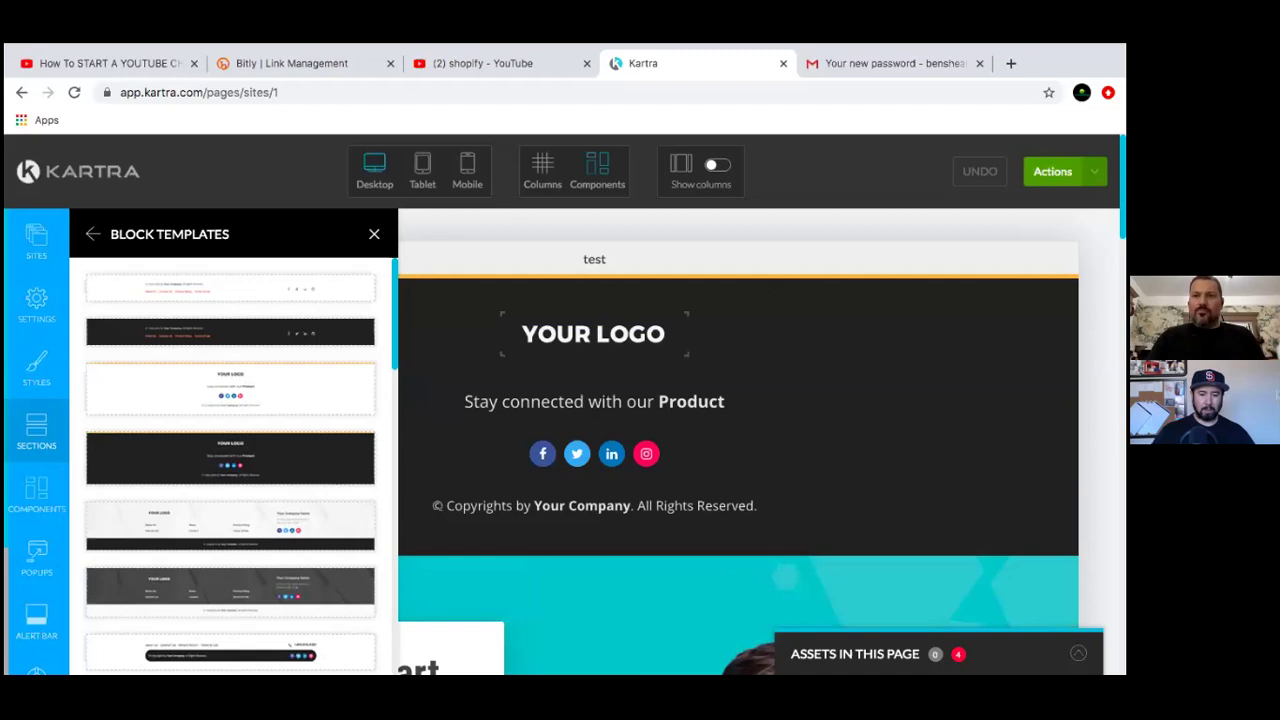
- Save progress on the page, then delete the dark footer from the page top
left_click(1053, 171)
left_click(968, 243)
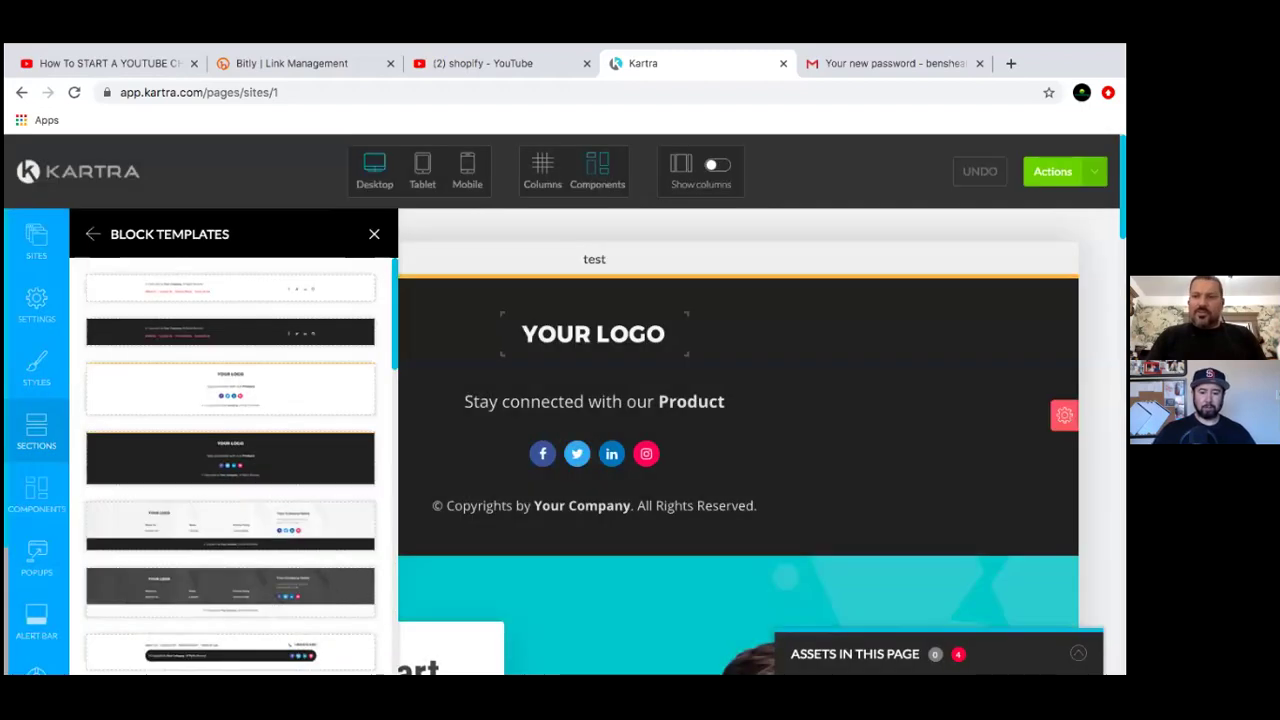
mouse_move(1059, 513)
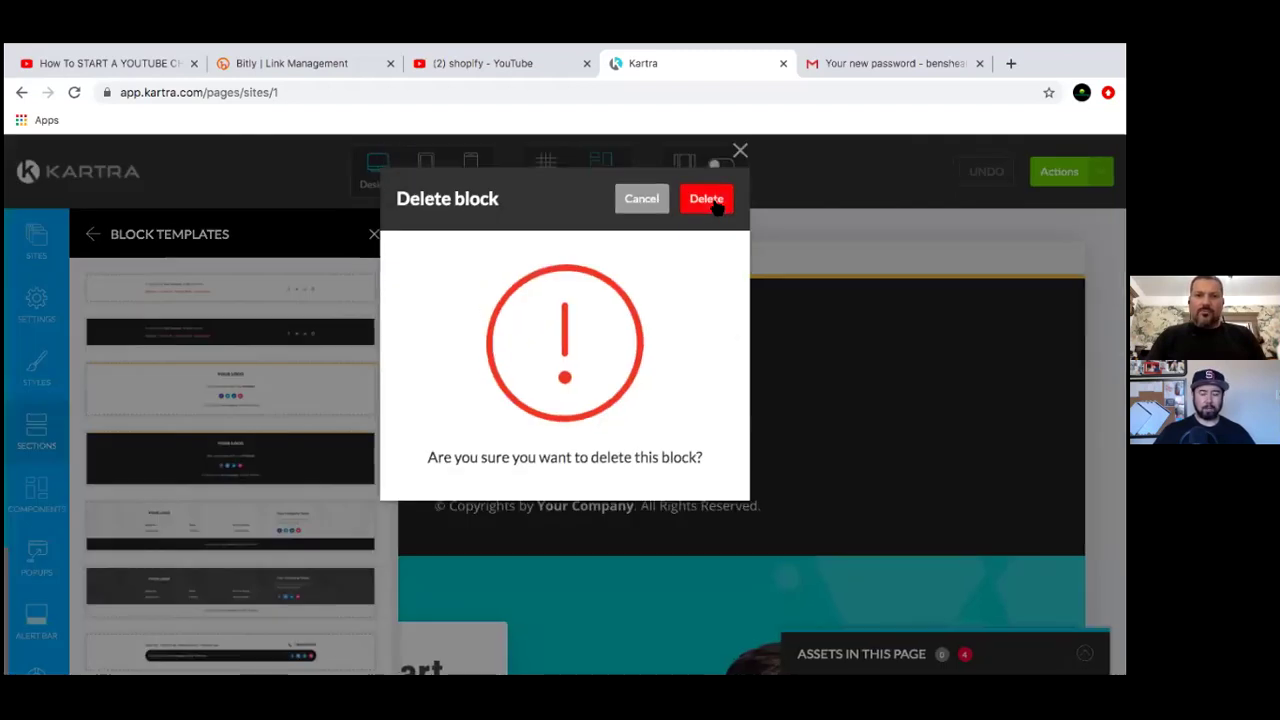
left_click(690, 201)
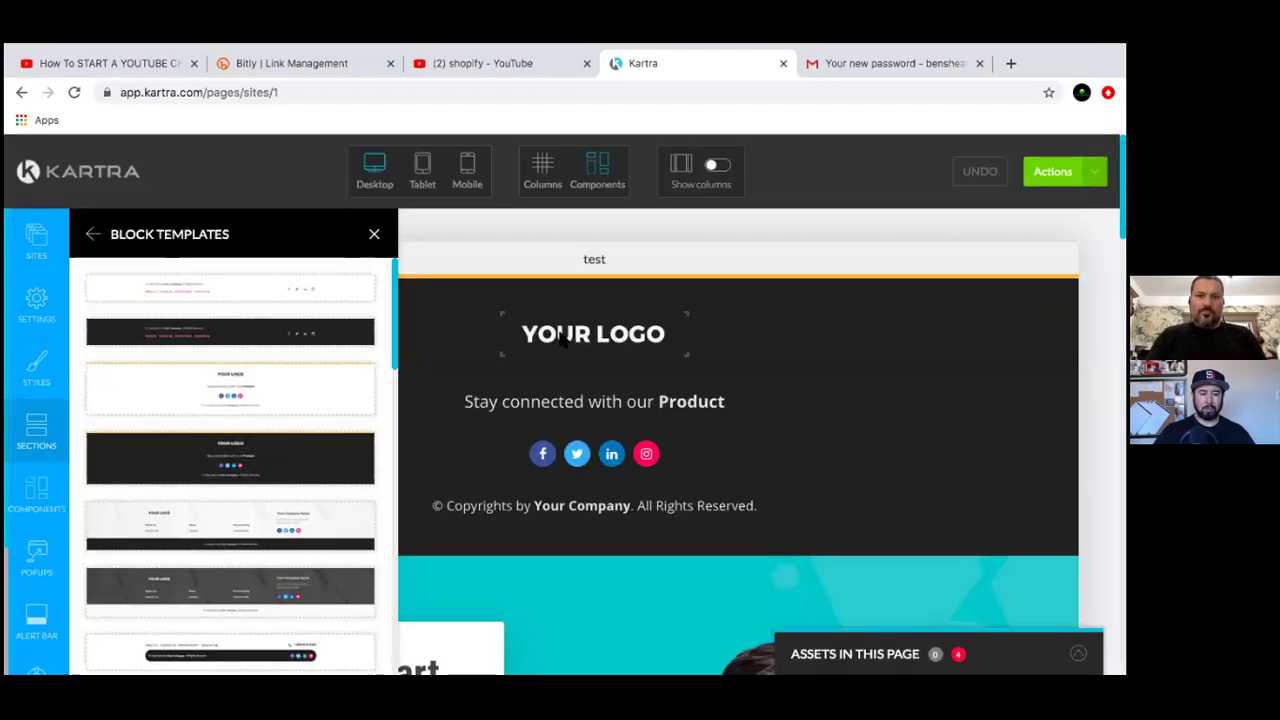
- Place the dark footer template at the page bottom, just above the light footer
scroll(623, 407, "down", 3)
scroll(623, 407, "down", 10)
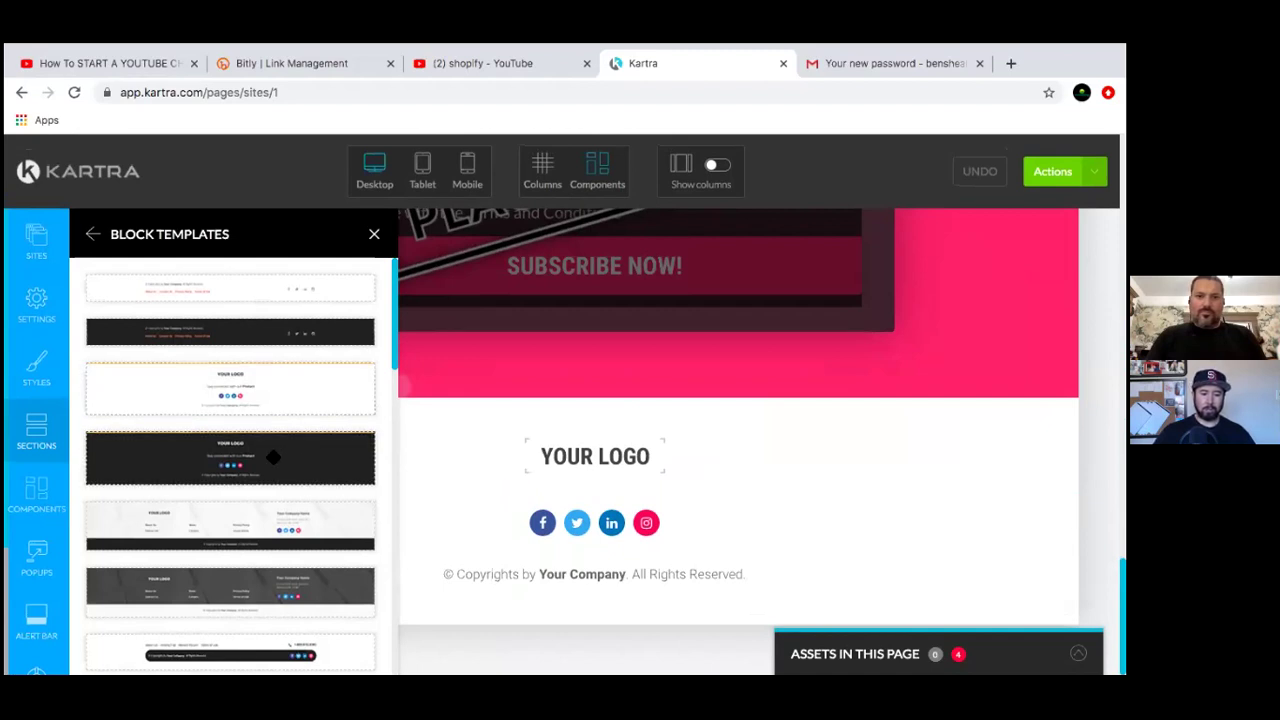
left_click_drag(613, 450, 610, 437)
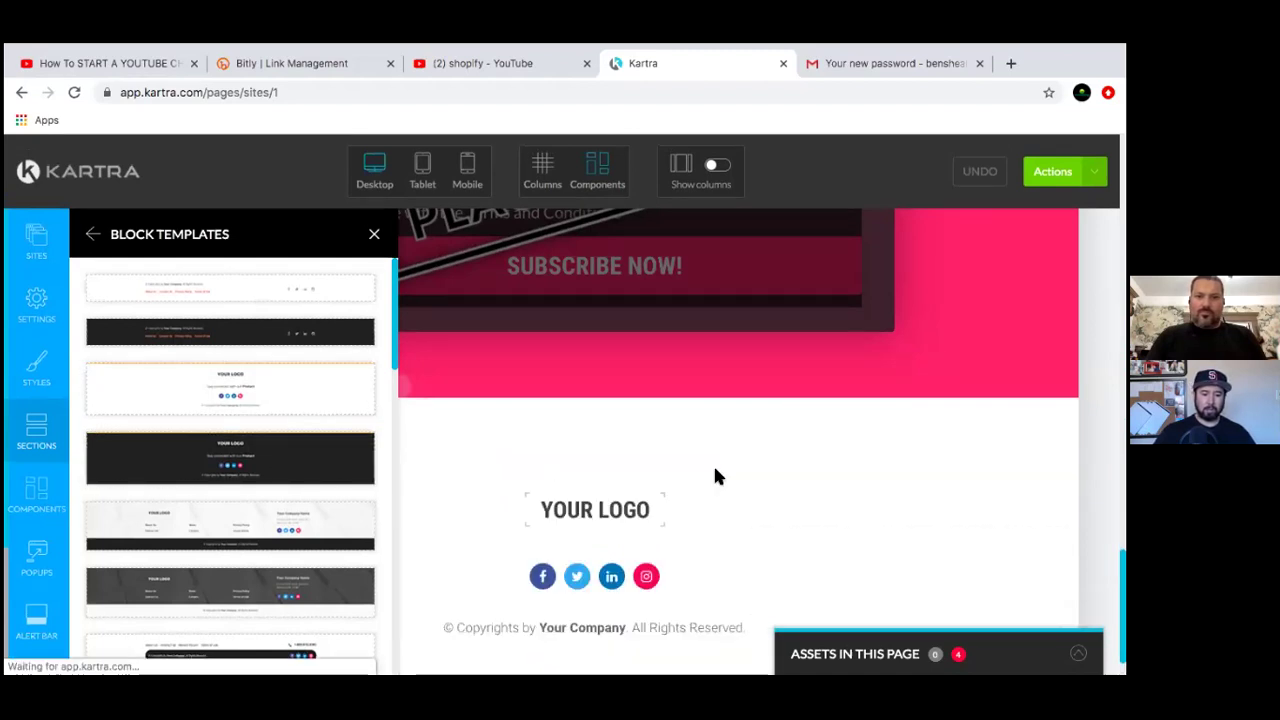
scroll(755, 500, "down", 3)
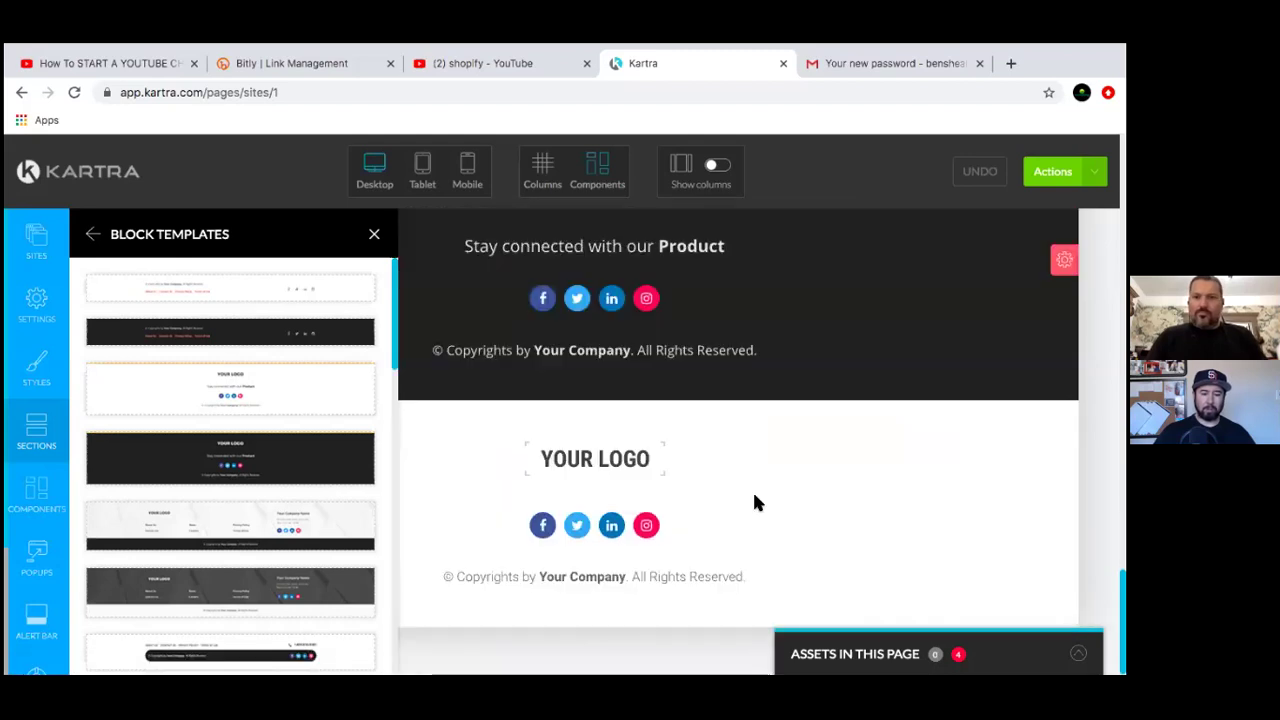
scroll(755, 500, "up", 2)
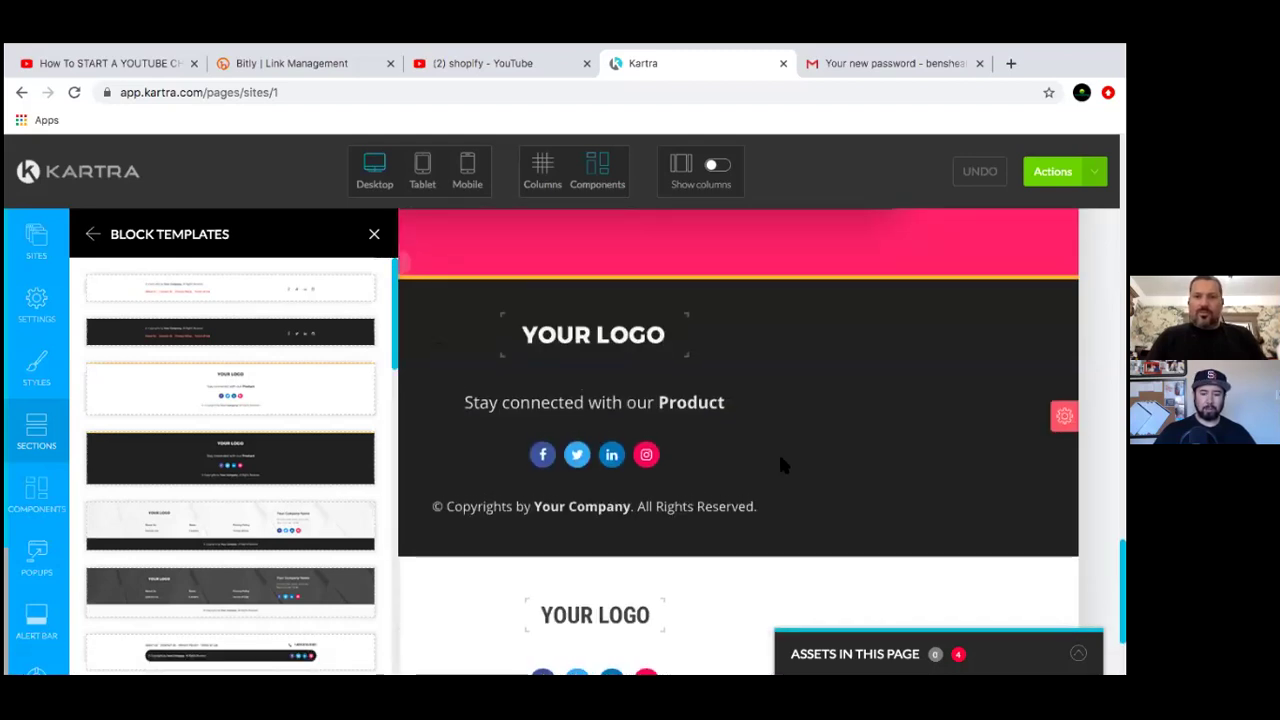
scroll(778, 451, "down", 2)
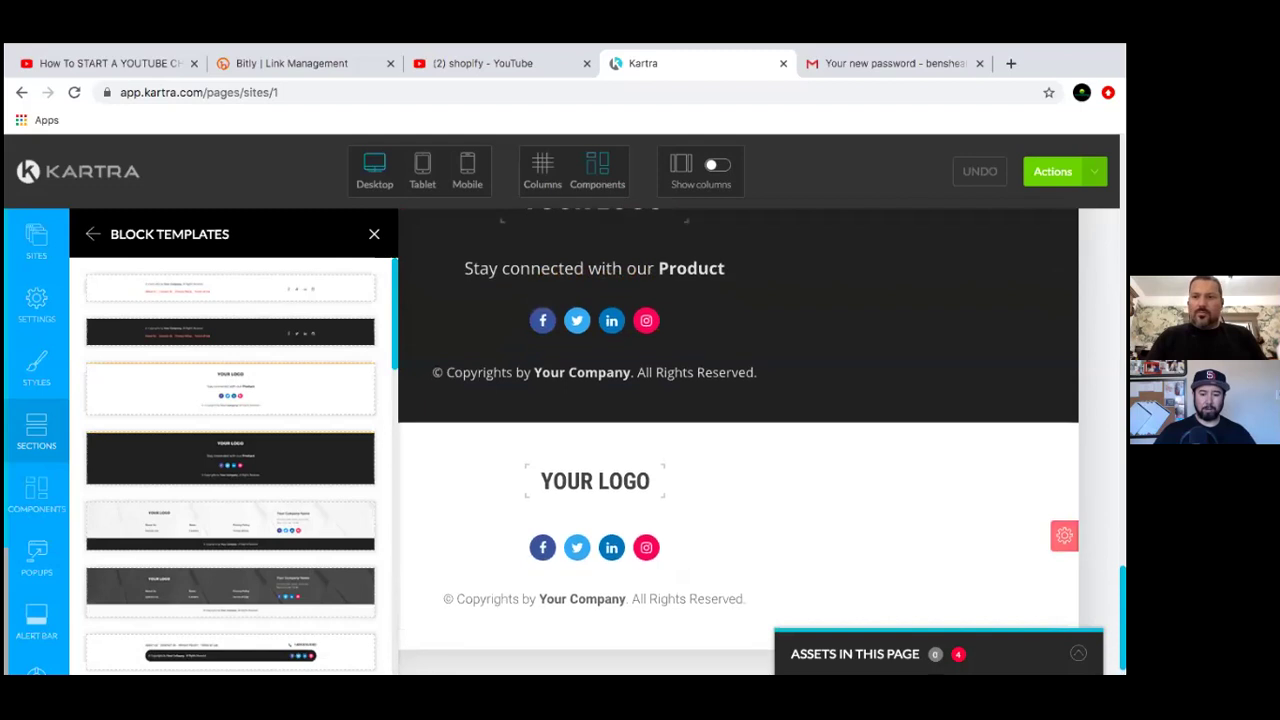
- Delete the light social footer section and confirm the deletion
mouse_move(1064, 535)
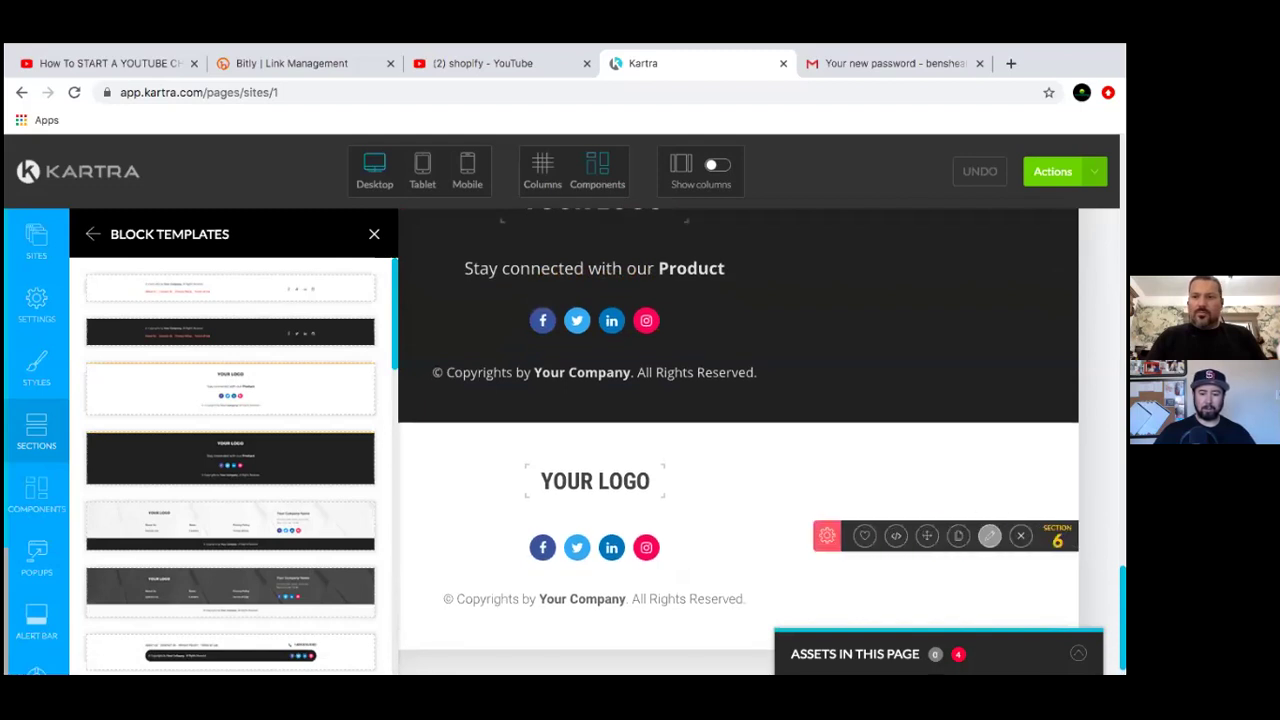
left_click(1020, 535)
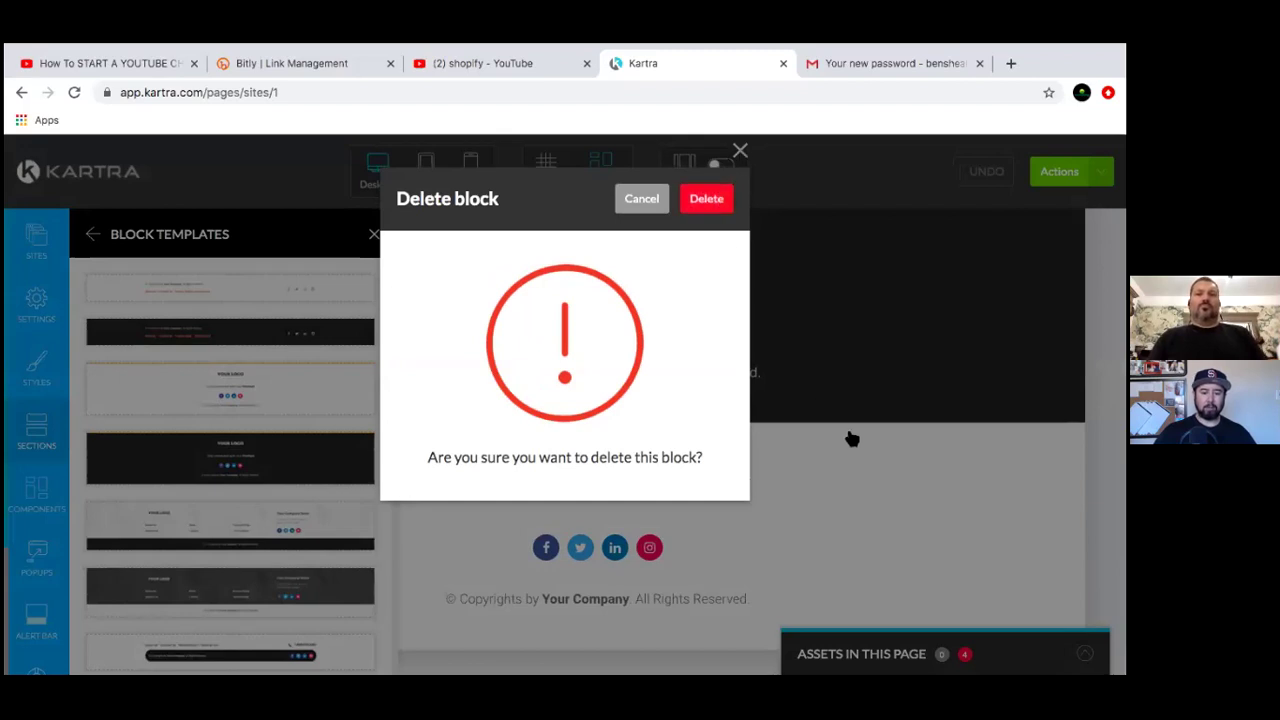
key("Return")
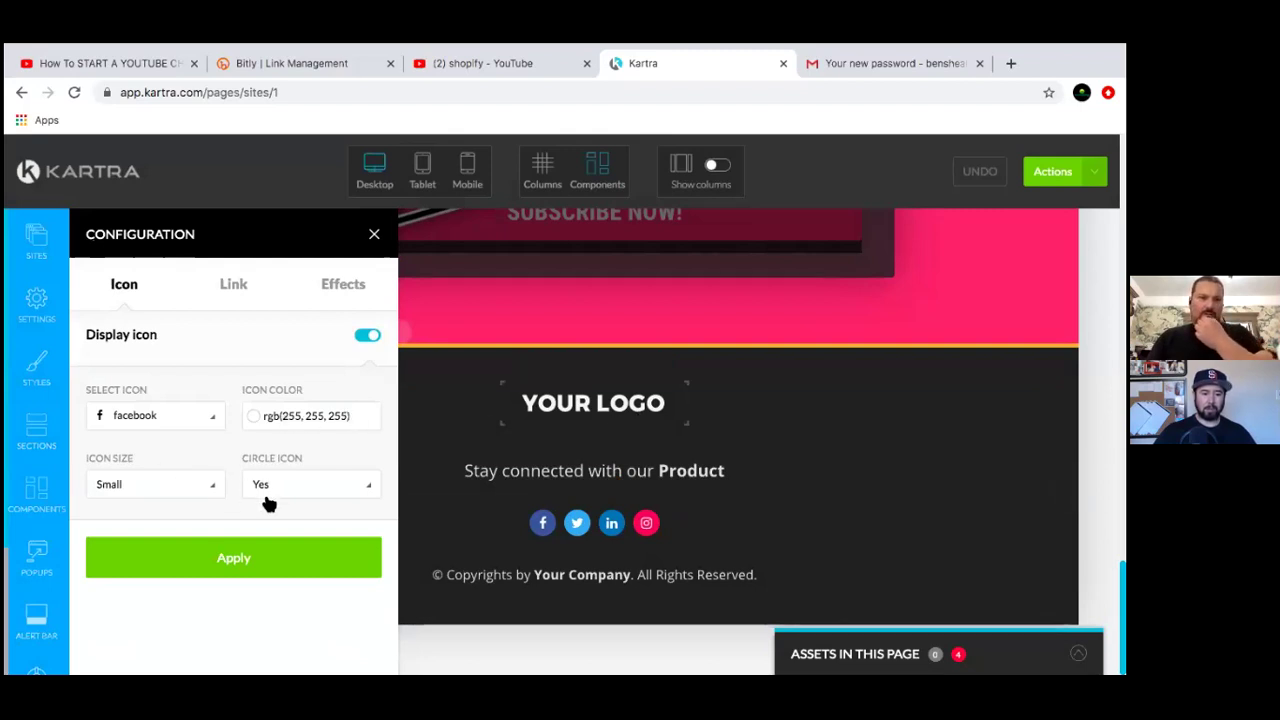
left_click(230, 284)
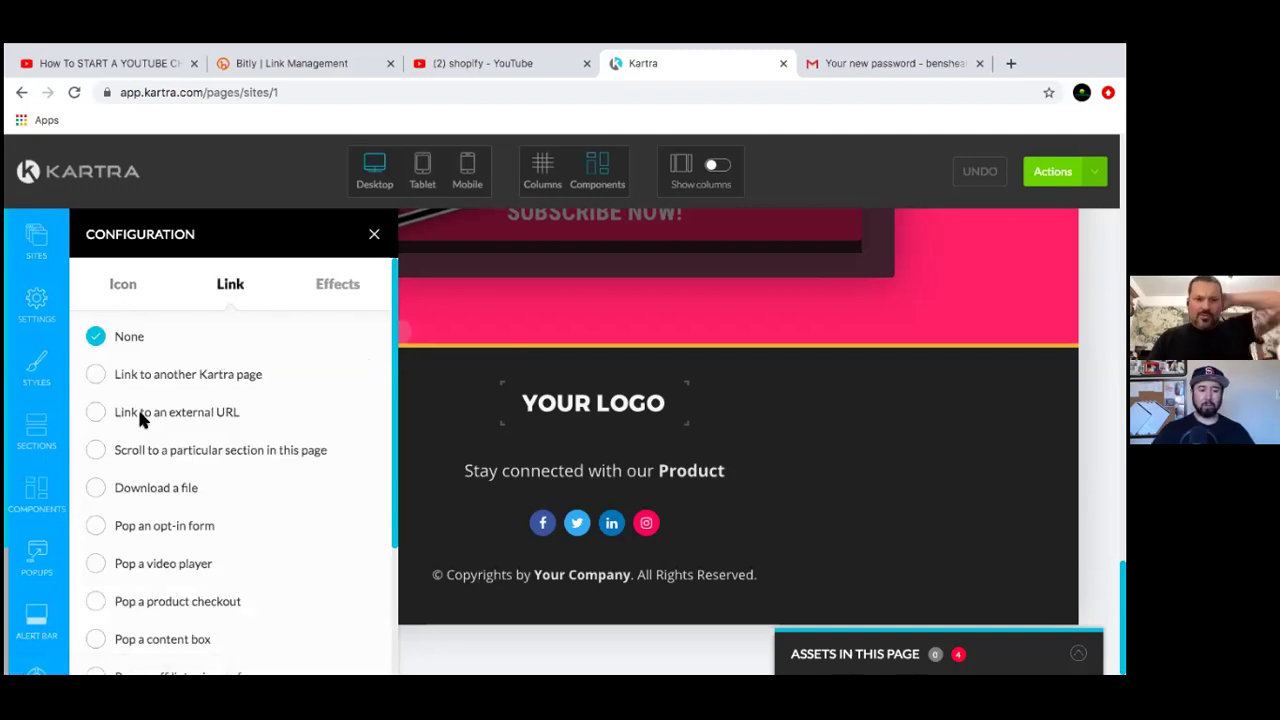
left_click(98, 413)
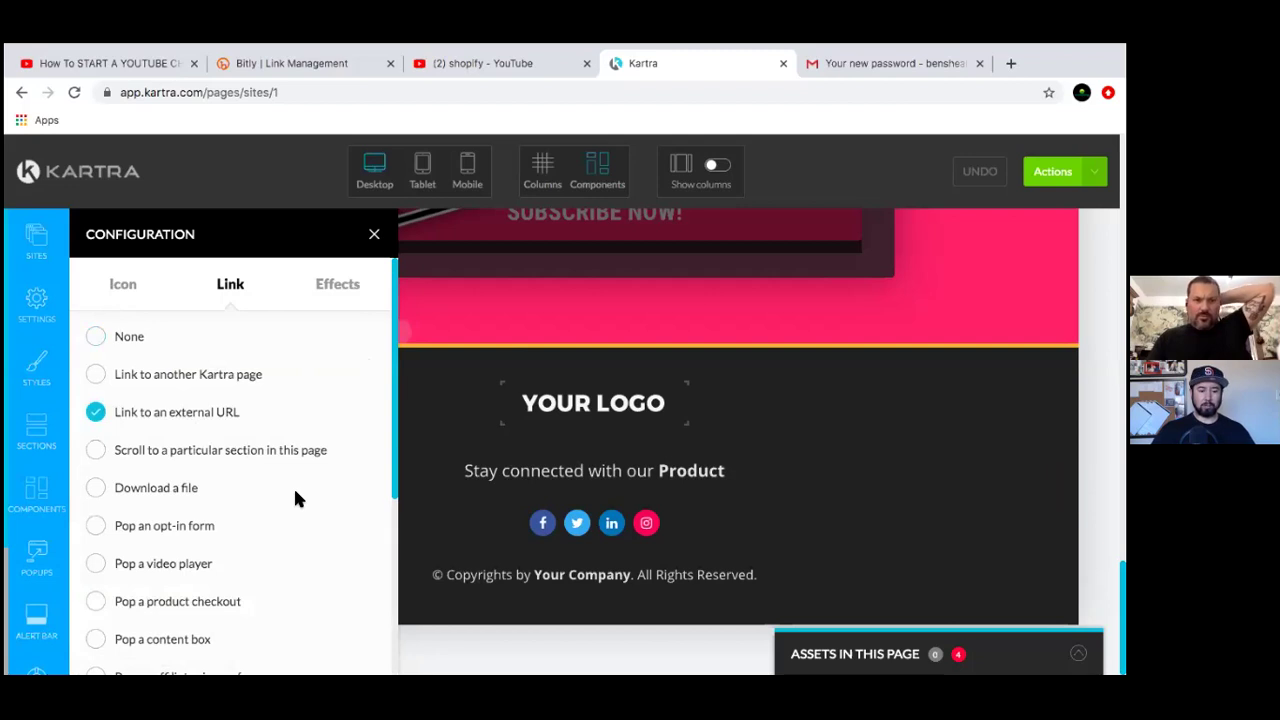
scroll(293, 486, "down", 5)
left_click(232, 526)
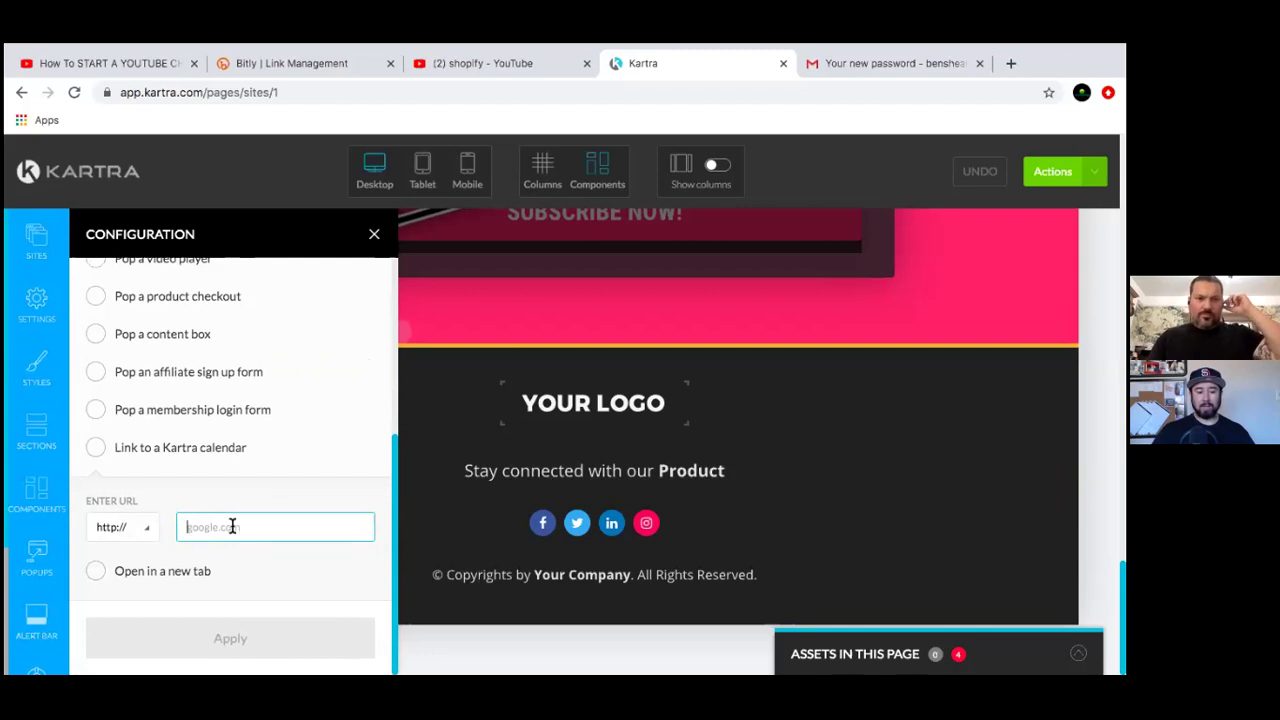
left_click(142, 530)
left_click(118, 588)
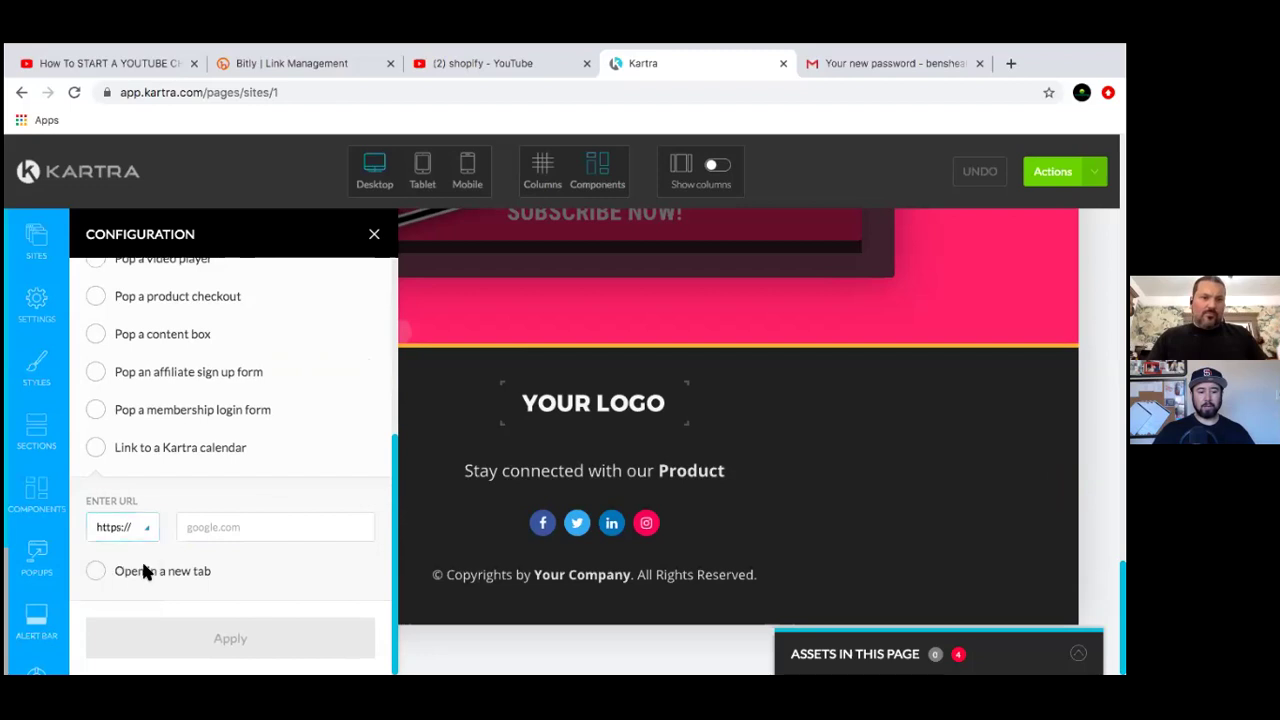
left_click(229, 536)
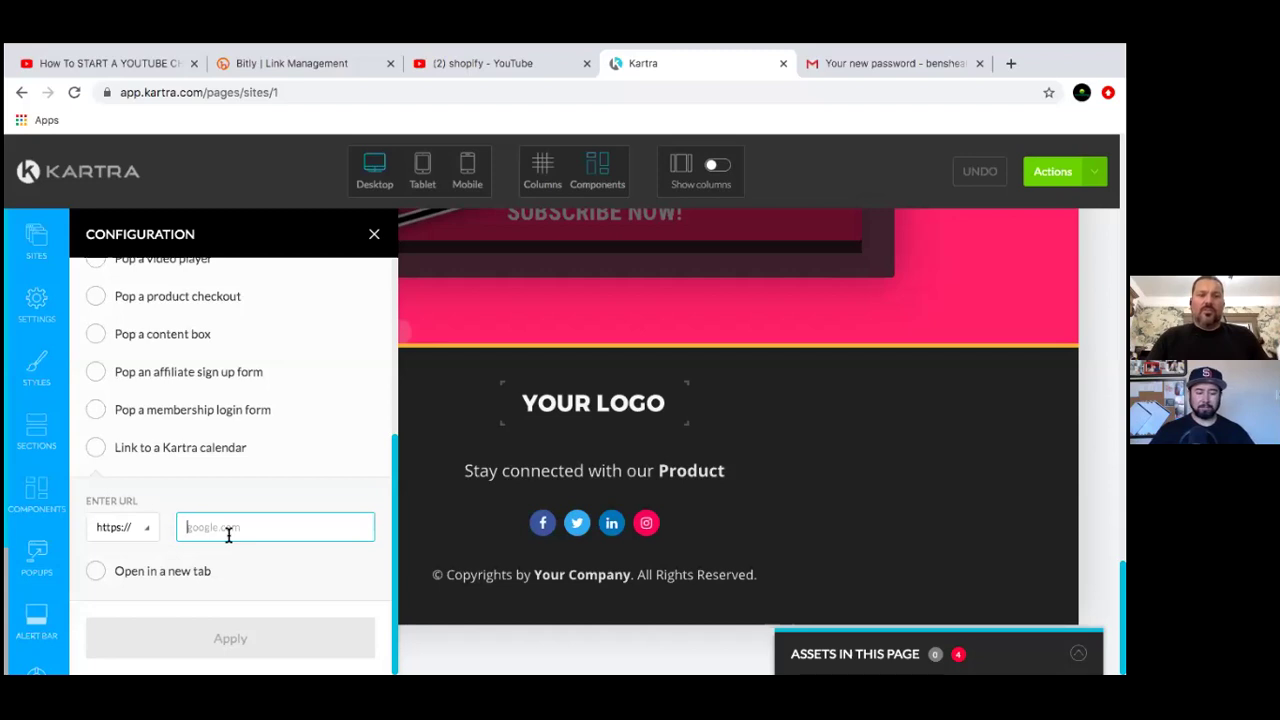
left_click(134, 569)
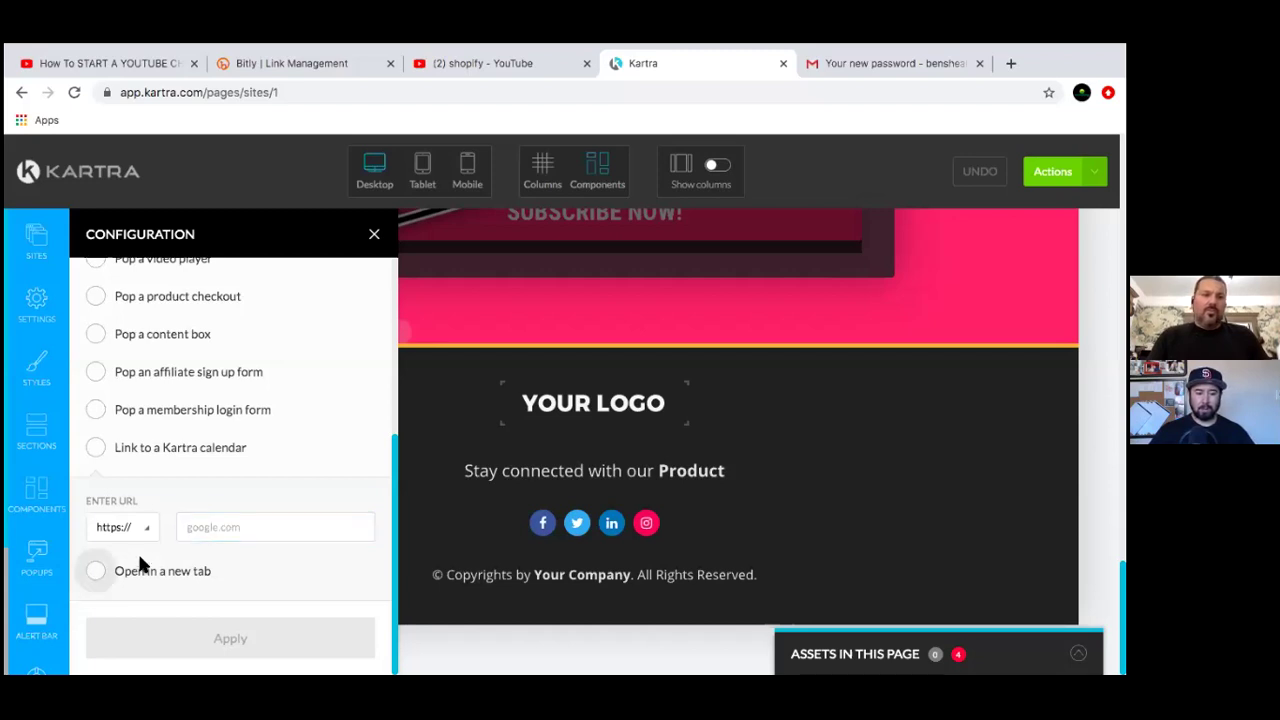
left_click(217, 526)
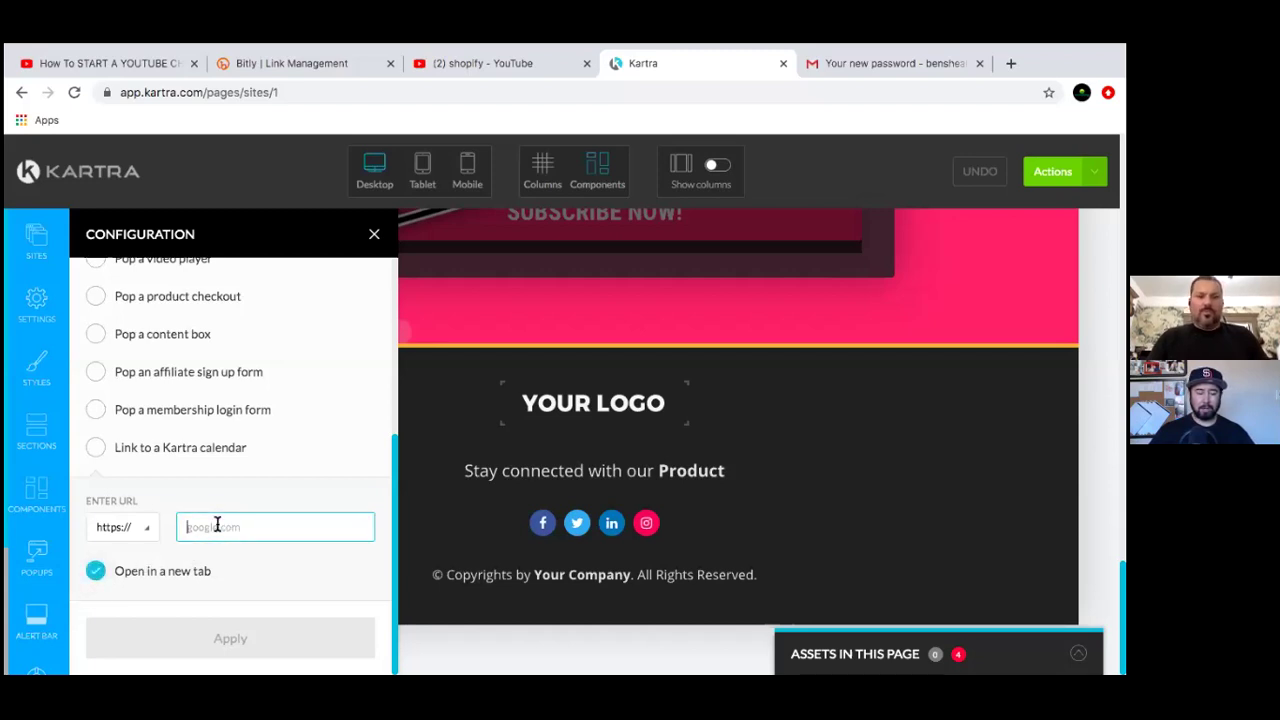
type("ww")
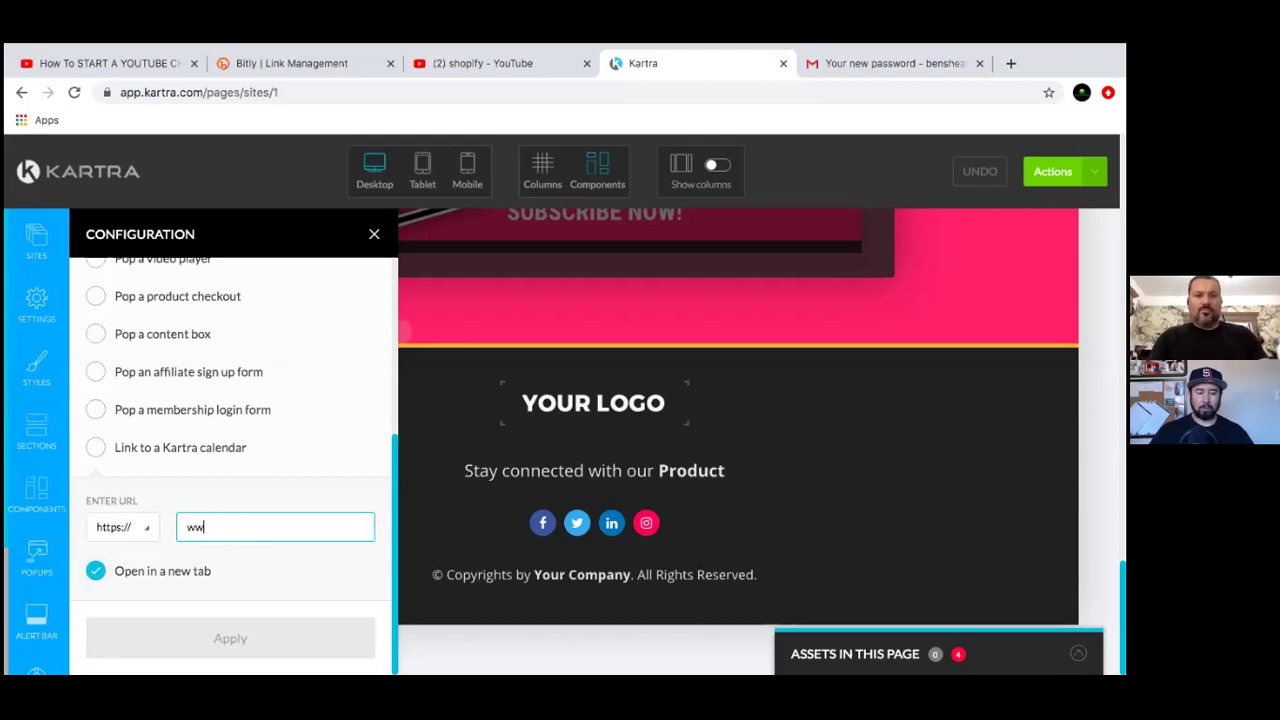
type("w.face")
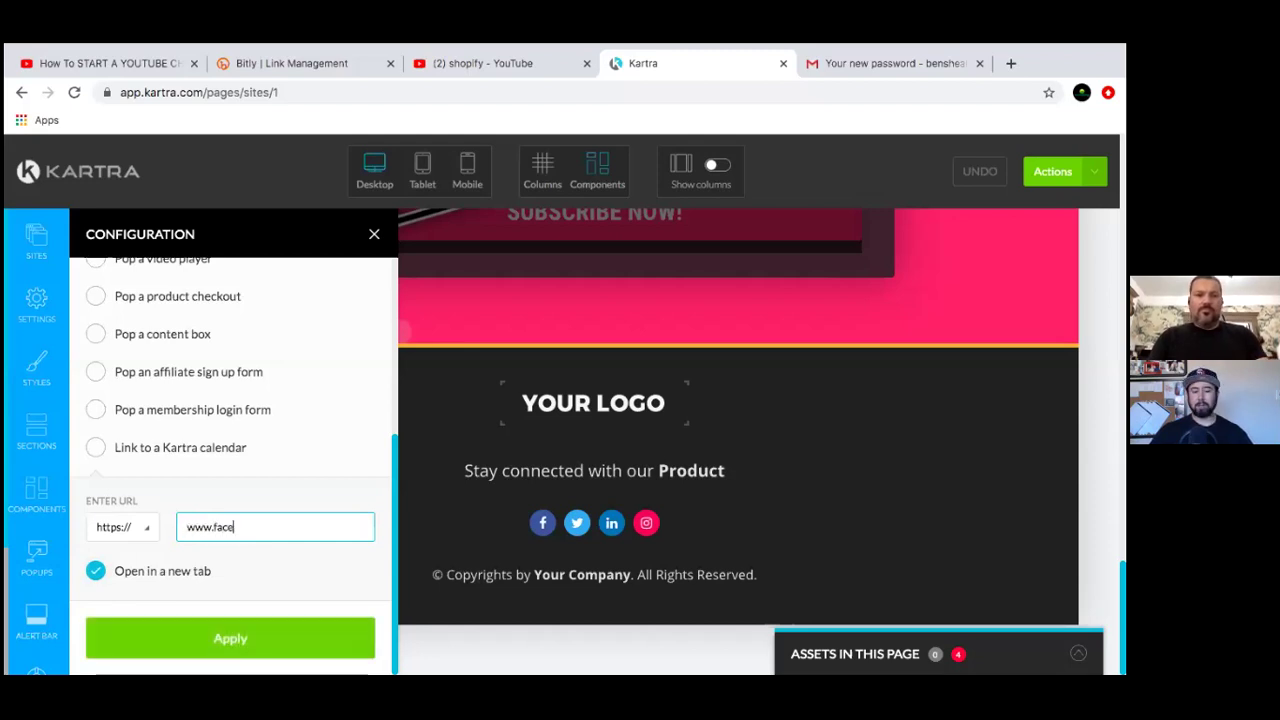
type("book.com")
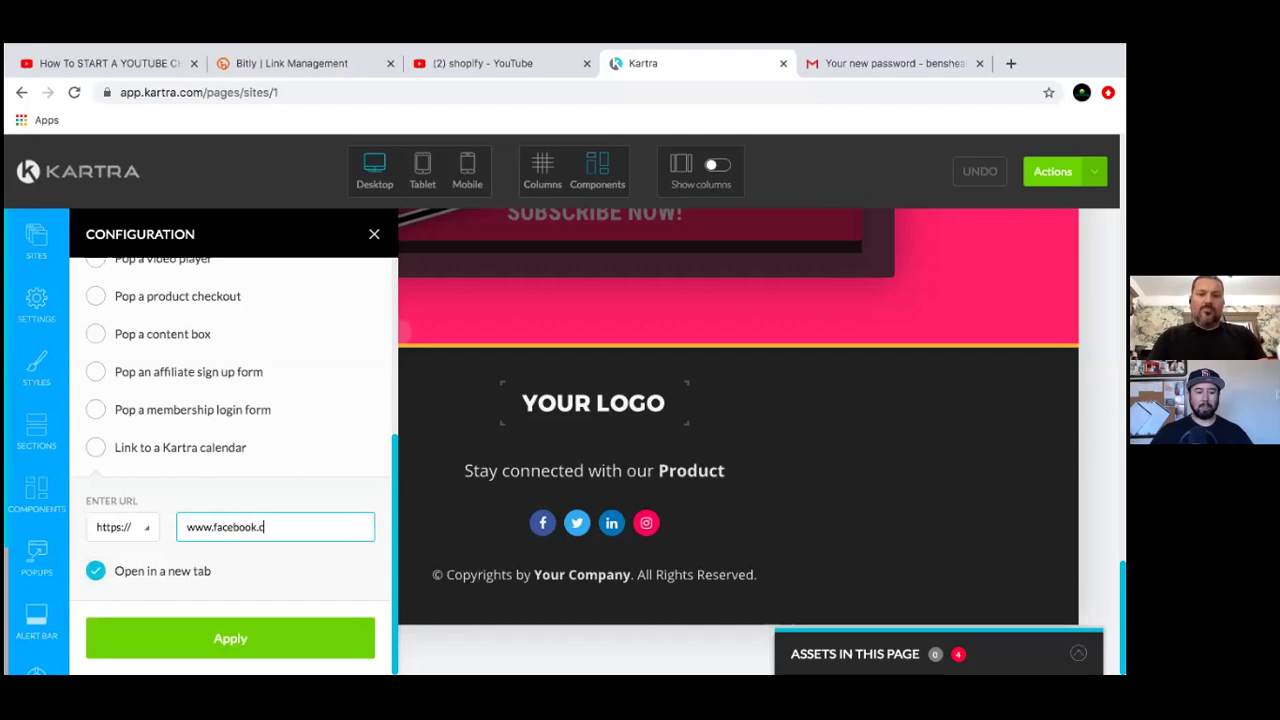
left_click(251, 640)
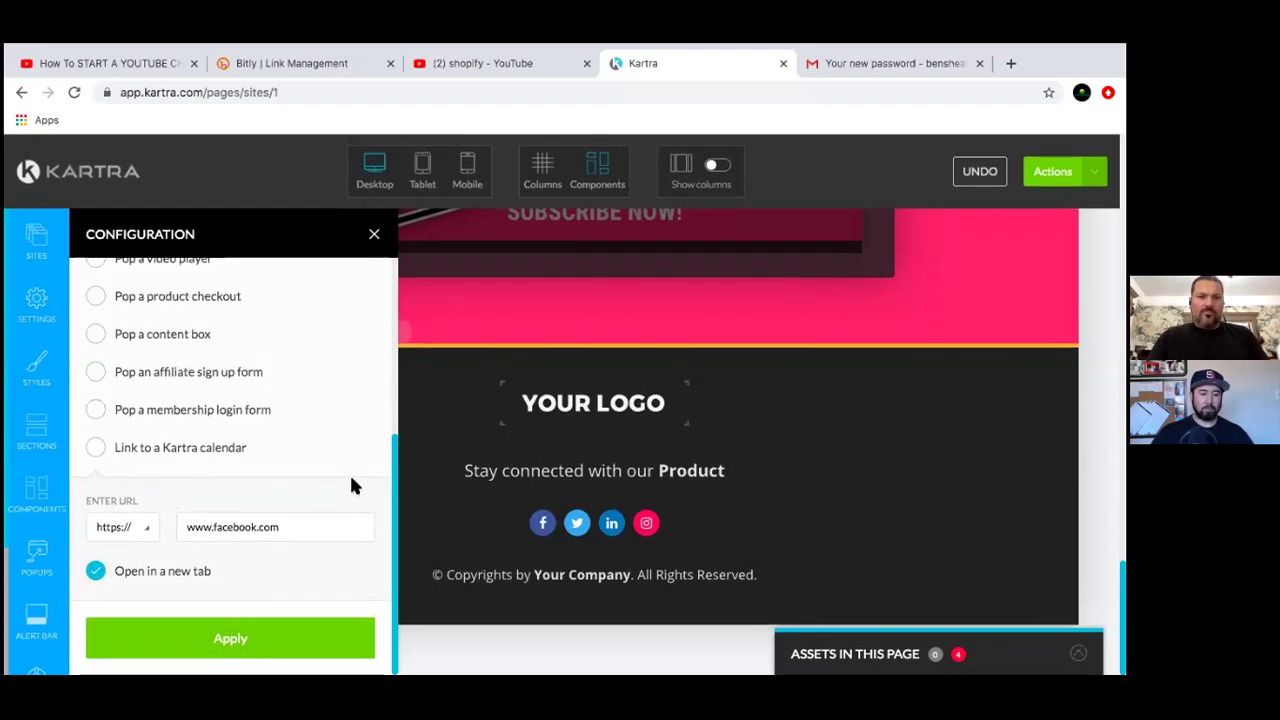
scroll(266, 487, "up", 2)
left_click(33, 505)
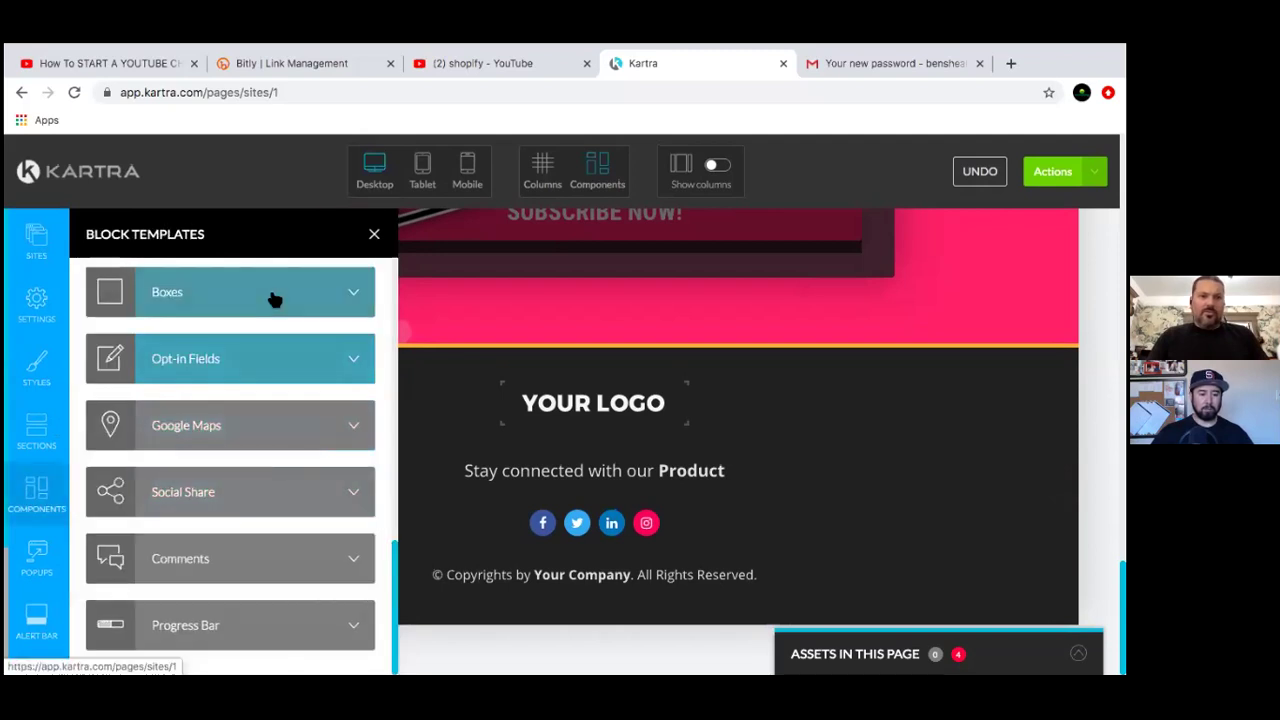
- Drag an image template from the Images block templates beneath the subscribe form
scroll(268, 370, "up", 10)
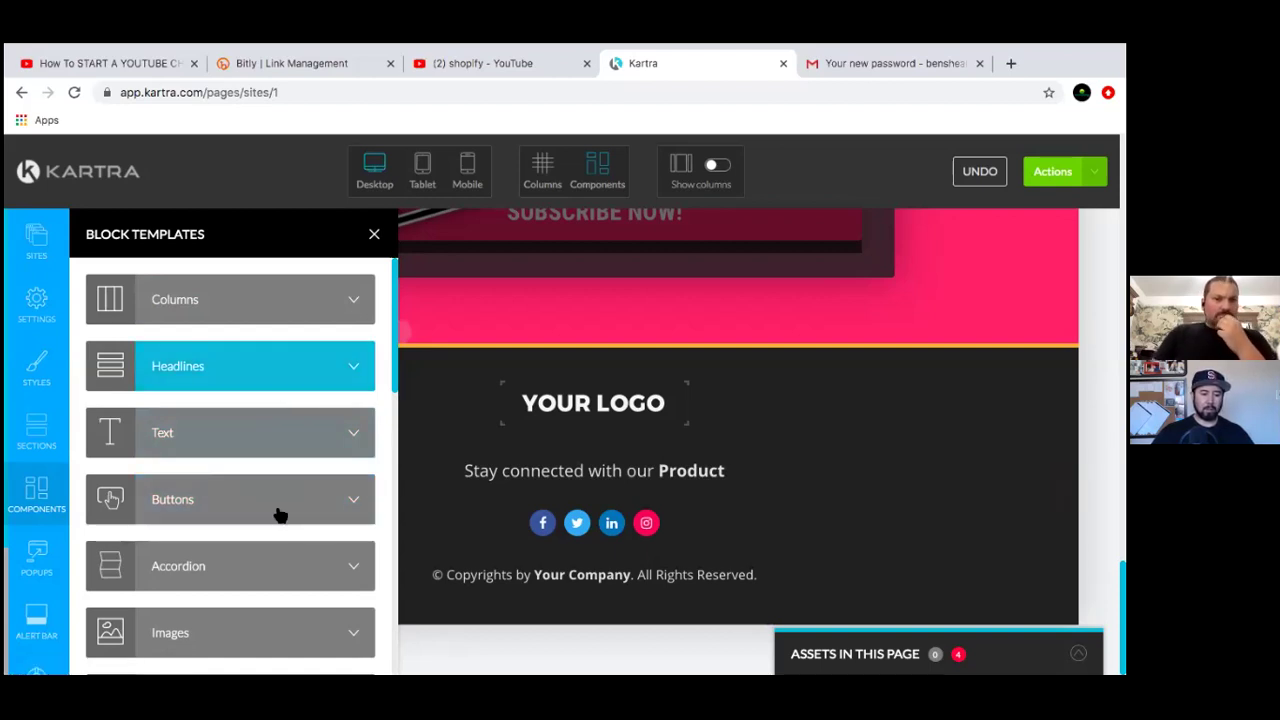
scroll(250, 548, "down", 1)
left_click(370, 560)
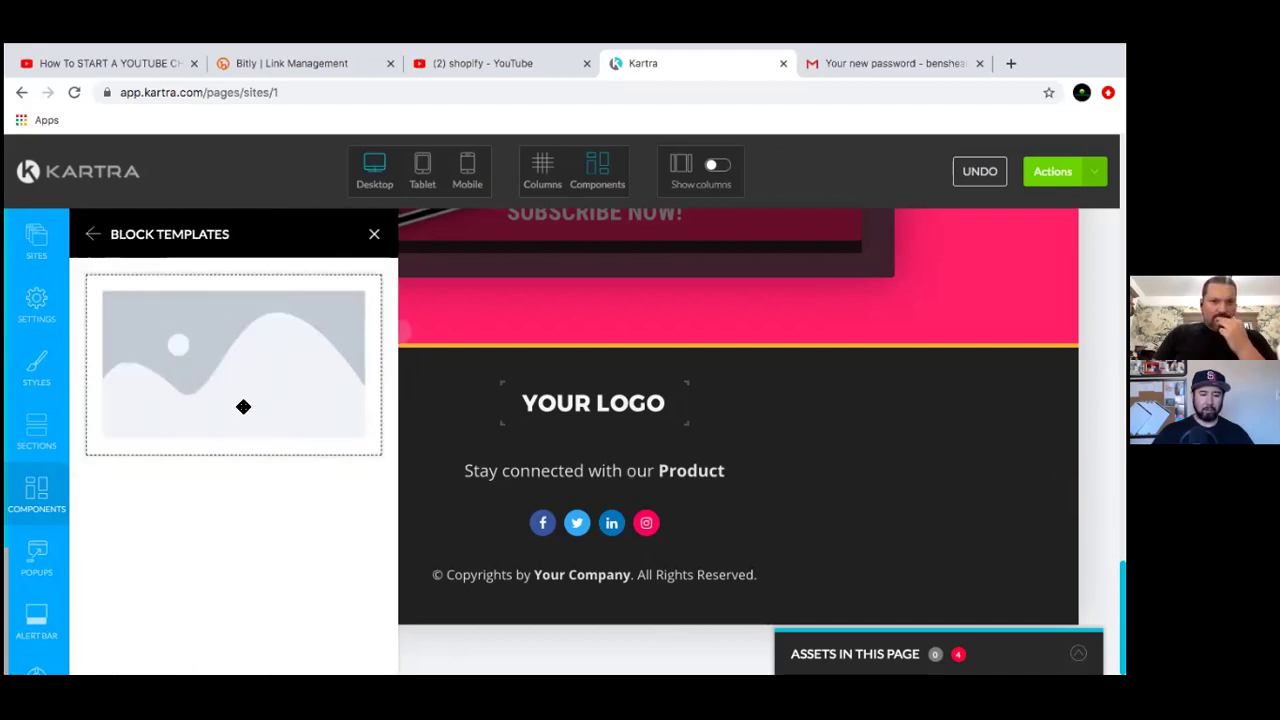
left_click_drag(243, 405, 946, 380)
left_click_drag(217, 359, 735, 434)
left_click_drag(260, 380, 639, 361)
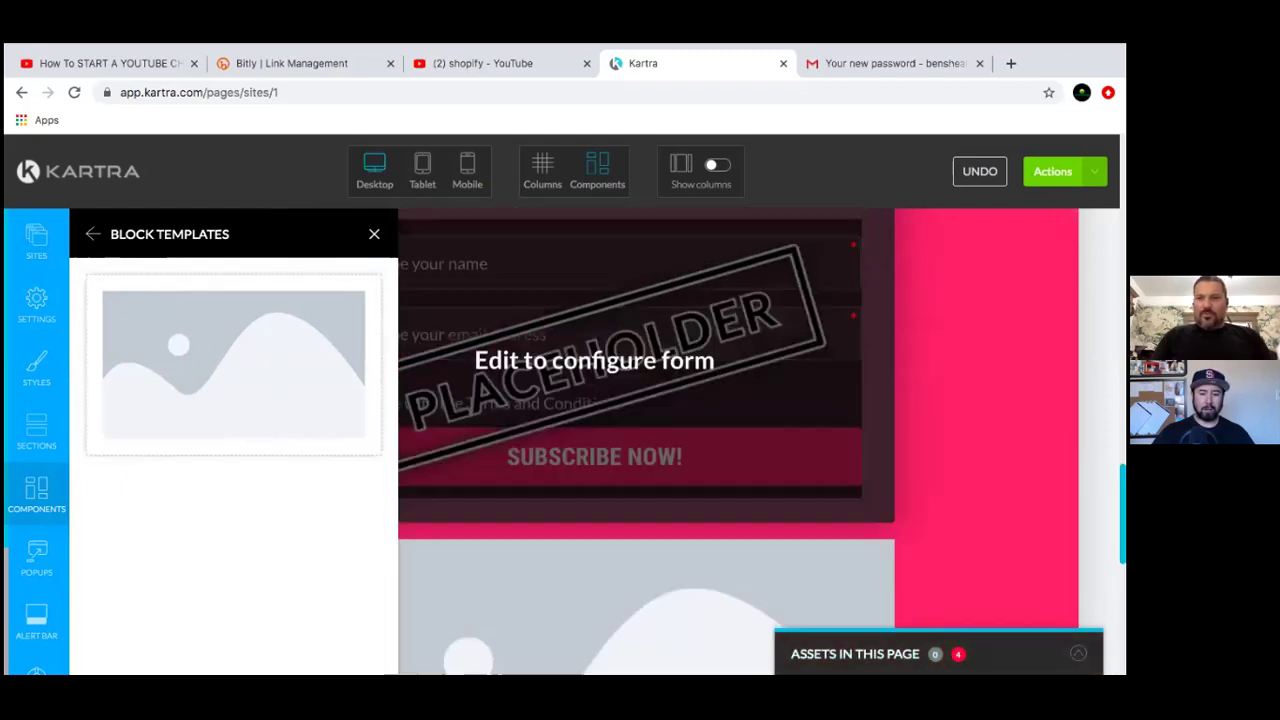
scroll(740, 440, "up", 5)
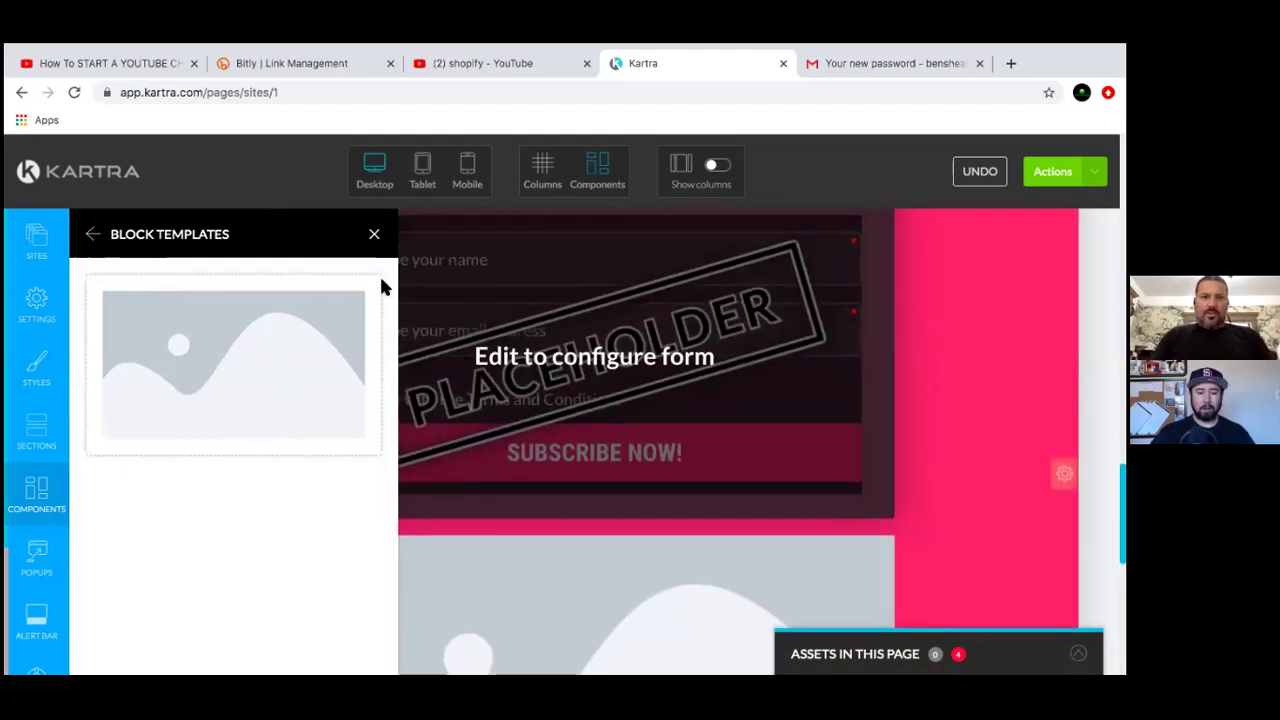
- Close the templates panel and open section 4's background colour setting
left_click(374, 234)
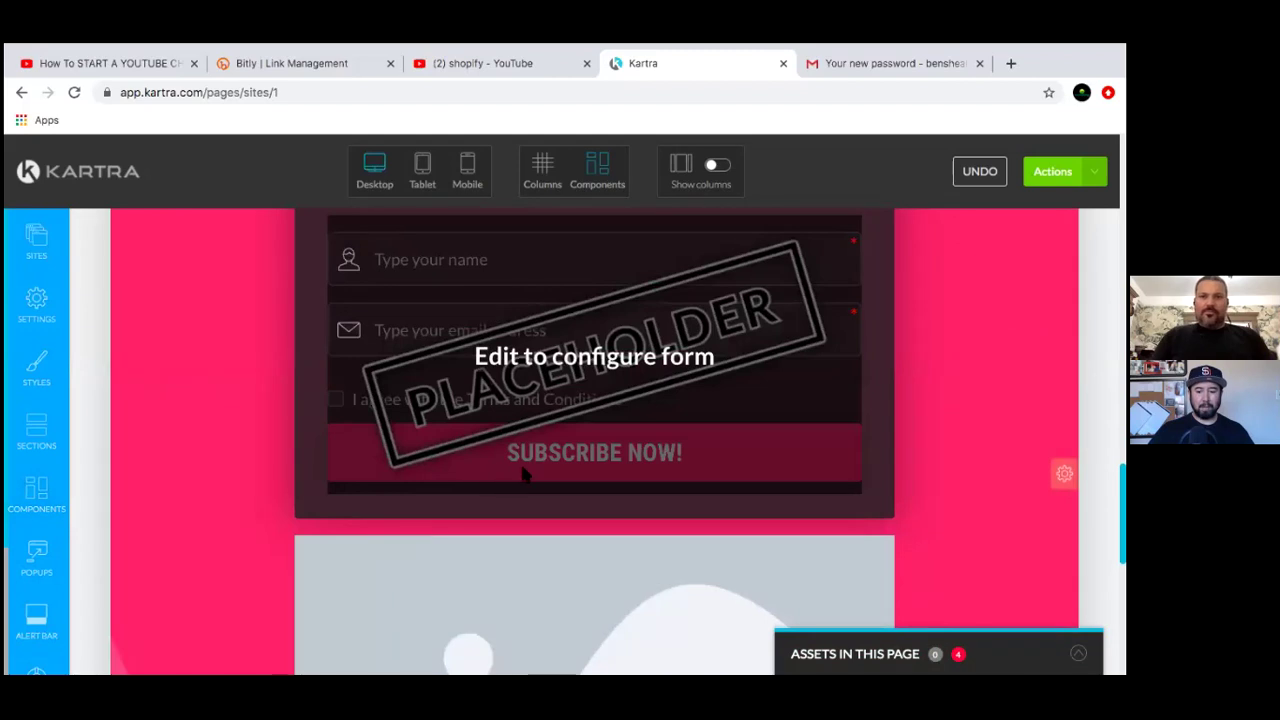
scroll(553, 468, "down", 3)
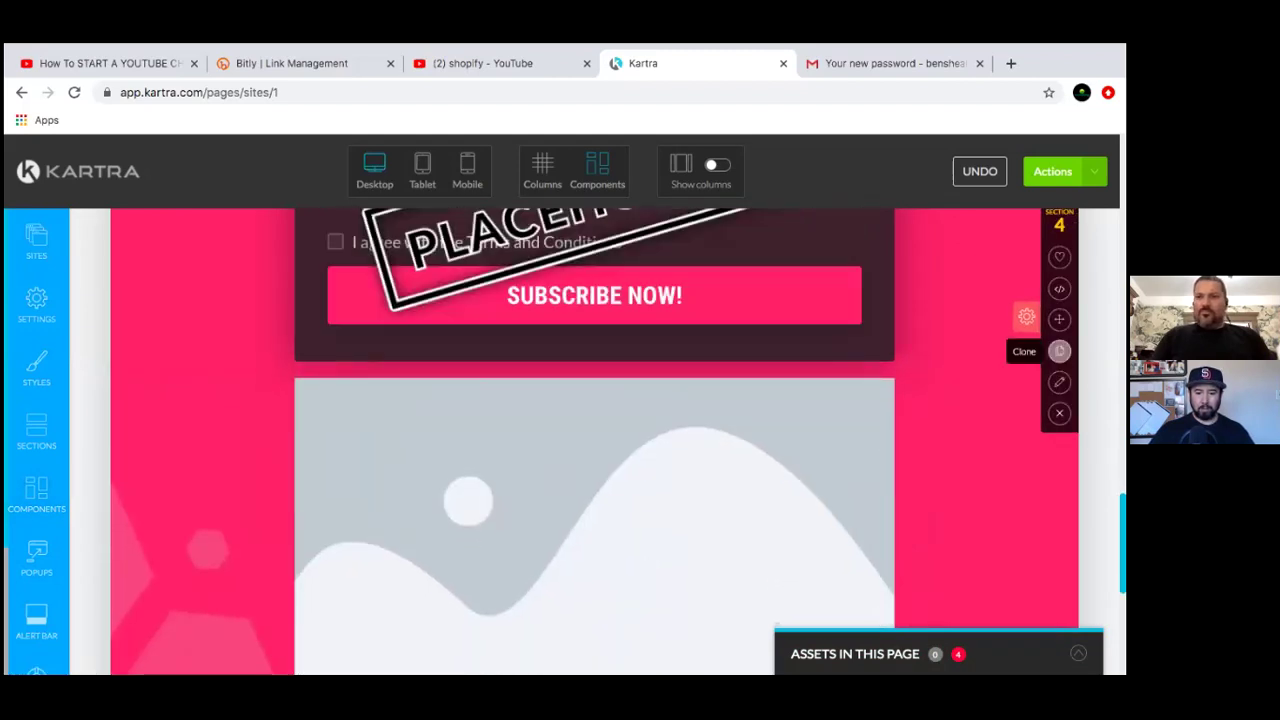
left_click(1059, 382)
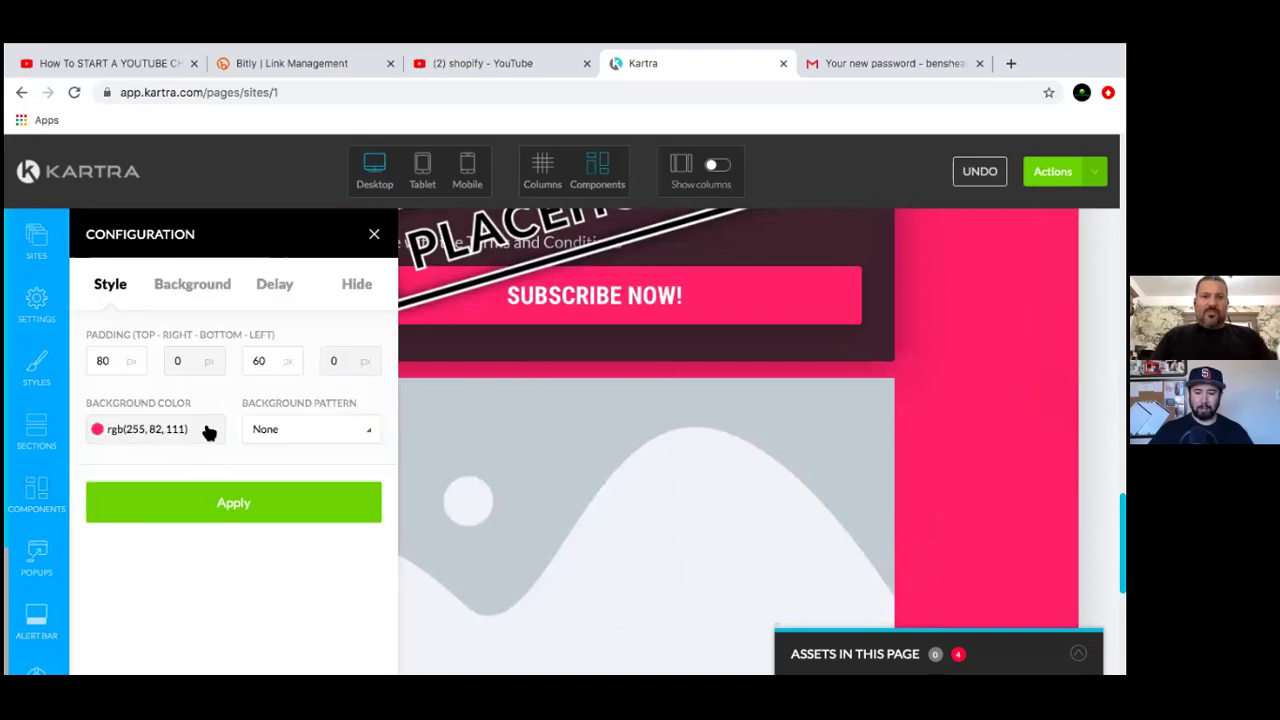
left_click(206, 429)
left_click_drag(191, 597, 104, 589)
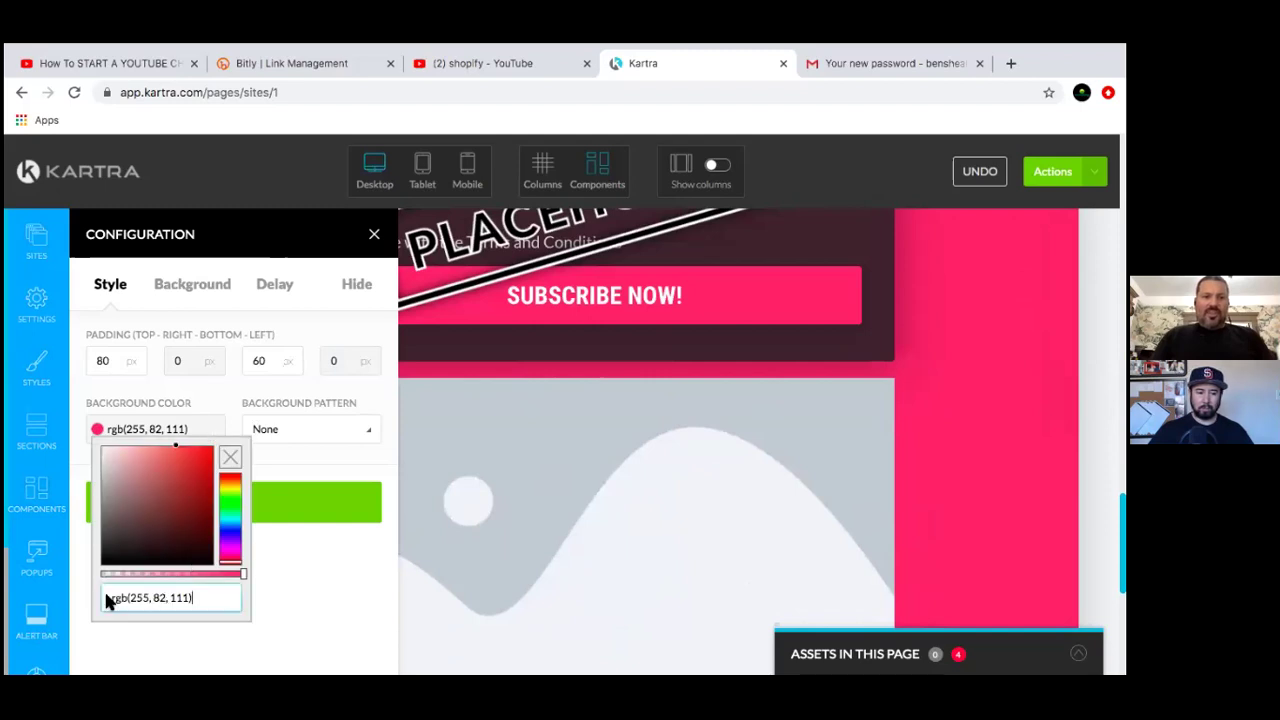
- Copy the background colour value rgb(255, 82, 111), then clear it
left_click(202, 428)
left_click(202, 597)
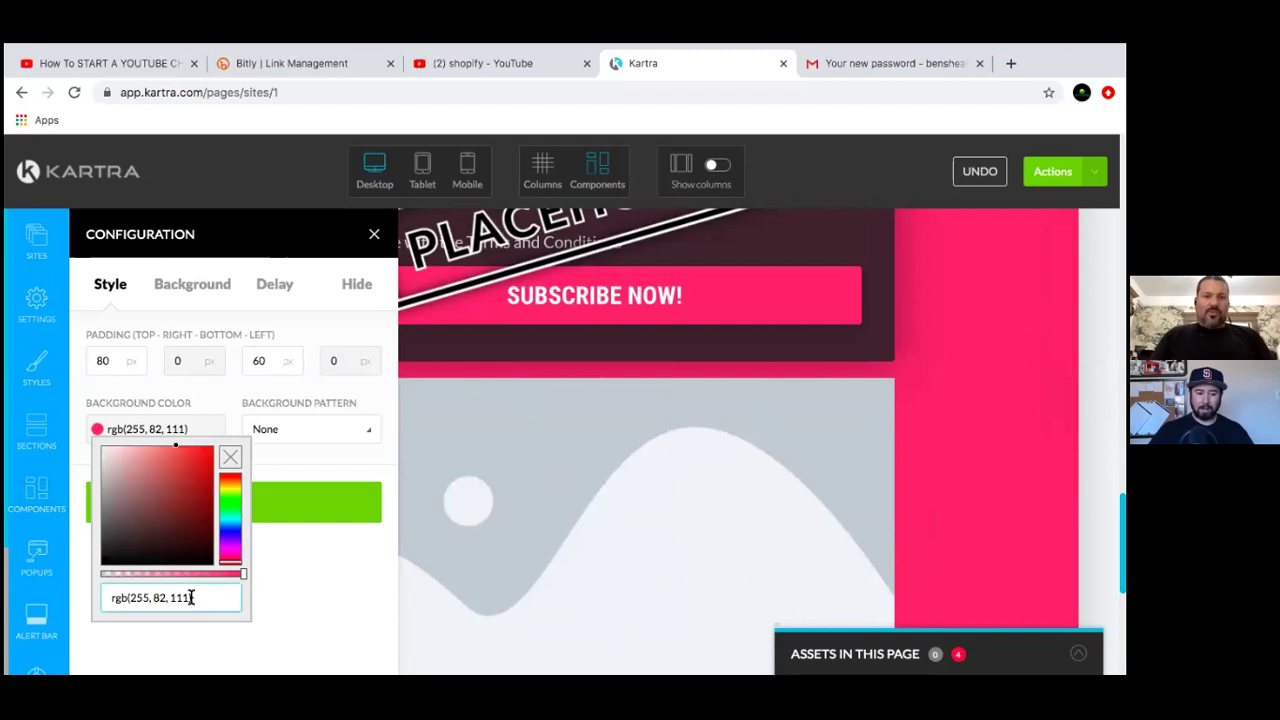
triple_click(98, 597)
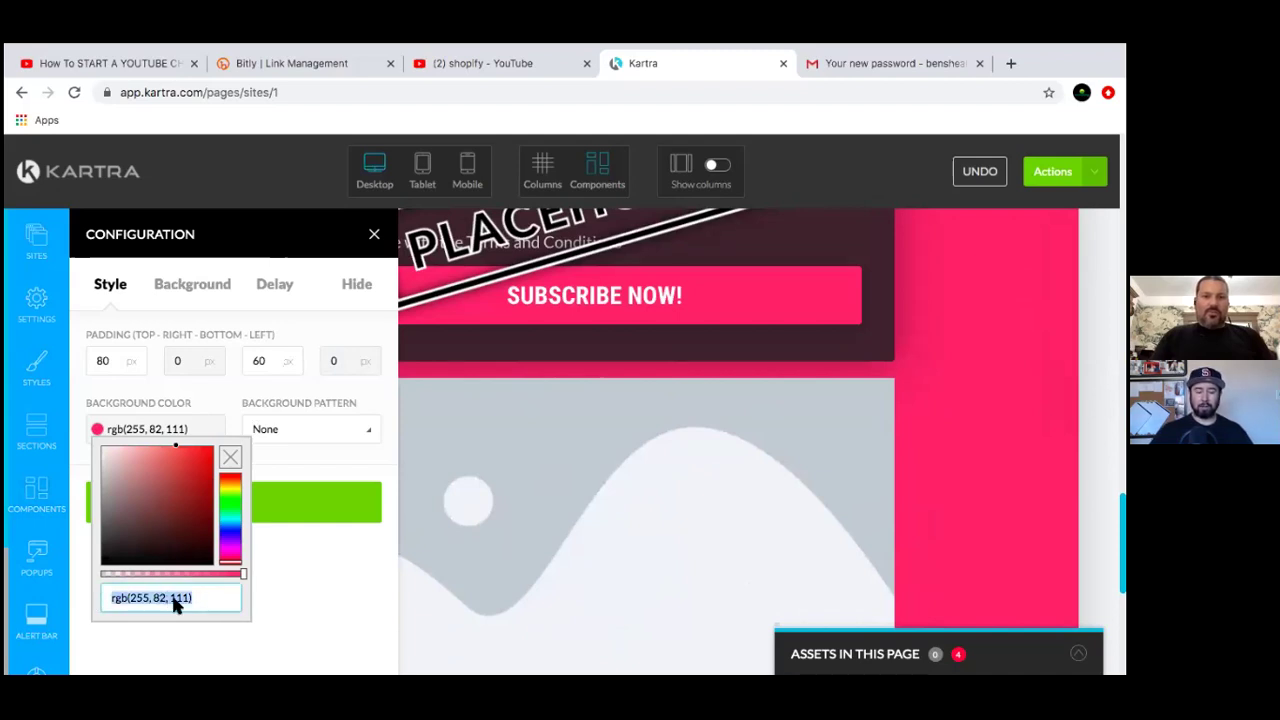
right_click(177, 600)
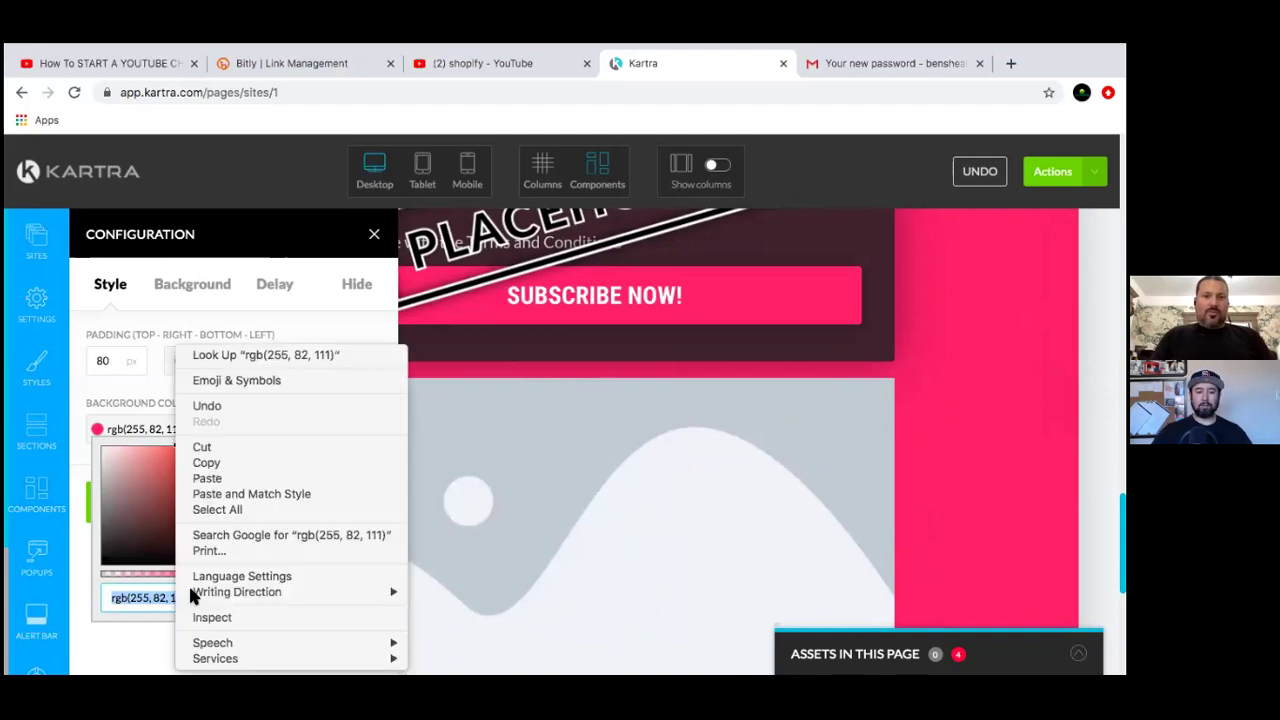
left_click(206, 462)
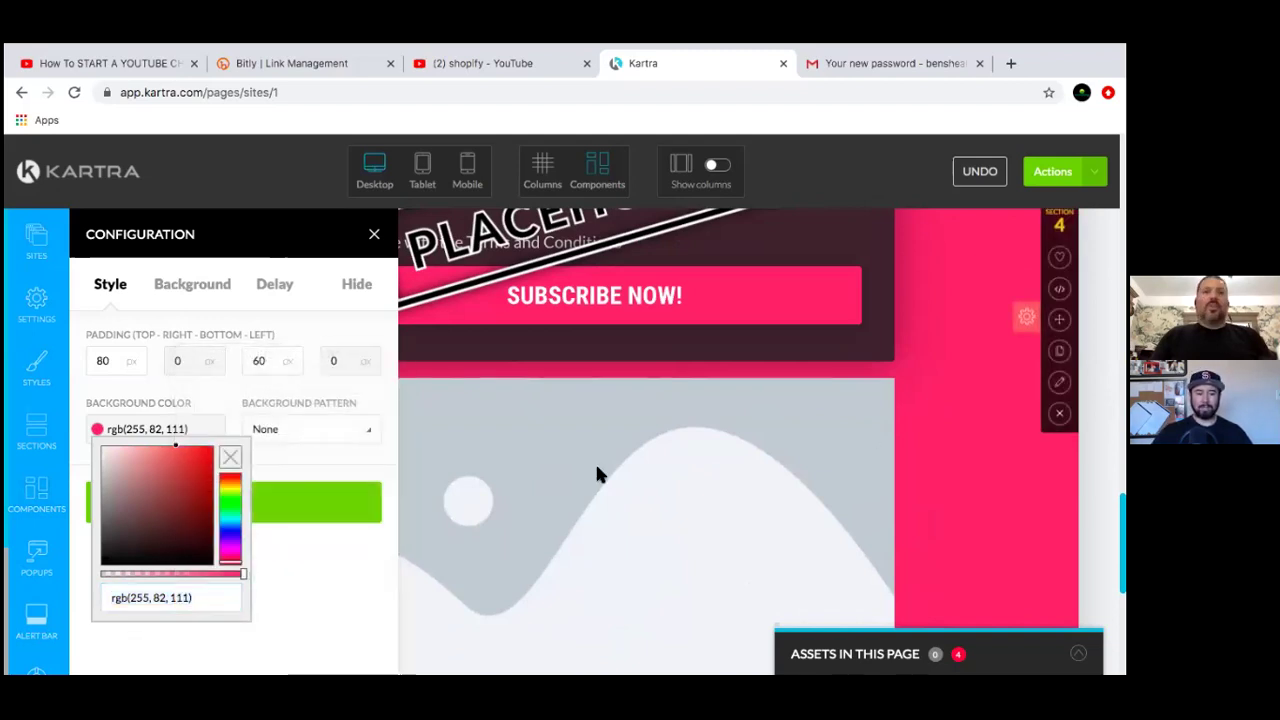
key("BackSpace")
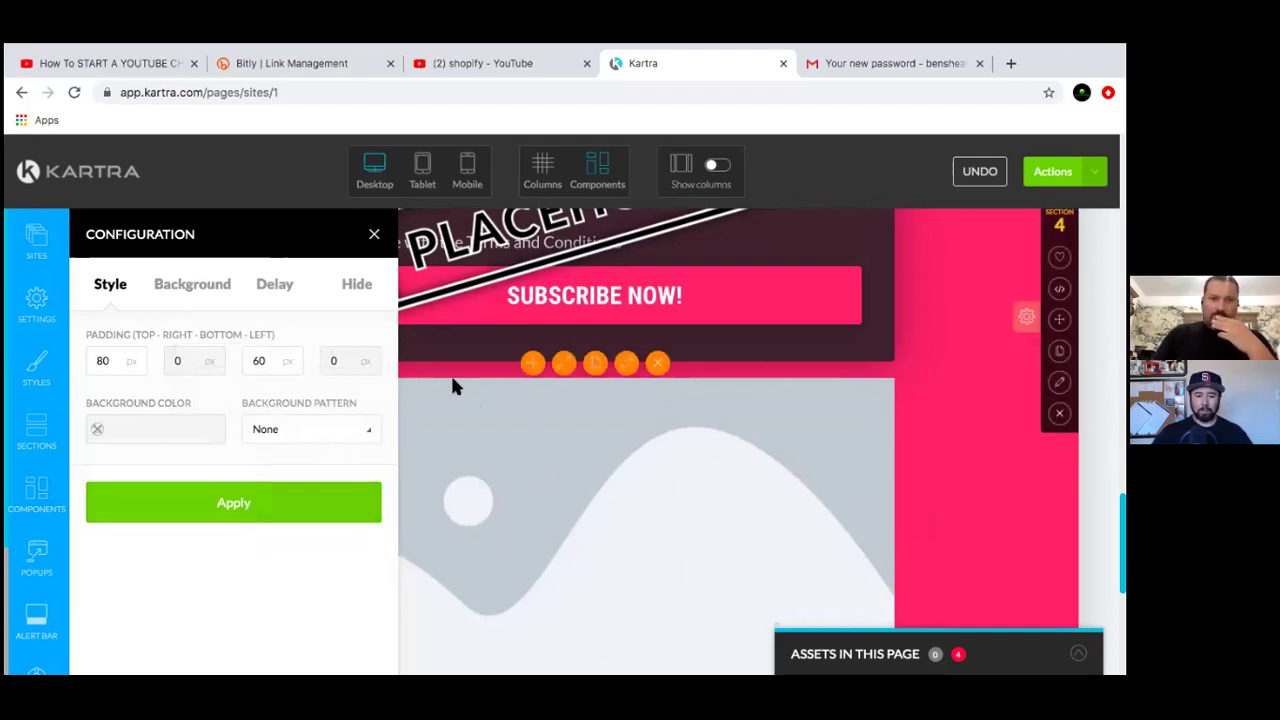
scroll(755, 473, "down", 8)
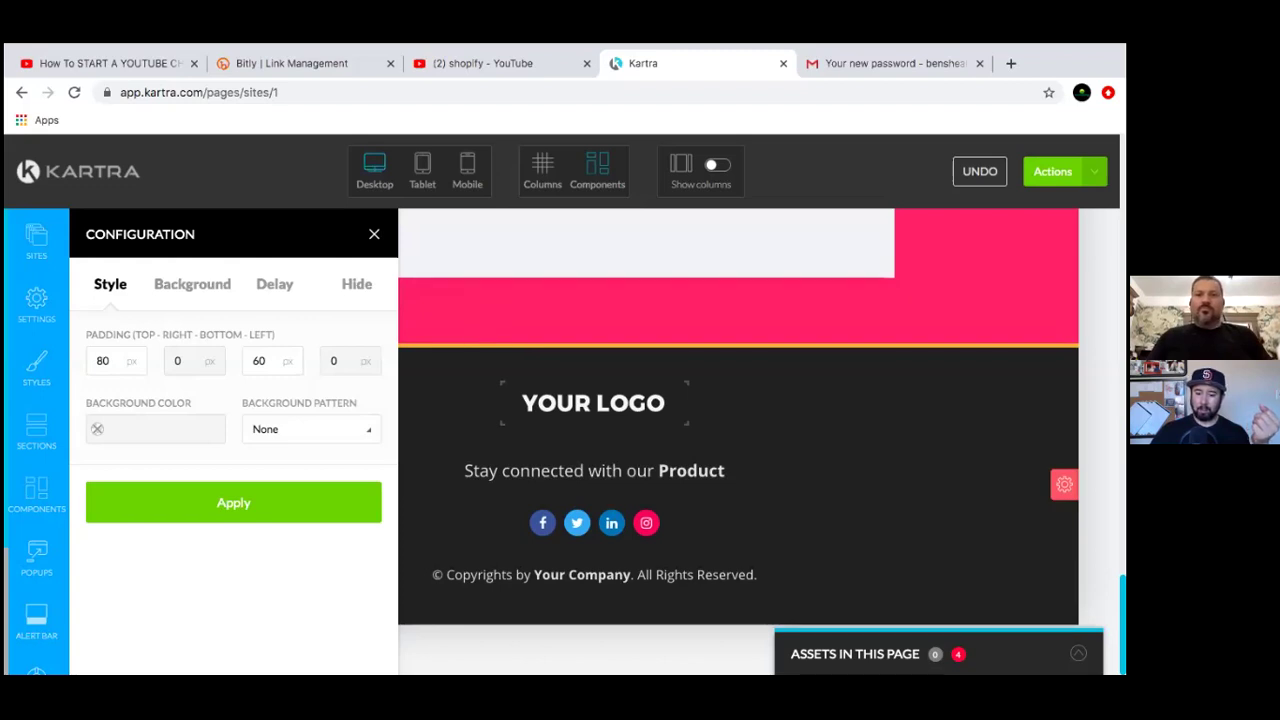
- Save the dark social footer block to favorites and dismiss the confirmation
mouse_move(1062, 485)
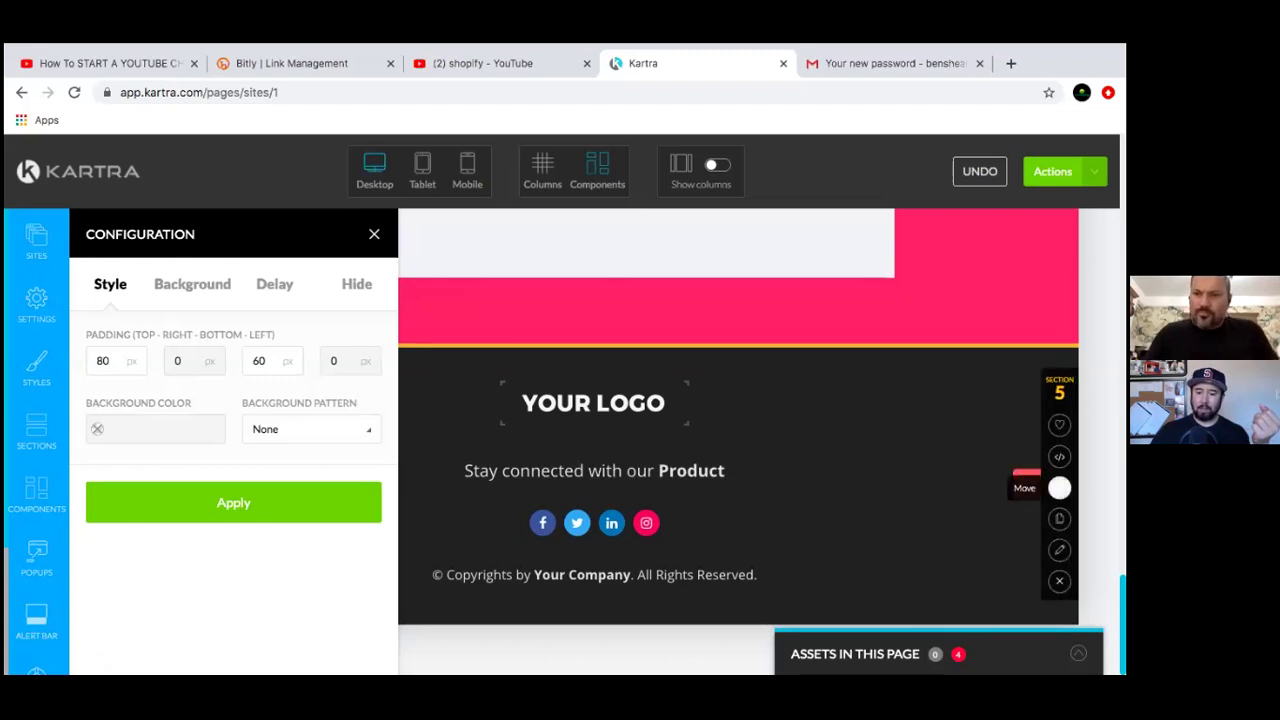
left_click(1059, 424)
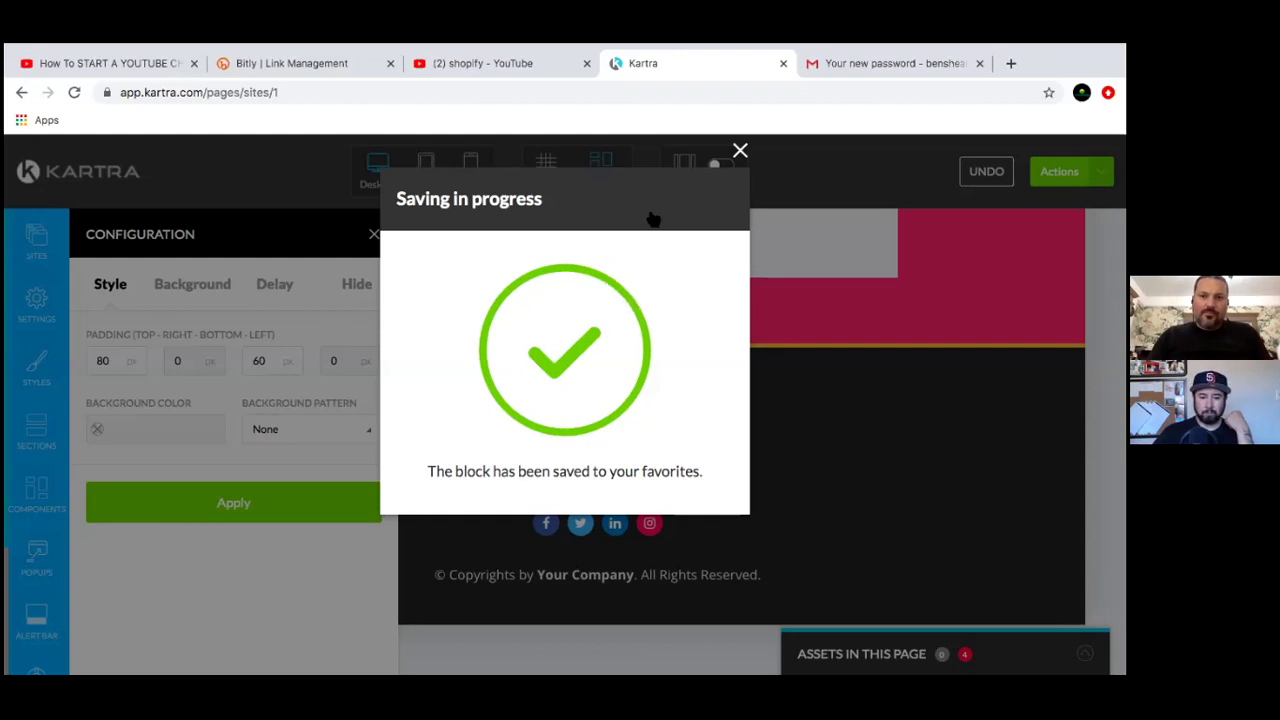
left_click(740, 150)
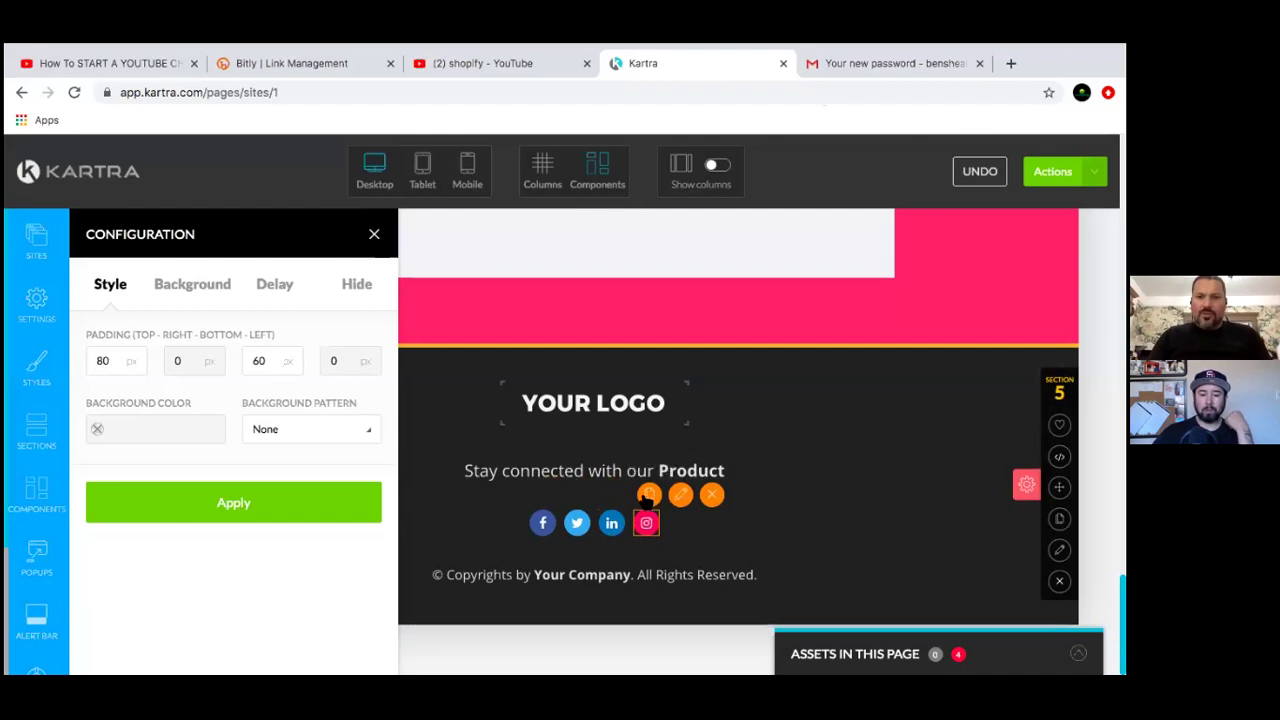
- Duplicate the footer's Instagram icon and switch the copy's icon to youtube
left_click(648, 495)
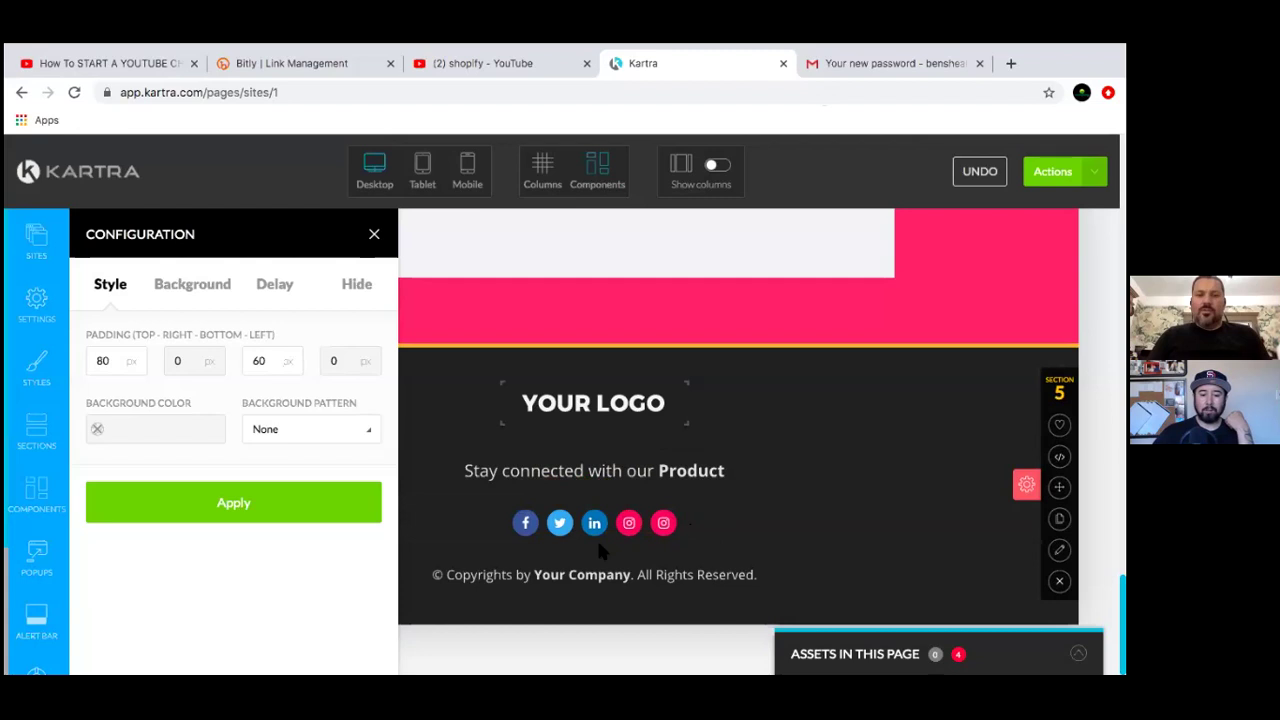
mouse_move(630, 523)
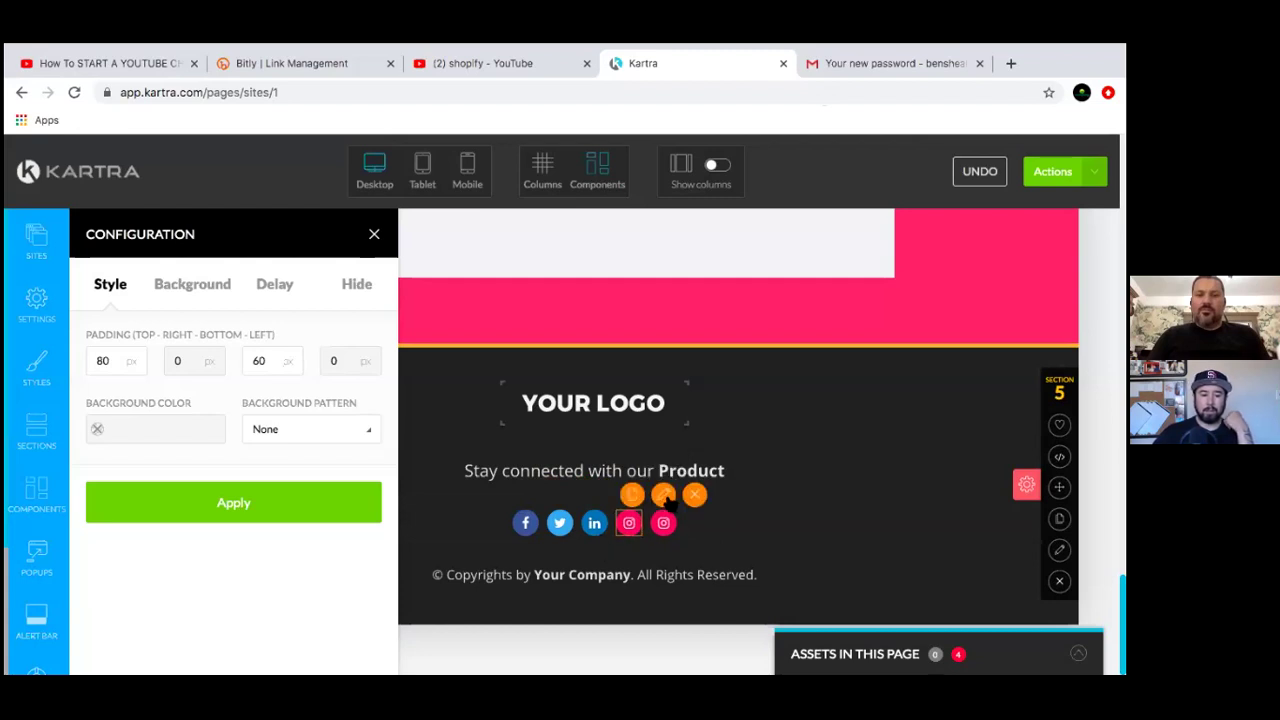
left_click(664, 495)
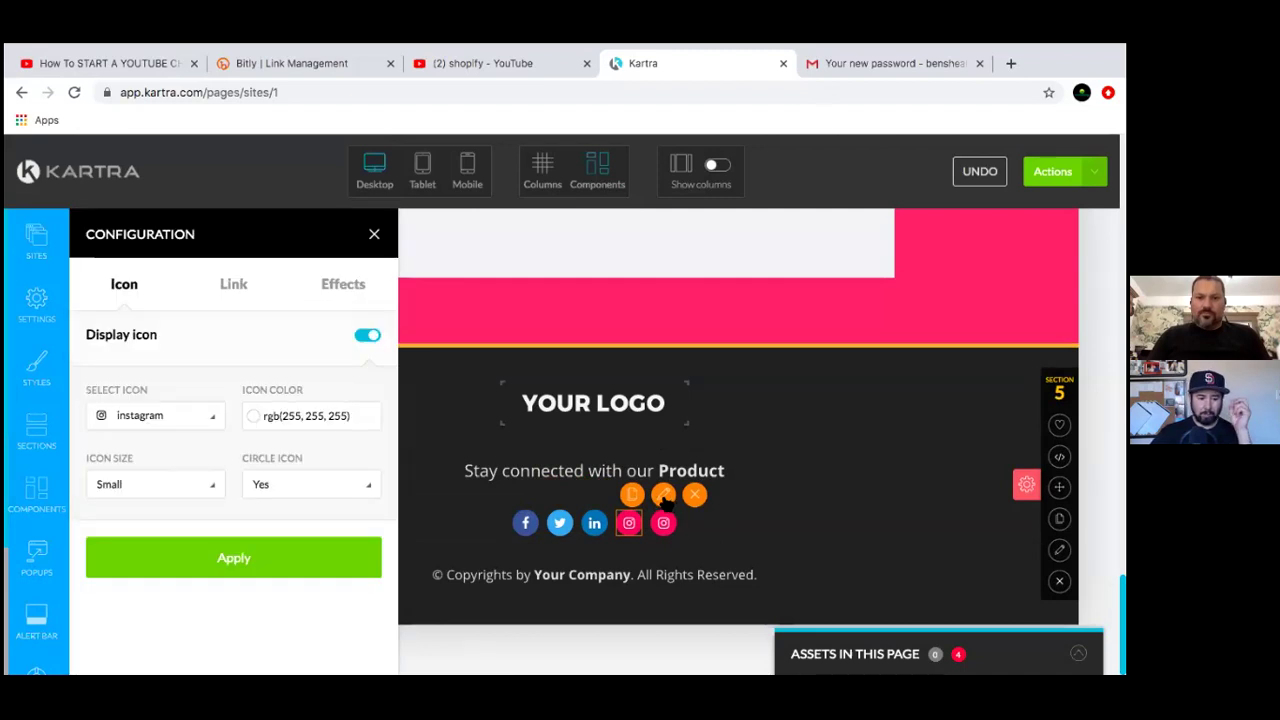
left_click(213, 420)
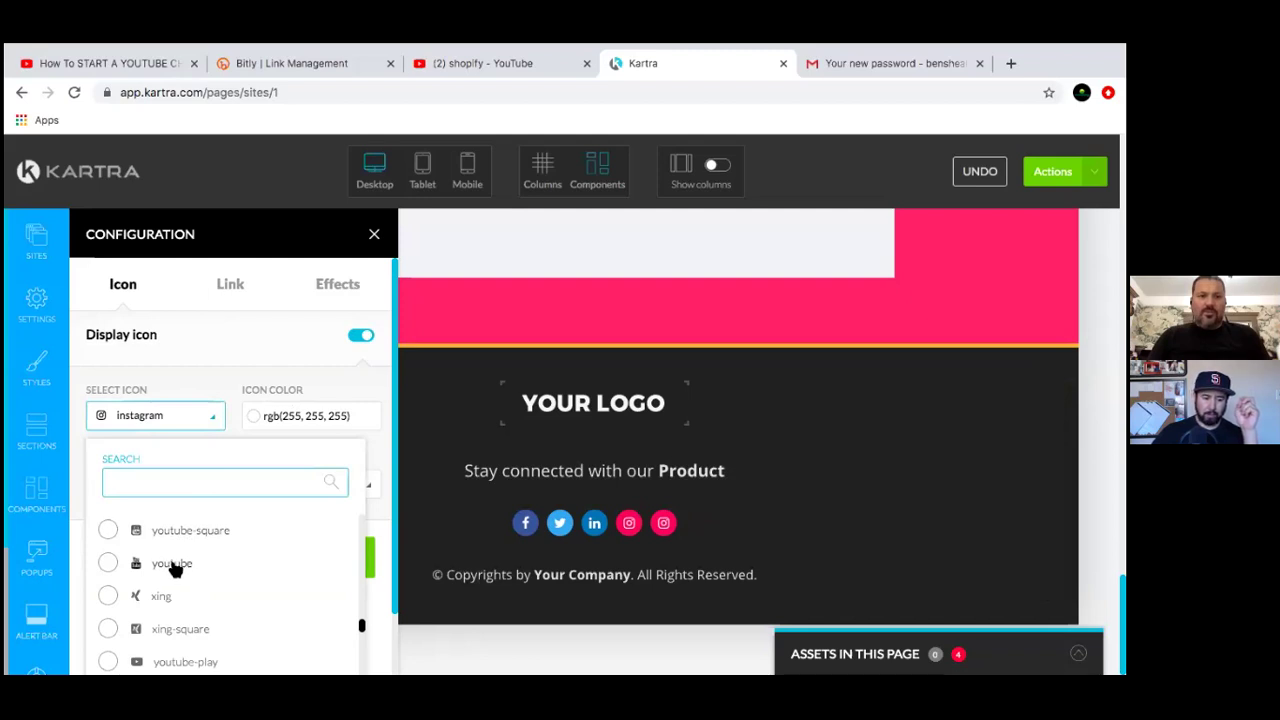
left_click(176, 566)
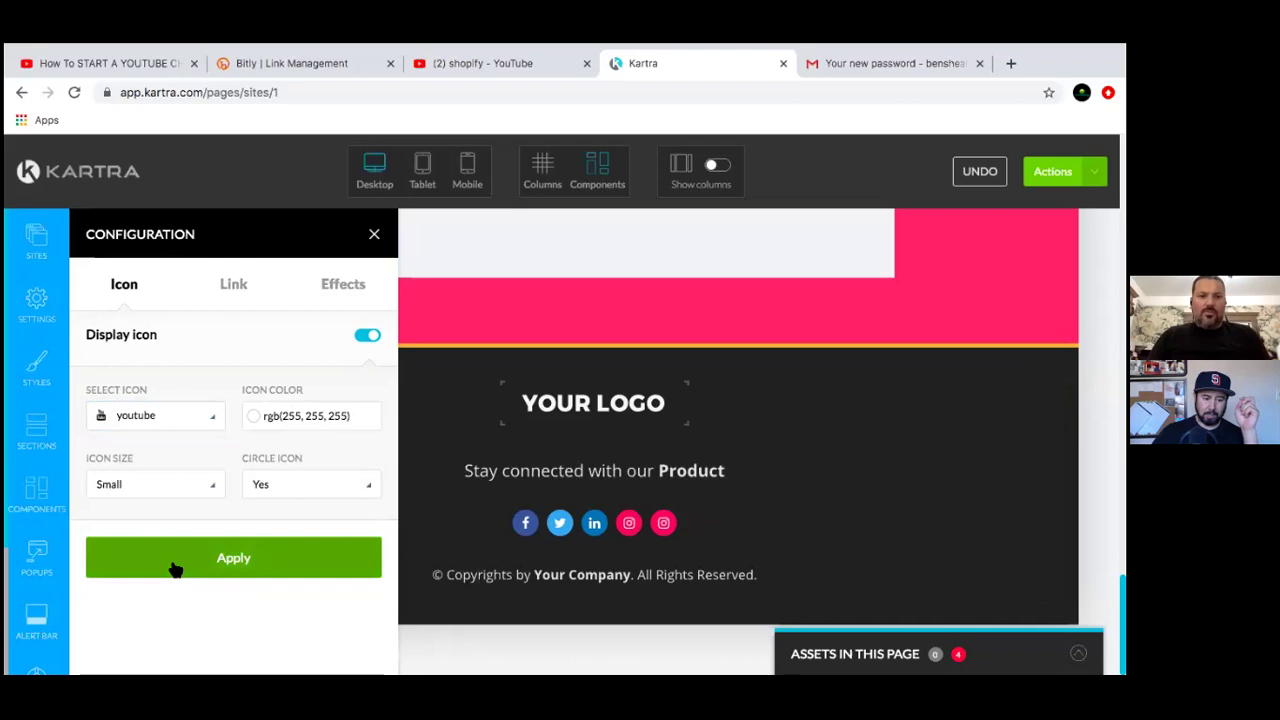
- Change the copied icon to youtube-play and apply it to the footer
left_click(219, 419)
scroll(200, 516, "down", 3)
scroll(200, 516, "up", 2)
scroll(200, 520, "up", 1)
left_click(179, 490)
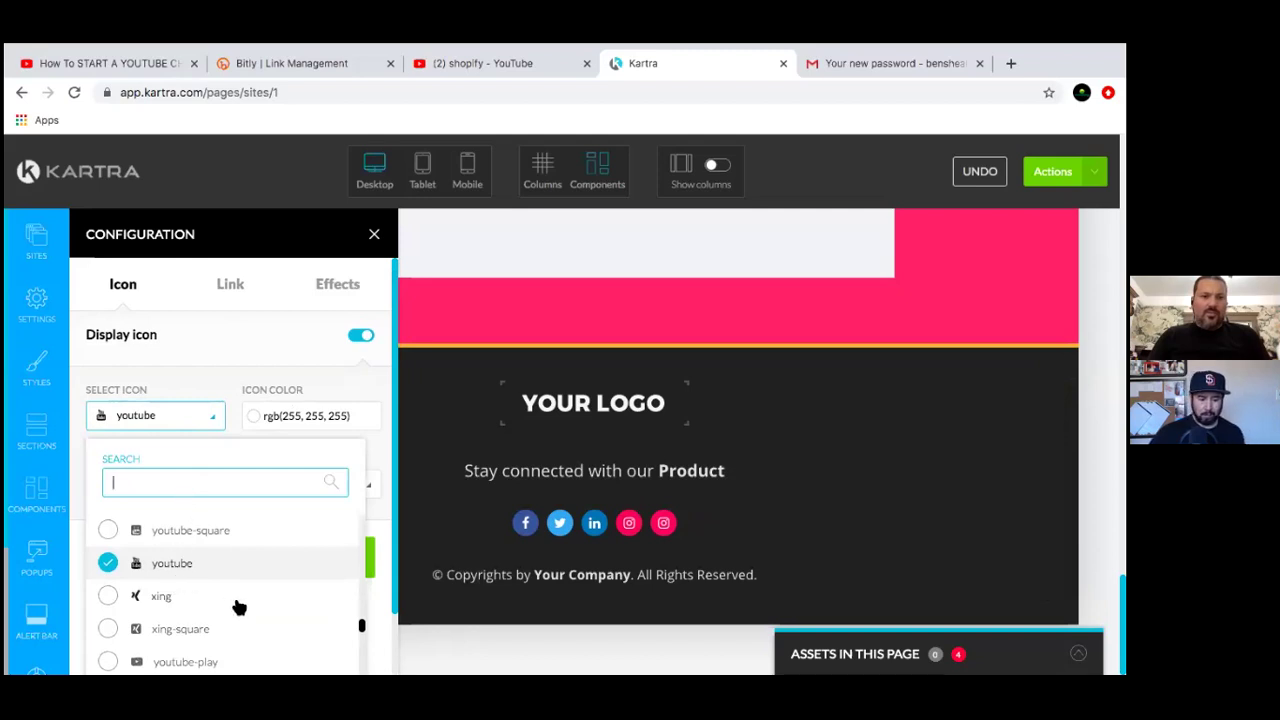
scroll(239, 607, "down", 4)
scroll(239, 607, "up", 4)
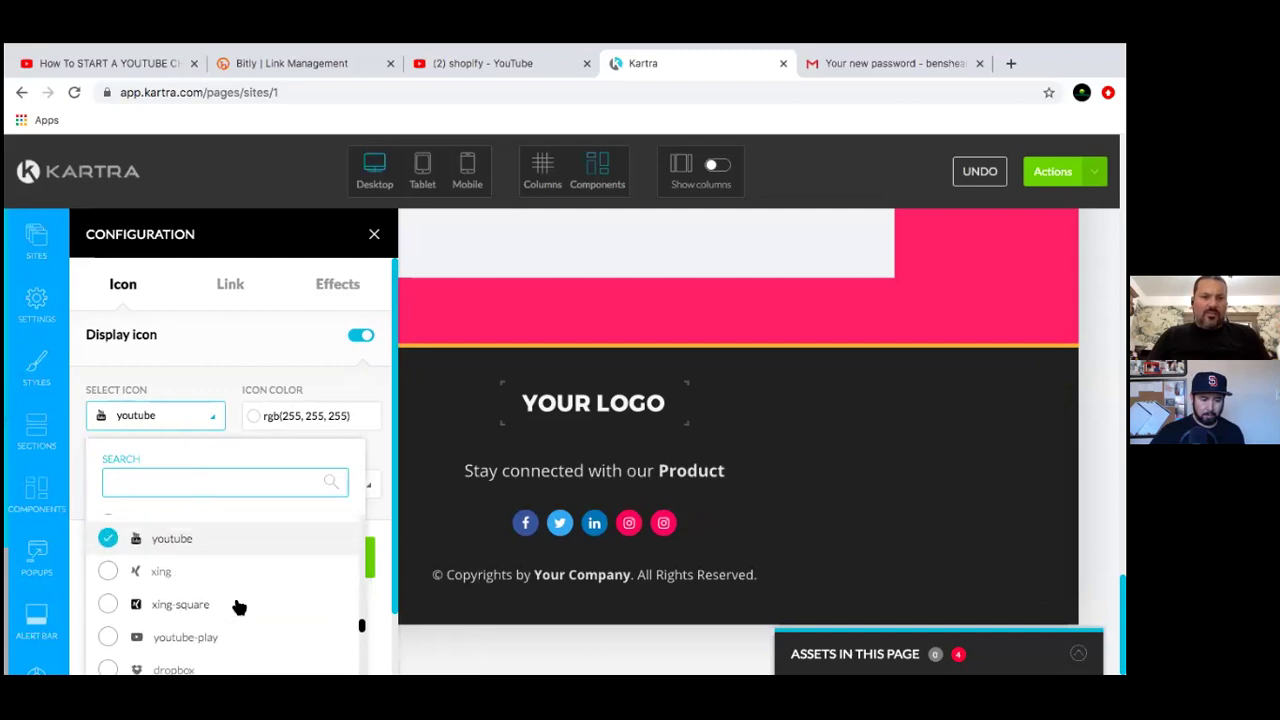
scroll(239, 607, "up", 2)
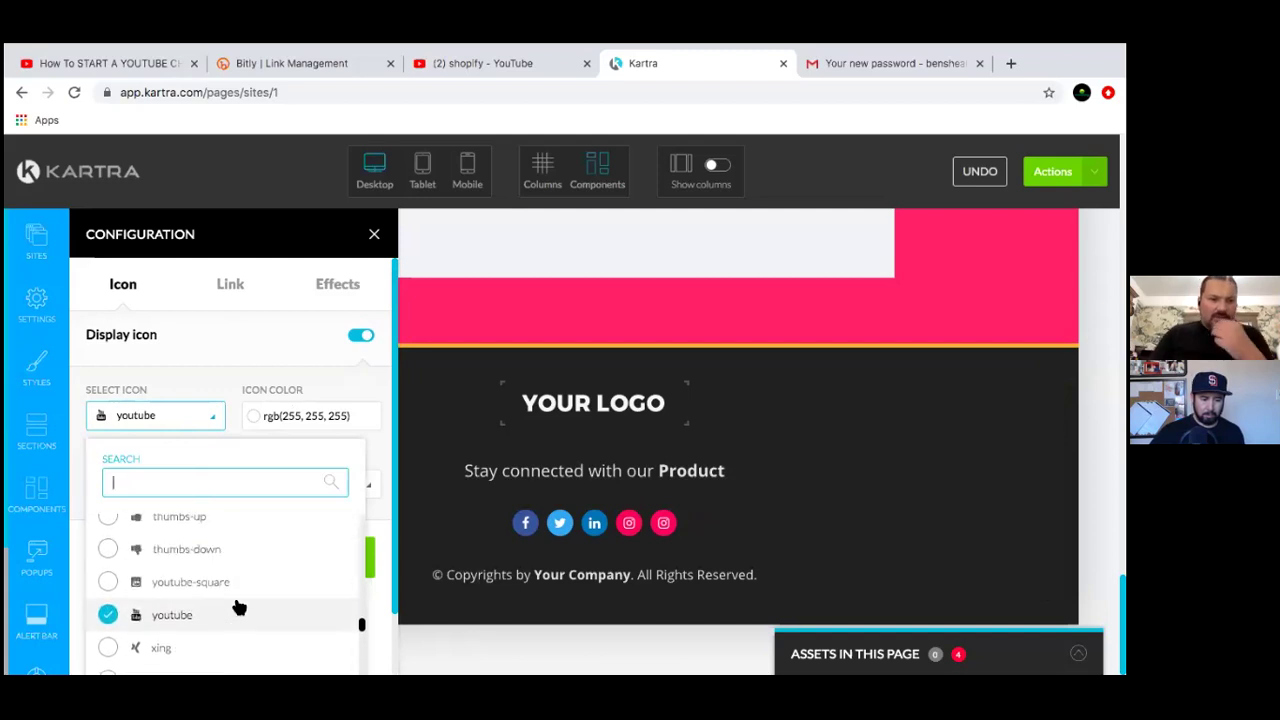
scroll(237, 606, "down", 3)
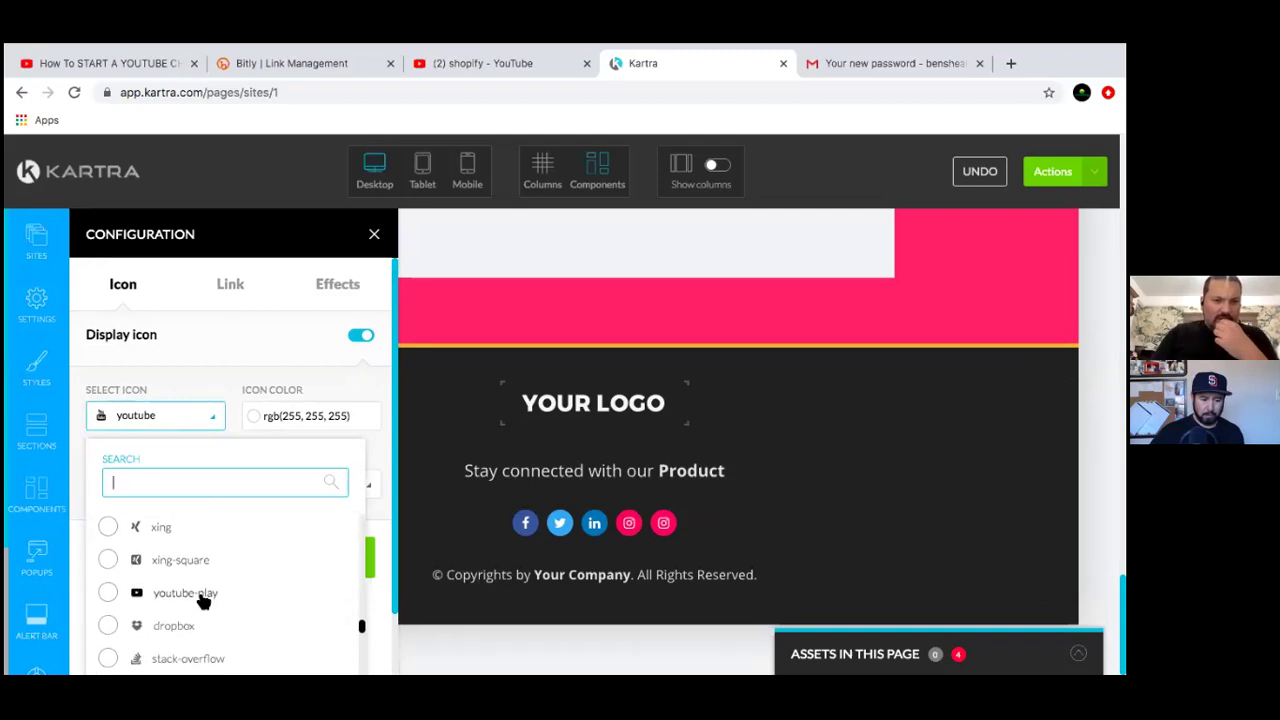
left_click(201, 596)
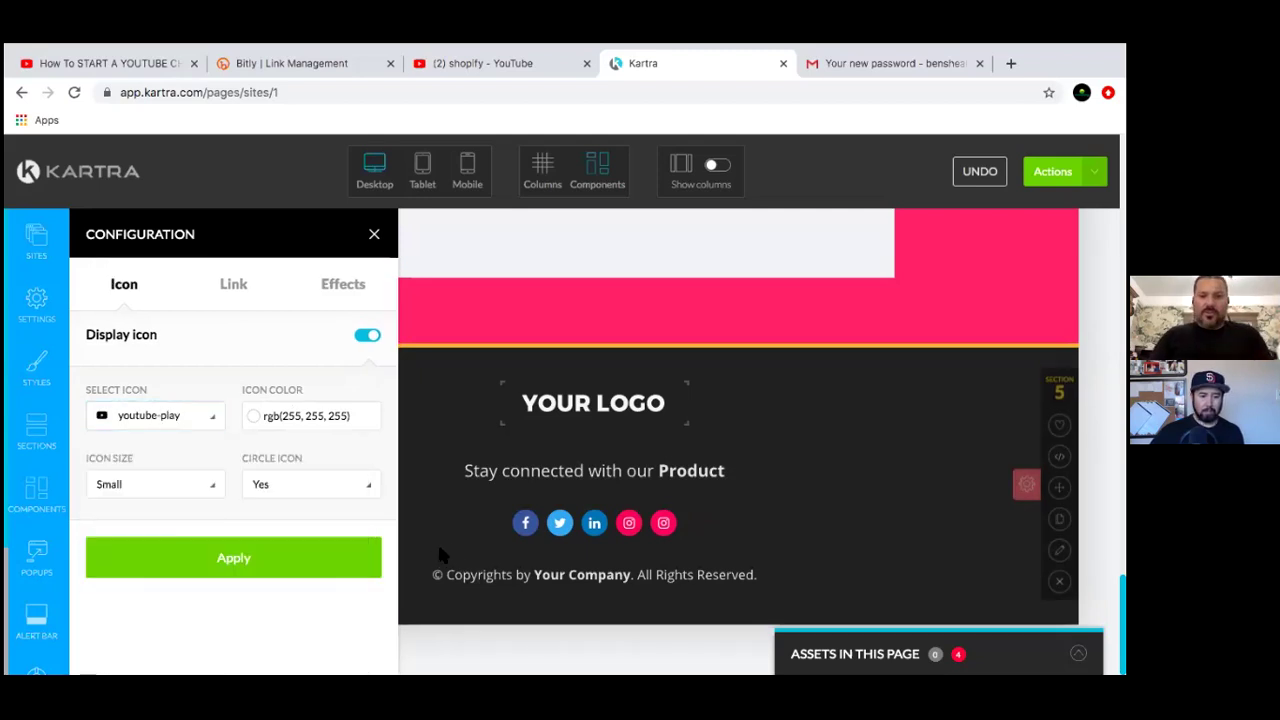
left_click(330, 570)
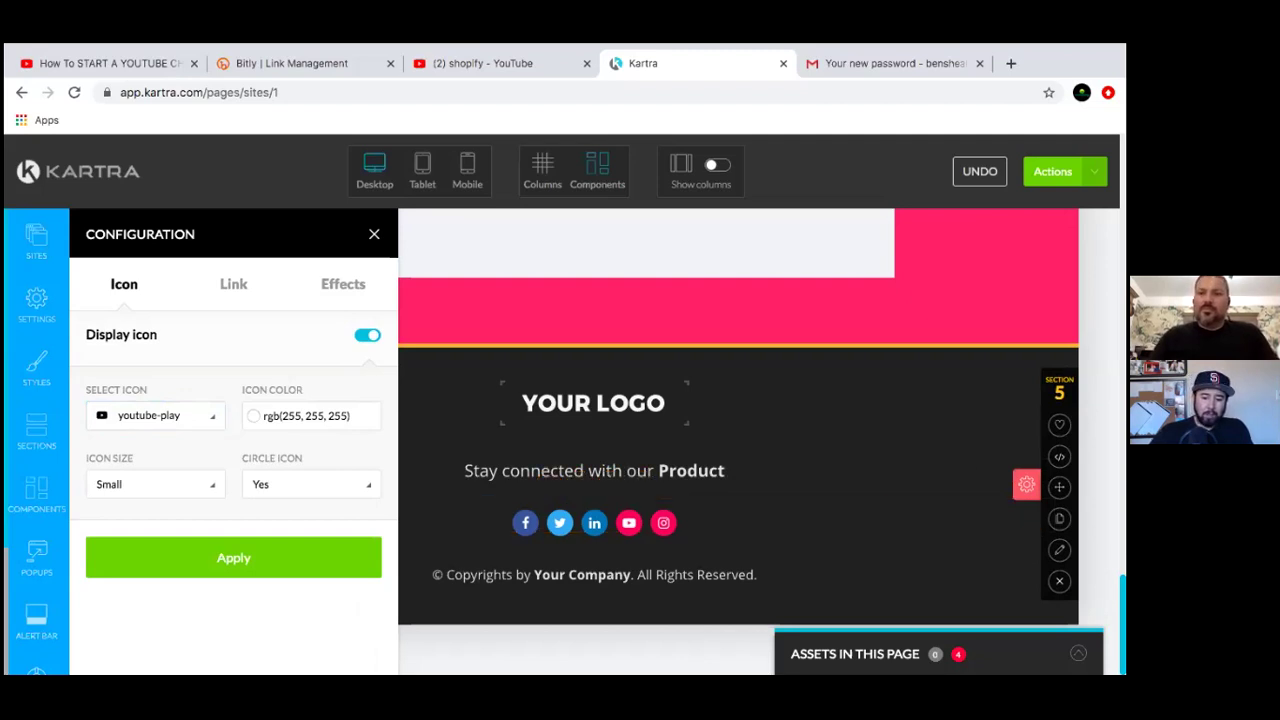
- Save the footer block to favourites, then dismiss the confirmation and close icon settings
left_click(1059, 424)
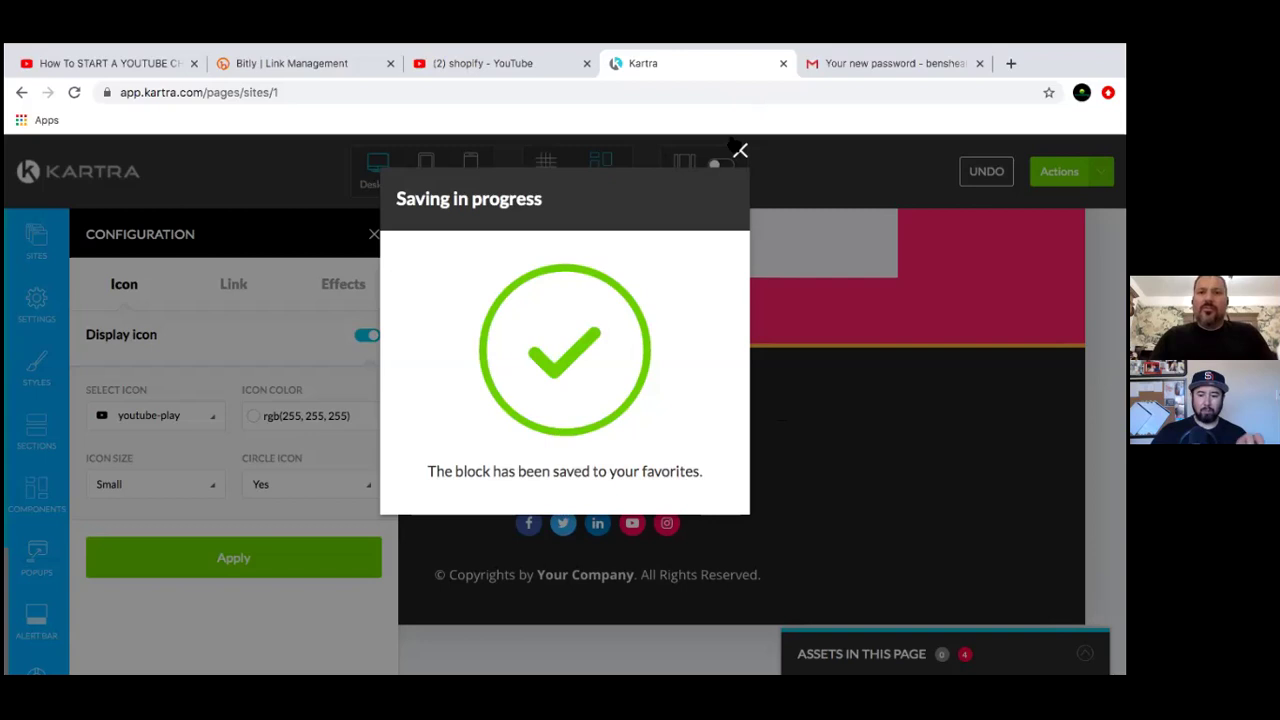
left_click(857, 410)
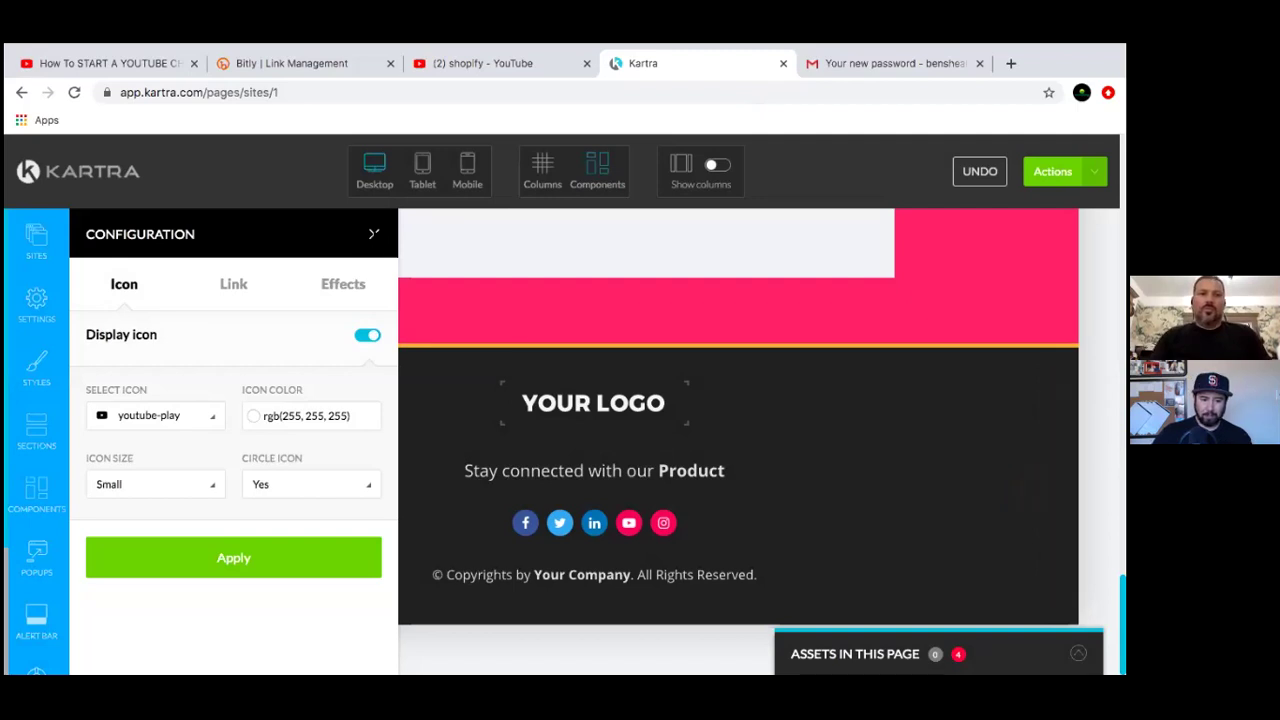
left_click(374, 234)
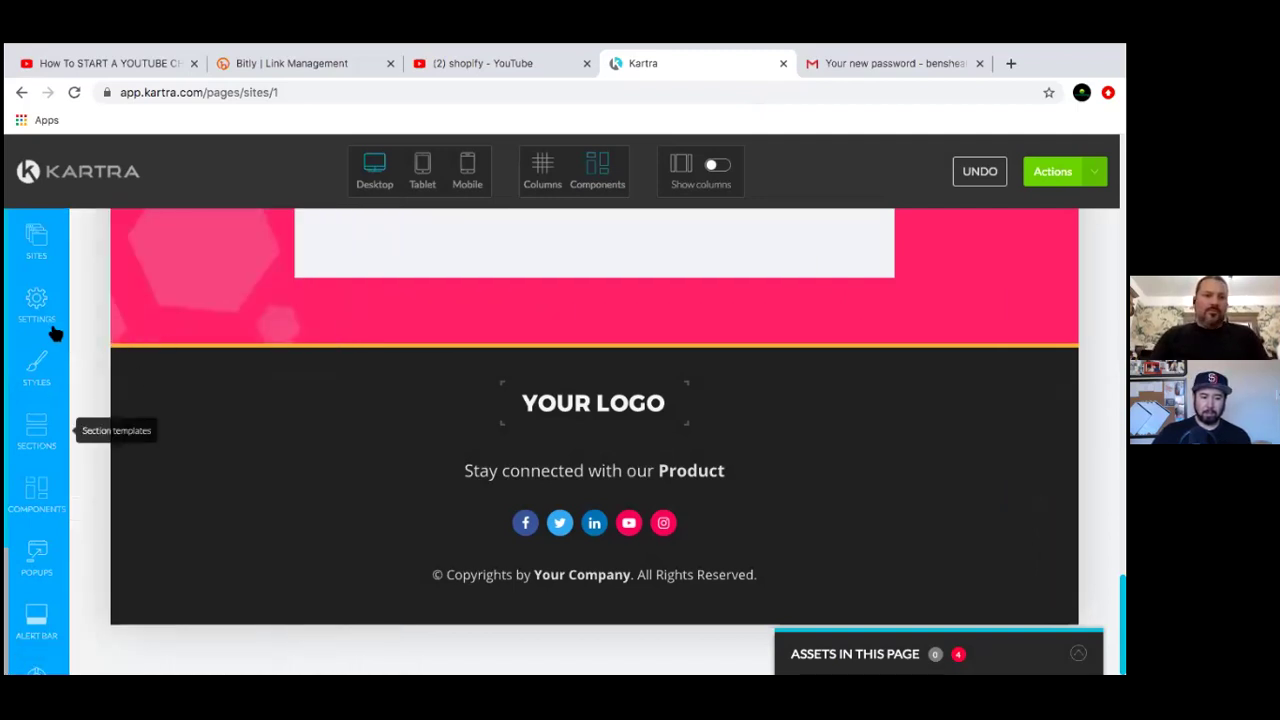
- Delete the duplicate dark footer from Sections > Favorite Blocks
left_click(36, 496)
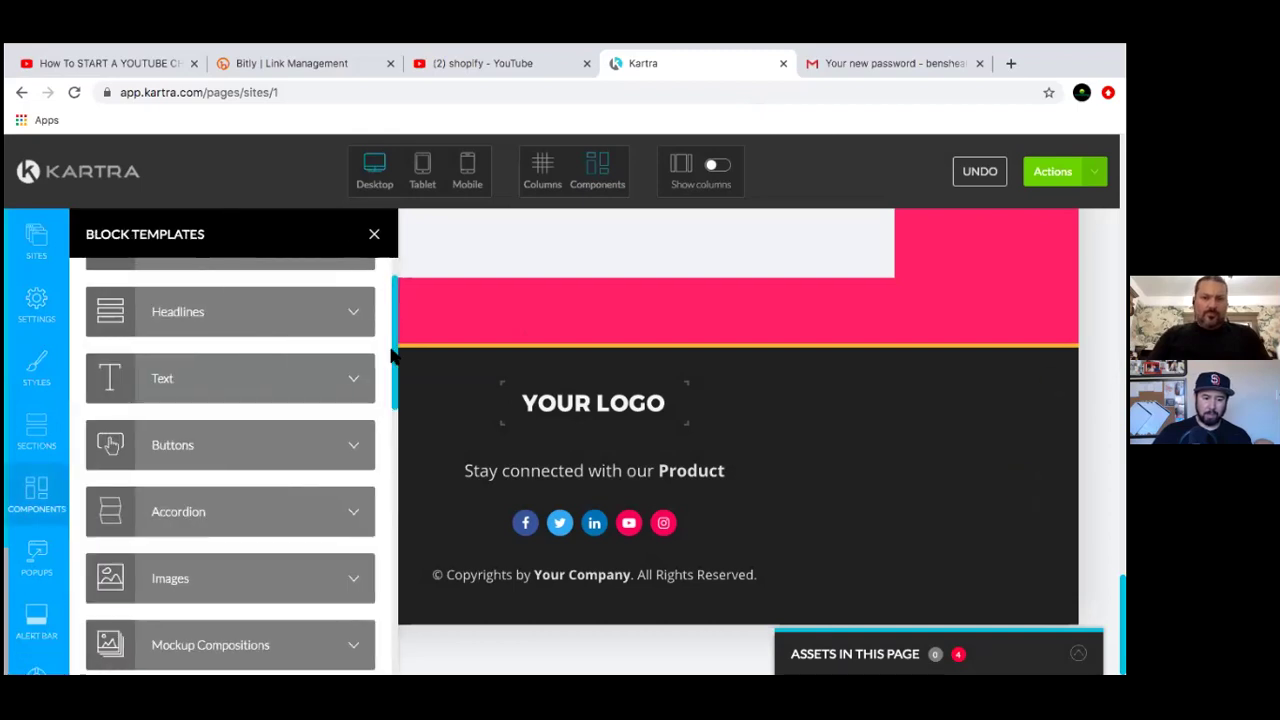
scroll(386, 290, "up", 2)
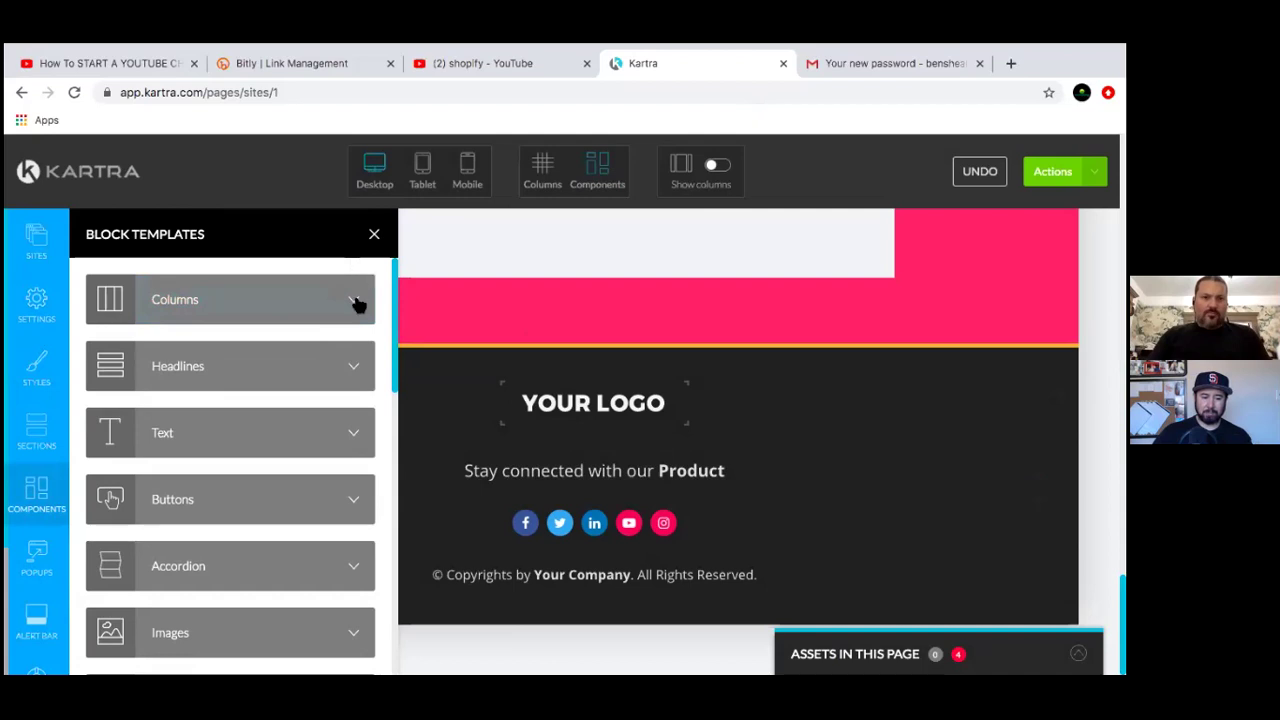
left_click(43, 434)
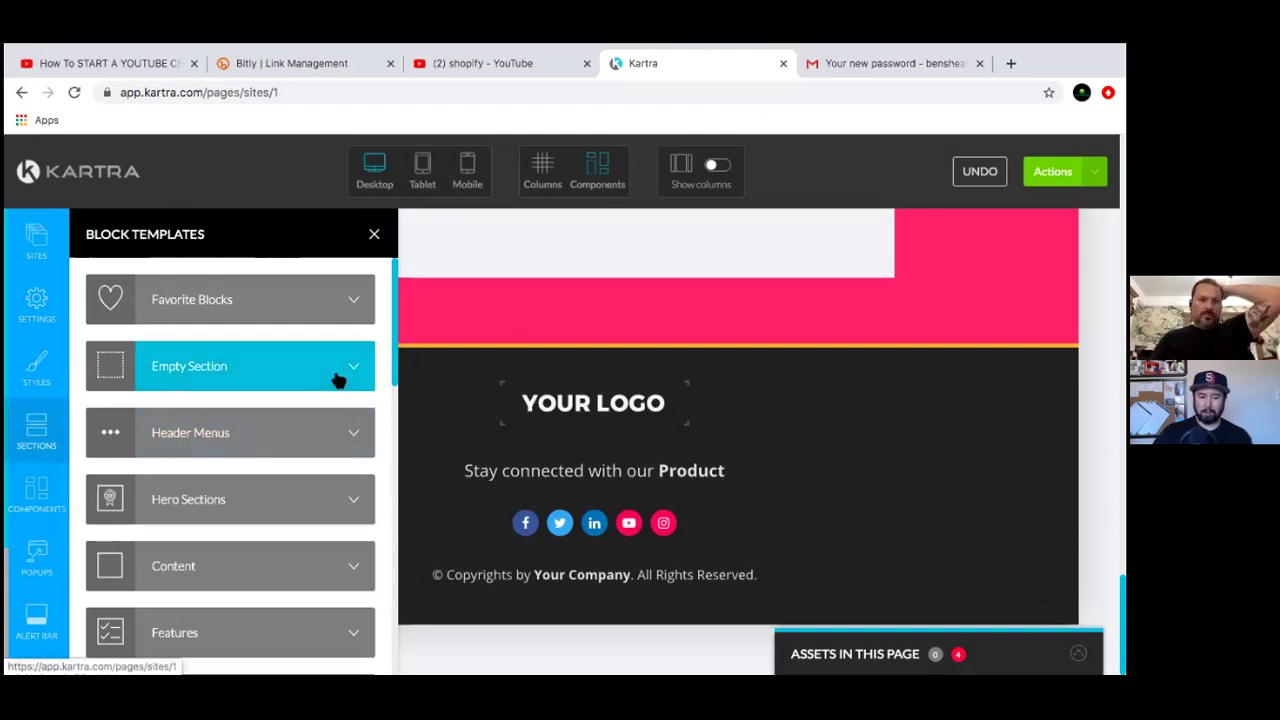
left_click(318, 304)
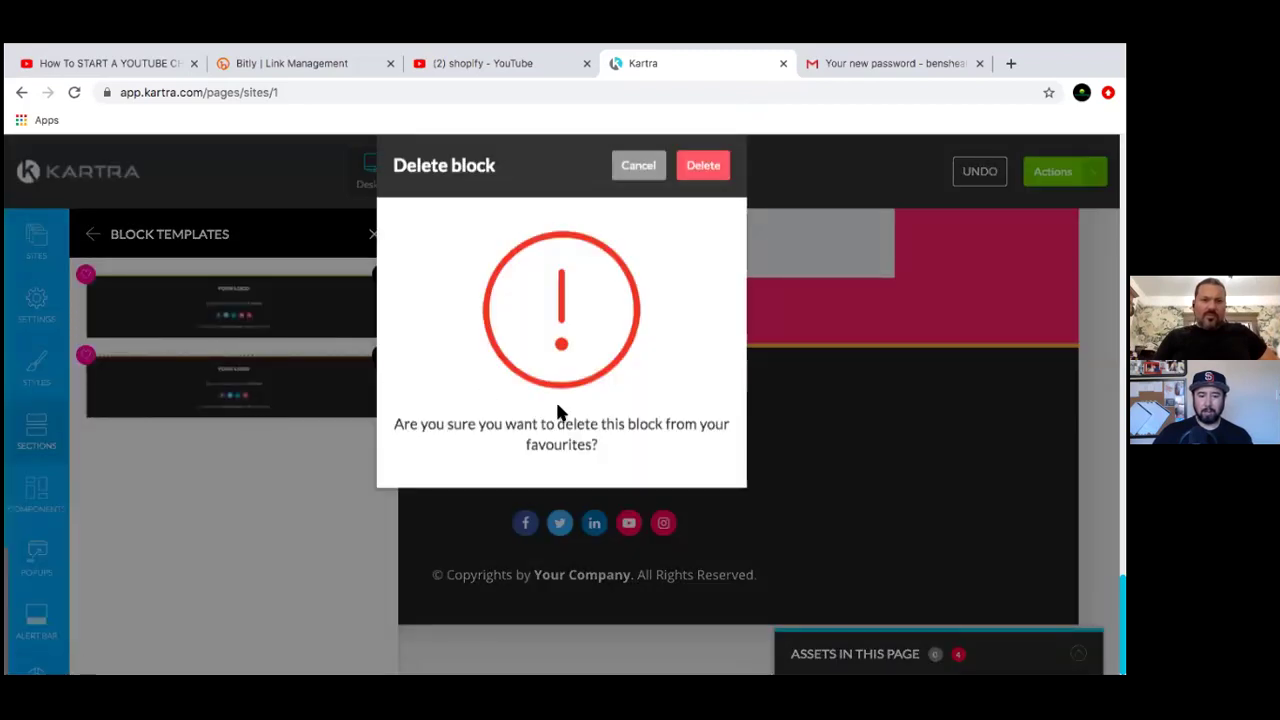
left_click(700, 203)
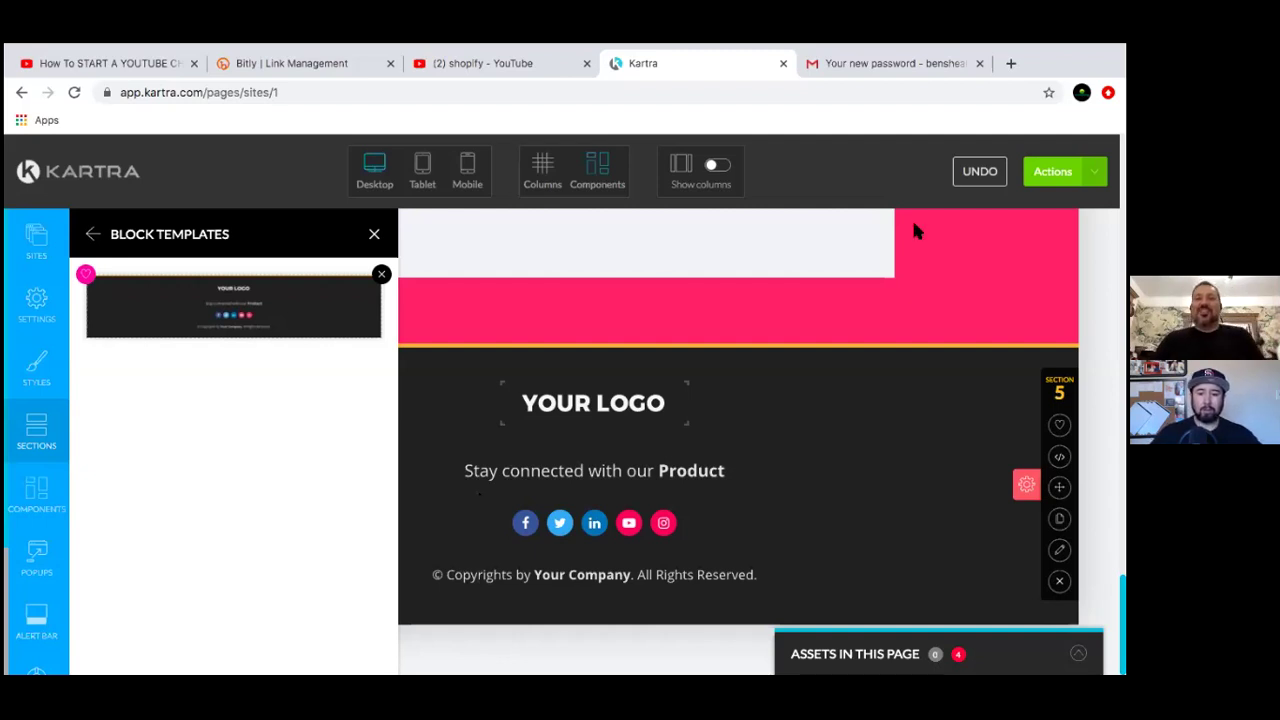
- Save the page's progress from the Actions menu, then bring up the publish options
left_click(1058, 171)
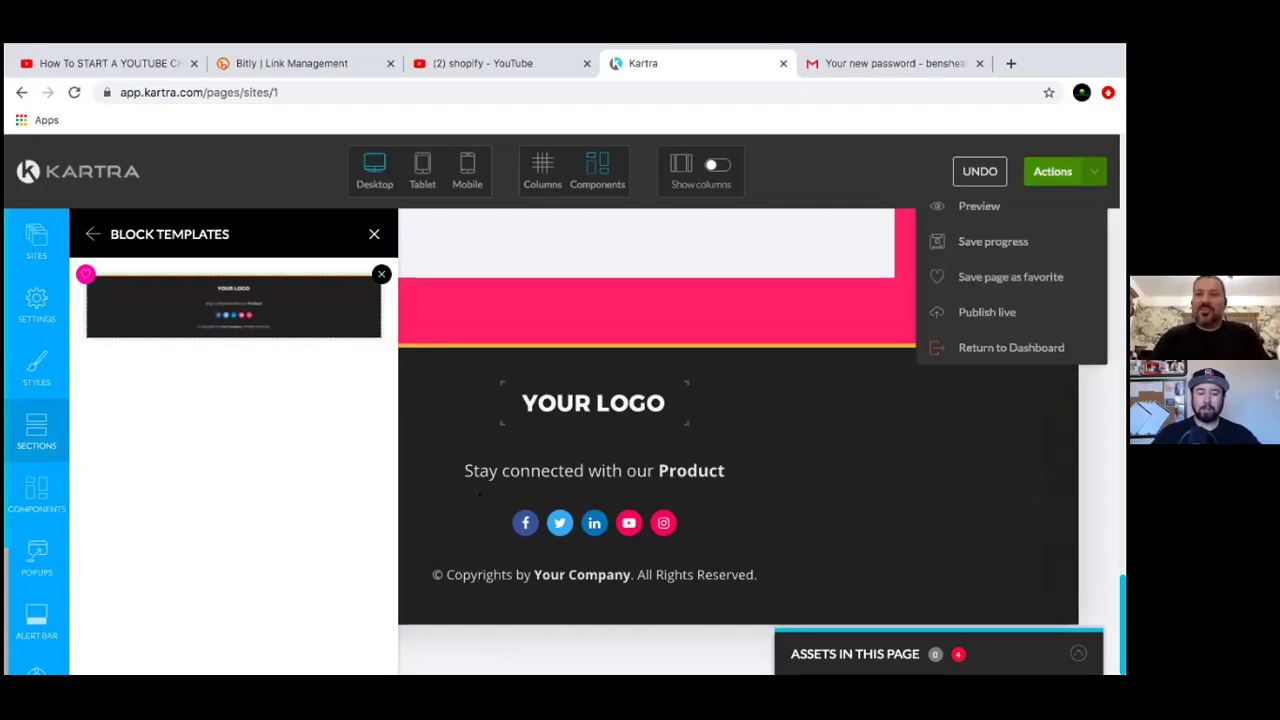
left_click(993, 241)
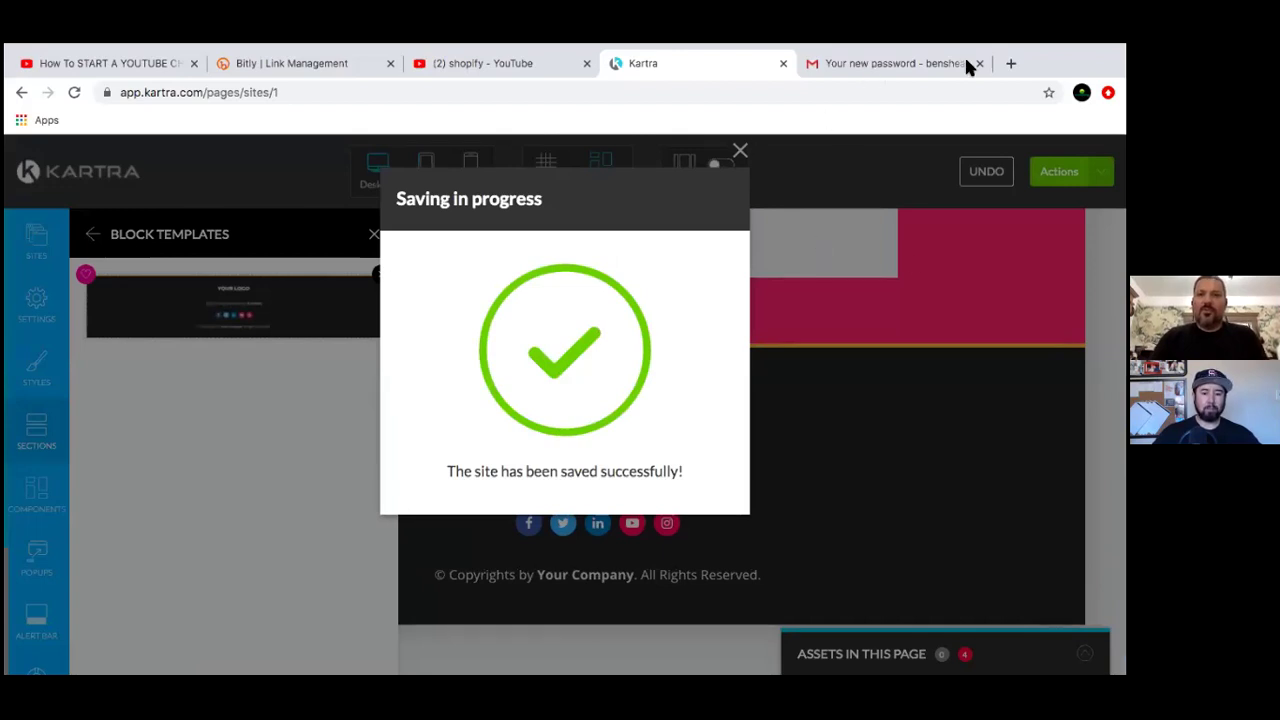
left_click(740, 150)
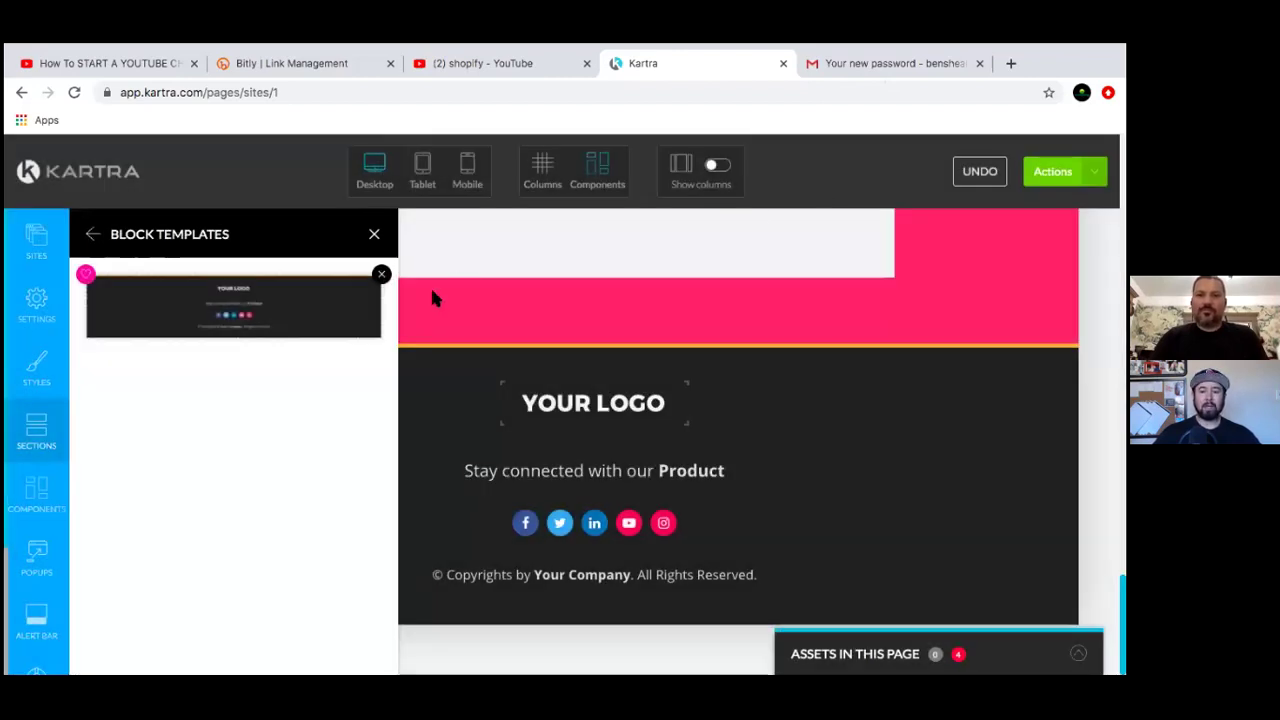
left_click(1060, 172)
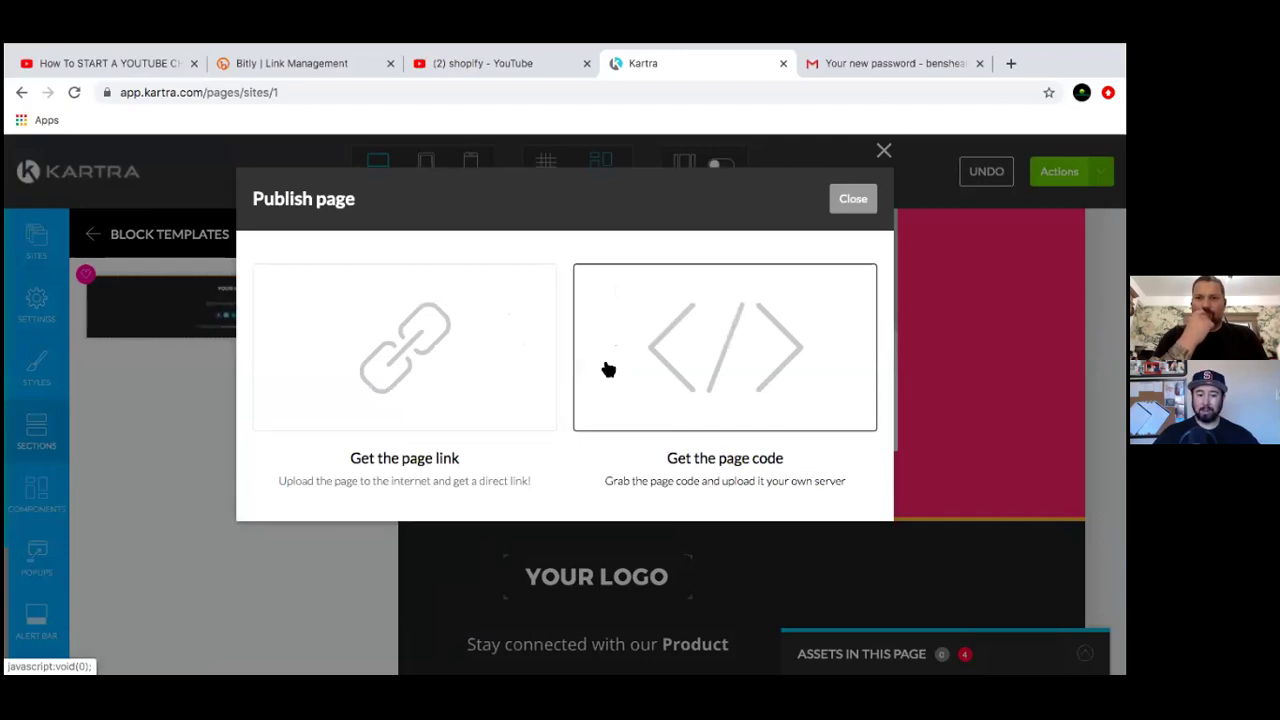
- Choose the page link option, keep the znl1 slug and domain, then close the dialog
left_click(378, 371)
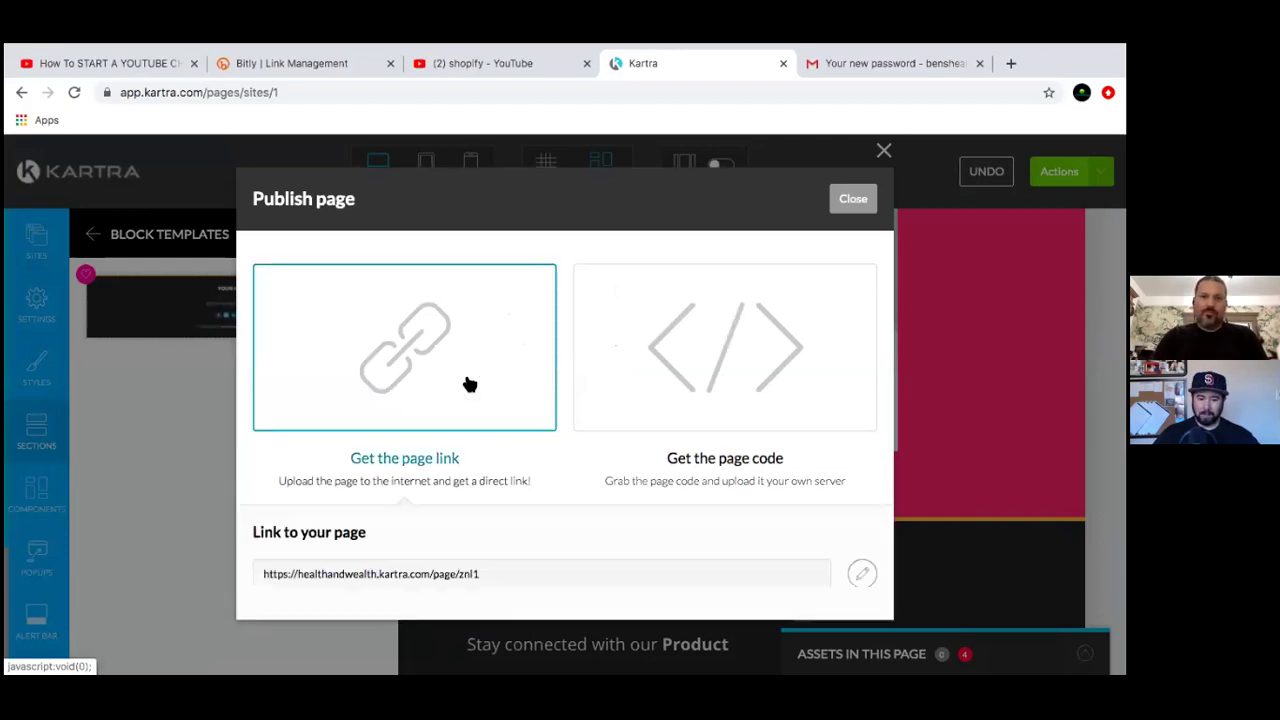
left_click(753, 568)
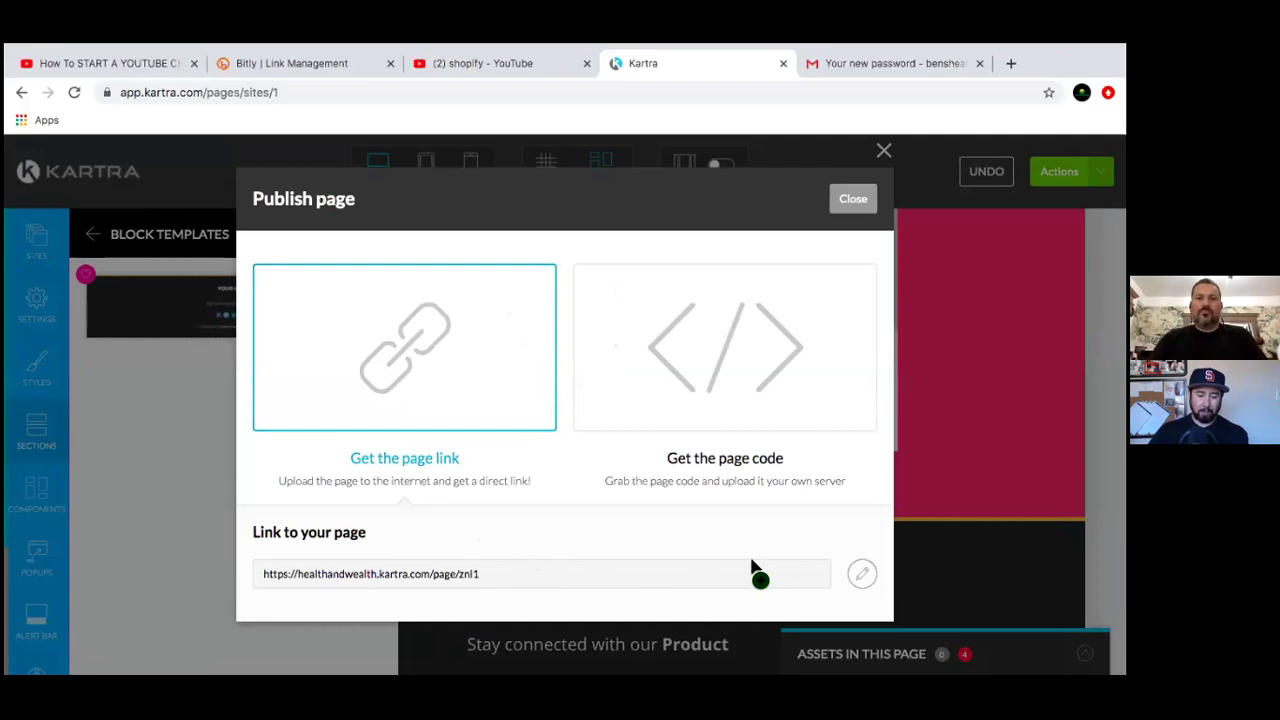
left_click(861, 573)
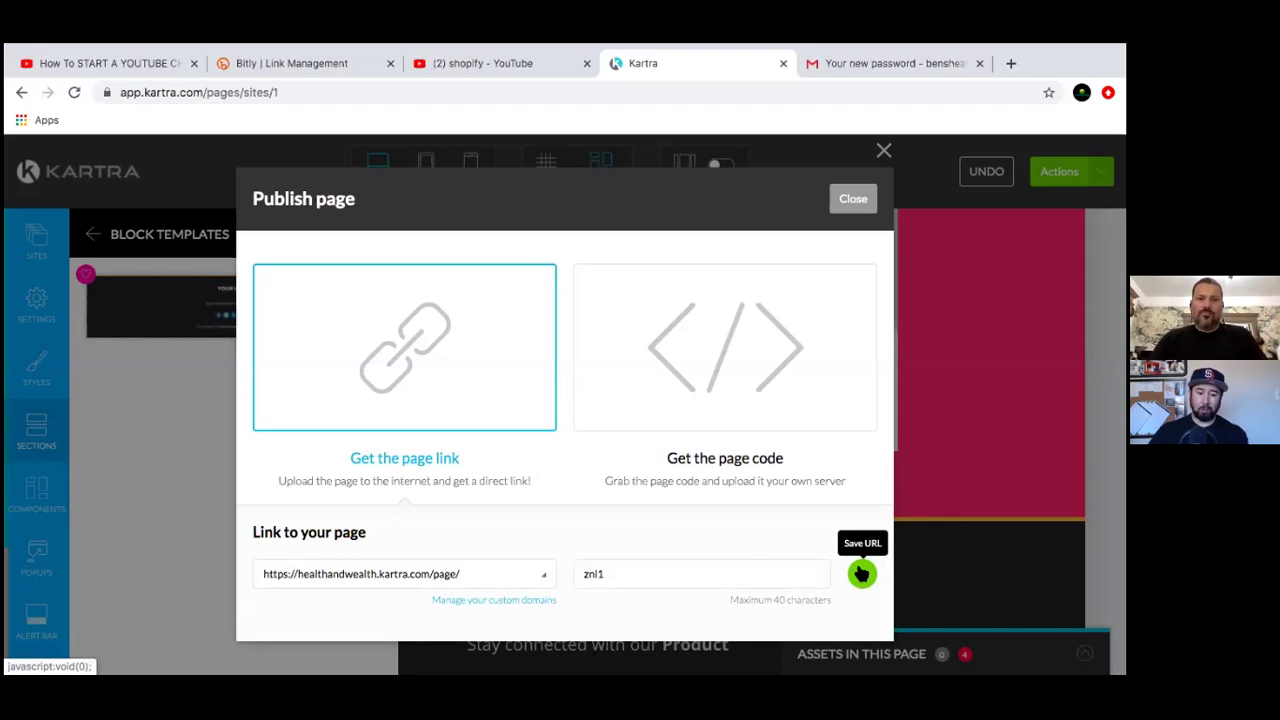
left_click(861, 573)
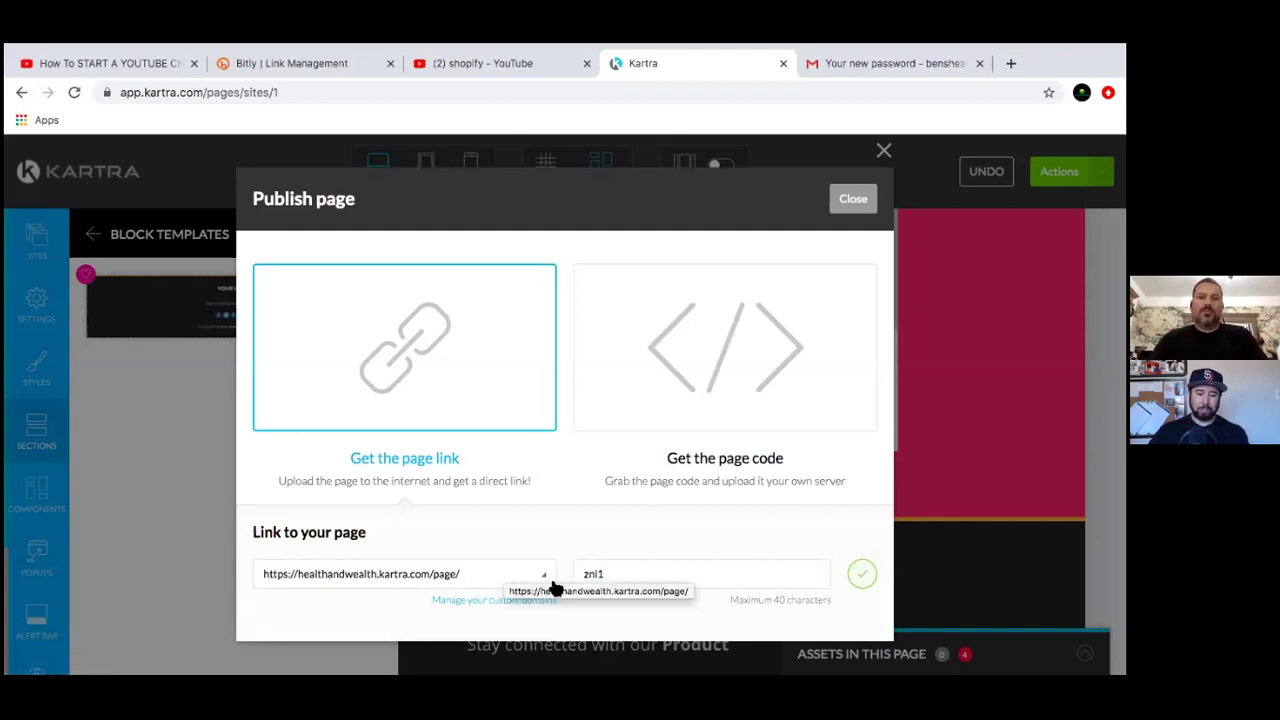
left_click(548, 580)
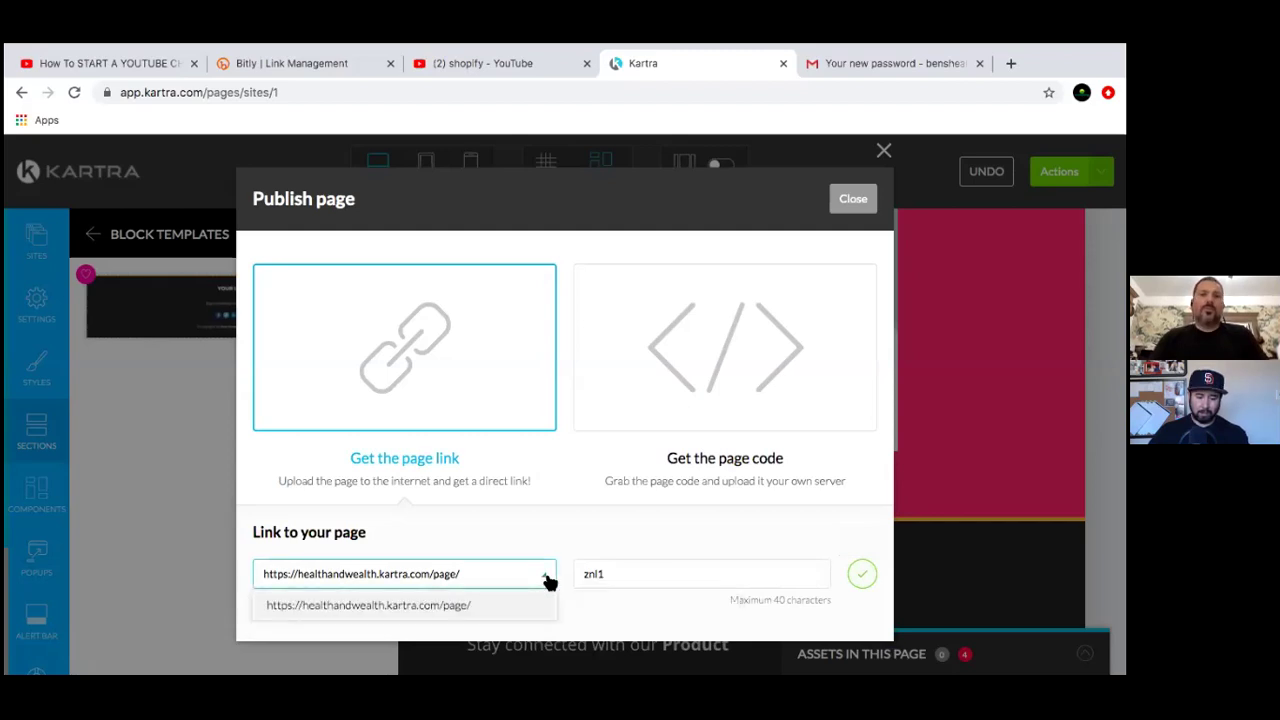
left_click(548, 580)
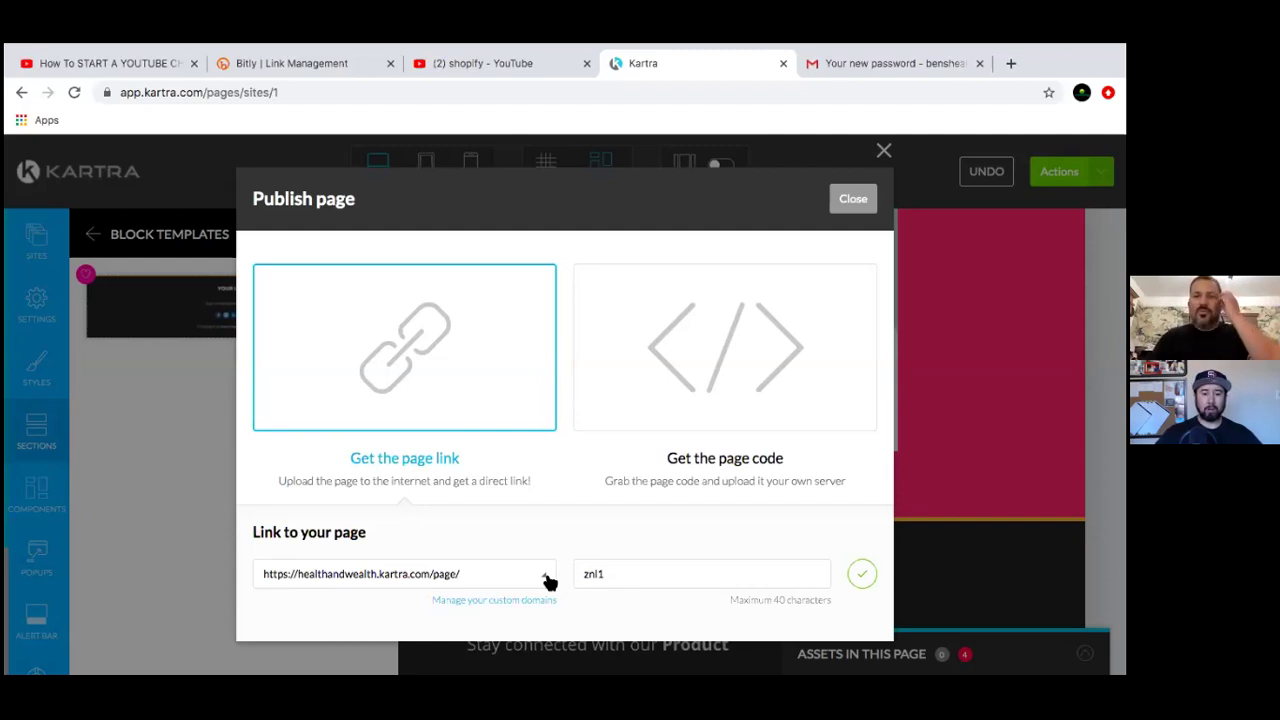
left_click(852, 200)
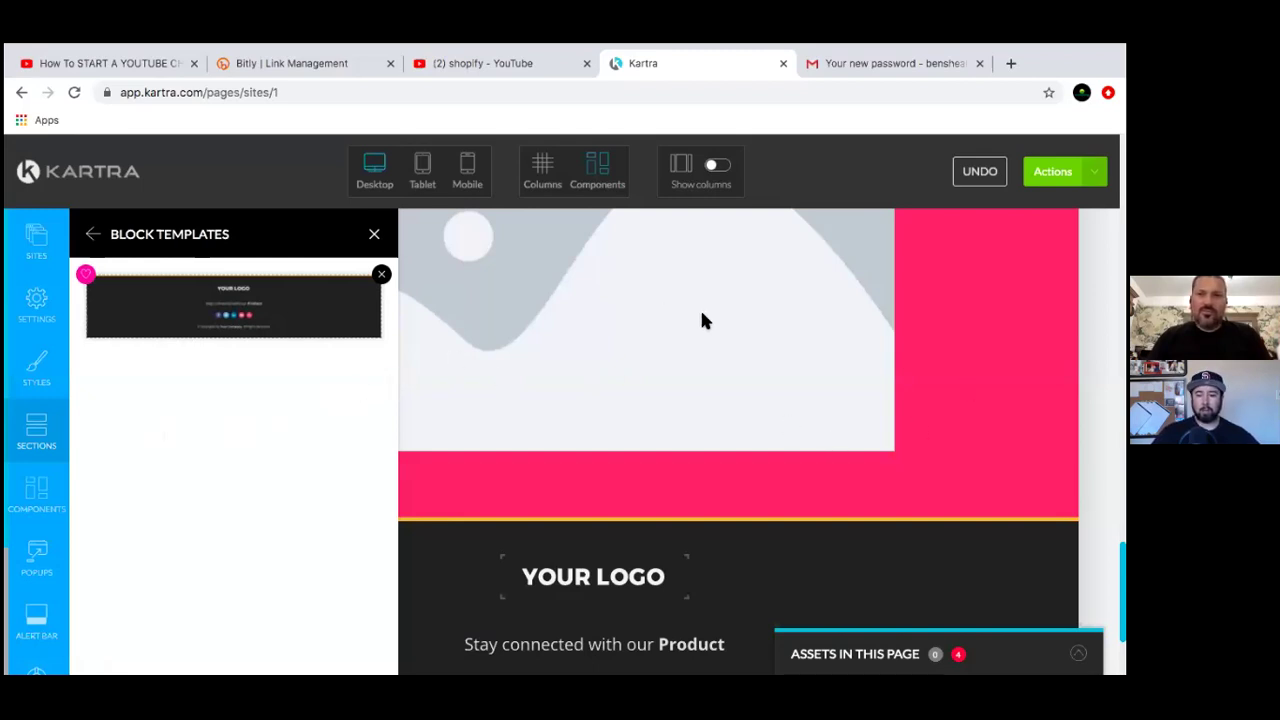
- Change the page URL slug from znl1 to starthere and save it
left_click(1055, 171)
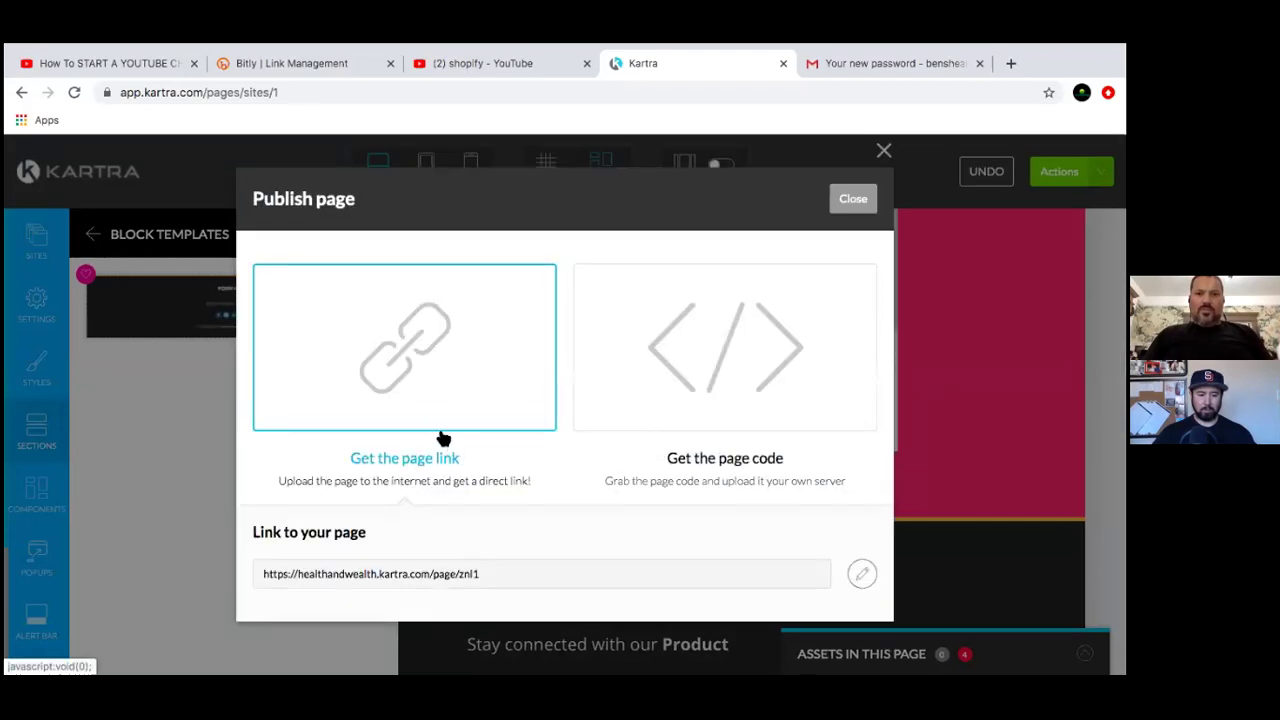
left_click(862, 573)
left_click(644, 576)
key("BackSpace")
key("BackSpace")
key("BackSpace")
key("BackSpace")
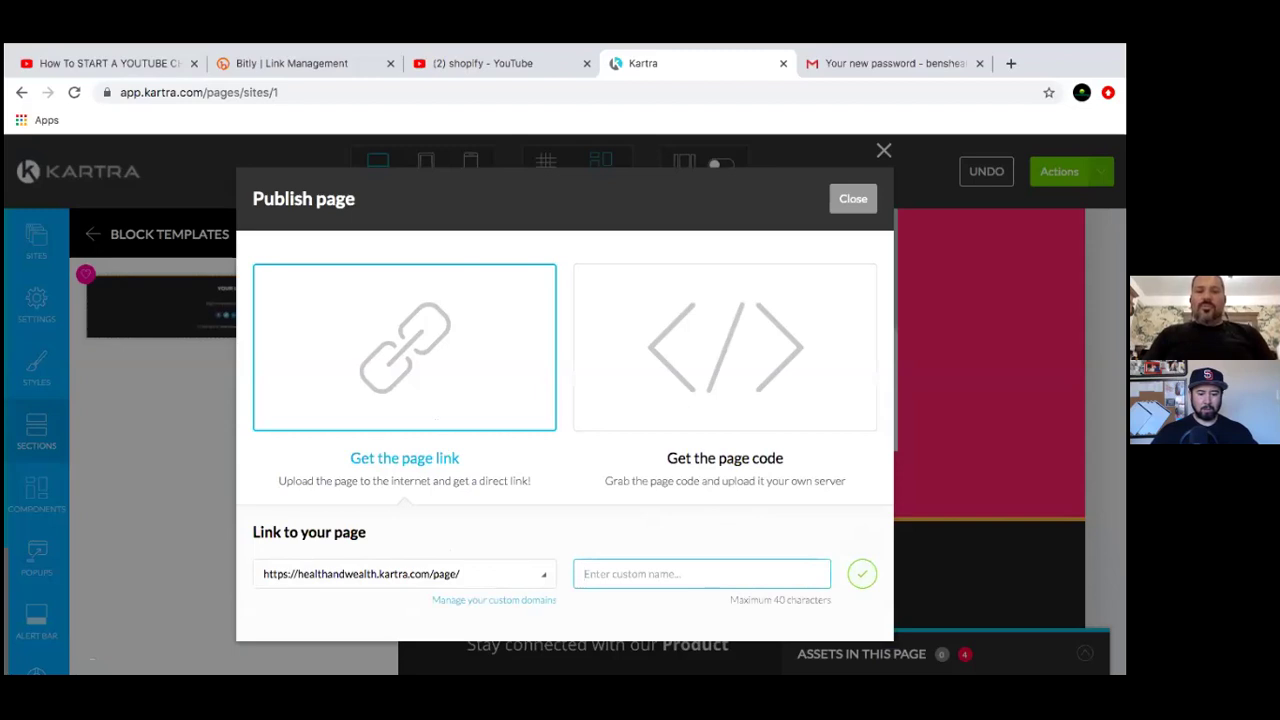
type("starthere")
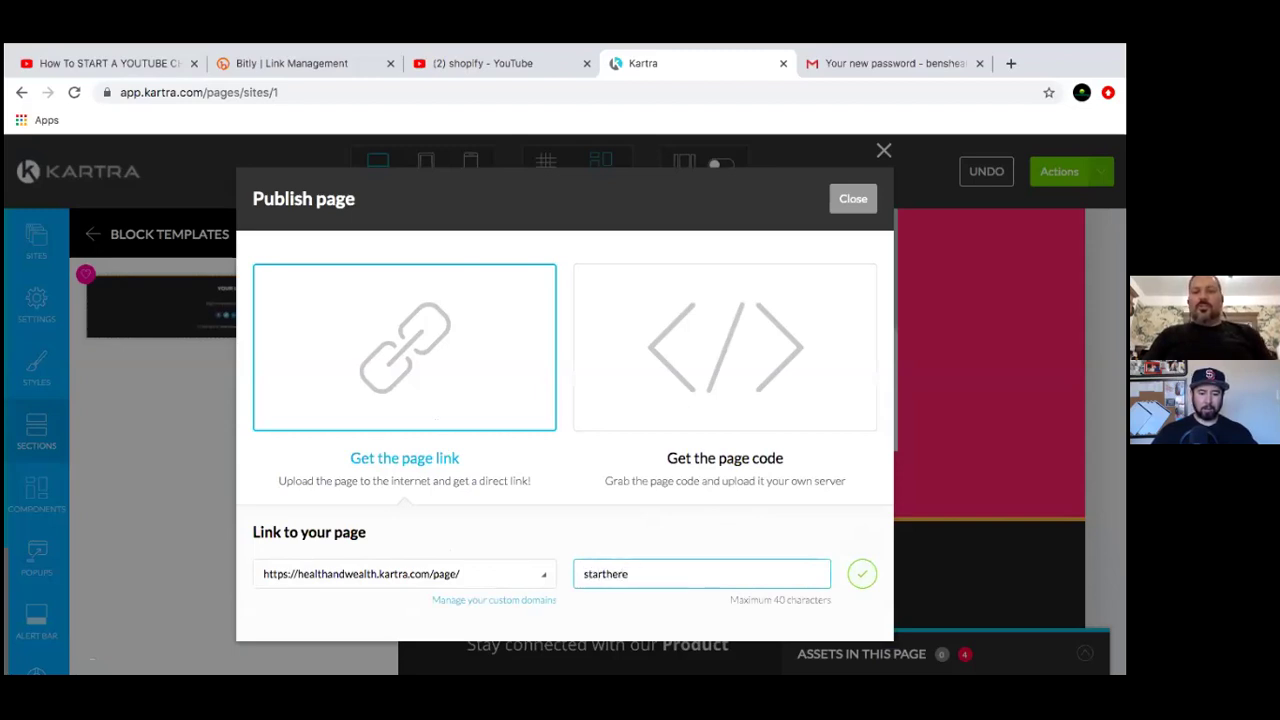
left_click(861, 576)
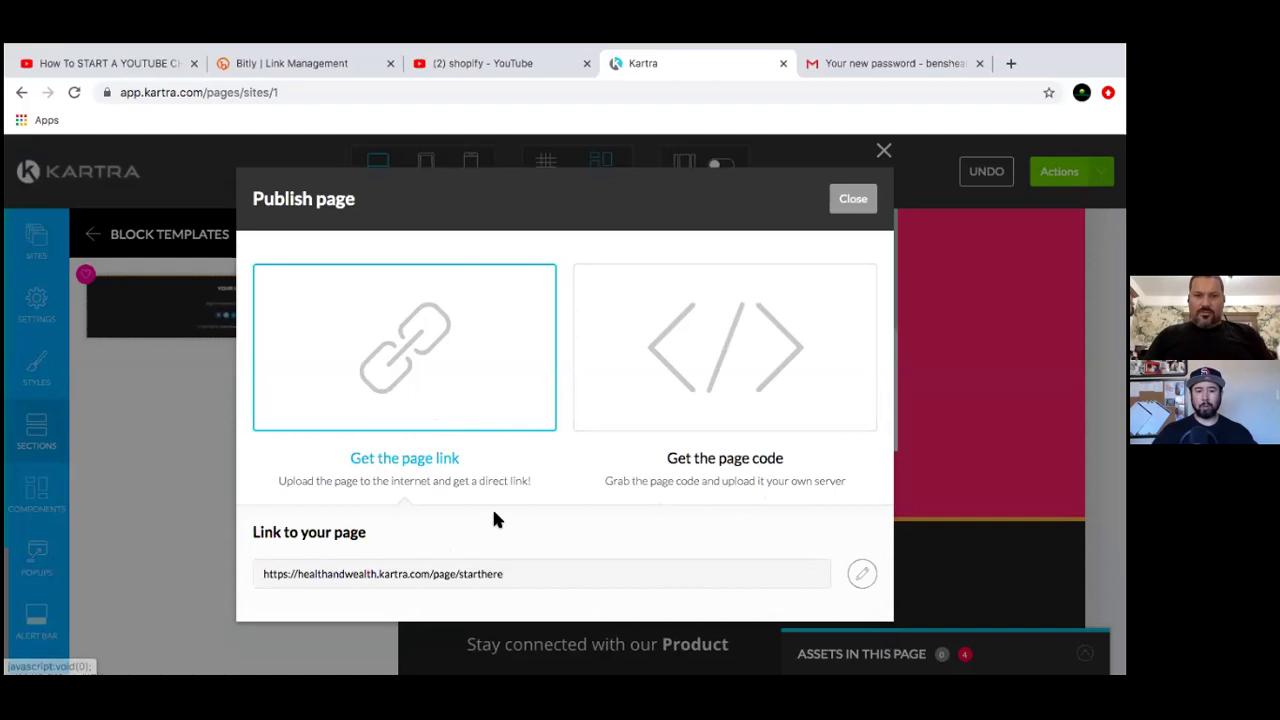
left_click_drag(515, 578, 286, 570)
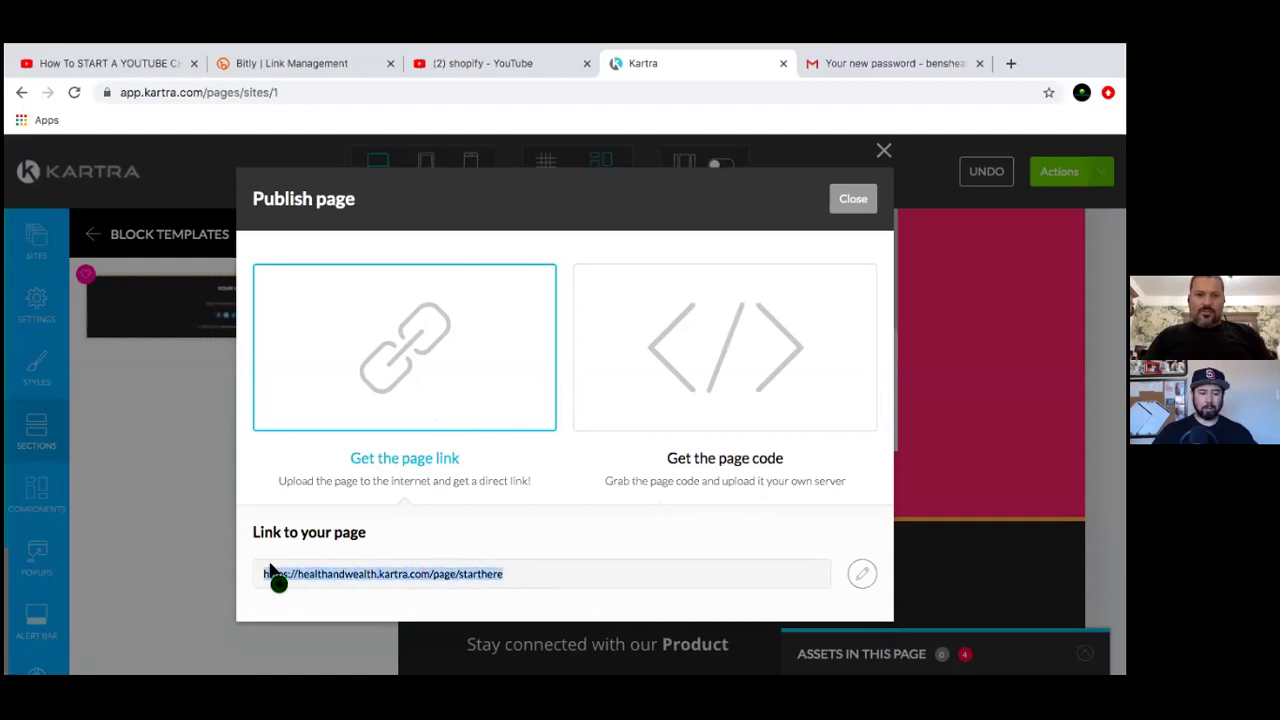
right_click(362, 578)
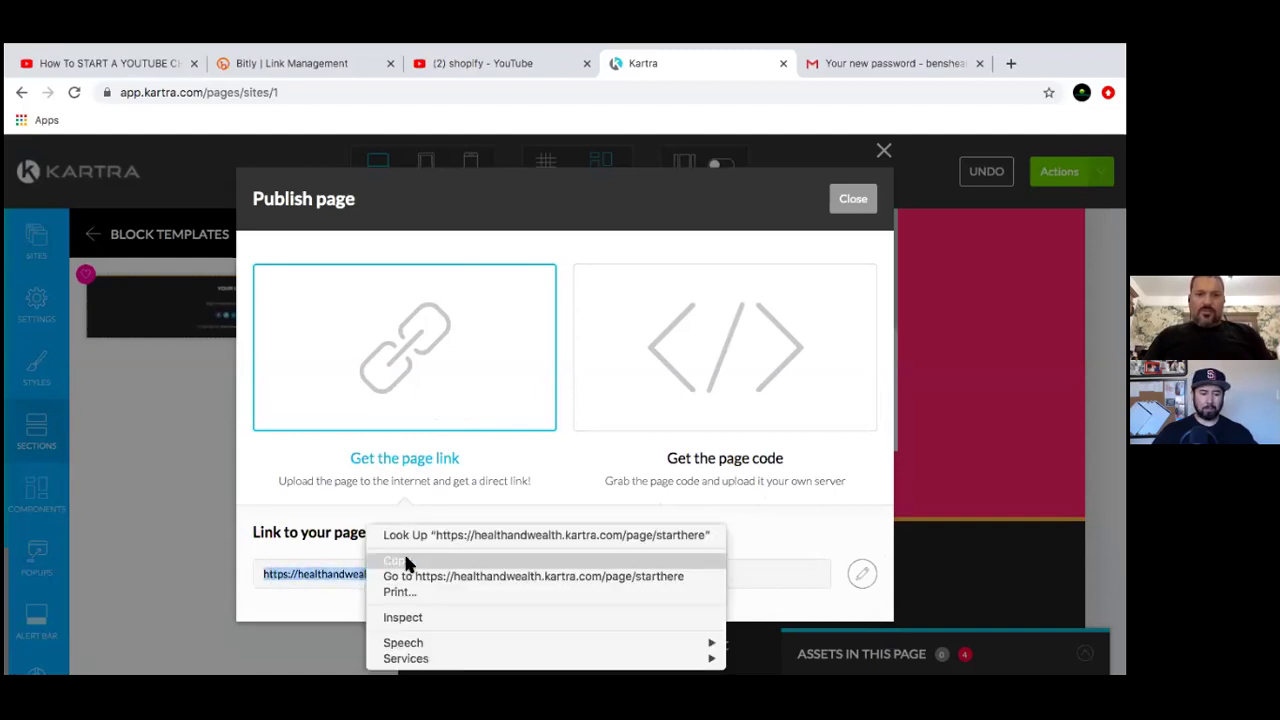
left_click(405, 560)
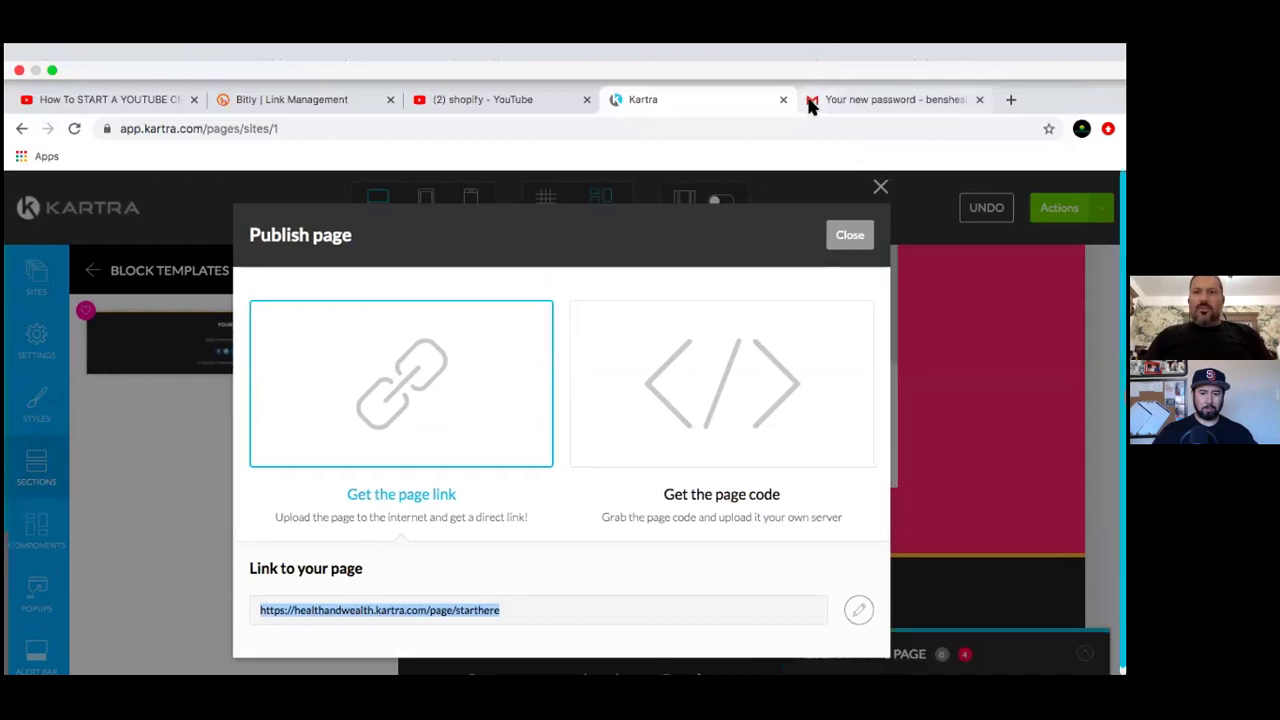
- Load the copied starthere URL in a new browser tab
left_click(812, 99)
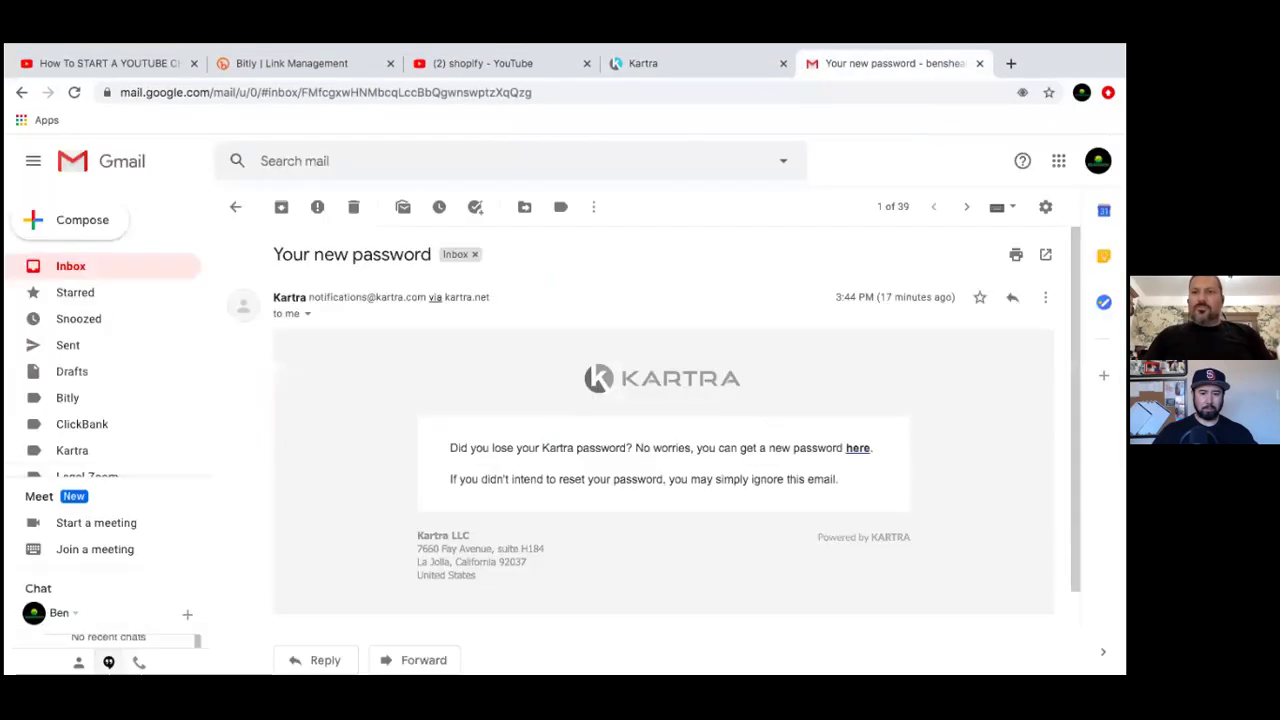
left_click(1010, 63)
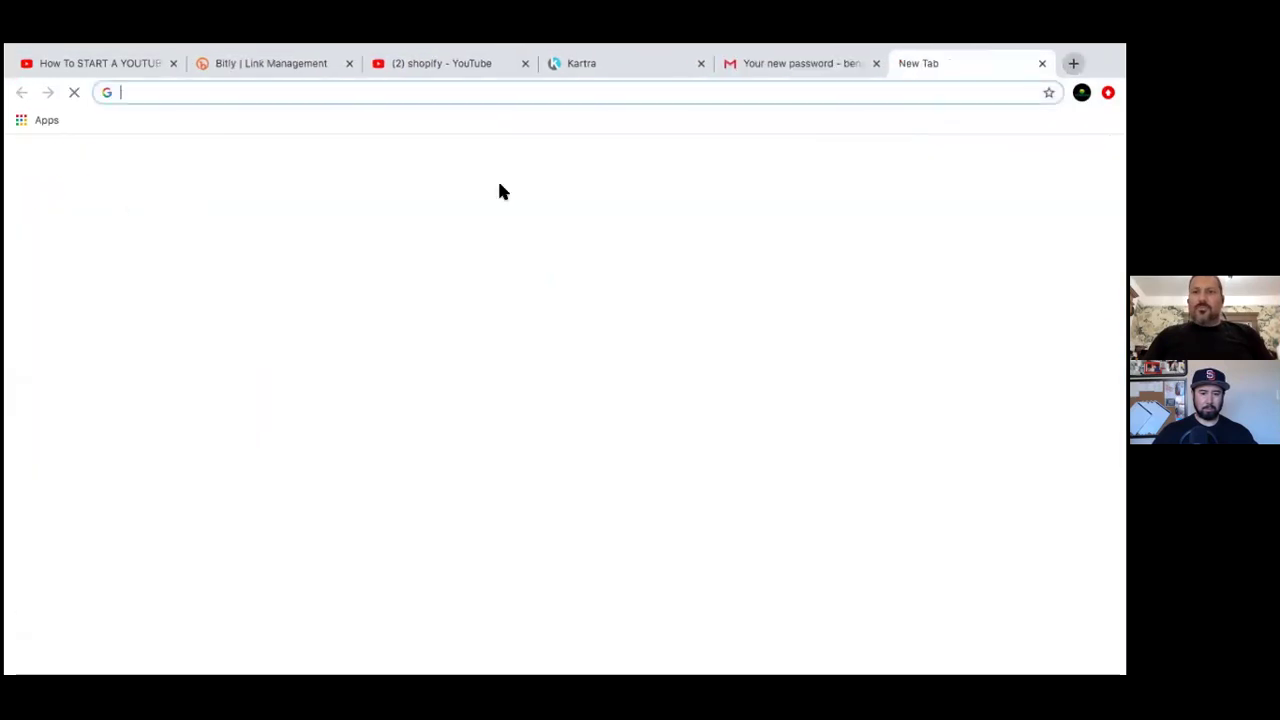
right_click(199, 92)
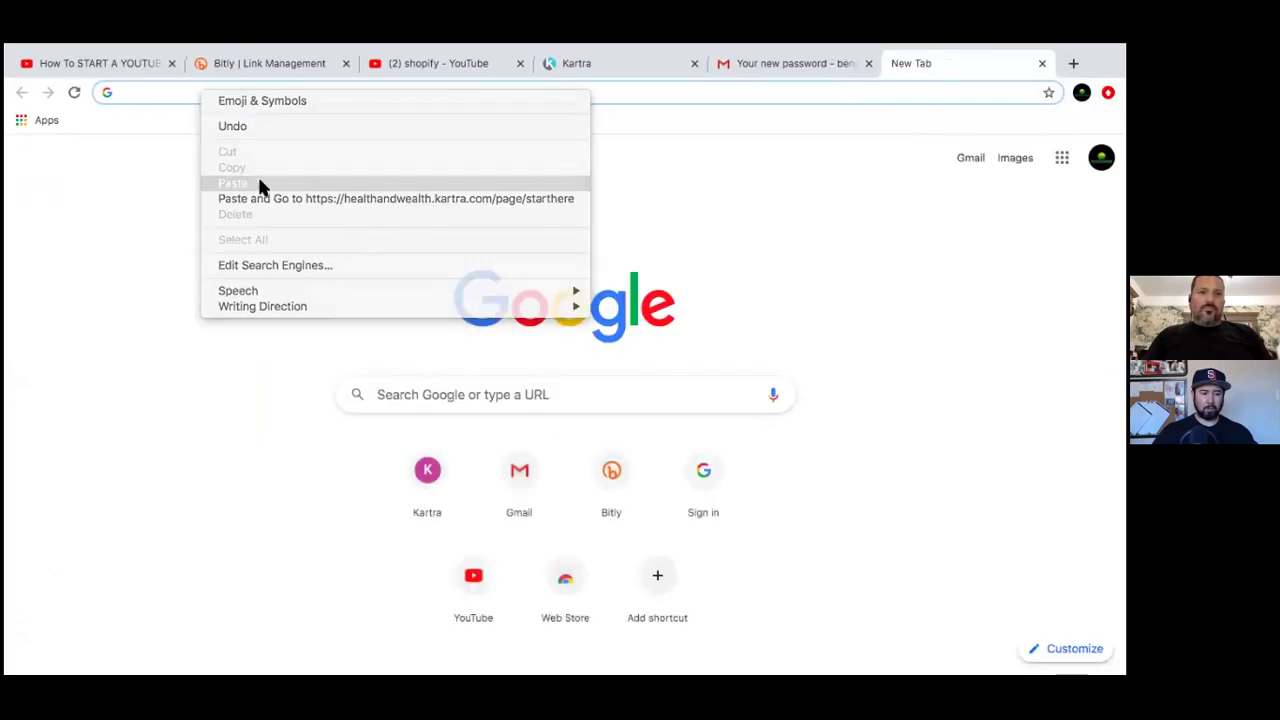
left_click(258, 185)
key("Return")
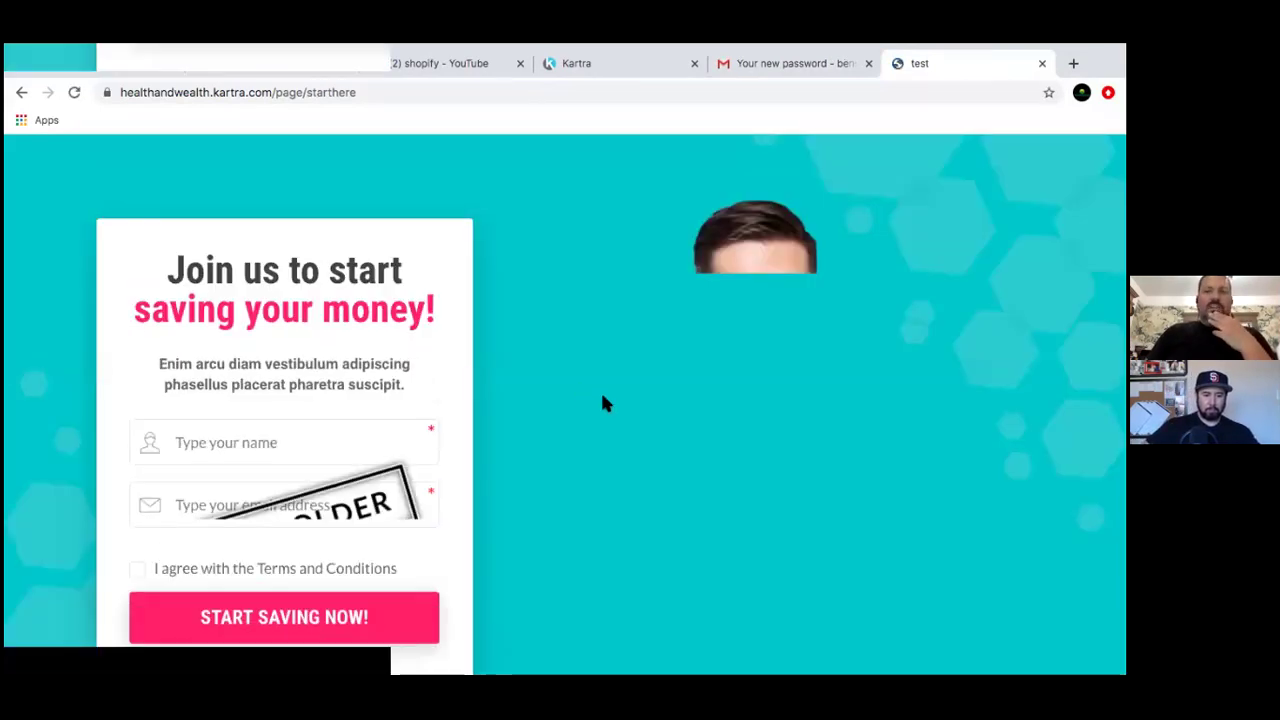
- Test the live page's LEARN MORE button and close the newsletter popup it opens
scroll(602, 403, "down", 1)
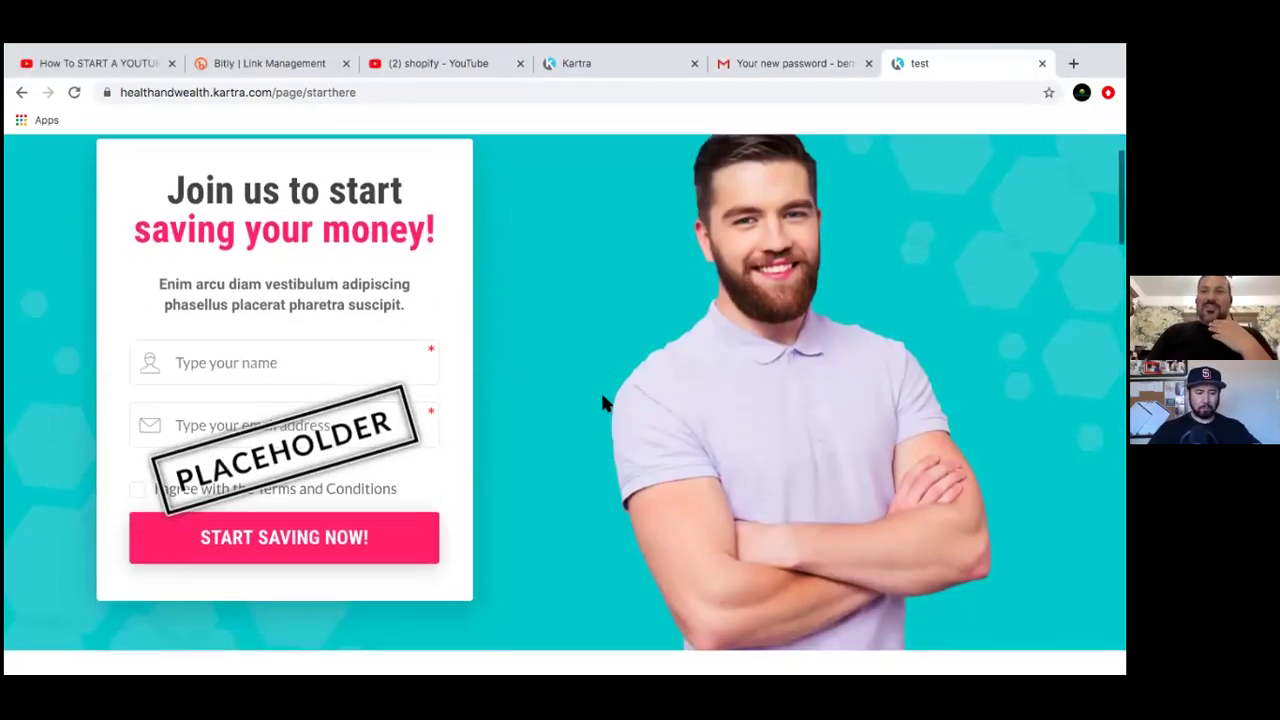
scroll(602, 400, "down", 5)
scroll(602, 400, "up", 6)
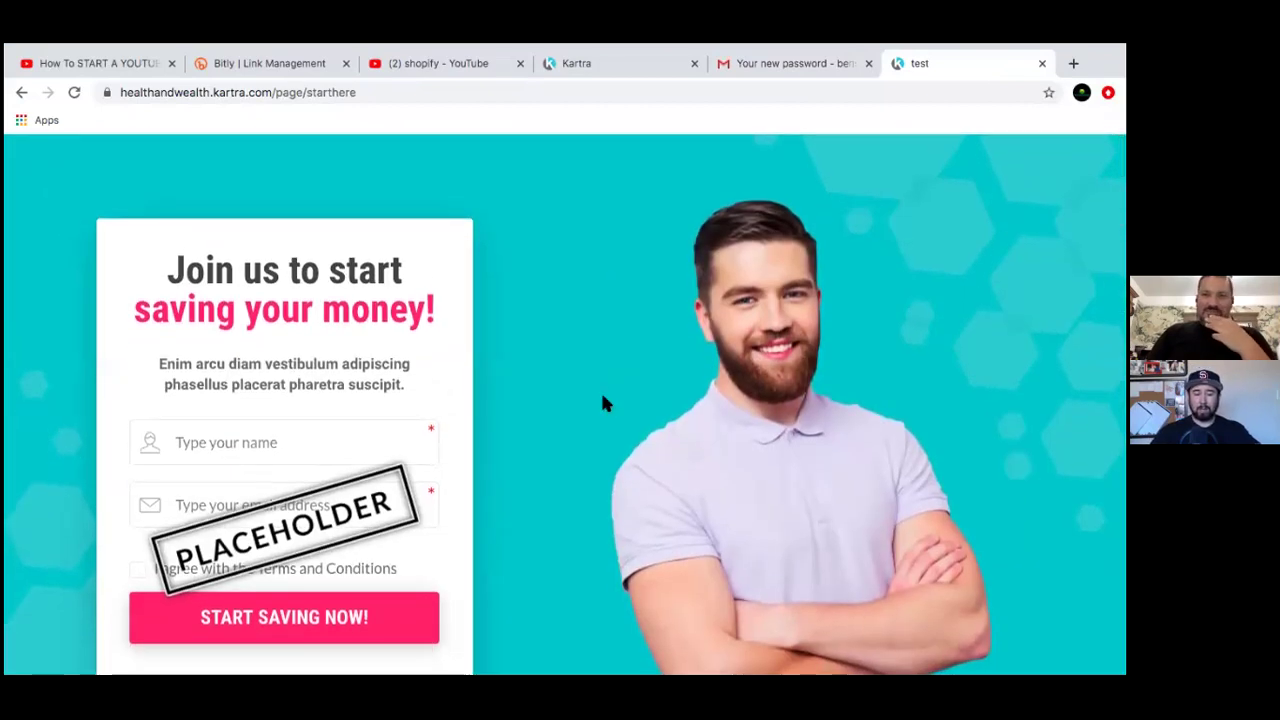
scroll(602, 400, "down", 6)
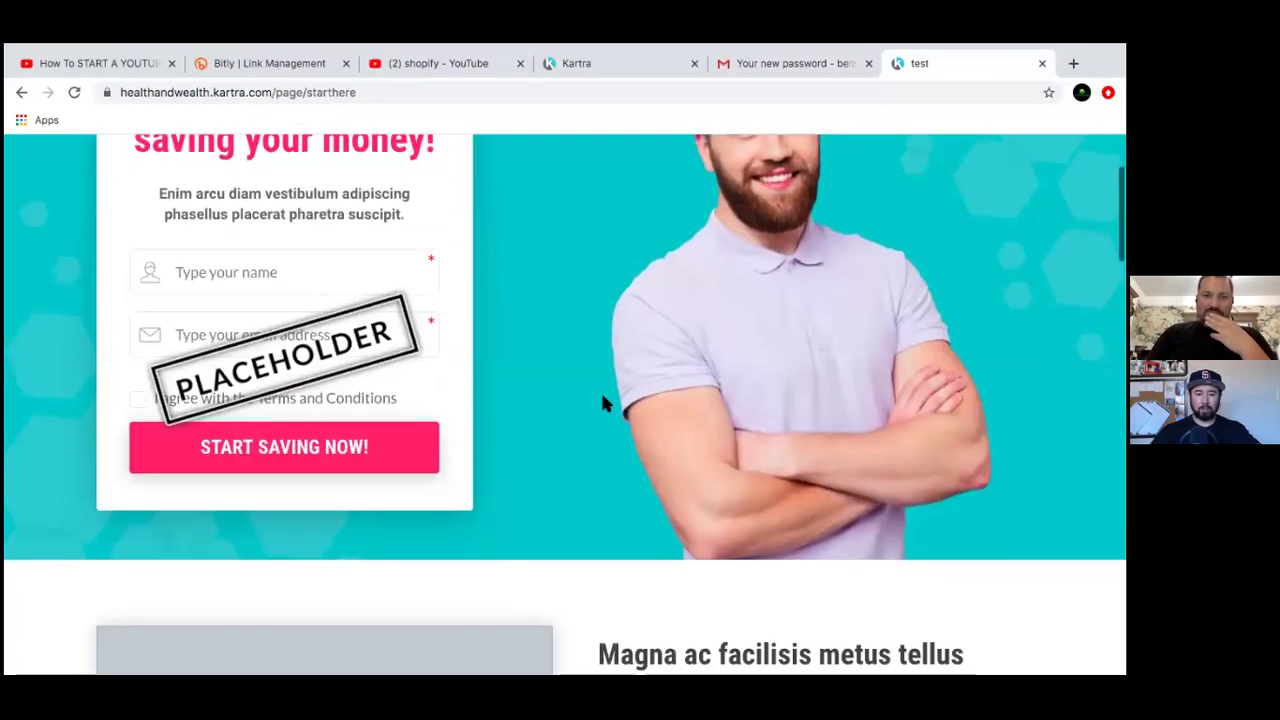
scroll(603, 400, "down", 3)
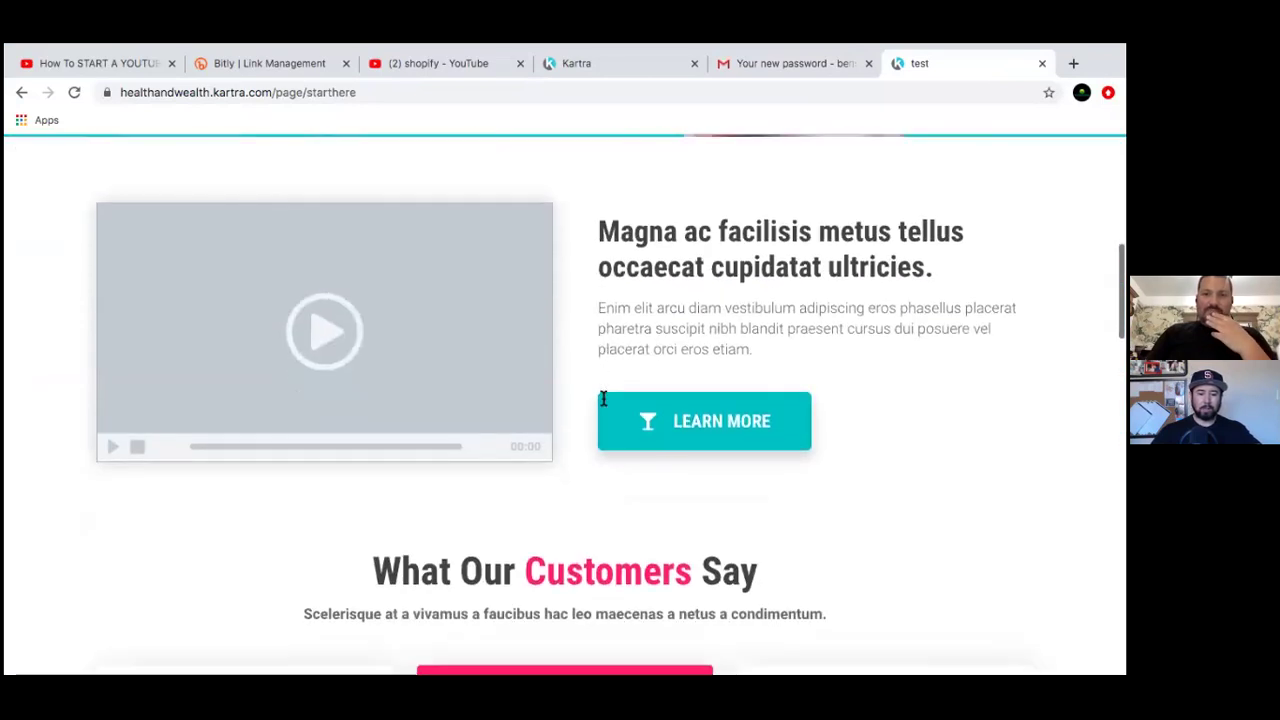
scroll(603, 402, "down", 1)
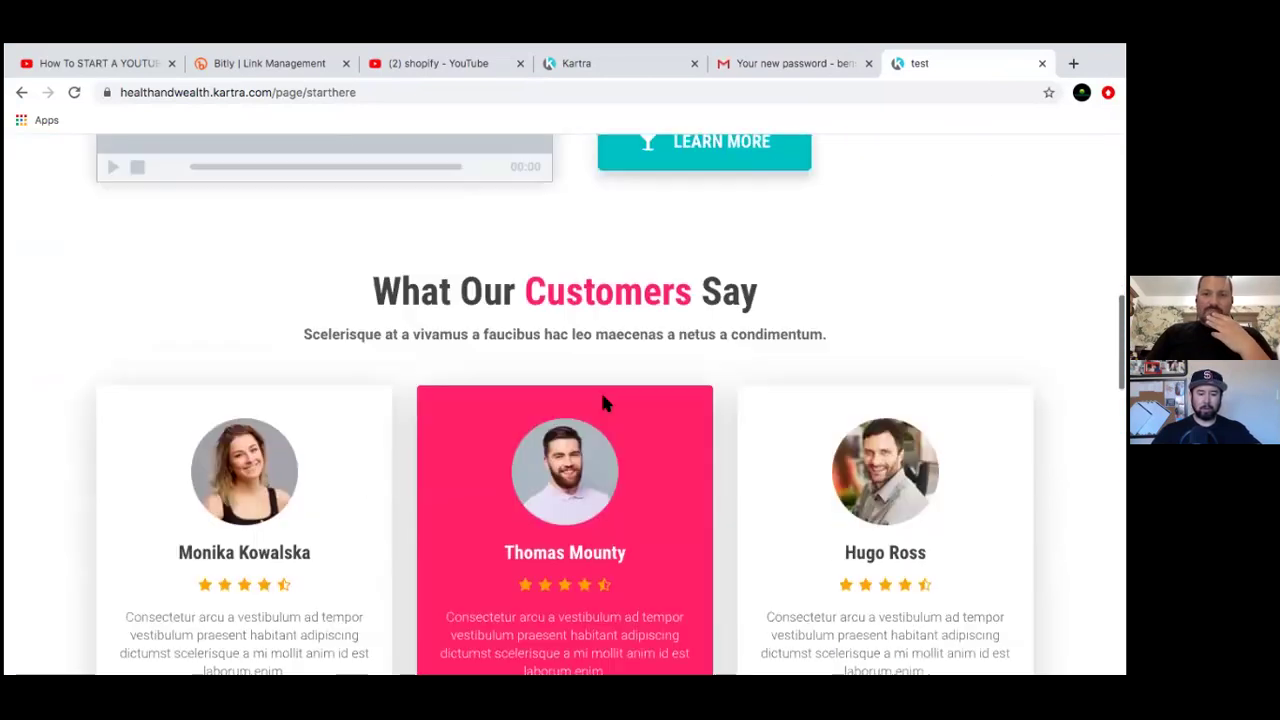
scroll(603, 402, "up", 2)
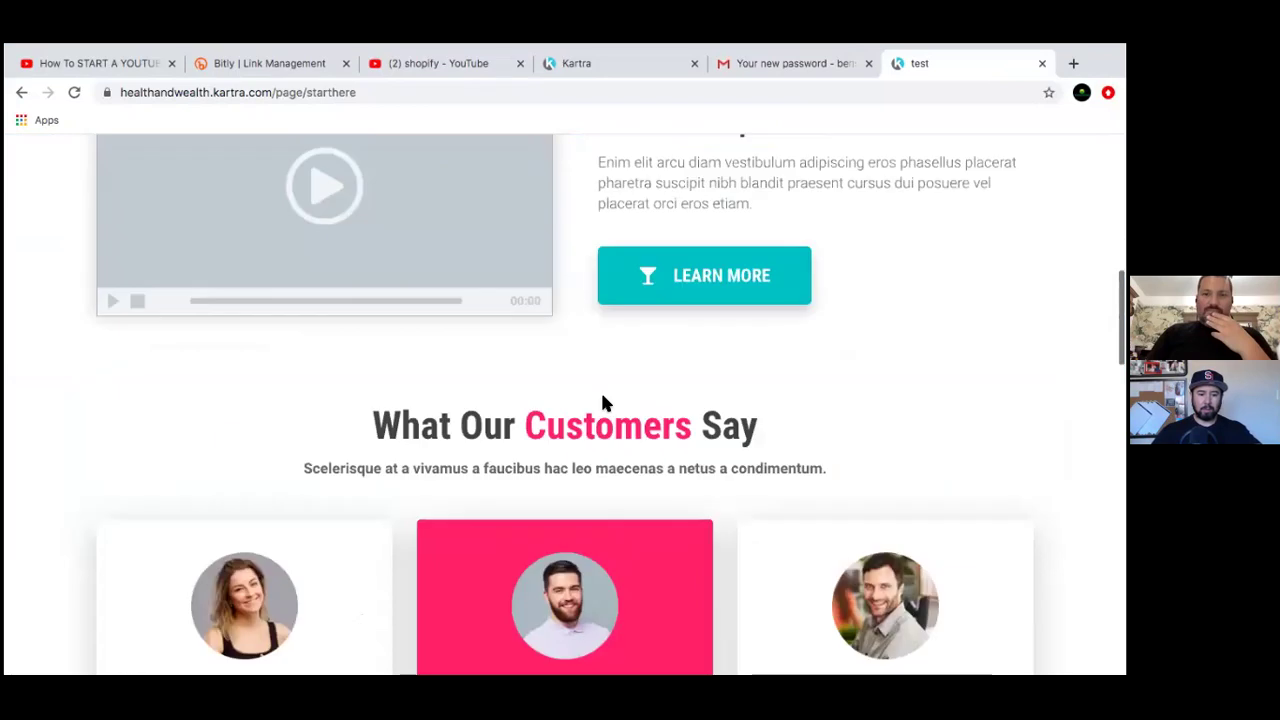
scroll(603, 402, "up", 1)
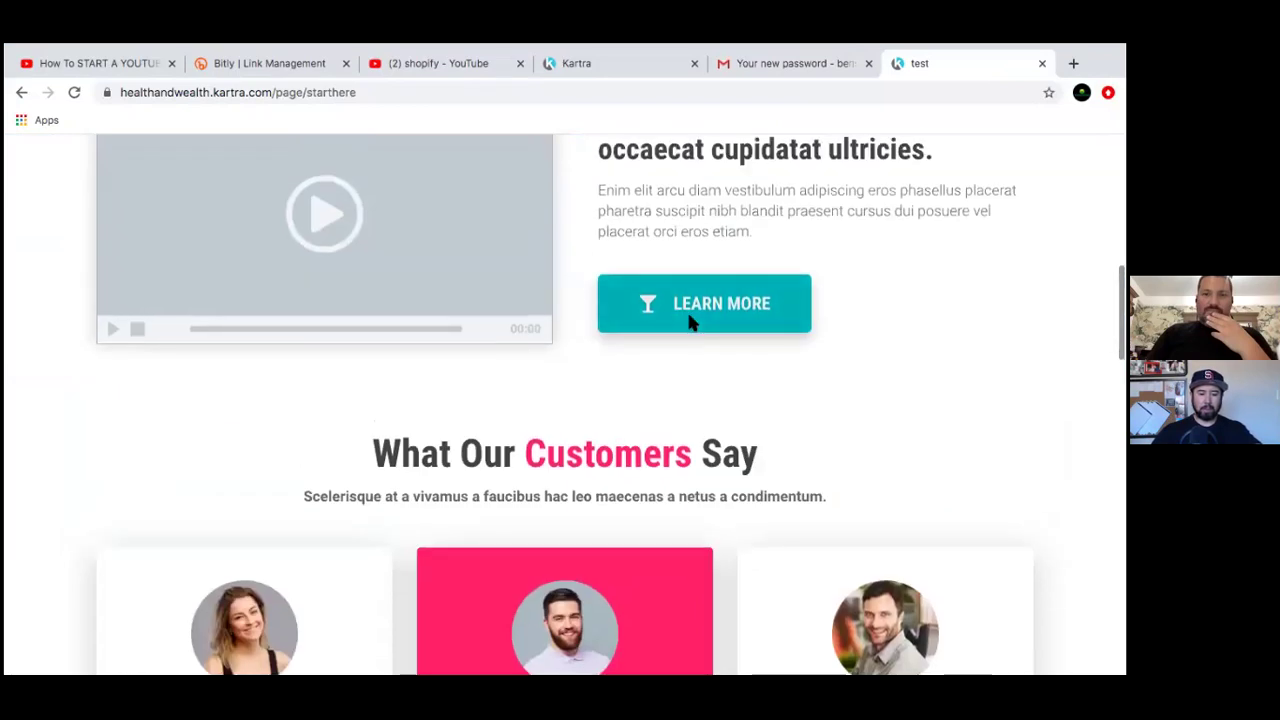
left_click(690, 320)
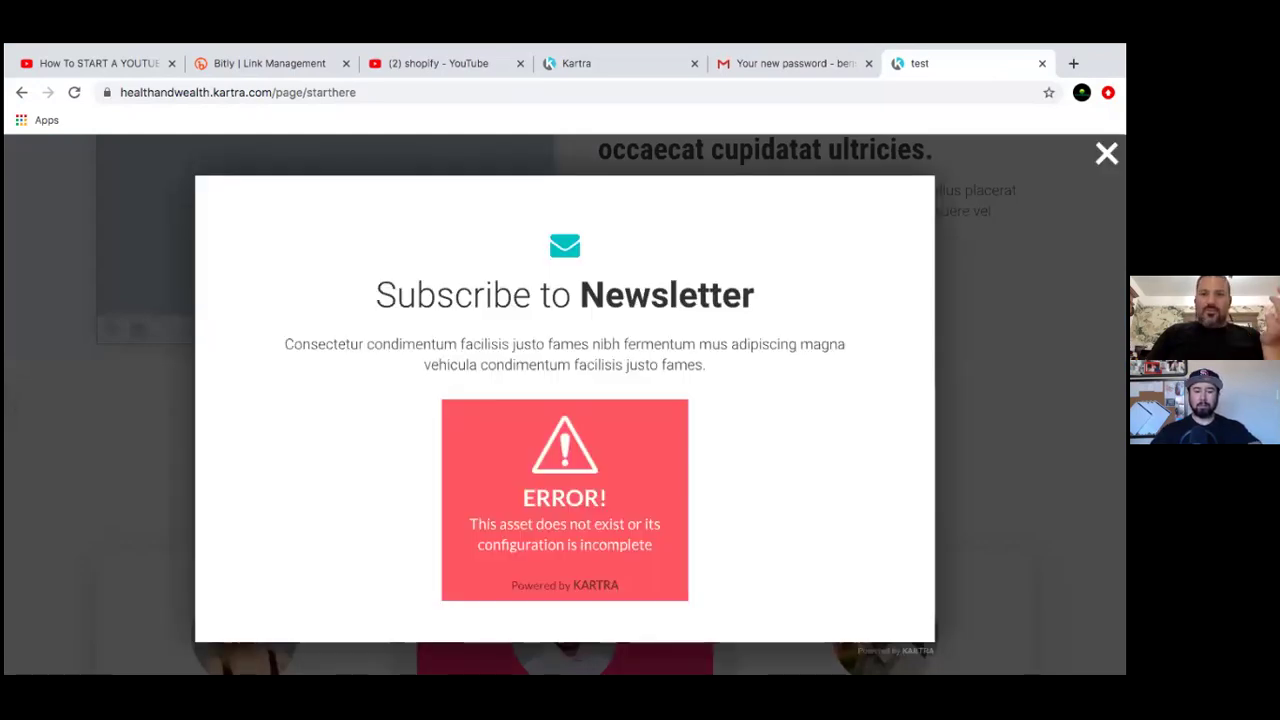
key("Escape")
- Scroll through the live page's video and testimonial sections to review them
scroll(895, 315, "down", 3)
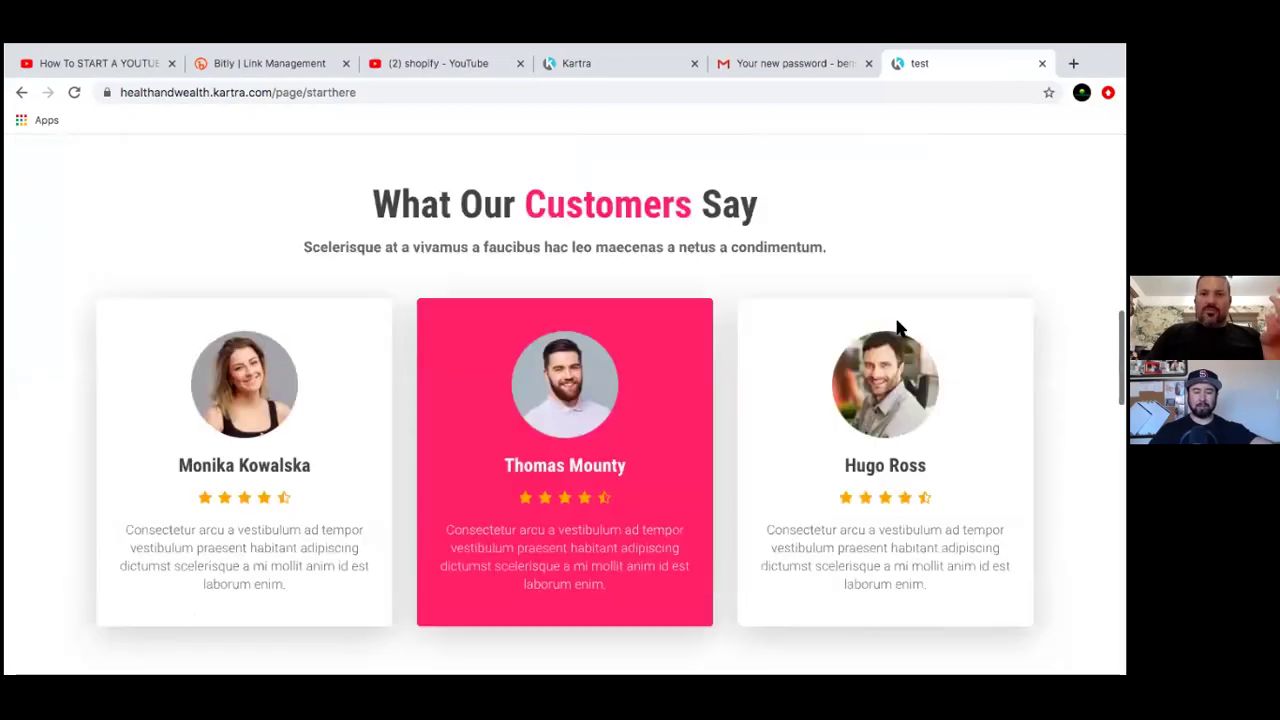
scroll(897, 327, "down", 15)
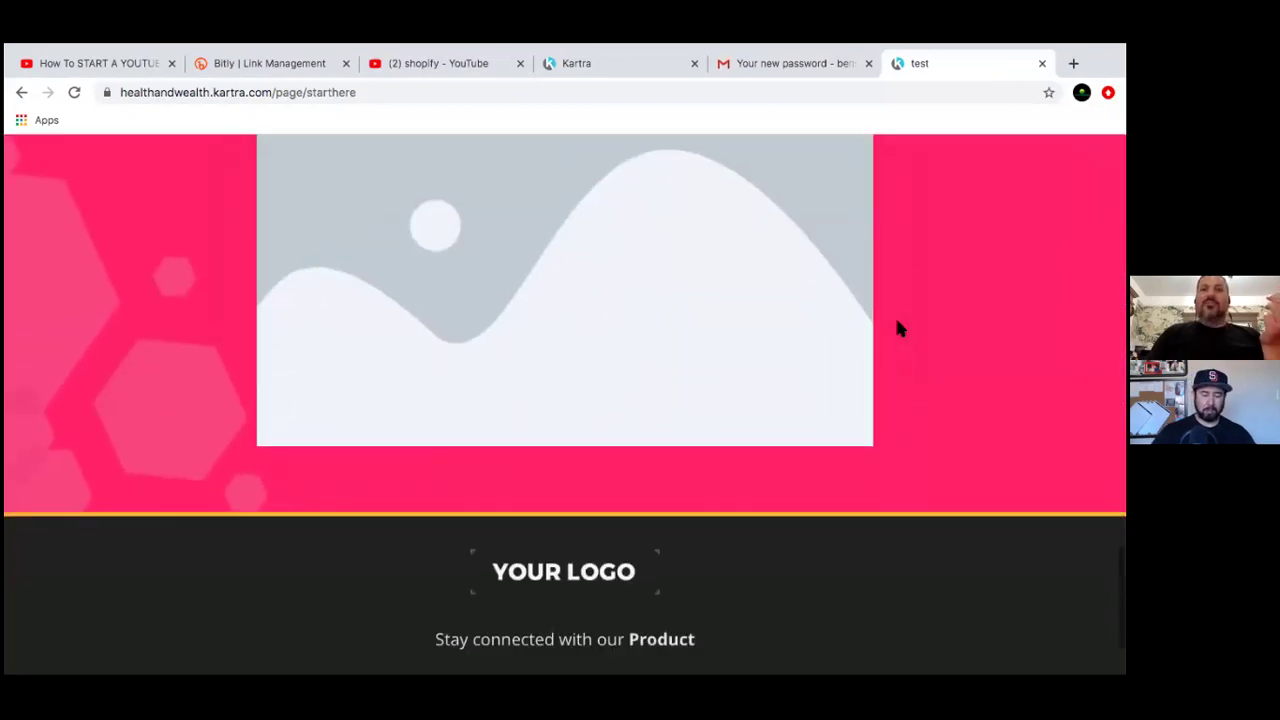
scroll(897, 328, "up", 3)
scroll(897, 328, "up", 10)
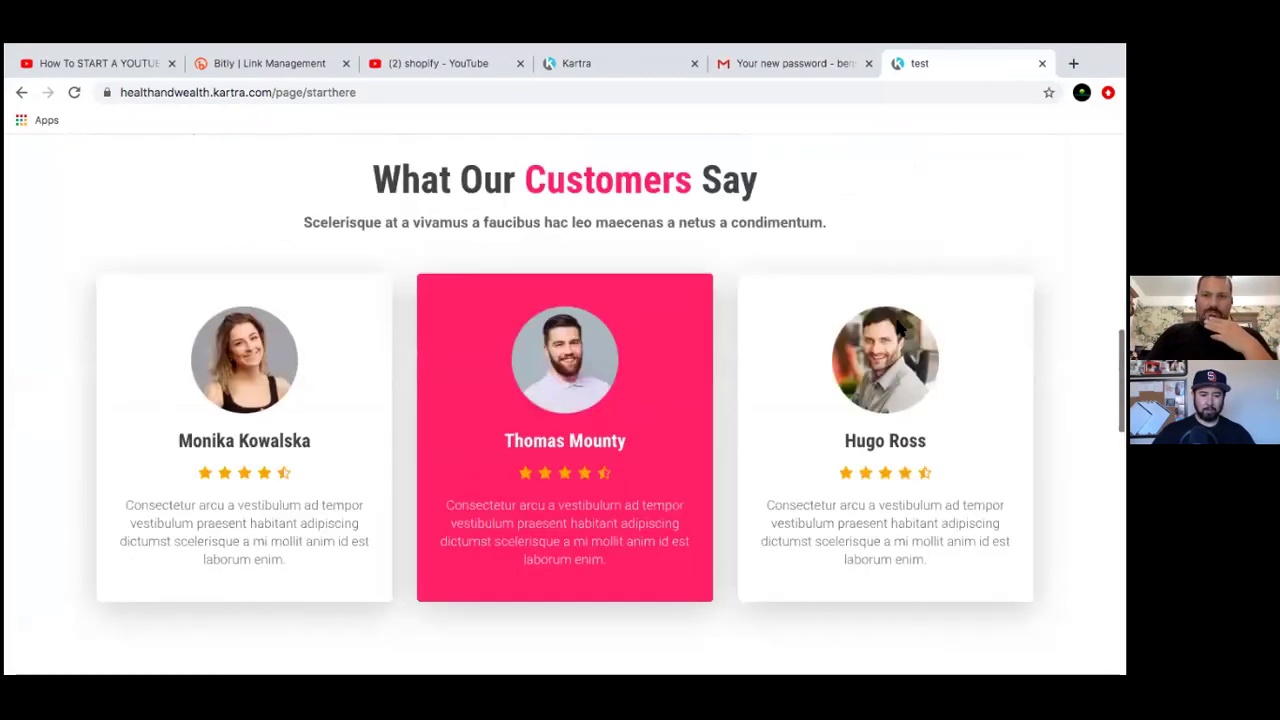
scroll(897, 328, "up", 5)
scroll(897, 321, "down", 2)
scroll(897, 321, "down", 5)
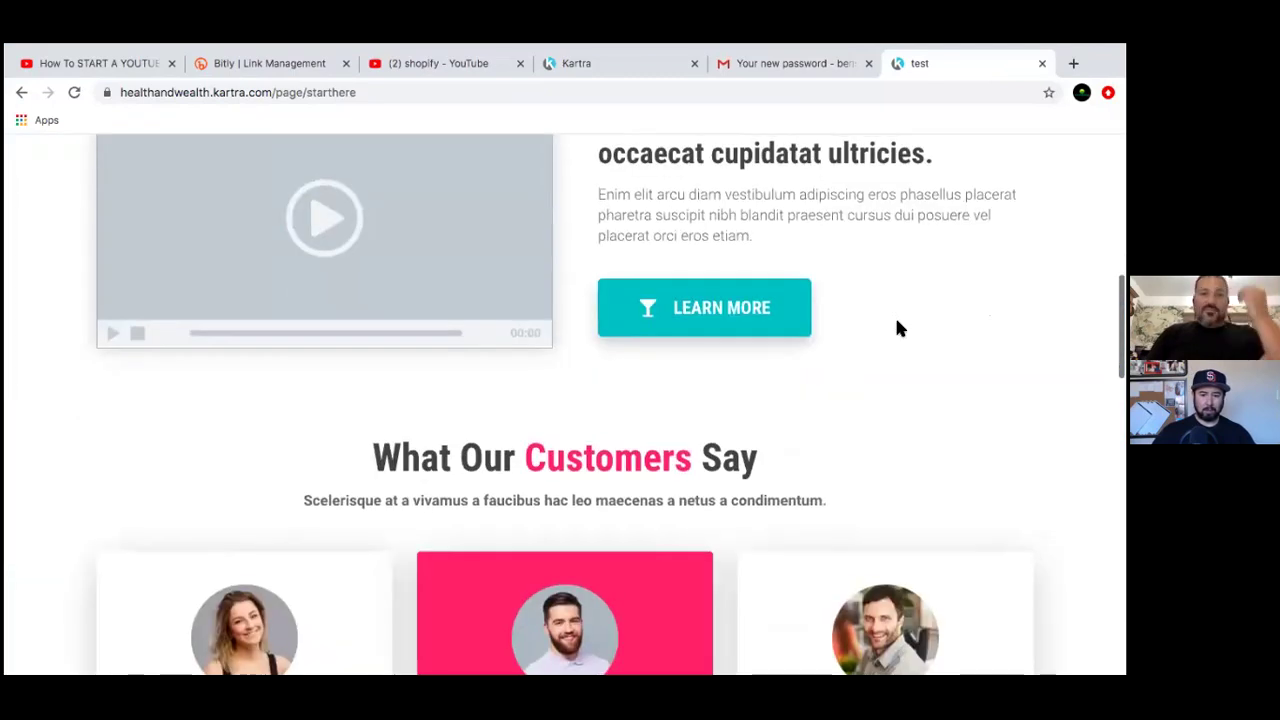
scroll(897, 321, "down", 1)
scroll(897, 321, "down", 11)
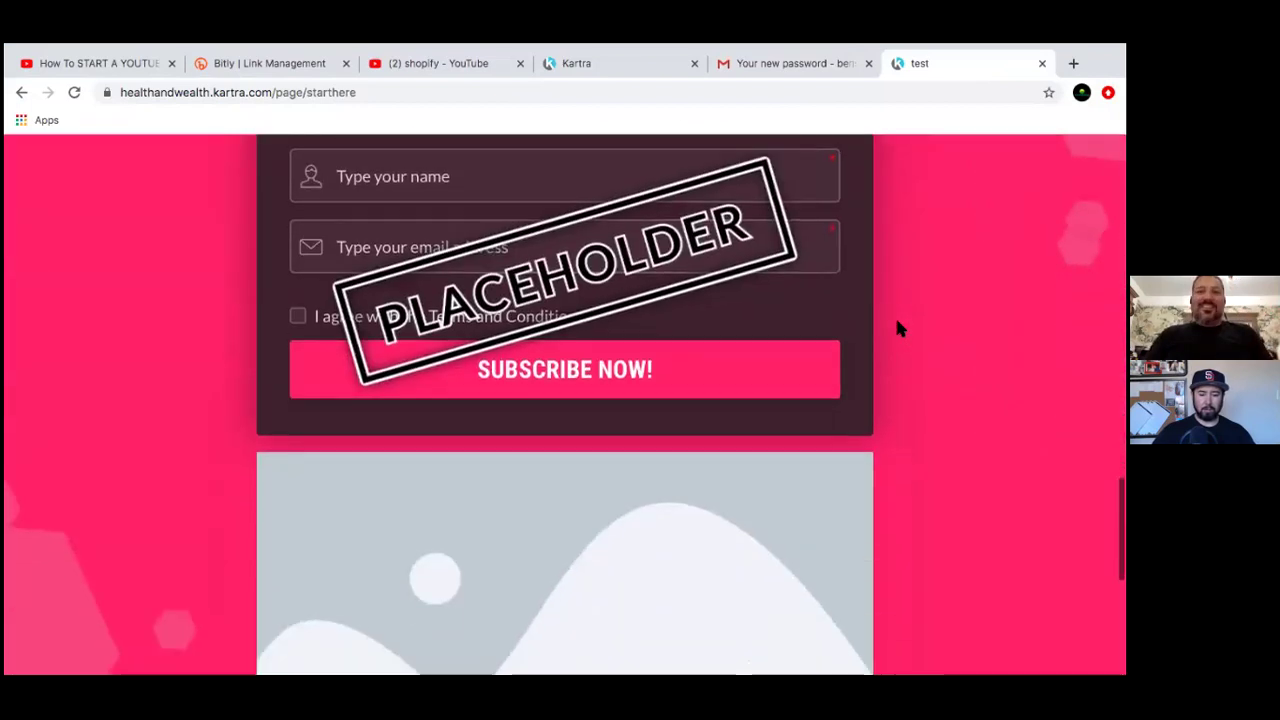
scroll(897, 328, "up", 5)
scroll(894, 314, "up", 8)
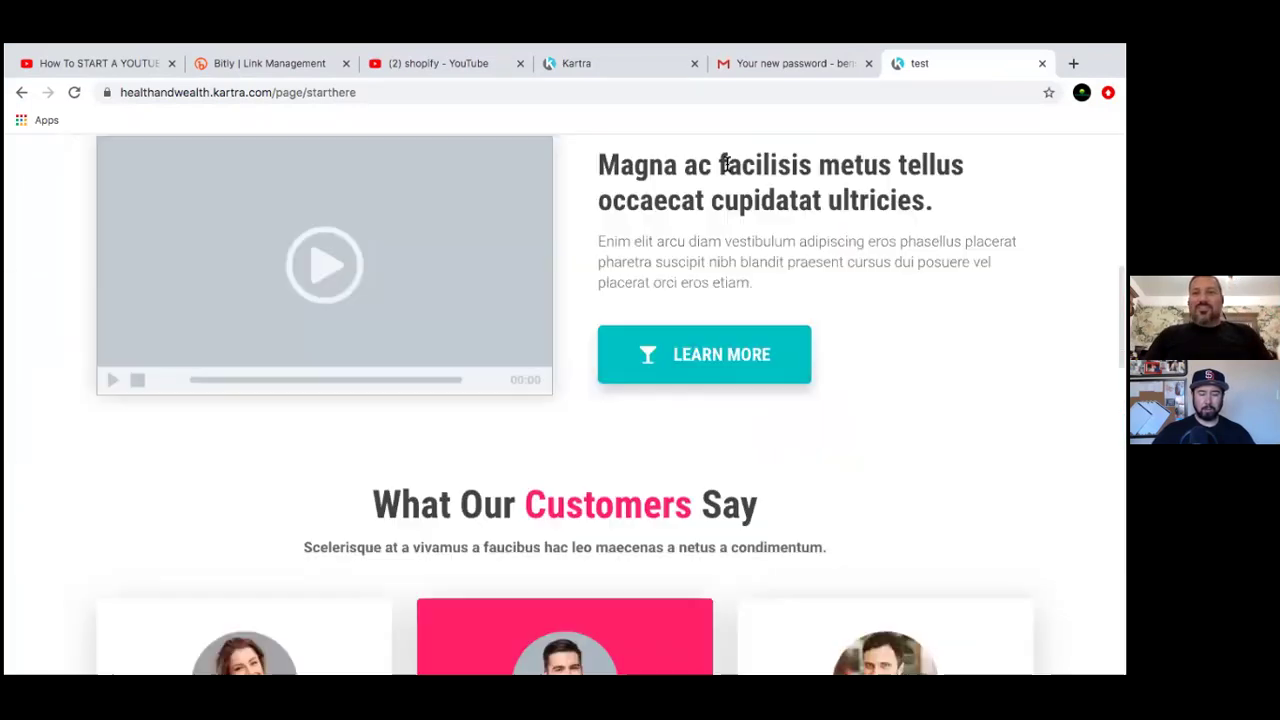
mouse_move(896, 74)
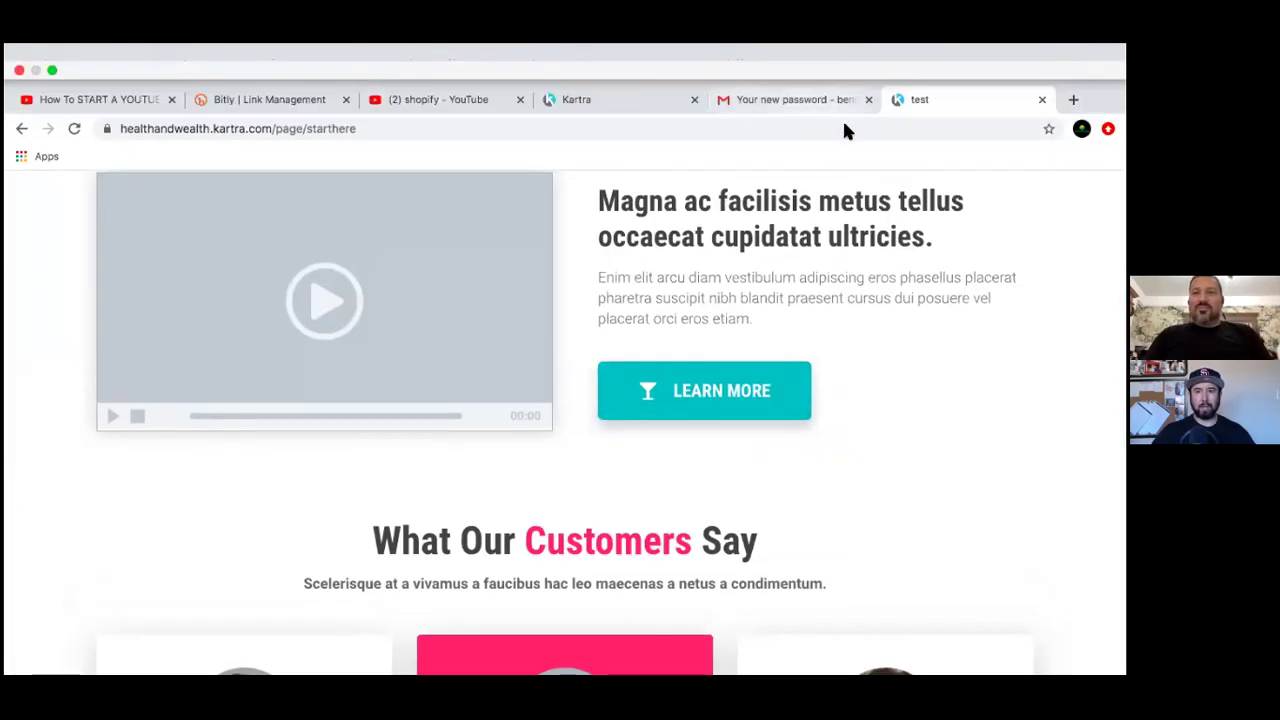